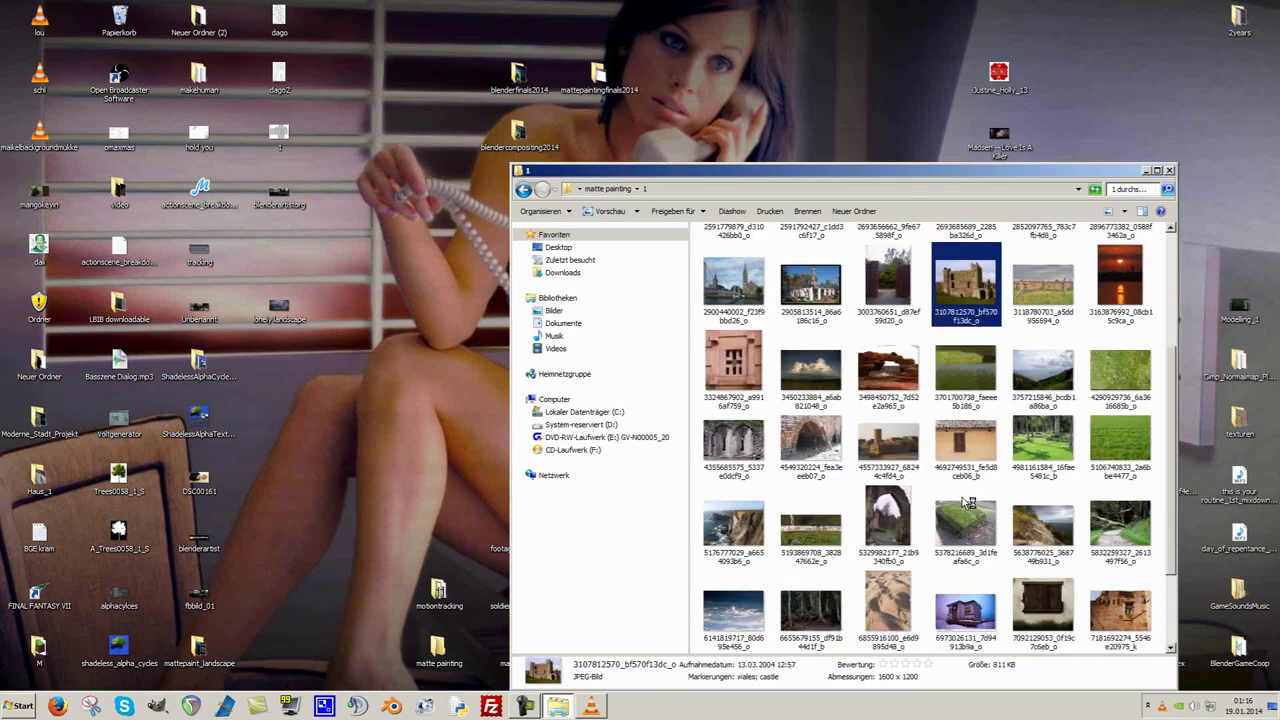
Create a new 1920×1080 image and make its background layer transparent and cleared.
{"action": "key", "text": "Up"}
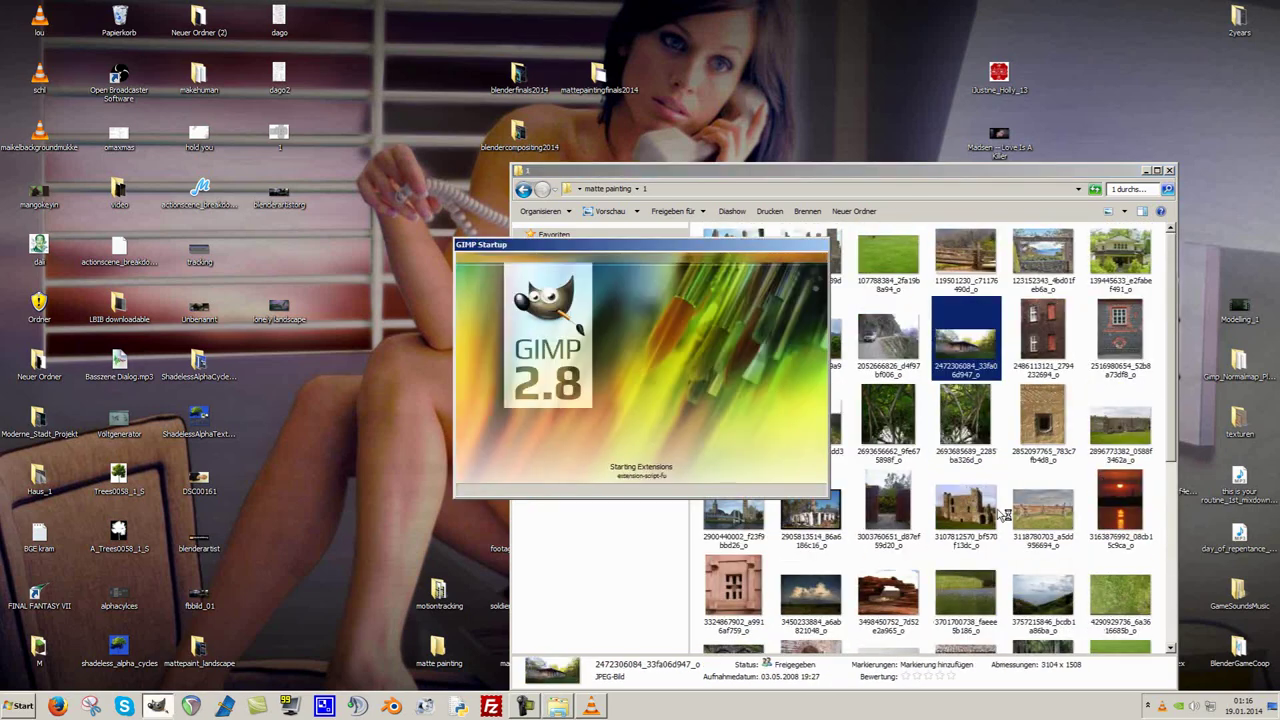
{"action": "key", "text": "ctrl+n"}
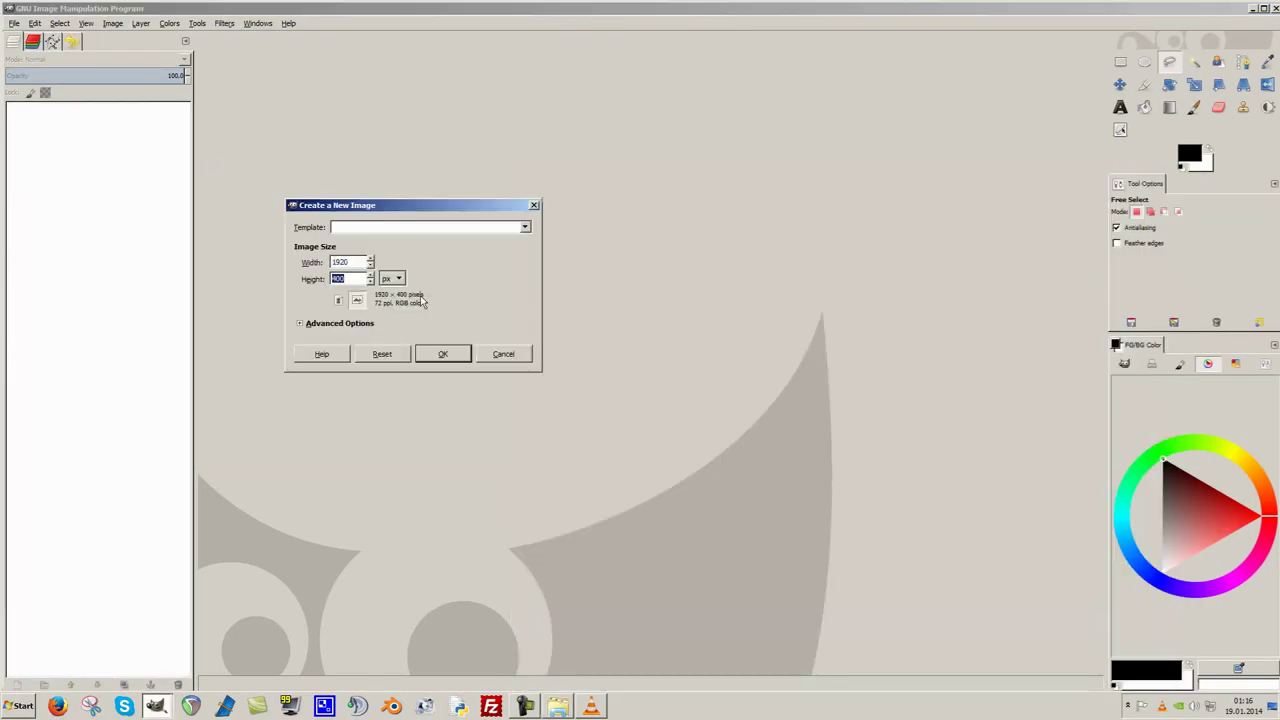
{"action": "type", "text": "1080"}
{"action": "key", "text": "Return"}
{"action": "right_click", "coordinate": [84, 110]}
{"action": "left_click", "coordinate": [130, 403]}
{"action": "key", "text": "alt+Tab"}
Drop the house photo into the canvas and scale it to 1869×908.
{"action": "left_click_drag", "start_coordinate": [957, 340], "coordinate": [131, 259]}
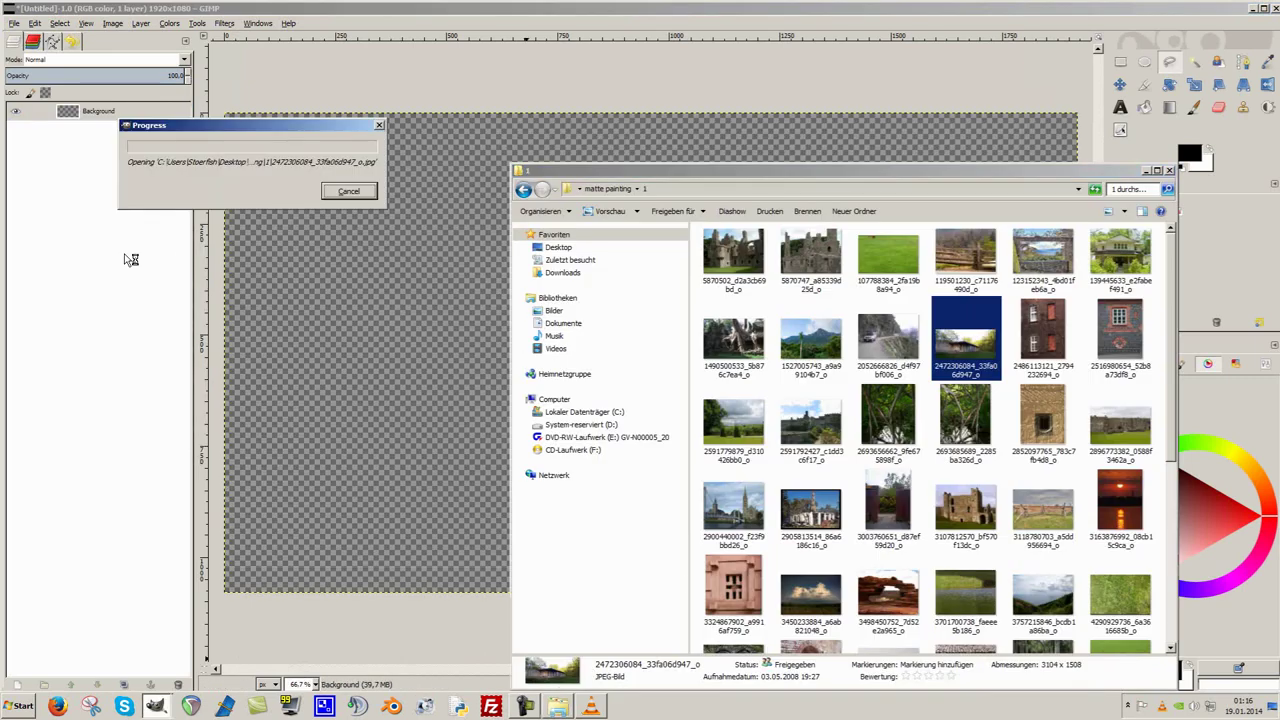
{"action": "key", "text": "shift+s"}
{"action": "left_click", "coordinate": [561, 347]}
{"action": "key", "text": "minus"}
{"action": "key", "text": "minus"}
{"action": "mouse_move", "coordinate": [909, 477]}
{"action": "left_mouse_down"}
{"action": "mouse_move", "coordinate": [676, 352]}
{"action": "mouse_move", "coordinate": [838, 400]}
{"action": "left_mouse_up"}
{"action": "key", "text": "Return"}
{"action": "key", "text": "m"}
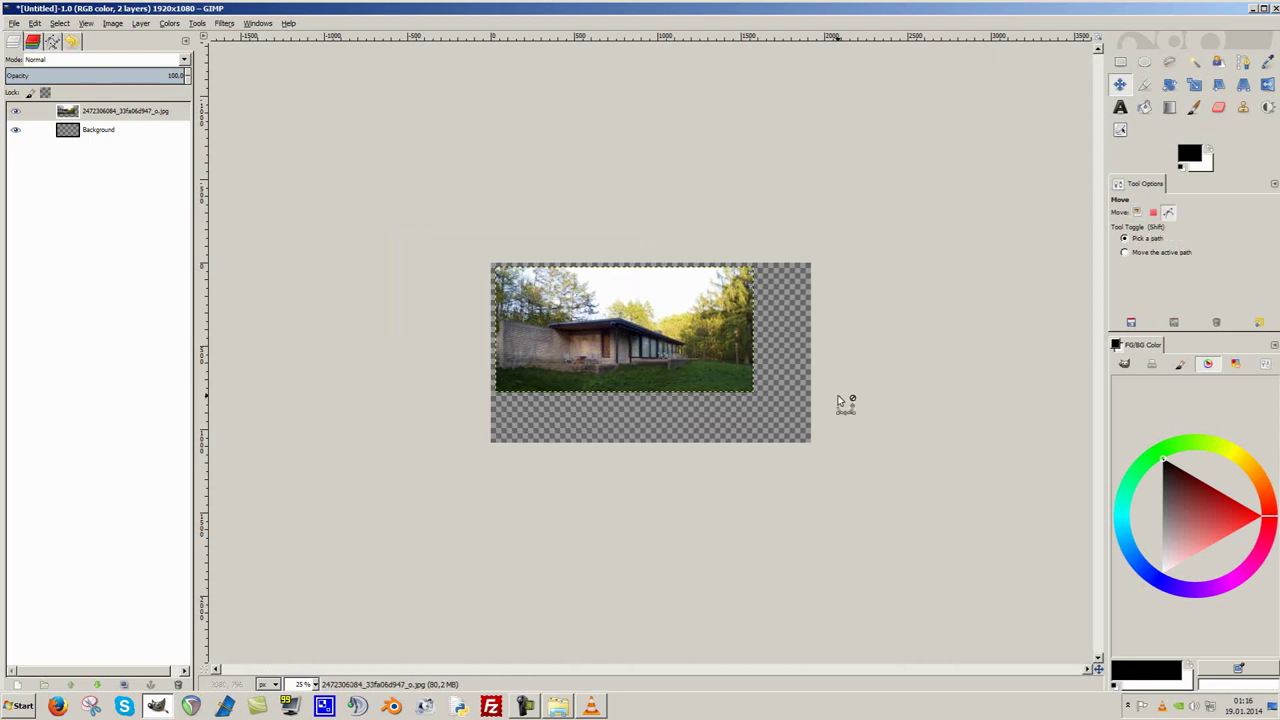
{"action": "key", "text": "shift+s"}
{"action": "left_click_drag", "start_coordinate": [753, 391], "coordinate": [802, 414]}
{"action": "key", "text": "Return"}
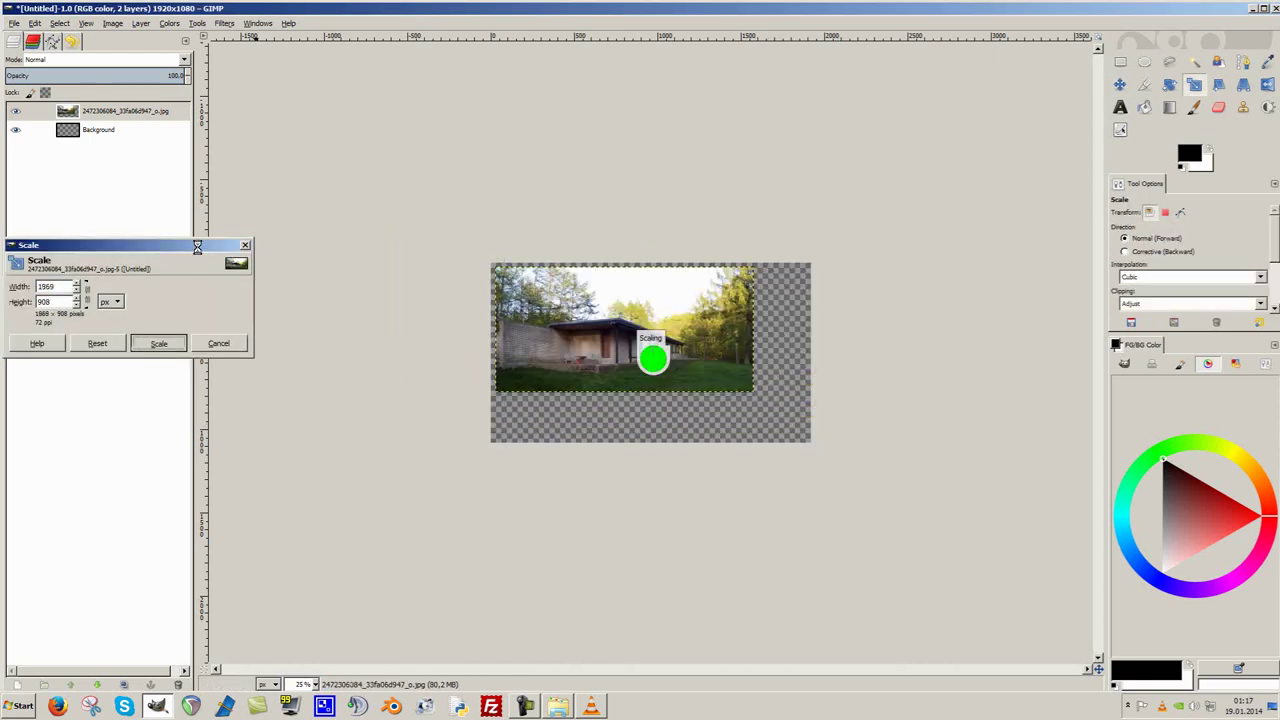
Duplicate the house layer, put the original below the transparent CLEAR layer, and work on the copy.
{"action": "key", "text": "plus"}
{"action": "key", "text": "plus"}
{"action": "key", "text": "shift+ctrl+d"}
{"action": "left_click_drag", "start_coordinate": [103, 125], "coordinate": [94, 137]}
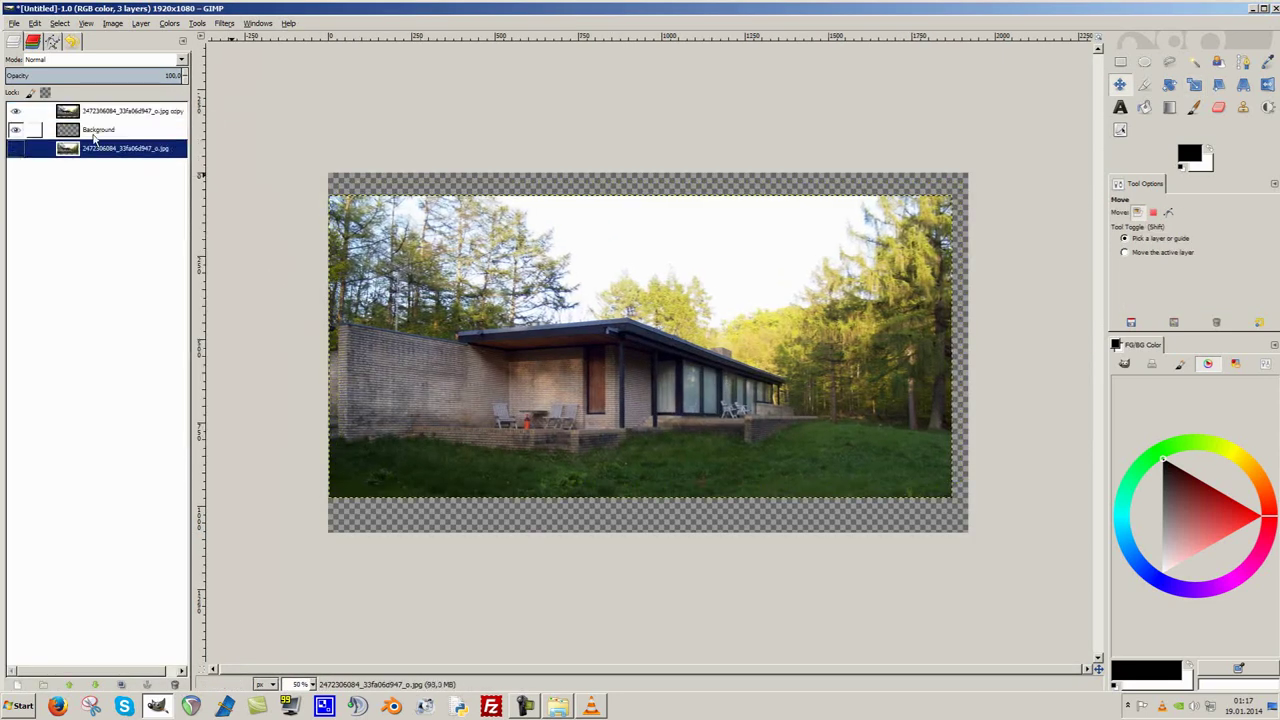
{"action": "left_click", "coordinate": [94, 137]}
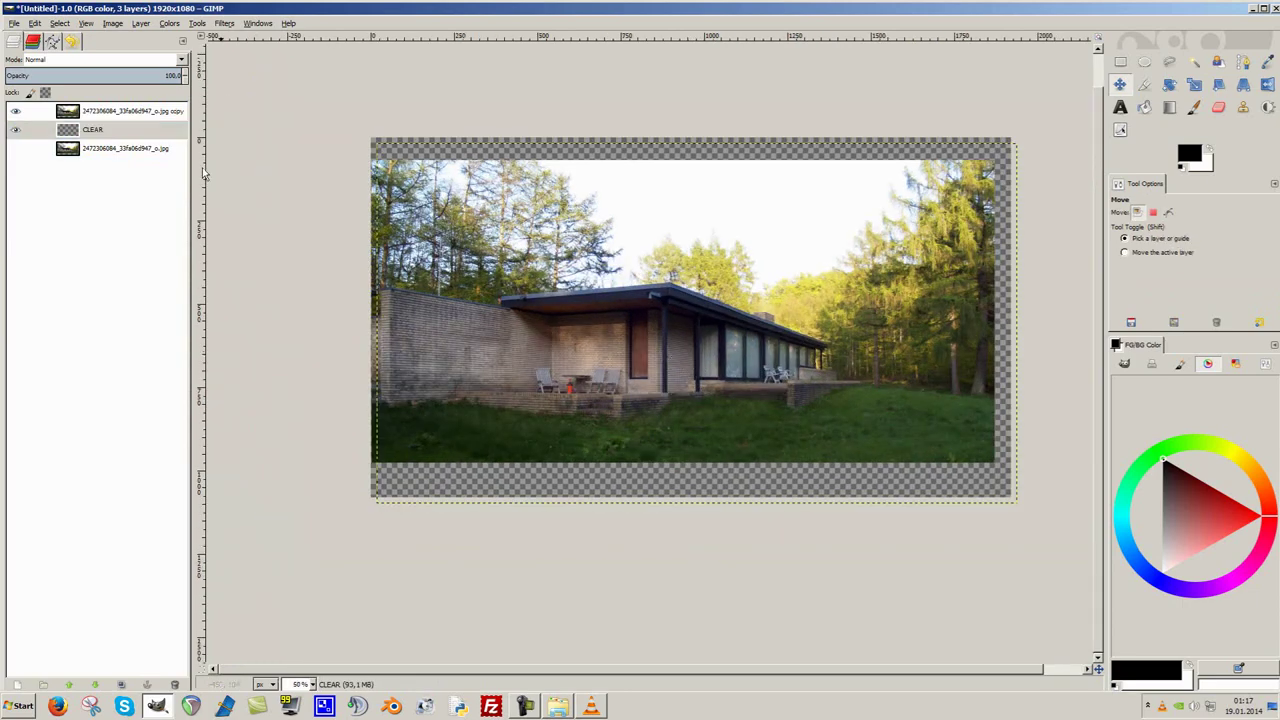
{"action": "key", "text": "Page_Up"}
{"action": "key", "text": "1"}
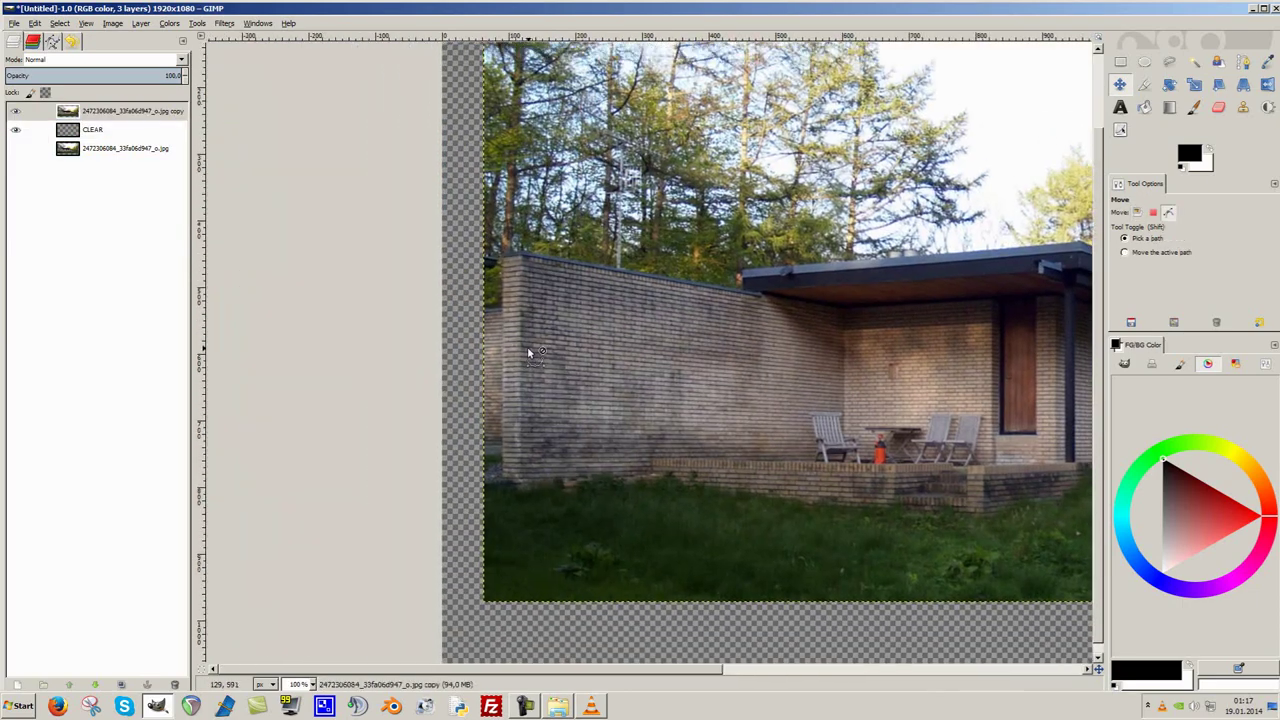
{"action": "scroll", "coordinate": [640, 350], "scroll_direction": "right", "scroll_amount": 5}
Freehand-select the forest beside the house along a curved cliff edge and delete it.
{"action": "key", "text": "plus"}
{"action": "key", "text": "f"}
{"action": "key", "text": "plus"}
{"action": "left_click", "coordinate": [740, 341]}
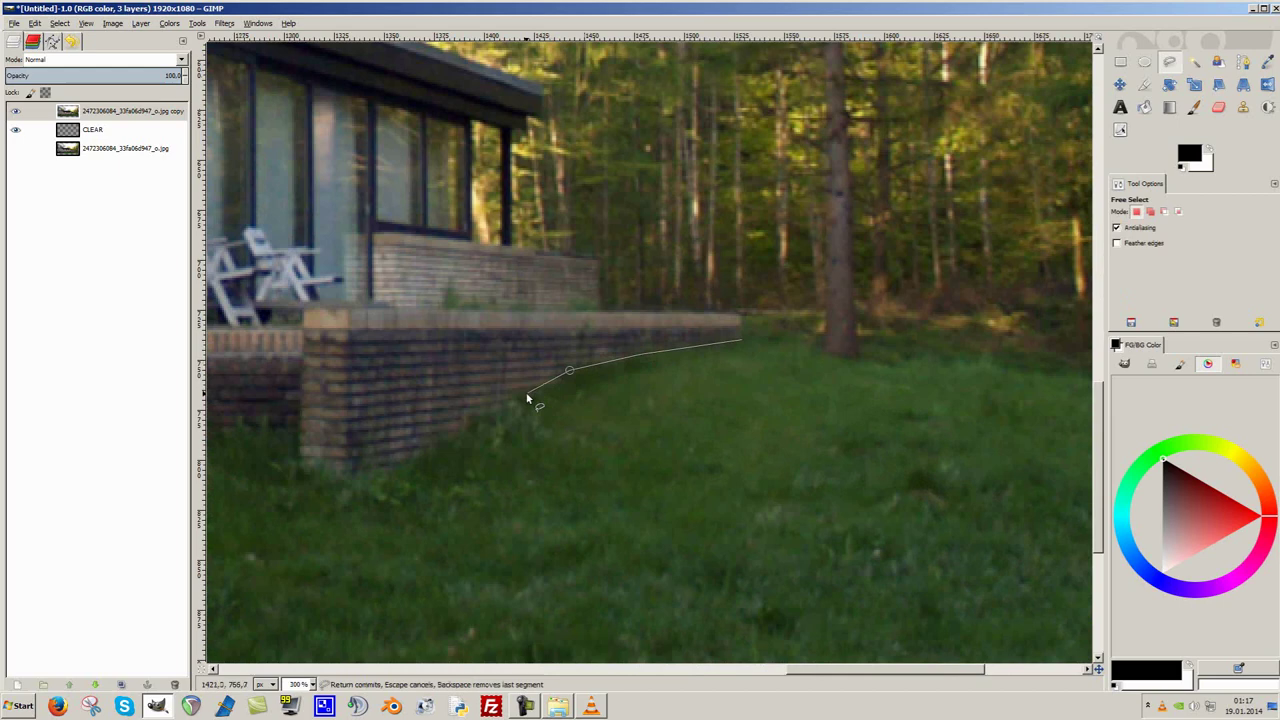
{"action": "left_click_drag", "start_coordinate": [349, 484], "coordinate": [847, 322]}
{"action": "key", "text": "minus"}
{"action": "key", "text": "minus"}
{"action": "key", "text": "minus"}
{"action": "key", "text": "minus"}
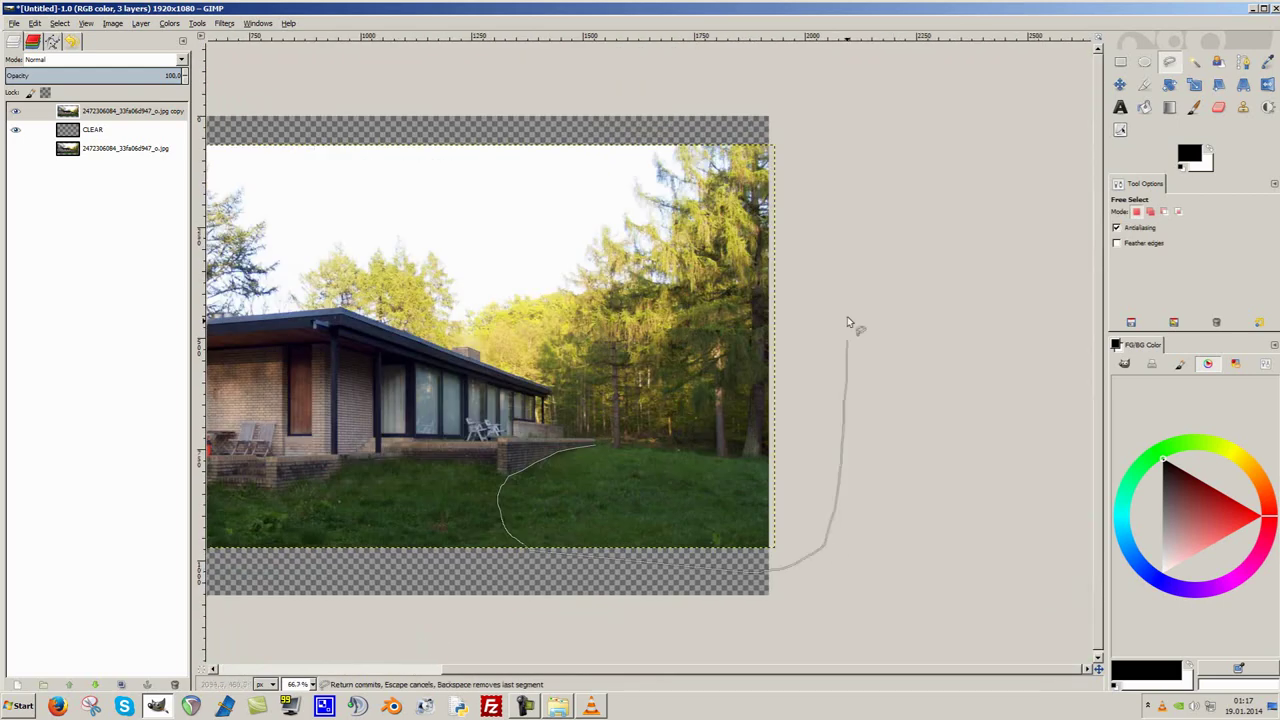
{"action": "key", "text": "plus"}
{"action": "key", "text": "plus"}
{"action": "key", "text": "plus"}
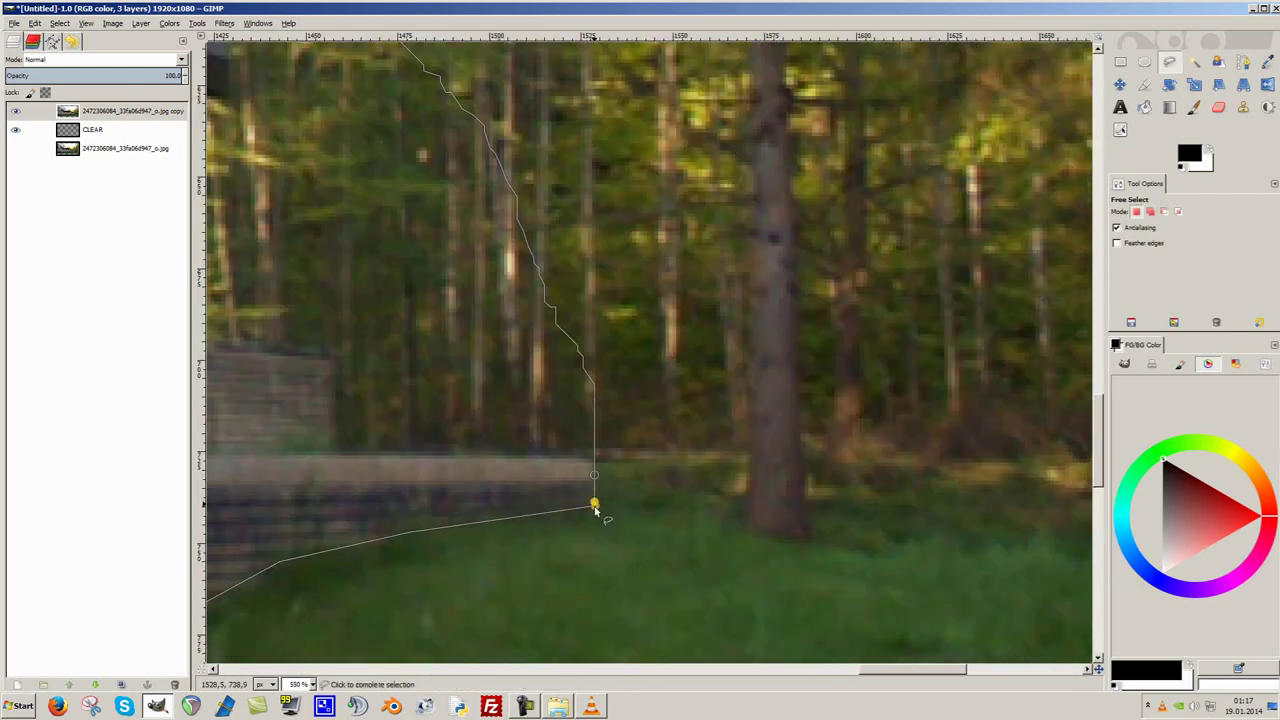
{"action": "left_click", "coordinate": [594, 504]}
{"action": "key", "text": "shift+ctrl+j"}
{"action": "right_click", "coordinate": [135, 111]}
{"action": "left_click", "coordinate": [180, 420]}
{"action": "key", "text": "Delete"}
Compare the layers at 100% and delete the spare lower photo layer.
{"action": "key", "text": "1"}
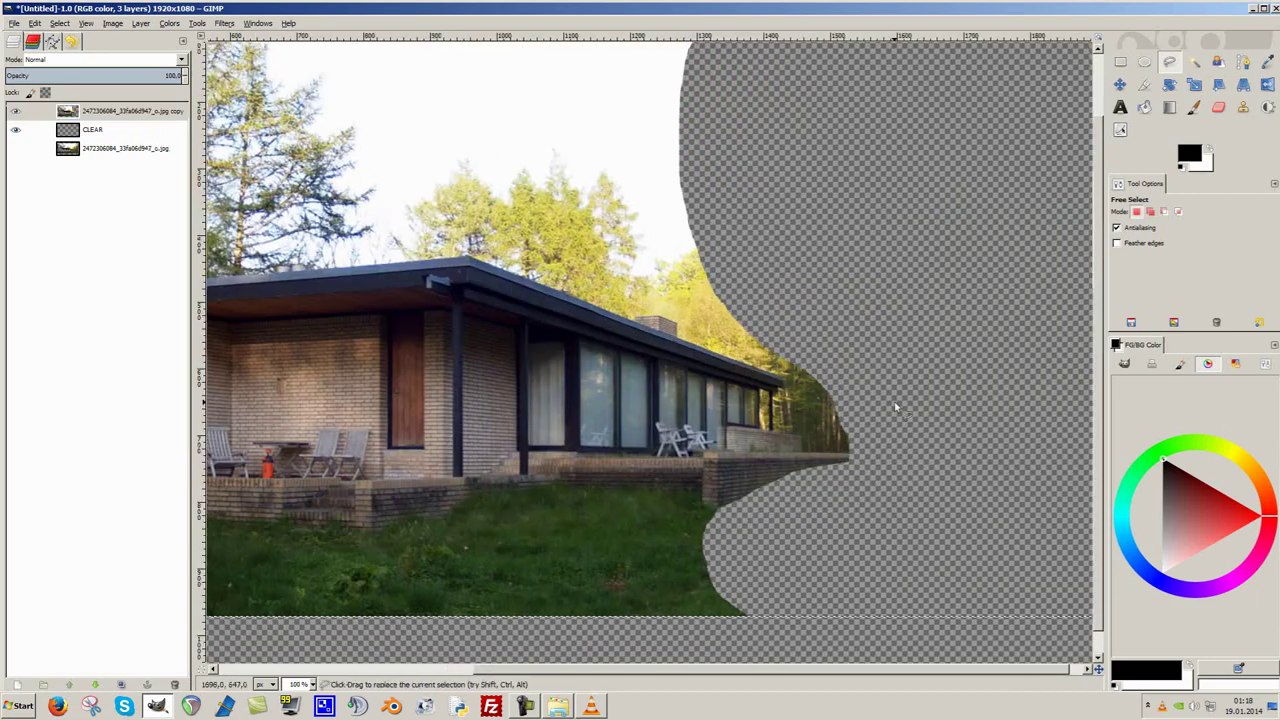
{"action": "left_click_drag", "start_coordinate": [110, 76], "coordinate": [73, 76]}
{"action": "right_click", "coordinate": [100, 129]}
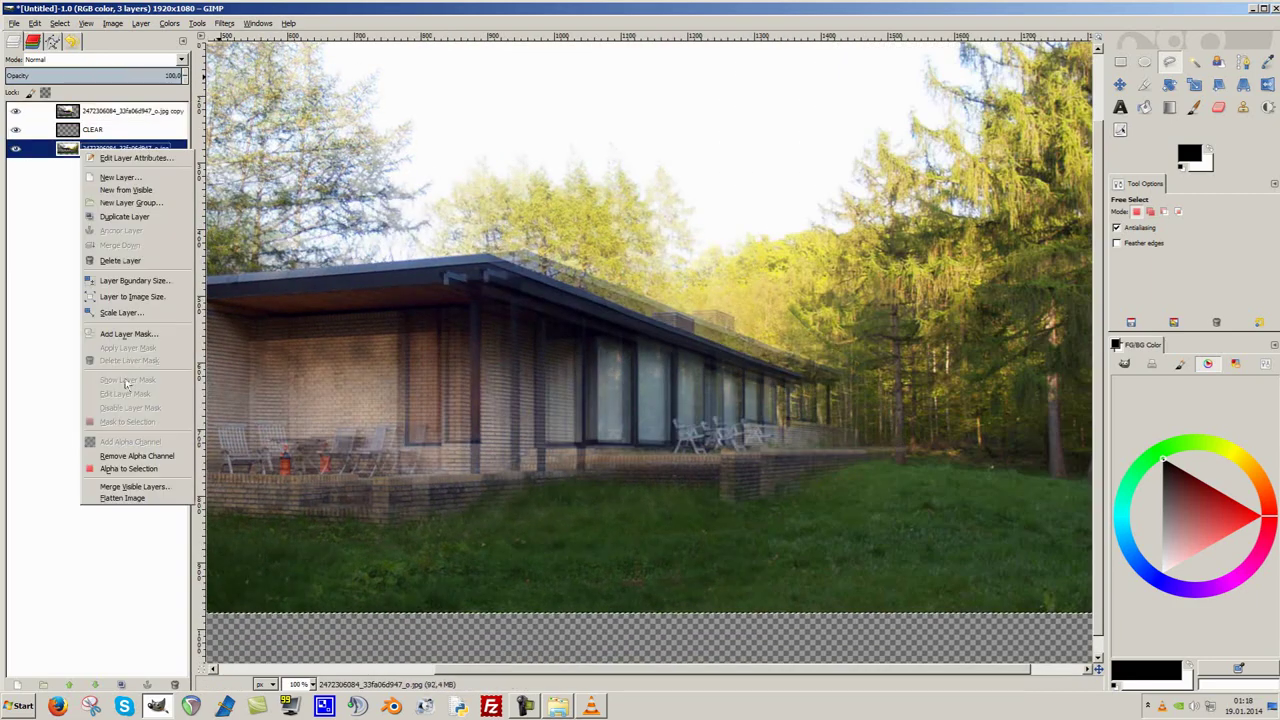
{"action": "left_click", "coordinate": [110, 230]}
{"action": "key", "text": "shift+ctrl+j"}
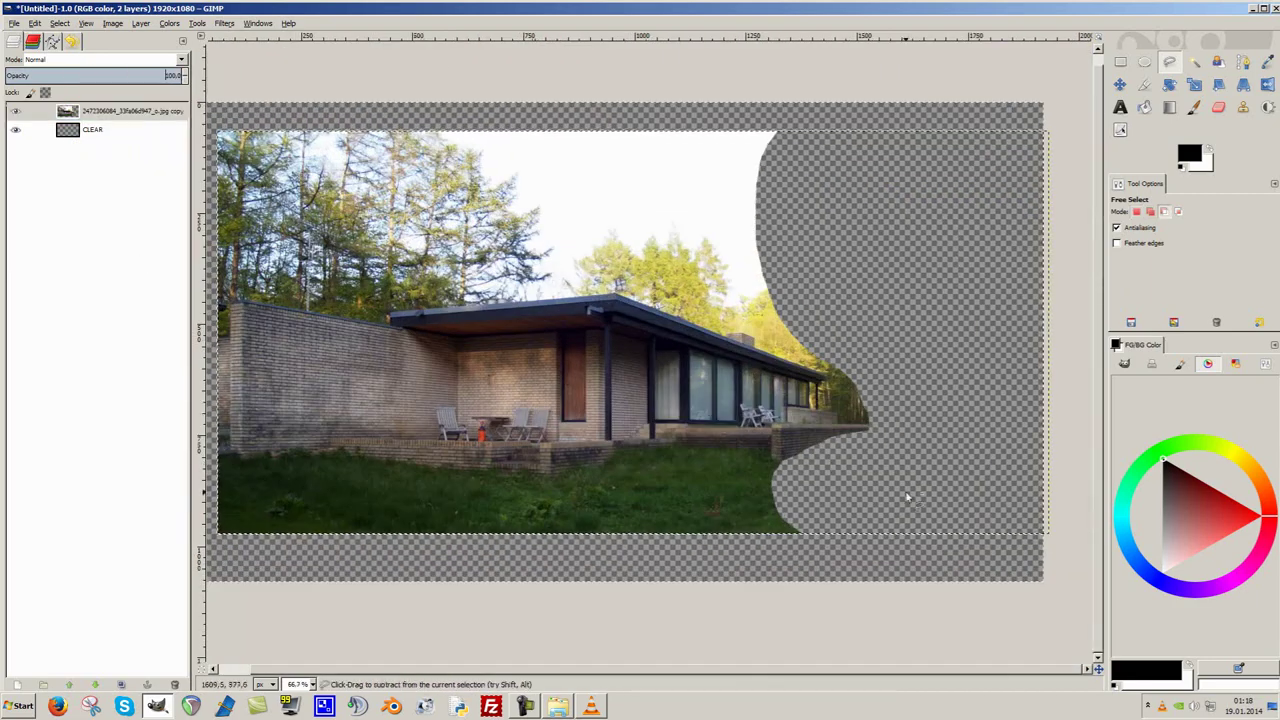
Outline the trees and sky above the roof, from wall end to roof corner, and delete them.
{"action": "scroll", "coordinate": [880, 488], "scroll_direction": "up", "scroll_amount": 2}
{"action": "scroll", "coordinate": [936, 375], "scroll_direction": "up", "scroll_amount": 1}
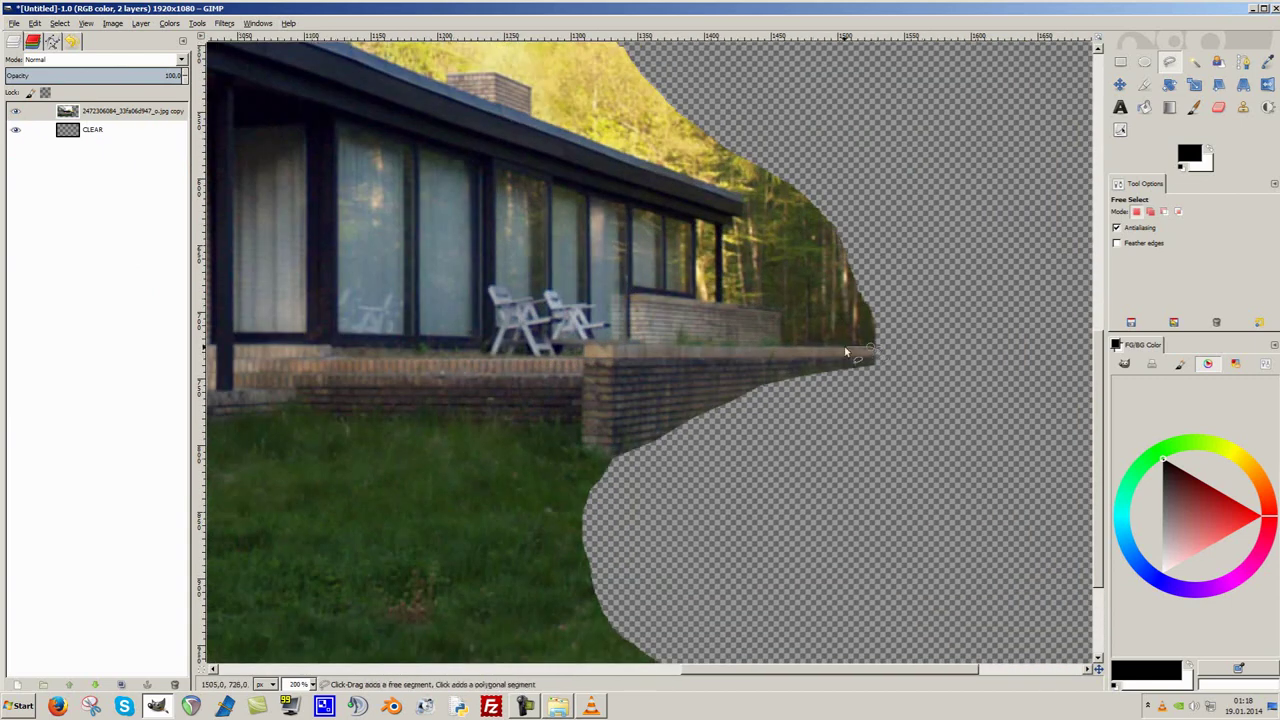
{"action": "scroll", "coordinate": [783, 349], "scroll_direction": "up", "scroll_amount": 3}
{"action": "left_click", "coordinate": [738, 242]}
{"action": "left_click", "coordinate": [576, 219]}
{"action": "scroll", "coordinate": [590, 260], "scroll_direction": "up", "scroll_amount": 5}
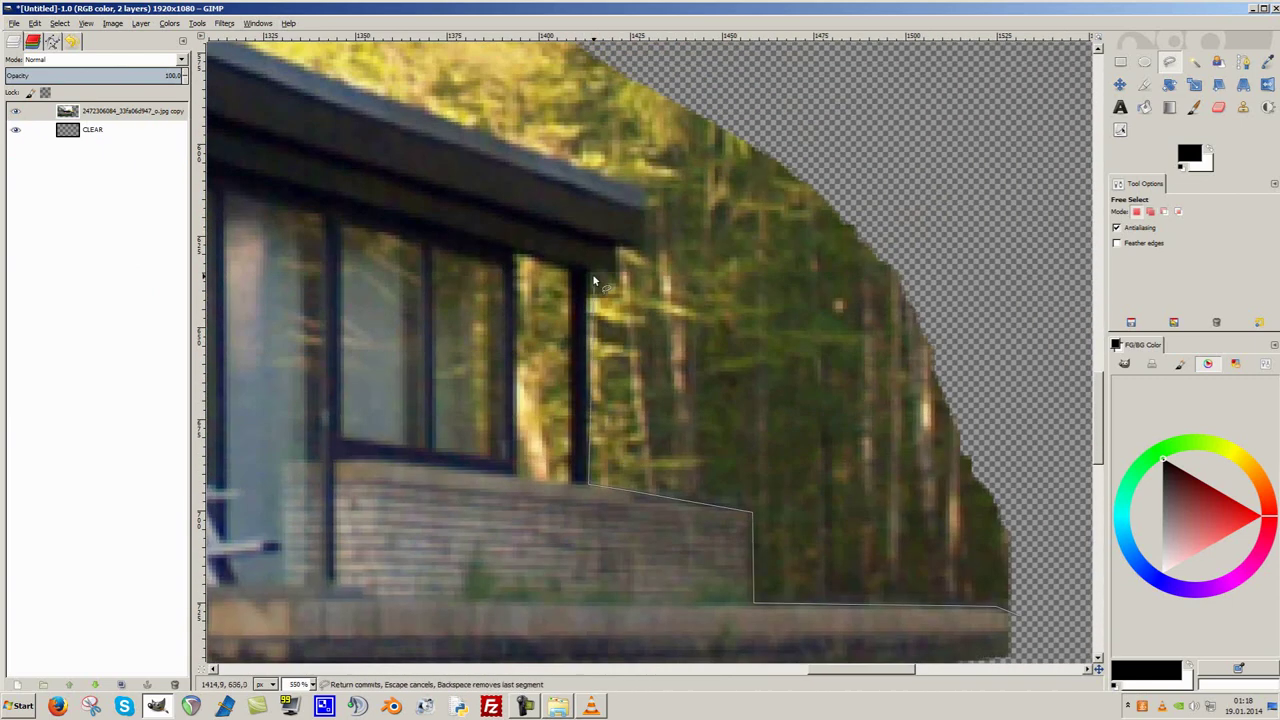
{"action": "left_click", "coordinate": [645, 204]}
{"action": "scroll", "coordinate": [645, 204], "scroll_direction": "up", "scroll_amount": 6}
{"action": "scroll", "coordinate": [721, 370], "scroll_direction": "left", "scroll_amount": 10}
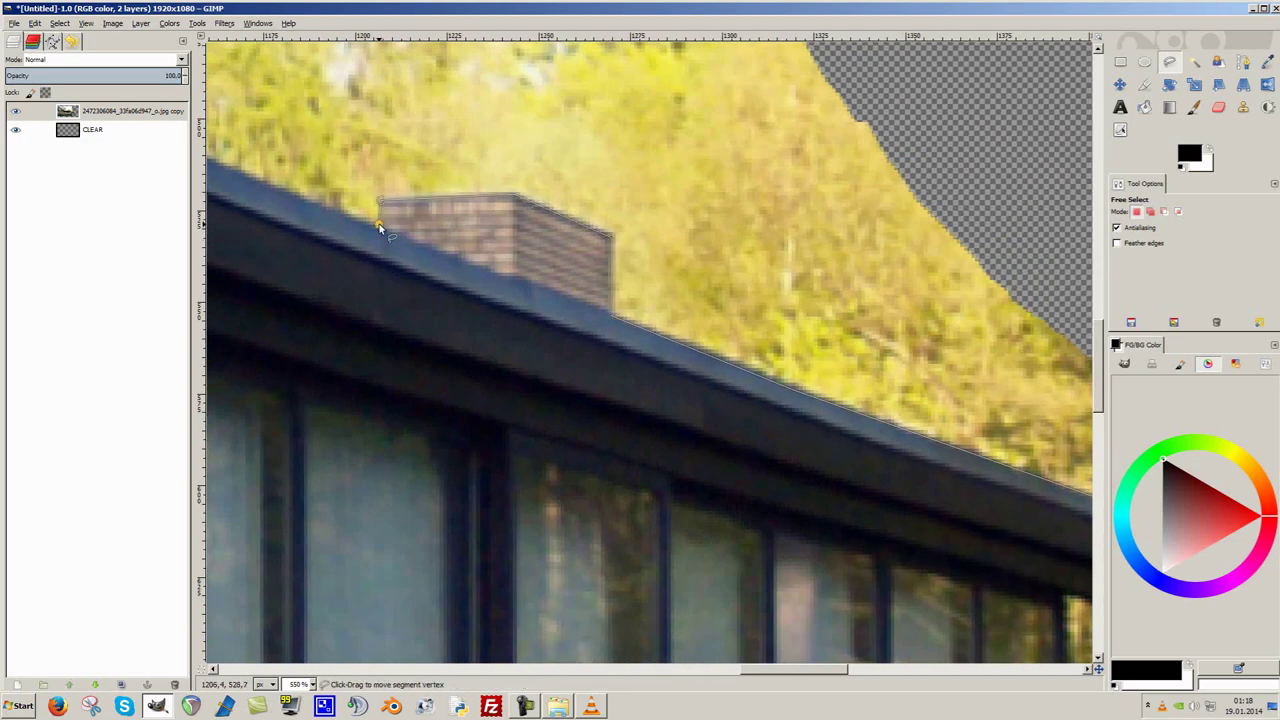
{"action": "scroll", "coordinate": [380, 228], "scroll_direction": "down", "scroll_amount": 1}
{"action": "scroll", "coordinate": [579, 252], "scroll_direction": "left", "scroll_amount": 3}
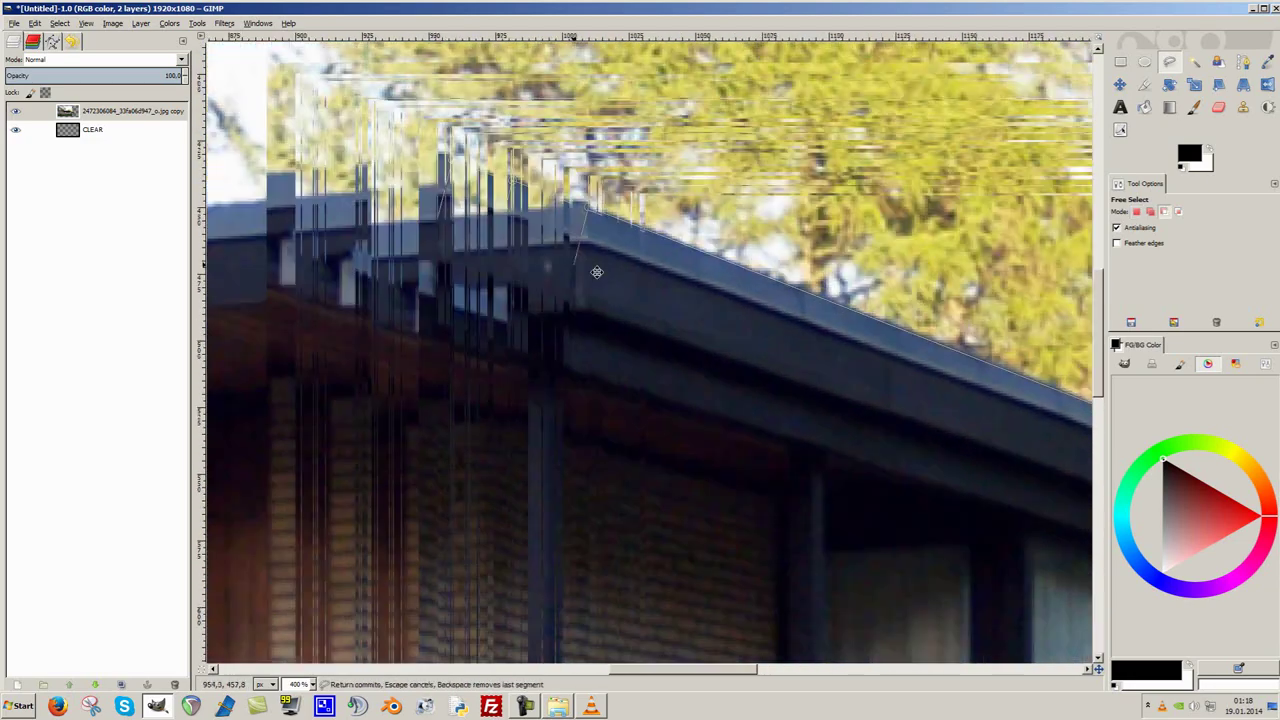
{"action": "scroll", "coordinate": [366, 128], "scroll_direction": "left", "scroll_amount": 5}
{"action": "scroll", "coordinate": [580, 280], "scroll_direction": "right", "scroll_amount": 1}
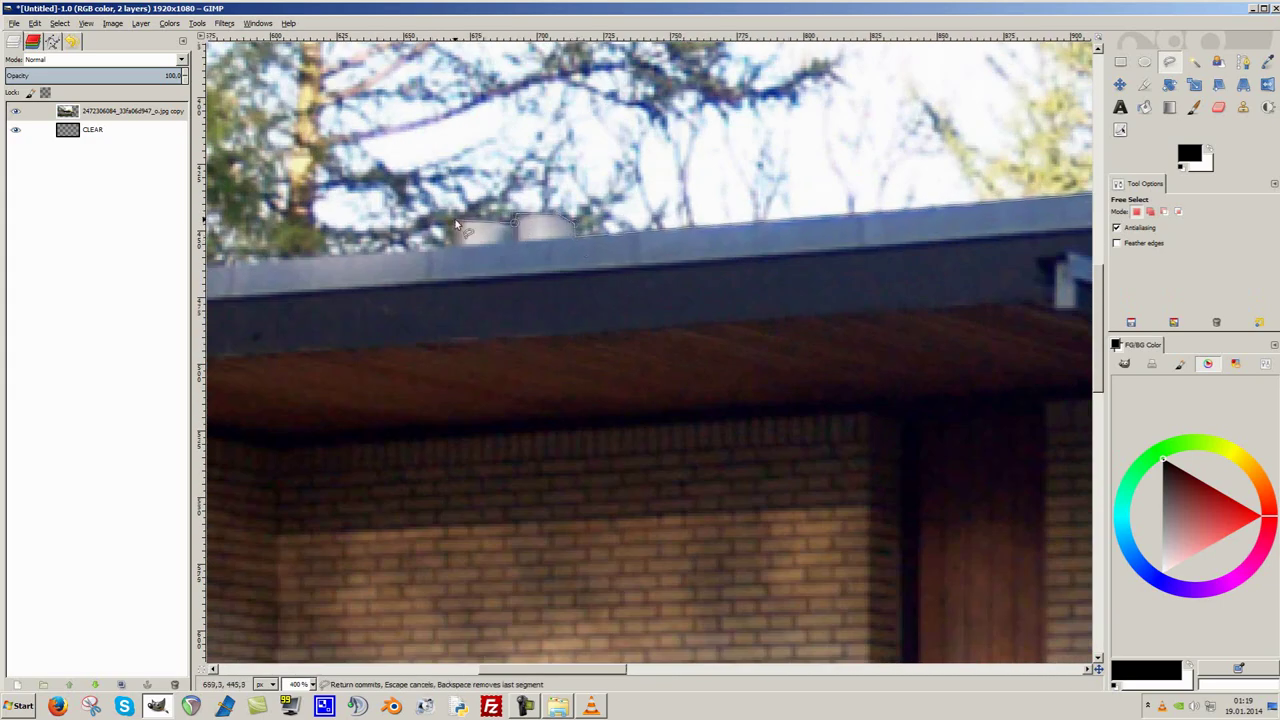
{"action": "scroll", "coordinate": [455, 224], "scroll_direction": "left", "scroll_amount": 8}
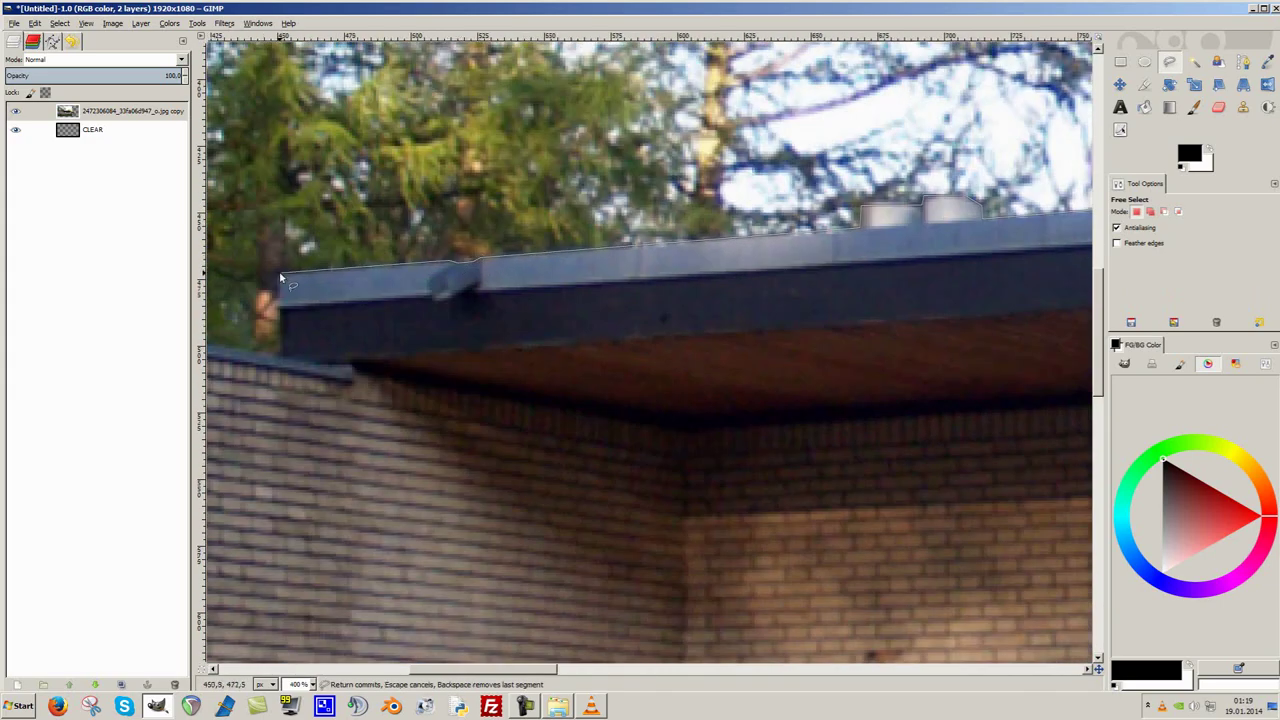
{"action": "scroll", "coordinate": [279, 355], "scroll_direction": "down", "scroll_amount": 5}
{"action": "scroll", "coordinate": [483, 331], "scroll_direction": "up", "scroll_amount": 1}
{"action": "scroll", "coordinate": [483, 331], "scroll_direction": "up", "scroll_amount": 5}
{"action": "scroll", "coordinate": [483, 331], "scroll_direction": "up", "scroll_amount": 1}
{"action": "scroll", "coordinate": [483, 331], "scroll_direction": "down", "scroll_amount": 4}
{"action": "scroll", "coordinate": [517, 446], "scroll_direction": "up", "scroll_amount": 1}
{"action": "scroll", "coordinate": [532, 411], "scroll_direction": "up", "scroll_amount": 1}
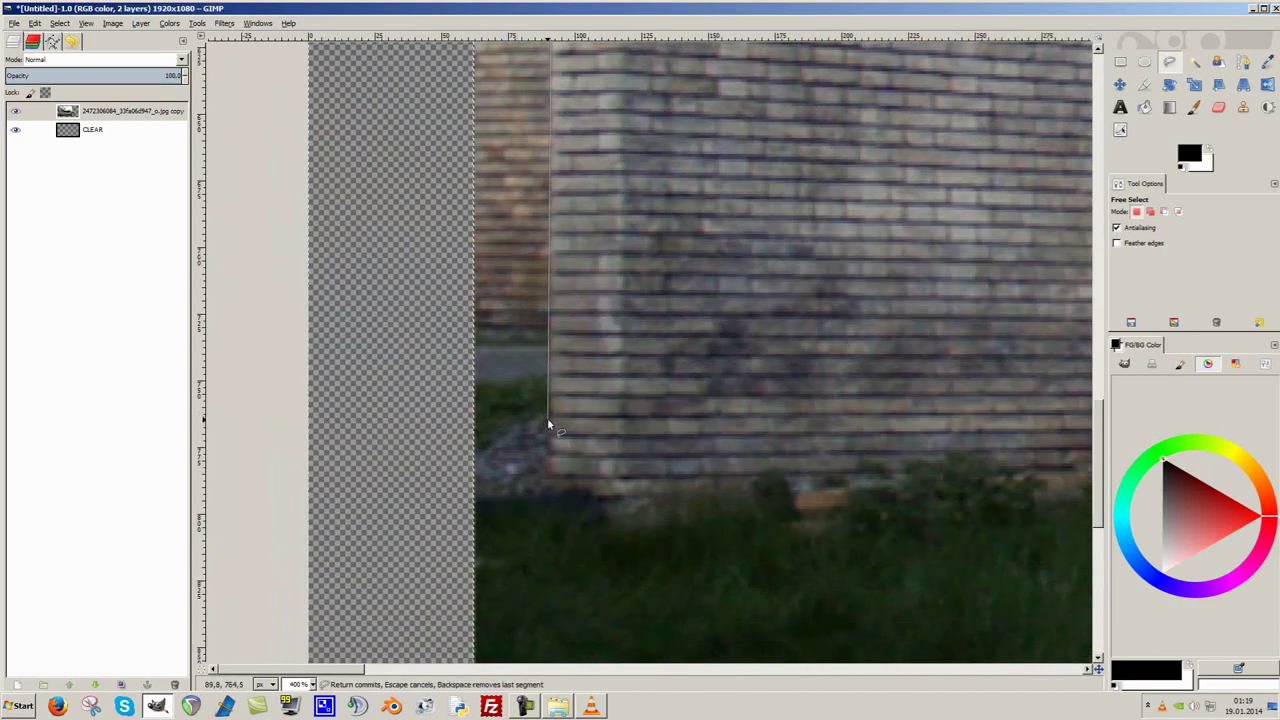
{"action": "scroll", "coordinate": [476, 463], "scroll_direction": "down", "scroll_amount": 7}
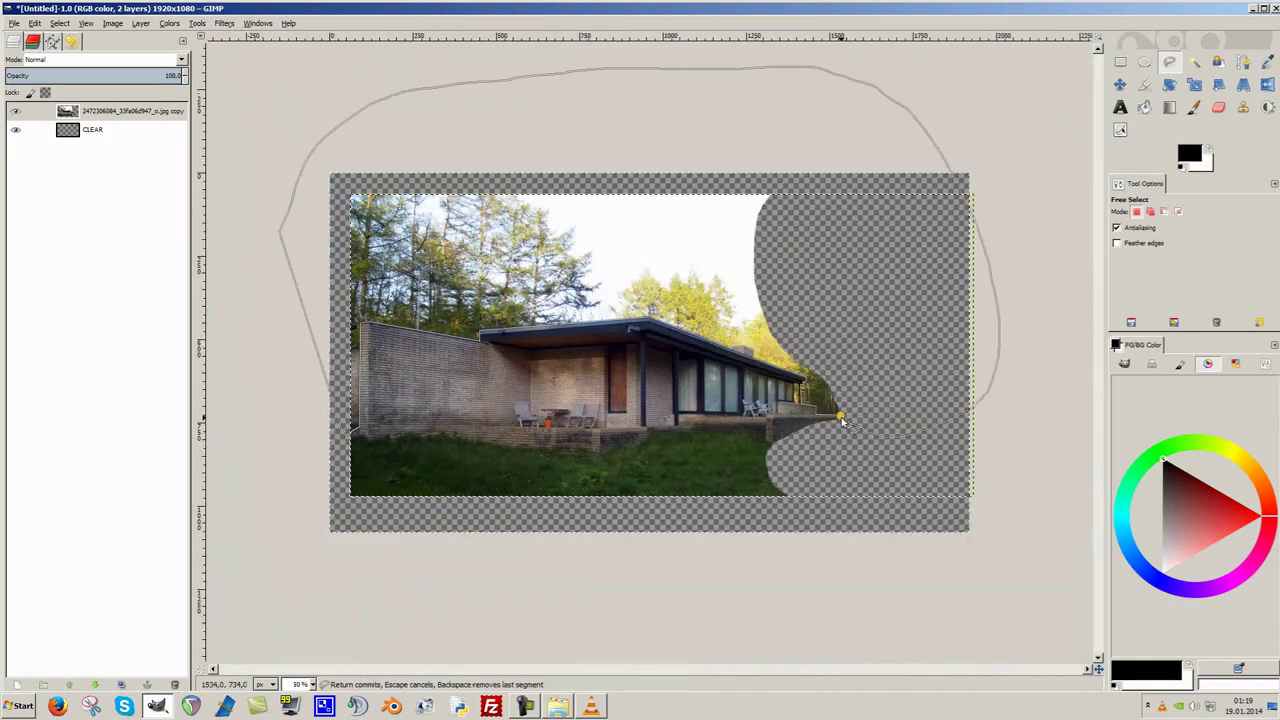
{"action": "left_click", "coordinate": [841, 419]}
{"action": "key", "text": "Delete"}
Close an outline around the porch gap and review the finished cut.
{"action": "scroll", "coordinate": [800, 396], "scroll_direction": "up", "scroll_amount": 4}
{"action": "scroll", "coordinate": [707, 251], "scroll_direction": "up", "scroll_amount": 3}
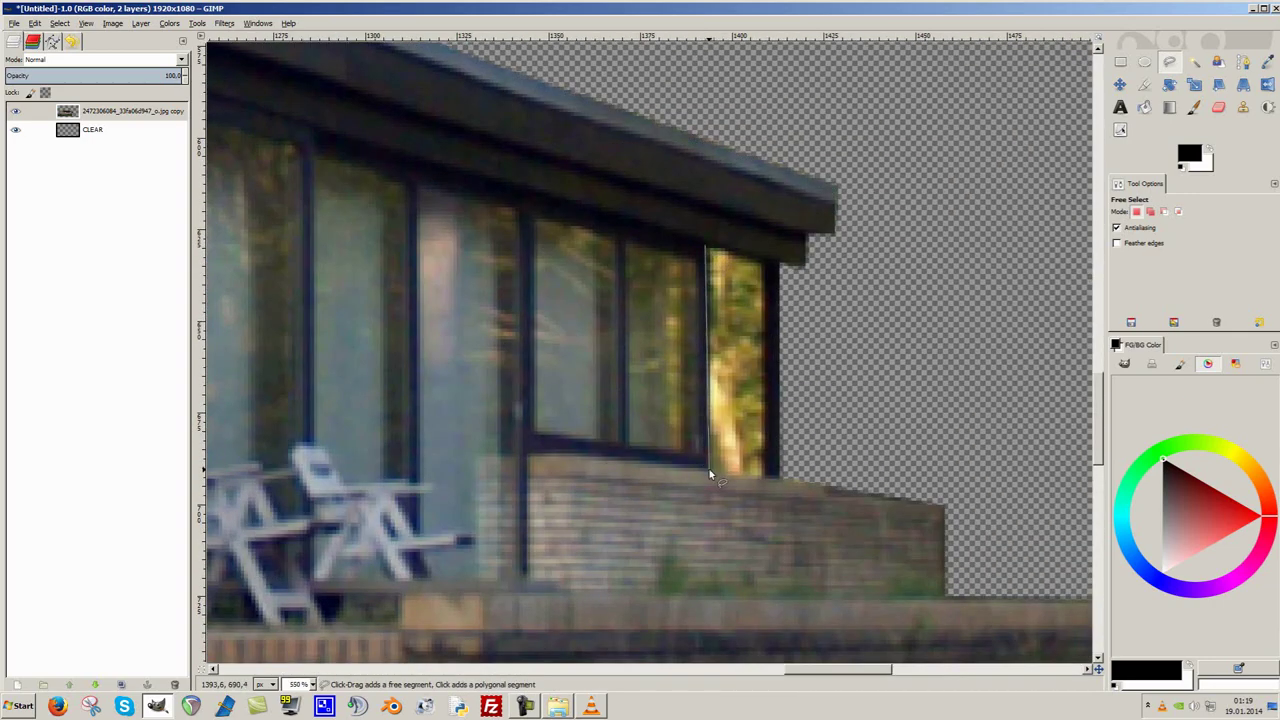
{"action": "left_click", "coordinate": [706, 247]}
{"action": "scroll", "coordinate": [706, 250], "scroll_direction": "down", "scroll_amount": 3}
{"action": "scroll", "coordinate": [680, 320], "scroll_direction": "down", "scroll_amount": 2}
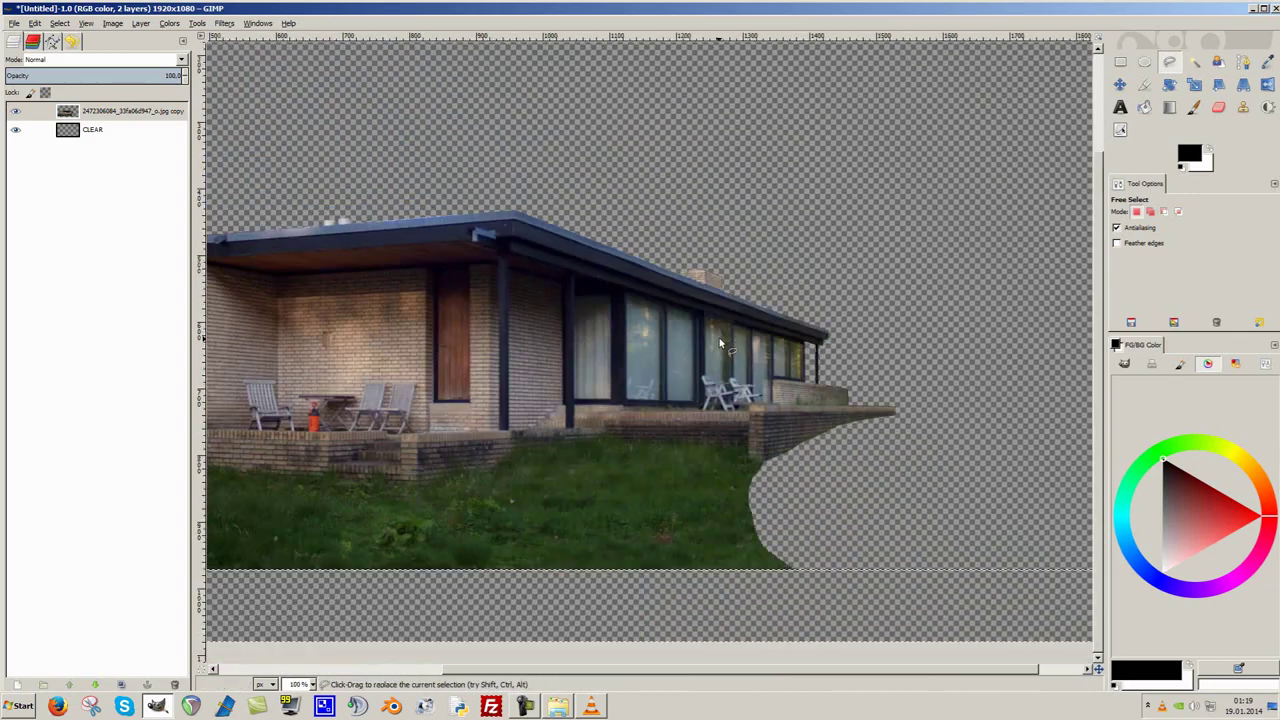
{"action": "scroll", "coordinate": [660, 370], "scroll_direction": "down", "scroll_amount": 1}
{"action": "scroll", "coordinate": [653, 386], "scroll_direction": "up", "scroll_amount": 4}
{"action": "scroll", "coordinate": [597, 388], "scroll_direction": "down", "scroll_amount": 3}
{"action": "scroll", "coordinate": [597, 388], "scroll_direction": "down", "scroll_amount": 2}
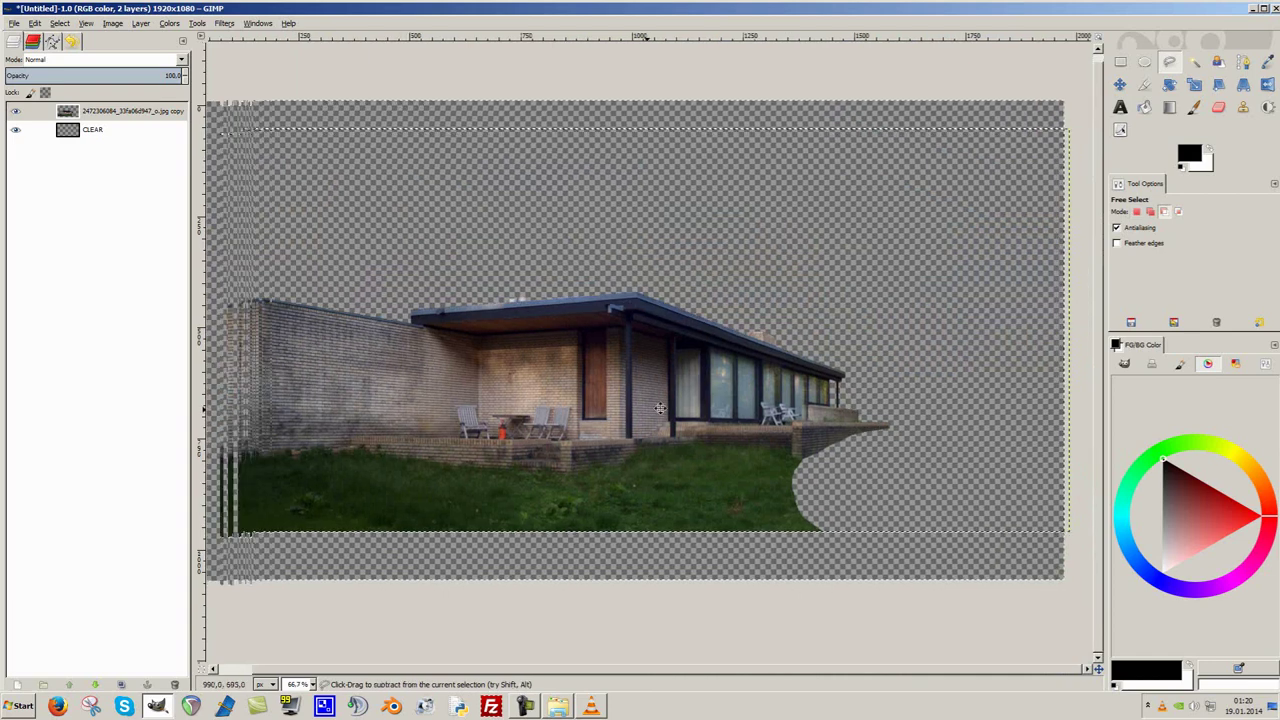
{"action": "scroll", "coordinate": [597, 388], "scroll_direction": "up", "scroll_amount": 1}
{"action": "key", "text": "alt+Tab"}
Add the mountain road photo as a layer and erase its area inside the selection.
{"action": "left_click_drag", "start_coordinate": [57, 281], "coordinate": [57, 283]}
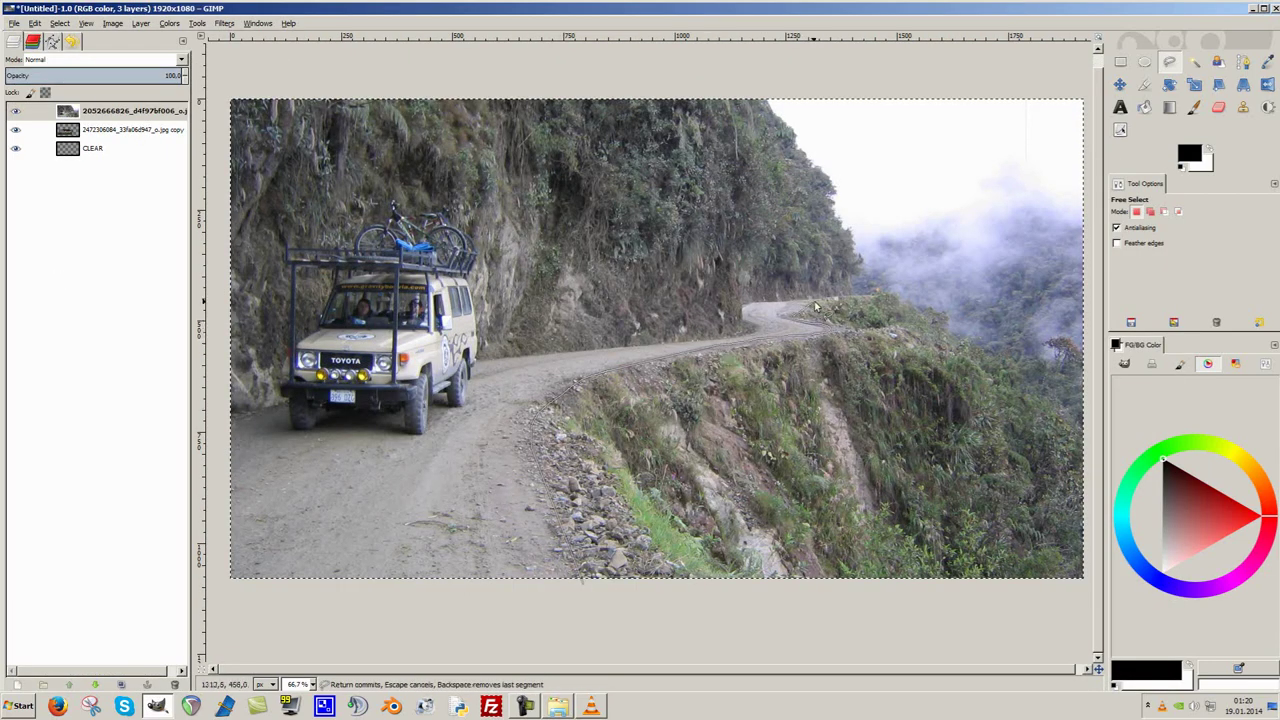
{"action": "scroll", "coordinate": [466, 486], "scroll_direction": "down", "scroll_amount": 2}
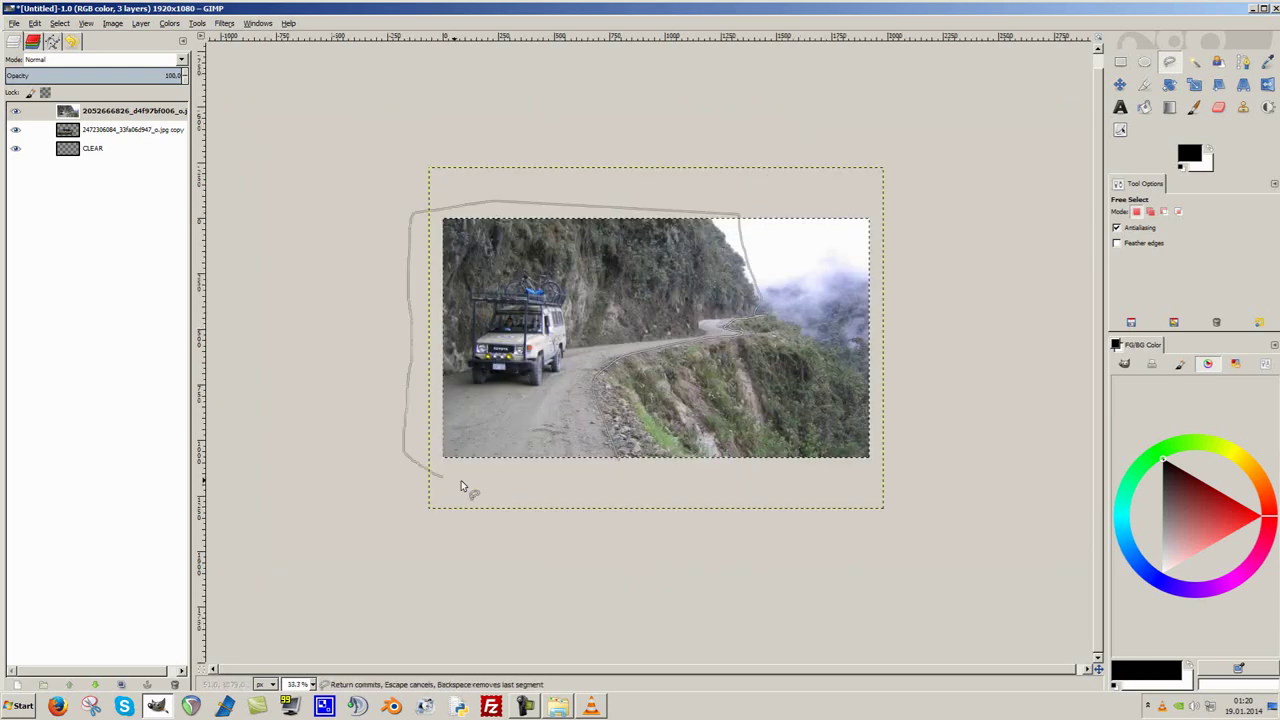
{"action": "right_click", "coordinate": [120, 110]}
{"action": "left_click", "coordinate": [120, 411]}
{"action": "key", "text": "Delete"}
{"action": "scroll", "coordinate": [710, 455], "scroll_direction": "up", "scroll_amount": 2}
Move the road photo under the house so the cliff meets the lawn.
{"action": "key", "text": "m"}
{"action": "left_click_drag", "start_coordinate": [710, 455], "coordinate": [832, 490]}
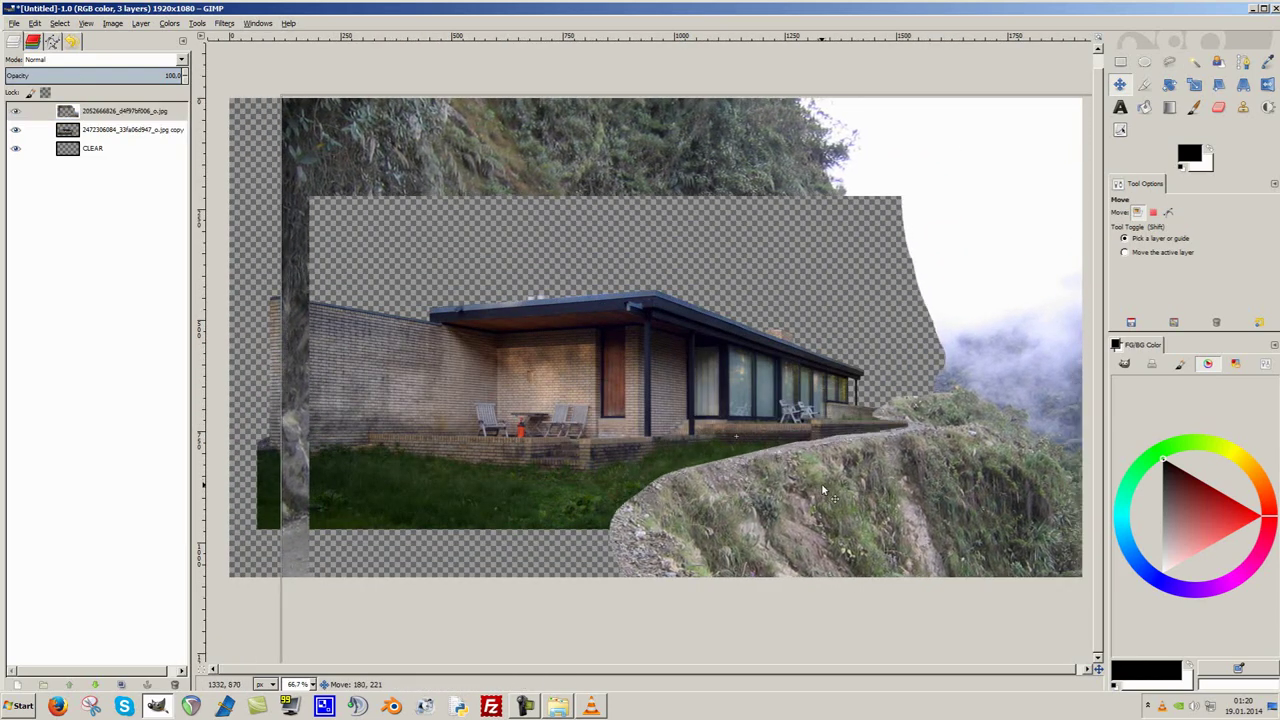
{"action": "key", "text": "2"}
{"action": "left_click_drag", "start_coordinate": [778, 354], "coordinate": [797, 383]}
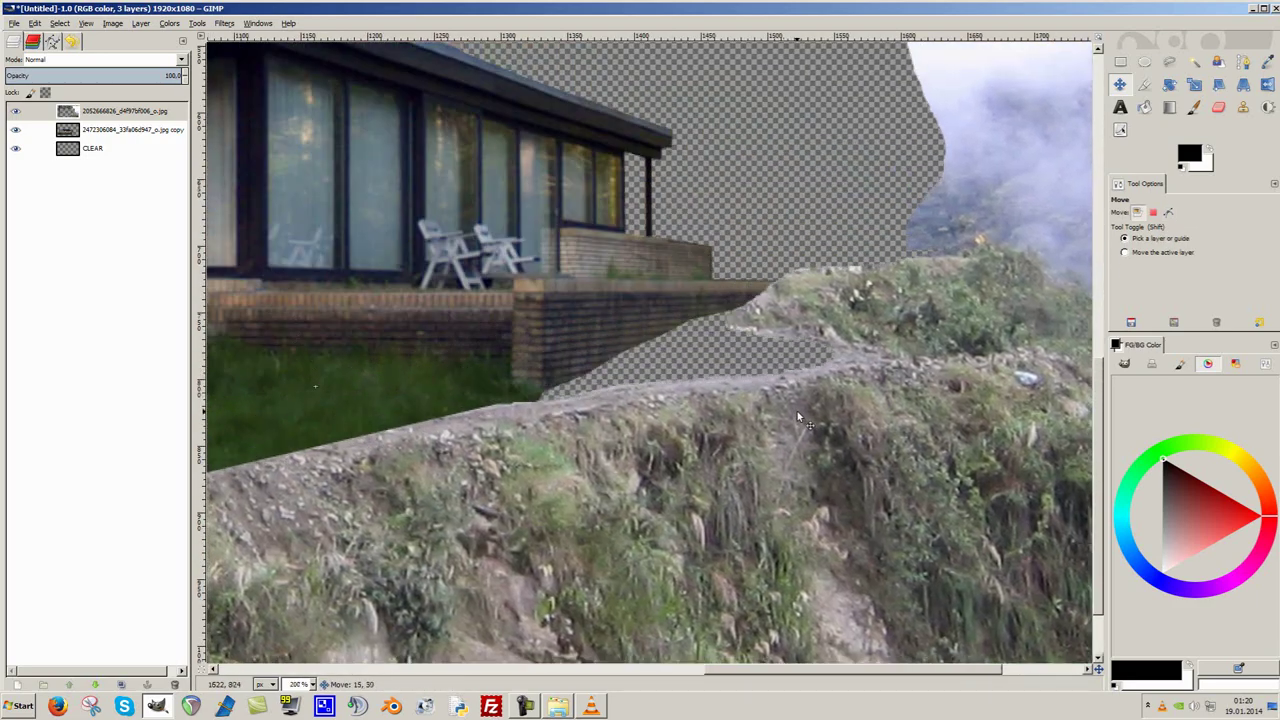
{"action": "scroll", "coordinate": [797, 383], "scroll_direction": "down", "scroll_amount": 3}
Trace and commit a freehand outline around the grassy cliff edge.
{"action": "key", "text": "2"}
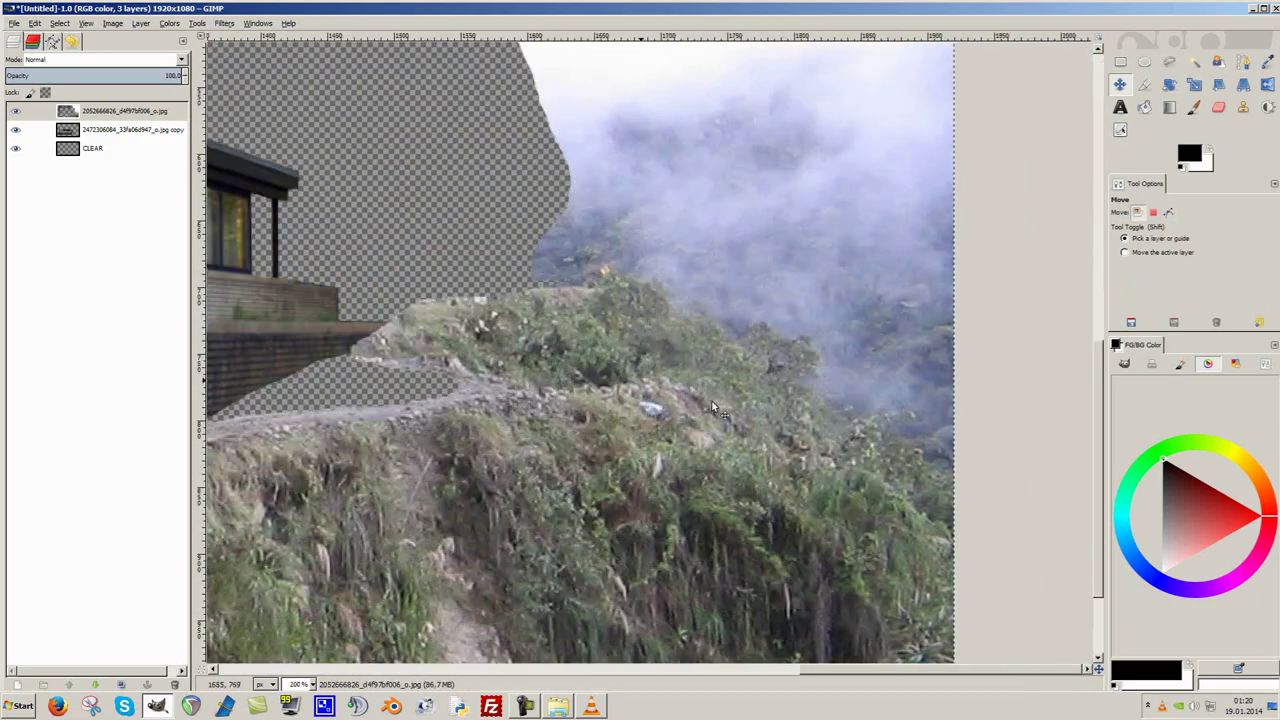
{"action": "key", "text": "f"}
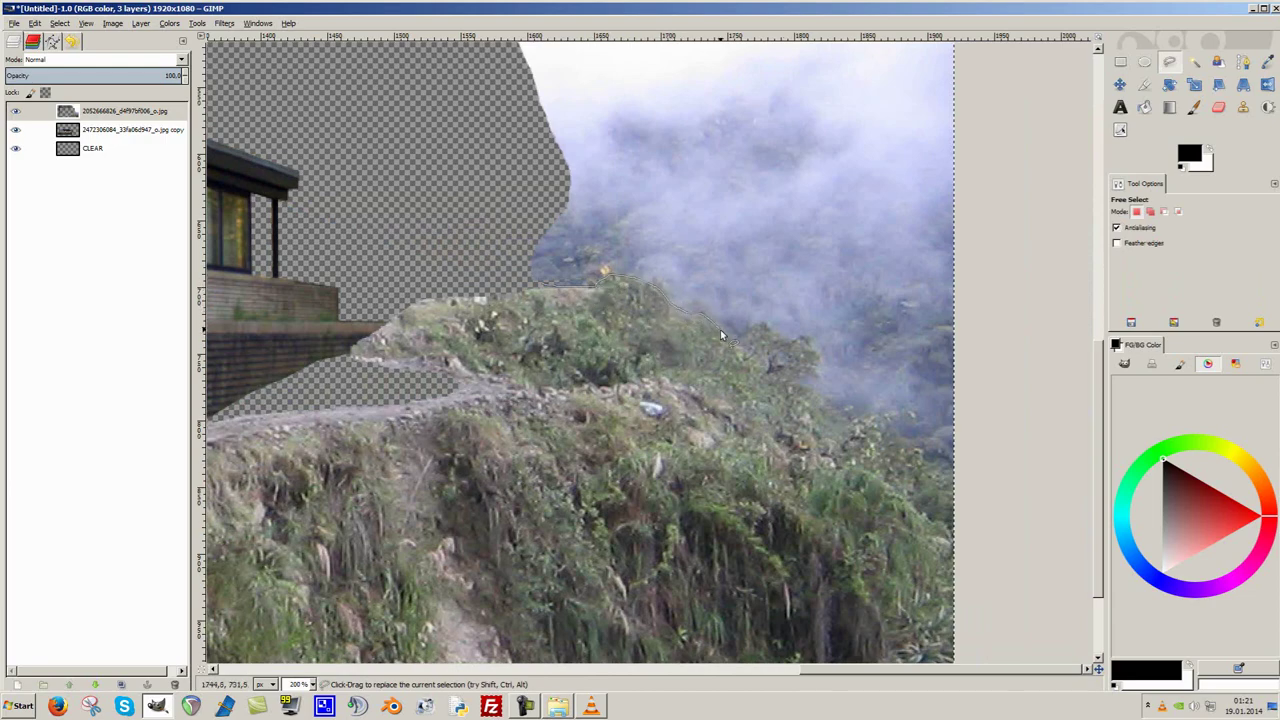
{"action": "scroll", "coordinate": [995, 405], "scroll_direction": "down", "scroll_amount": 4}
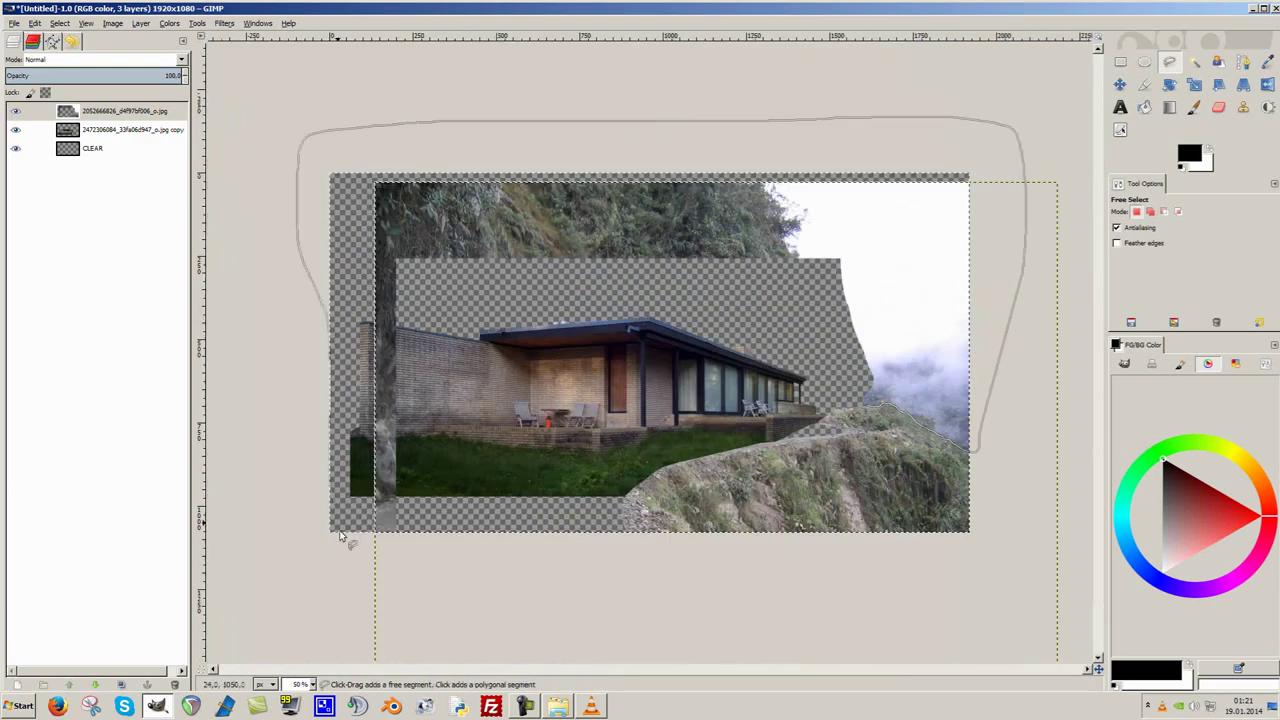
{"action": "key", "text": "Return"}
{"action": "scroll", "coordinate": [866, 407], "scroll_direction": "up", "scroll_amount": 2}
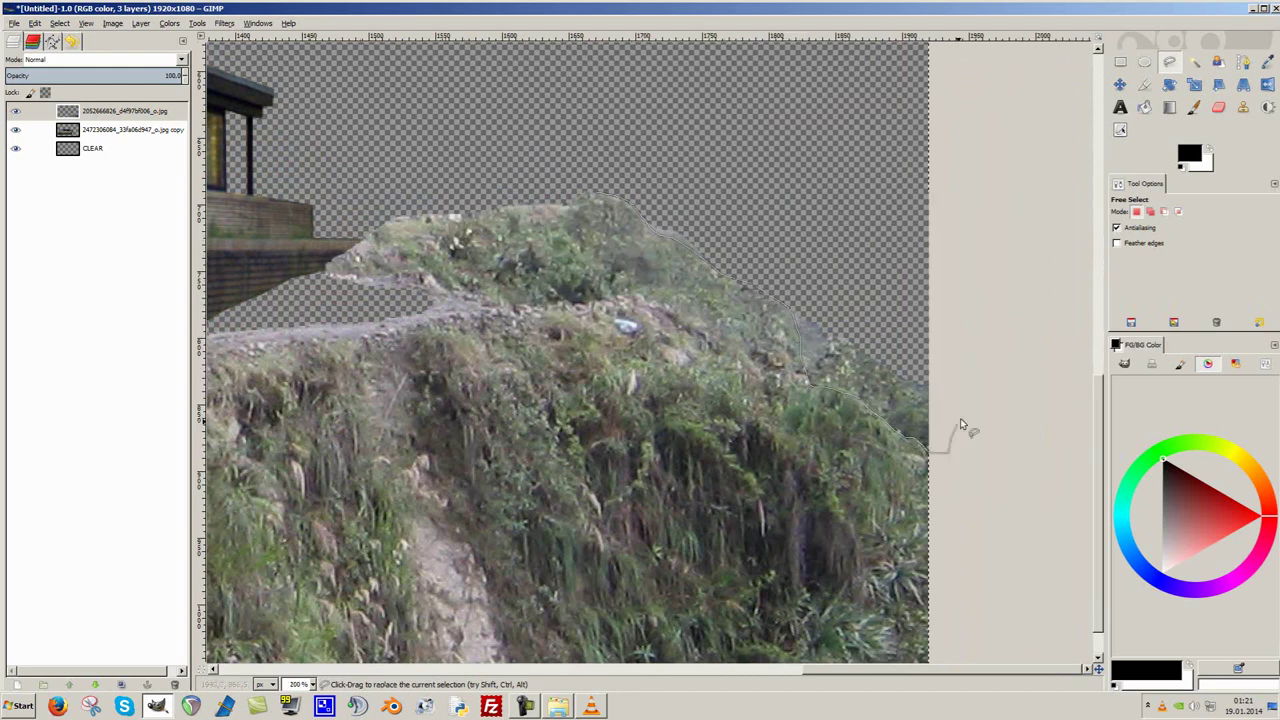
{"action": "scroll", "coordinate": [830, 430], "scroll_direction": "down", "scroll_amount": 1}
{"action": "scroll", "coordinate": [750, 432], "scroll_direction": "down", "scroll_amount": 1}
{"action": "scroll", "coordinate": [700, 435], "scroll_direction": "down", "scroll_amount": 1}
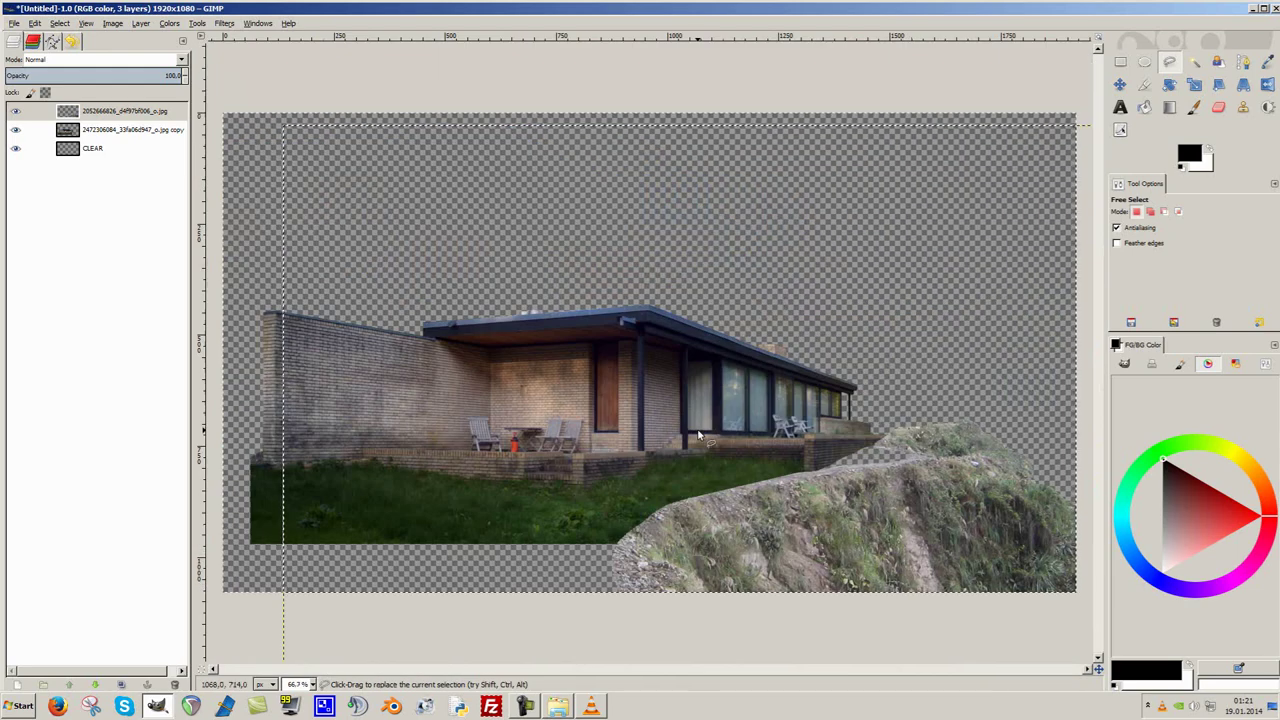
Adjust the rock layer's contrast with a Colors > Curves point.
{"action": "left_click", "coordinate": [169, 23]}
{"action": "left_click", "coordinate": [185, 121]}
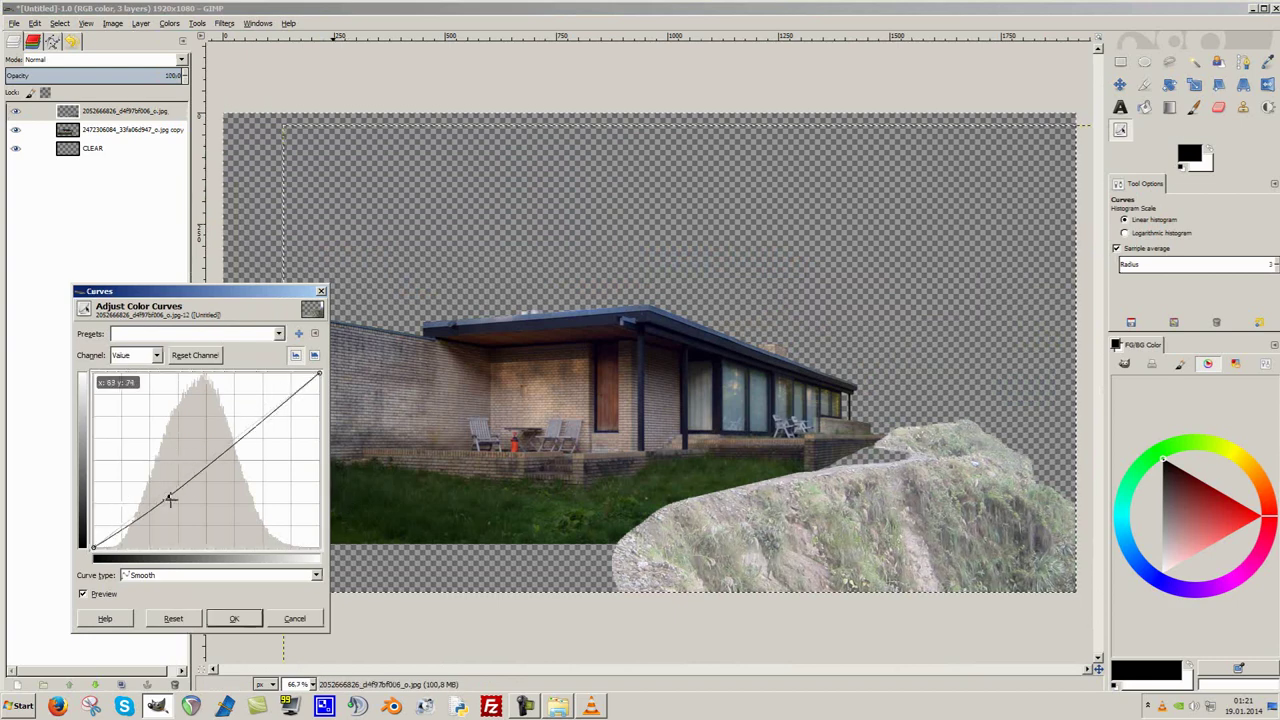
{"action": "left_click", "coordinate": [255, 401]}
{"action": "left_click_drag", "start_coordinate": [165, 490], "coordinate": [183, 508]}
{"action": "key", "text": "Return"}
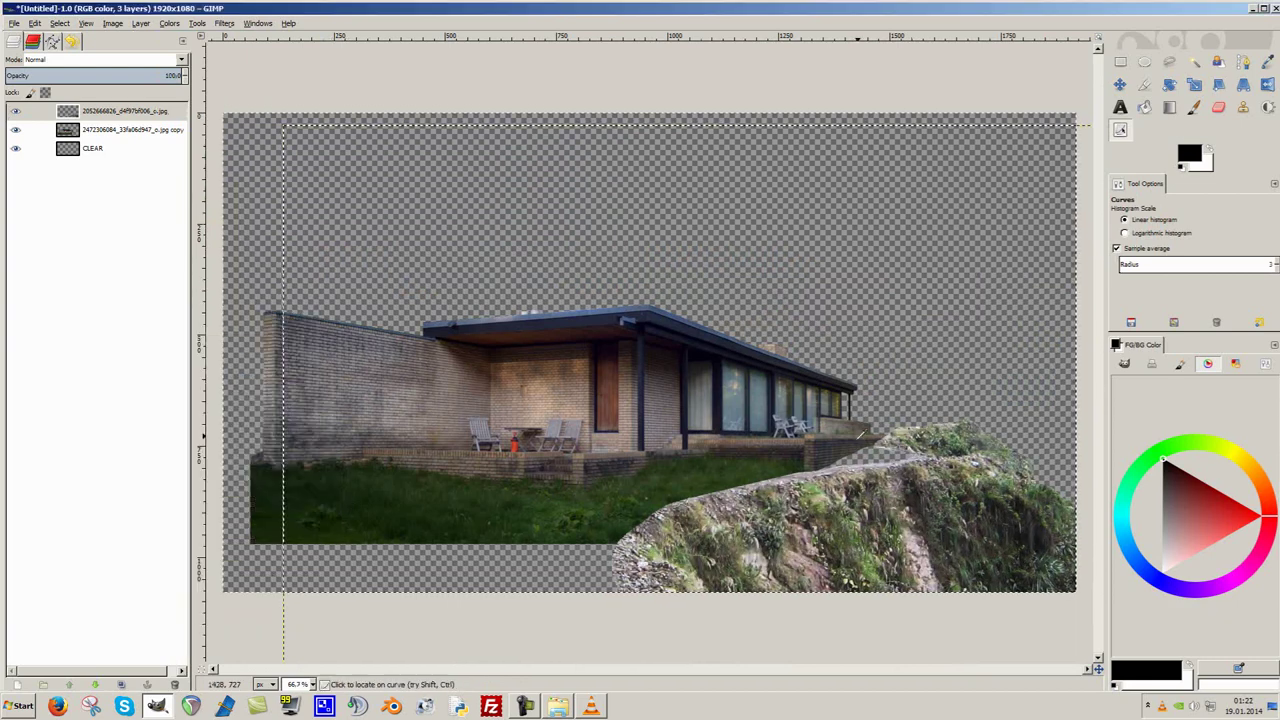
Raise the house layer above the rock and erase overlapping grass with a size-99 eraser.
{"action": "key", "text": "1"}
{"action": "key", "text": "plus"}
{"action": "key", "text": "shift+e"}
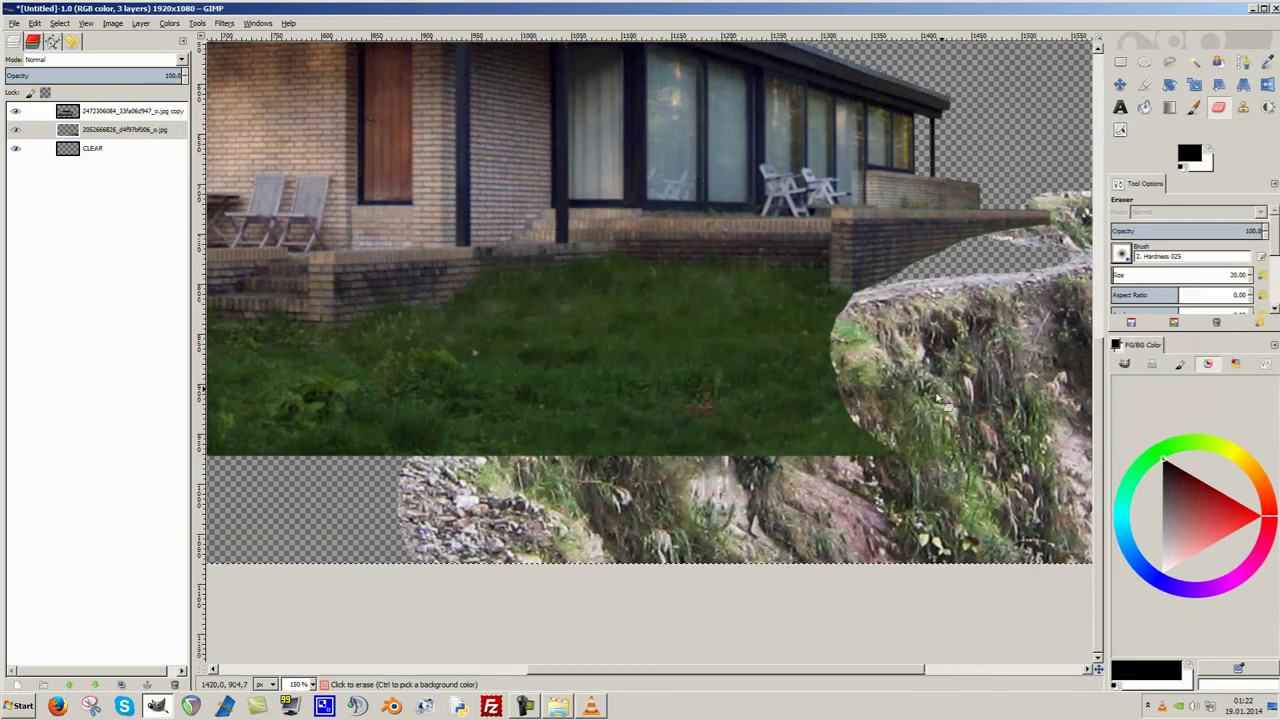
{"action": "left_click", "coordinate": [119, 121]}
{"action": "left_click", "coordinate": [1124, 274]}
{"action": "mouse_move", "coordinate": [850, 300]}
{"action": "left_mouse_down"}
{"action": "mouse_move", "coordinate": [760, 430]}
{"action": "mouse_move", "coordinate": [590, 427]}
{"action": "mouse_move", "coordinate": [600, 392]}
{"action": "mouse_move", "coordinate": [828, 333]}
{"action": "left_mouse_up"}
Erase the grass along the rock's curve using a Hardness 075 brush at size 79.
{"action": "key", "text": "plus"}
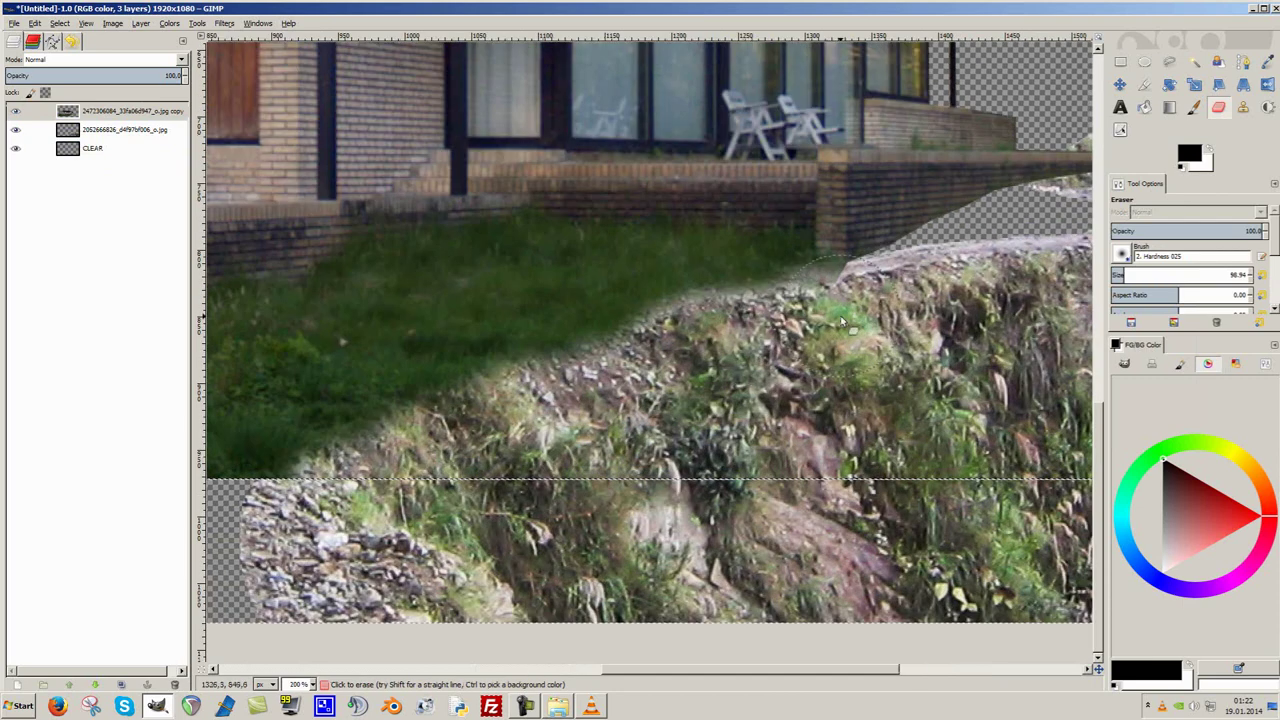
{"action": "key", "text": "ctrl+z"}
{"action": "left_click", "coordinate": [100, 75]}
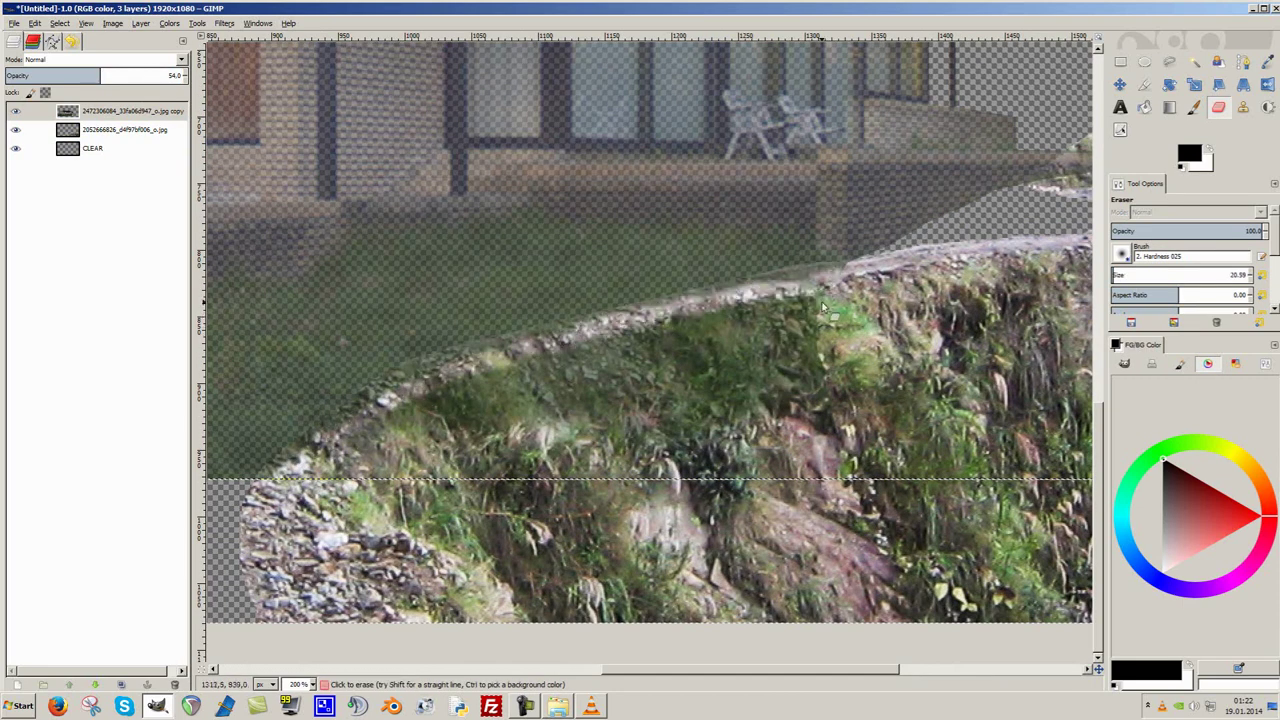
{"action": "left_click_drag", "start_coordinate": [770, 370], "coordinate": [600, 457]}
{"action": "left_click", "coordinate": [1122, 255]}
{"action": "left_click", "coordinate": [1160, 290]}
{"action": "left_click", "coordinate": [180, 75]}
Switch to the soft Hardness 025 brush and clone along the grass edge.
{"action": "scroll", "coordinate": [800, 290], "scroll_direction": "down", "scroll_amount": 5, "text": "ctrl"}
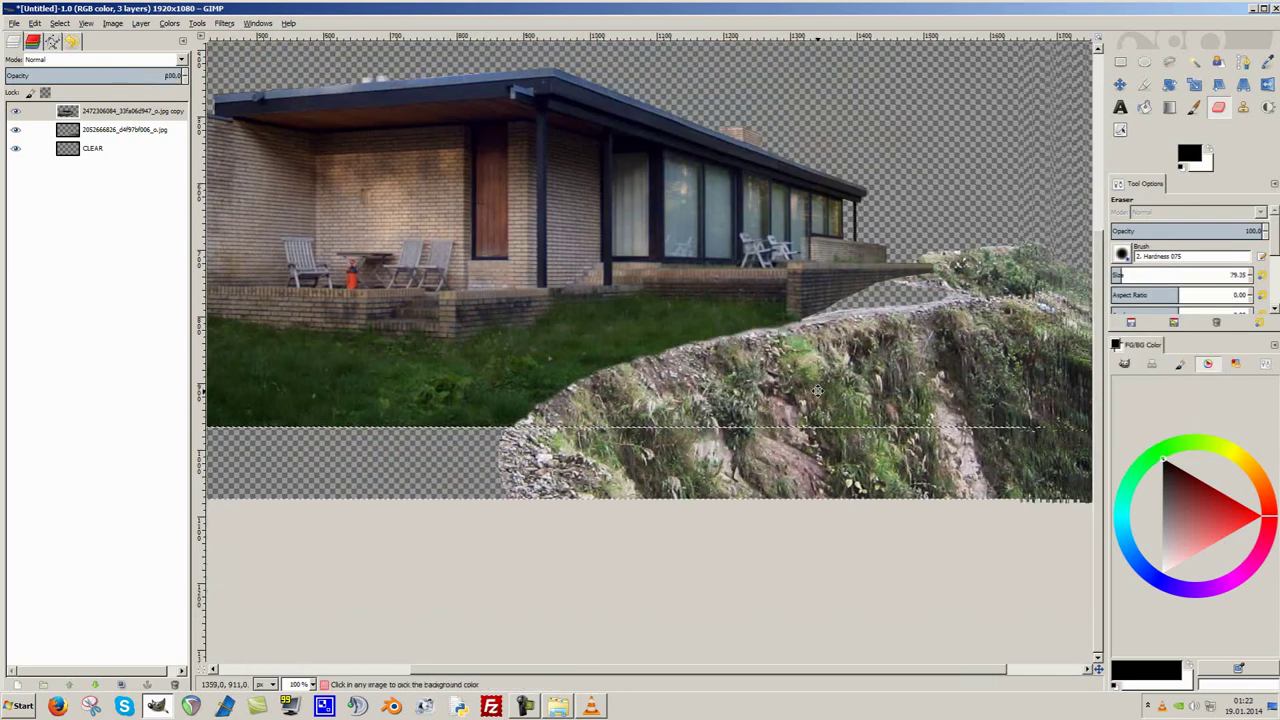
{"action": "scroll", "coordinate": [657, 377], "scroll_direction": "up", "scroll_amount": 7, "text": "ctrl"}
{"action": "left_click", "coordinate": [1122, 255]}
{"action": "left_click", "coordinate": [1140, 290]}
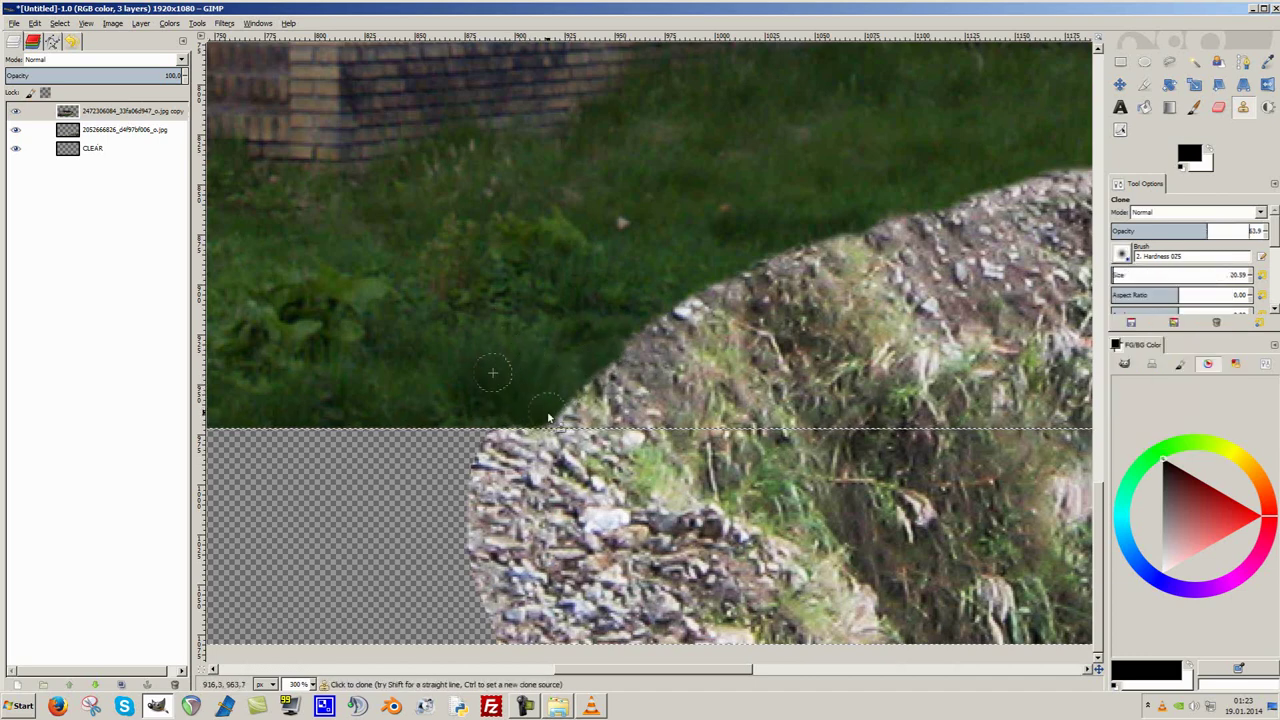
{"action": "scroll", "coordinate": [829, 258], "scroll_direction": "down", "scroll_amount": 2, "text": "ctrl"}
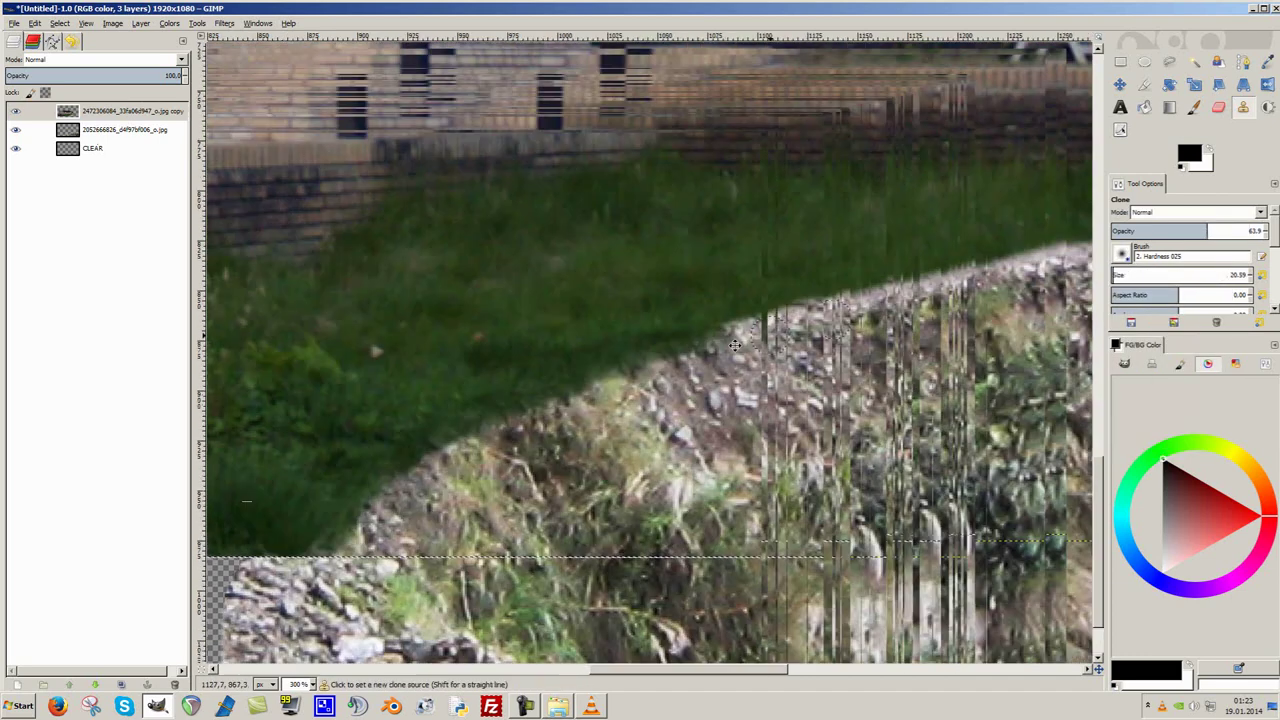
{"action": "scroll", "coordinate": [751, 331], "scroll_direction": "up", "scroll_amount": 3, "text": "ctrl"}
{"action": "scroll", "coordinate": [733, 343], "scroll_direction": "up", "scroll_amount": 2}
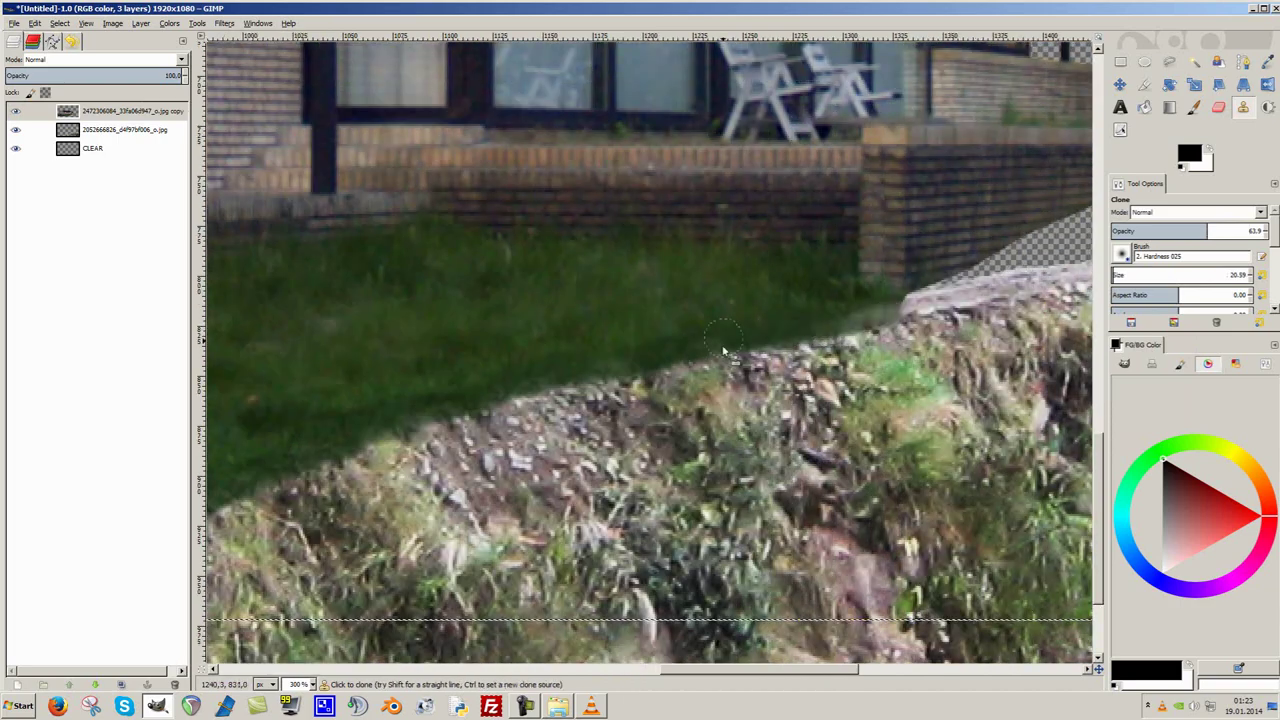
{"action": "scroll", "coordinate": [724, 350], "scroll_direction": "down", "scroll_amount": 2}
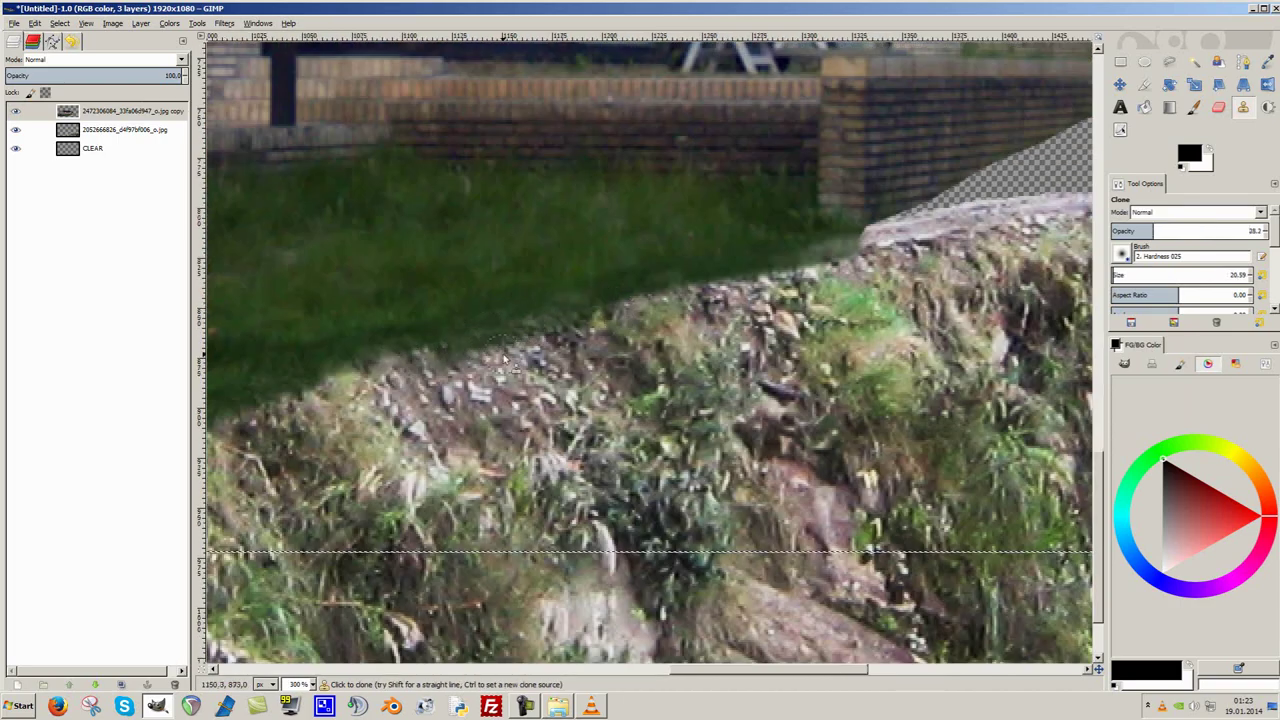
{"action": "scroll", "coordinate": [343, 403], "scroll_direction": "down", "scroll_amount": 2, "text": "ctrl"}
Erase further along the grass edge to blend it into the rock.
{"action": "key", "text": "shift+e"}
{"action": "scroll", "coordinate": [393, 410], "scroll_direction": "up", "scroll_amount": 2, "text": "ctrl"}
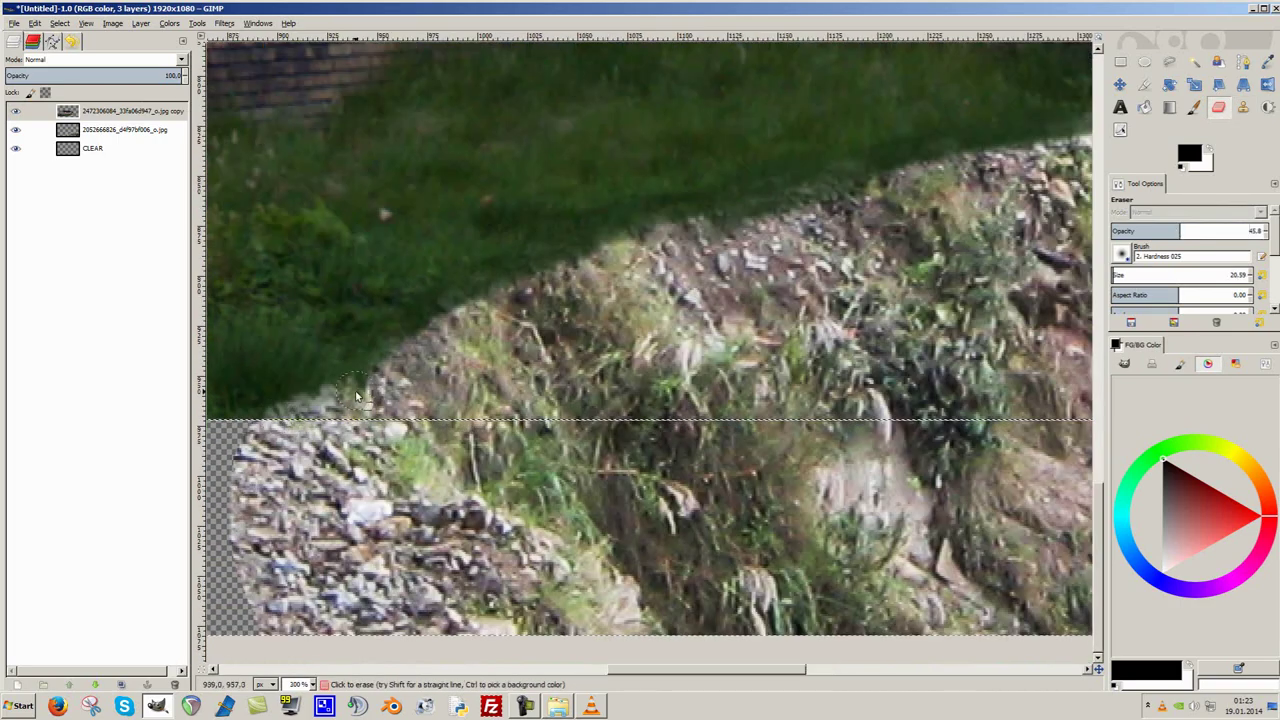
{"action": "scroll", "coordinate": [487, 343], "scroll_direction": "down", "scroll_amount": 1, "text": "ctrl"}
{"action": "scroll", "coordinate": [487, 343], "scroll_direction": "down", "scroll_amount": 1, "text": "ctrl"}
{"action": "scroll", "coordinate": [487, 343], "scroll_direction": "down", "scroll_amount": 1, "text": "ctrl"}
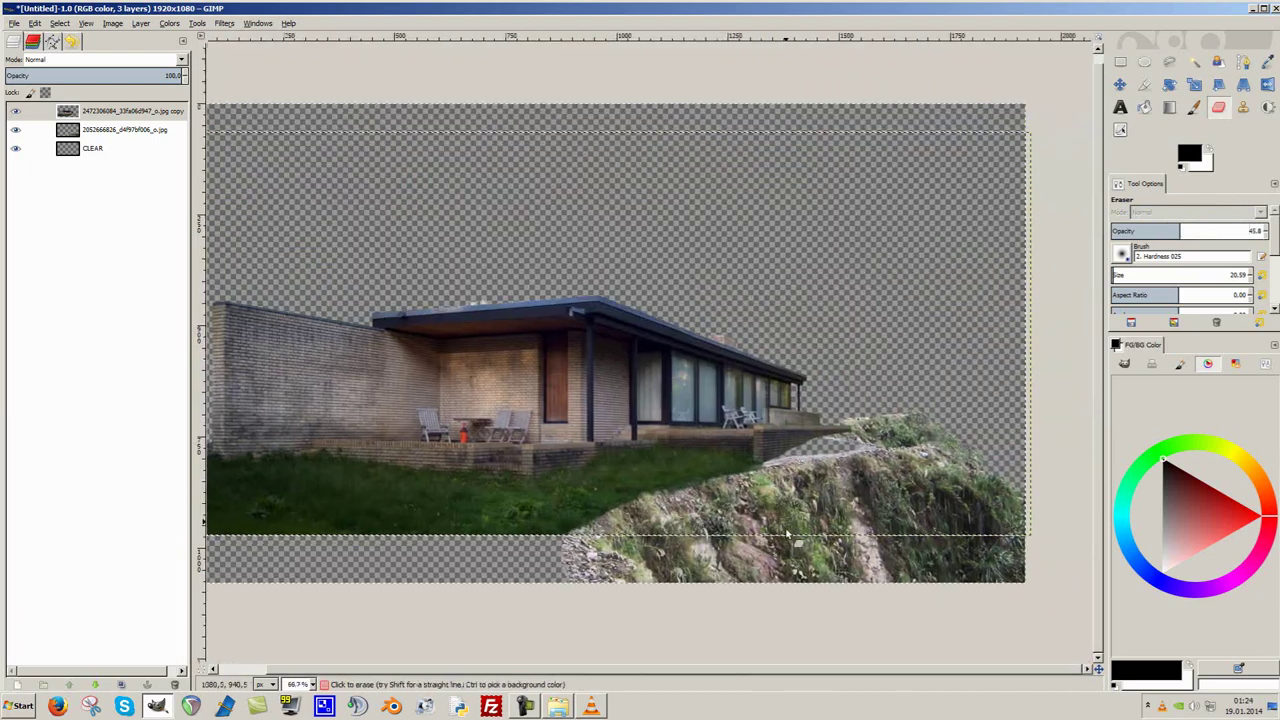
{"action": "scroll", "coordinate": [690, 400], "scroll_direction": "up", "scroll_amount": 3, "text": "ctrl"}
{"action": "scroll", "coordinate": [690, 400], "scroll_direction": "up", "scroll_amount": 3}
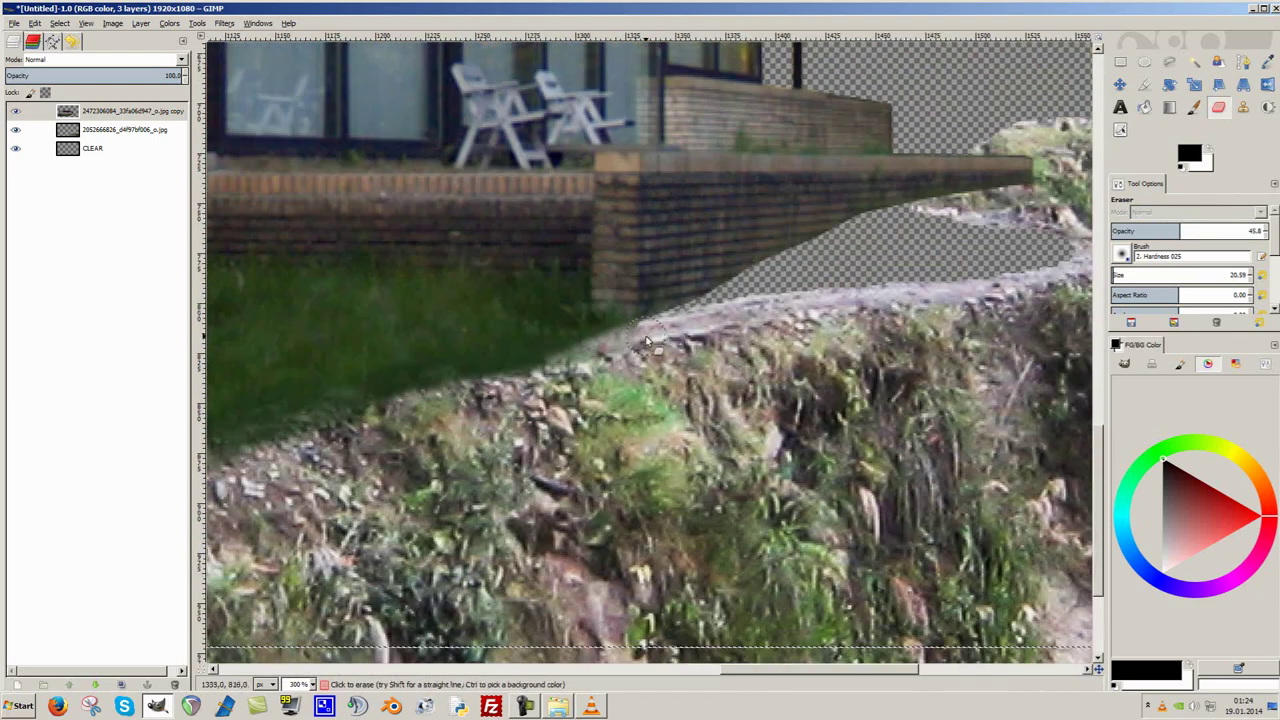
{"action": "scroll", "coordinate": [625, 355], "scroll_direction": "down", "scroll_amount": 2, "text": "ctrl"}
{"action": "scroll", "coordinate": [618, 323], "scroll_direction": "up", "scroll_amount": 3, "text": "ctrl"}
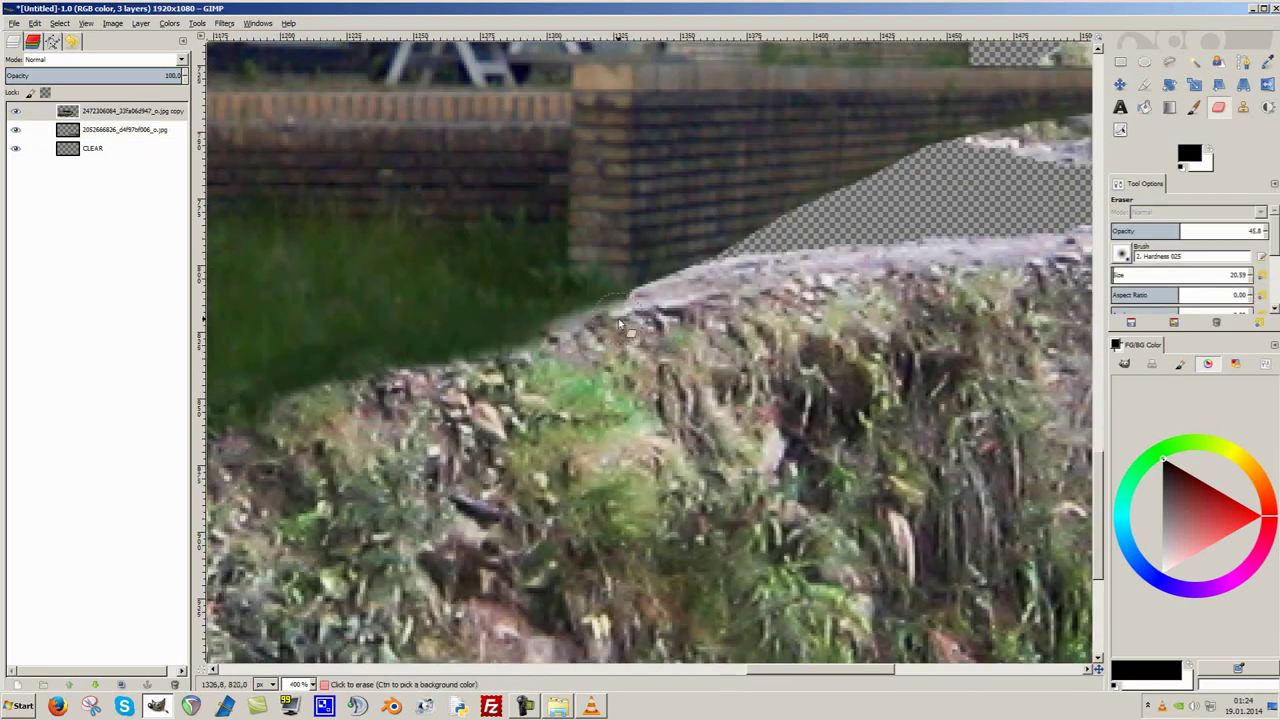
{"action": "scroll", "coordinate": [616, 292], "scroll_direction": "left", "scroll_amount": 1}
{"action": "scroll", "coordinate": [616, 292], "scroll_direction": "down", "scroll_amount": 1}
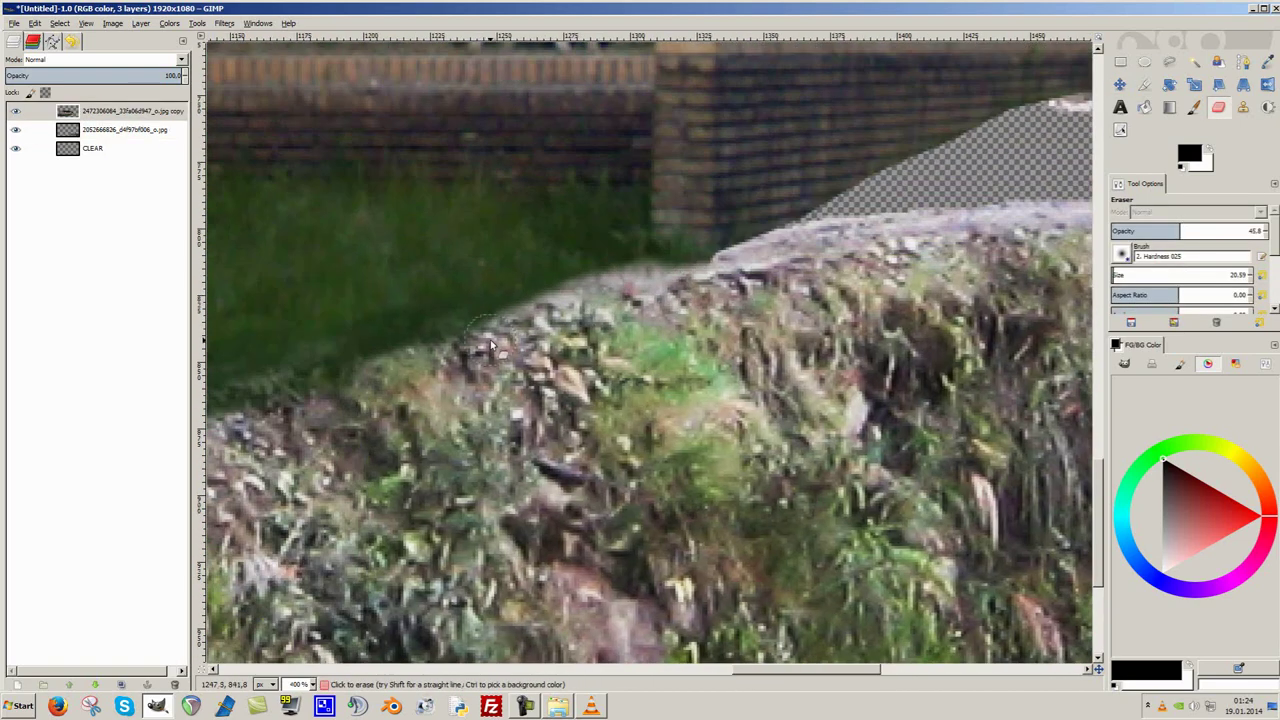
{"action": "scroll", "coordinate": [491, 345], "scroll_direction": "down", "scroll_amount": 2, "text": "ctrl"}
{"action": "scroll", "coordinate": [514, 421], "scroll_direction": "down", "scroll_amount": 1, "text": "ctrl"}
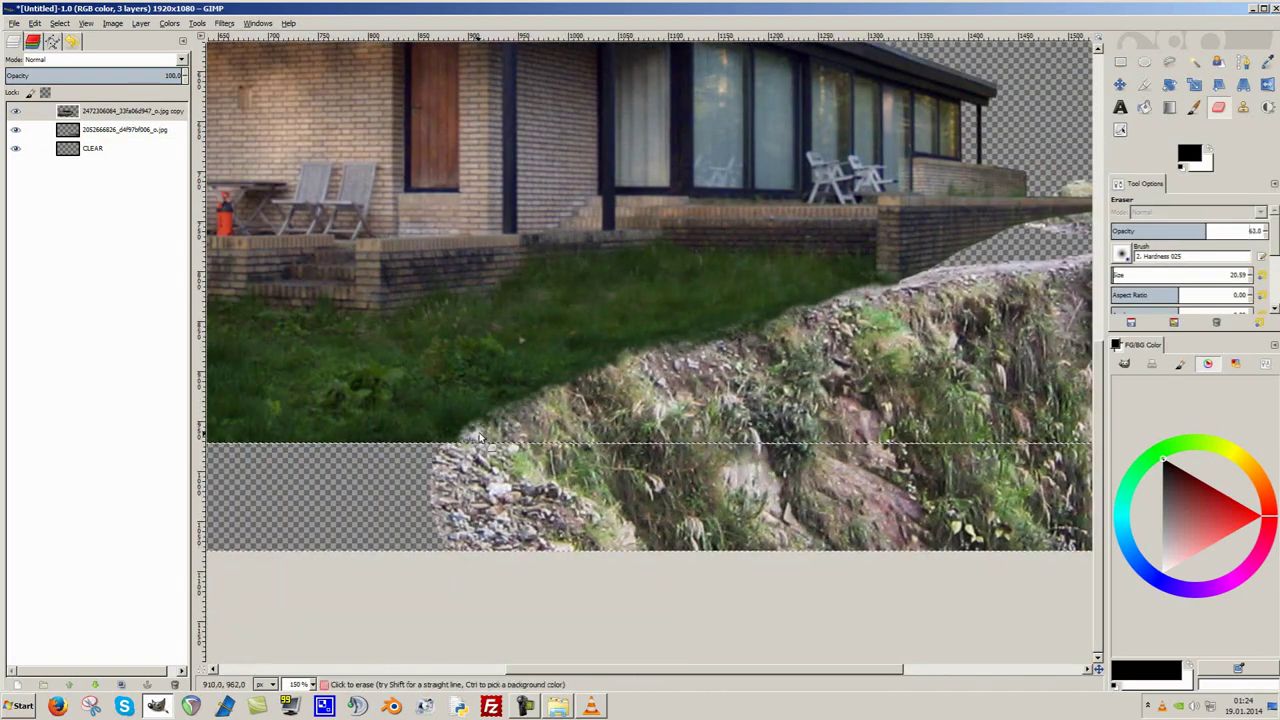
{"action": "scroll", "coordinate": [705, 348], "scroll_direction": "down", "scroll_amount": 3, "text": "ctrl"}
{"action": "scroll", "coordinate": [705, 348], "scroll_direction": "up", "scroll_amount": 2, "text": "ctrl"}
Nudge the rock layer slightly down.
{"action": "key", "text": "m"}
{"action": "left_click_drag", "start_coordinate": [707, 387], "coordinate": [706, 397]}
{"action": "scroll", "coordinate": [740, 385], "scroll_direction": "up", "scroll_amount": 1, "text": "ctrl"}
{"action": "scroll", "coordinate": [760, 380], "scroll_direction": "down", "scroll_amount": 1, "text": "ctrl"}
{"action": "scroll", "coordinate": [780, 375], "scroll_direction": "up", "scroll_amount": 1, "text": "ctrl"}
{"action": "scroll", "coordinate": [778, 380], "scroll_direction": "down", "scroll_amount": 1, "text": "ctrl"}
{"action": "scroll", "coordinate": [778, 380], "scroll_direction": "down", "scroll_amount": 1, "text": "ctrl"}
Freehand-select the bushy rock top and delete it from the rock layer.
{"action": "key", "text": "f"}
{"action": "scroll", "coordinate": [790, 400], "scroll_direction": "up", "scroll_amount": 2, "text": "ctrl"}
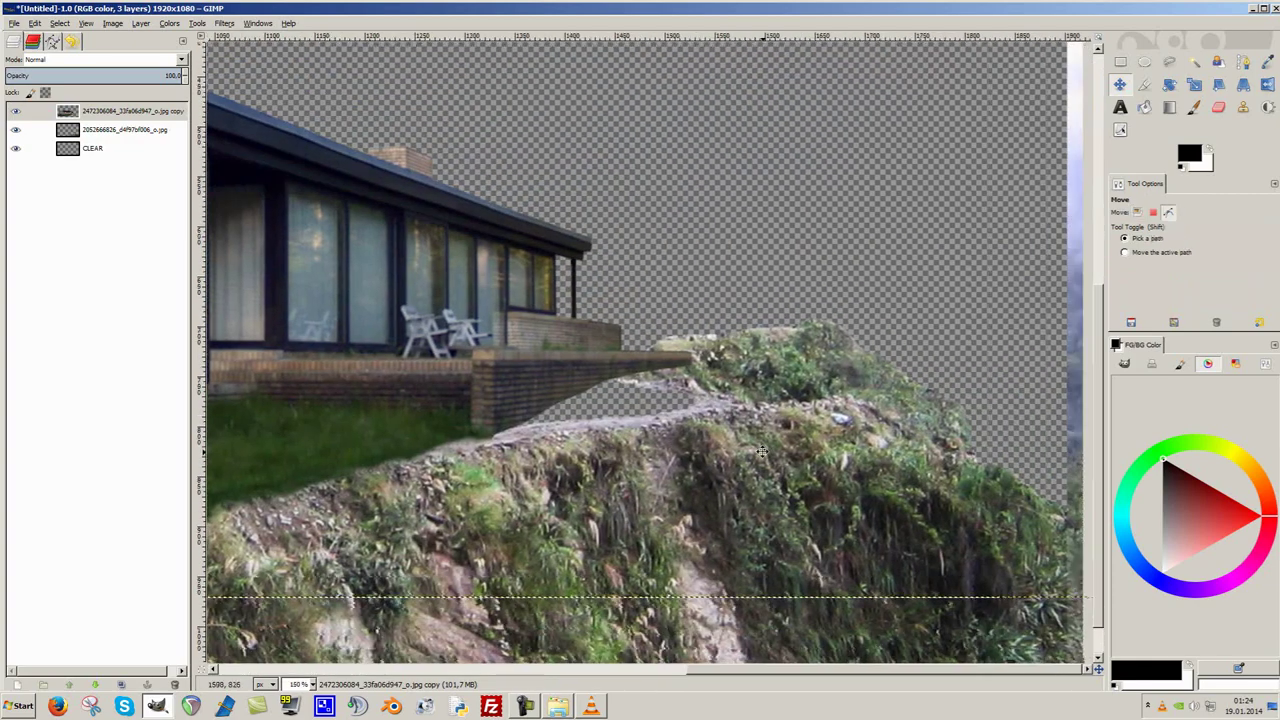
{"action": "key", "text": "Page_Down"}
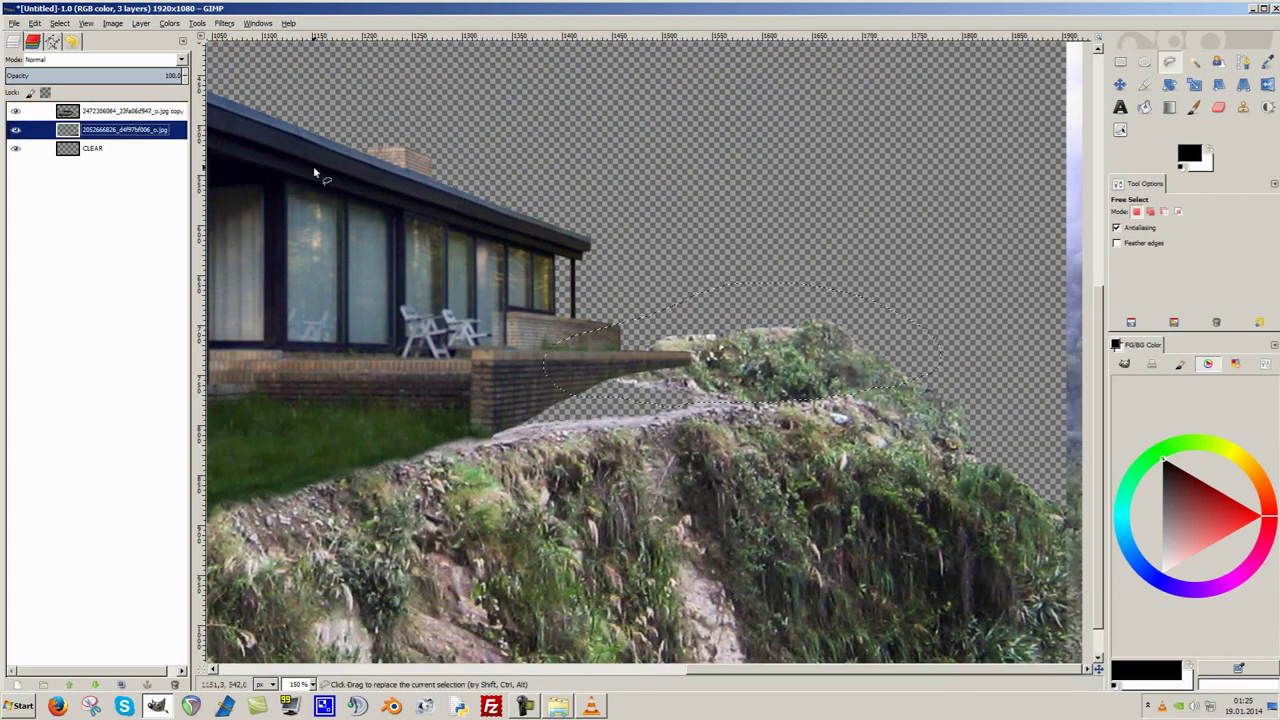
{"action": "key", "text": "Delete"}
{"action": "scroll", "coordinate": [771, 420], "scroll_direction": "down", "scroll_amount": 2, "text": "ctrl"}
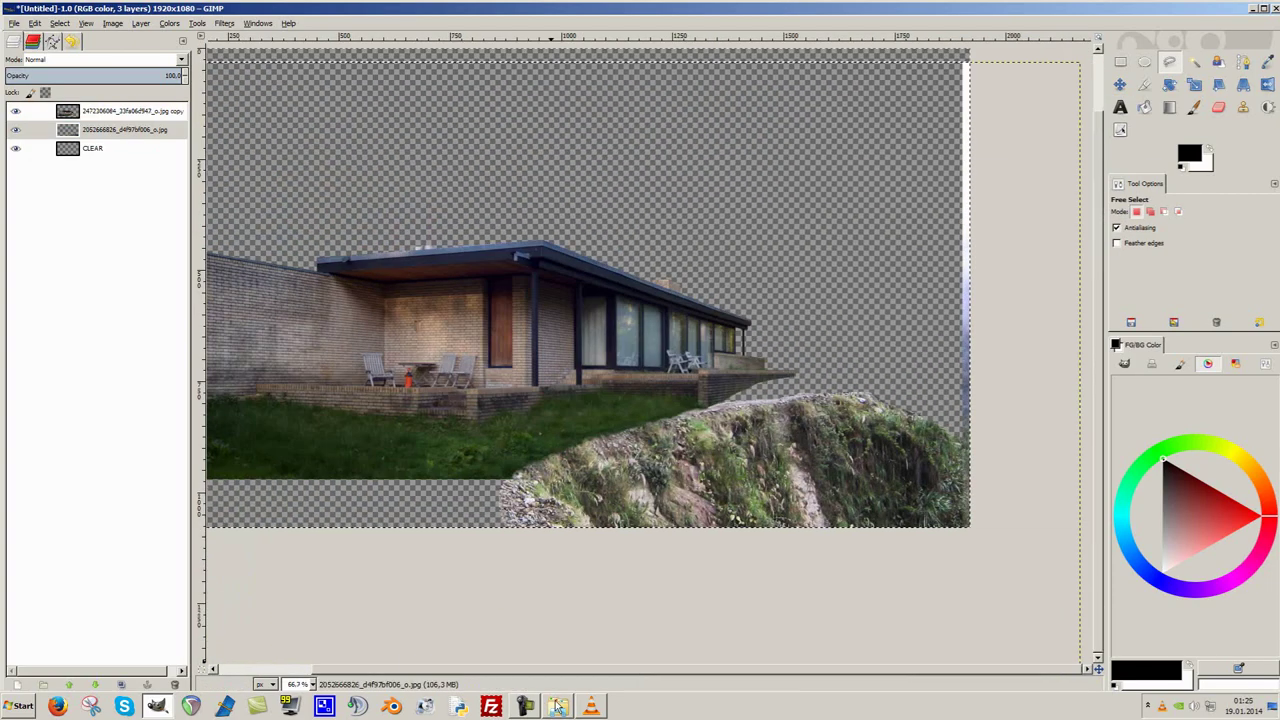
Add the tree-covered cliff photo from the source folder as a new layer.
{"action": "left_click", "coordinate": [557, 706]}
{"action": "scroll", "coordinate": [1118, 376], "scroll_direction": "down", "scroll_amount": 2}
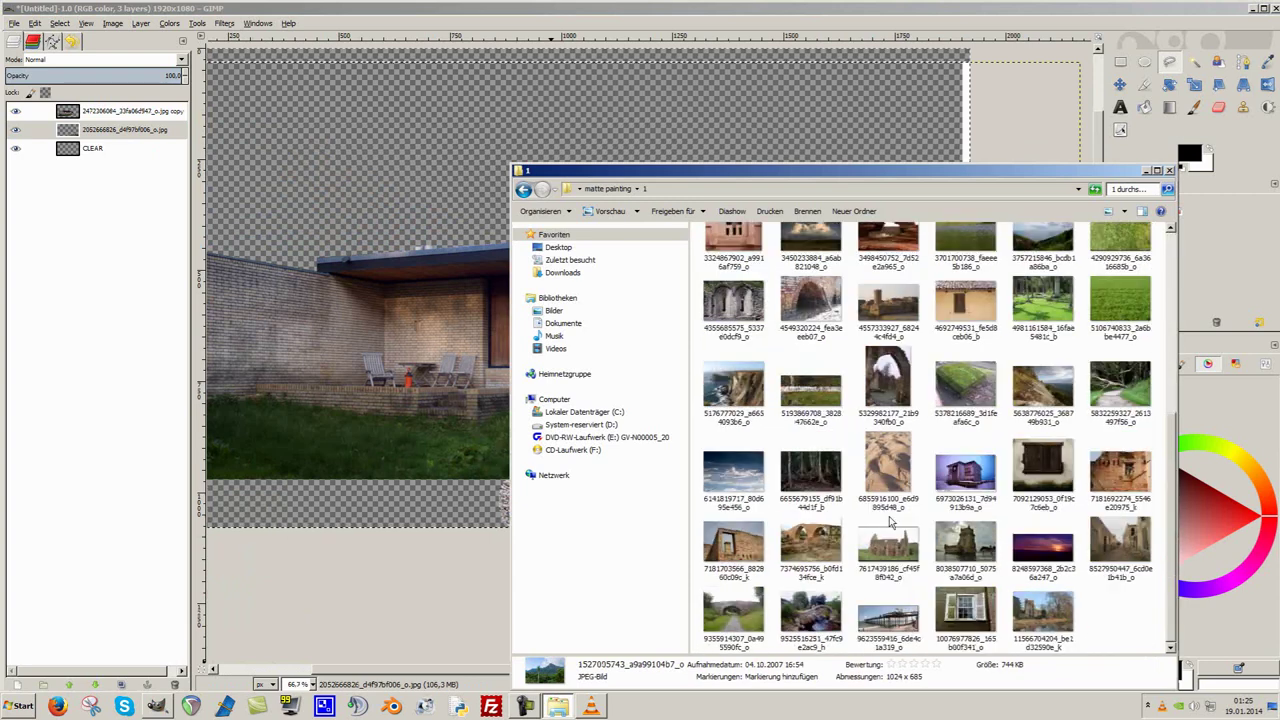
{"action": "left_click", "coordinate": [745, 400]}
{"action": "scroll", "coordinate": [915, 522], "scroll_direction": "up", "scroll_amount": 4}
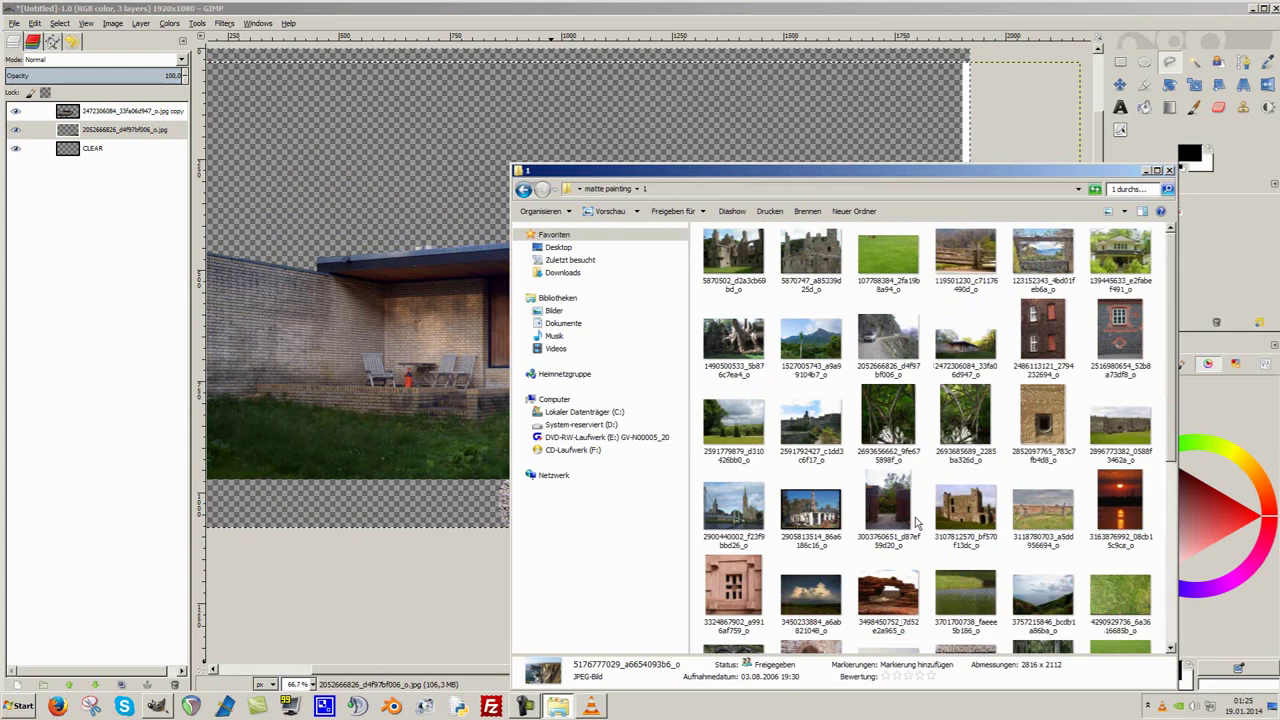
{"action": "scroll", "coordinate": [1020, 537], "scroll_direction": "down", "scroll_amount": 3}
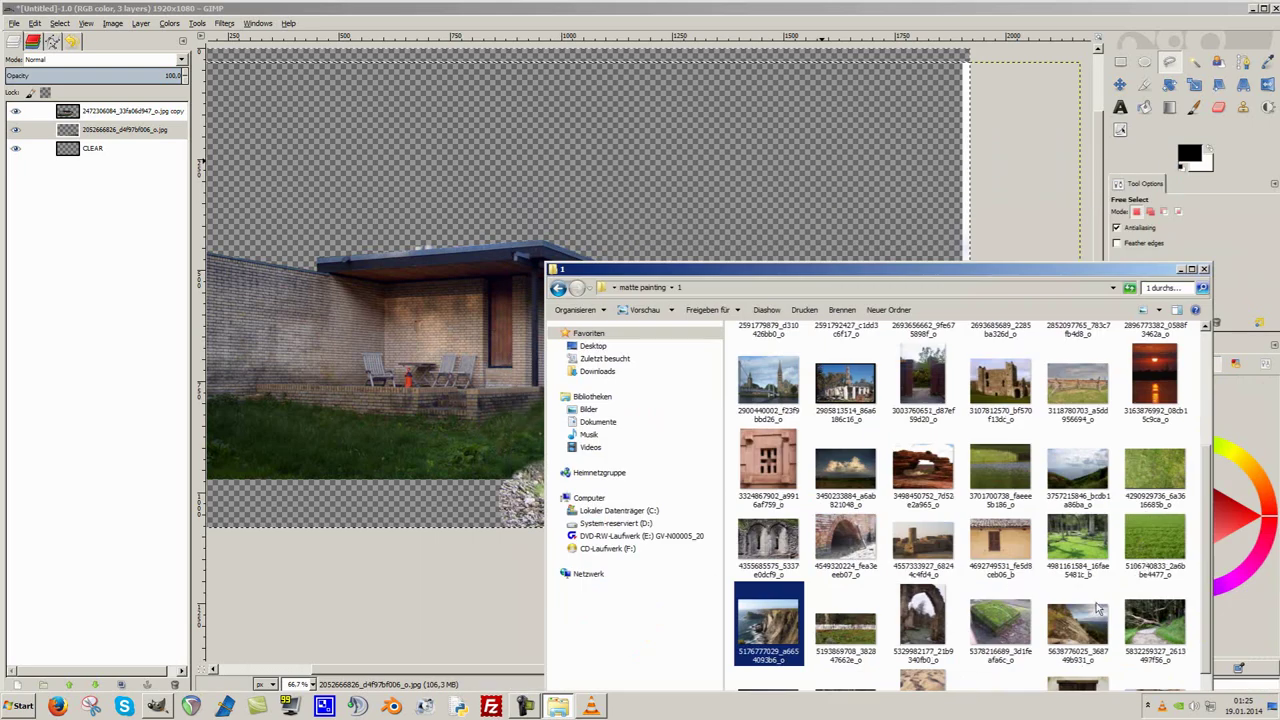
{"action": "left_click_drag", "start_coordinate": [1043, 525], "coordinate": [82, 334]}
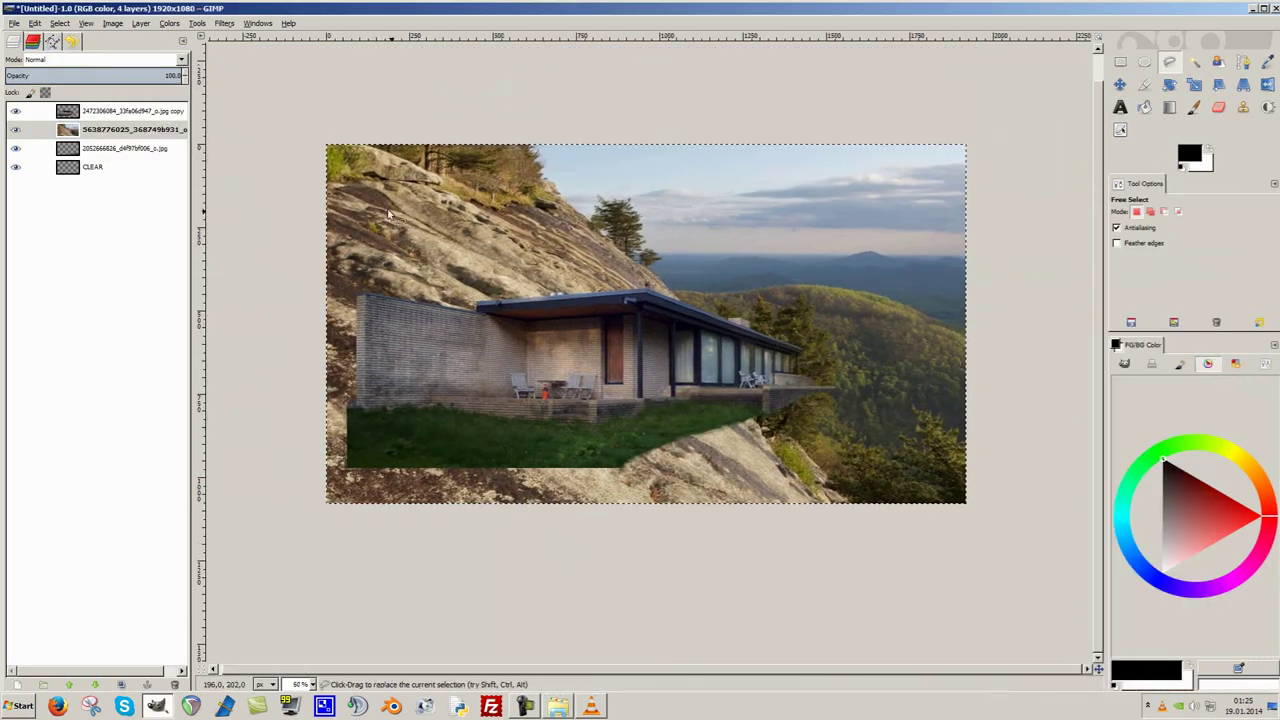
Move the cliff photo right below the rock layer and scale it down with Scale Layer.
{"action": "left_click_drag", "start_coordinate": [770, 338], "coordinate": [983, 430]}
{"action": "scroll", "coordinate": [983, 430], "scroll_direction": "down", "scroll_amount": 3}
{"action": "key", "text": "shift+t"}
{"action": "left_click", "coordinate": [757, 386]}
{"action": "key", "text": "Escape"}
{"action": "right_click", "coordinate": [120, 148]}
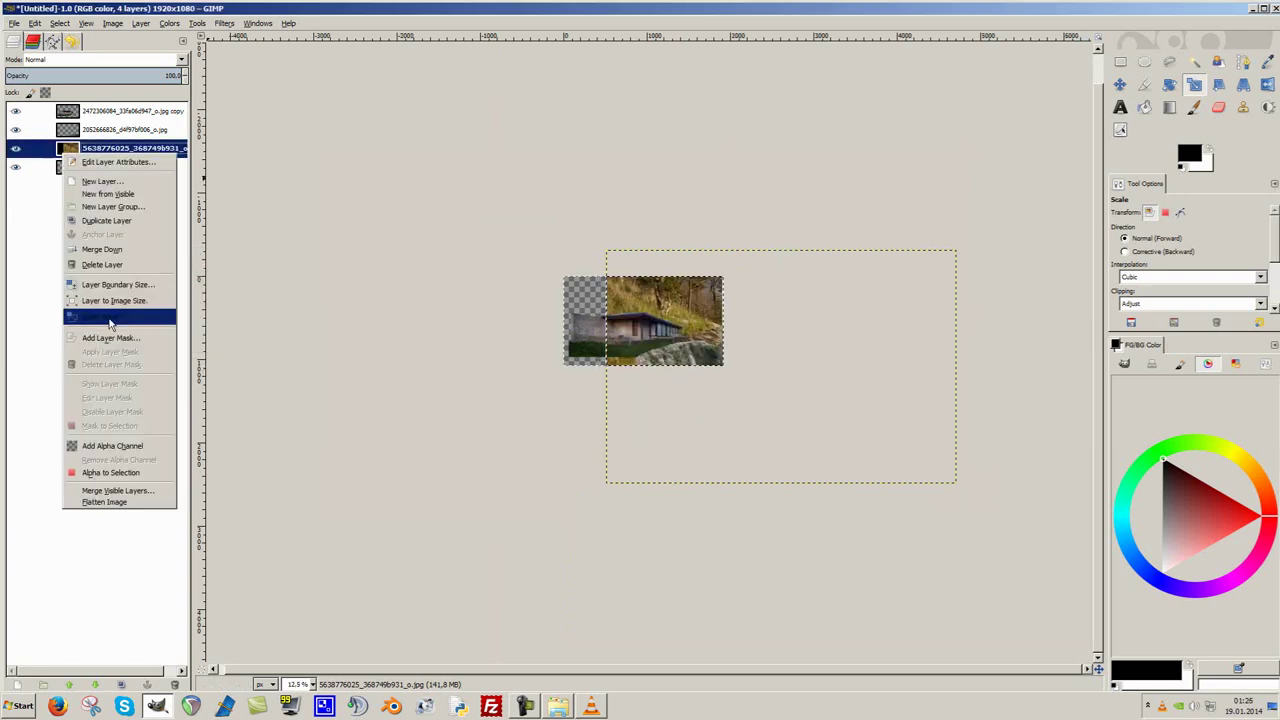
{"action": "left_click", "coordinate": [117, 318]}
{"action": "left_click", "coordinate": [232, 238]}
Shift the cliff photo right and down behind the rock, then scale it smaller again.
{"action": "key", "text": "m"}
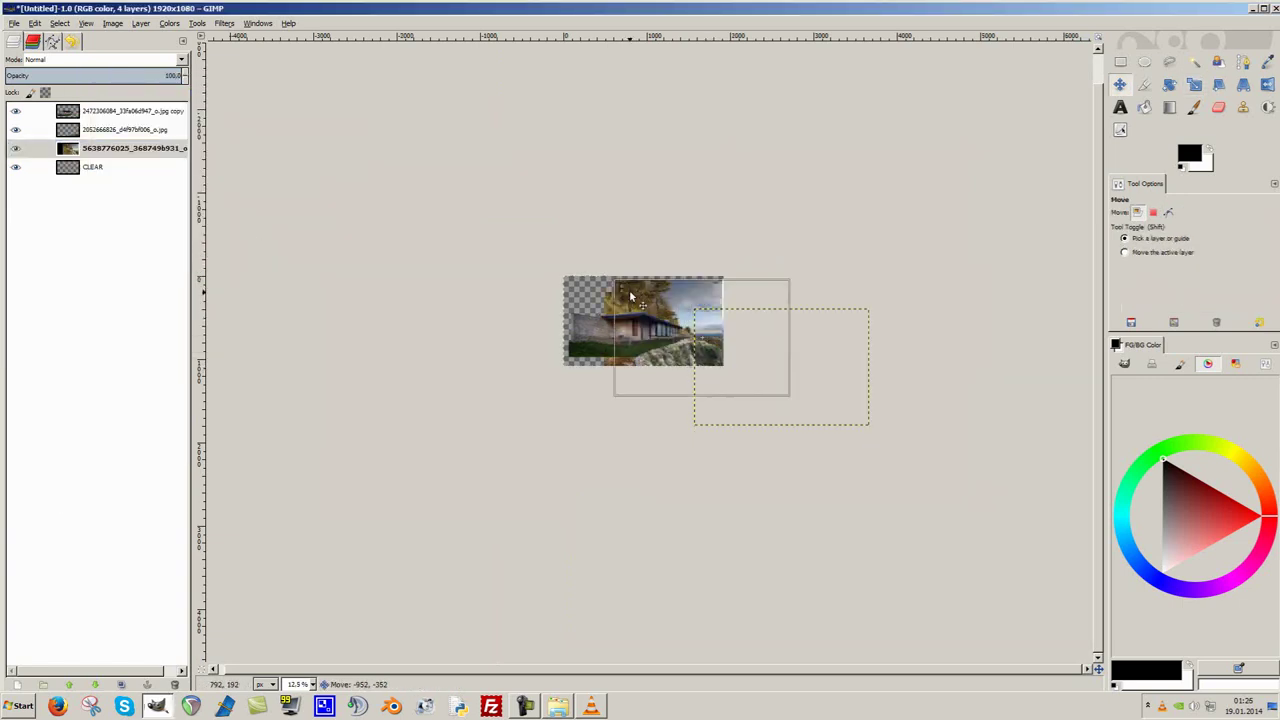
{"action": "scroll", "coordinate": [784, 337], "scroll_direction": "up", "scroll_amount": 3}
{"action": "scroll", "coordinate": [784, 337], "scroll_direction": "up", "scroll_amount": 2}
{"action": "left_click_drag", "start_coordinate": [746, 364], "coordinate": [793, 393]}
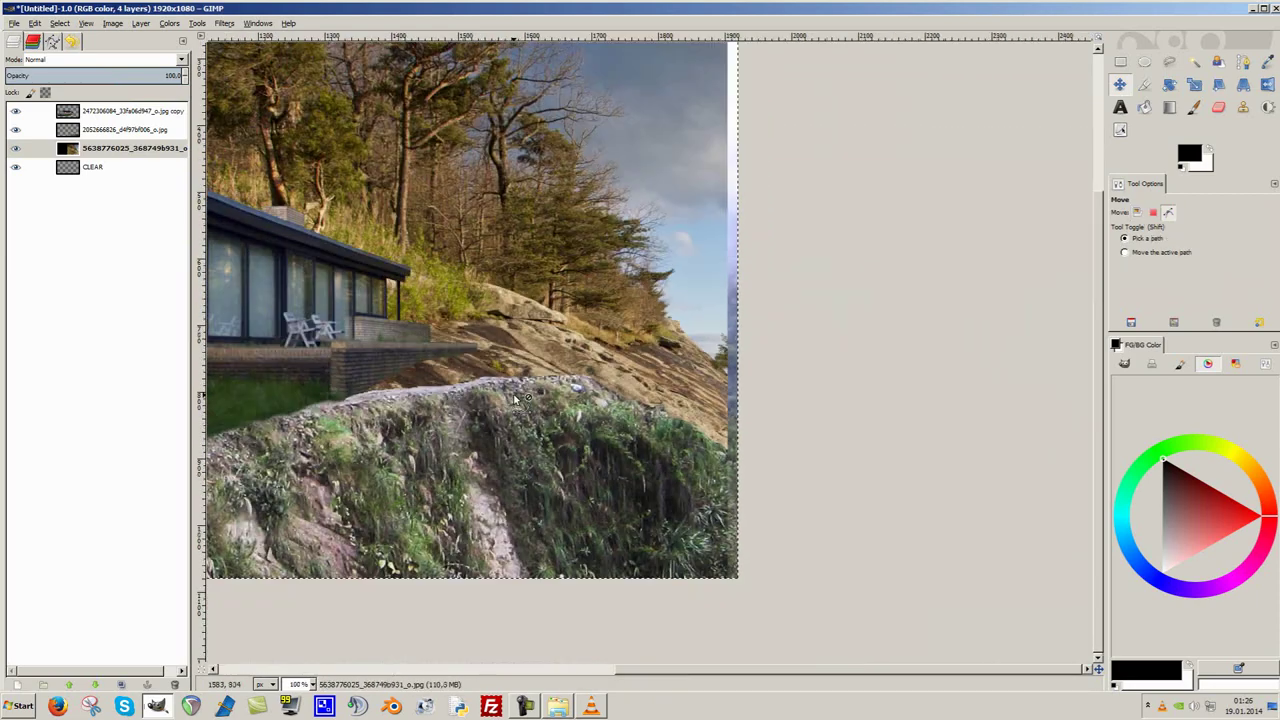
{"action": "right_click", "coordinate": [120, 148]}
{"action": "left_click", "coordinate": [117, 318]}
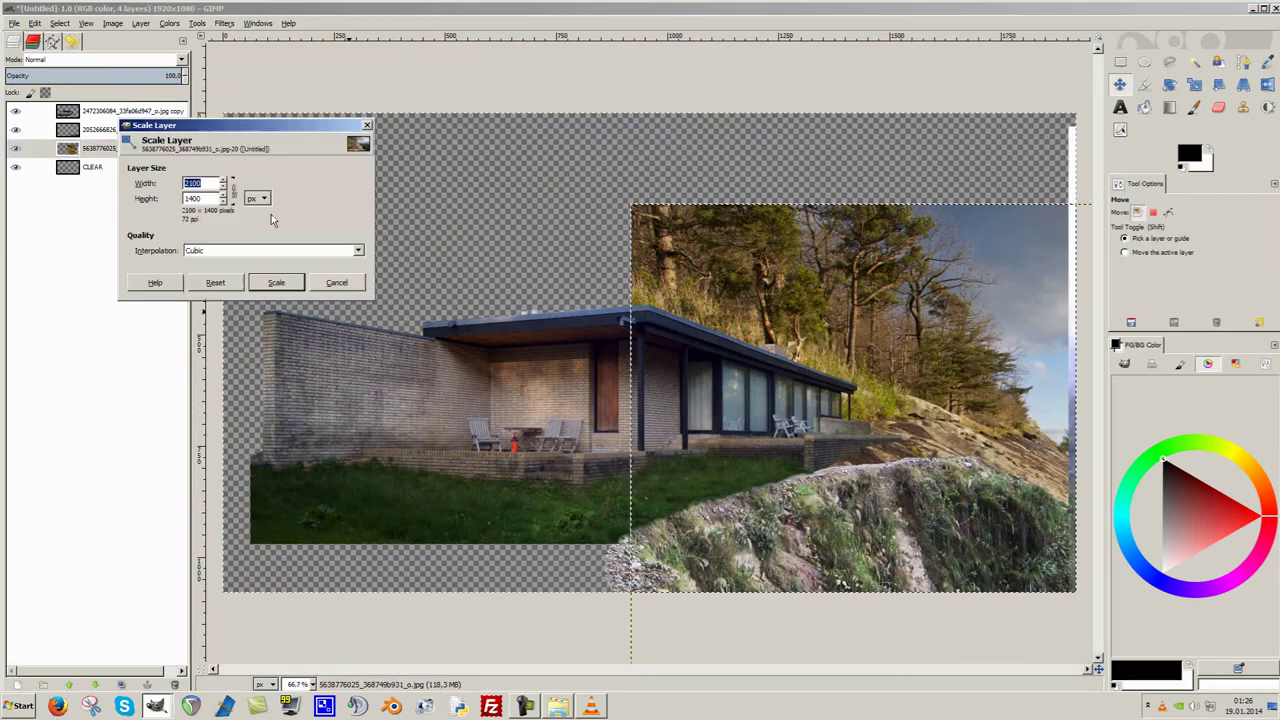
{"action": "left_click", "coordinate": [280, 283]}
{"action": "scroll", "coordinate": [858, 398], "scroll_direction": "up", "scroll_amount": 2}
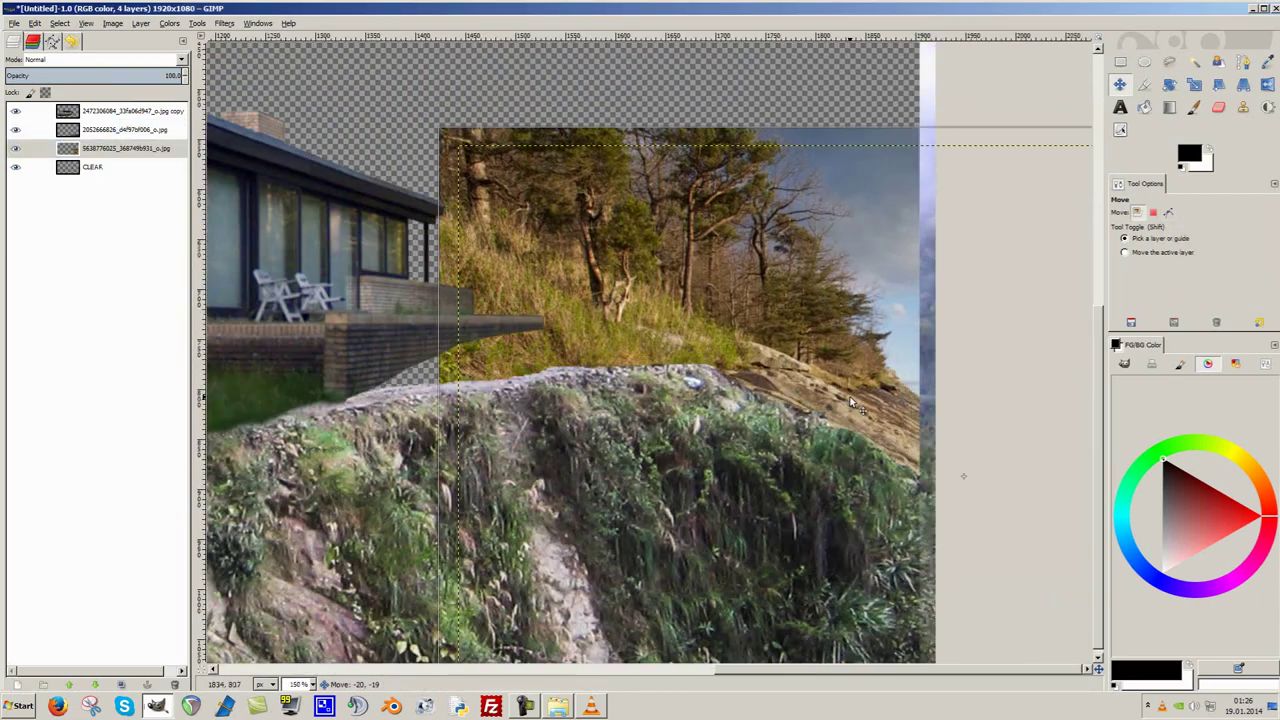
{"action": "key", "text": "f"}
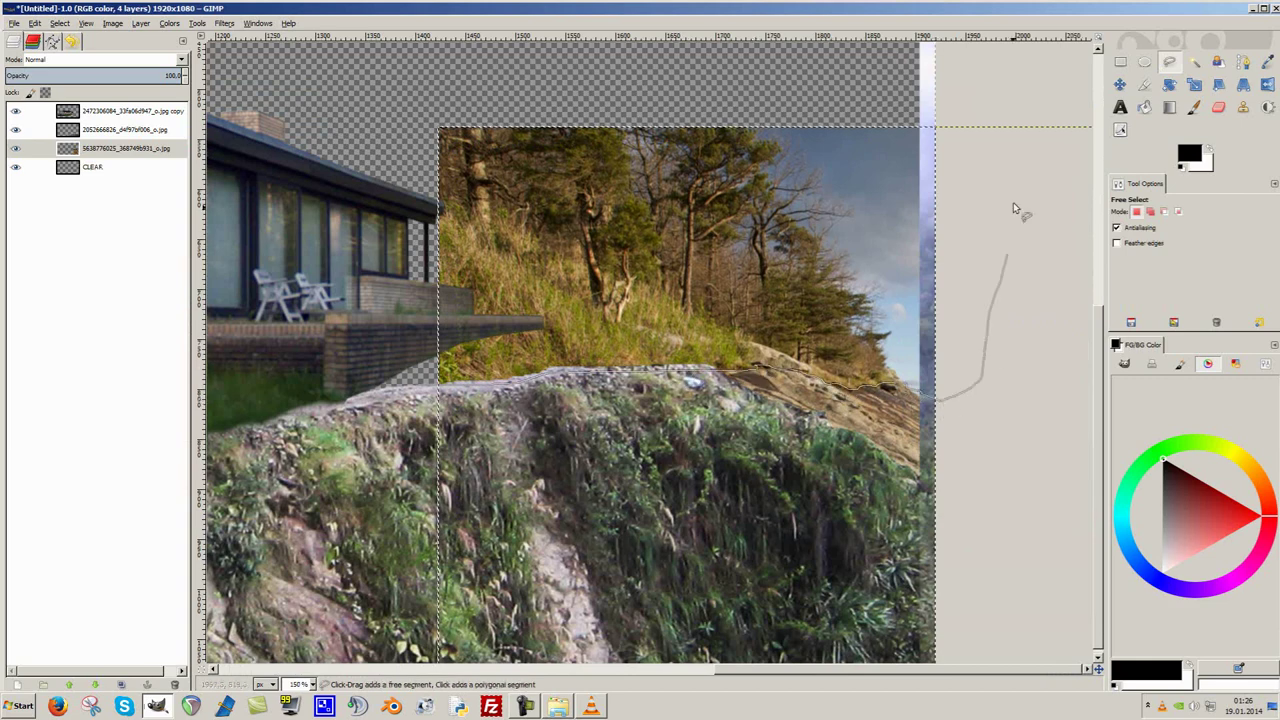
Clear the selected region and trace a new selection along the image's right edge.
{"action": "scroll", "coordinate": [798, 270], "scroll_direction": "down", "scroll_amount": 2}
{"action": "key", "text": "Delete"}
{"action": "scroll", "coordinate": [837, 514], "scroll_direction": "up", "scroll_amount": 3}
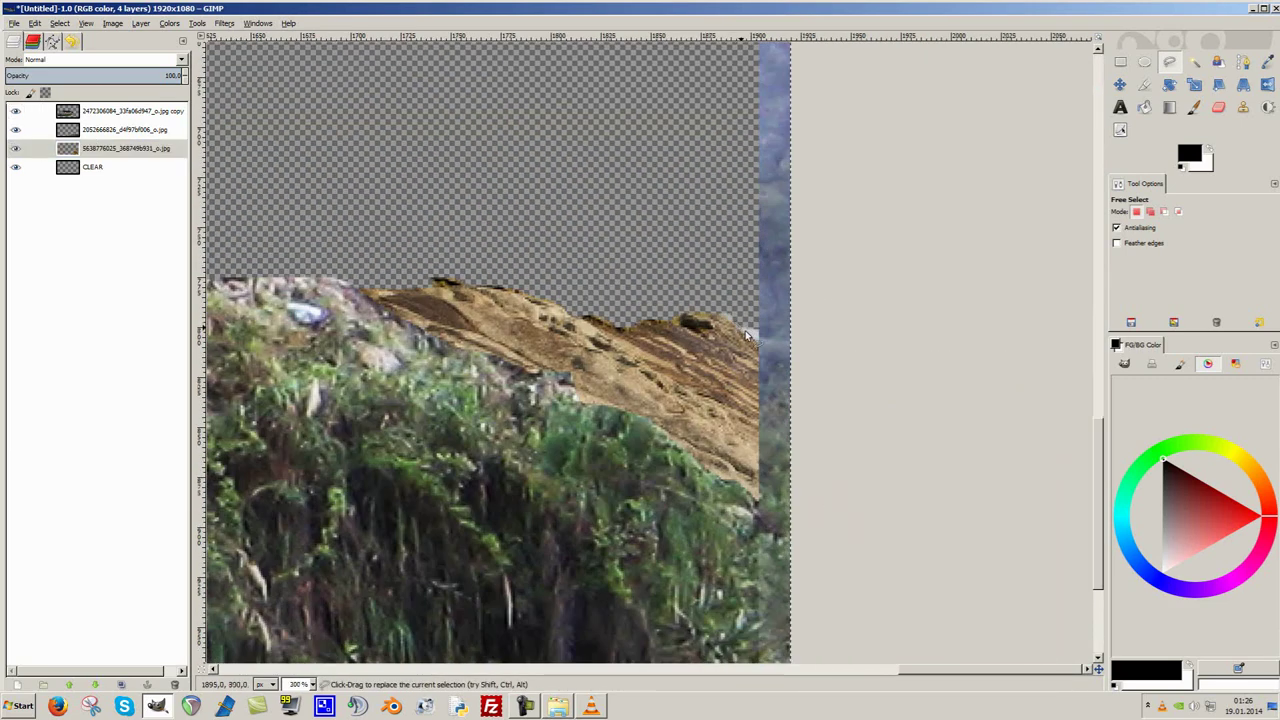
{"action": "scroll", "coordinate": [889, 329], "scroll_direction": "down", "scroll_amount": 3}
{"action": "left_click_drag", "start_coordinate": [1055, 318], "coordinate": [889, 463]}
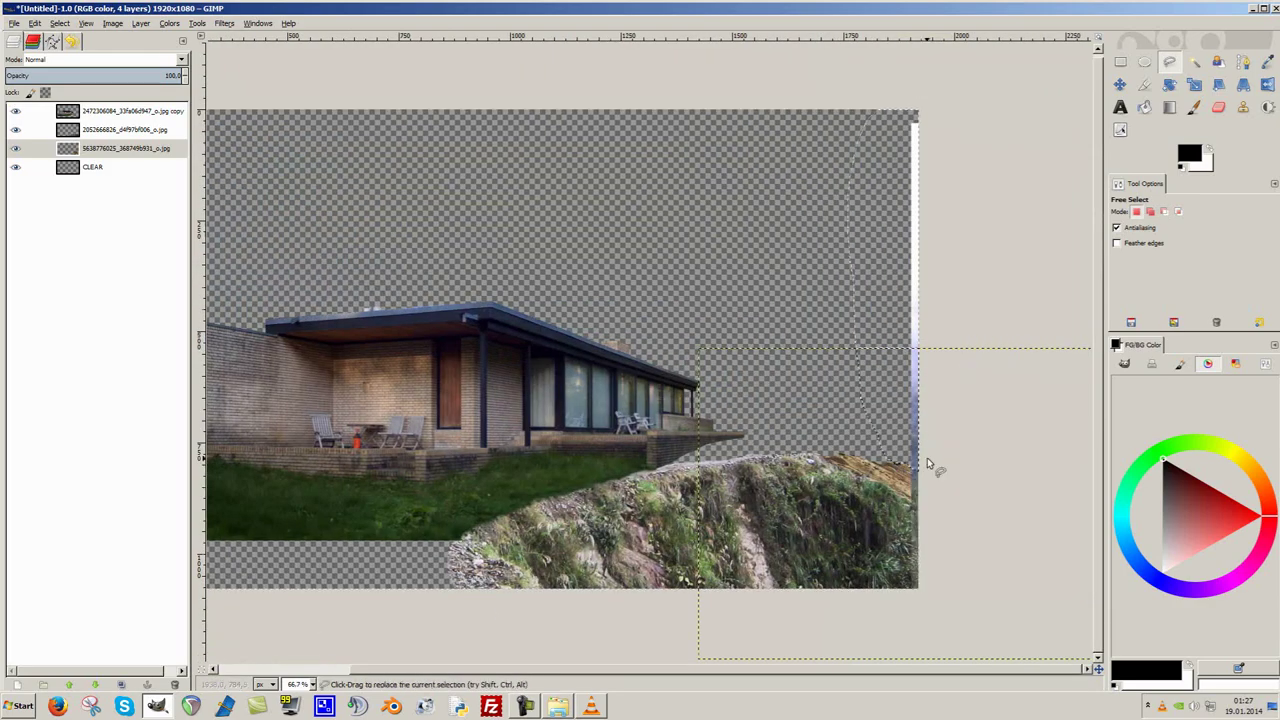
Move and scale the selected cliff piece, then turn it into its own layer.
{"action": "key", "text": "m"}
{"action": "key", "text": "1"}
{"action": "left_click_drag", "start_coordinate": [599, 321], "coordinate": [489, 338]}
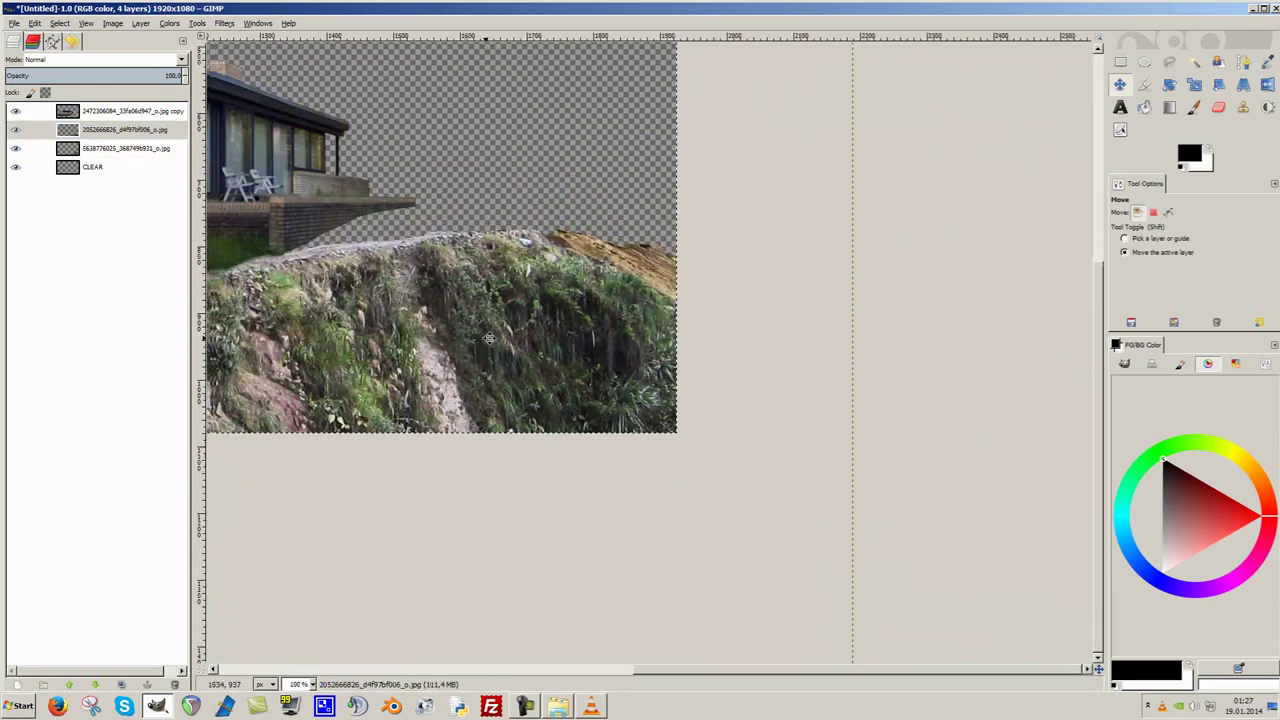
{"action": "key", "text": "shift+s"}
{"action": "left_click", "coordinate": [489, 338]}
{"action": "left_click", "coordinate": [166, 337]}
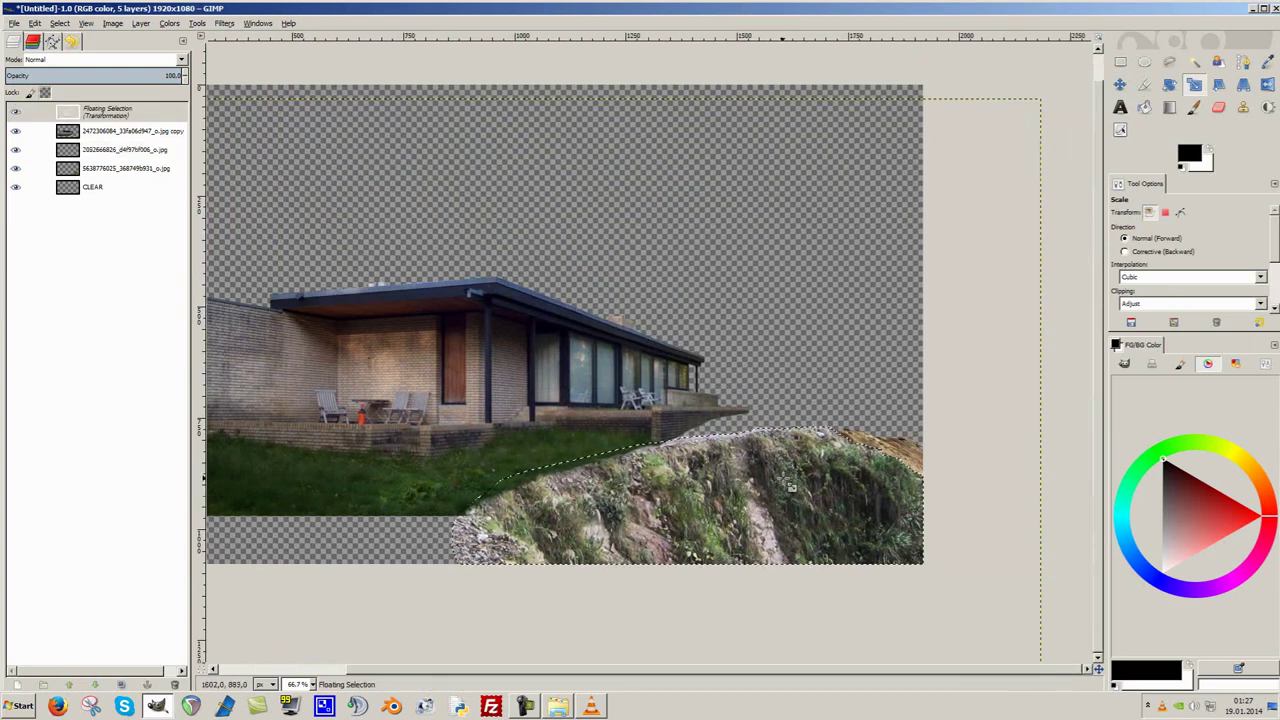
{"action": "key", "text": "shift+ctrl+n"}
Shift the cliff up under the terrace and delete the orange strip from the rock layer.
{"action": "key", "text": "m"}
{"action": "key", "text": "1"}
{"action": "left_click_drag", "start_coordinate": [786, 356], "coordinate": [785, 330]}
{"action": "left_click", "coordinate": [519, 311]}
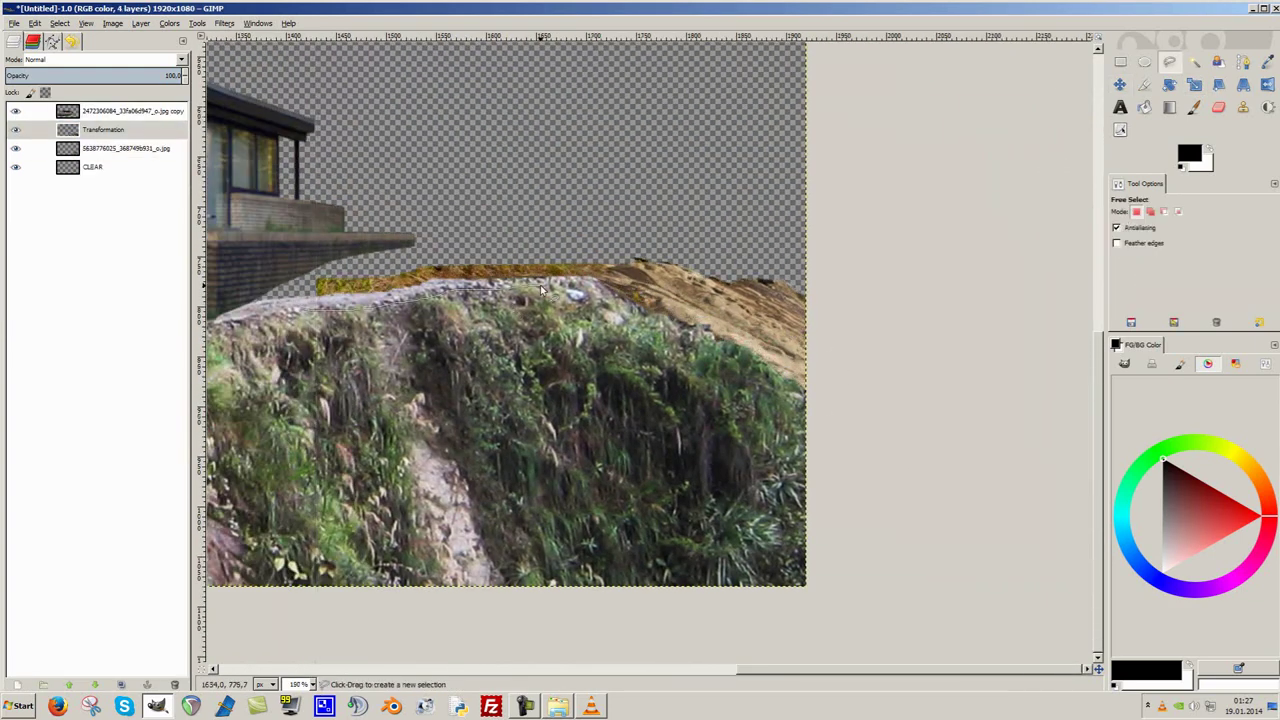
{"action": "left_click", "coordinate": [100, 148]}
{"action": "key", "text": "Delete"}
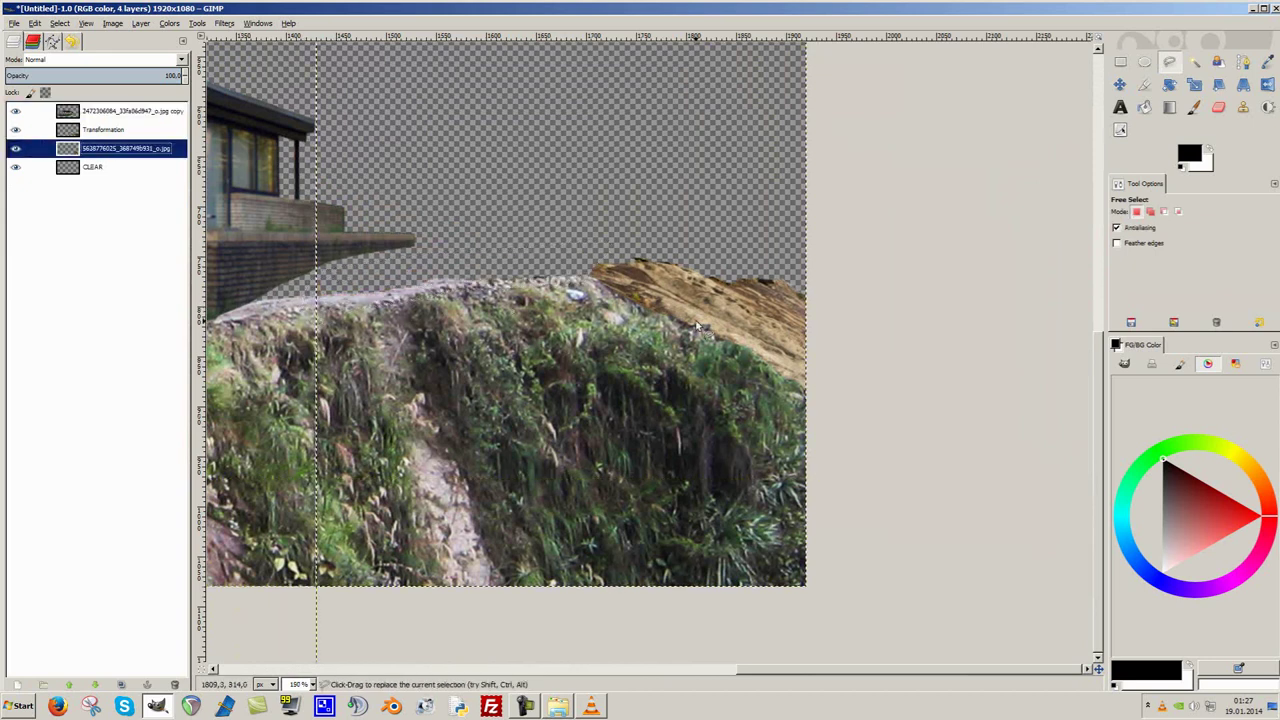
{"action": "key", "text": "2"}
{"action": "key", "text": "shift+e"}
{"action": "left_click", "coordinate": [45, 133]}
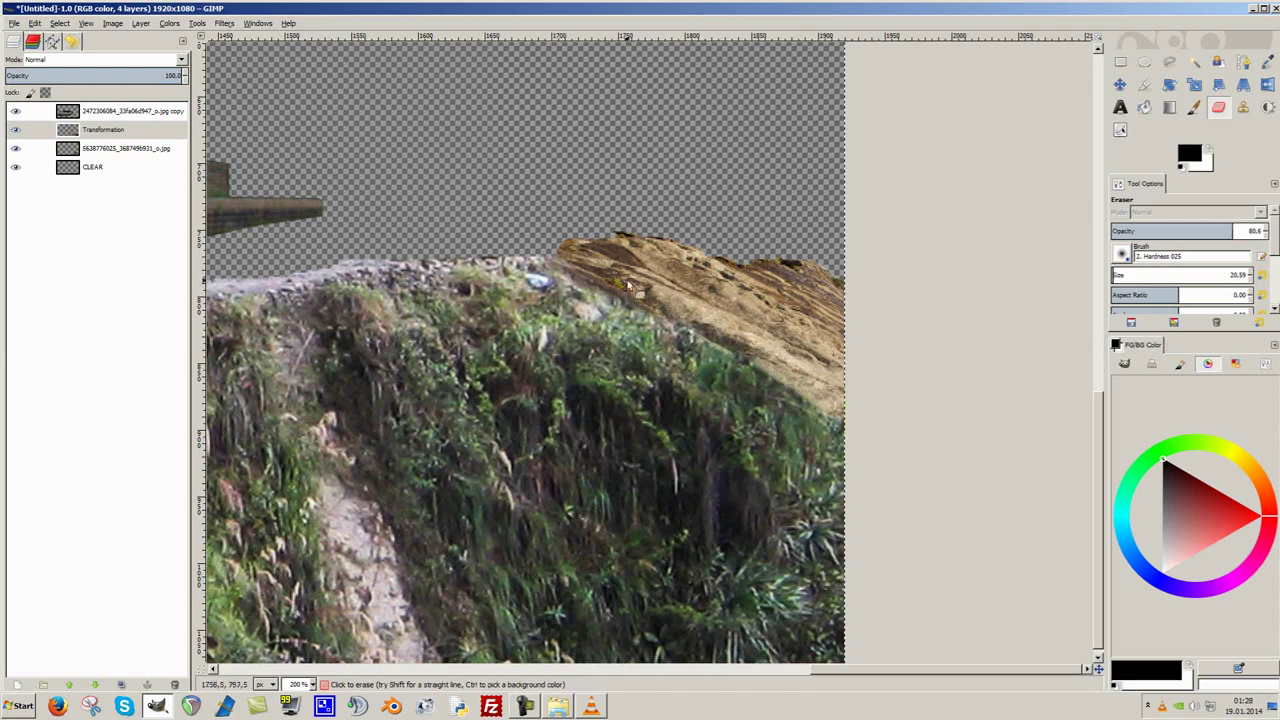
Zoom out and pan around to review the whole composite.
{"action": "scroll", "coordinate": [745, 385], "scroll_direction": "down", "scroll_amount": 1}
{"action": "scroll", "coordinate": [700, 300], "scroll_direction": "right", "scroll_amount": 1}
{"action": "key", "text": "minus"}
{"action": "key", "text": "minus"}
{"action": "key", "text": "minus"}
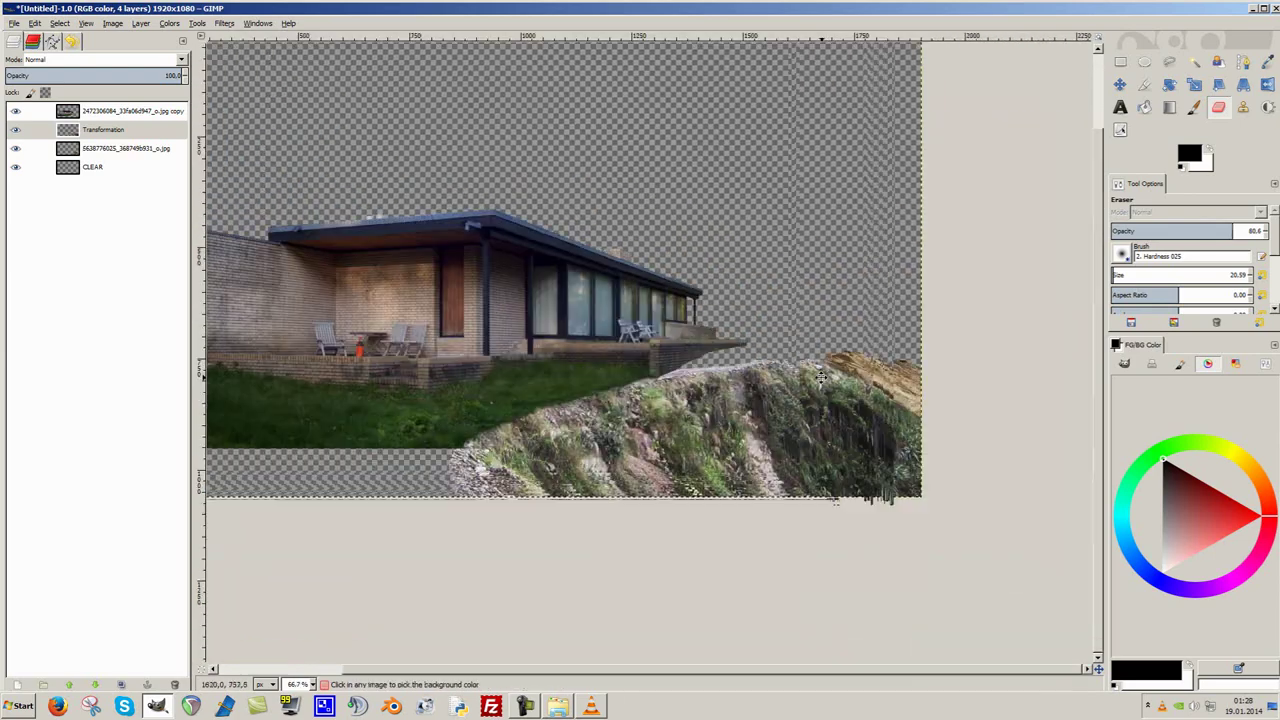
{"action": "scroll", "coordinate": [900, 370], "scroll_direction": "up", "scroll_amount": 3}
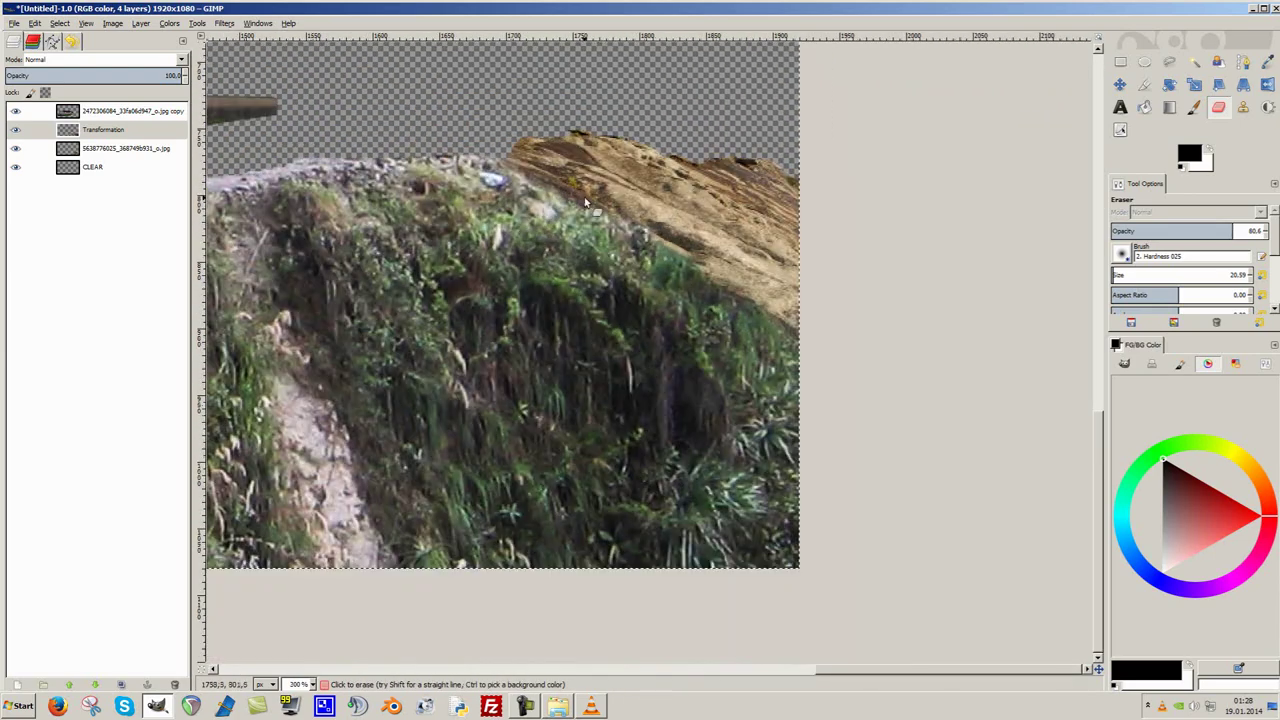
{"action": "scroll", "coordinate": [535, 200], "scroll_direction": "up", "scroll_amount": 1}
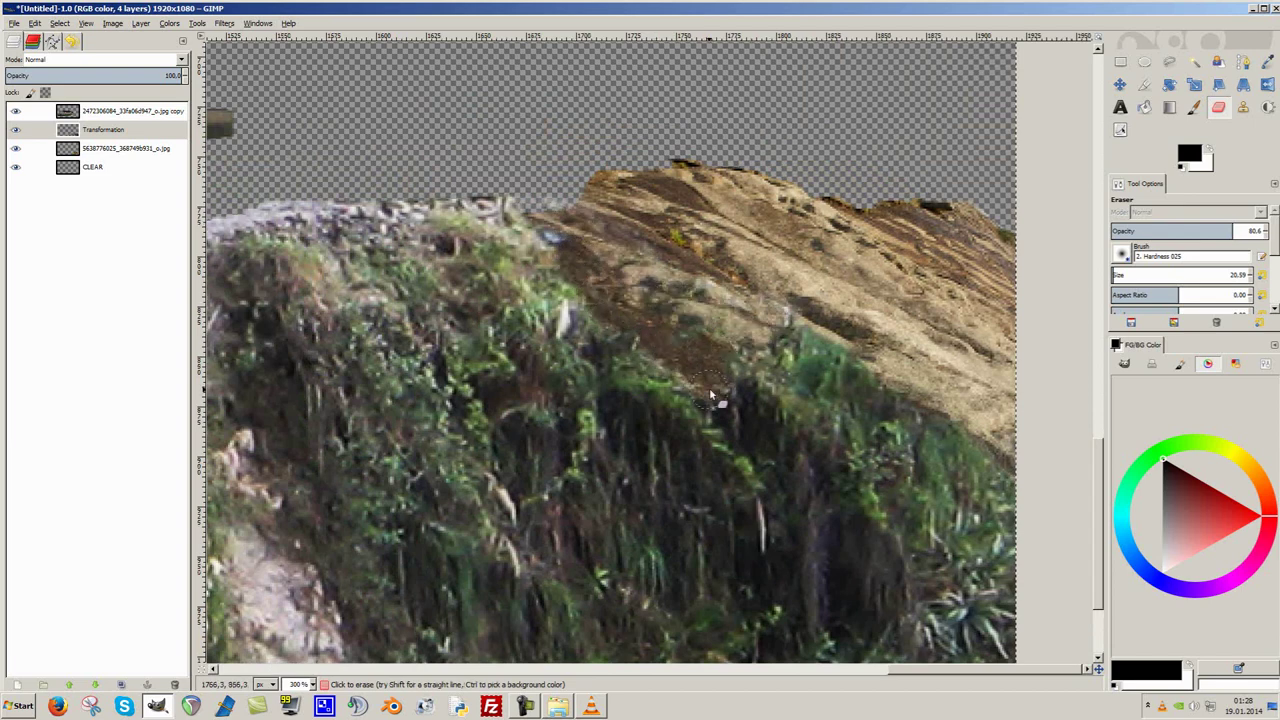
{"action": "scroll", "coordinate": [823, 328], "scroll_direction": "down", "scroll_amount": 4}
{"action": "scroll", "coordinate": [894, 380], "scroll_direction": "up", "scroll_amount": 3}
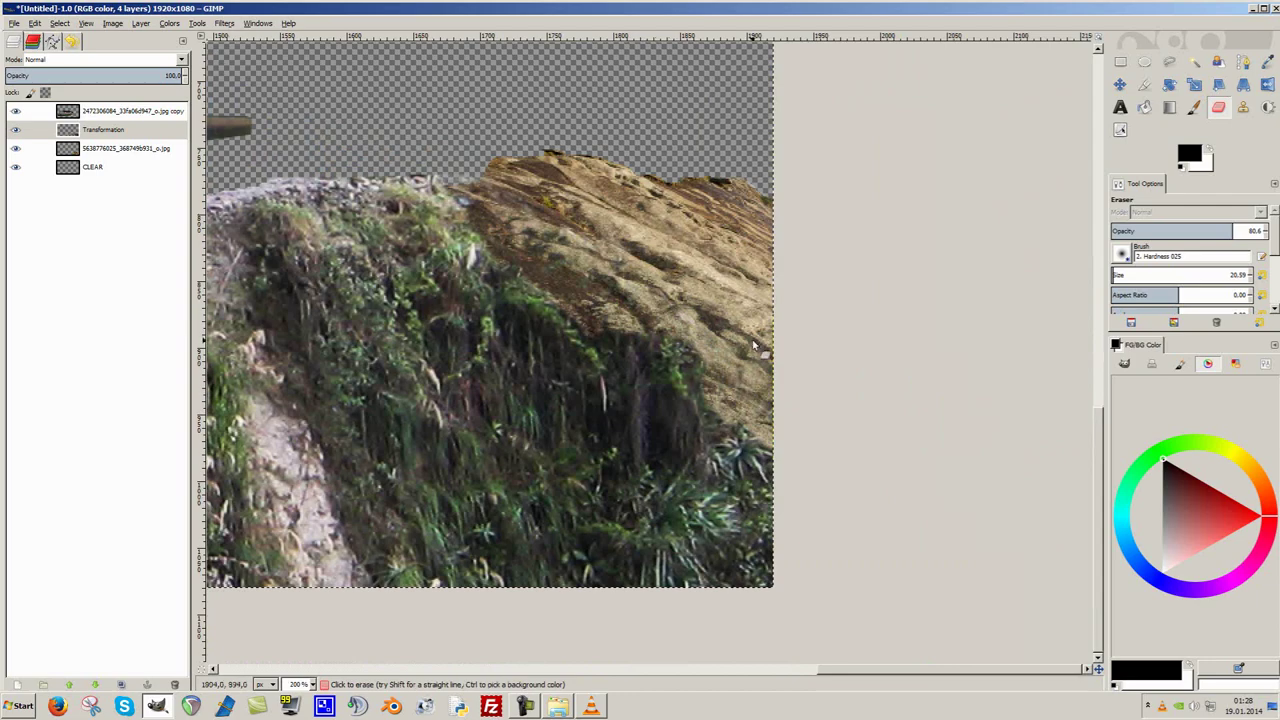
{"action": "scroll", "coordinate": [800, 200], "scroll_direction": "down", "scroll_amount": 1}
{"action": "scroll", "coordinate": [851, 441], "scroll_direction": "up", "scroll_amount": 2}
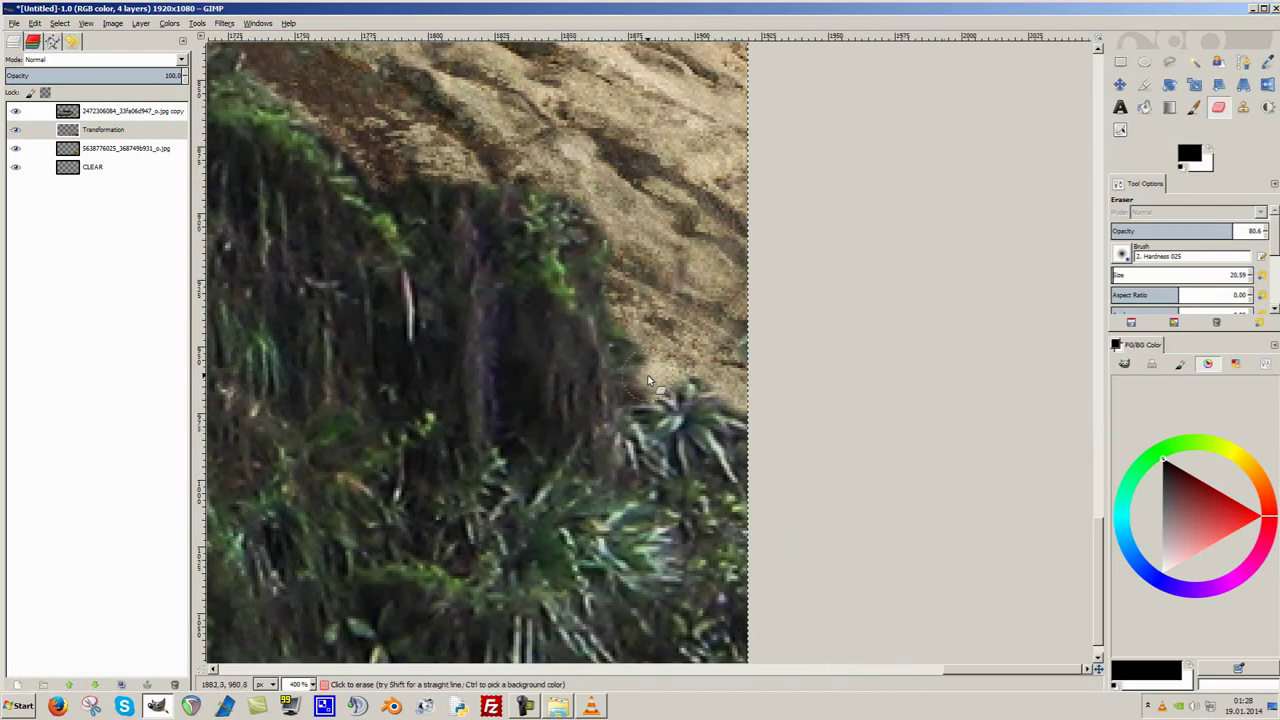
{"action": "scroll", "coordinate": [648, 390], "scroll_direction": "down", "scroll_amount": 4}
{"action": "scroll", "coordinate": [610, 300], "scroll_direction": "up", "scroll_amount": 3}
{"action": "scroll", "coordinate": [595, 262], "scroll_direction": "up", "scroll_amount": 1}
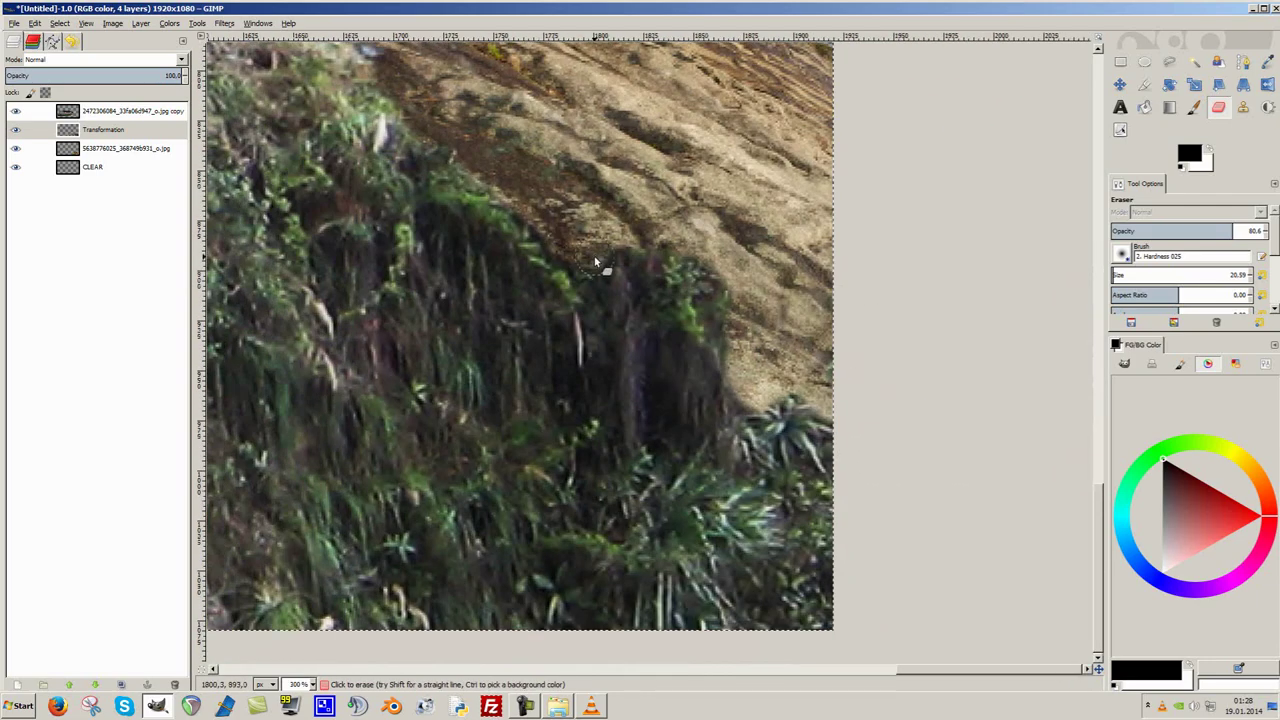
{"action": "scroll", "coordinate": [702, 276], "scroll_direction": "down", "scroll_amount": 3}
{"action": "scroll", "coordinate": [729, 262], "scroll_direction": "up", "scroll_amount": 4}
{"action": "scroll", "coordinate": [729, 262], "scroll_direction": "down", "scroll_amount": 2}
{"action": "scroll", "coordinate": [693, 216], "scroll_direction": "up", "scroll_amount": 2}
{"action": "scroll", "coordinate": [693, 216], "scroll_direction": "down", "scroll_amount": 3}
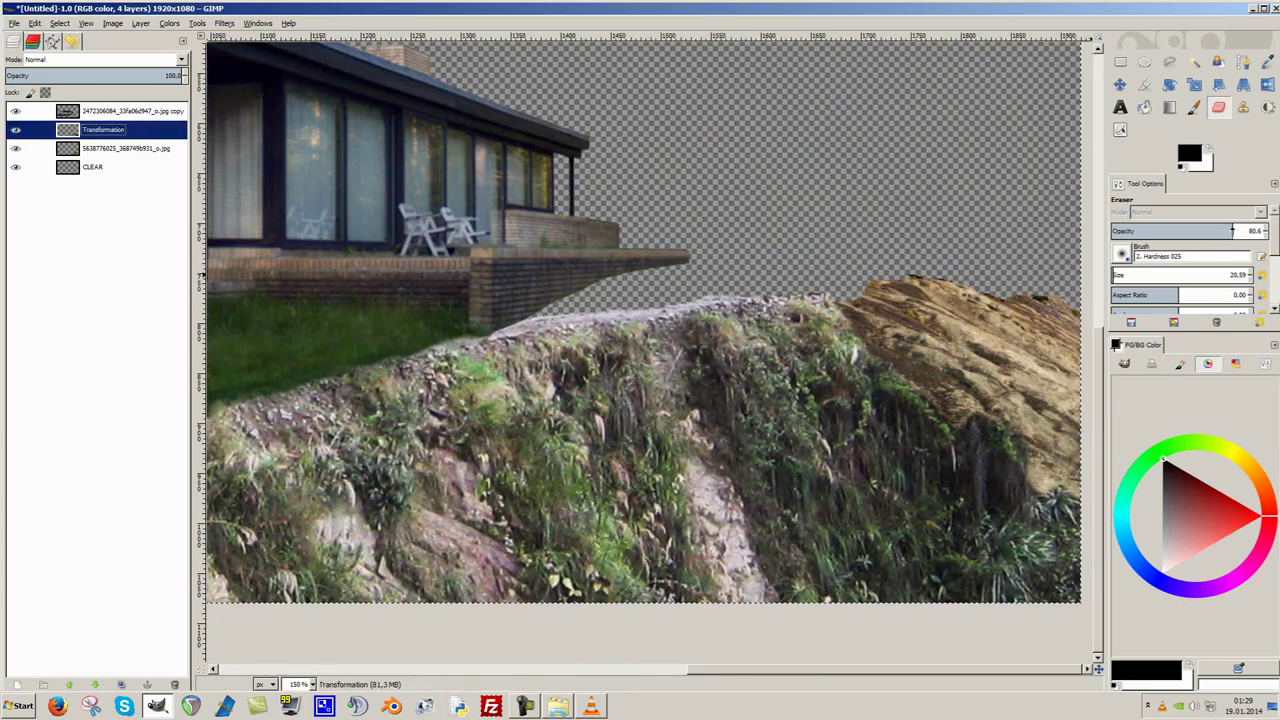
{"action": "scroll", "coordinate": [773, 290], "scroll_direction": "up", "scroll_amount": 2}
{"action": "scroll", "coordinate": [773, 290], "scroll_direction": "up", "scroll_amount": 1}
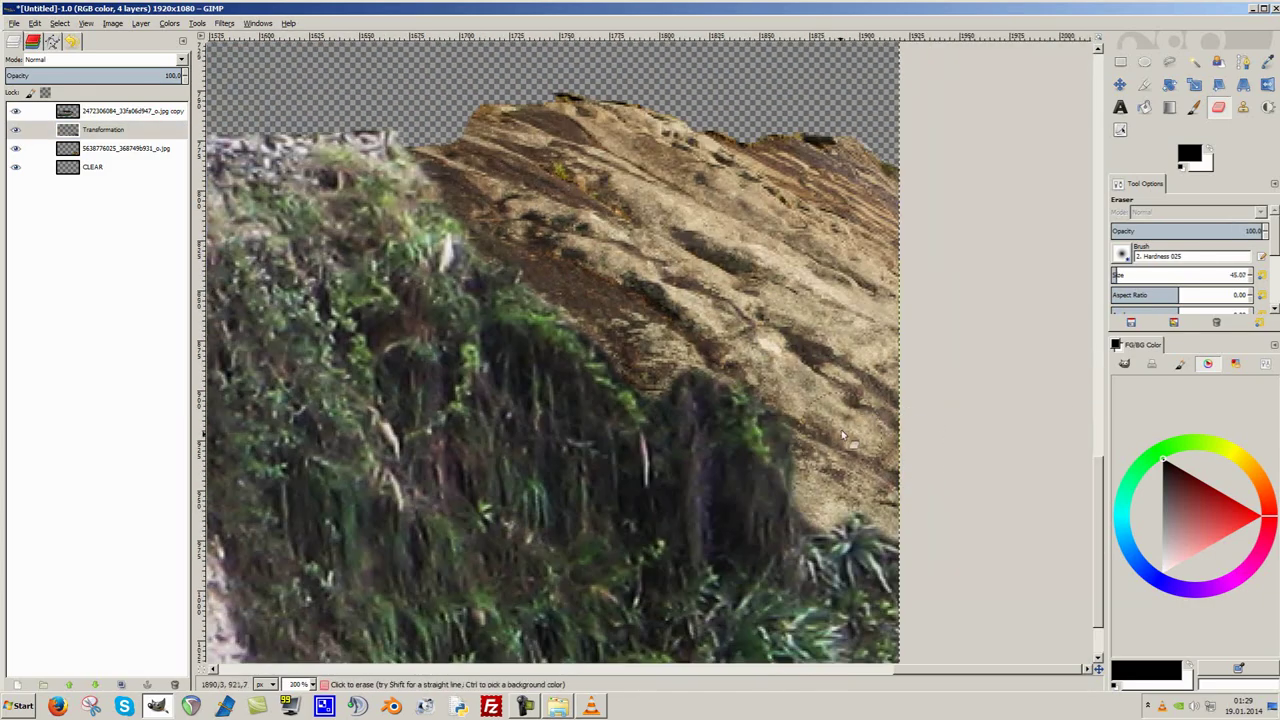
{"action": "scroll", "coordinate": [843, 437], "scroll_direction": "down", "scroll_amount": 1}
{"action": "scroll", "coordinate": [963, 361], "scroll_direction": "down", "scroll_amount": 1}
{"action": "scroll", "coordinate": [957, 320], "scroll_direction": "up", "scroll_amount": 1}
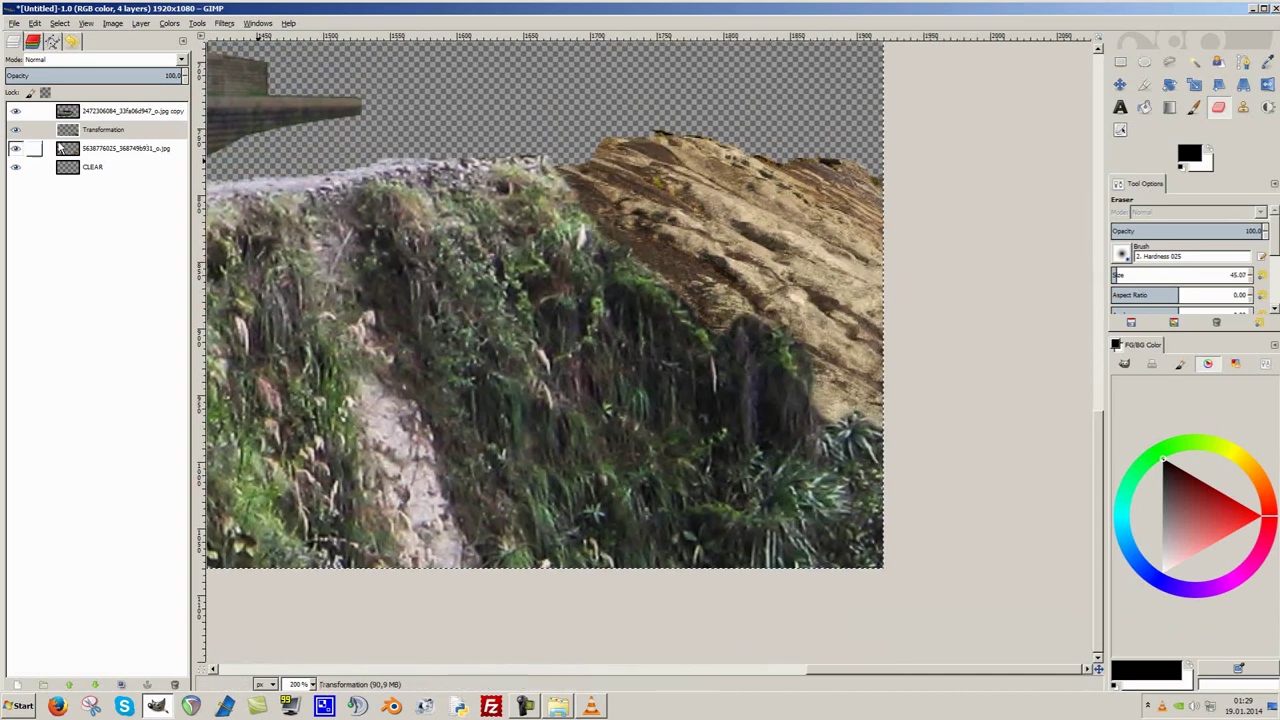
Check the rock and Transformation layers, leaving the rock layer active.
{"action": "left_click", "coordinate": [60, 148]}
{"action": "scroll", "coordinate": [677, 281], "scroll_direction": "up", "scroll_amount": 1}
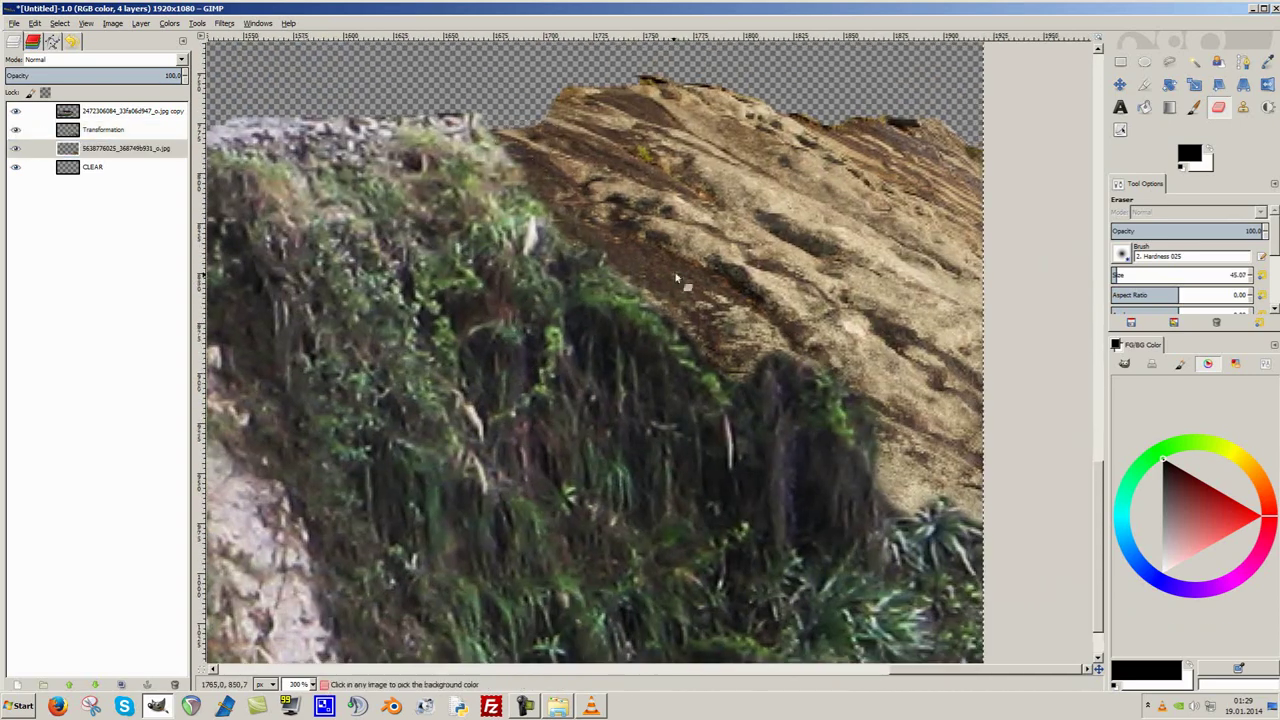
{"action": "left_click", "coordinate": [180, 131]}
{"action": "scroll", "coordinate": [465, 118], "scroll_direction": "down", "scroll_amount": 2}
{"action": "scroll", "coordinate": [465, 118], "scroll_direction": "down", "scroll_amount": 1}
{"action": "scroll", "coordinate": [518, 89], "scroll_direction": "up", "scroll_amount": 3}
{"action": "key", "text": "Page_Down"}
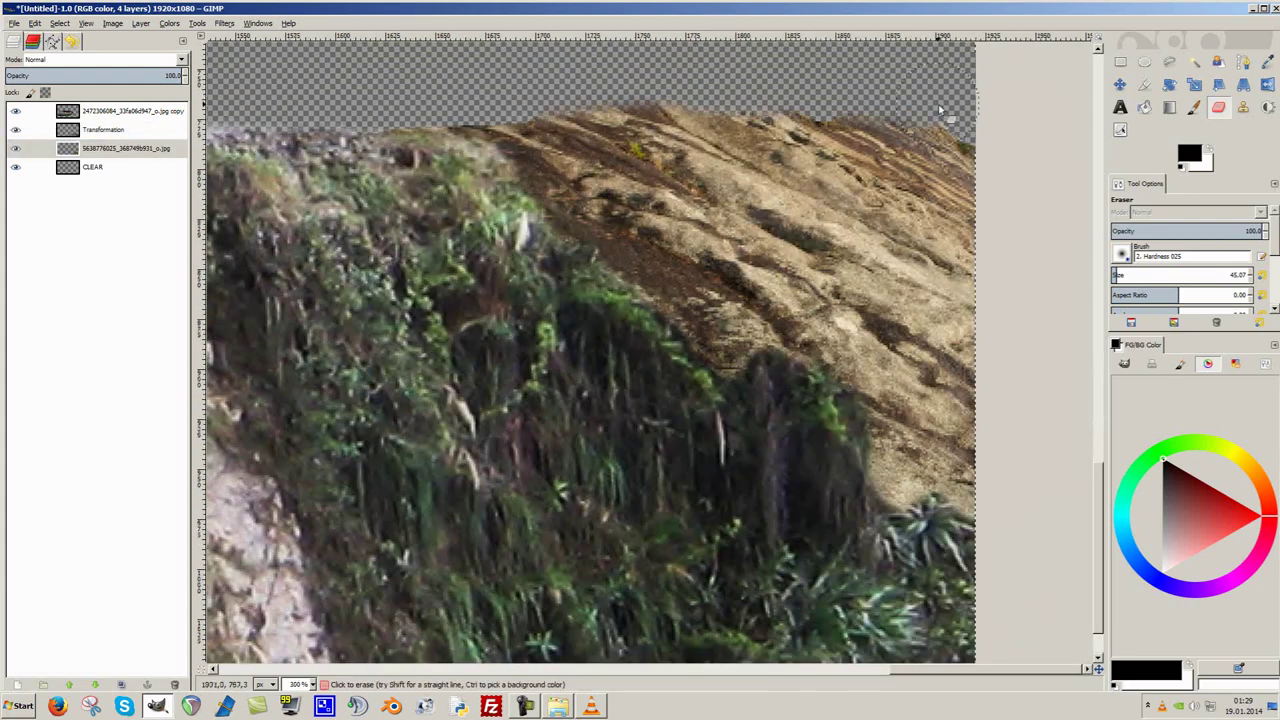
{"action": "scroll", "coordinate": [650, 200], "scroll_direction": "down", "scroll_amount": 4}
{"action": "scroll", "coordinate": [745, 337], "scroll_direction": "up", "scroll_amount": 1}
{"action": "scroll", "coordinate": [745, 337], "scroll_direction": "down", "scroll_amount": 1}
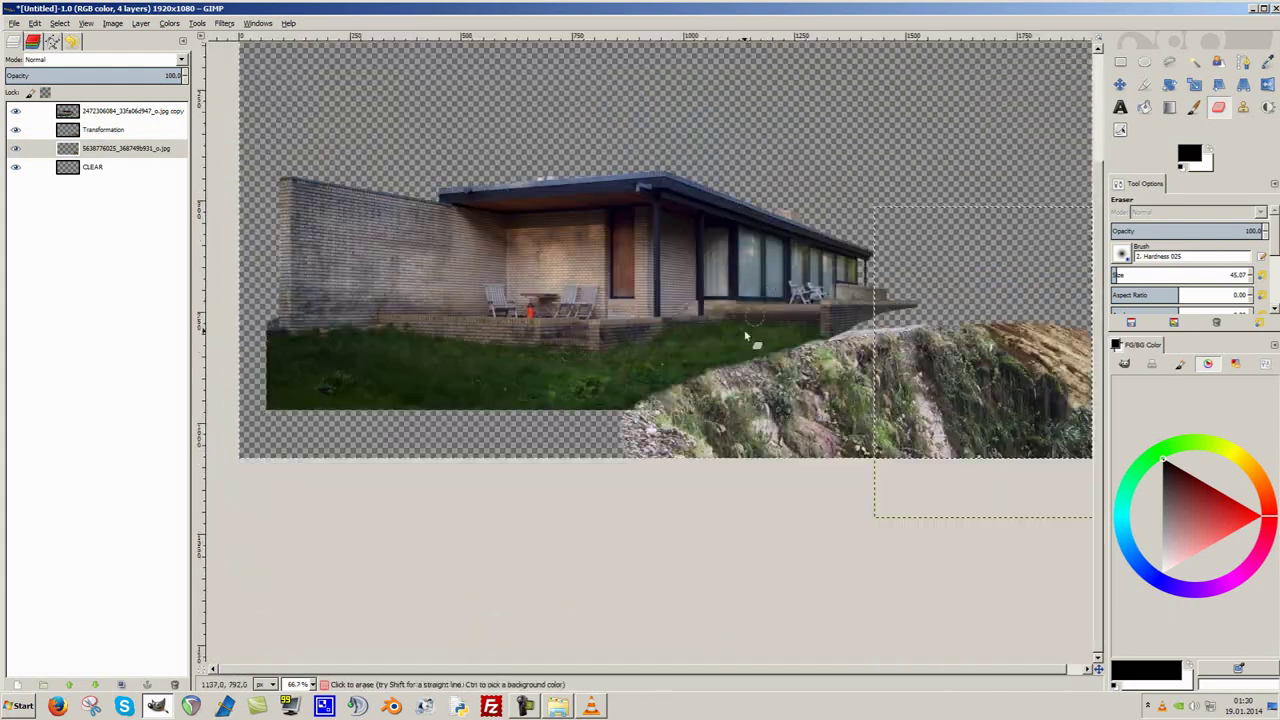
{"action": "left_click", "coordinate": [558, 706]}
{"action": "double_click", "coordinate": [1156, 546]}
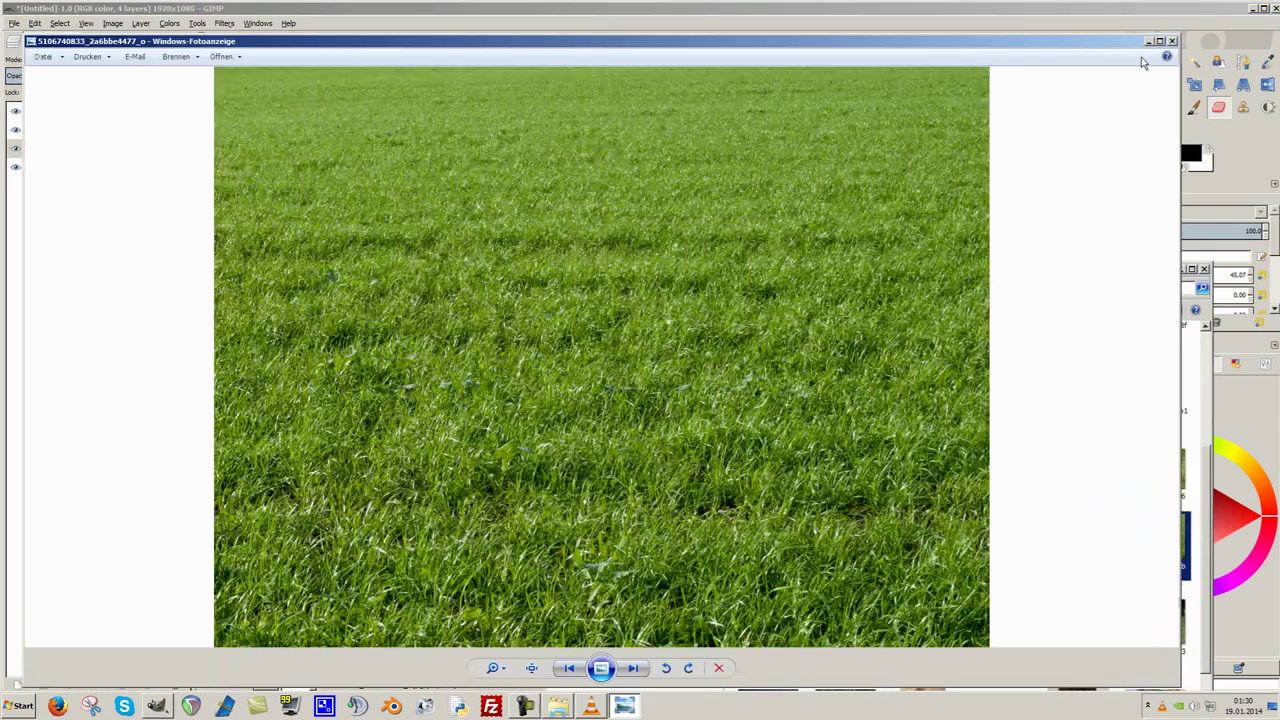
{"action": "left_click", "coordinate": [1172, 41]}
{"action": "left_click_drag", "start_coordinate": [1078, 392], "coordinate": [53, 389]}
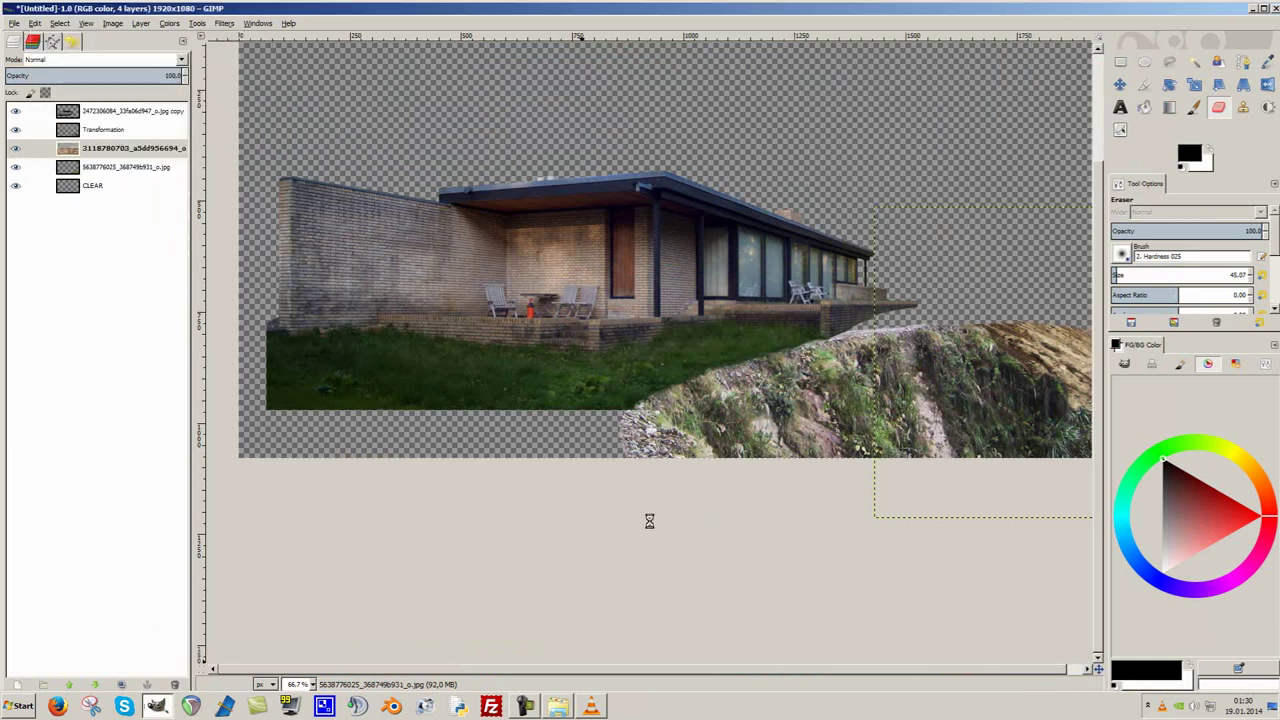
Scale the field photo layer to 964×644 and drag it into place behind the house.
{"action": "key", "text": "minus"}
{"action": "key", "text": "minus"}
{"action": "key", "text": "minus"}
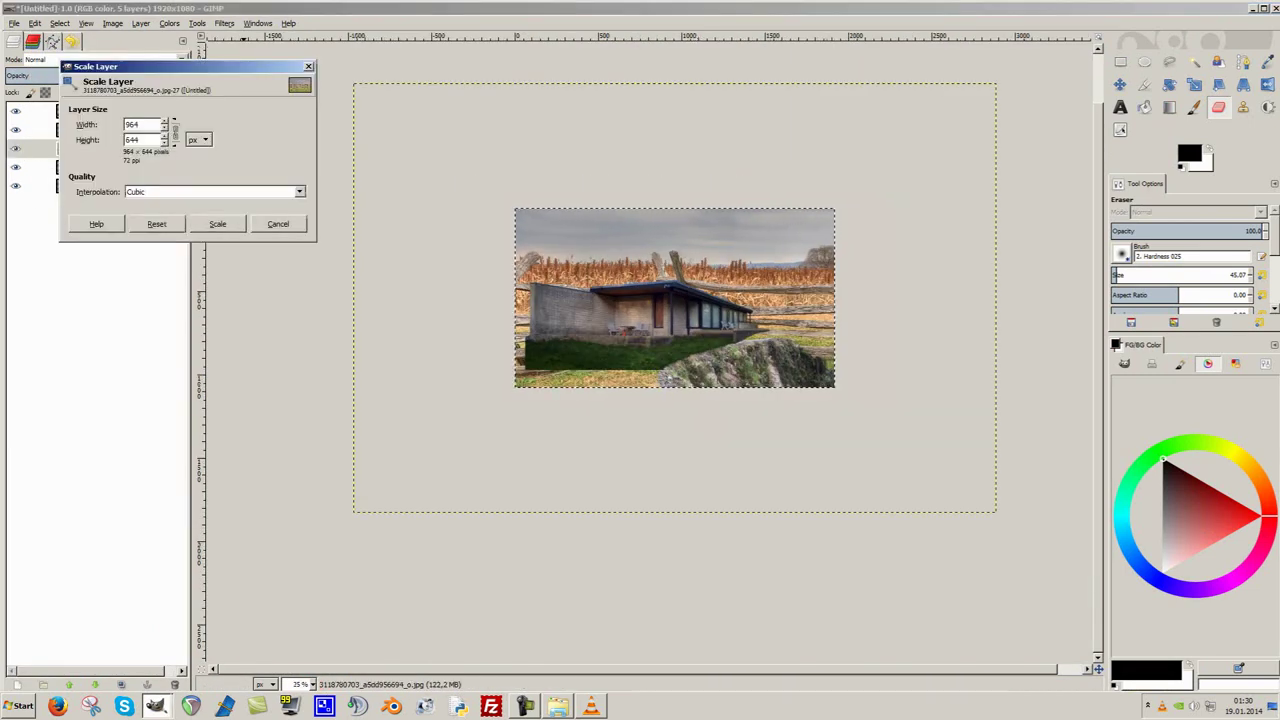
{"action": "left_click", "coordinate": [217, 223]}
{"action": "key", "text": "m"}
{"action": "left_click_drag", "start_coordinate": [120, 148], "coordinate": [120, 176]}
{"action": "key", "text": "1"}
Reorder the field layer in the Layers panel so it sits below the hillside layer.
{"action": "scroll", "coordinate": [617, 352], "scroll_direction": "up", "scroll_amount": 2}
{"action": "scroll", "coordinate": [617, 352], "scroll_direction": "up", "scroll_amount": 2}
{"action": "right_click", "coordinate": [85, 167]}
{"action": "key", "text": "Escape"}
{"action": "mouse_move", "coordinate": [85, 167]}
{"action": "left_mouse_down"}
{"action": "mouse_move", "coordinate": [70, 150]}
{"action": "mouse_move", "coordinate": [70, 168]}
{"action": "left_mouse_up"}
Free-select the field photo's sky and fence and delete them, leaving only grass.
{"action": "scroll", "coordinate": [785, 360], "scroll_direction": "down", "scroll_amount": 1}
{"action": "key", "text": "f"}
{"action": "scroll", "coordinate": [785, 360], "scroll_direction": "down", "scroll_amount": 1}
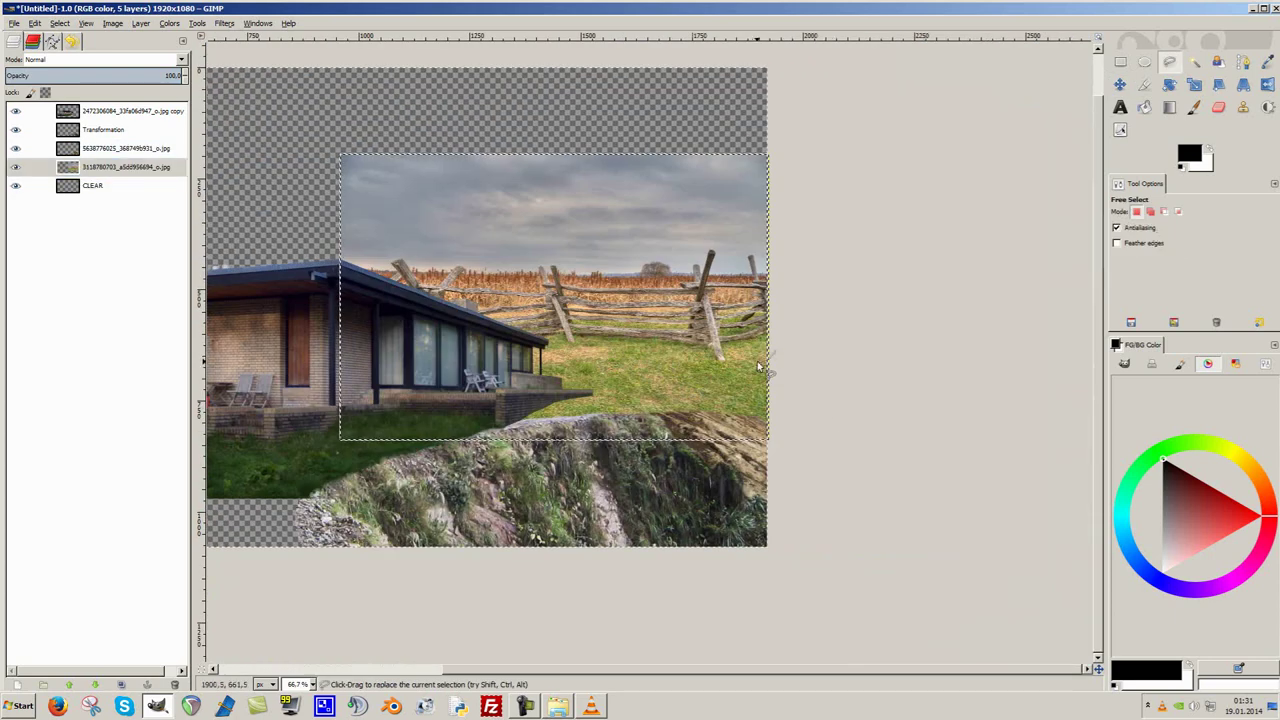
{"action": "key", "text": "Delete"}
{"action": "scroll", "coordinate": [773, 349], "scroll_direction": "up", "scroll_amount": 1}
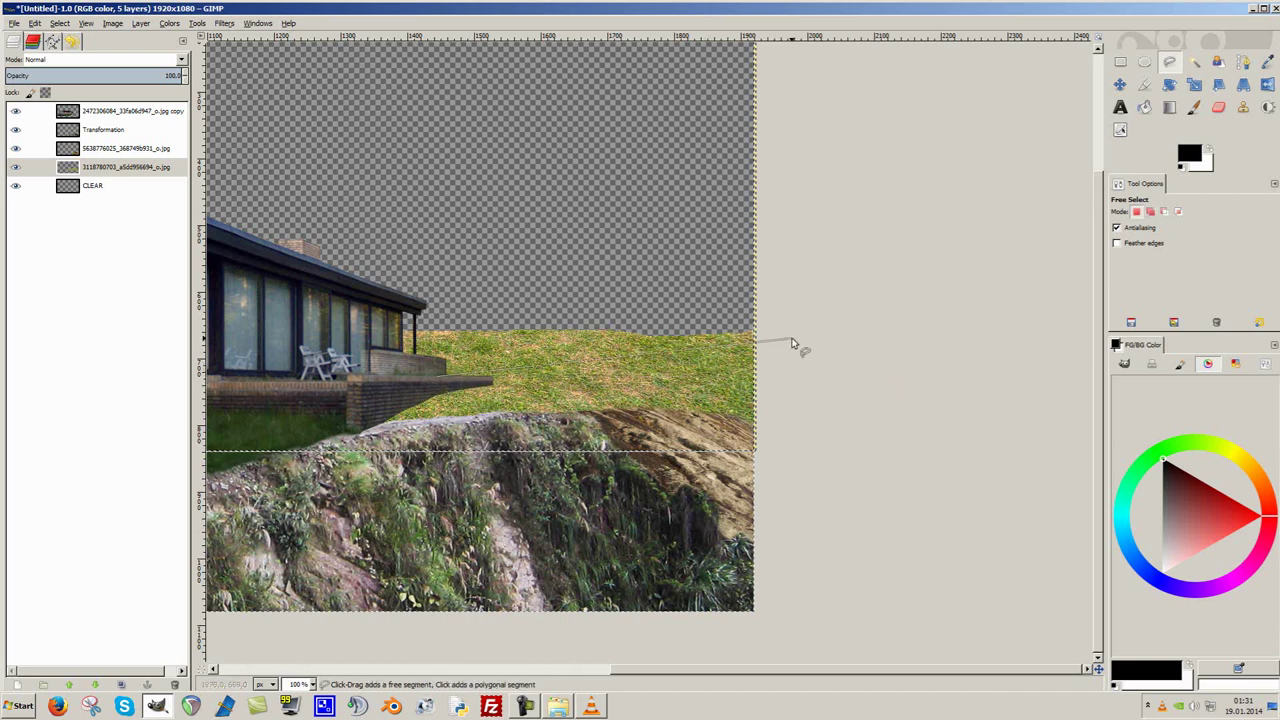
Cancel the lasso and pull the field layer's top-left corner inward with the Perspective tool.
{"action": "key", "text": "Escape"}
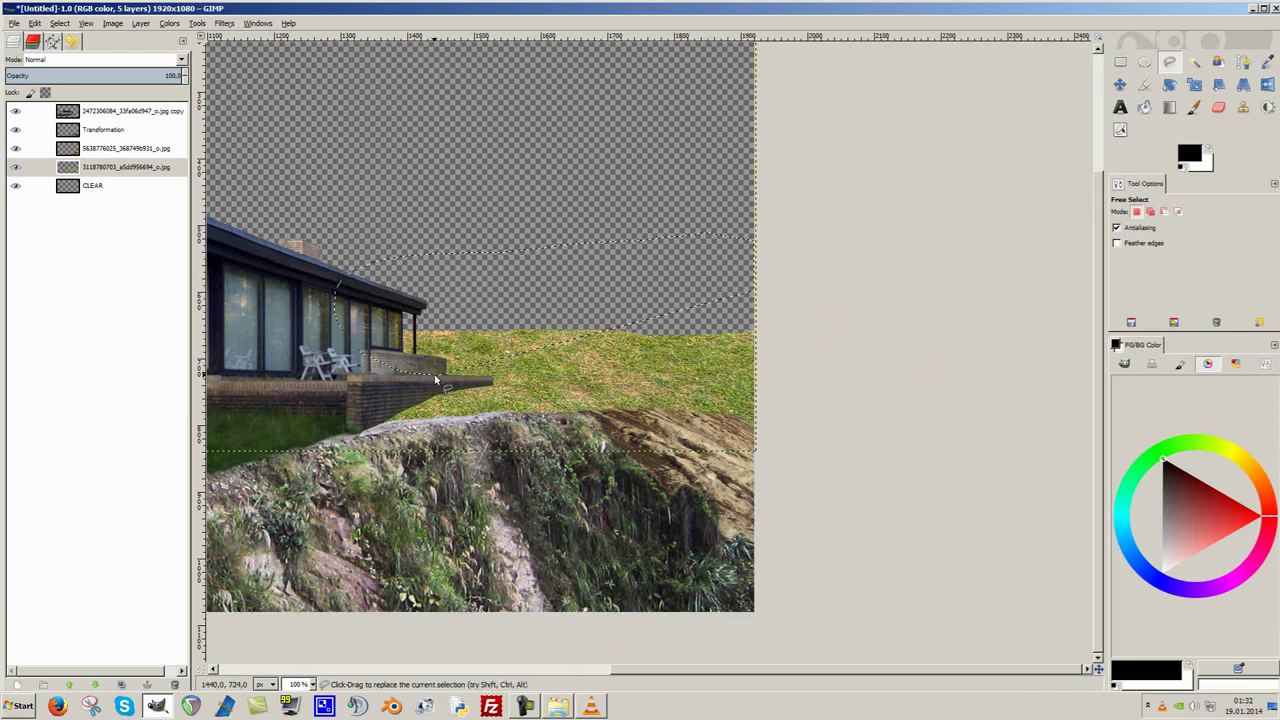
{"action": "key", "text": "minus"}
{"action": "key", "text": "m"}
{"action": "key", "text": "plus"}
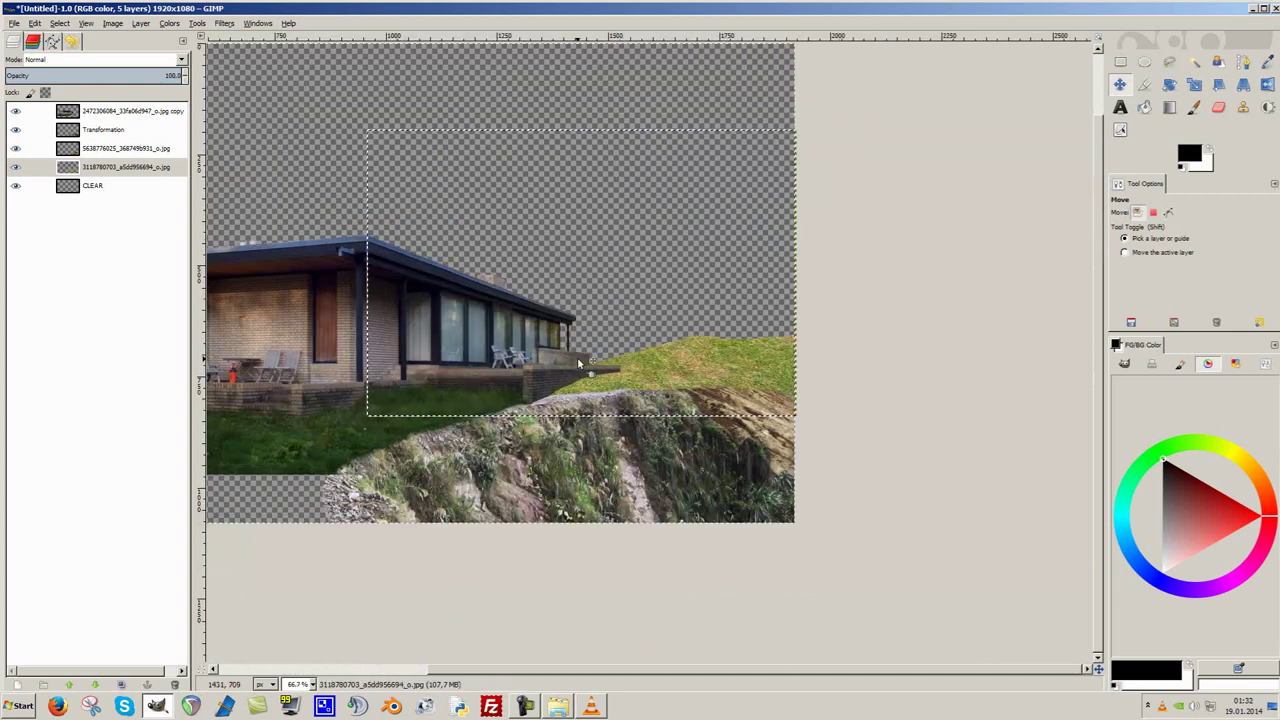
{"action": "key", "text": "shift+p"}
{"action": "mouse_move", "coordinate": [367, 131]}
{"action": "left_mouse_down"}
{"action": "mouse_move", "coordinate": [428, 237]}
{"action": "mouse_move", "coordinate": [586, 297]}
{"action": "mouse_move", "coordinate": [610, 325]}
{"action": "left_mouse_up"}
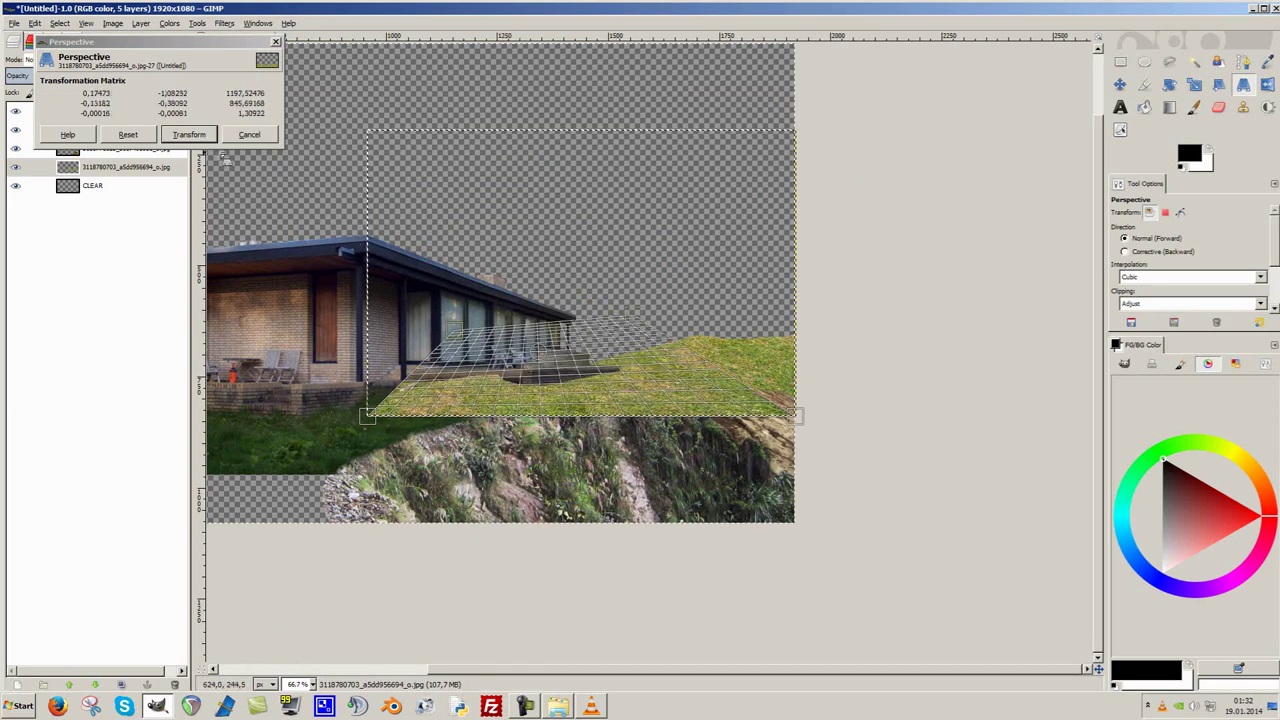
Apply the perspective, move Transformation #1 just above CLEAR, and shift the grass behind the cliff.
{"action": "key", "text": "Return"}
{"action": "key", "text": "1"}
{"action": "left_click_drag", "start_coordinate": [100, 111], "coordinate": [87, 192]}
{"action": "key", "text": "plus"}
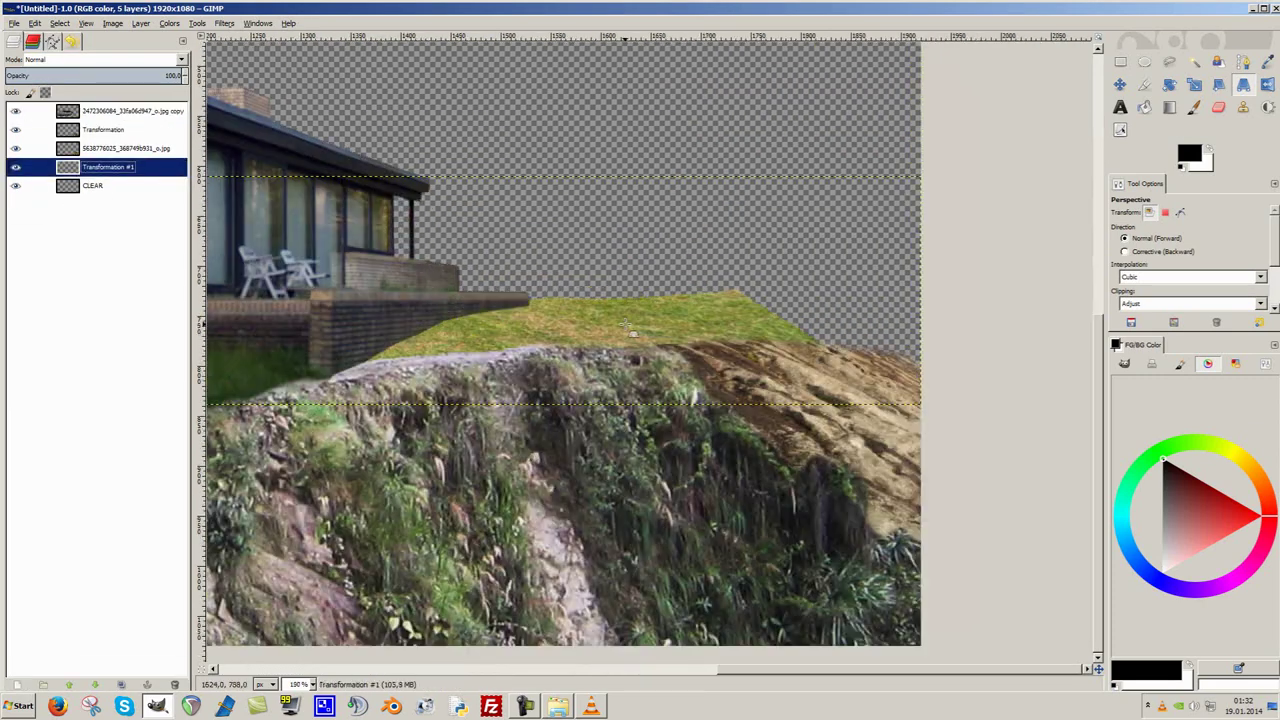
{"action": "key", "text": "m"}
{"action": "left_click_drag", "start_coordinate": [681, 321], "coordinate": [664, 331]}
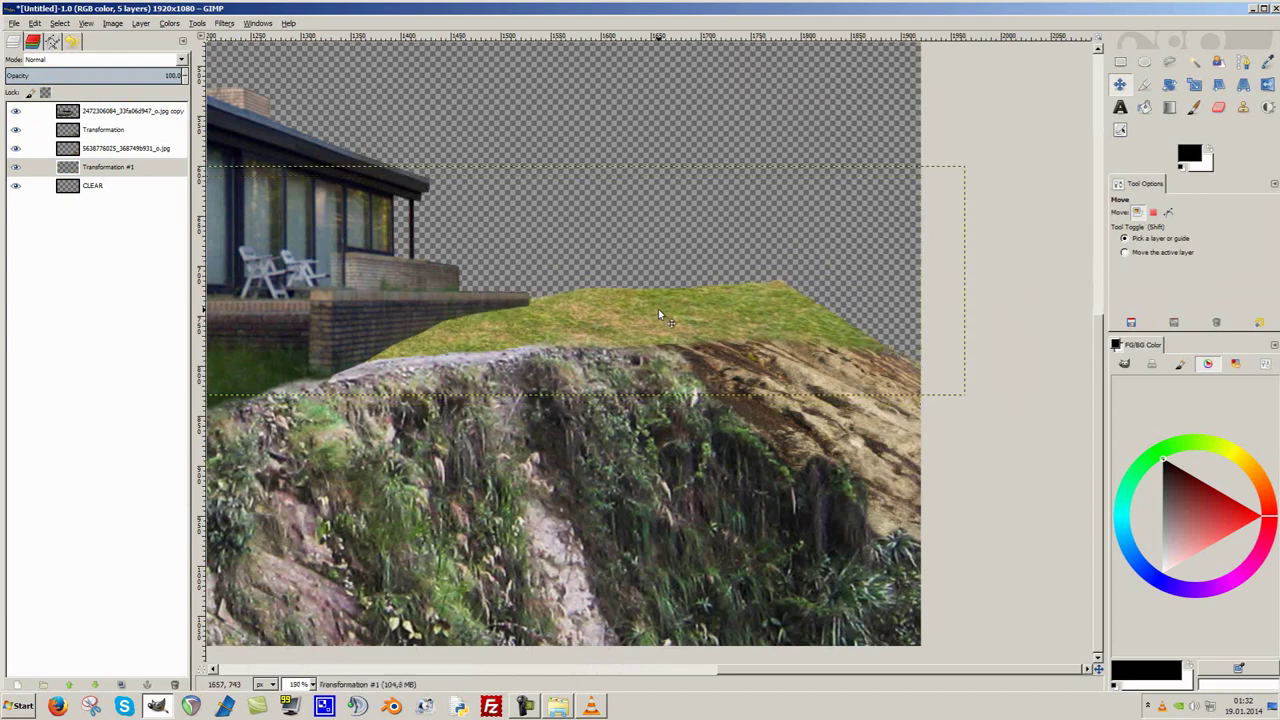
{"action": "key", "text": "1"}
Shear the grass layer so it follows the cliff slope.
{"action": "key", "text": "shift+p"}
{"action": "left_click", "coordinate": [735, 316]}
{"action": "key", "text": "shift+h"}
{"action": "left_click_drag", "start_coordinate": [600, 330], "coordinate": [740, 335]}
{"action": "key", "text": "Return"}
{"action": "key", "text": "m"}
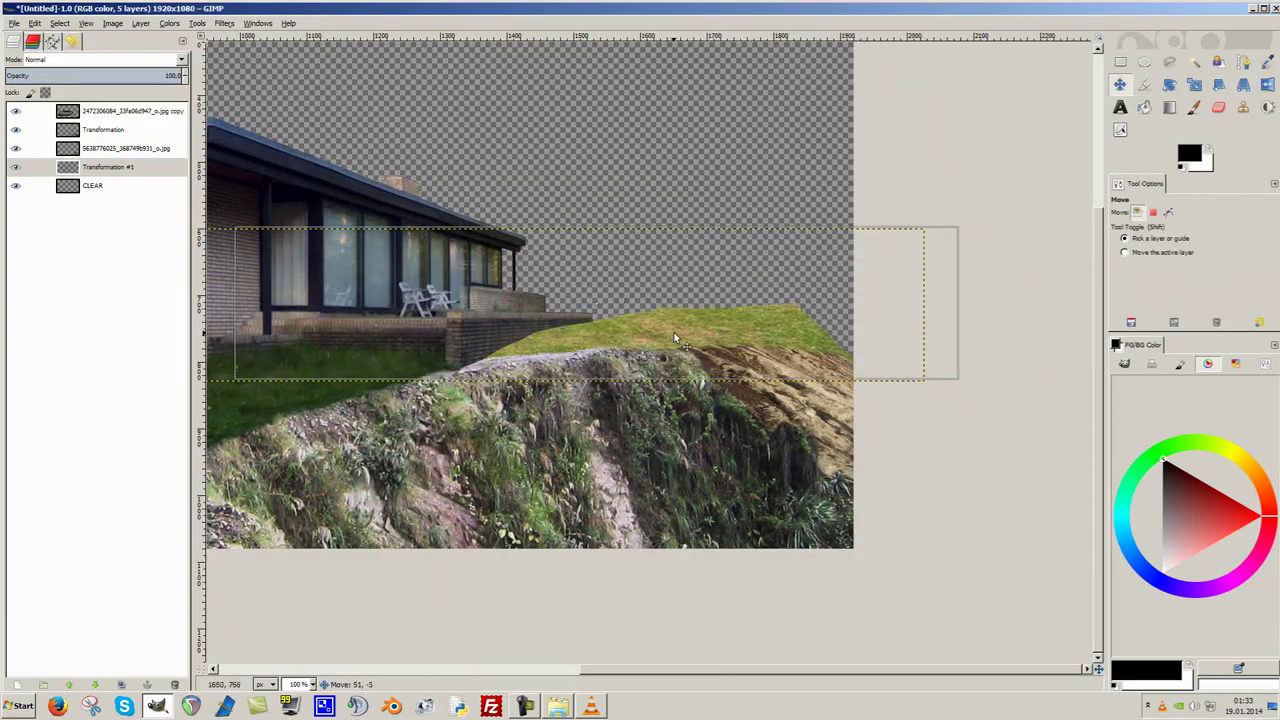
Recolour the grass in Curves: darker Value, lower Red, higher Green, adjusted Blue.
{"action": "left_click", "coordinate": [169, 23]}
{"action": "left_click", "coordinate": [190, 131]}
{"action": "mouse_move", "coordinate": [203, 463]}
{"action": "left_mouse_down"}
{"action": "mouse_move", "coordinate": [203, 486]}
{"action": "mouse_move", "coordinate": [191, 443]}
{"action": "mouse_move", "coordinate": [226, 455]}
{"action": "mouse_move", "coordinate": [163, 466]}
{"action": "left_mouse_up"}
{"action": "left_click", "coordinate": [156, 355]}
{"action": "left_click", "coordinate": [130, 391]}
{"action": "left_click", "coordinate": [156, 355]}
{"action": "left_click", "coordinate": [130, 337]}
{"action": "left_click", "coordinate": [156, 355]}
{"action": "left_click", "coordinate": [130, 391]}
{"action": "left_click", "coordinate": [234, 618]}
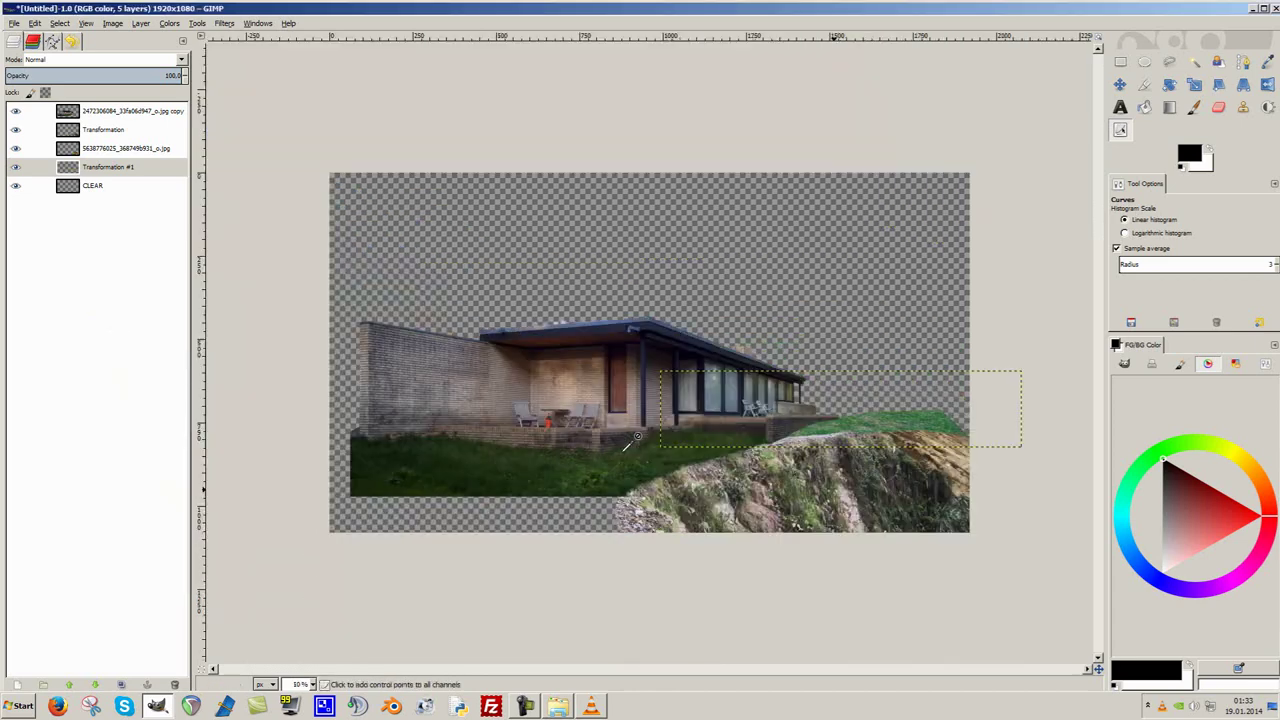
{"action": "scroll", "coordinate": [675, 340], "scroll_direction": "up", "scroll_amount": 2}
{"action": "key", "text": "shift+e"}
{"action": "key", "text": "Page_Up"}
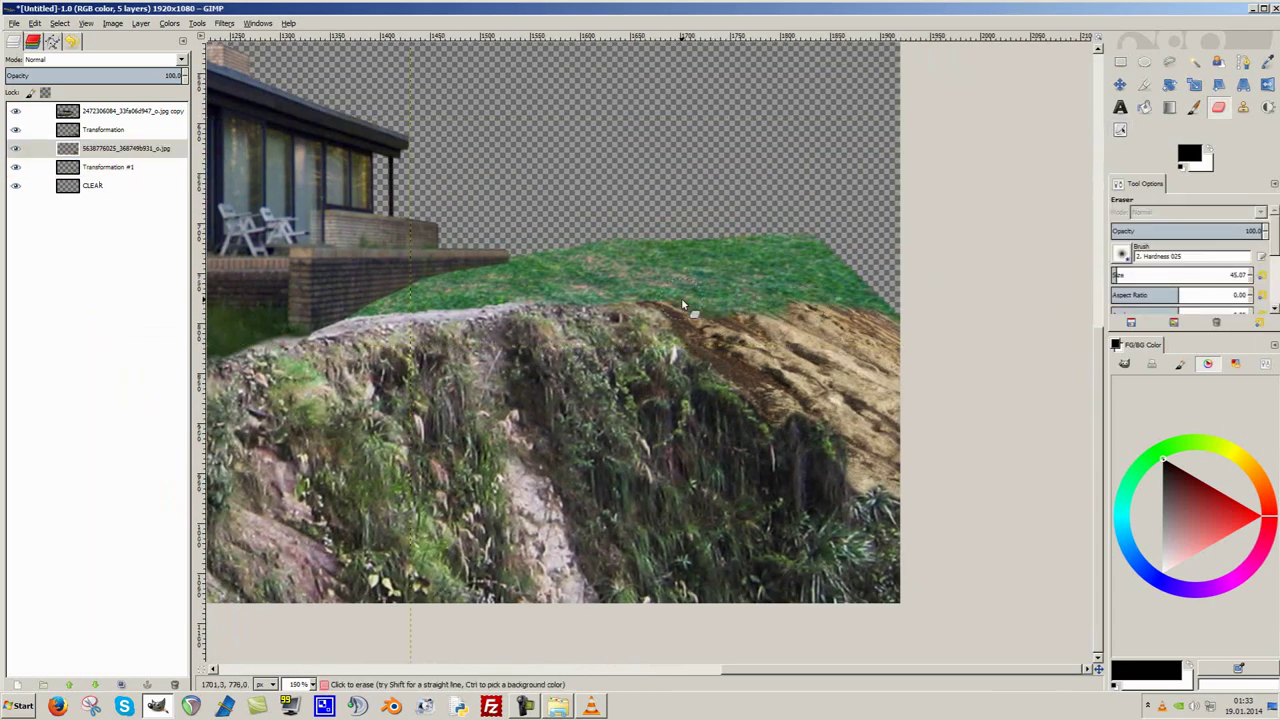
{"action": "scroll", "coordinate": [838, 308], "scroll_direction": "down", "scroll_amount": 1}
{"action": "scroll", "coordinate": [917, 385], "scroll_direction": "up", "scroll_amount": 2}
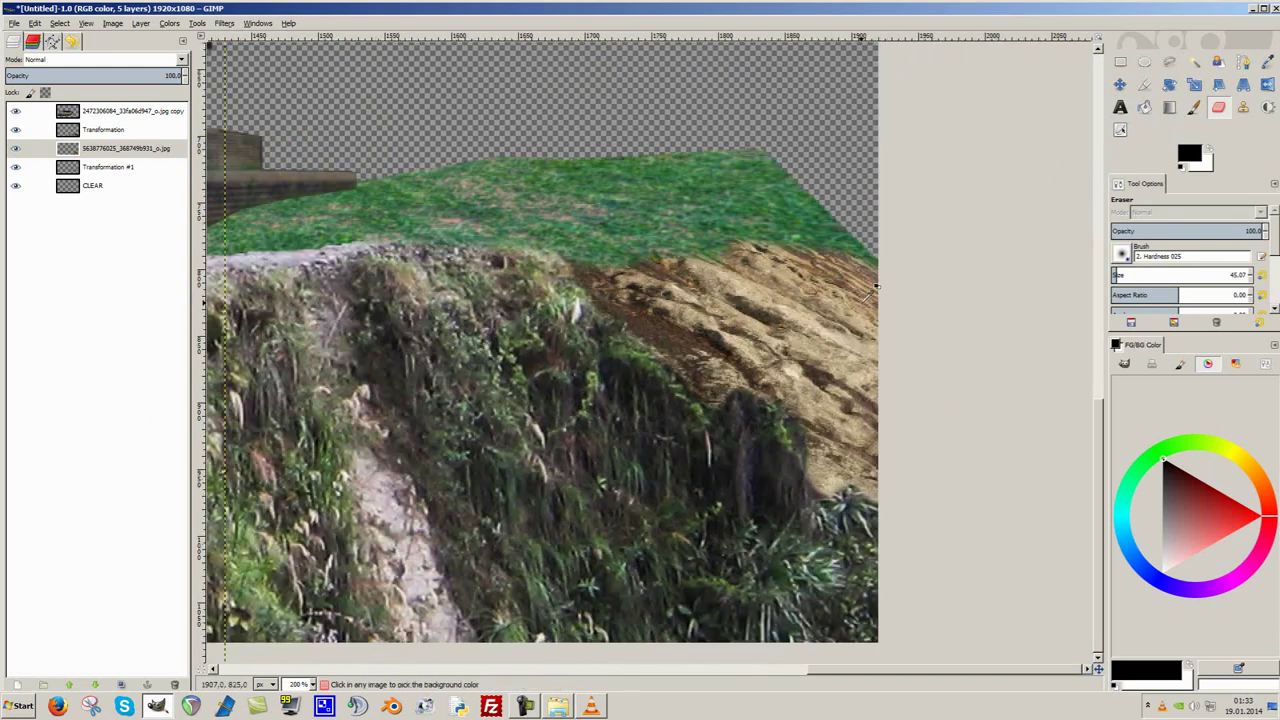
{"action": "key", "text": "Page_Up"}
{"action": "key", "text": "Page_Down"}
{"action": "key", "text": "Page_Down"}
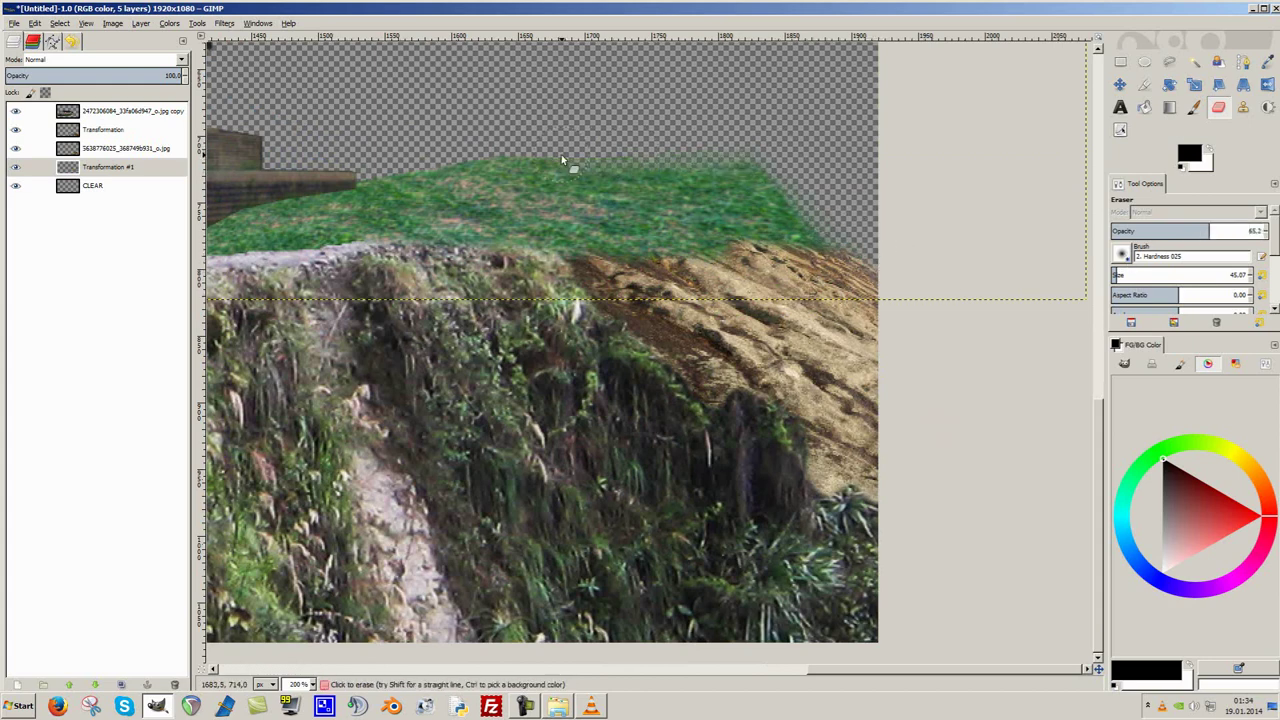
{"action": "key", "text": "ctrl+z"}
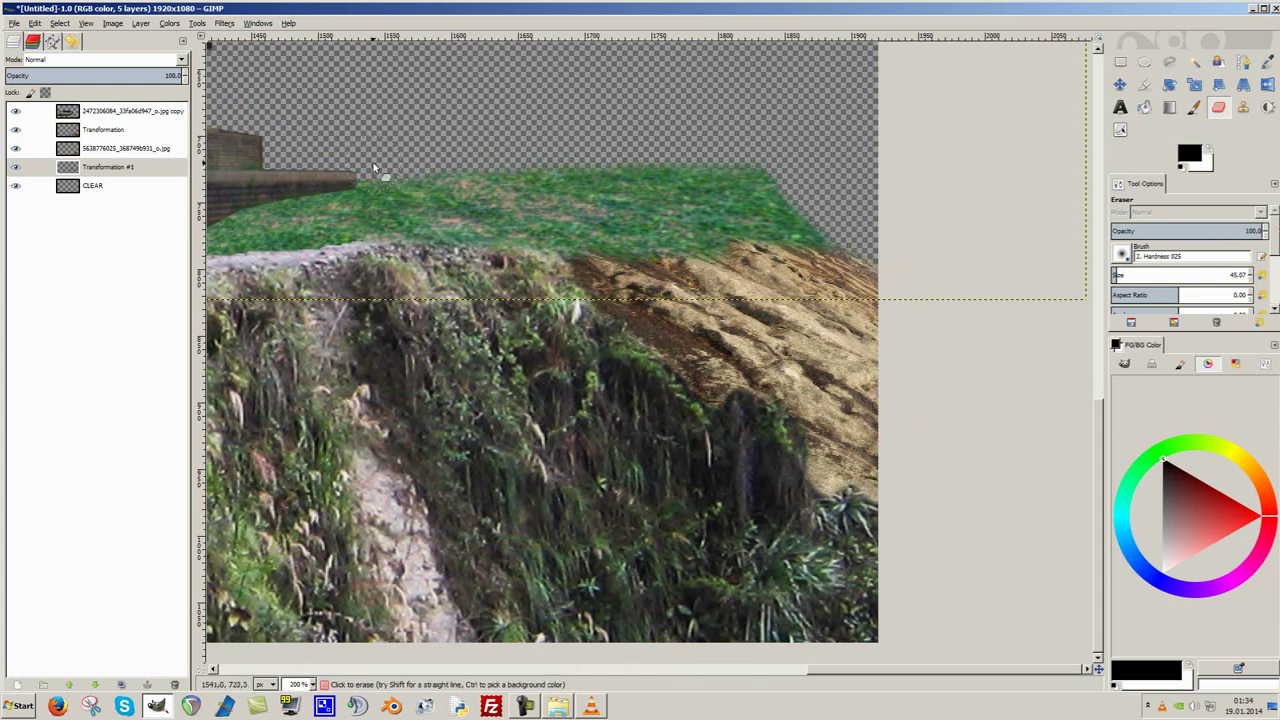
{"action": "scroll", "coordinate": [727, 313], "scroll_direction": "up", "scroll_amount": 1}
{"action": "scroll", "coordinate": [677, 125], "scroll_direction": "down", "scroll_amount": 1}
{"action": "scroll", "coordinate": [677, 125], "scroll_direction": "down", "scroll_amount": 2}
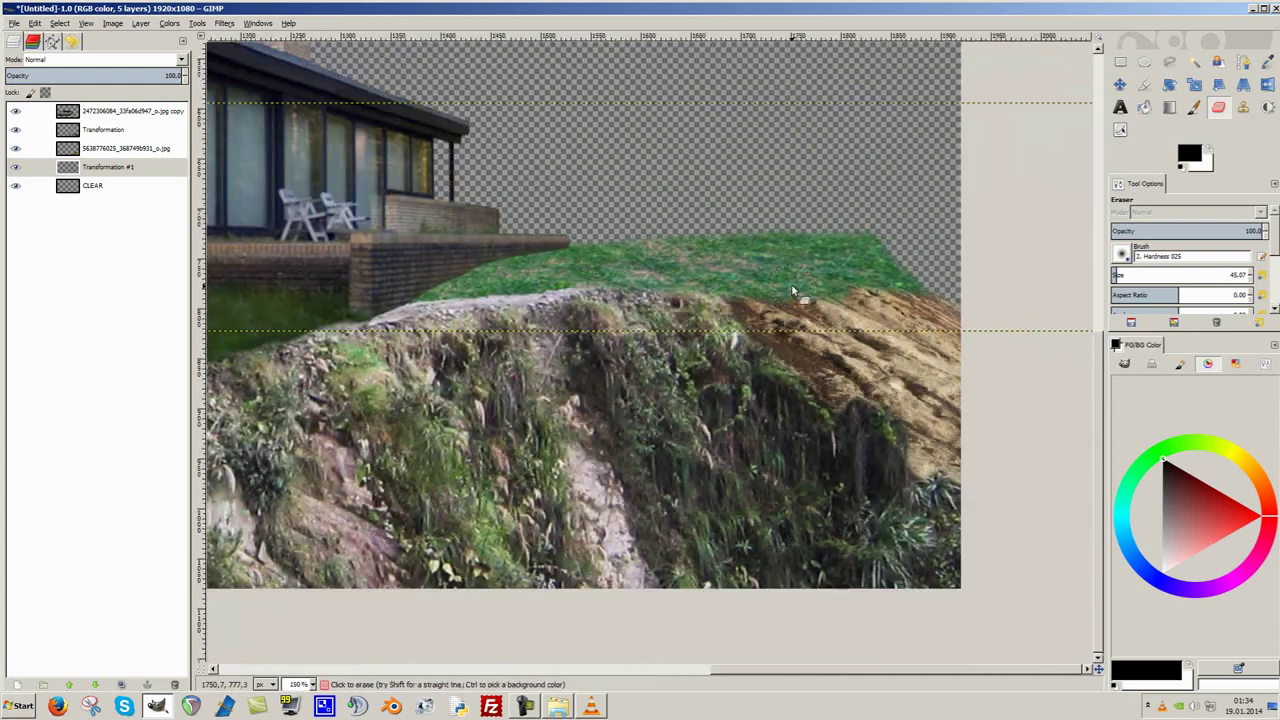
{"action": "key", "text": "m"}
Lower the grass plane's far corner in perspective so it lies flatter across the cliff top.
{"action": "key", "text": "shift+p"}
{"action": "left_click", "coordinate": [580, 207]}
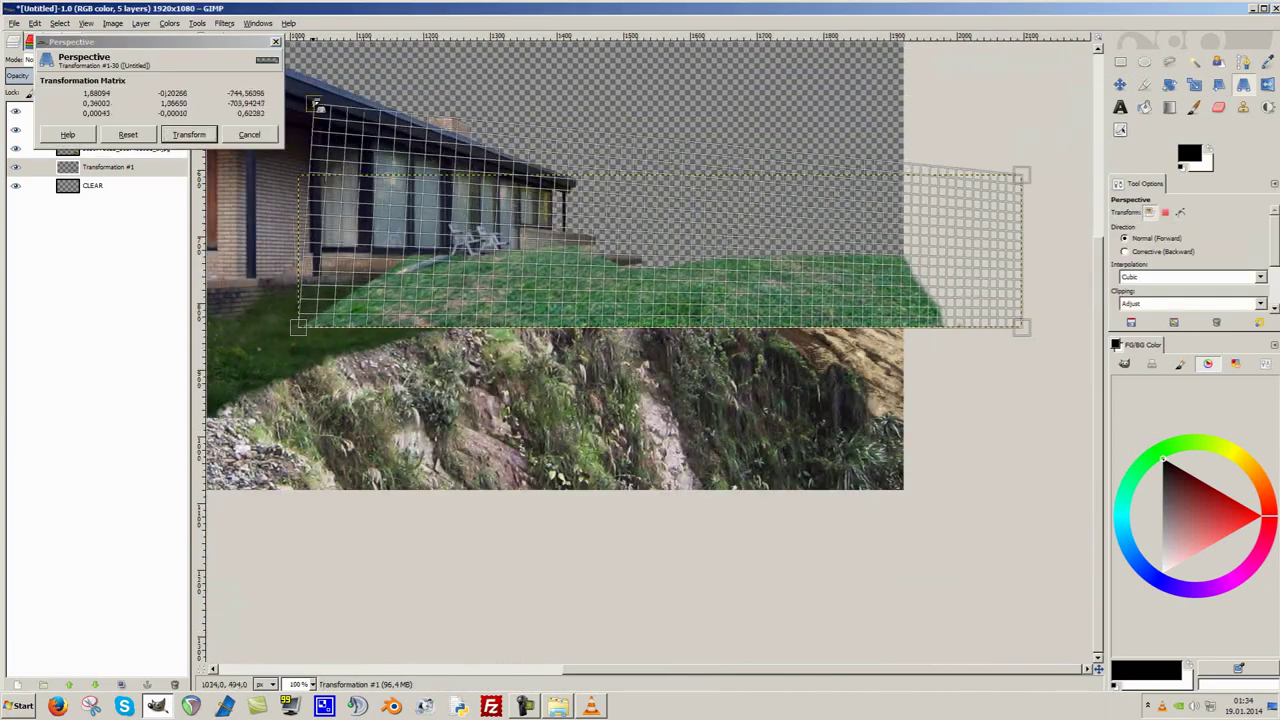
{"action": "left_click_drag", "start_coordinate": [340, 290], "coordinate": [445, 319]}
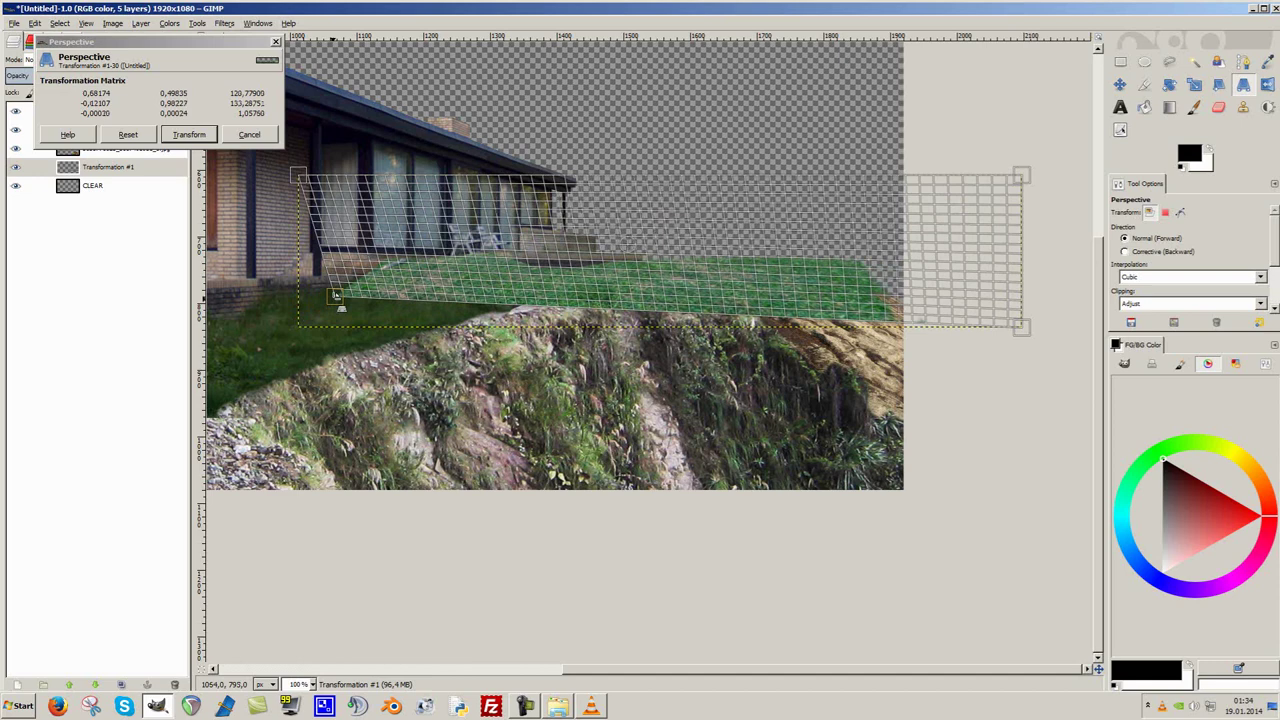
{"action": "key", "text": "Return"}
Restore the grass layer to fourth place in the stack and make the cliff layer active.
{"action": "key", "text": "f"}
{"action": "scroll", "coordinate": [662, 370], "scroll_direction": "up", "scroll_amount": 1}
{"action": "scroll", "coordinate": [662, 370], "scroll_direction": "down", "scroll_amount": 1}
{"action": "left_click_drag", "start_coordinate": [68, 166], "coordinate": [68, 112]}
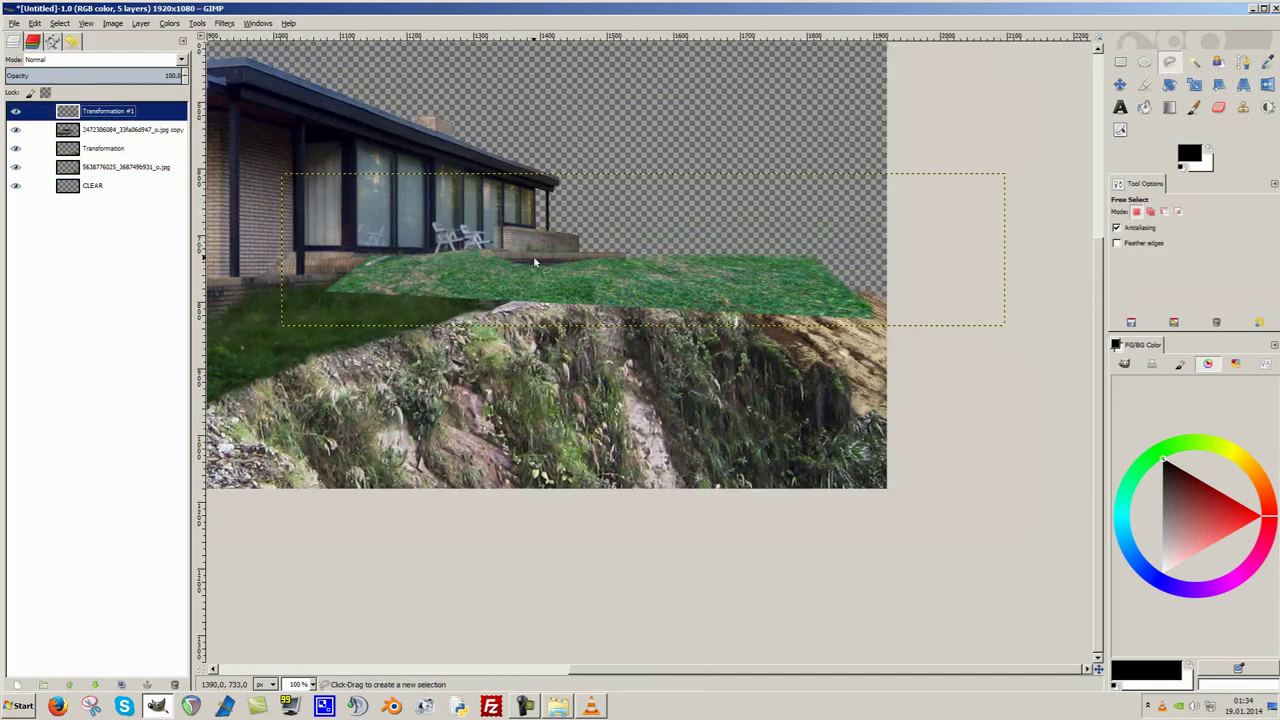
{"action": "left_click_drag", "start_coordinate": [73, 162], "coordinate": [73, 166]}
{"action": "scroll", "coordinate": [768, 322], "scroll_direction": "up", "scroll_amount": 1}
{"action": "scroll", "coordinate": [768, 322], "scroll_direction": "up", "scroll_amount": 1}
{"action": "key", "text": "shift+e"}
{"action": "key", "text": "Page_Up"}
{"action": "key", "text": "Page_Up"}
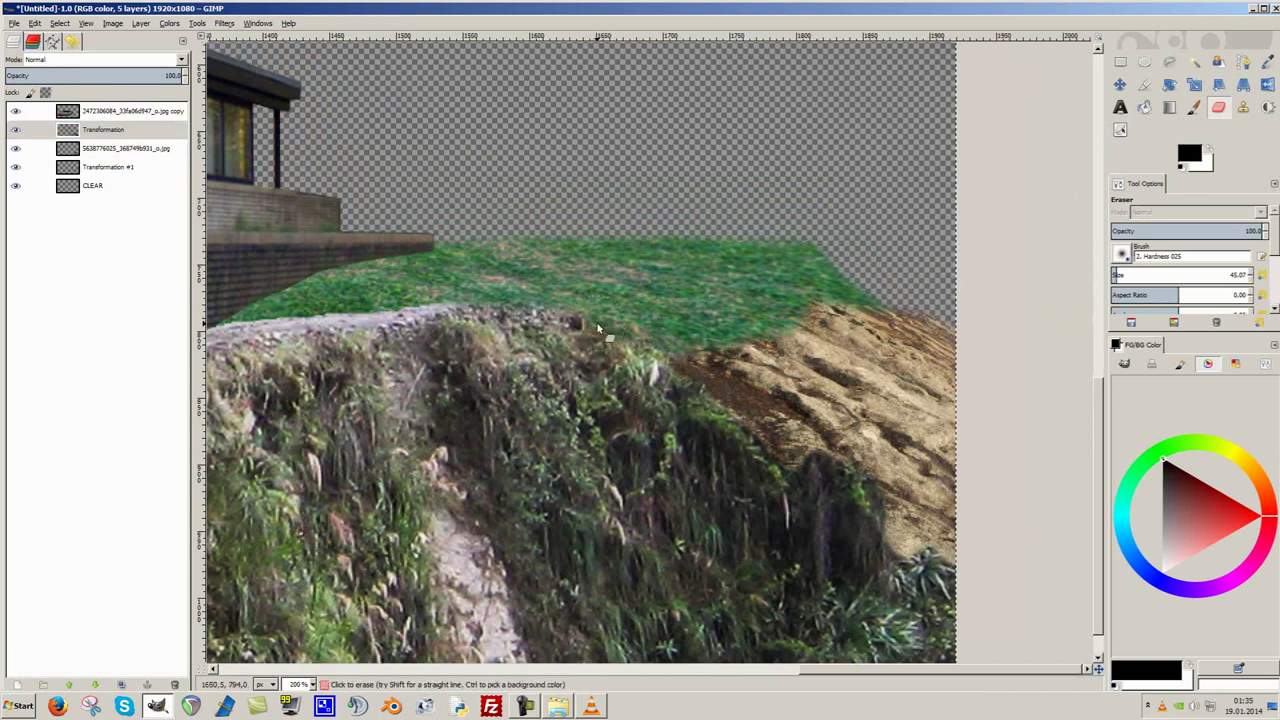
Set up the Clone tool at nearly full opacity on the rock photo layer.
{"action": "key", "text": "c"}
{"action": "key", "text": "Page_Down"}
{"action": "key", "text": "Page_Down"}
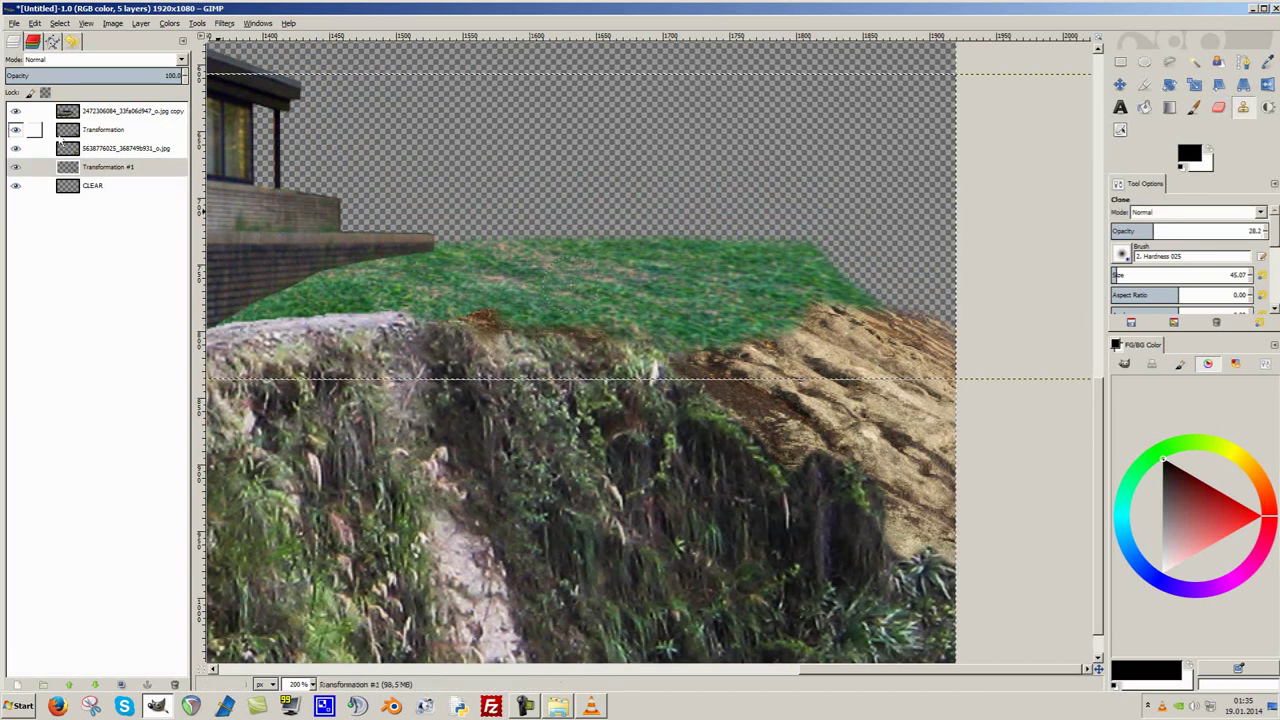
{"action": "key", "text": "Page_Up"}
{"action": "left_click", "coordinate": [1254, 230]}
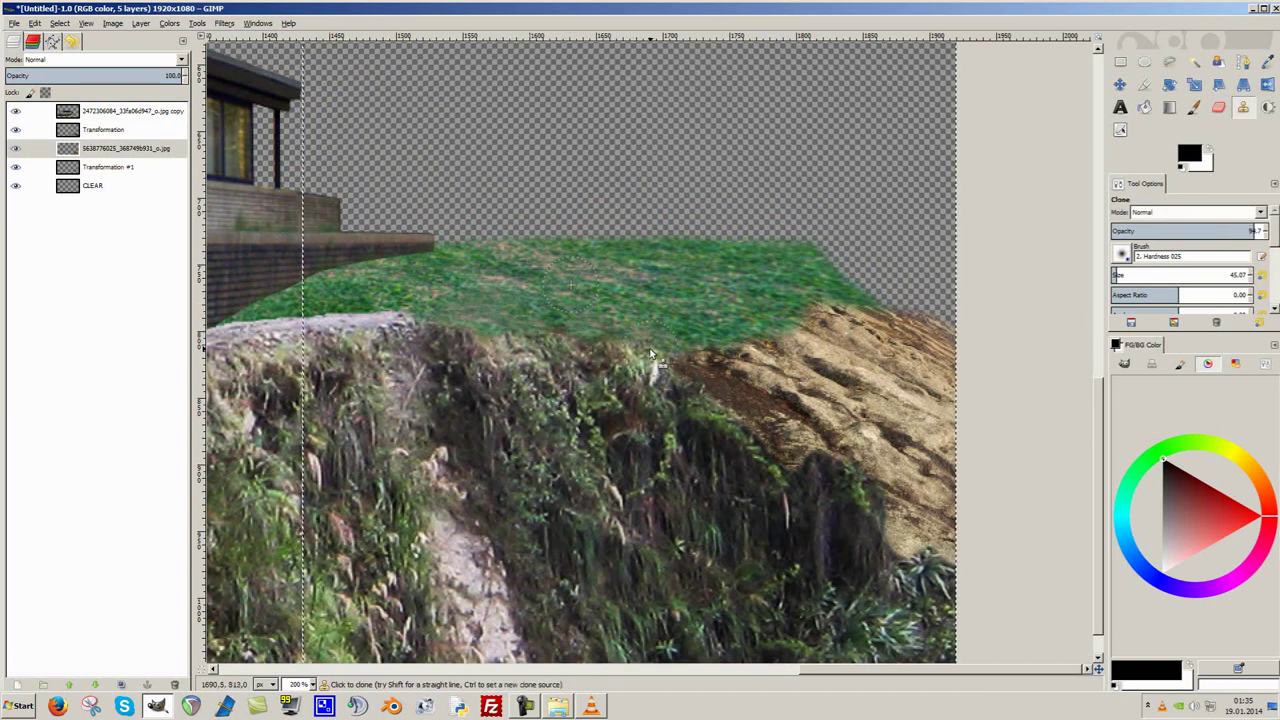
{"action": "scroll", "coordinate": [651, 352], "scroll_direction": "down", "scroll_amount": 2}
{"action": "scroll", "coordinate": [251, 360], "scroll_direction": "down", "scroll_amount": 1}
{"action": "scroll", "coordinate": [251, 360], "scroll_direction": "up", "scroll_amount": 2}
{"action": "scroll", "coordinate": [251, 360], "scroll_direction": "up", "scroll_amount": 1}
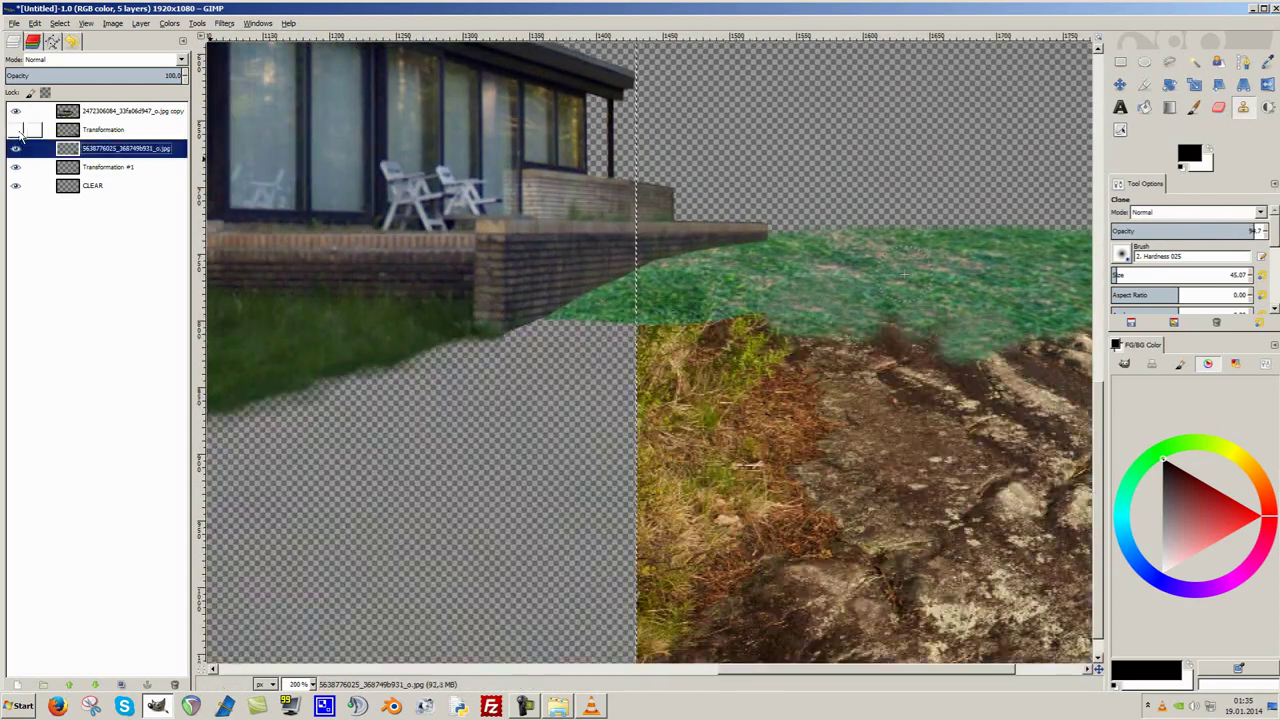
Show the Transformation cliff layer again and alternate Eraser and Clone between cliff and grass layers.
{"action": "left_click", "coordinate": [15, 129]}
{"action": "key", "text": "shift+e"}
{"action": "key", "text": "Page_Up"}
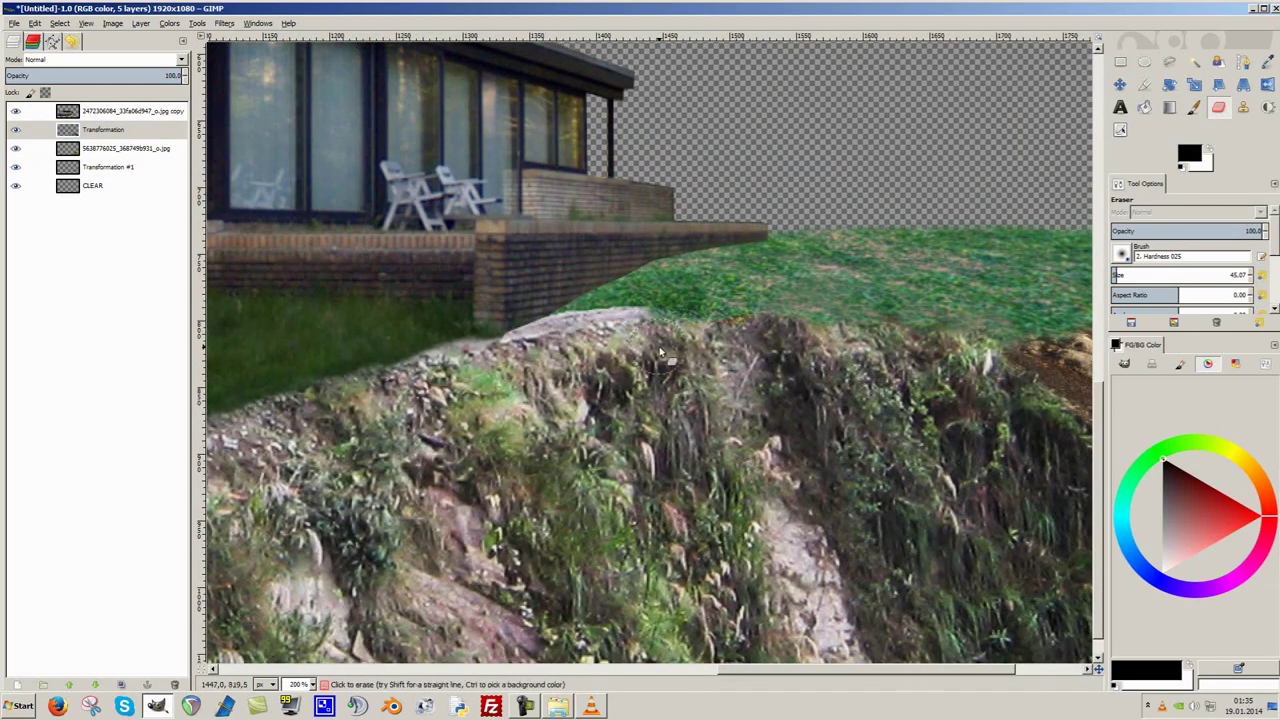
{"action": "scroll", "coordinate": [630, 312], "scroll_direction": "up", "scroll_amount": 1}
{"action": "key", "text": "c"}
{"action": "key", "text": "Page_Down"}
{"action": "key", "text": "Page_Down"}
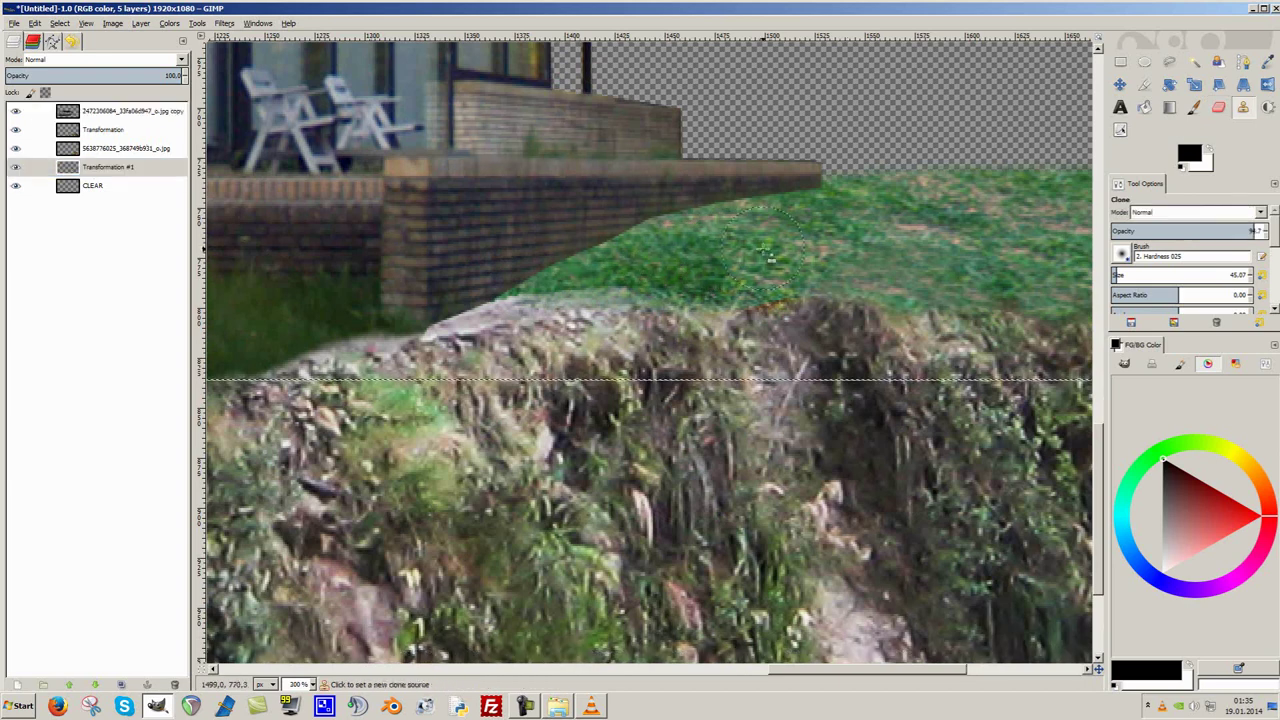
{"action": "key", "text": "Page_Up"}
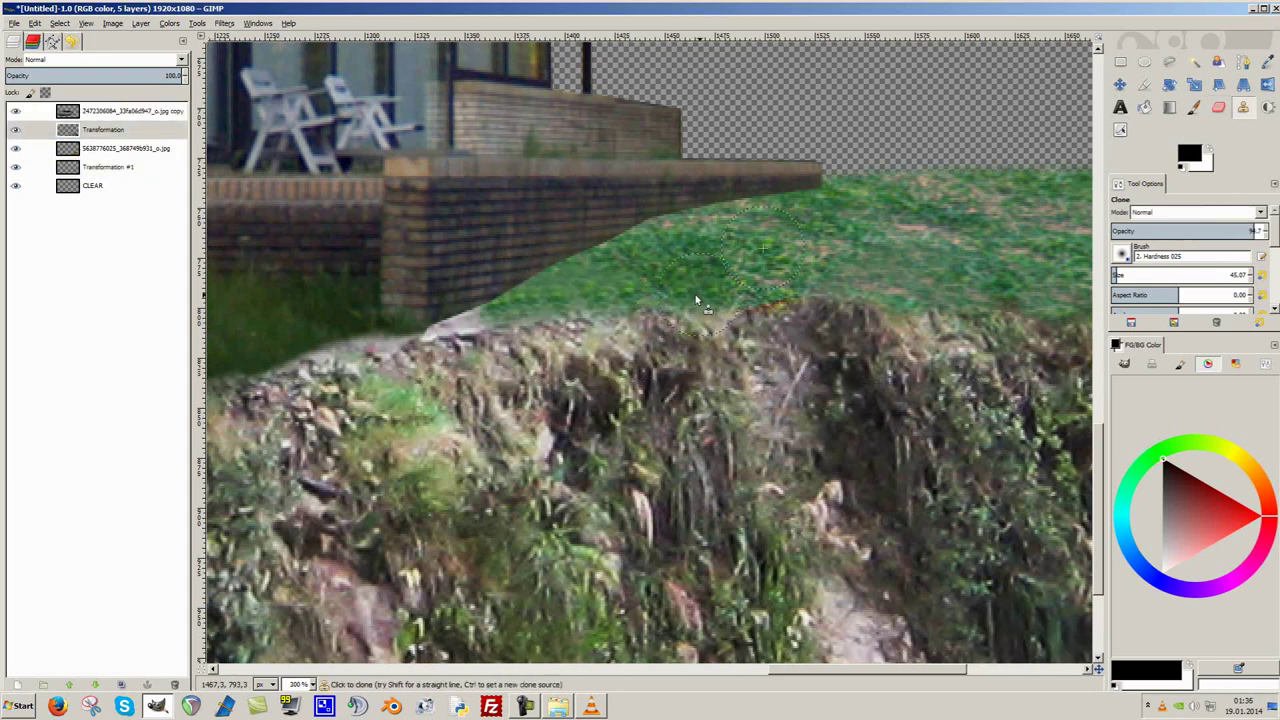
{"action": "scroll", "coordinate": [453, 296], "scroll_direction": "left", "scroll_amount": 2}
{"action": "scroll", "coordinate": [478, 360], "scroll_direction": "down", "scroll_amount": 5}
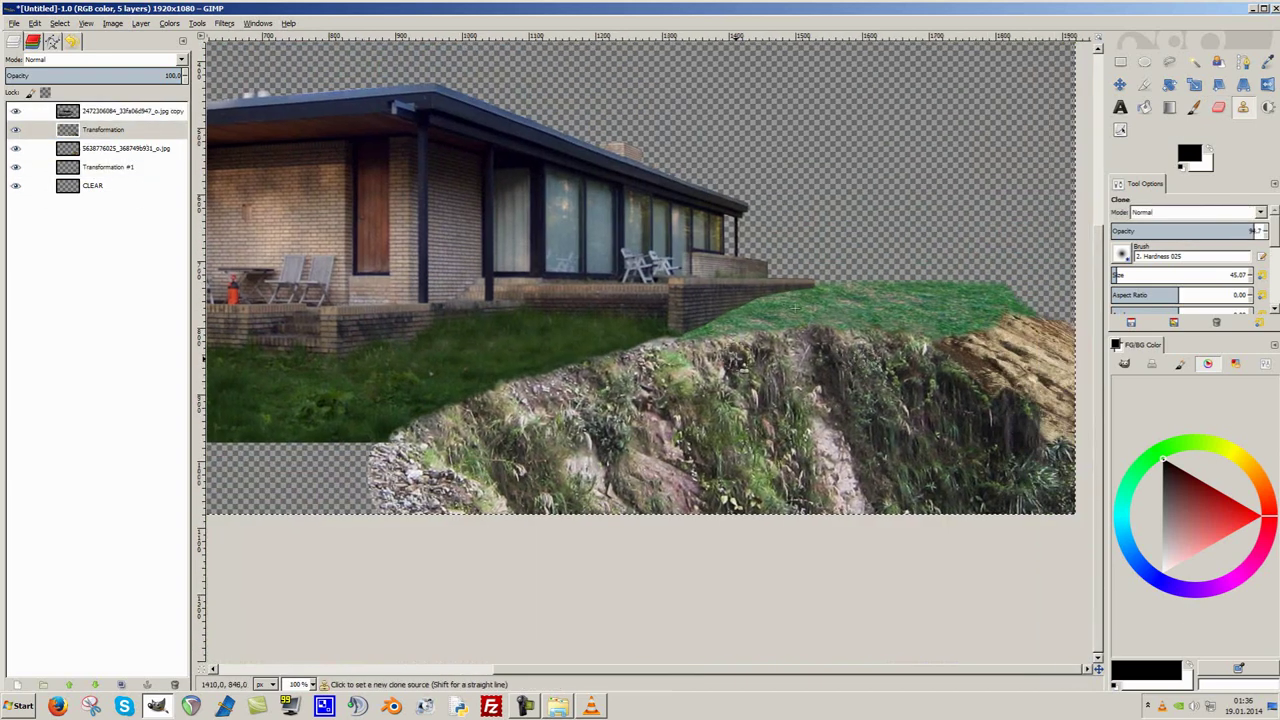
{"action": "scroll", "coordinate": [560, 330], "scroll_direction": "up", "scroll_amount": 4}
Tidy the seam with the Eraser across the rock and house layers, ending on Transformation #1.
{"action": "left_click", "coordinate": [110, 148]}
{"action": "key", "text": "Page_Up"}
{"action": "key", "text": "Page_Up"}
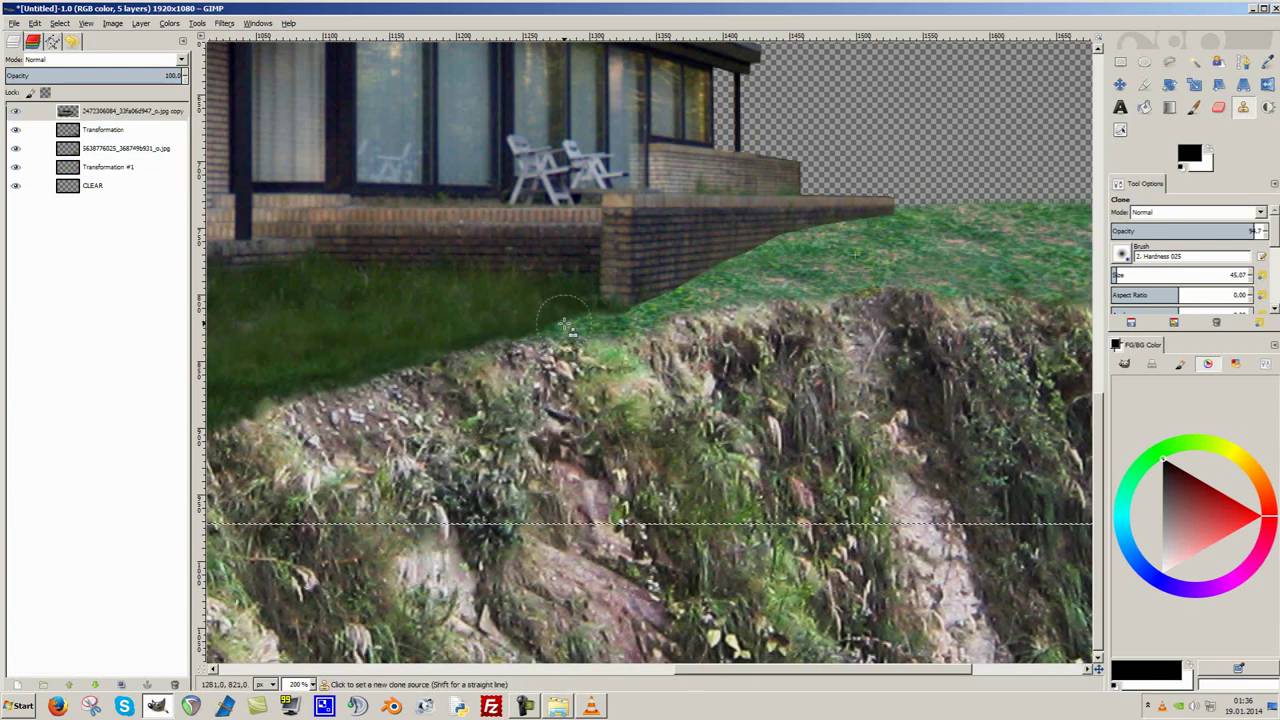
{"action": "scroll", "coordinate": [563, 335], "scroll_direction": "up", "scroll_amount": 2}
{"action": "scroll", "coordinate": [521, 342], "scroll_direction": "down", "scroll_amount": 2}
{"action": "scroll", "coordinate": [549, 326], "scroll_direction": "up", "scroll_amount": 2}
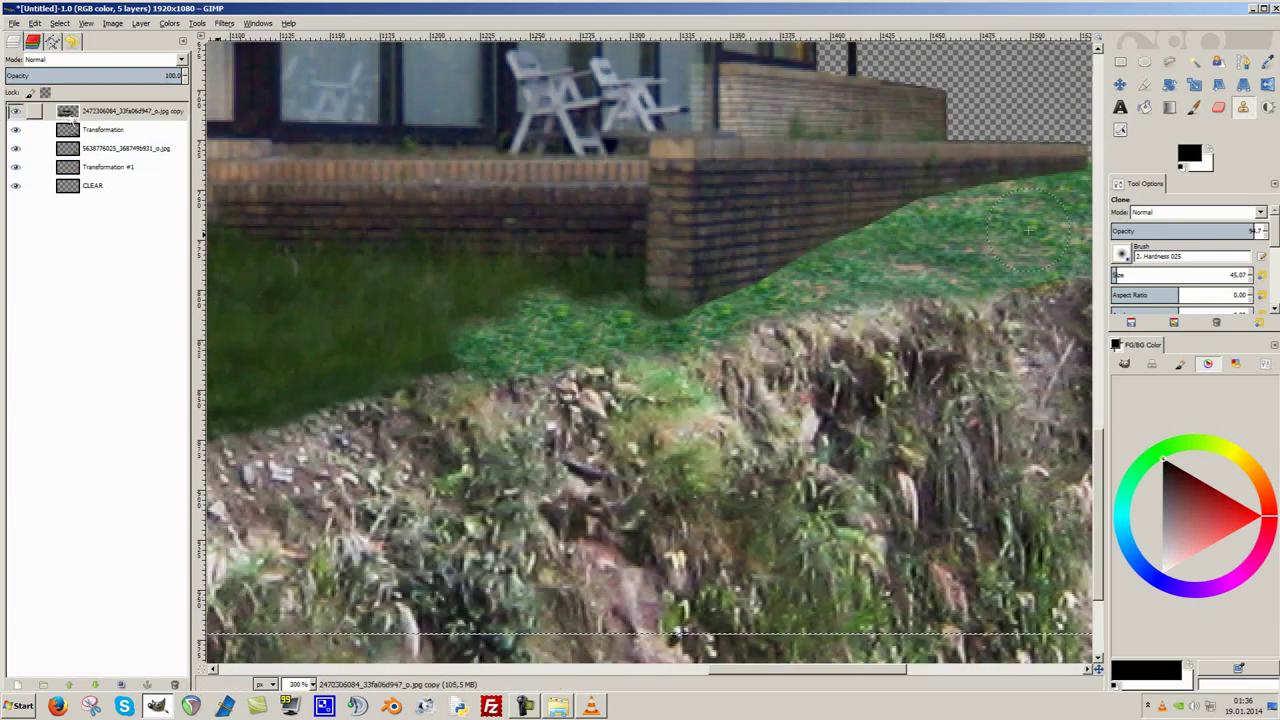
{"action": "key", "text": "shift+e"}
{"action": "scroll", "coordinate": [650, 350], "scroll_direction": "down", "scroll_amount": 3}
{"action": "scroll", "coordinate": [650, 350], "scroll_direction": "up", "scroll_amount": 2}
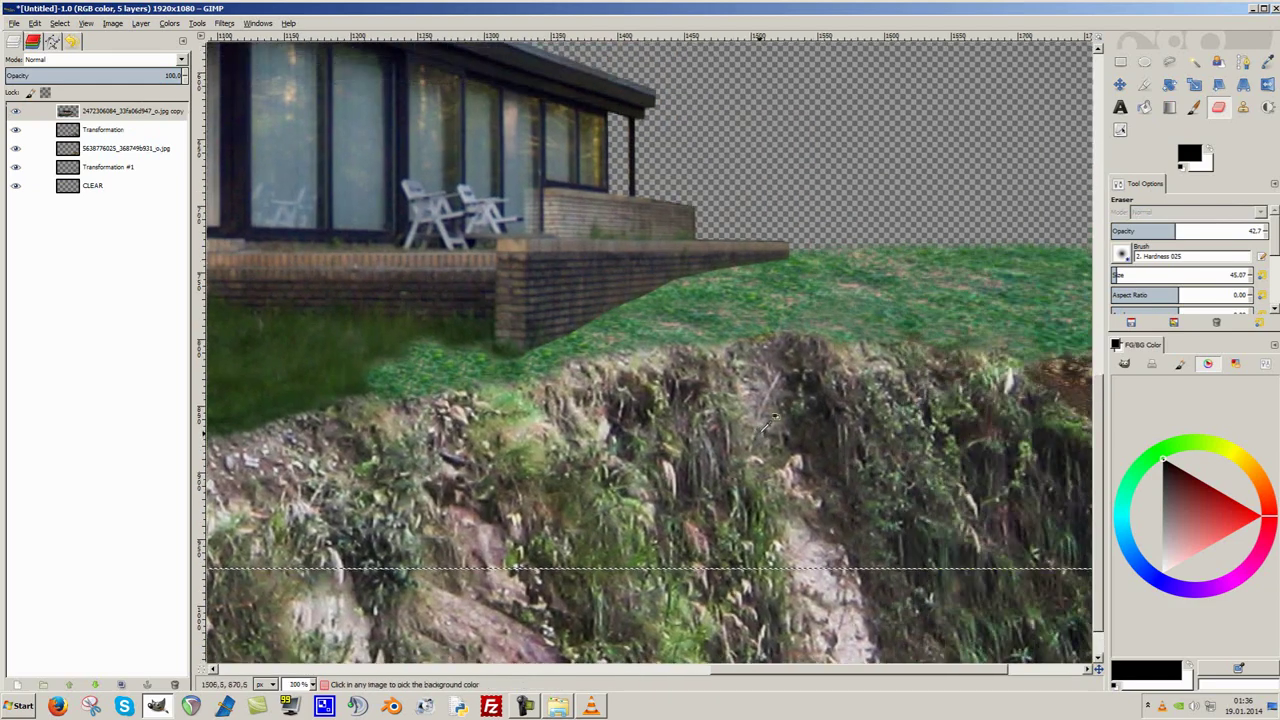
{"action": "scroll", "coordinate": [650, 350], "scroll_direction": "down", "scroll_amount": 3}
{"action": "left_click", "coordinate": [13, 170]}
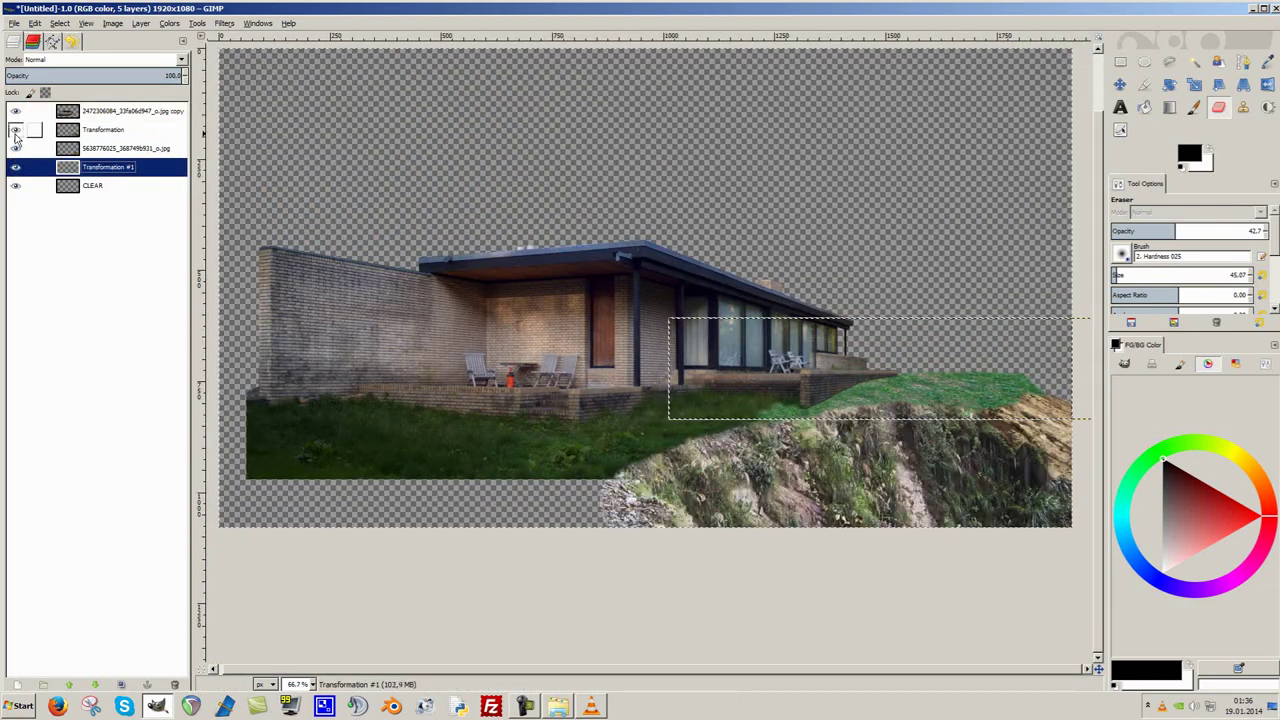
Toggle the layer's visibility to check its coverage, then select the Transformation #1 grass layer.
{"action": "left_click", "coordinate": [15, 167]}
{"action": "left_click", "coordinate": [15, 167]}
{"action": "scroll", "coordinate": [815, 397], "scroll_direction": "down", "scroll_amount": 1}
{"action": "scroll", "coordinate": [815, 397], "scroll_direction": "up", "scroll_amount": 1}
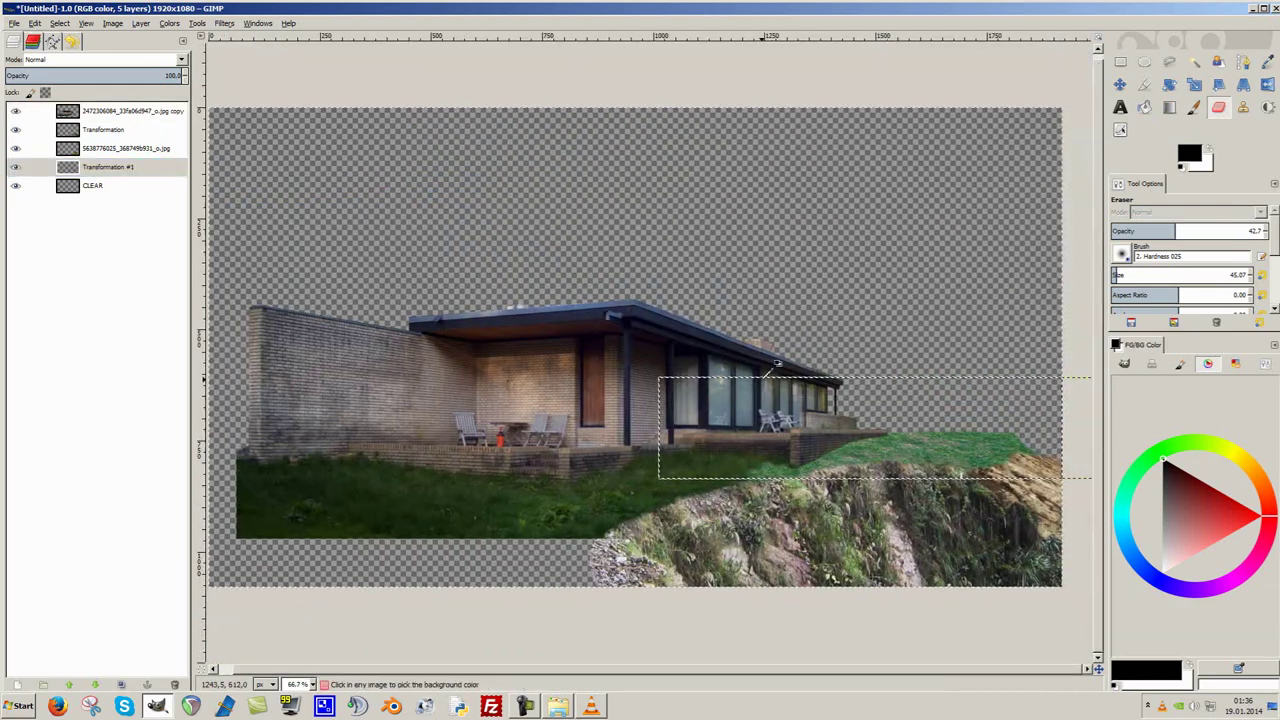
{"action": "left_click", "coordinate": [110, 167]}
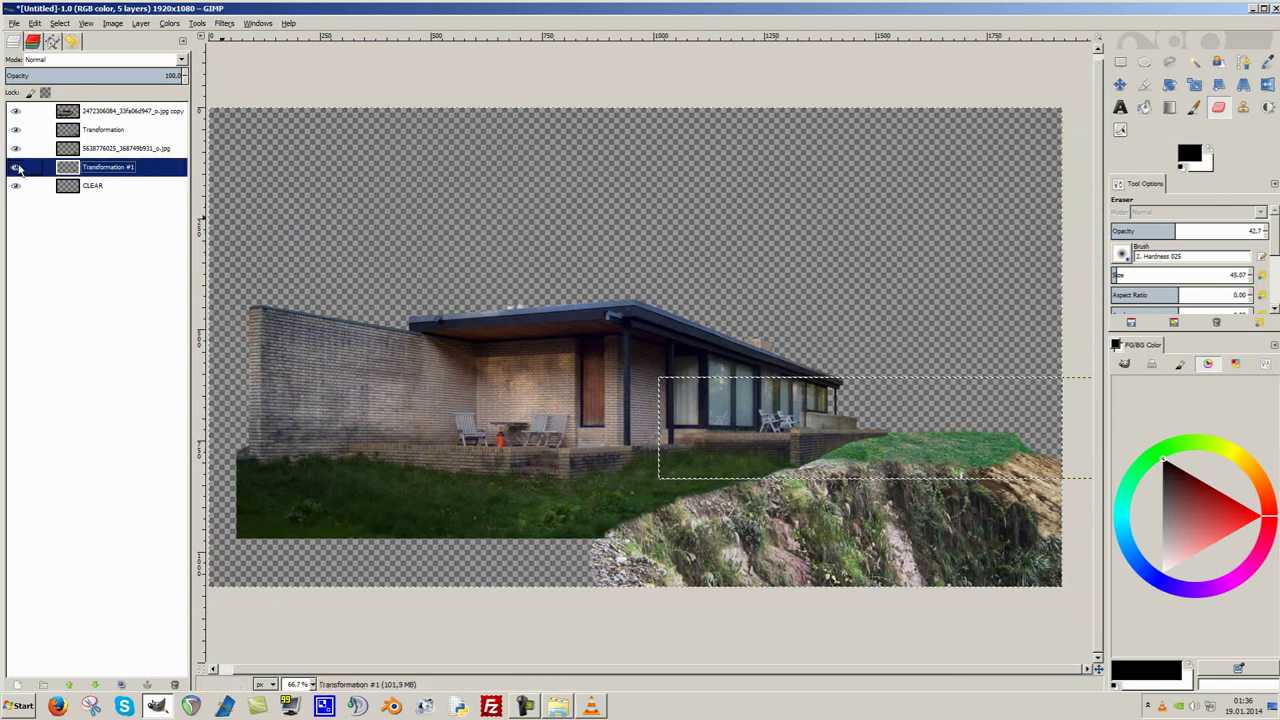
{"action": "scroll", "coordinate": [679, 401], "scroll_direction": "up", "scroll_amount": 2}
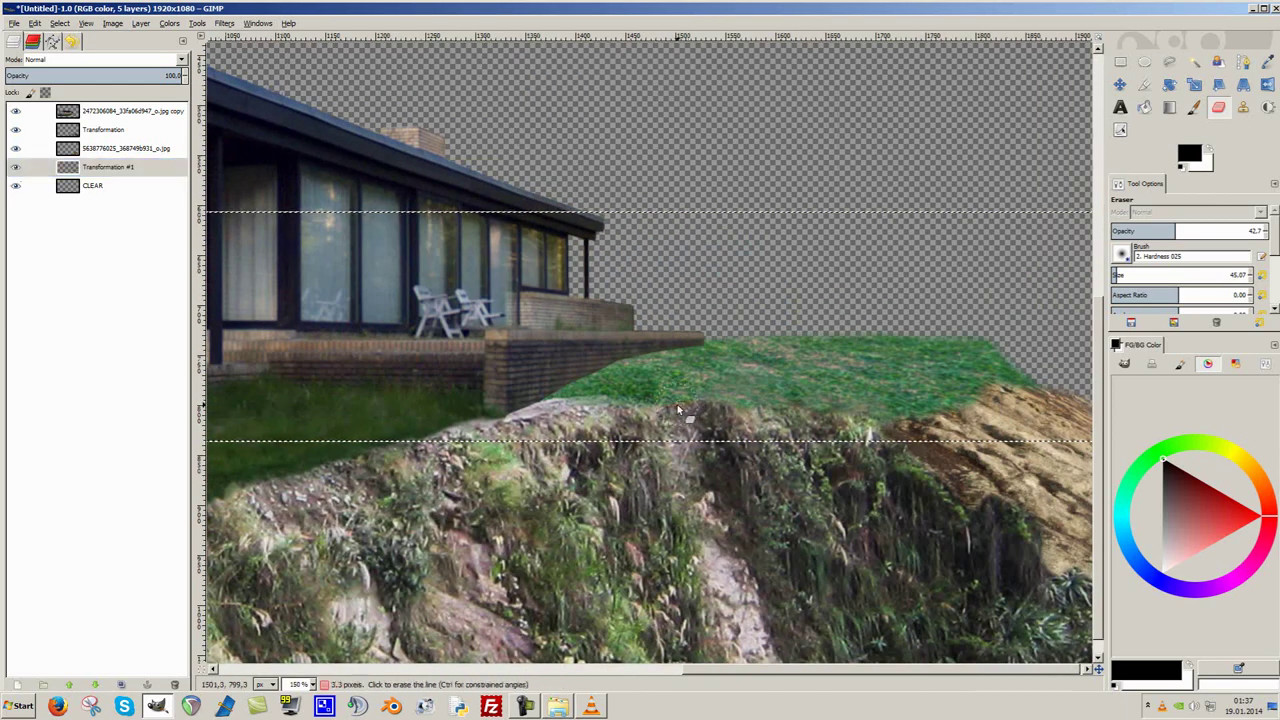
{"action": "scroll", "coordinate": [677, 404], "scroll_direction": "up", "scroll_amount": 1}
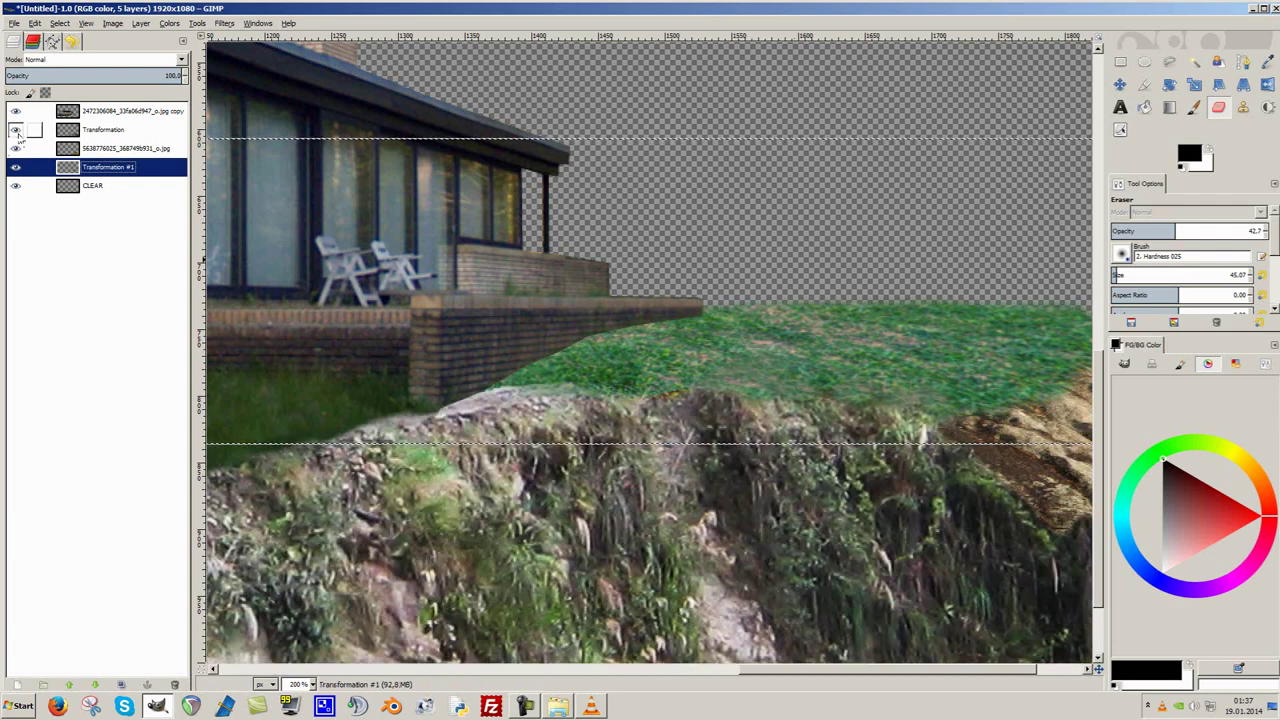
Erase the dirt above the dark bushes on the Transformation cliff layer.
{"action": "key", "text": "Page_Up"}
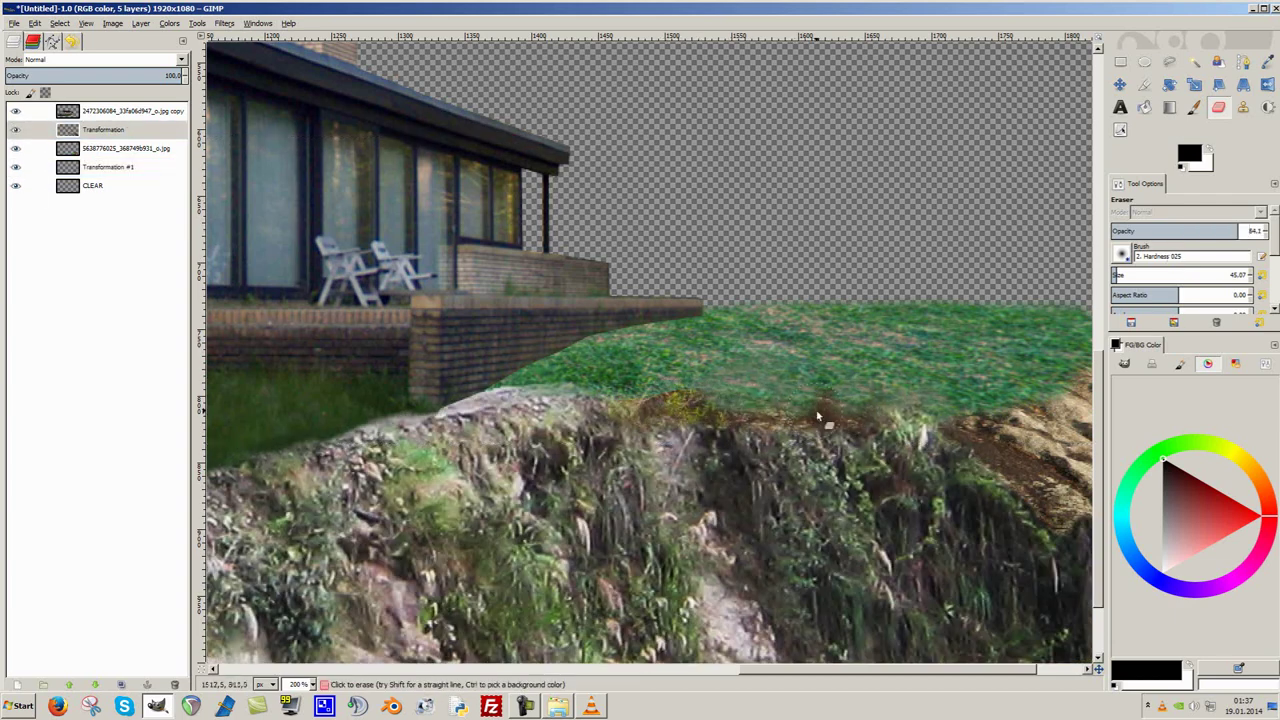
{"action": "scroll", "coordinate": [883, 440], "scroll_direction": "down", "scroll_amount": 2}
{"action": "scroll", "coordinate": [810, 398], "scroll_direction": "right", "scroll_amount": 3}
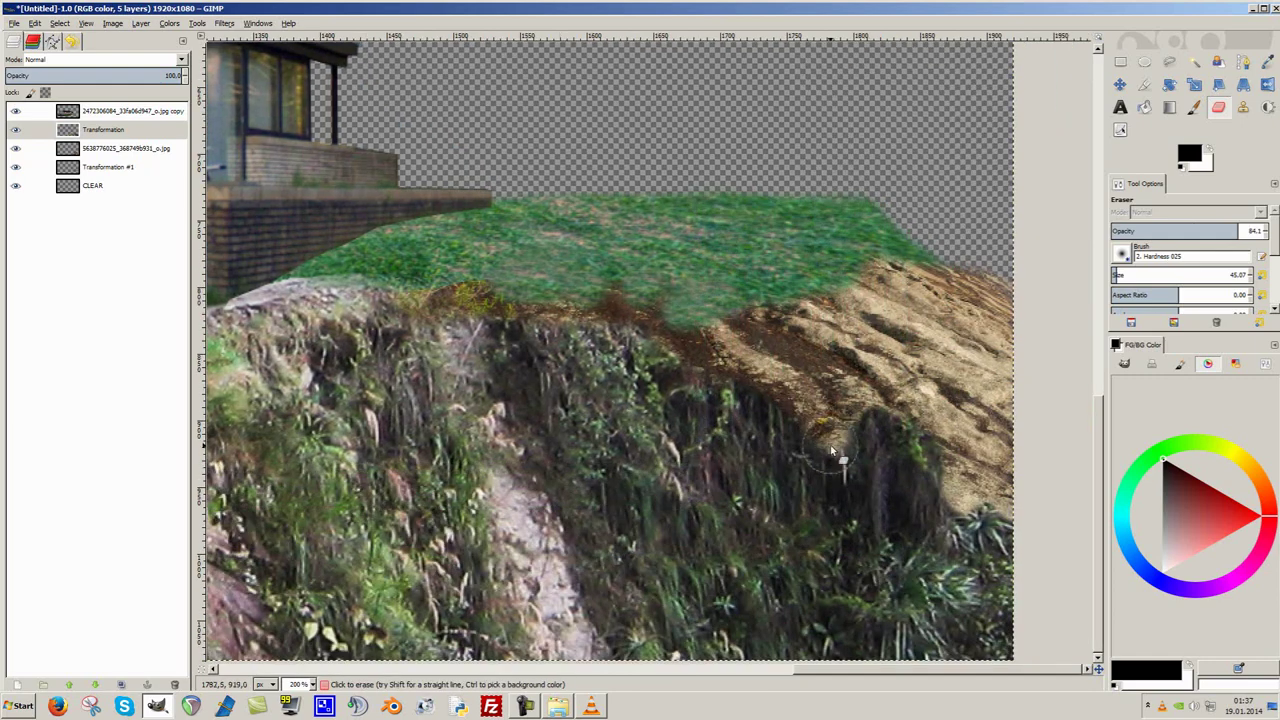
{"action": "scroll", "coordinate": [832, 452], "scroll_direction": "up", "scroll_amount": 2}
{"action": "scroll", "coordinate": [815, 420], "scroll_direction": "down", "scroll_amount": 2}
{"action": "scroll", "coordinate": [805, 395], "scroll_direction": "up", "scroll_amount": 2}
{"action": "scroll", "coordinate": [800, 380], "scroll_direction": "down", "scroll_amount": 1}
{"action": "left_click_drag", "start_coordinate": [801, 379], "coordinate": [831, 398]}
{"action": "scroll", "coordinate": [727, 347], "scroll_direction": "down", "scroll_amount": 1}
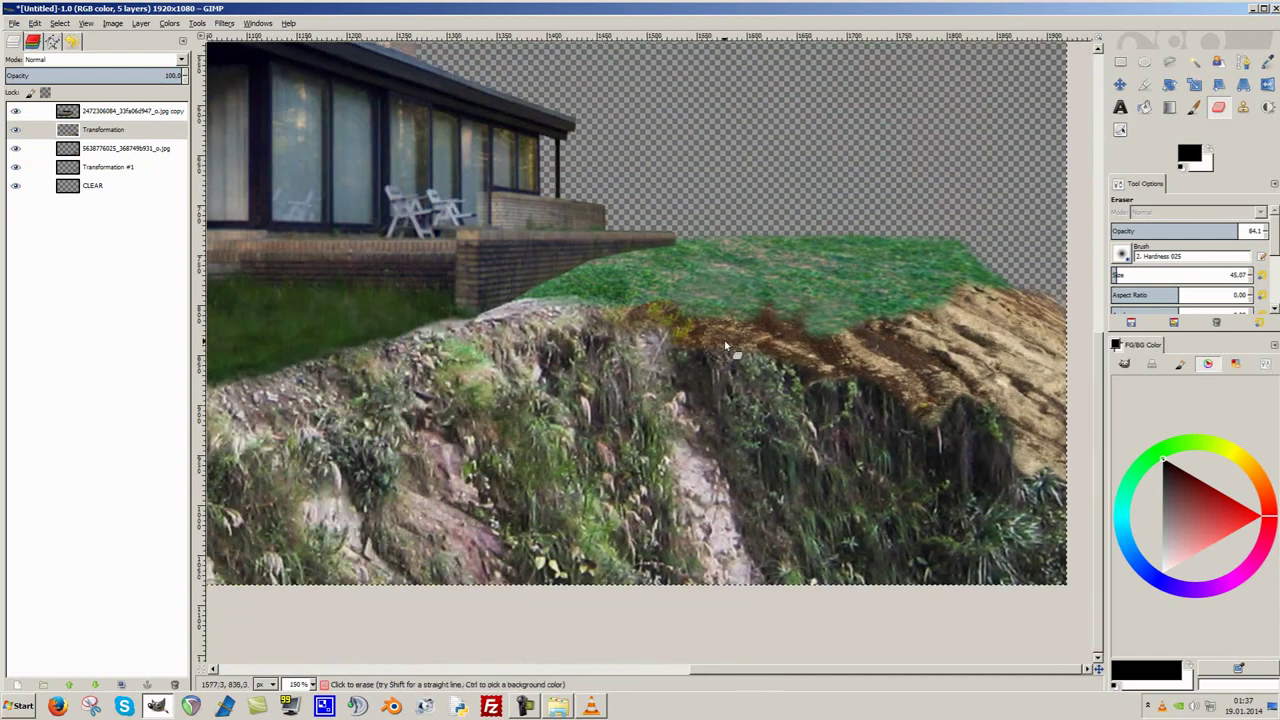
{"action": "scroll", "coordinate": [608, 322], "scroll_direction": "up", "scroll_amount": 1}
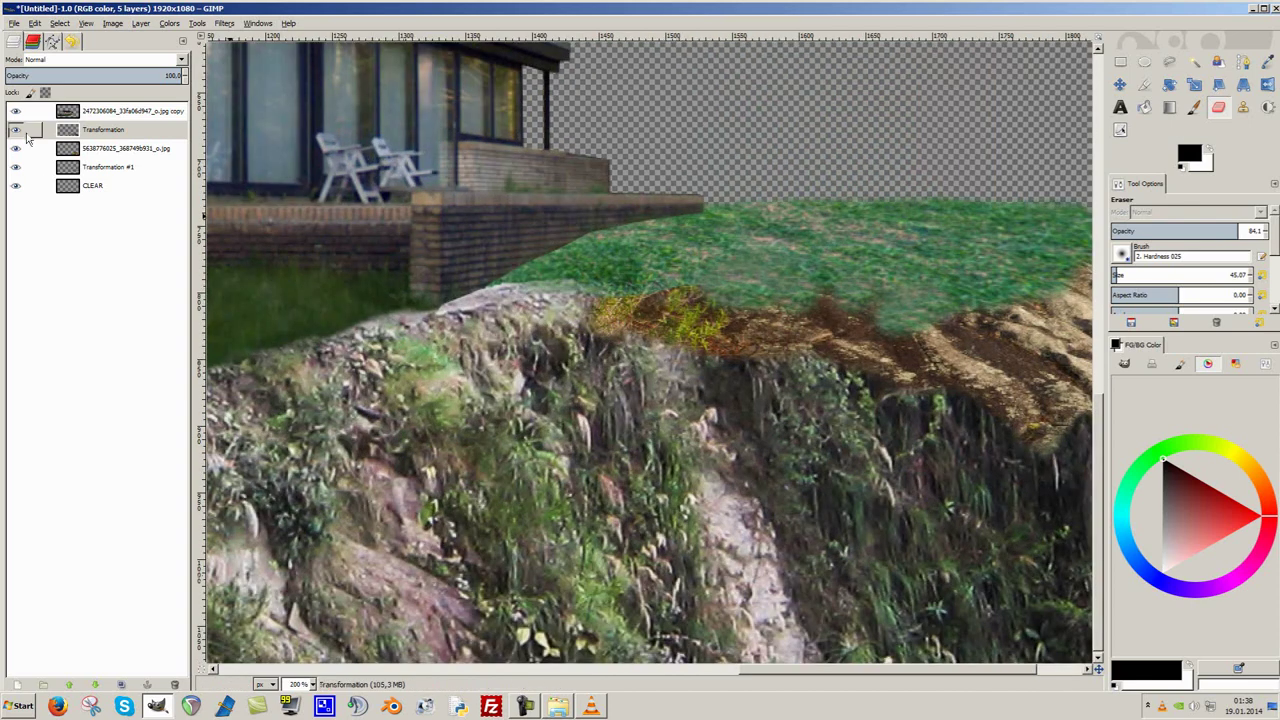
Clone the pale rock strip up toward the grass and switch to the Hardness 050 brush.
{"action": "key", "text": "c"}
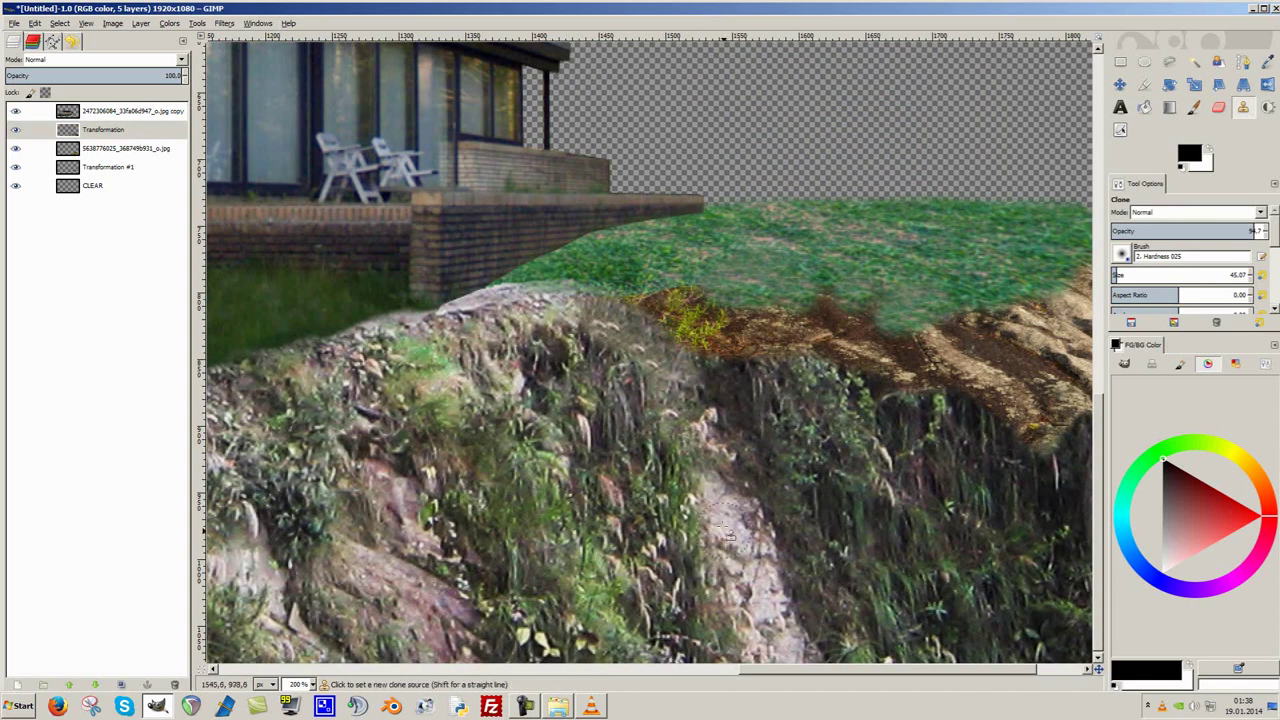
{"action": "left_click", "coordinate": [729, 535], "text": "ctrl"}
{"action": "left_click_drag", "start_coordinate": [712, 472], "coordinate": [673, 393]}
{"action": "left_click", "coordinate": [1122, 256]}
{"action": "left_click", "coordinate": [1150, 300]}
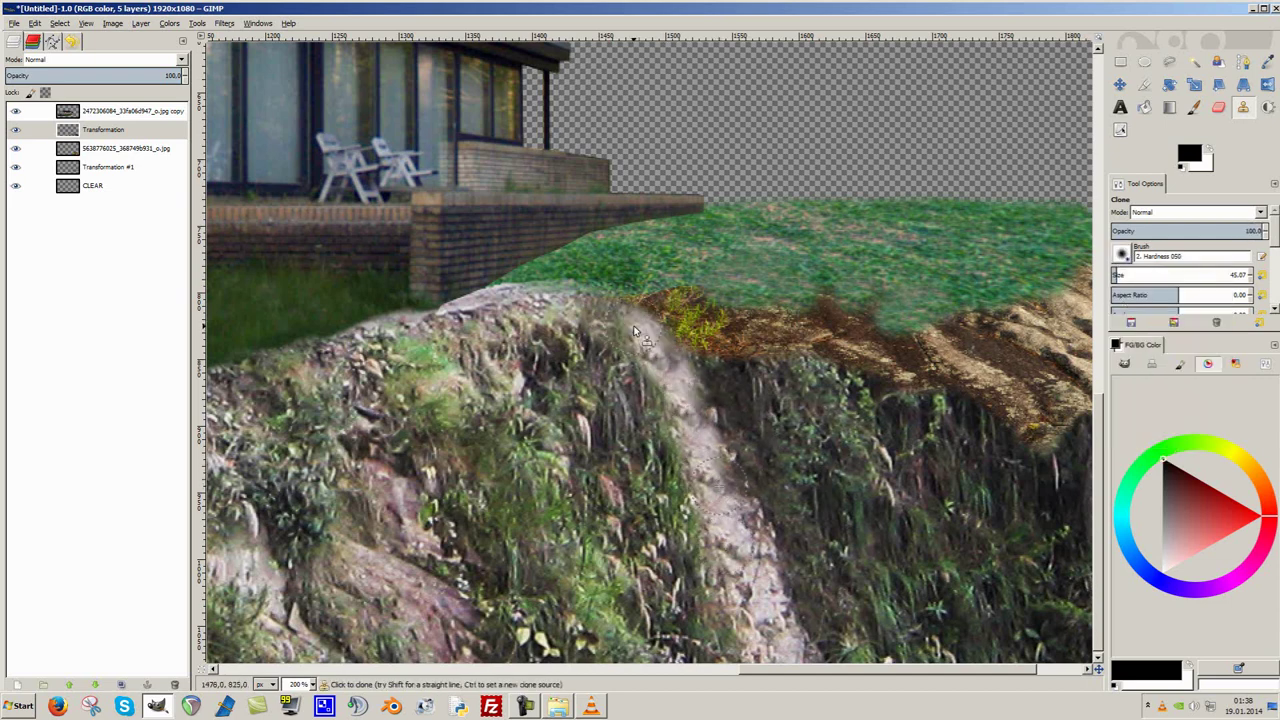
Scroll around the slope edge to inspect the cloned gravel seam.
{"action": "scroll", "coordinate": [633, 330], "scroll_direction": "down", "scroll_amount": 3}
{"action": "scroll", "coordinate": [600, 232], "scroll_direction": "up", "scroll_amount": 3}
{"action": "scroll", "coordinate": [797, 483], "scroll_direction": "down", "scroll_amount": 1}
{"action": "scroll", "coordinate": [797, 483], "scroll_direction": "up", "scroll_amount": 1}
{"action": "scroll", "coordinate": [592, 291], "scroll_direction": "up", "scroll_amount": 1}
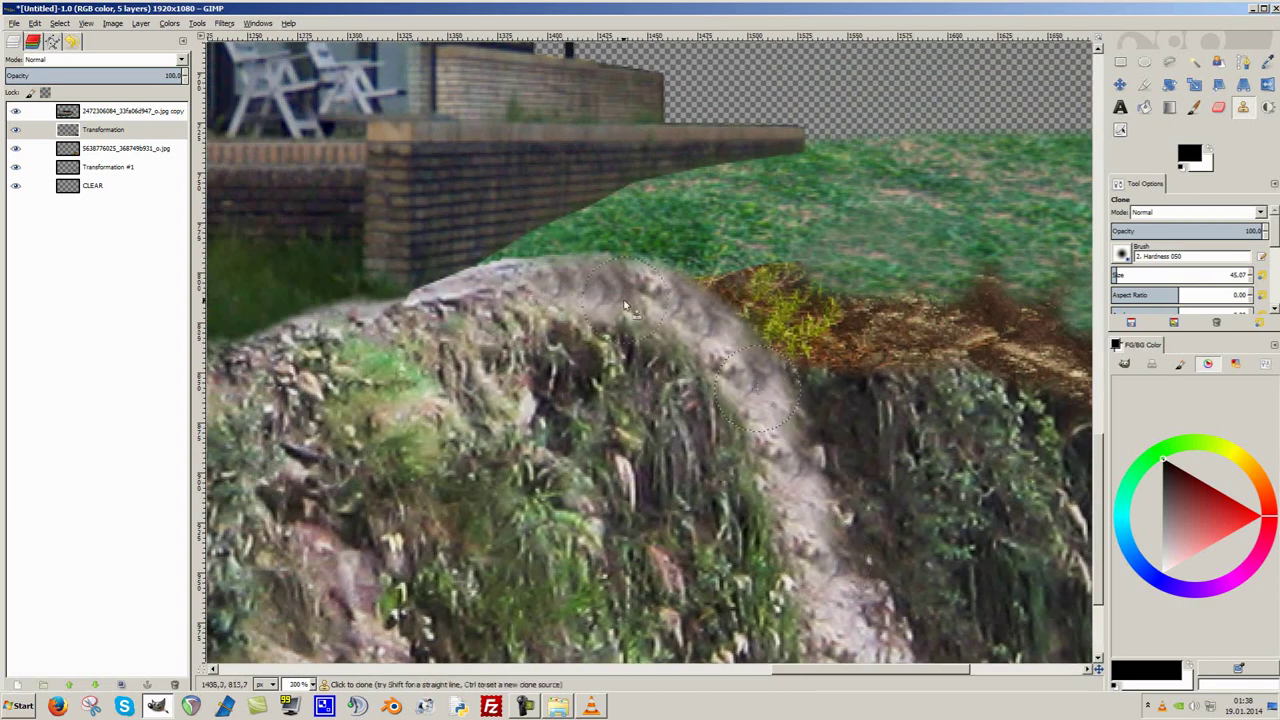
{"action": "scroll", "coordinate": [585, 288], "scroll_direction": "down", "scroll_amount": 1}
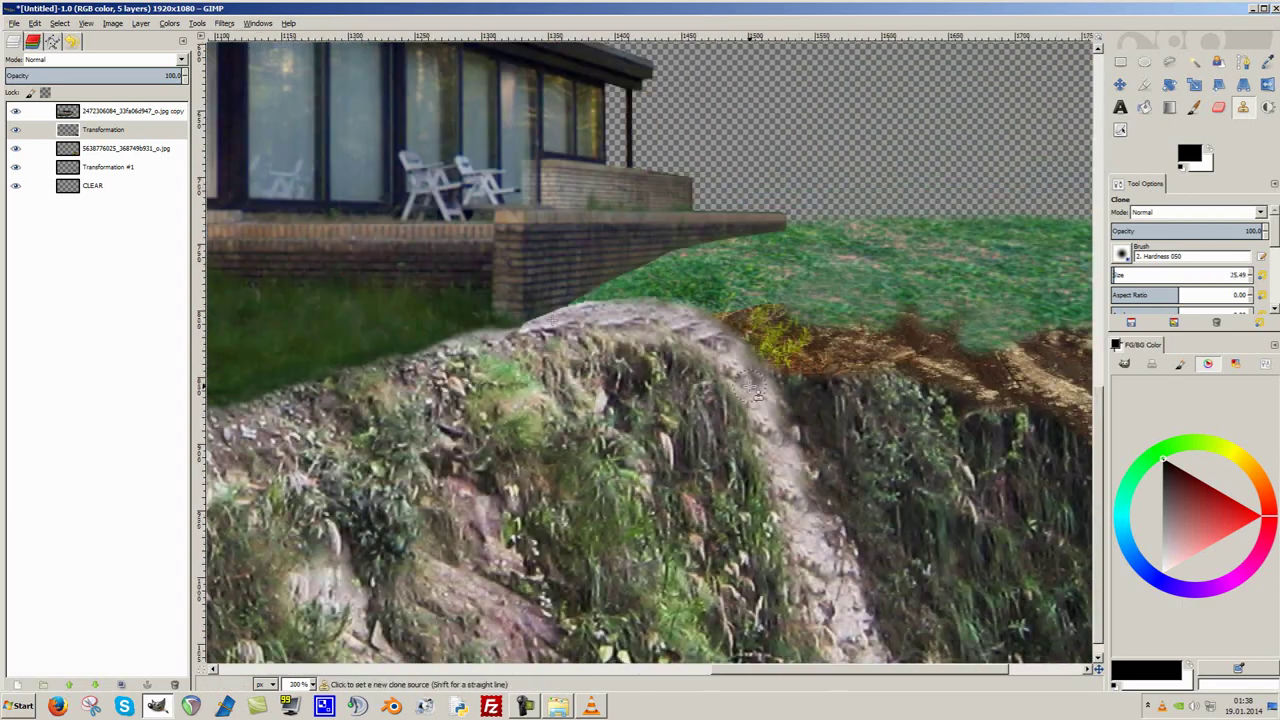
{"action": "scroll", "coordinate": [700, 350], "scroll_direction": "down", "scroll_amount": 2}
{"action": "scroll", "coordinate": [800, 390], "scroll_direction": "up", "scroll_amount": 1}
{"action": "scroll", "coordinate": [824, 400], "scroll_direction": "down", "scroll_amount": 1}
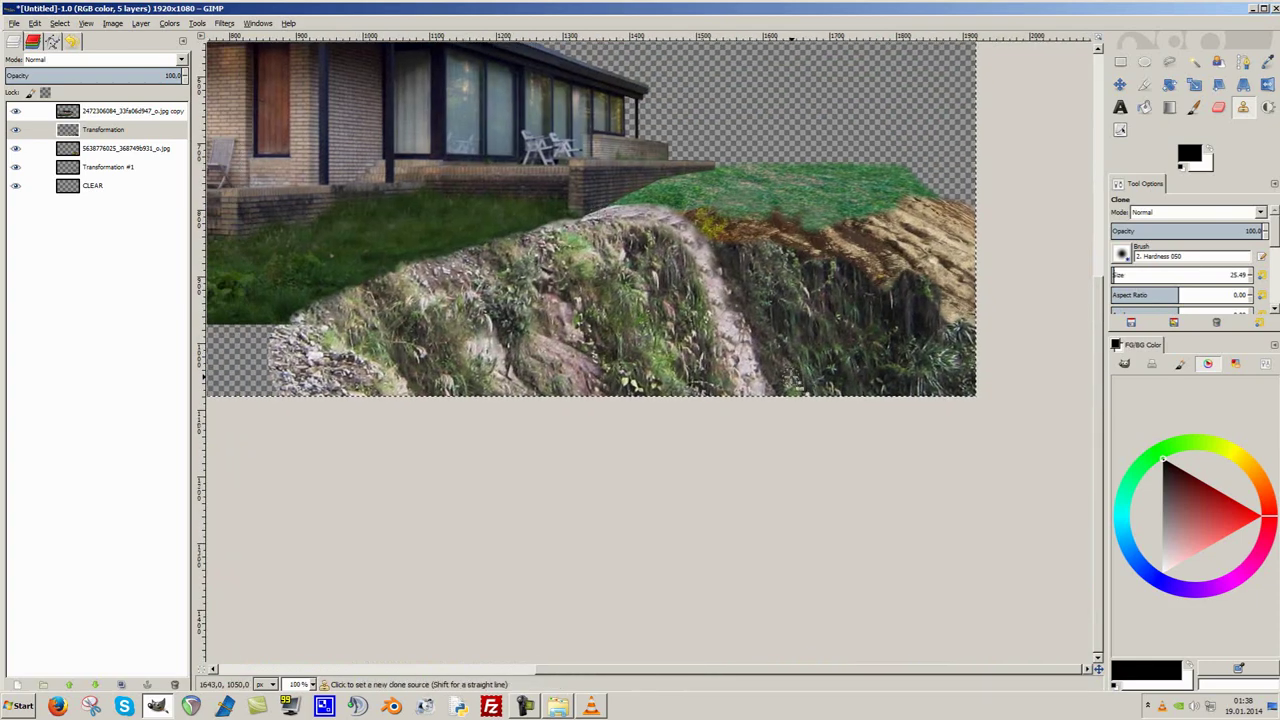
{"action": "scroll", "coordinate": [730, 372], "scroll_direction": "up", "scroll_amount": 3}
{"action": "scroll", "coordinate": [607, 362], "scroll_direction": "down", "scroll_amount": 1}
{"action": "scroll", "coordinate": [595, 339], "scroll_direction": "up", "scroll_amount": 2}
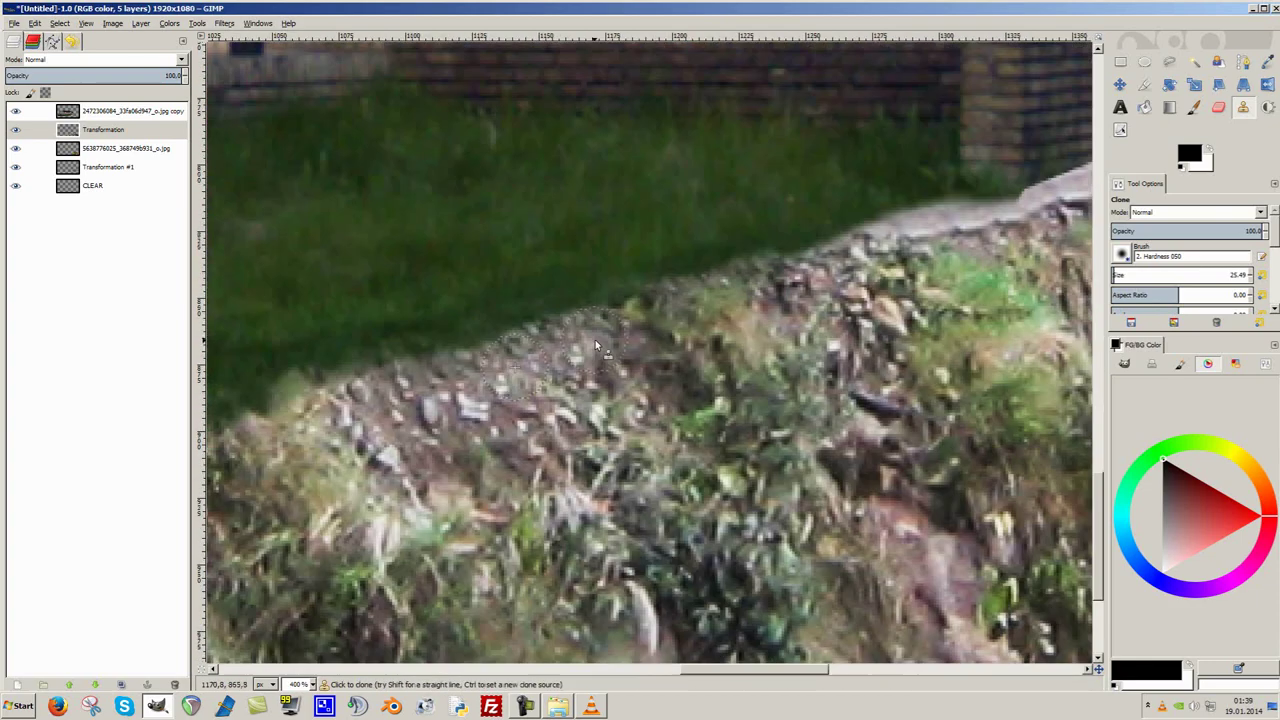
{"action": "scroll", "coordinate": [714, 342], "scroll_direction": "down", "scroll_amount": 1}
{"action": "scroll", "coordinate": [714, 342], "scroll_direction": "down", "scroll_amount": 1}
{"action": "scroll", "coordinate": [647, 333], "scroll_direction": "up", "scroll_amount": 1}
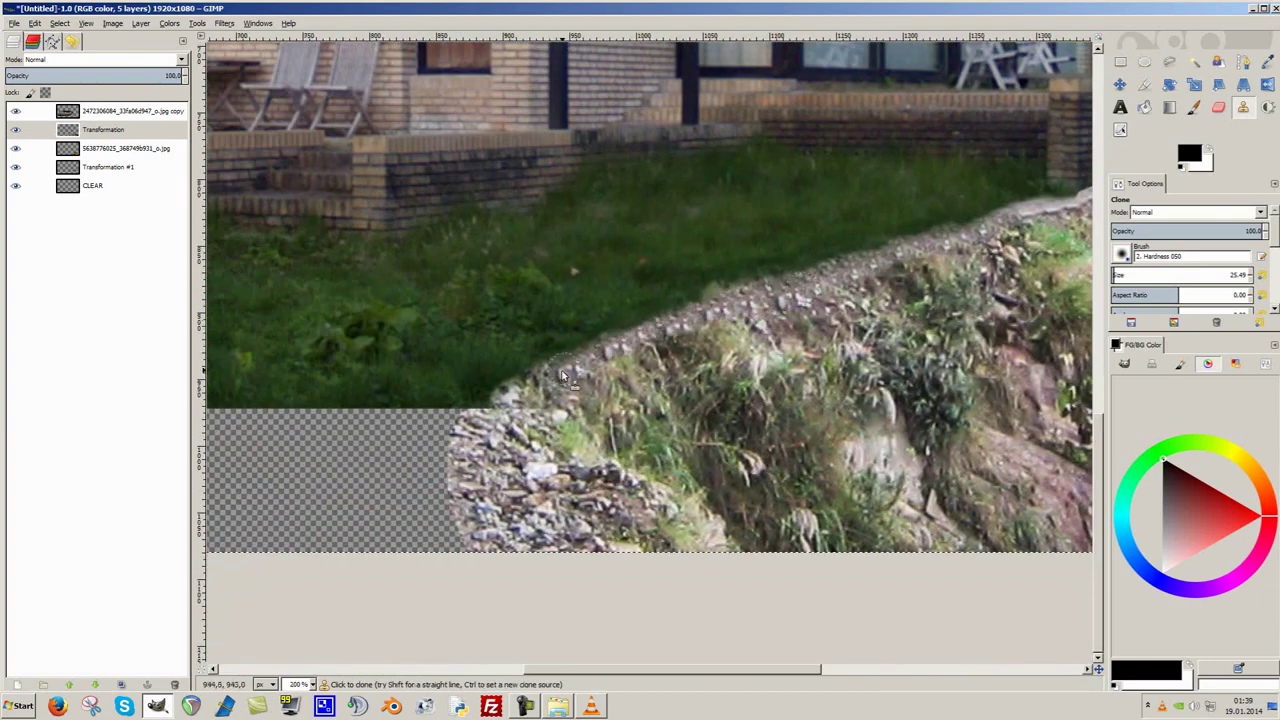
Briefly erase on the top copy layer, then resume cloning on the Transformation layer.
{"action": "key", "text": "shift+e"}
{"action": "key", "text": "Page_Up"}
{"action": "key", "text": "c"}
{"action": "key", "text": "Page_Down"}
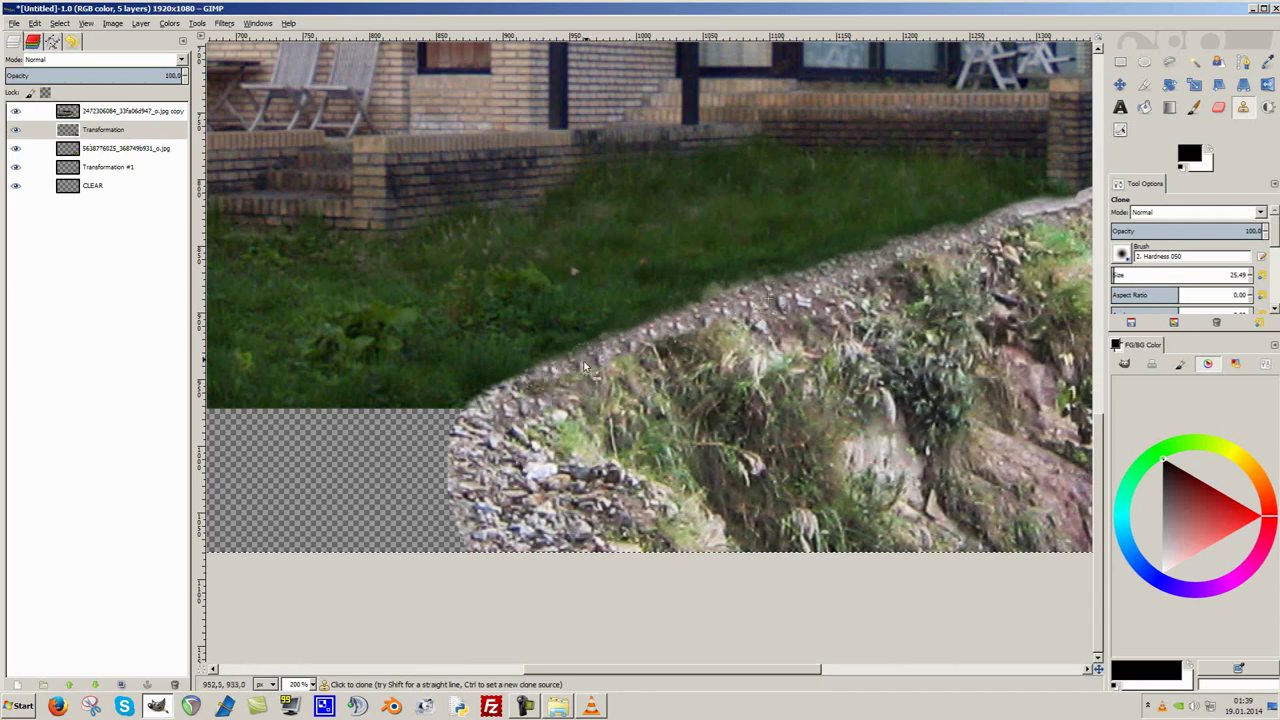
{"action": "scroll", "coordinate": [587, 368], "scroll_direction": "down", "scroll_amount": 4}
{"action": "scroll", "coordinate": [632, 314], "scroll_direction": "up", "scroll_amount": 4}
Clone rock texture into the lower-left transparent strip and blend it with the rocks.
{"action": "scroll", "coordinate": [474, 342], "scroll_direction": "down", "scroll_amount": 4}
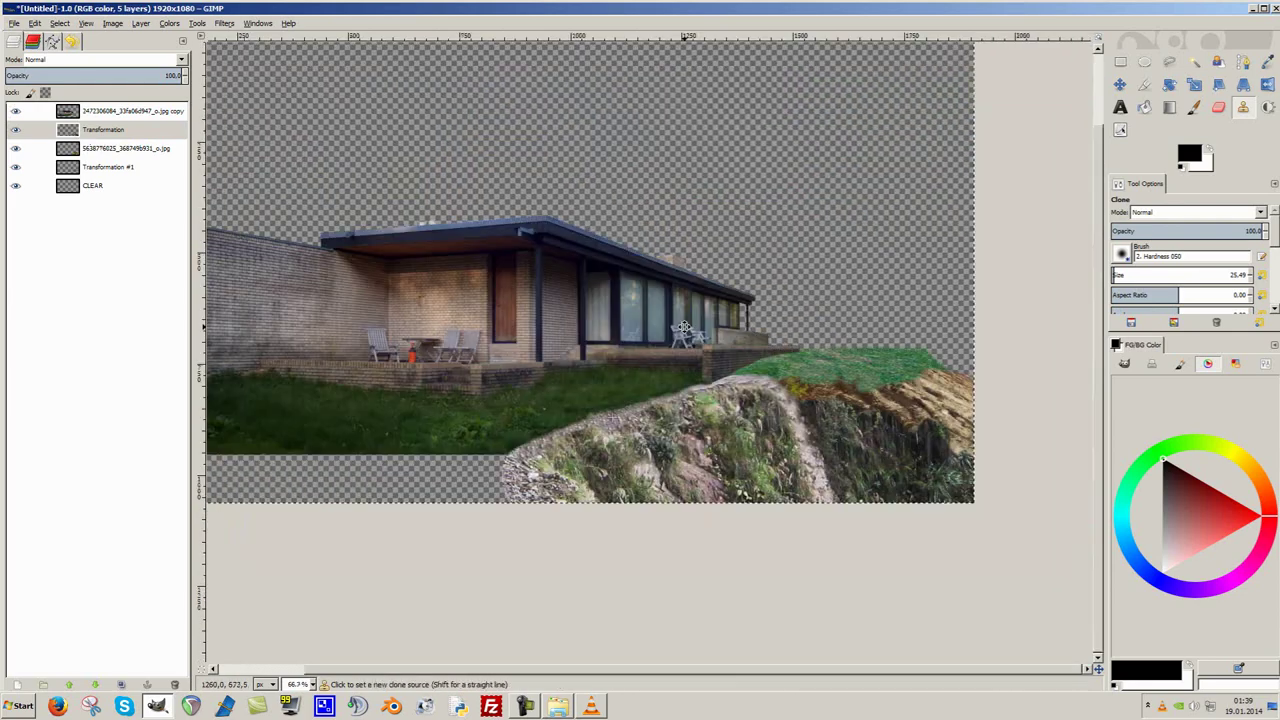
{"action": "scroll", "coordinate": [795, 445], "scroll_direction": "up", "scroll_amount": 3}
{"action": "scroll", "coordinate": [795, 445], "scroll_direction": "up", "scroll_amount": 1}
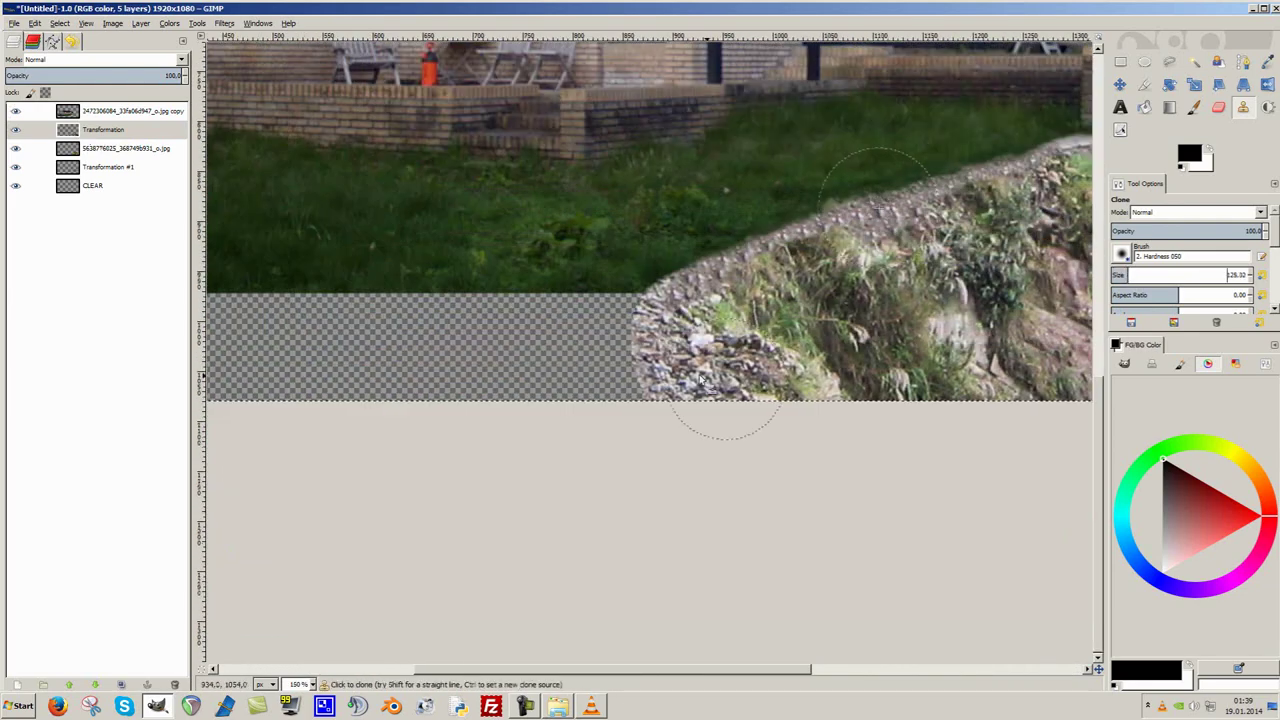
{"action": "mouse_move", "coordinate": [697, 385]}
{"action": "left_mouse_down"}
{"action": "mouse_move", "coordinate": [490, 352]}
{"action": "mouse_move", "coordinate": [533, 291]}
{"action": "left_mouse_up"}
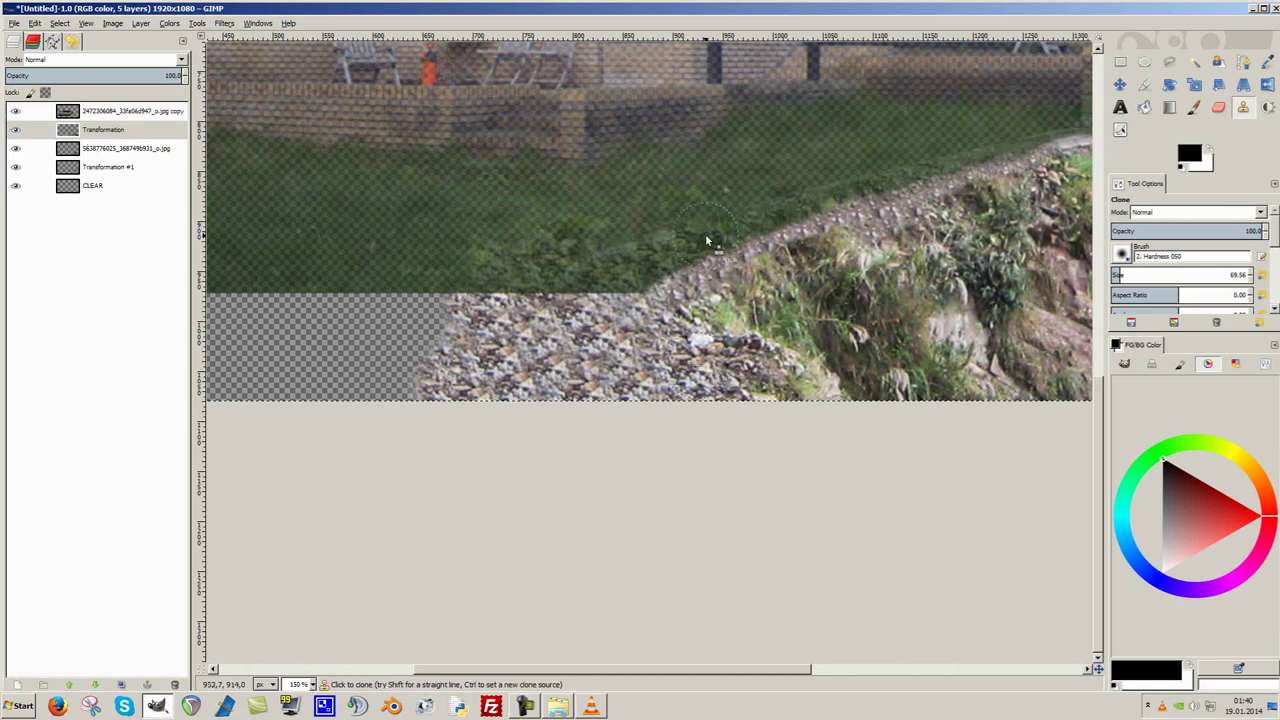
{"action": "scroll", "coordinate": [453, 271], "scroll_direction": "down", "scroll_amount": 1}
{"action": "left_click_drag", "start_coordinate": [512, 362], "coordinate": [400, 366]}
{"action": "scroll", "coordinate": [720, 332], "scroll_direction": "up", "scroll_amount": 2}
{"action": "mouse_move", "coordinate": [770, 248]}
{"action": "left_mouse_down"}
{"action": "mouse_move", "coordinate": [708, 372]}
{"action": "mouse_move", "coordinate": [770, 250]}
{"action": "left_mouse_up"}
{"action": "scroll", "coordinate": [705, 423], "scroll_direction": "down", "scroll_amount": 1}
{"action": "scroll", "coordinate": [752, 350], "scroll_direction": "down", "scroll_amount": 1}
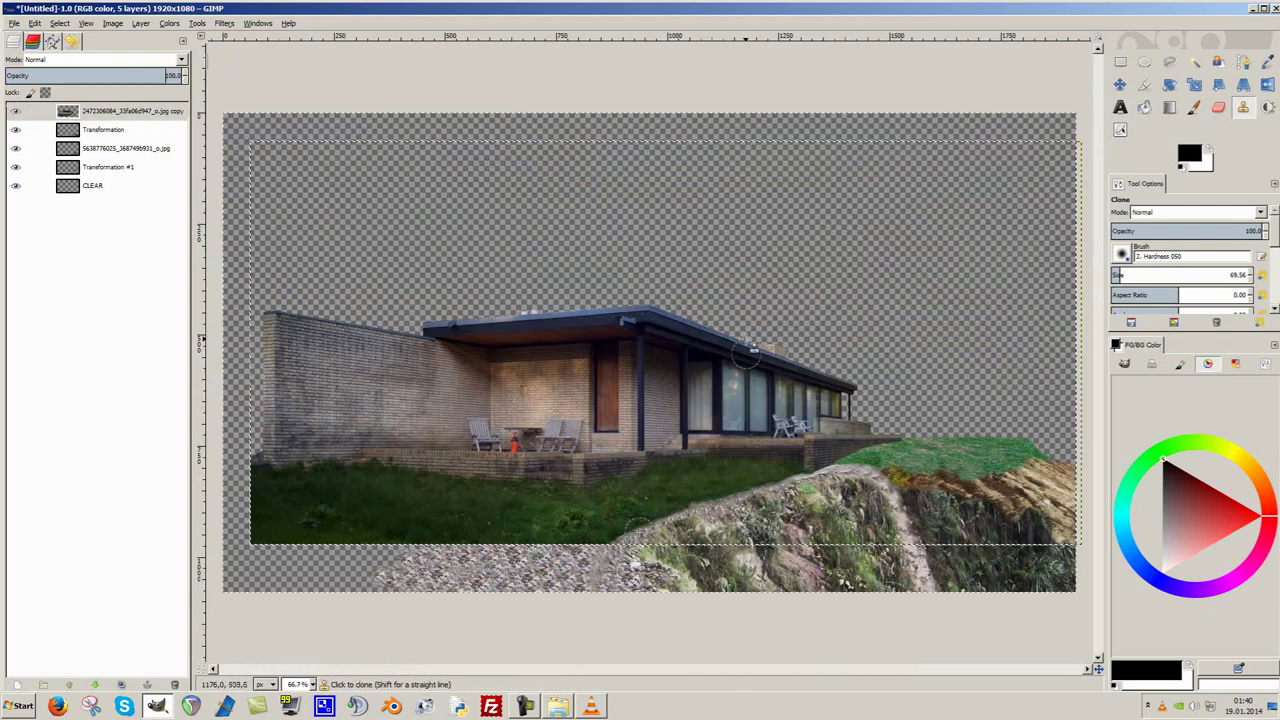
{"action": "scroll", "coordinate": [650, 472], "scroll_direction": "up", "scroll_amount": 2}
Set the Eraser on the top copy layer to a softer Hardness 025 brush at about 68% opacity.
{"action": "key", "text": "Page_Down"}
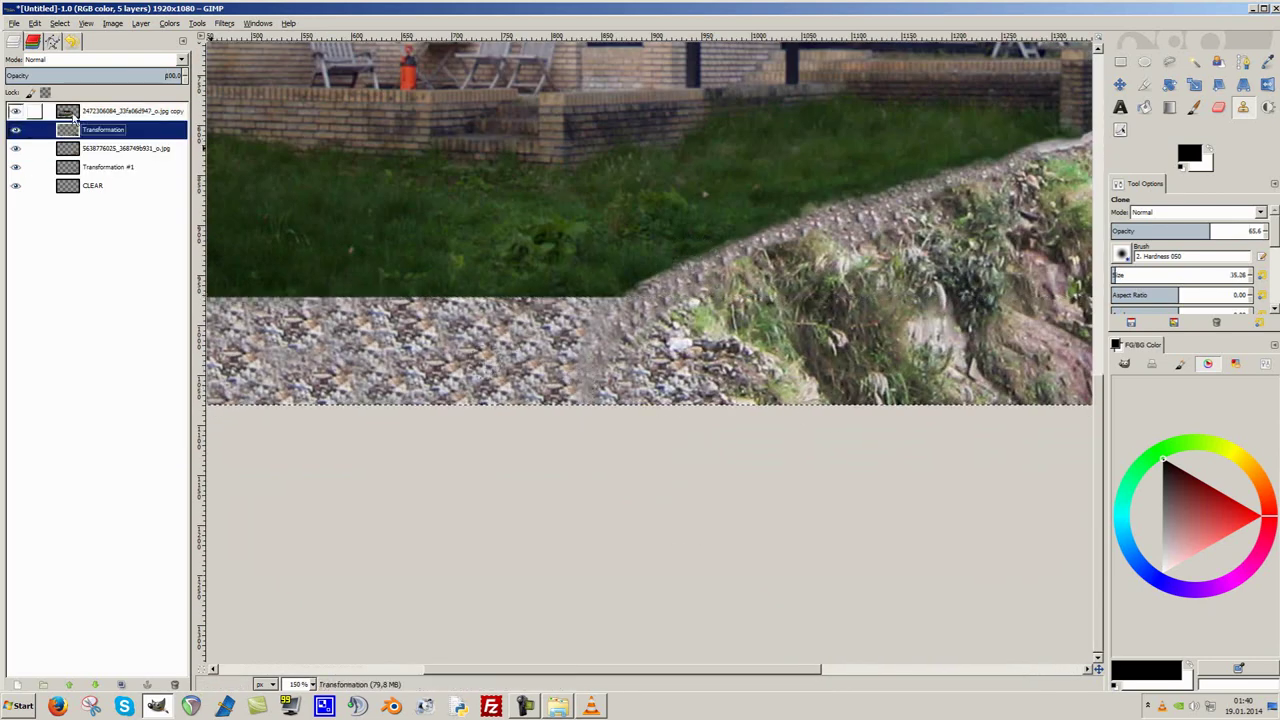
{"action": "scroll", "coordinate": [730, 410], "scroll_direction": "down", "scroll_amount": 2}
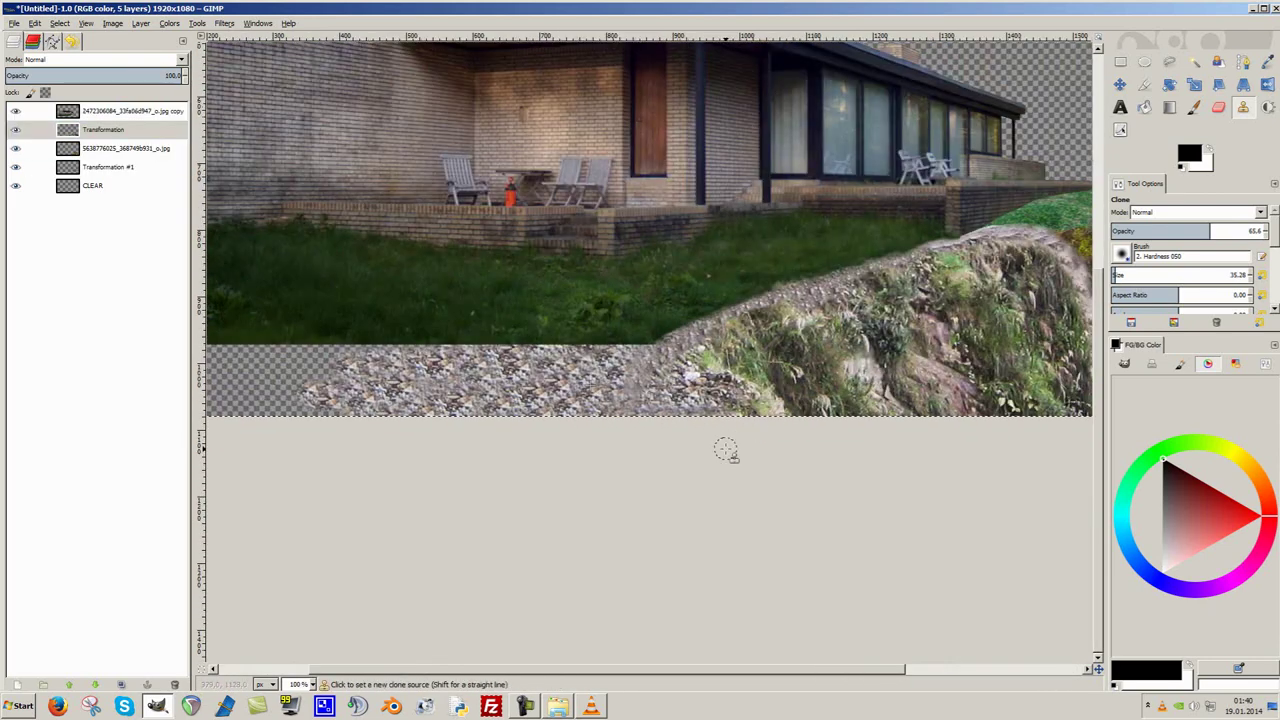
{"action": "scroll", "coordinate": [723, 449], "scroll_direction": "up", "scroll_amount": 2}
{"action": "key", "text": "shift+e"}
{"action": "key", "text": "Page_Up"}
{"action": "left_click", "coordinate": [1136, 256]}
{"action": "left_click", "coordinate": [1214, 231]}
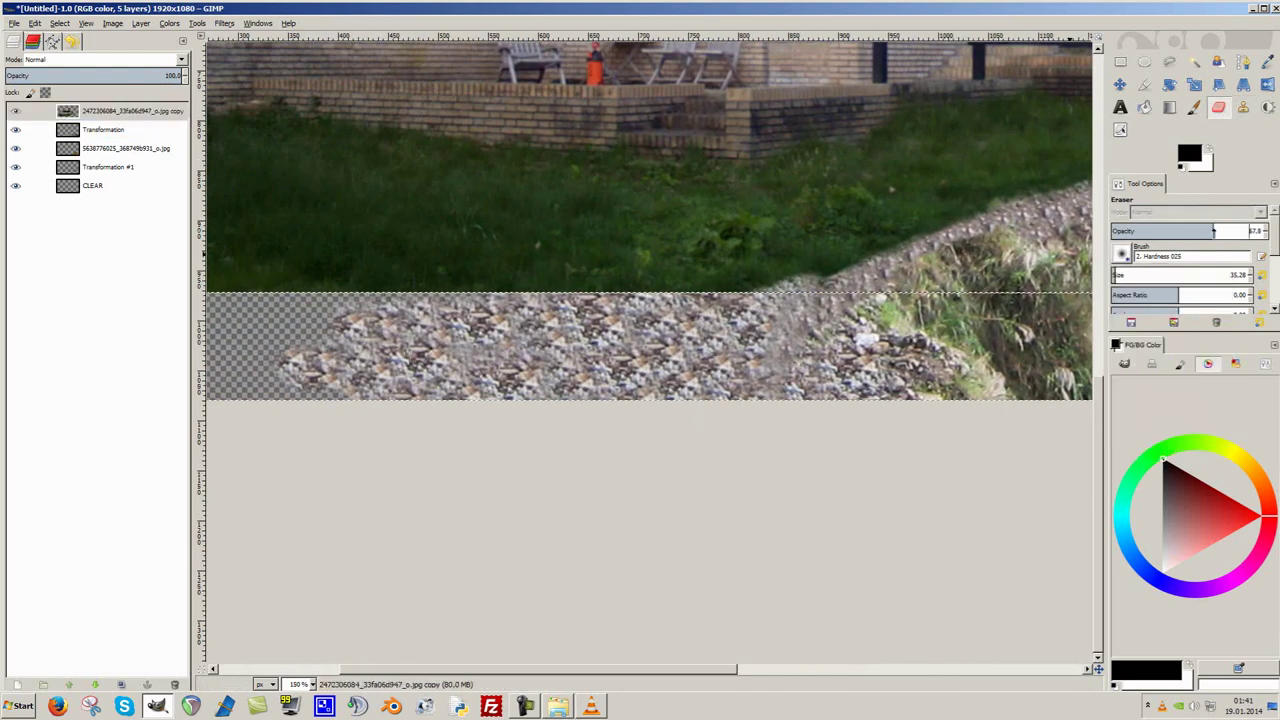
{"action": "scroll", "coordinate": [517, 297], "scroll_direction": "up", "scroll_amount": 1}
{"action": "scroll", "coordinate": [560, 318], "scroll_direction": "left", "scroll_amount": 2}
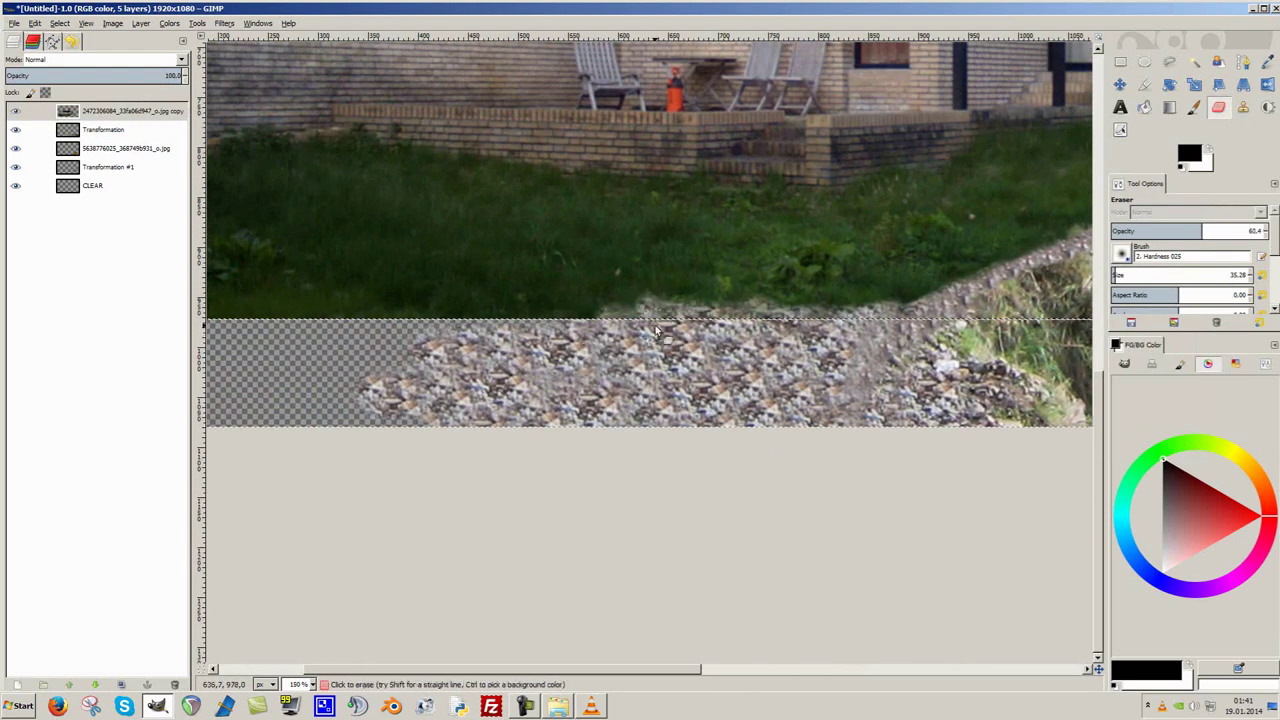
{"action": "scroll", "coordinate": [936, 302], "scroll_direction": "down", "scroll_amount": 2}
{"action": "scroll", "coordinate": [850, 360], "scroll_direction": "up", "scroll_amount": 2}
{"action": "scroll", "coordinate": [749, 429], "scroll_direction": "down", "scroll_amount": 1}
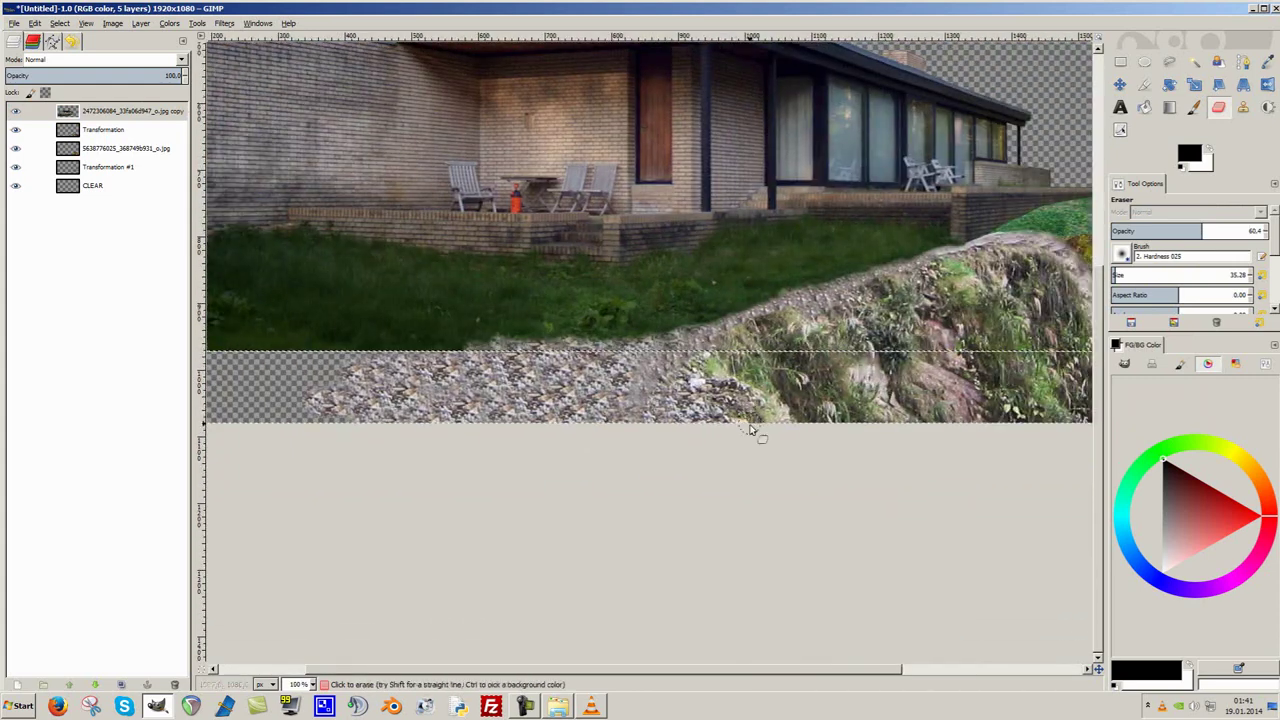
{"action": "scroll", "coordinate": [740, 350], "scroll_direction": "up", "scroll_amount": 1}
Return to the Clone tool on the Transformation layer, then isolate the cliff photo layer.
{"action": "key", "text": "c"}
{"action": "key", "text": "Page_Down"}
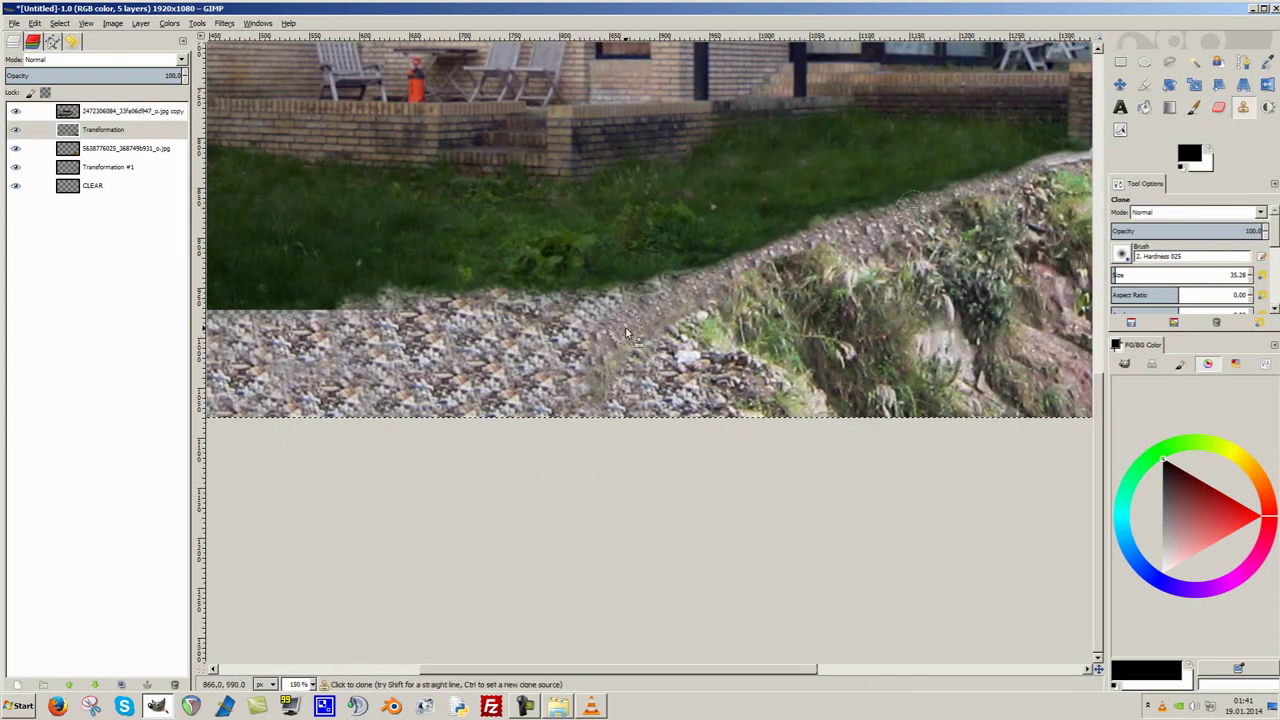
{"action": "scroll", "coordinate": [626, 333], "scroll_direction": "down", "scroll_amount": 2}
{"action": "scroll", "coordinate": [626, 333], "scroll_direction": "down", "scroll_amount": 1}
{"action": "scroll", "coordinate": [630, 300], "scroll_direction": "up", "scroll_amount": 1}
{"action": "scroll", "coordinate": [632, 280], "scroll_direction": "up", "scroll_amount": 2}
{"action": "key", "text": "Page_Down"}
{"action": "scroll", "coordinate": [700, 309], "scroll_direction": "up", "scroll_amount": 1}
Clone grassy rock over the green cliff-top patches and along the wall edge.
{"action": "scroll", "coordinate": [737, 326], "scroll_direction": "up", "scroll_amount": 1}
{"action": "mouse_move", "coordinate": [691, 290]}
{"action": "left_mouse_down"}
{"action": "mouse_move", "coordinate": [511, 180]}
{"action": "mouse_move", "coordinate": [564, 204]}
{"action": "mouse_move", "coordinate": [880, 260]}
{"action": "mouse_move", "coordinate": [775, 221]}
{"action": "mouse_move", "coordinate": [745, 164]}
{"action": "mouse_move", "coordinate": [850, 200]}
{"action": "left_mouse_up"}
{"action": "scroll", "coordinate": [520, 280], "scroll_direction": "down", "scroll_amount": 1}
{"action": "scroll", "coordinate": [455, 275], "scroll_direction": "down", "scroll_amount": 1}
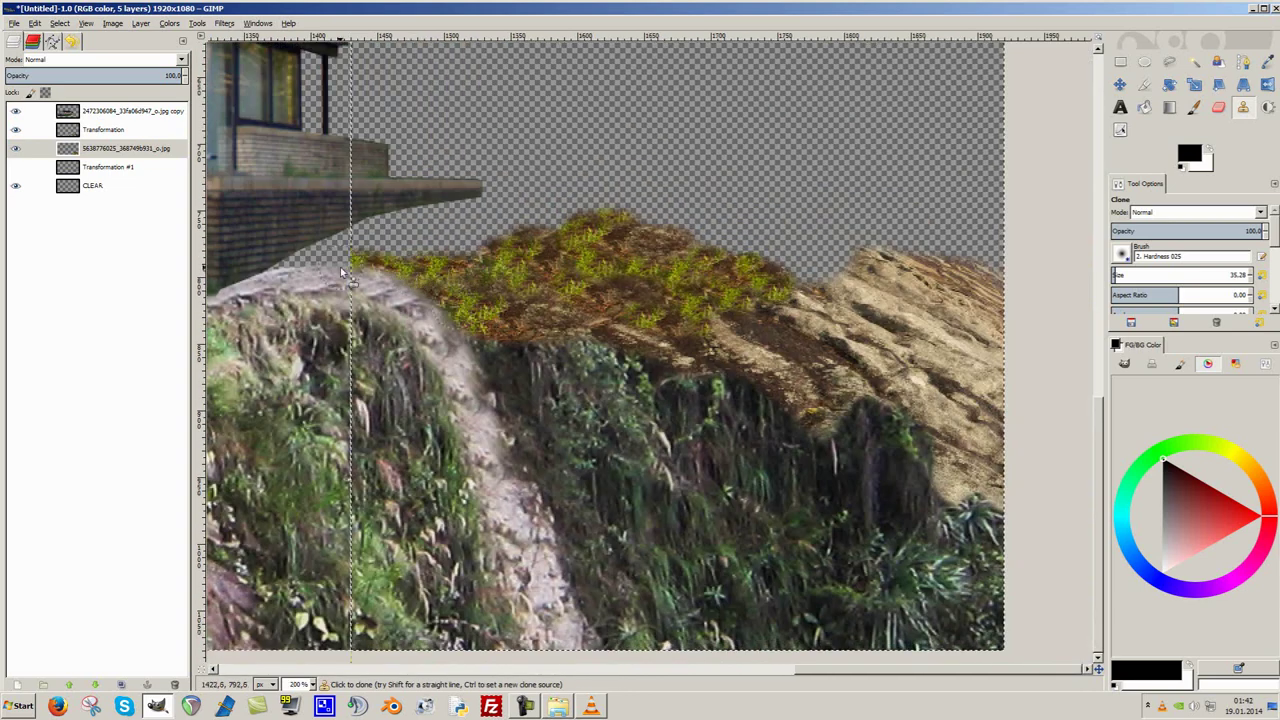
{"action": "scroll", "coordinate": [340, 267], "scroll_direction": "up", "scroll_amount": 1}
{"action": "mouse_move", "coordinate": [600, 278]}
{"action": "left_mouse_down"}
{"action": "mouse_move", "coordinate": [505, 280]}
{"action": "mouse_move", "coordinate": [486, 258]}
{"action": "mouse_move", "coordinate": [680, 215]}
{"action": "mouse_move", "coordinate": [696, 265]}
{"action": "left_mouse_up"}
Add a horizontal guide at the wall top and a vertical guide at the wall's end.
{"action": "key", "text": "m"}
{"action": "left_click_drag", "start_coordinate": [420, 37], "coordinate": [440, 333]}
{"action": "left_click_drag", "start_coordinate": [378, 226], "coordinate": [694, 340]}
{"action": "scroll", "coordinate": [700, 340], "scroll_direction": "down", "scroll_amount": 1}
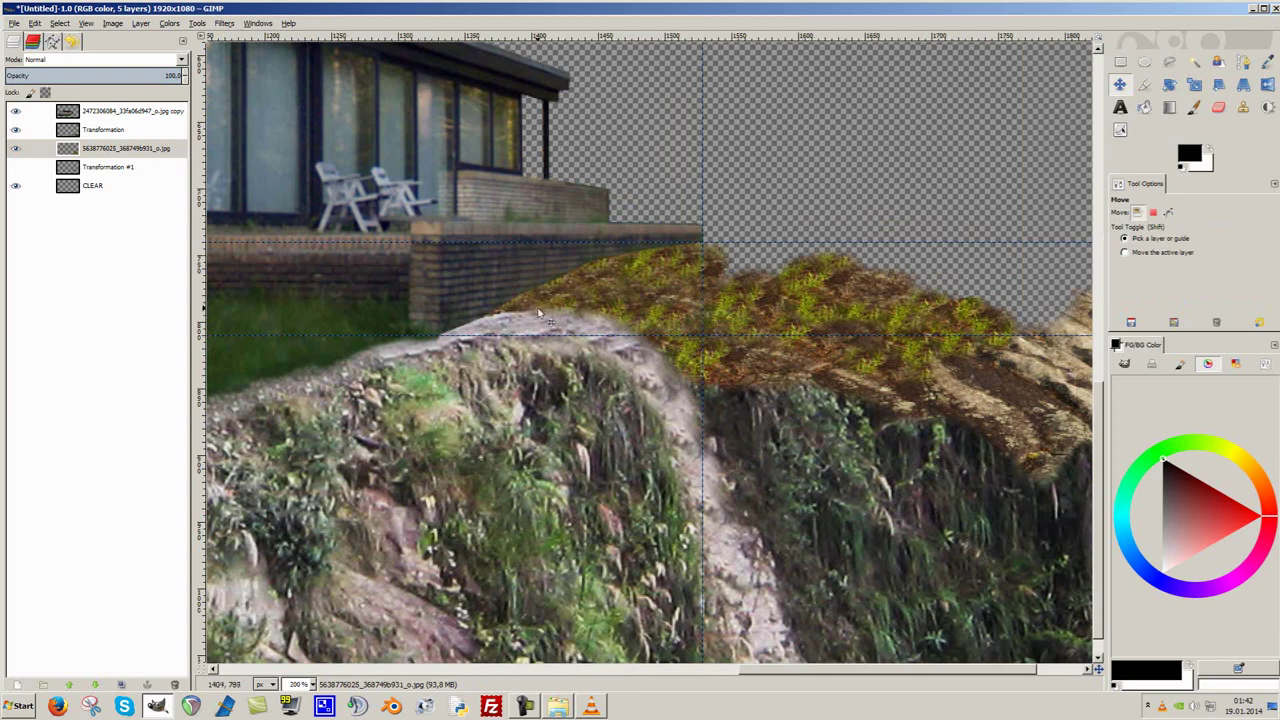
{"action": "scroll", "coordinate": [222, 155], "scroll_direction": "up", "scroll_amount": 2}
{"action": "left_click", "coordinate": [557, 706]}
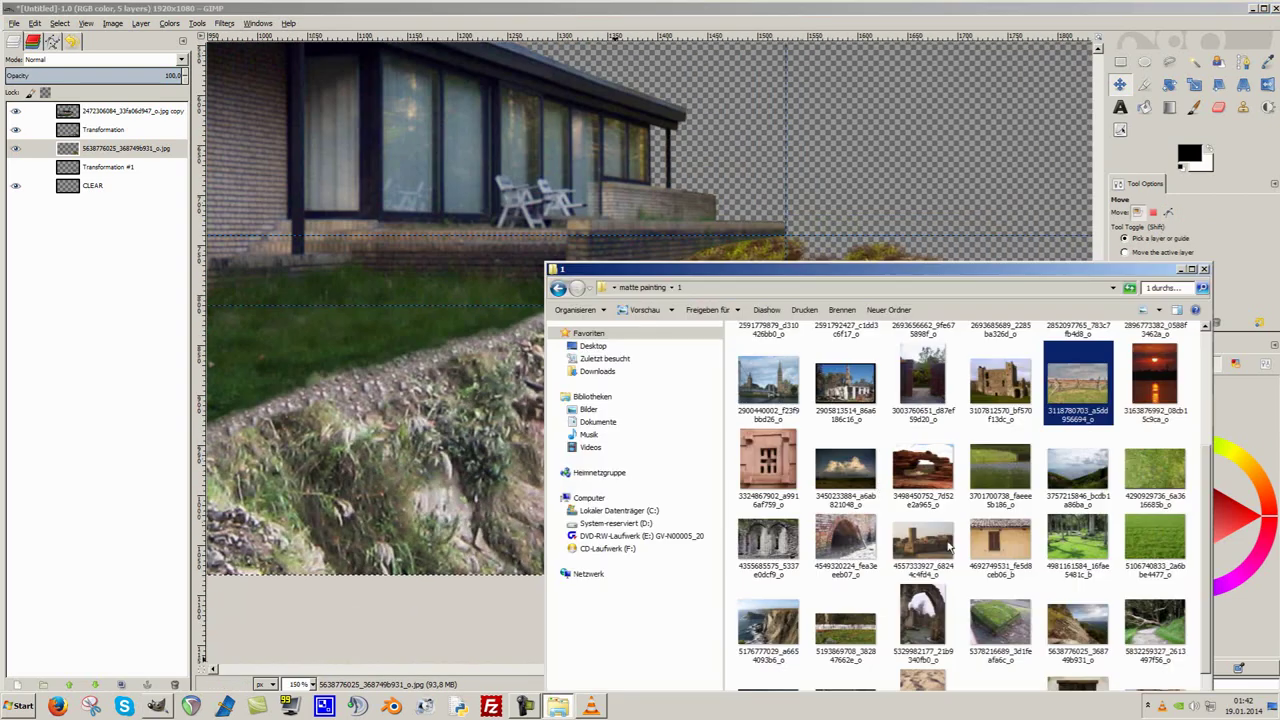
{"action": "scroll", "coordinate": [975, 568], "scroll_direction": "down", "scroll_amount": 3}
{"action": "double_click", "coordinate": [1078, 430]}
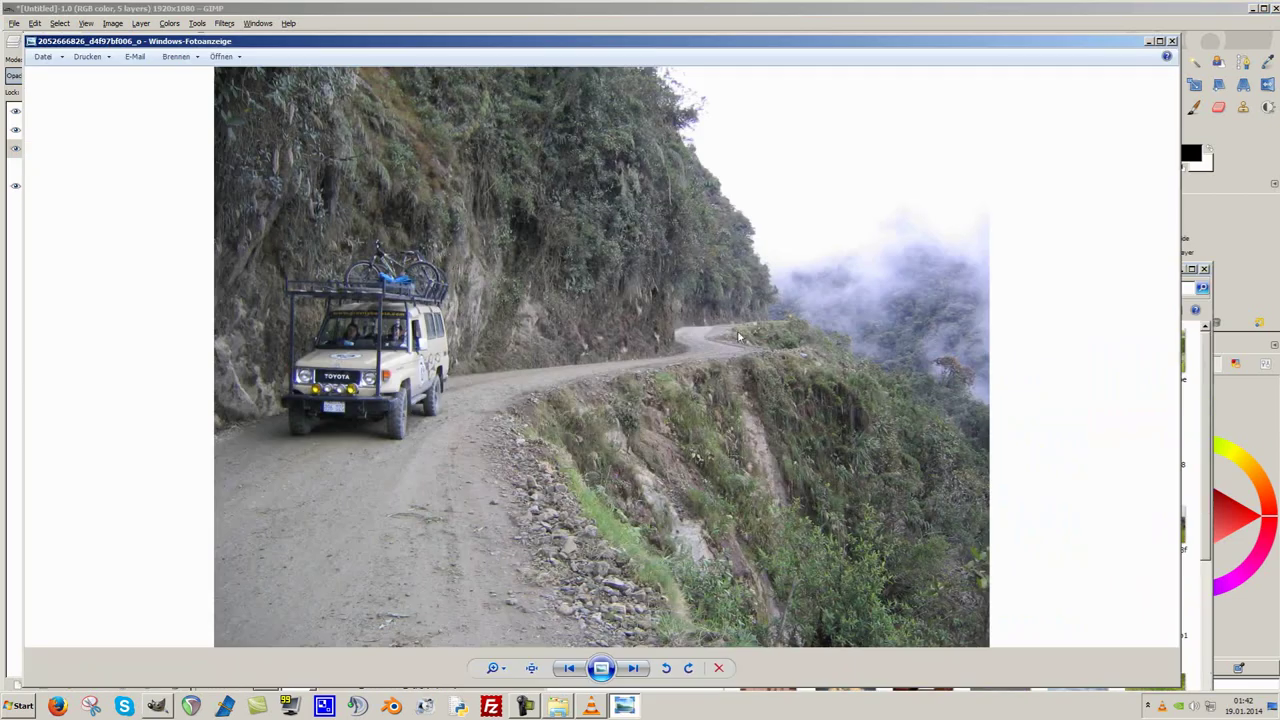
{"action": "left_click", "coordinate": [1172, 41]}
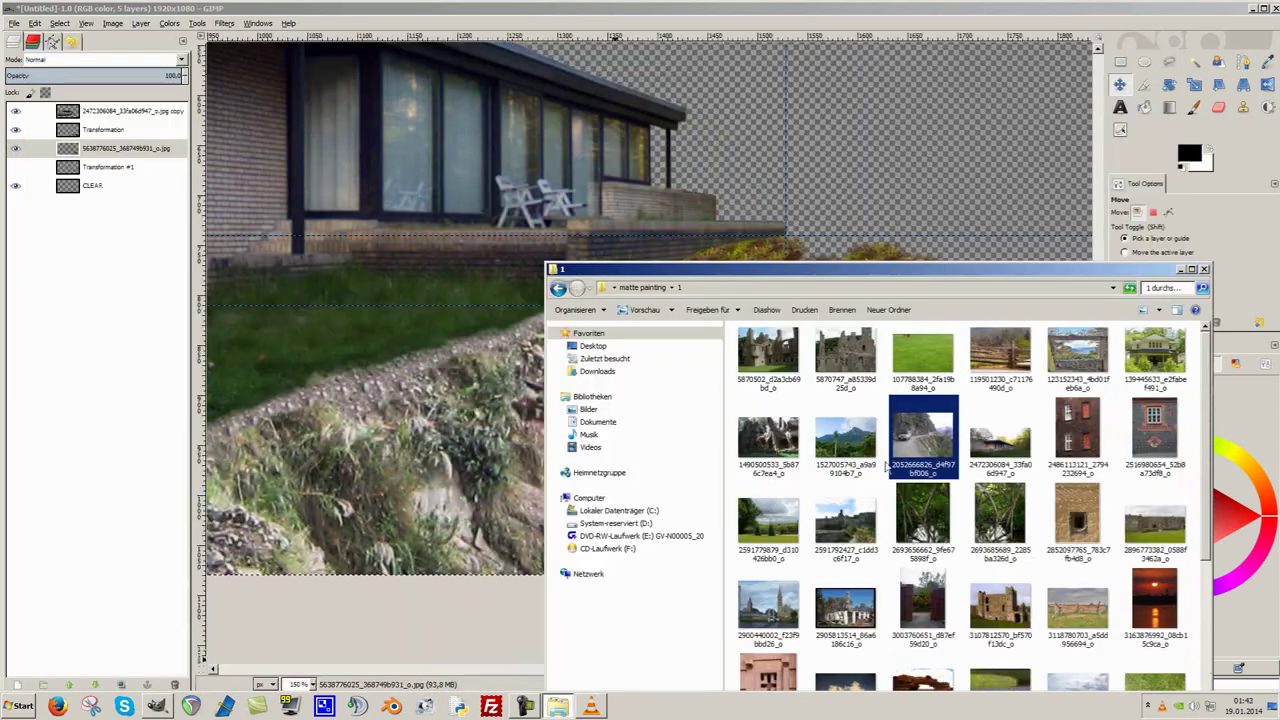
{"action": "scroll", "coordinate": [1095, 410], "scroll_direction": "down", "scroll_amount": 3}
{"action": "scroll", "coordinate": [1150, 500], "scroll_direction": "down", "scroll_amount": 2}
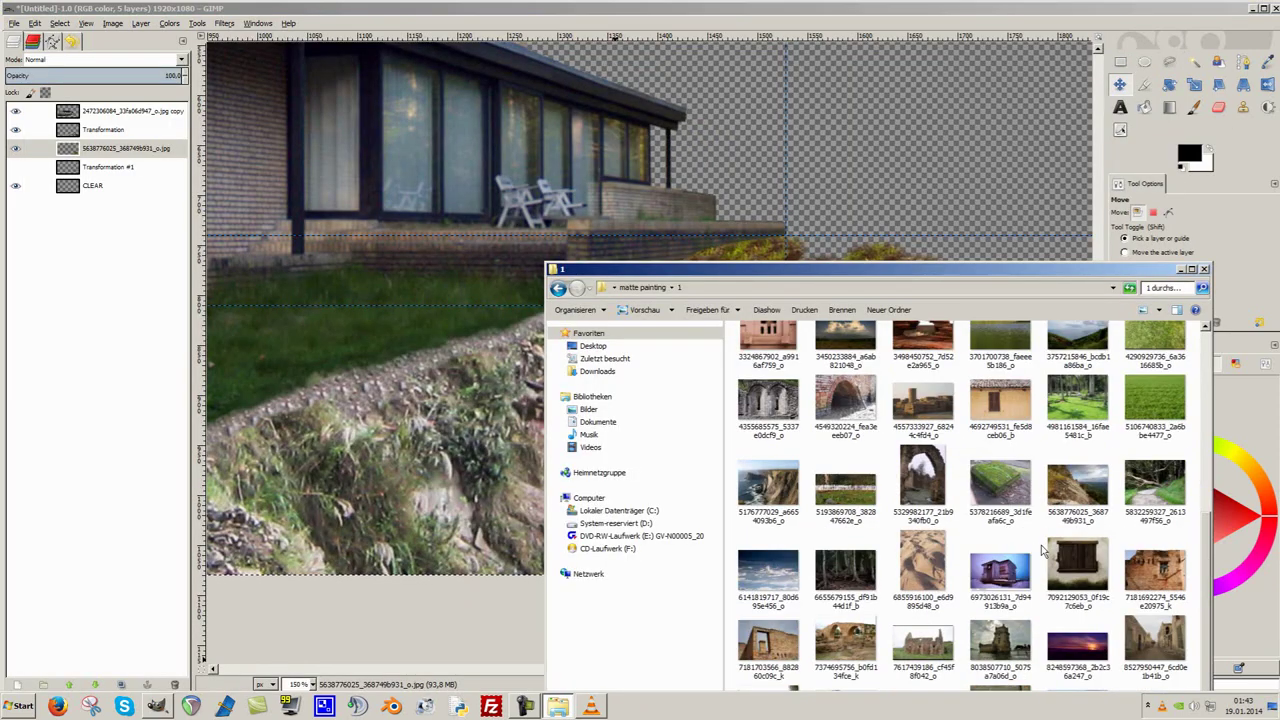
{"action": "scroll", "coordinate": [1200, 450], "scroll_direction": "up", "scroll_amount": 5}
Add the cliff road photo as a new layer and scale it to 683 × 512 pixels.
{"action": "left_click_drag", "start_coordinate": [922, 383], "coordinate": [150, 190]}
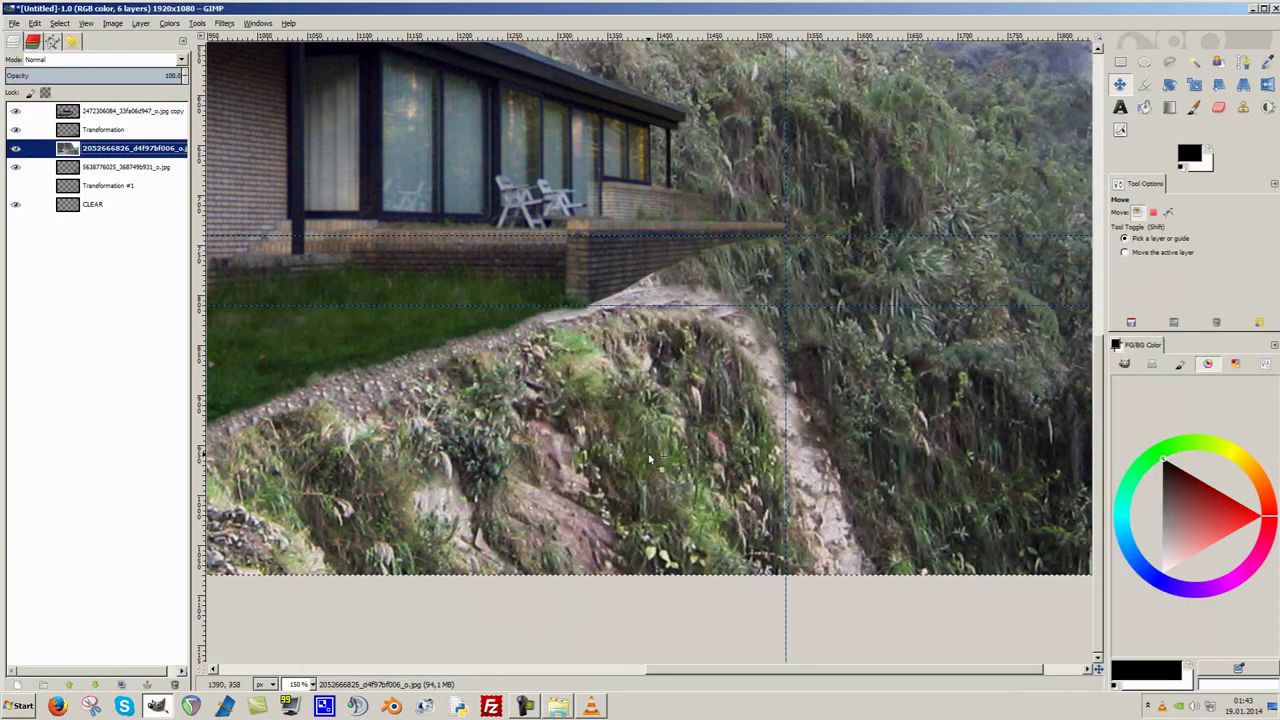
{"action": "key", "text": "shift+ctrl+j"}
{"action": "right_click", "coordinate": [70, 148]}
{"action": "left_click", "coordinate": [100, 277]}
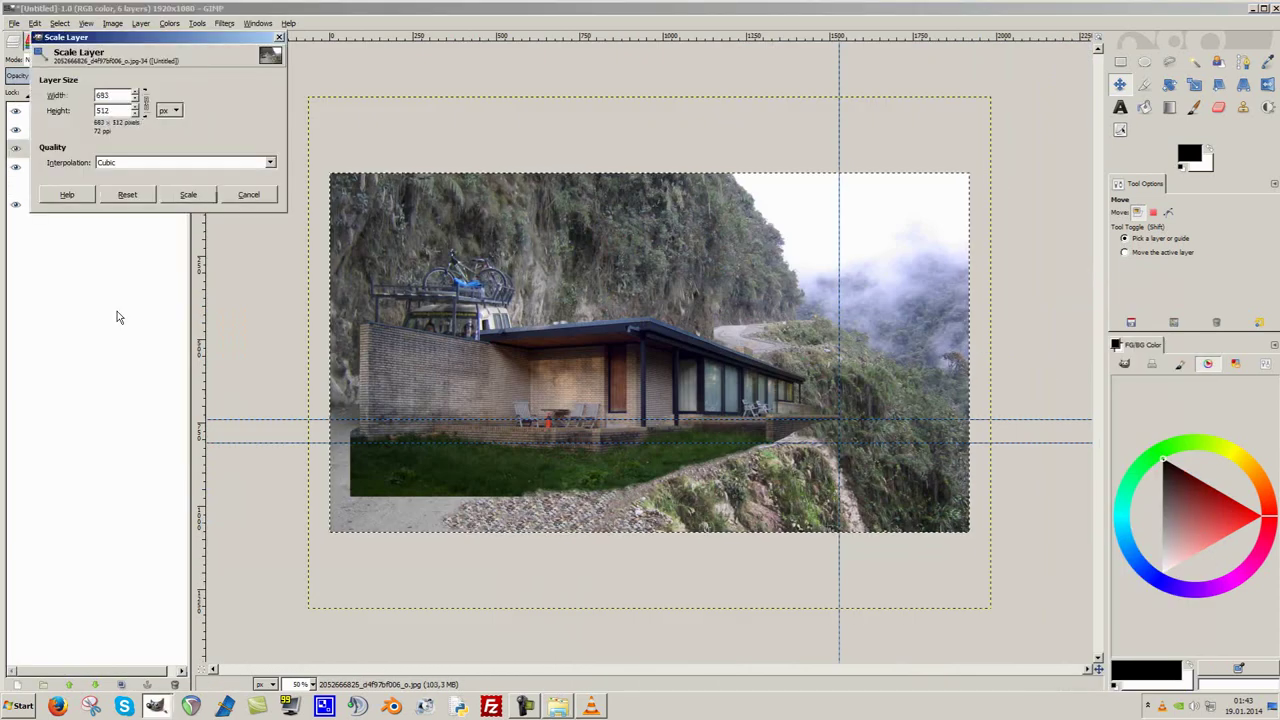
{"action": "left_click", "coordinate": [189, 194]}
Position the road photo layer over the cliff on the composite's right side.
{"action": "left_click_drag", "start_coordinate": [658, 322], "coordinate": [830, 435]}
{"action": "scroll", "coordinate": [753, 326], "scroll_direction": "up", "scroll_amount": 3}
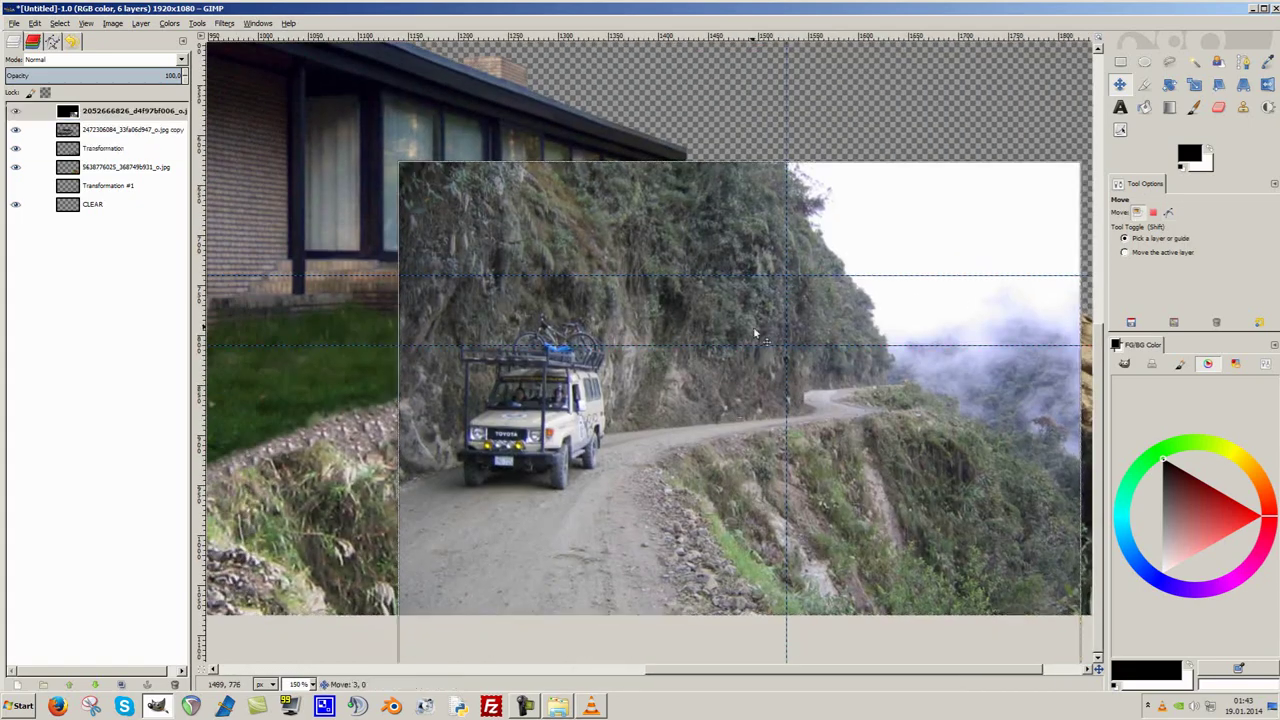
{"action": "left_click_drag", "start_coordinate": [766, 290], "coordinate": [766, 190]}
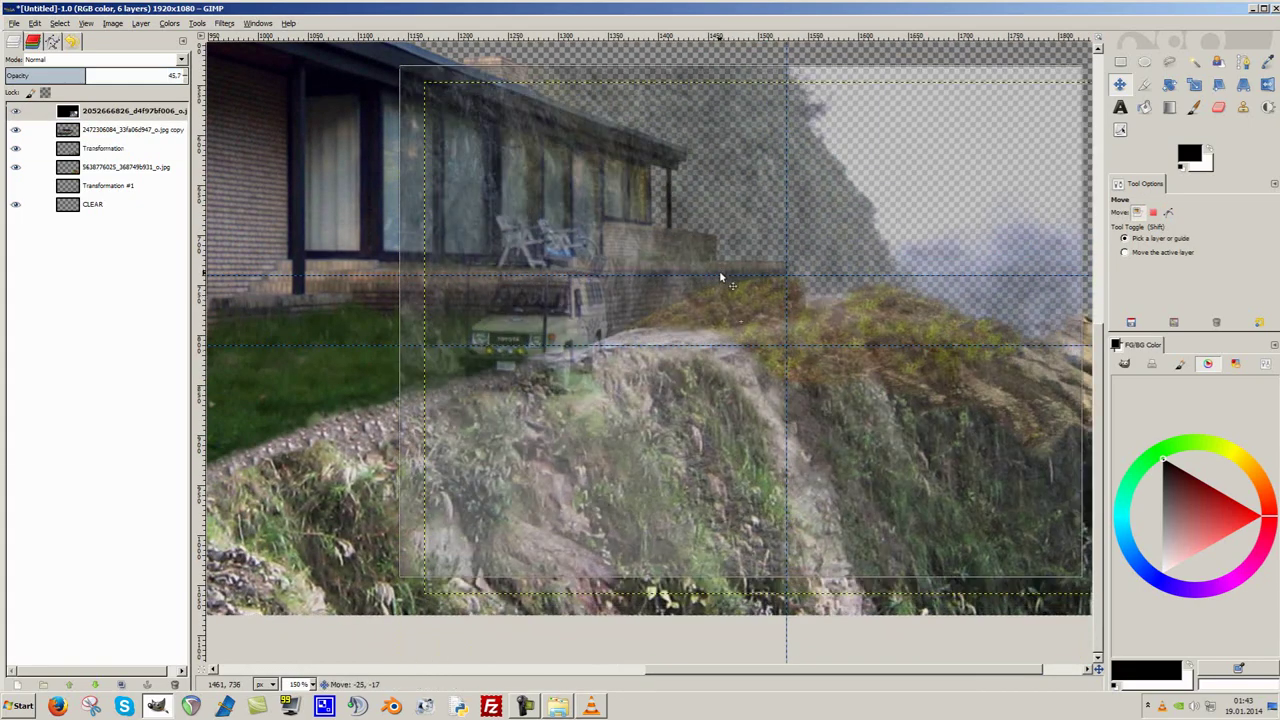
{"action": "scroll", "coordinate": [778, 342], "scroll_direction": "up", "scroll_amount": 1}
{"action": "left_click_drag", "start_coordinate": [700, 341], "coordinate": [630, 363]}
{"action": "key", "text": "f"}
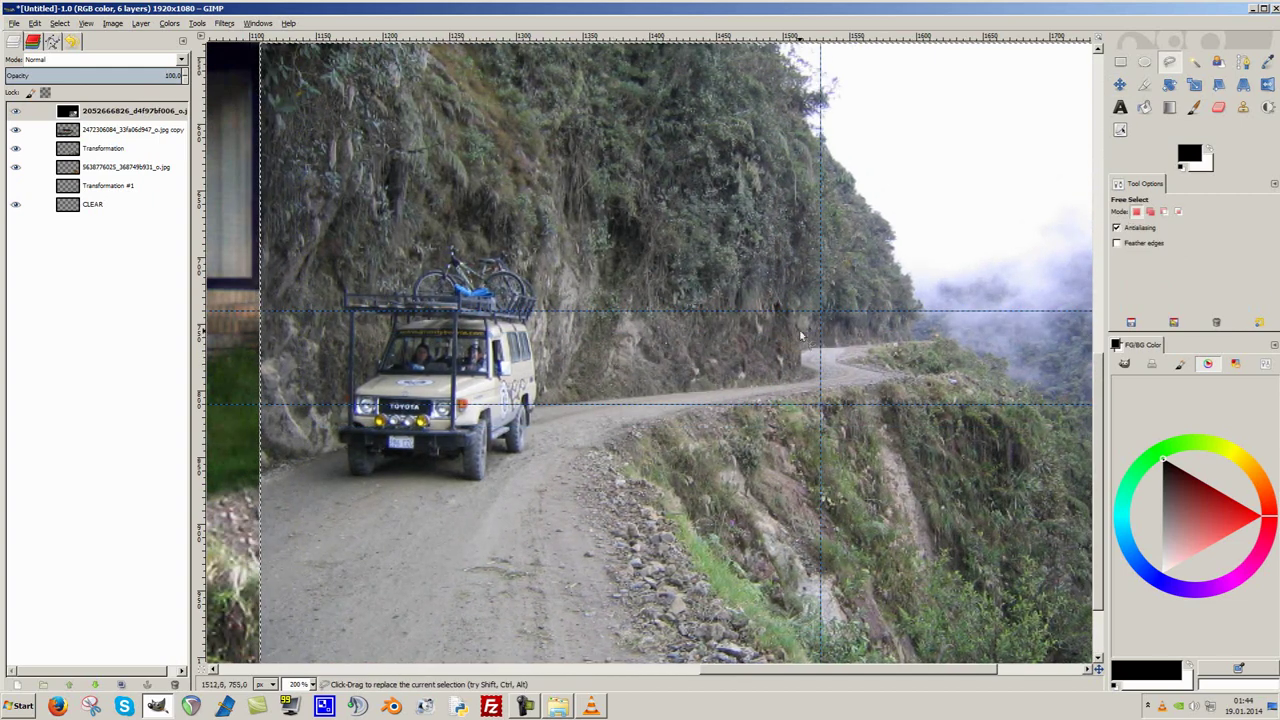
Copy the selected rock face to a new pasted layer placed under the terrace.
{"action": "key", "text": "ctrl+c"}
{"action": "key", "text": "ctrl+v"}
{"action": "left_click_drag", "start_coordinate": [67, 110], "coordinate": [67, 222]}
{"action": "left_click", "coordinate": [70, 118]}
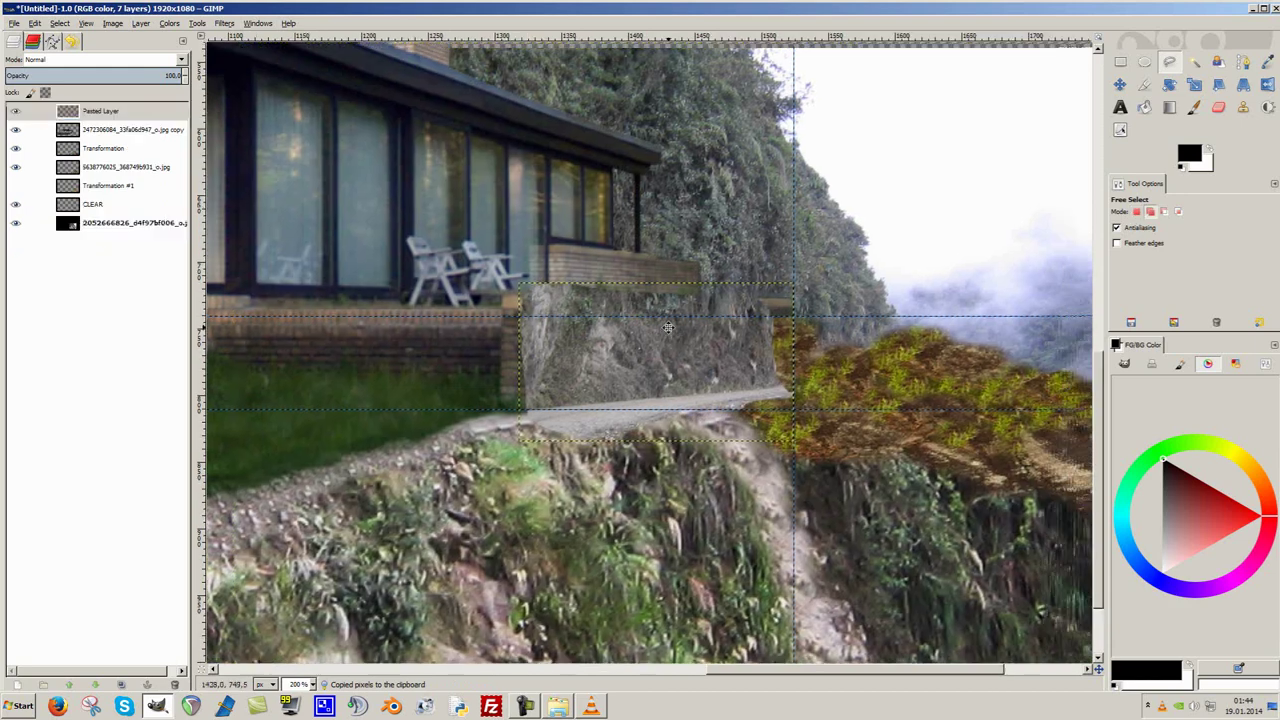
Rotate the pasted rock to follow the slope and shear it horizontally.
{"action": "key", "text": "shift+r"}
{"action": "left_click", "coordinate": [720, 366]}
{"action": "mouse_move", "coordinate": [720, 366]}
{"action": "left_mouse_down"}
{"action": "mouse_move", "coordinate": [548, 337]}
{"action": "mouse_move", "coordinate": [710, 383]}
{"action": "left_mouse_up"}
{"action": "key", "text": "Return"}
{"action": "key", "text": "shift+h"}
{"action": "key", "text": "Return"}
{"action": "left_click", "coordinate": [732, 350]}
{"action": "key", "text": "Escape"}
Raise the pasted rock about 60 px under the wall and erase where it covers the bricks.
{"action": "key", "text": "m"}
{"action": "key", "text": "plus"}
{"action": "left_click_drag", "start_coordinate": [686, 328], "coordinate": [691, 268]}
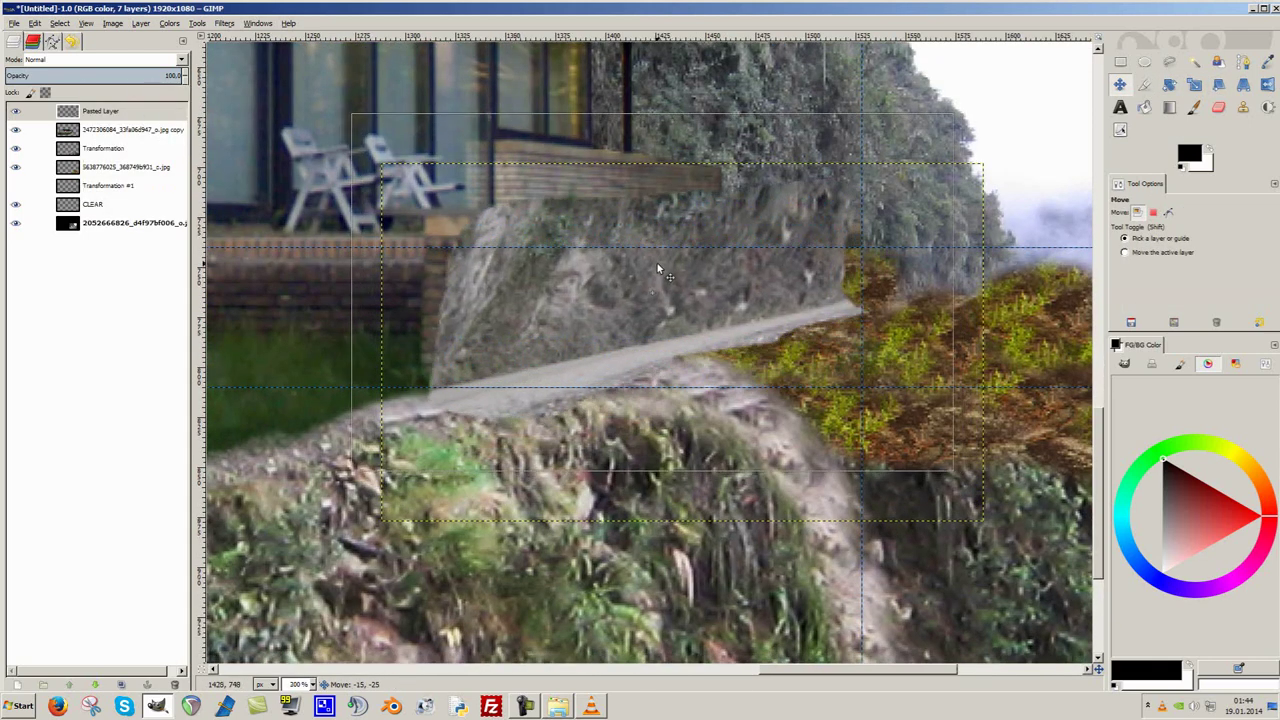
{"action": "key", "text": "shift+e"}
{"action": "mouse_move", "coordinate": [553, 233]}
{"action": "left_mouse_down"}
{"action": "mouse_move", "coordinate": [500, 280]}
{"action": "mouse_move", "coordinate": [614, 200]}
{"action": "mouse_move", "coordinate": [778, 215]}
{"action": "left_mouse_up"}
Hide the road photo background, erase along the wall top, and lower eraser opacity to 16.3.
{"action": "left_click", "coordinate": [16, 224]}
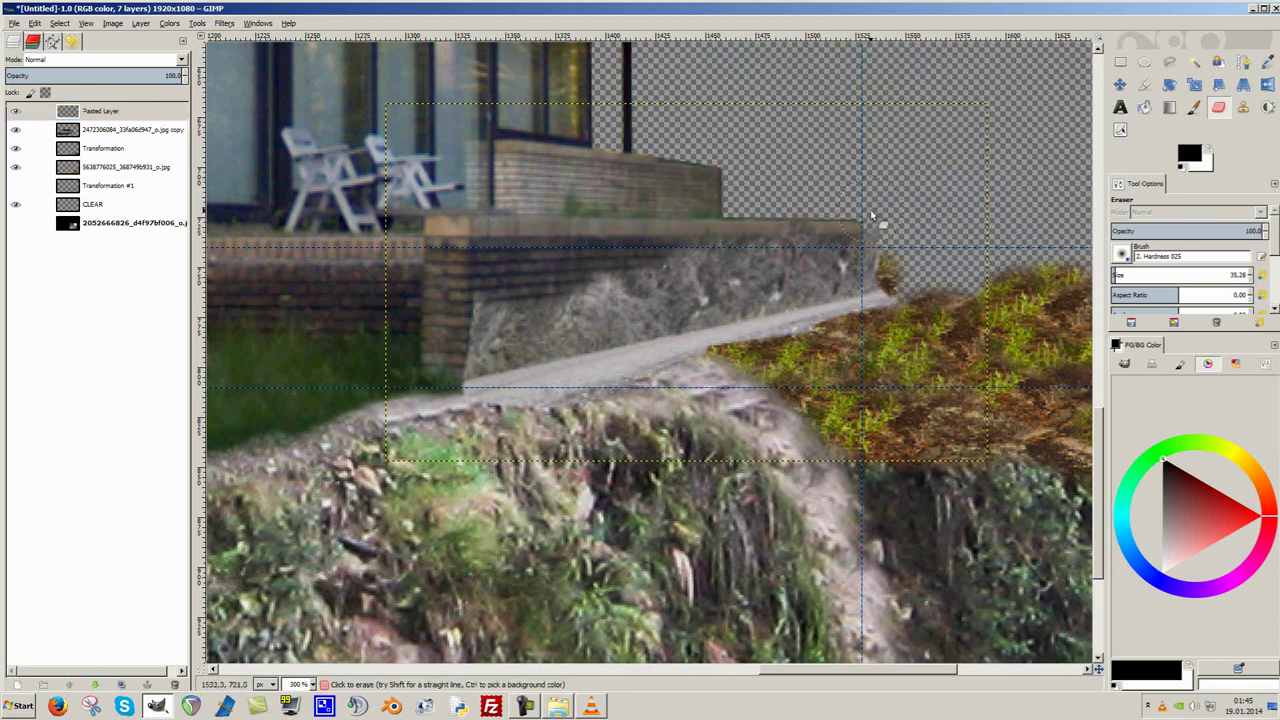
{"action": "left_click_drag", "start_coordinate": [543, 233], "coordinate": [918, 245]}
{"action": "scroll", "coordinate": [1090, 346], "scroll_direction": "up", "scroll_amount": 1, "text": "ctrl"}
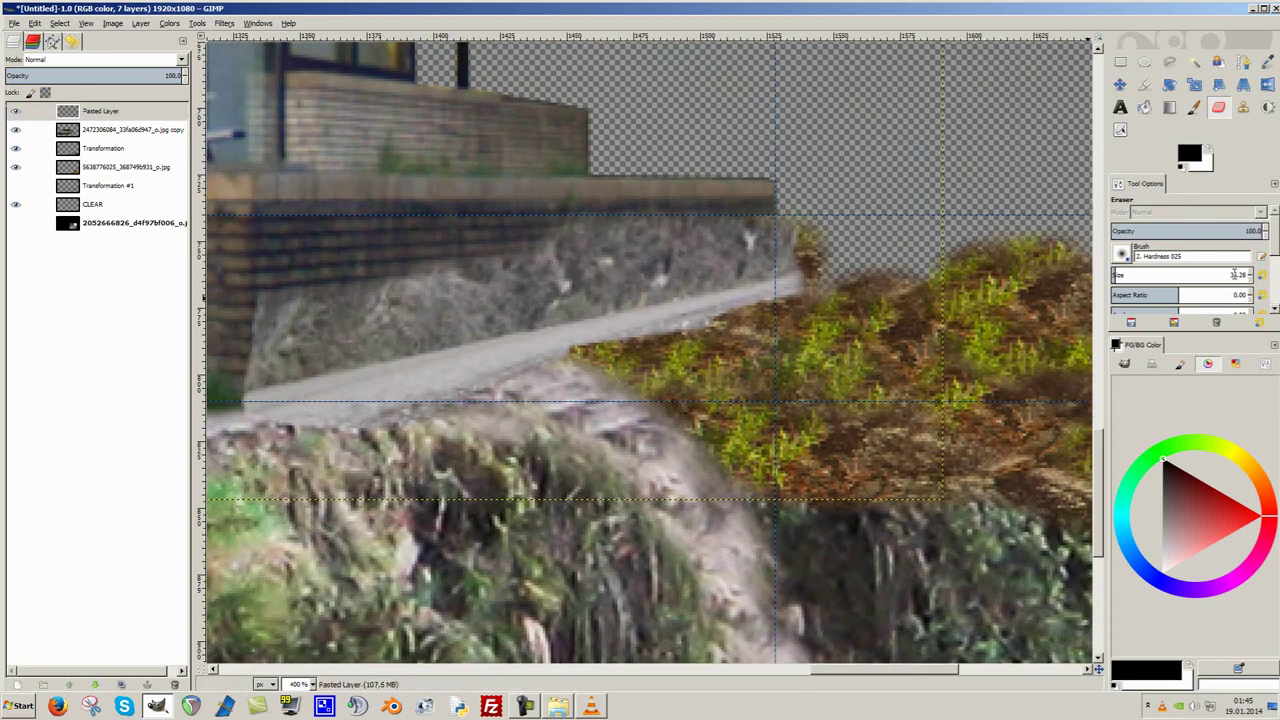
{"action": "left_click", "coordinate": [1121, 255]}
{"action": "left_click", "coordinate": [1095, 300]}
{"action": "scroll", "coordinate": [703, 322], "scroll_direction": "down", "scroll_amount": 2, "text": "ctrl"}
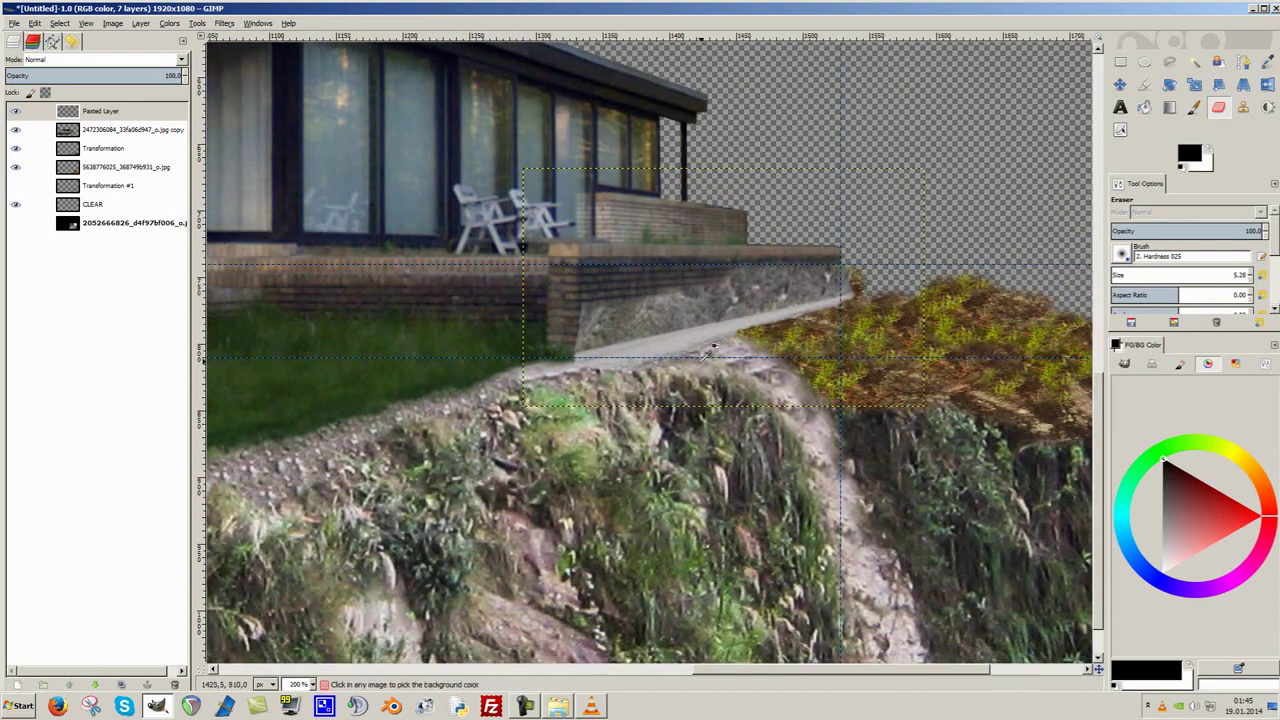
{"action": "scroll", "coordinate": [688, 345], "scroll_direction": "up", "scroll_amount": 2, "text": "ctrl"}
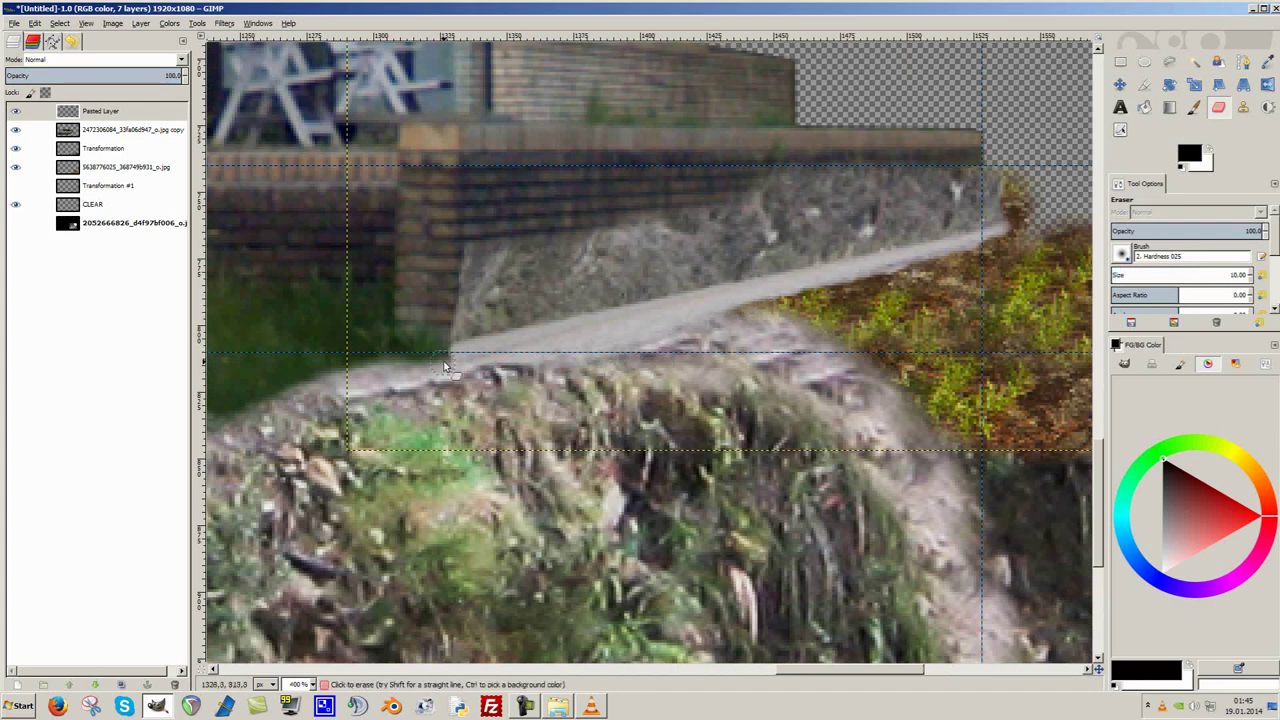
{"action": "scroll", "coordinate": [540, 297], "scroll_direction": "down", "scroll_amount": 2, "text": "ctrl"}
{"action": "scroll", "coordinate": [540, 297], "scroll_direction": "up", "scroll_amount": 1, "text": "ctrl"}
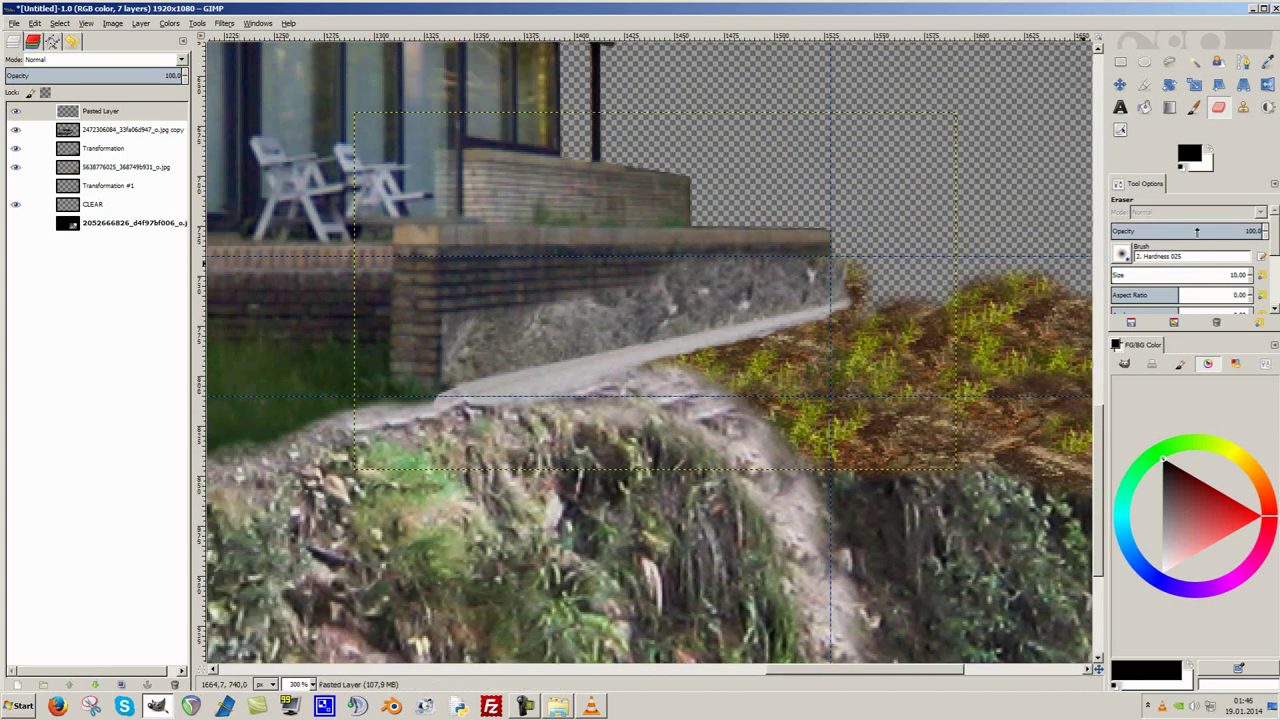
{"action": "left_click_drag", "start_coordinate": [1196, 231], "coordinate": [1137, 231]}
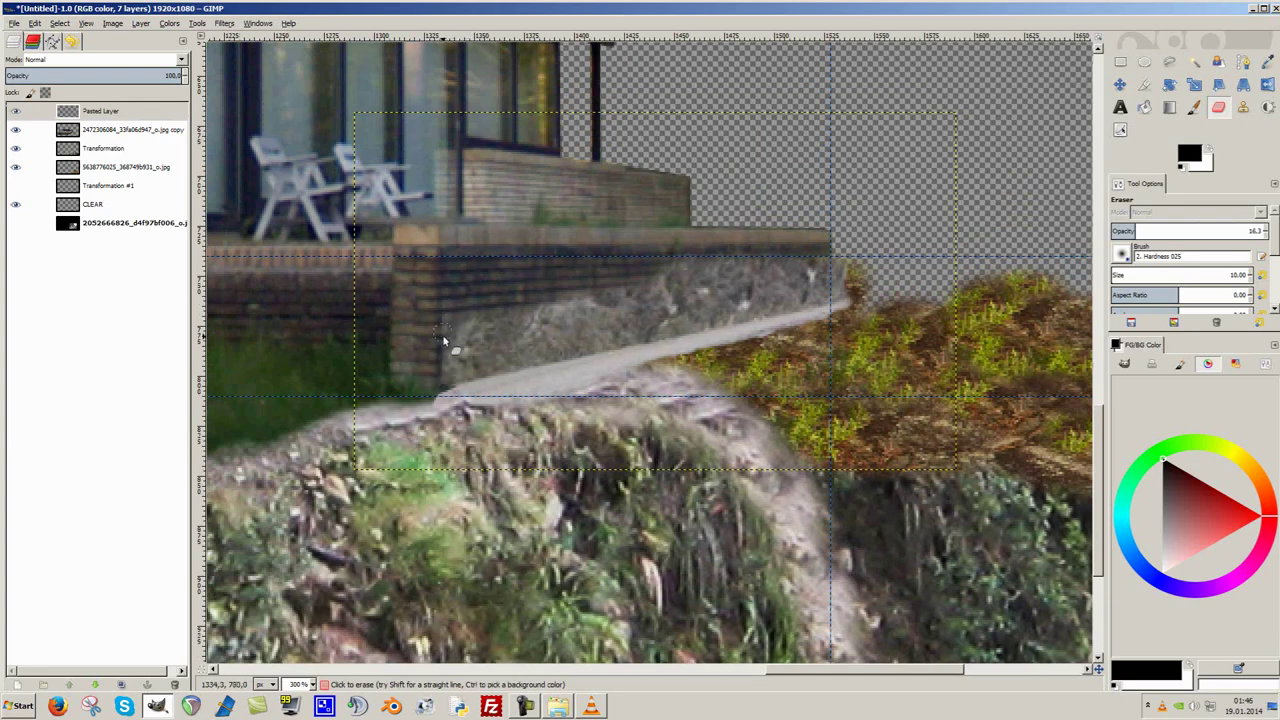
{"action": "scroll", "coordinate": [442, 334], "scroll_direction": "down", "scroll_amount": 2, "text": "ctrl"}
{"action": "scroll", "coordinate": [442, 334], "scroll_direction": "up", "scroll_amount": 3, "text": "ctrl"}
Try Overlay and Addition blend modes on Pasted Layer, then return it to Normal.
{"action": "left_click", "coordinate": [100, 59]}
{"action": "left_click", "coordinate": [78, 159]}
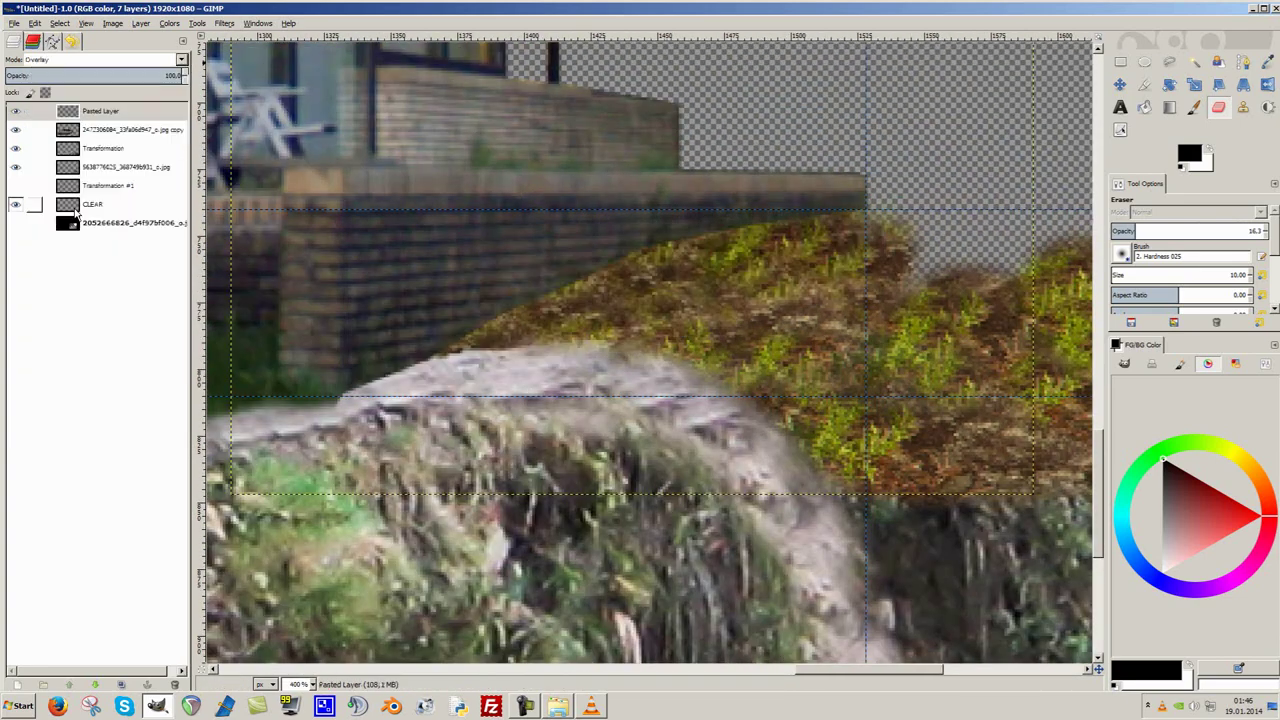
{"action": "left_click", "coordinate": [100, 59]}
{"action": "left_click", "coordinate": [41, 147]}
{"action": "left_click", "coordinate": [100, 59]}
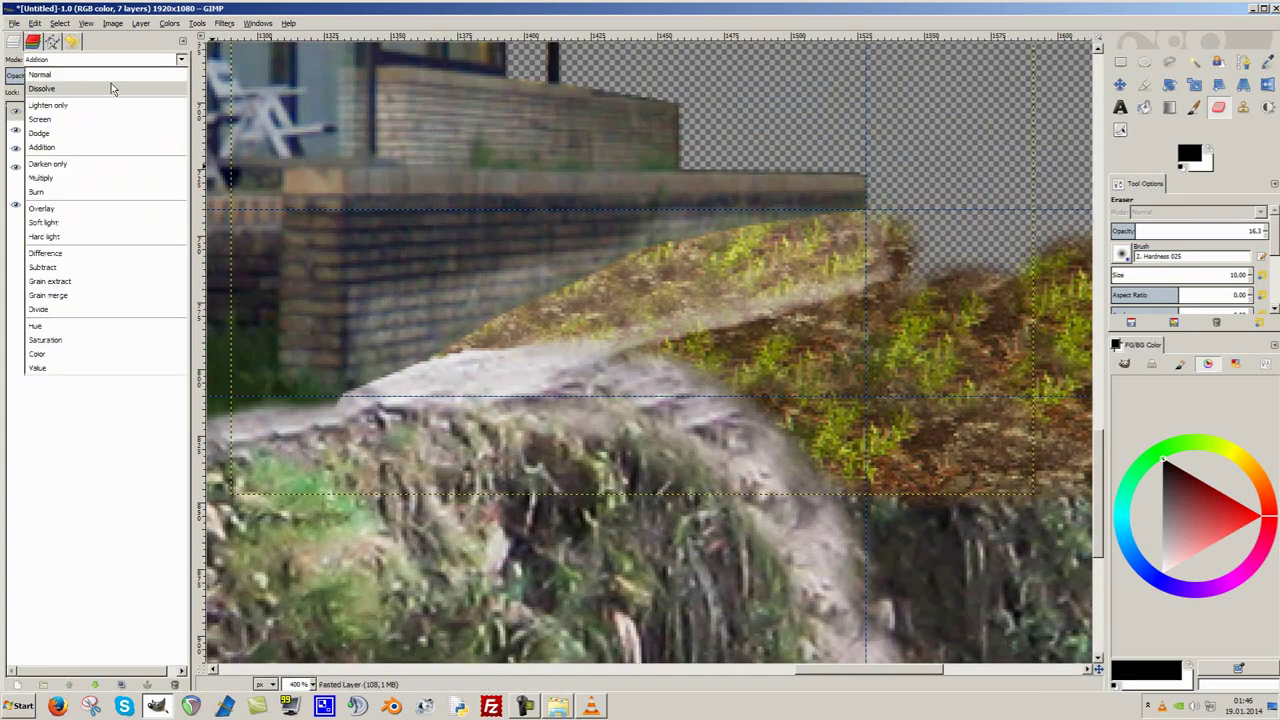
{"action": "left_click", "coordinate": [108, 74]}
Select the jpg copy layer, then make Pasted Layer active again.
{"action": "scroll", "coordinate": [1030, 290], "scroll_direction": "down", "scroll_amount": 2, "text": "ctrl"}
{"action": "scroll", "coordinate": [1030, 290], "scroll_direction": "up", "scroll_amount": 1, "text": "ctrl"}
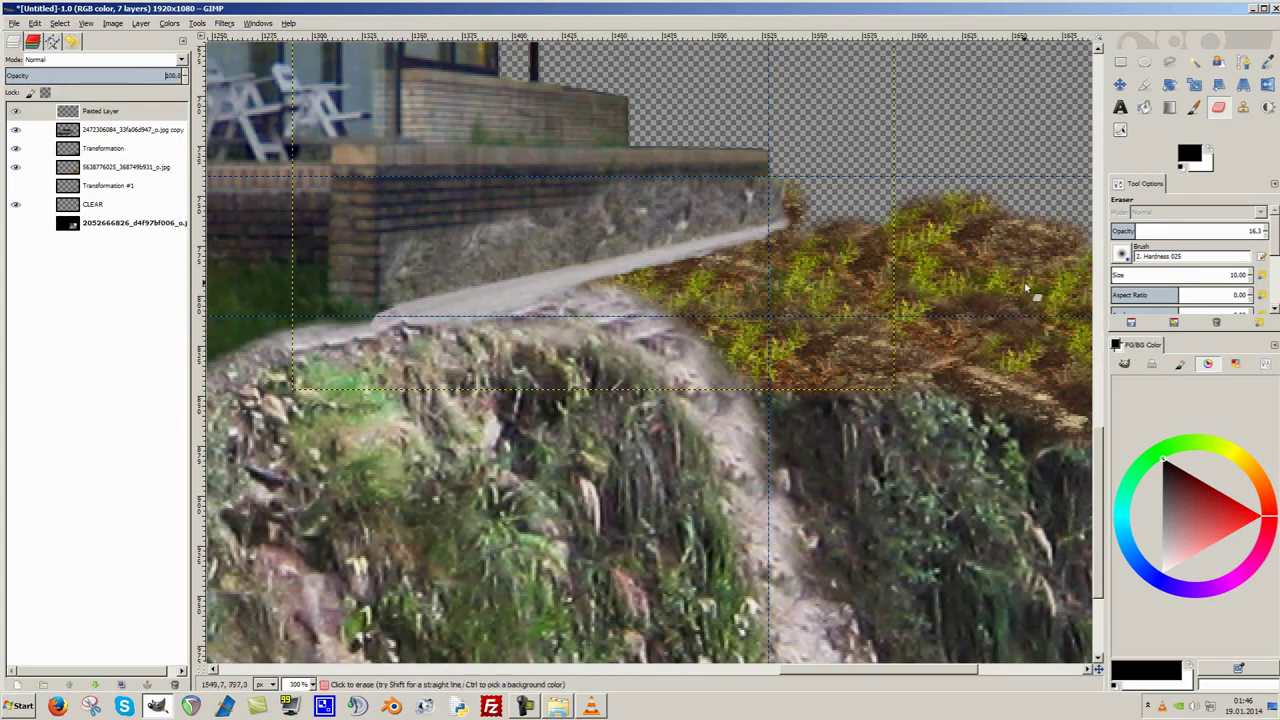
{"action": "scroll", "coordinate": [552, 217], "scroll_direction": "up", "scroll_amount": 2, "text": "ctrl"}
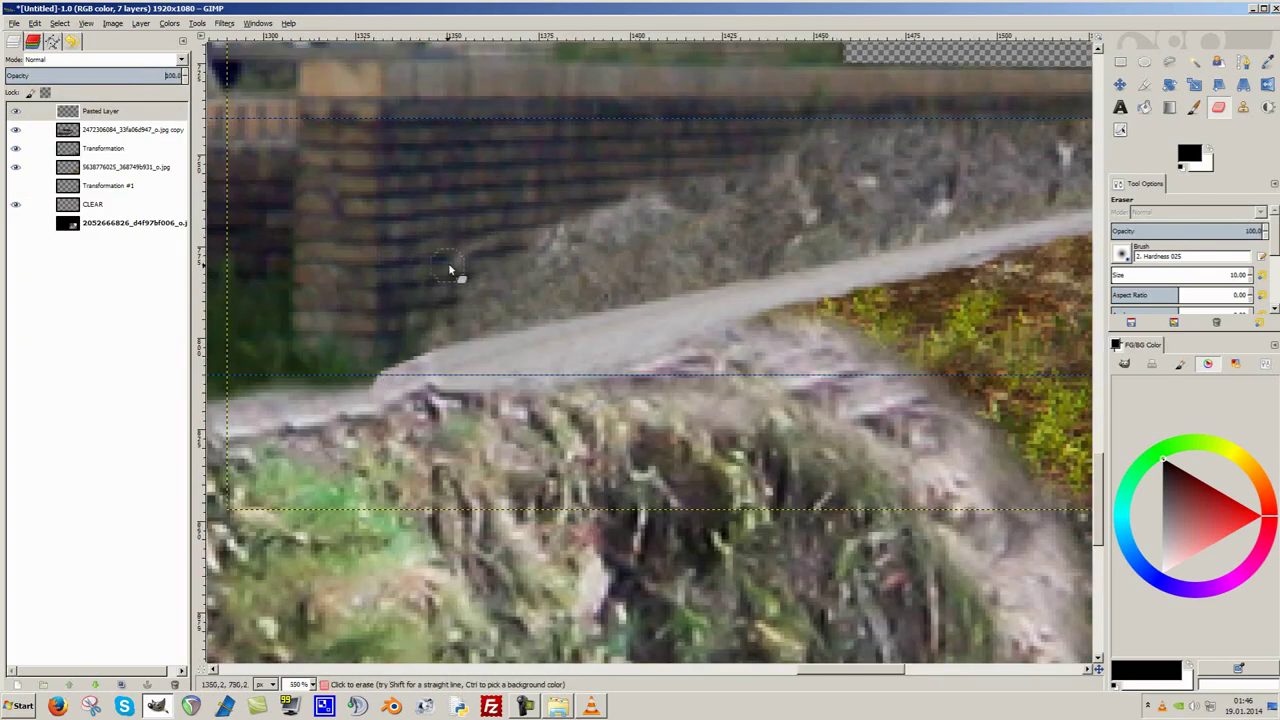
{"action": "scroll", "coordinate": [591, 279], "scroll_direction": "down", "scroll_amount": 1, "text": "ctrl"}
{"action": "scroll", "coordinate": [783, 191], "scroll_direction": "up", "scroll_amount": 2, "text": "ctrl"}
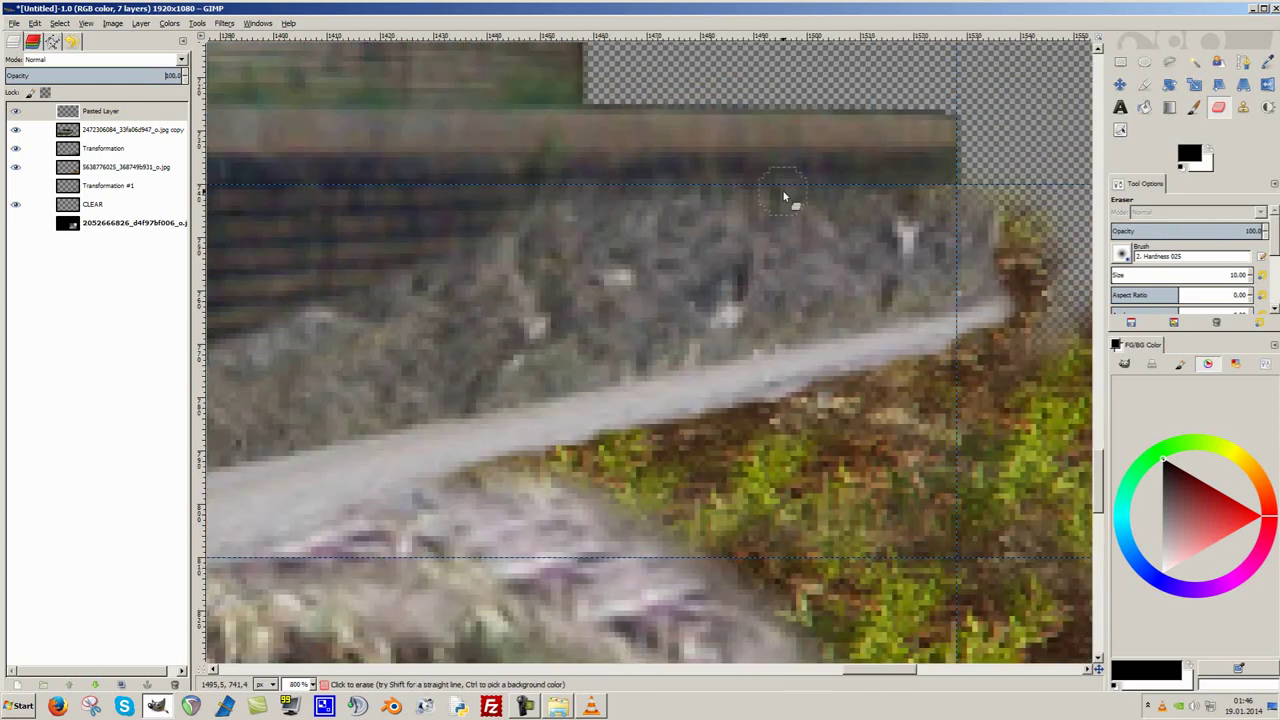
{"action": "scroll", "coordinate": [535, 307], "scroll_direction": "down", "scroll_amount": 2, "text": "ctrl"}
{"action": "scroll", "coordinate": [535, 307], "scroll_direction": "down", "scroll_amount": 1, "text": "ctrl"}
{"action": "scroll", "coordinate": [535, 307], "scroll_direction": "up", "scroll_amount": 1, "text": "ctrl"}
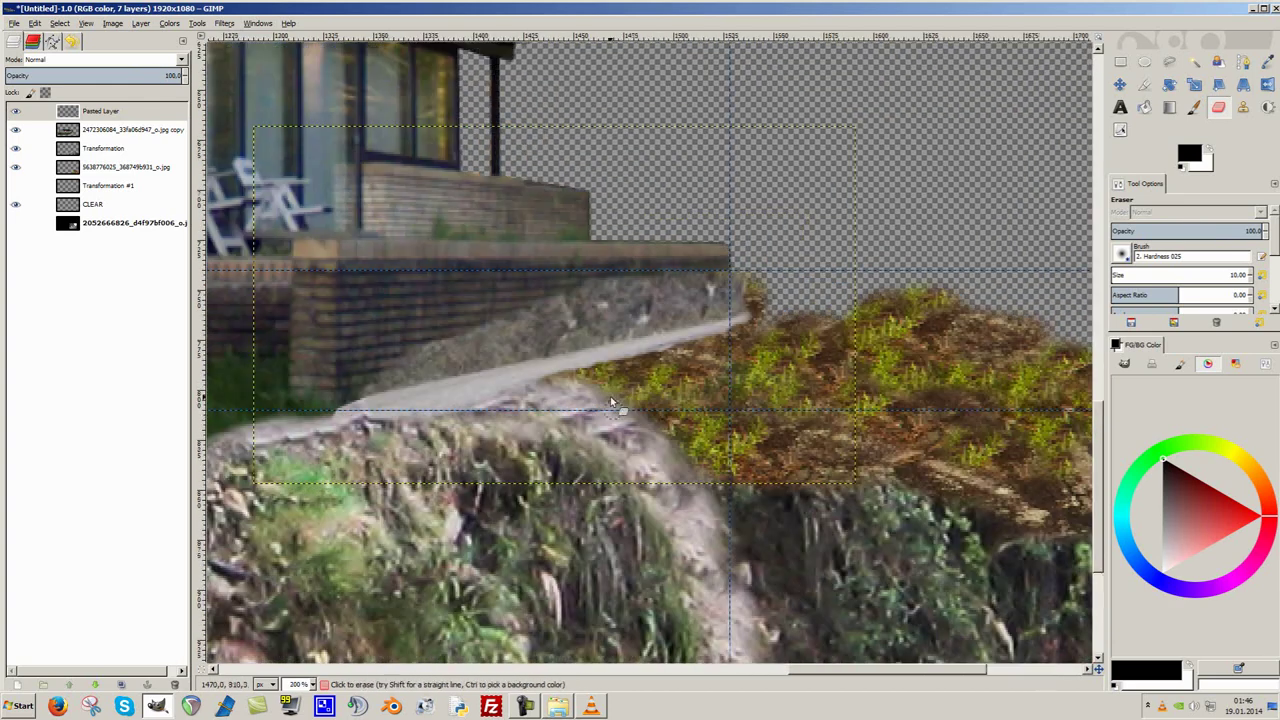
{"action": "scroll", "coordinate": [535, 307], "scroll_direction": "up", "scroll_amount": 1, "text": "ctrl"}
{"action": "left_click", "coordinate": [84, 131]}
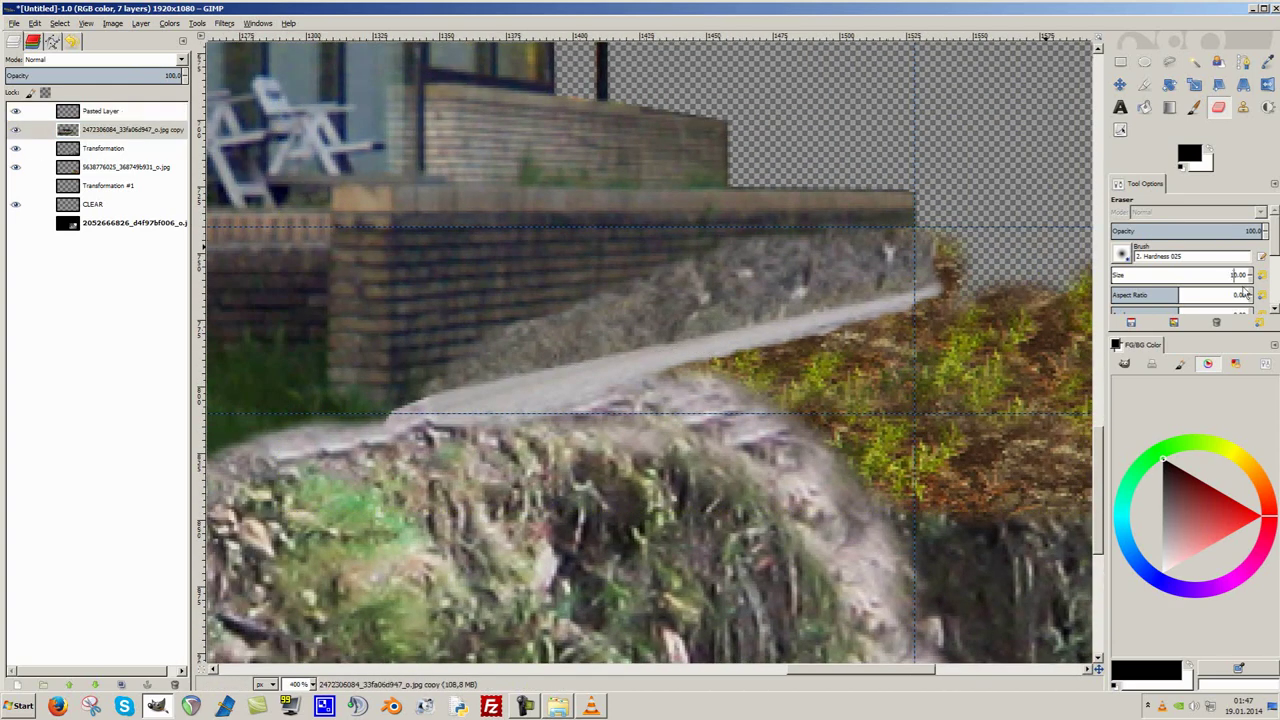
{"action": "key", "text": "Page_Up"}
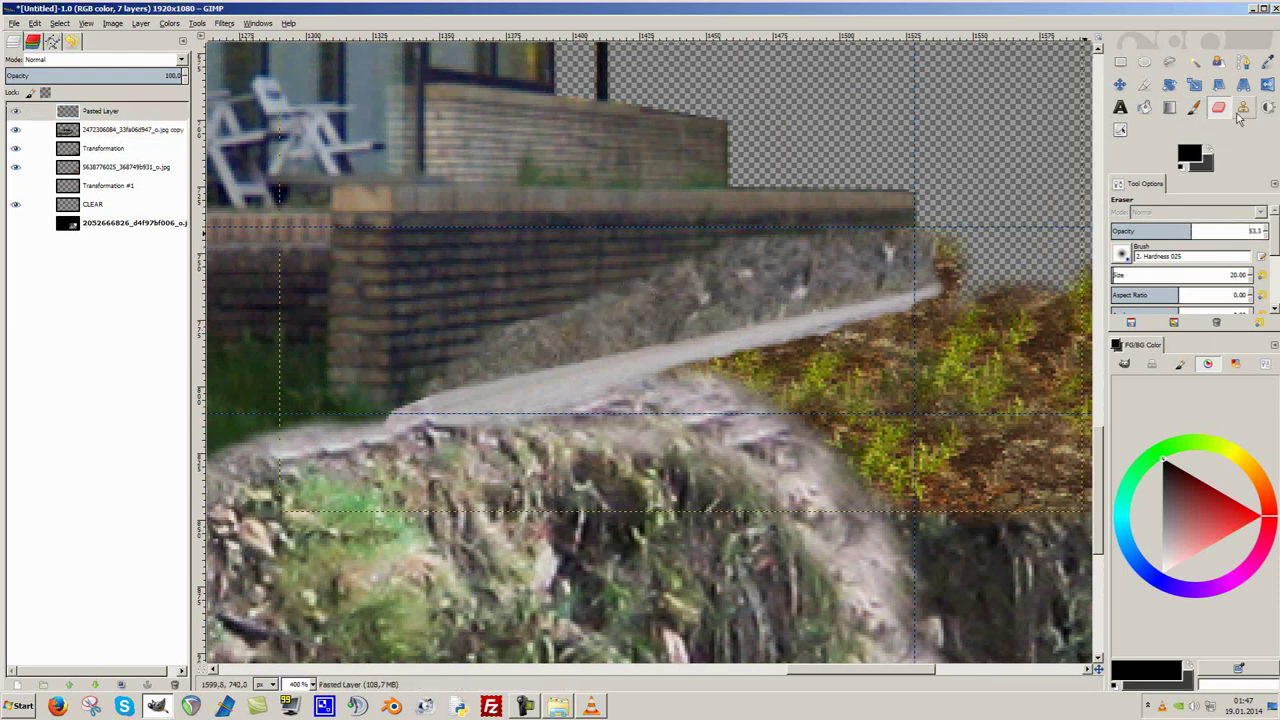
Clone the brick wall down over the grass slope and erase part of the path strip over it.
{"action": "left_click", "coordinate": [1242, 108]}
{"action": "left_click", "coordinate": [90, 116]}
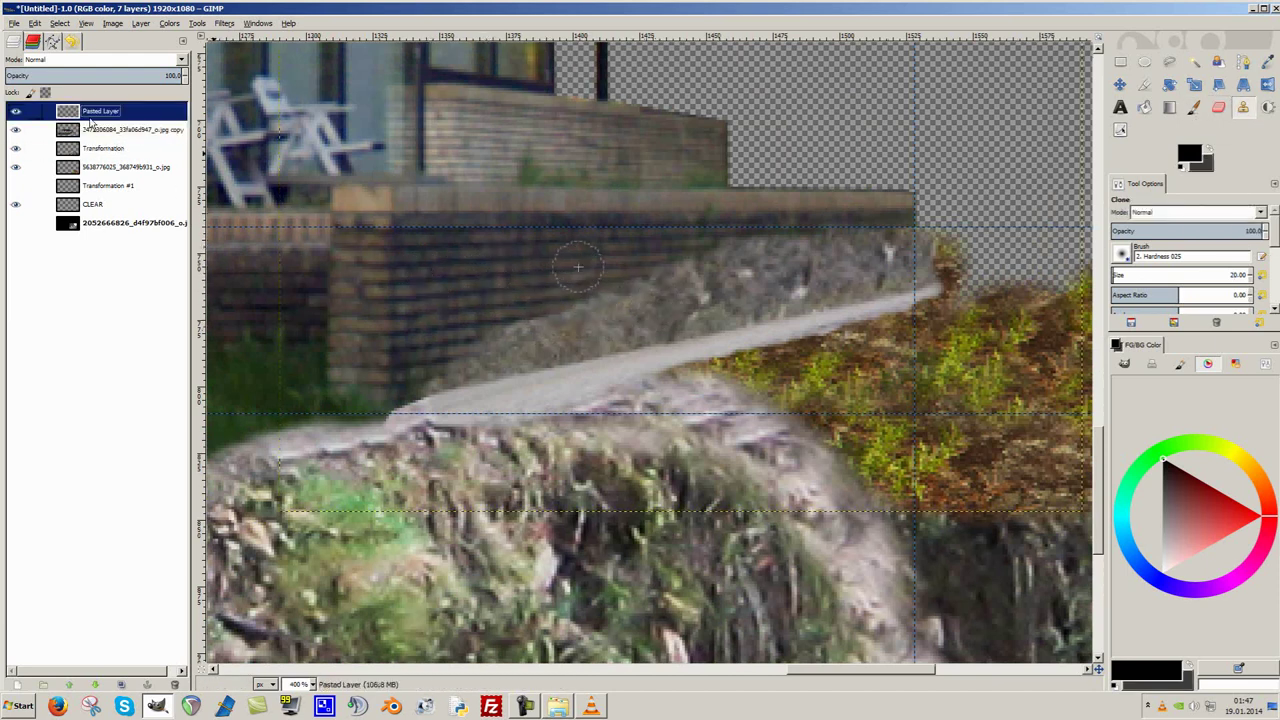
{"action": "key", "text": "Page_Down"}
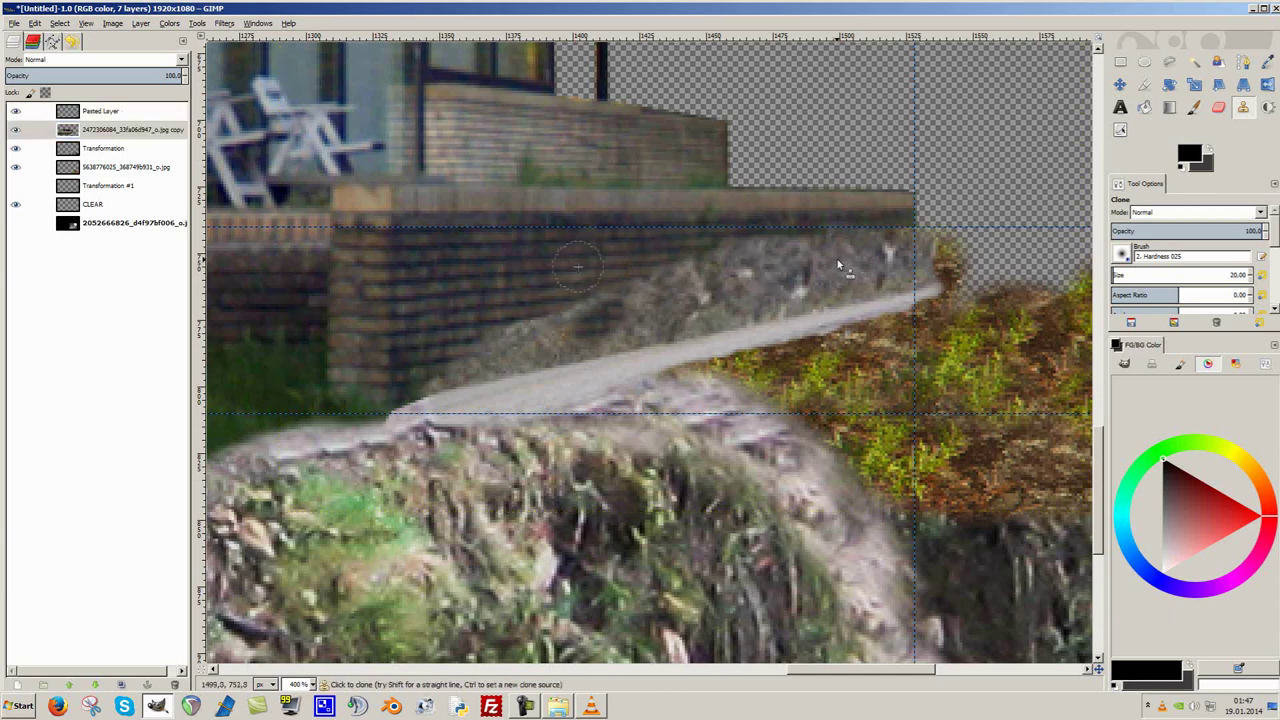
{"action": "mouse_move", "coordinate": [615, 310]}
{"action": "left_mouse_down"}
{"action": "mouse_move", "coordinate": [434, 386]}
{"action": "mouse_move", "coordinate": [712, 295]}
{"action": "left_mouse_up"}
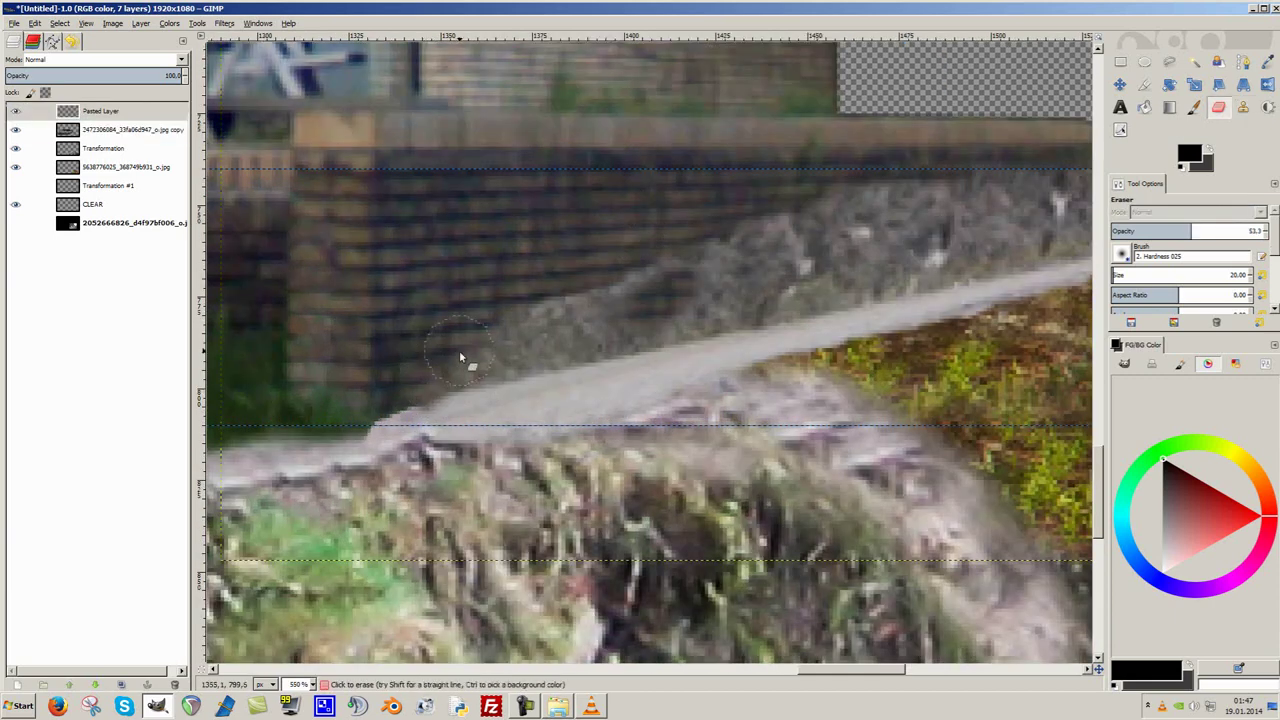
{"action": "left_click_drag", "start_coordinate": [528, 342], "coordinate": [741, 233]}
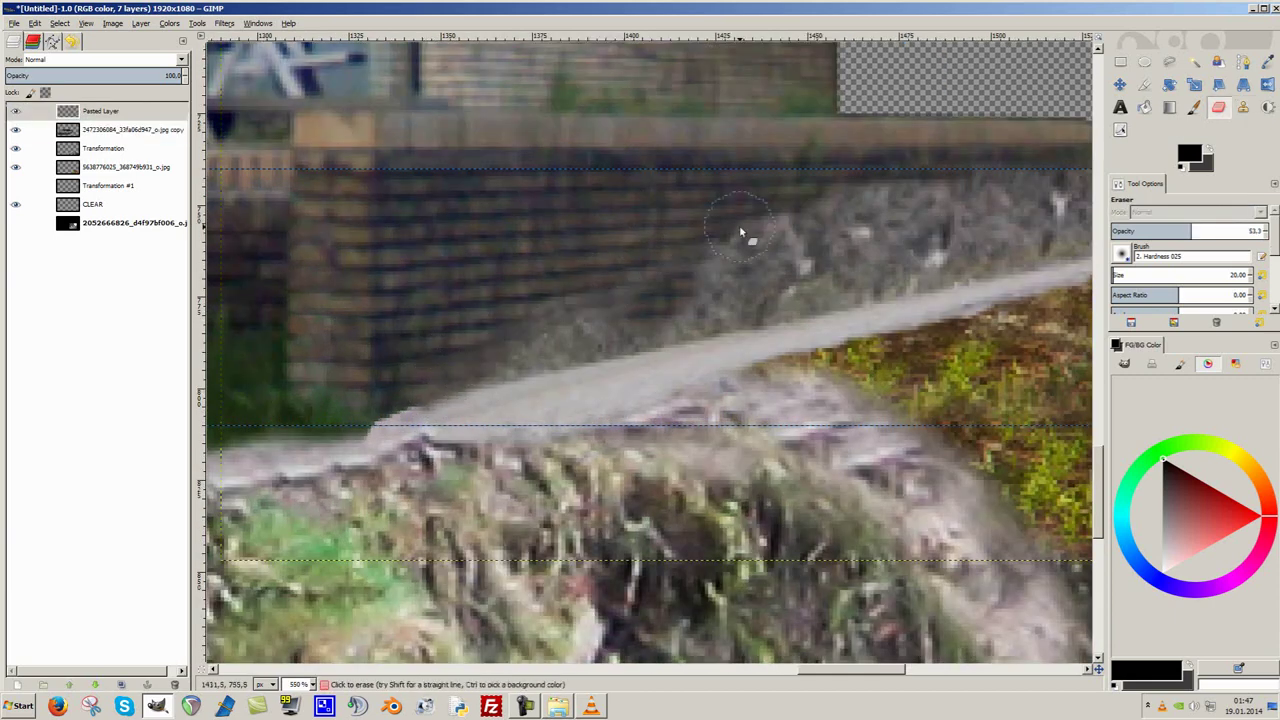
{"action": "scroll", "coordinate": [773, 210], "scroll_direction": "down", "scroll_amount": 1}
{"action": "scroll", "coordinate": [750, 243], "scroll_direction": "down", "scroll_amount": 4}
{"action": "scroll", "coordinate": [750, 243], "scroll_direction": "up", "scroll_amount": 2}
{"action": "scroll", "coordinate": [750, 243], "scroll_direction": "up", "scroll_amount": 2}
Move the horizontal guide up out of the way on the jpg copy layer.
{"action": "left_click", "coordinate": [60, 130]}
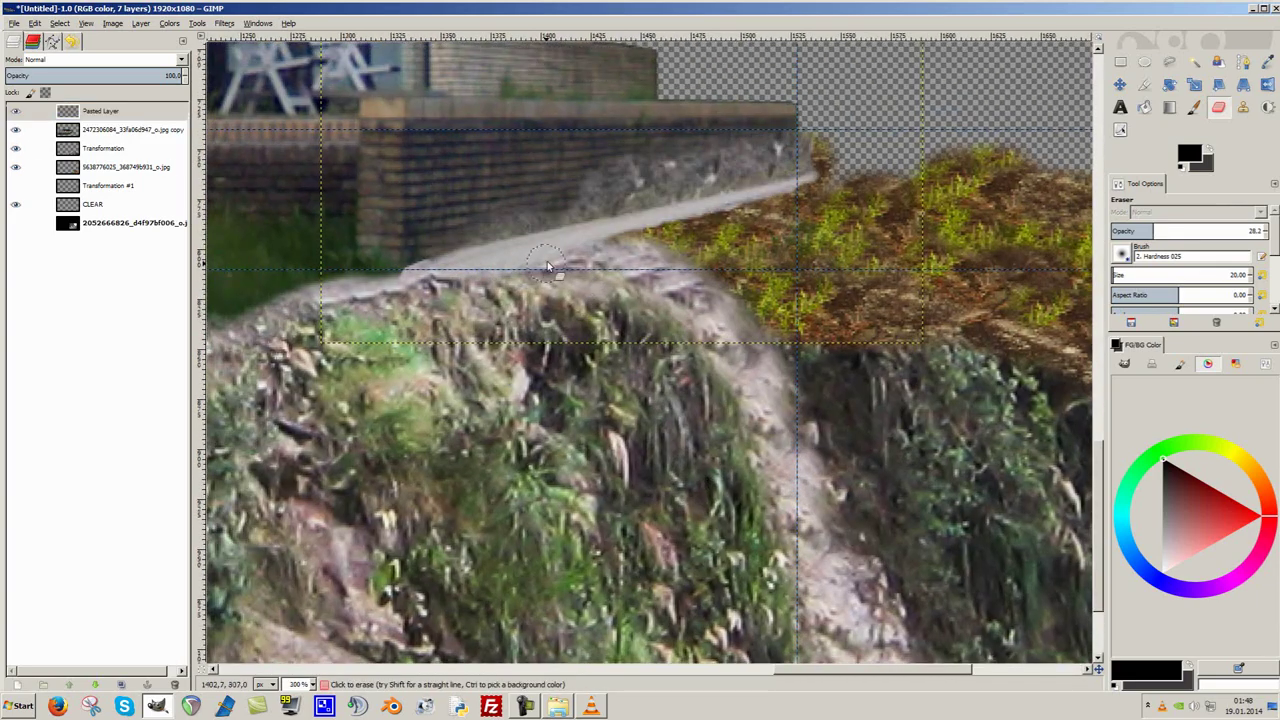
{"action": "key", "text": "m"}
{"action": "left_click_drag", "start_coordinate": [779, 268], "coordinate": [552, 68]}
{"action": "scroll", "coordinate": [833, 147], "scroll_direction": "down", "scroll_amount": 3}
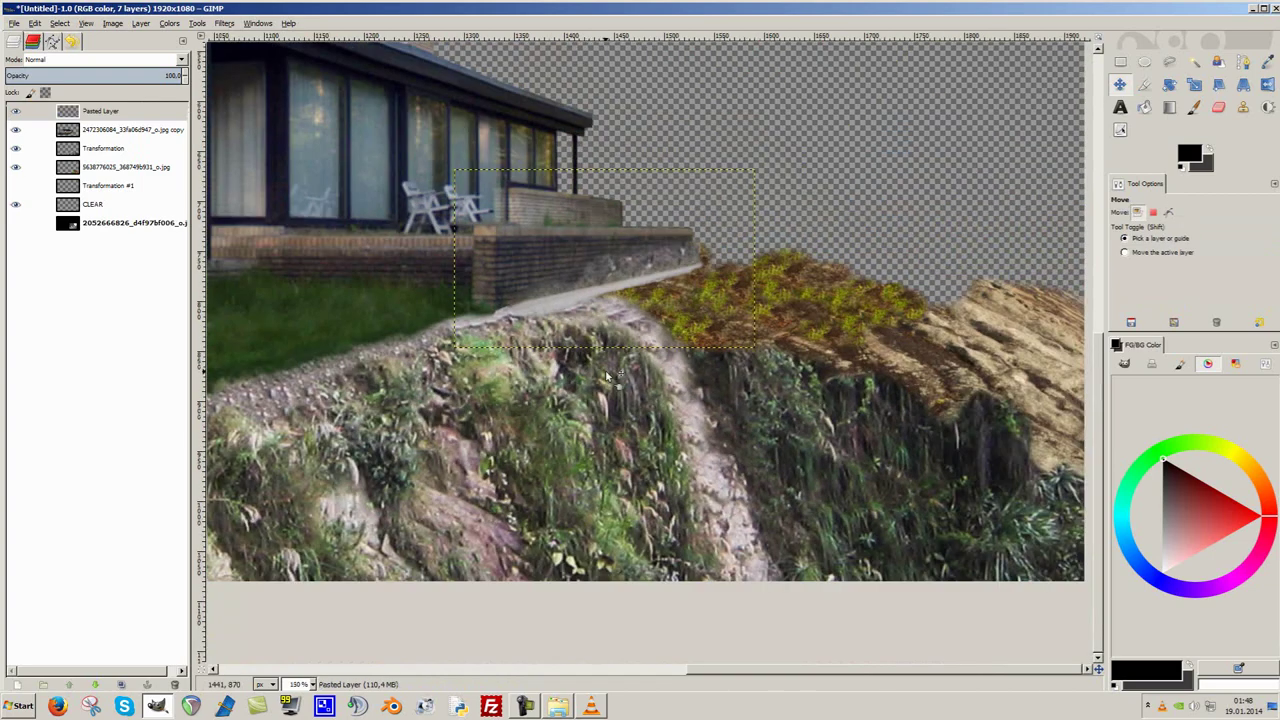
{"action": "scroll", "coordinate": [700, 250], "scroll_direction": "up", "scroll_amount": 1}
{"action": "scroll", "coordinate": [620, 260], "scroll_direction": "up", "scroll_amount": 1}
{"action": "key", "text": "f"}
{"action": "scroll", "coordinate": [585, 320], "scroll_direction": "up", "scroll_amount": 1}
Toggle the jpg copy layer to compare, then try cloning onto the path edge.
{"action": "left_click", "coordinate": [100, 110]}
{"action": "left_click", "coordinate": [15, 129]}
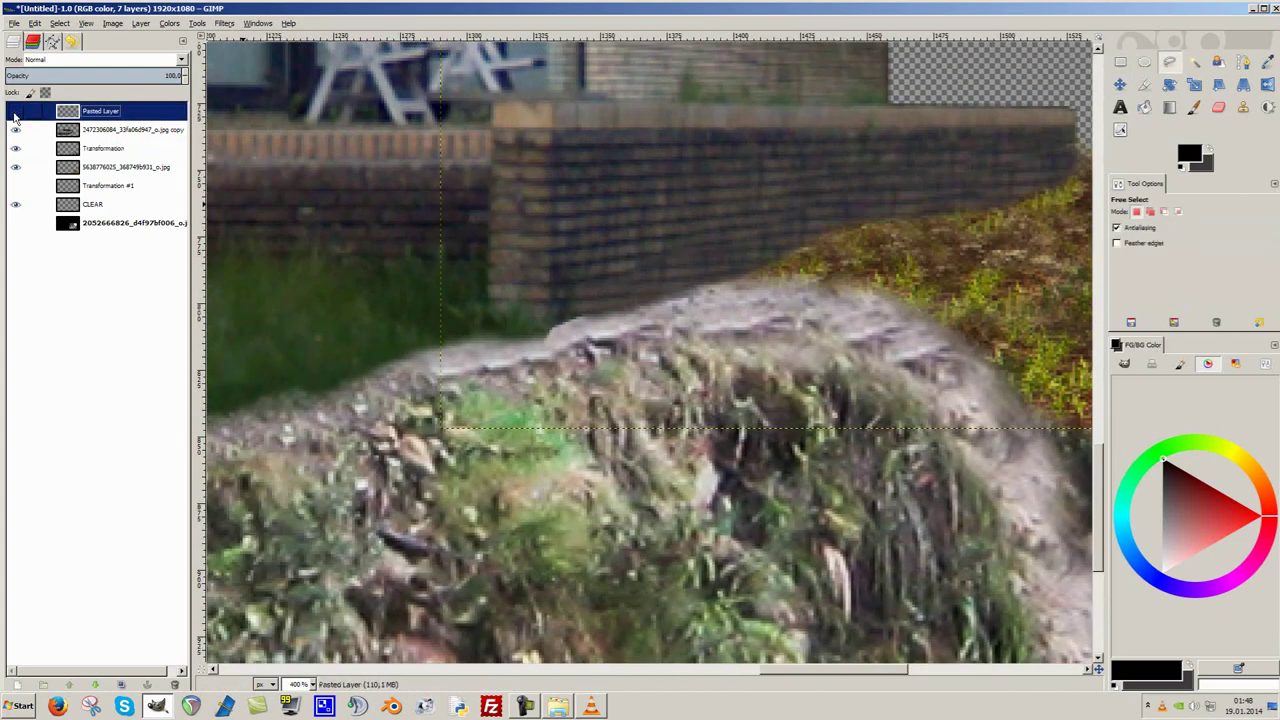
{"action": "left_click", "coordinate": [15, 129]}
{"action": "key", "text": "c"}
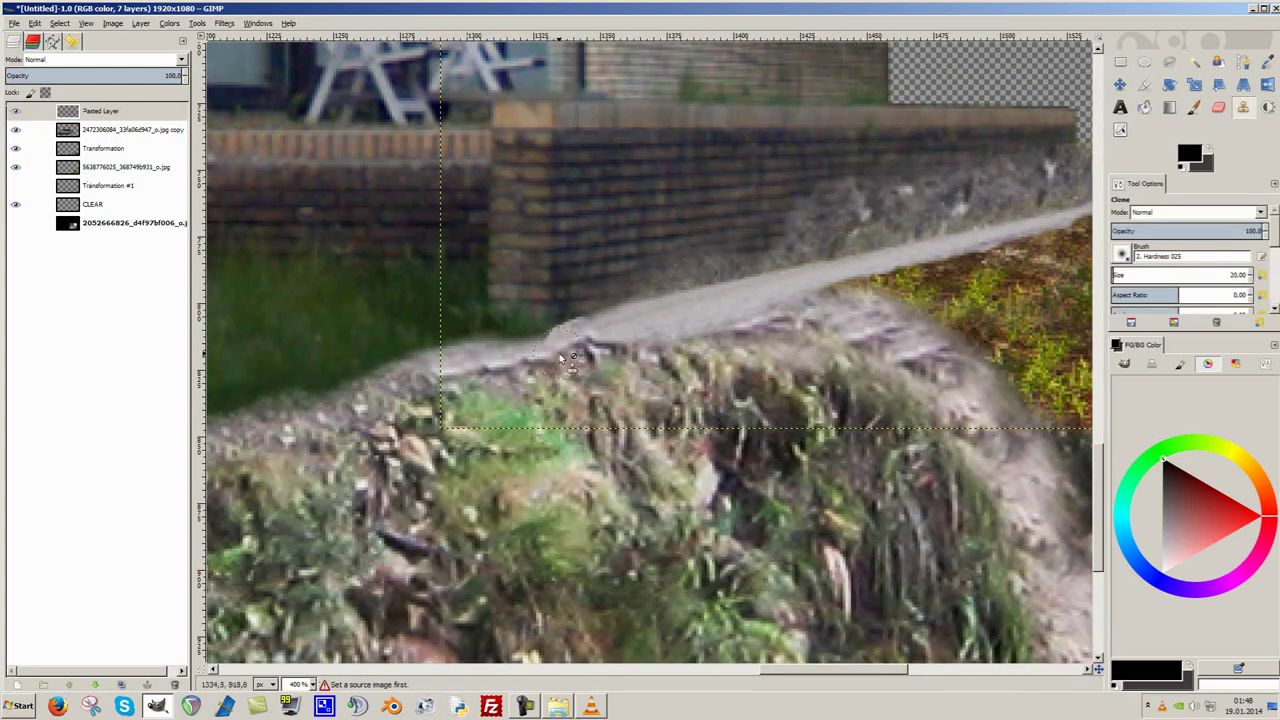
{"action": "left_click", "coordinate": [585, 332]}
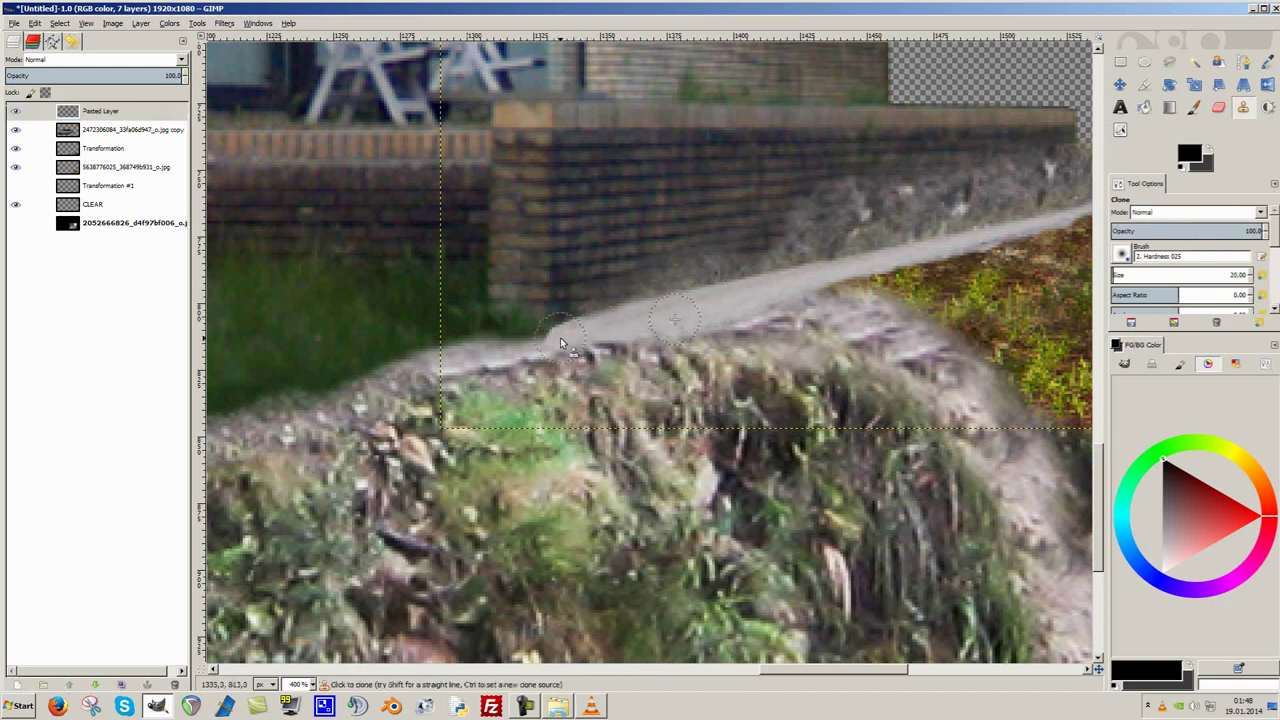
{"action": "key", "text": "Page_Down"}
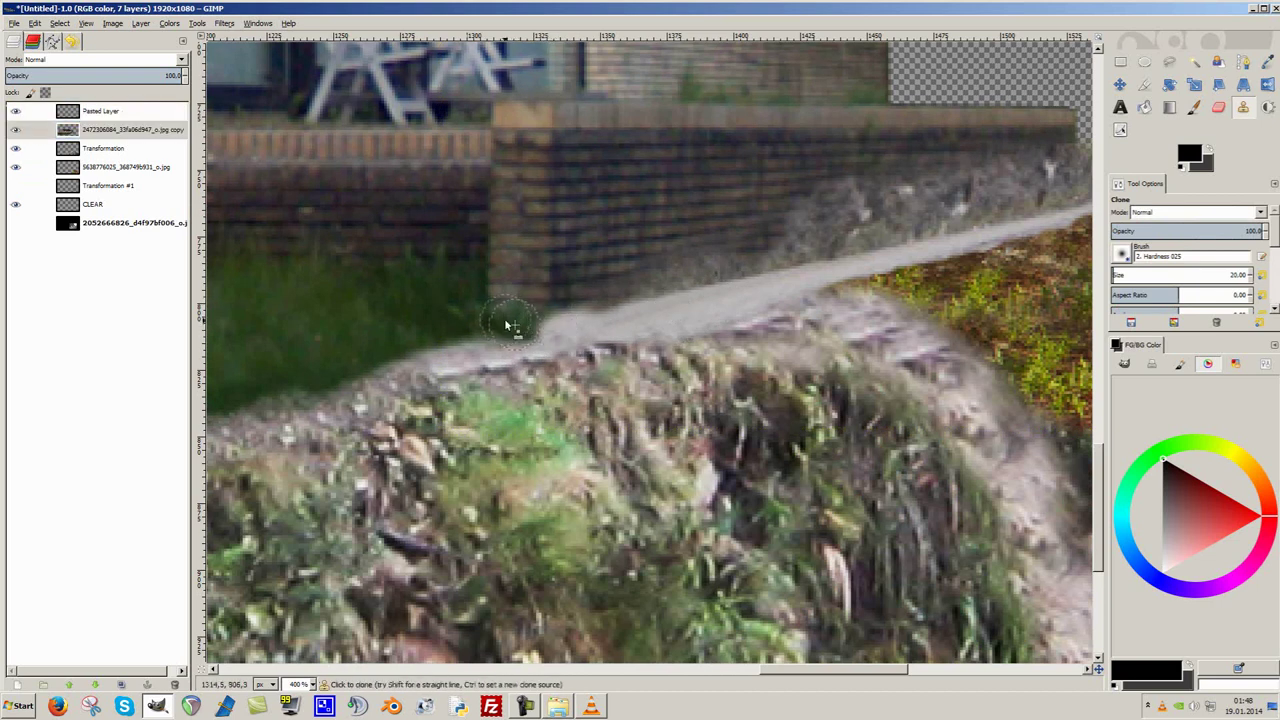
{"action": "key", "text": "Page_Up"}
{"action": "key", "text": "shift+e"}
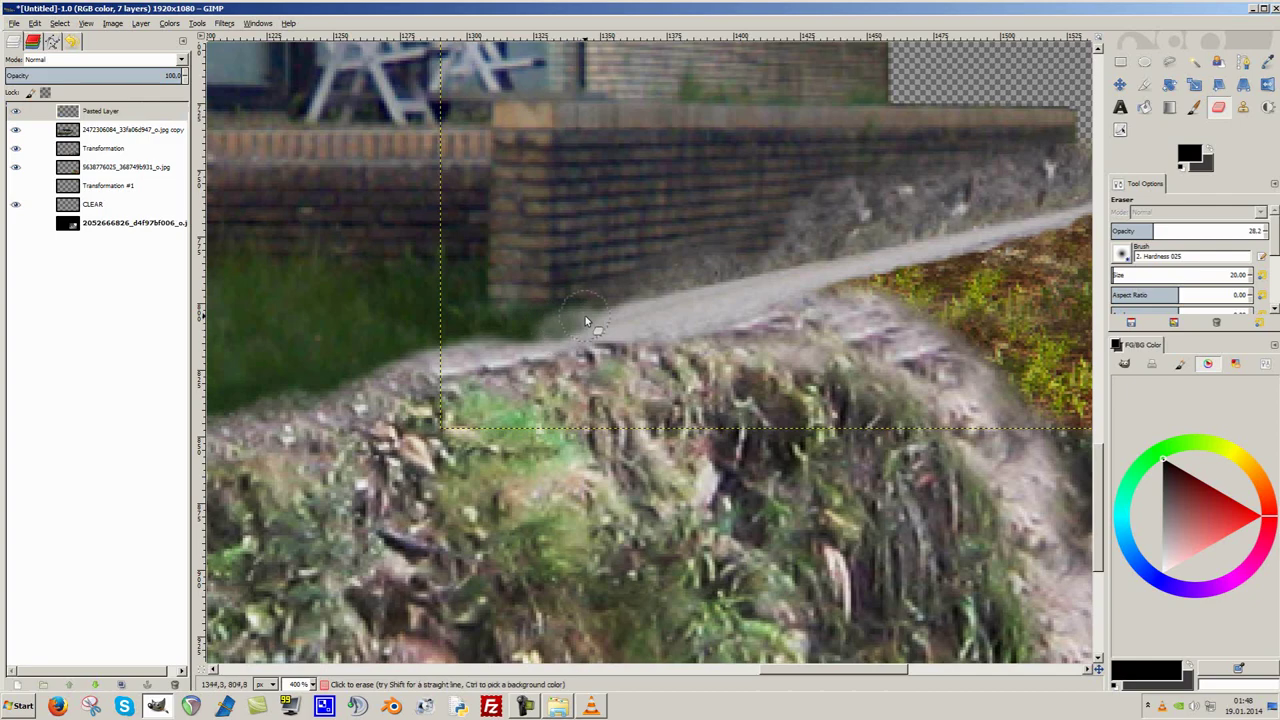
{"action": "scroll", "coordinate": [650, 300], "scroll_direction": "down", "scroll_amount": 2}
{"action": "scroll", "coordinate": [574, 331], "scroll_direction": "down", "scroll_amount": 2}
{"action": "scroll", "coordinate": [508, 266], "scroll_direction": "up", "scroll_amount": 4}
Alternate cloning on the jpg copy and erasing on the Pasted Layer along the path.
{"action": "key", "text": "c"}
{"action": "key", "text": "Page_Down"}
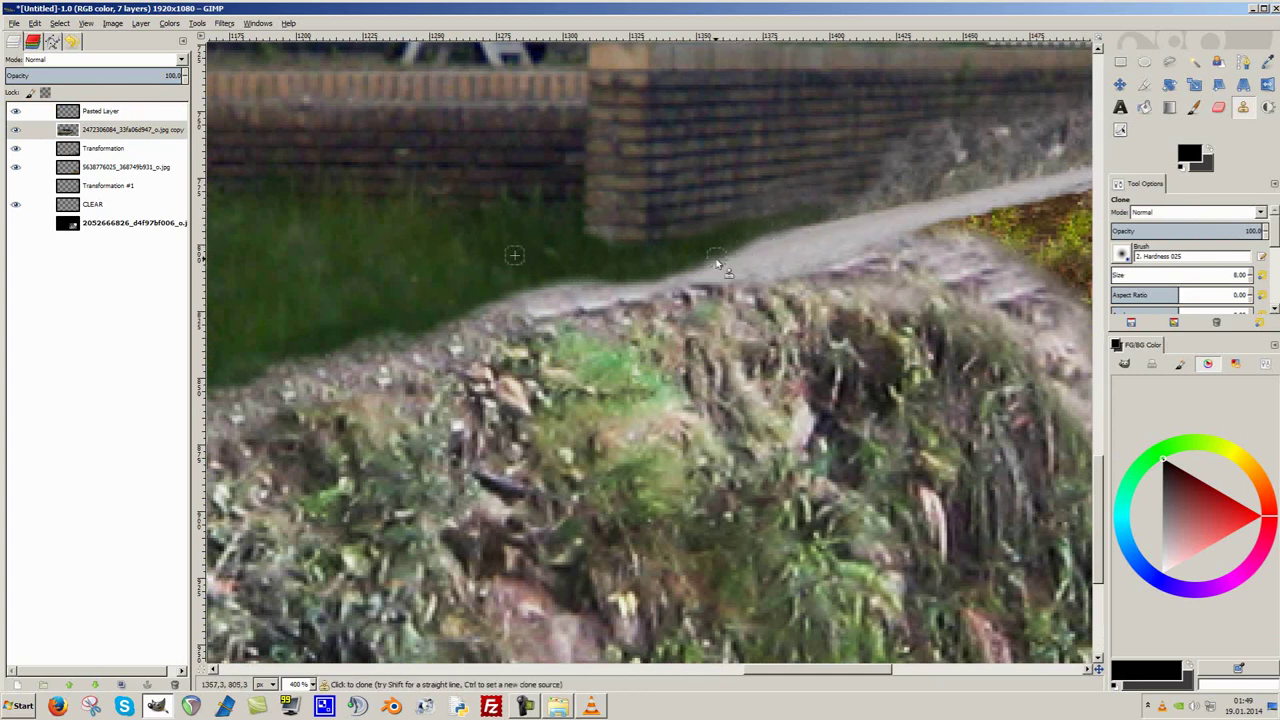
{"action": "scroll", "coordinate": [716, 263], "scroll_direction": "down", "scroll_amount": 3}
{"action": "scroll", "coordinate": [760, 285], "scroll_direction": "up", "scroll_amount": 2}
{"action": "key", "text": "Page_Up"}
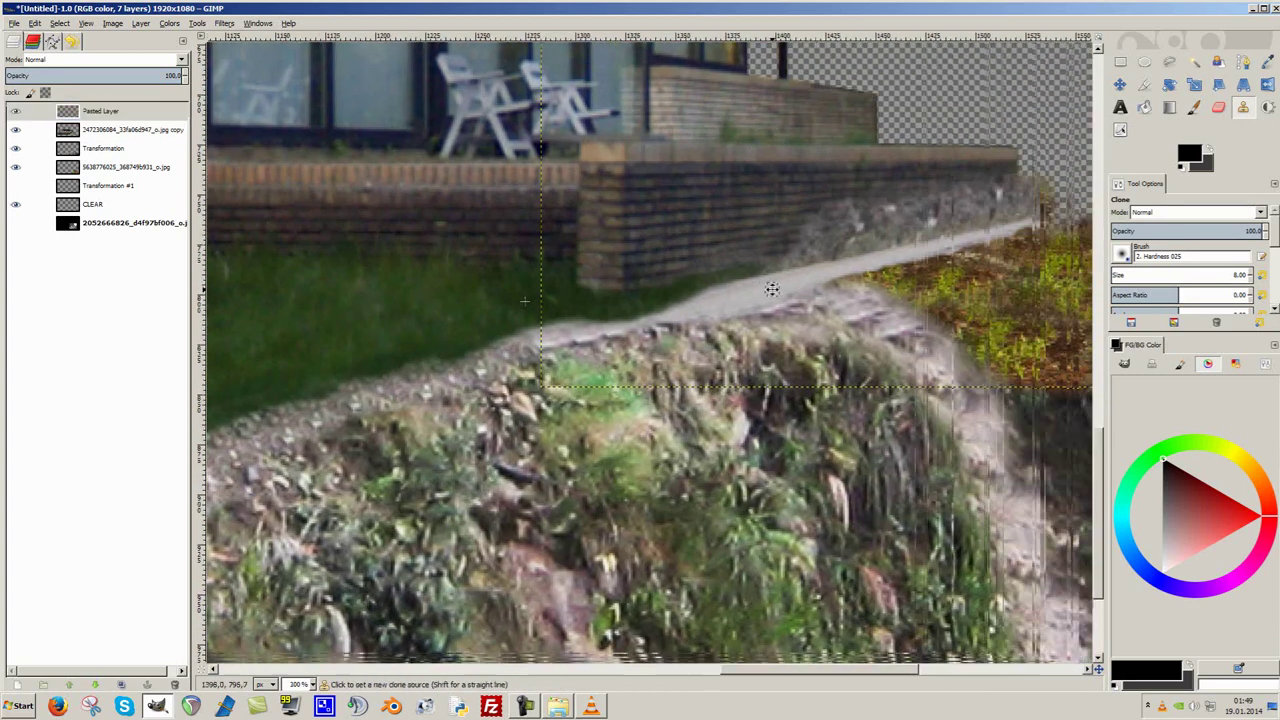
{"action": "key", "text": "shift+e"}
{"action": "scroll", "coordinate": [670, 340], "scroll_direction": "up", "scroll_amount": 1}
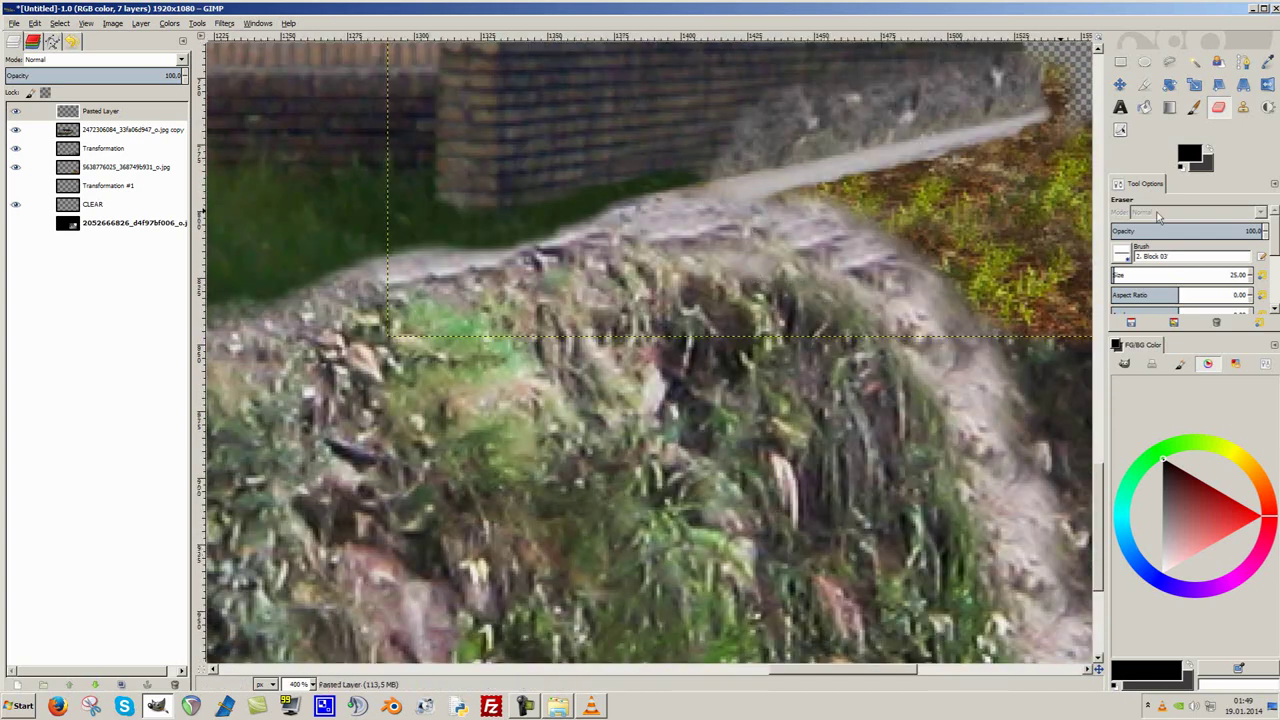
{"action": "key", "text": "c"}
{"action": "key", "text": "Page_Down"}
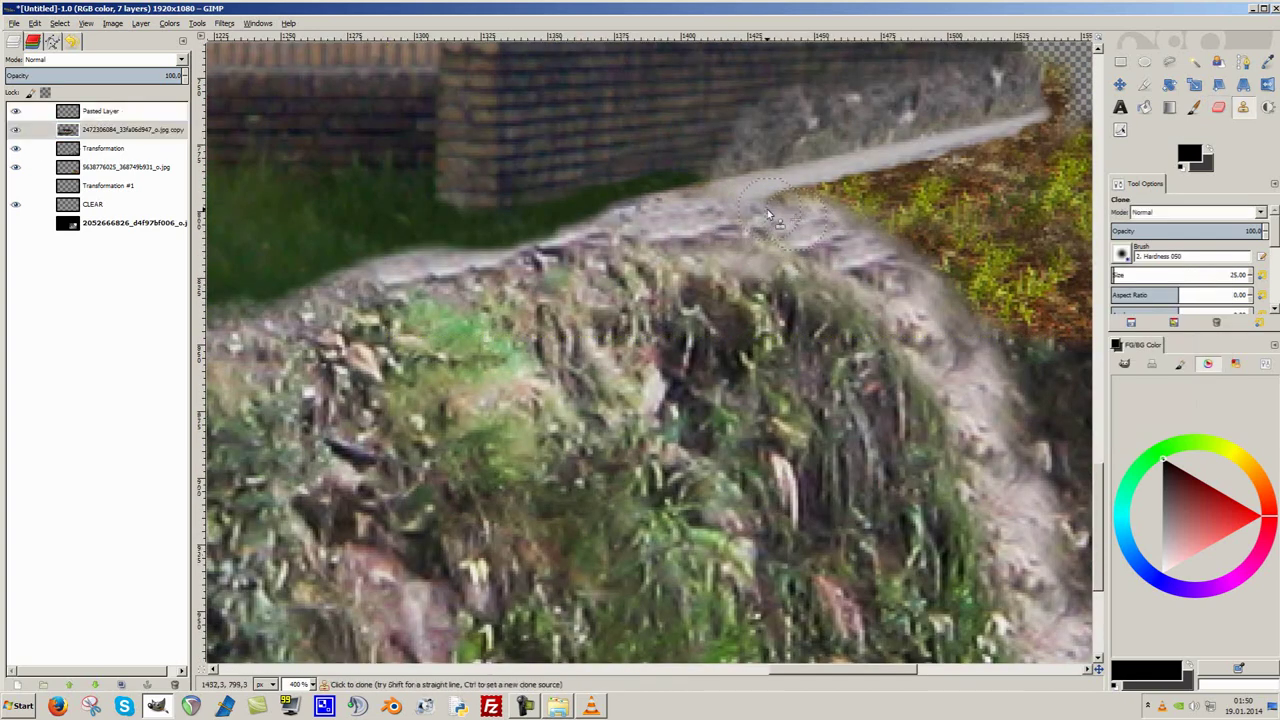
Hide the Pasted Layer's path strip and test its opacity at 63.4 before restoring 100.
{"action": "left_click", "coordinate": [15, 111]}
{"action": "key", "text": "Page_Down"}
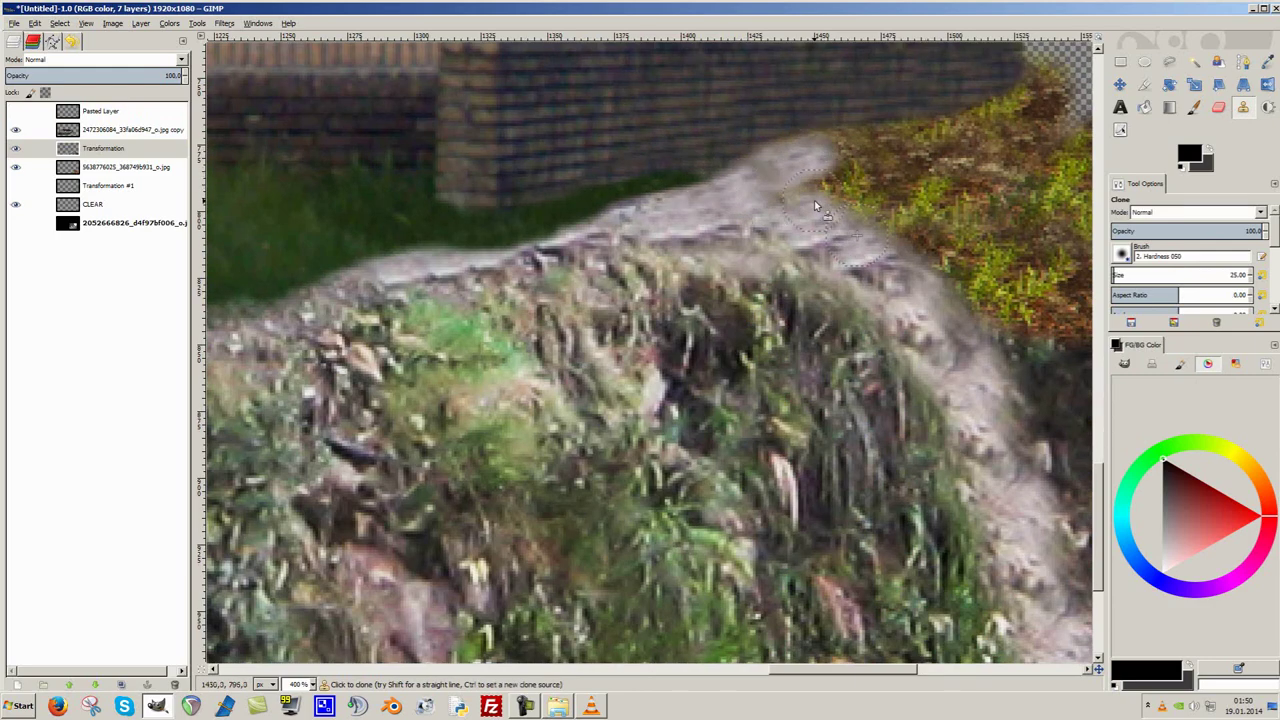
{"action": "key", "text": "Page_Up"}
{"action": "key", "text": "Page_Up"}
{"action": "key", "text": "shift+e"}
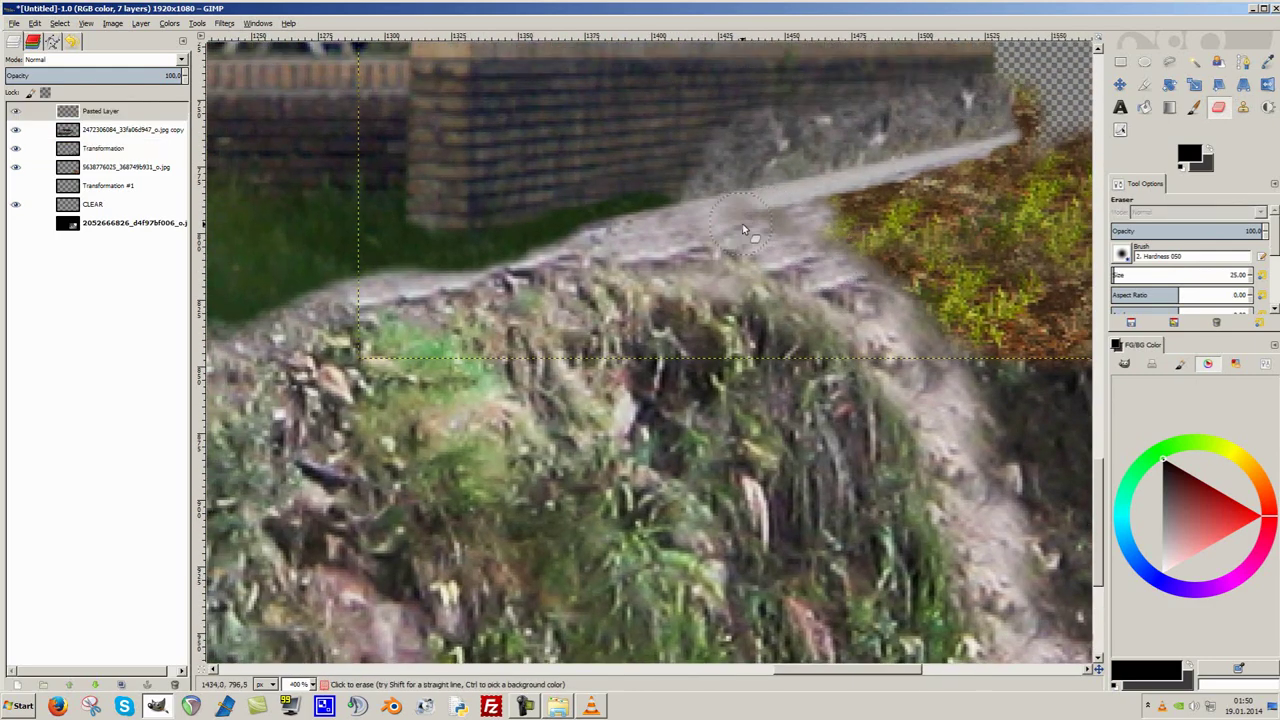
{"action": "key", "text": "minus"}
{"action": "scroll", "coordinate": [925, 313], "scroll_direction": "down", "scroll_amount": 2}
{"action": "scroll", "coordinate": [925, 313], "scroll_direction": "up", "scroll_amount": 3}
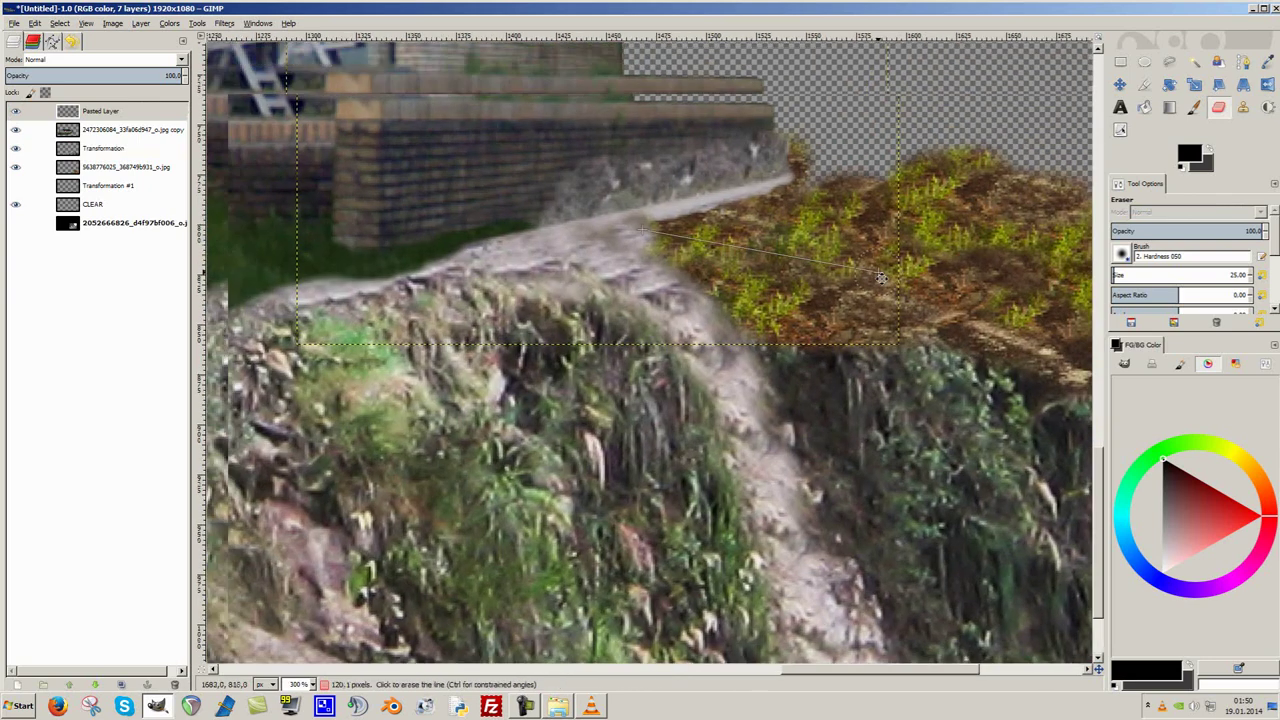
{"action": "left_click", "coordinate": [116, 74]}
{"action": "left_click_drag", "start_coordinate": [116, 74], "coordinate": [184, 74]}
Free-select a section of the grey path and darken it with Curves.
{"action": "key", "text": "plus"}
{"action": "key", "text": "f"}
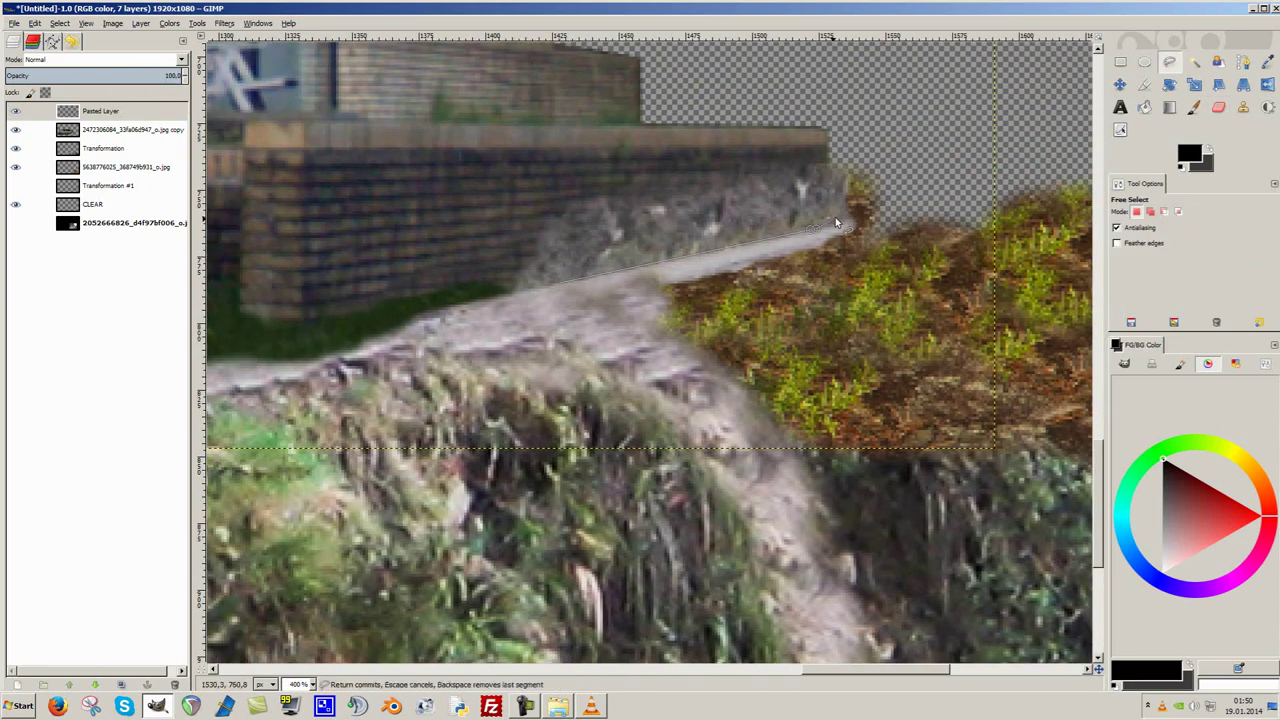
{"action": "left_click", "coordinate": [170, 23]}
{"action": "left_click", "coordinate": [200, 126]}
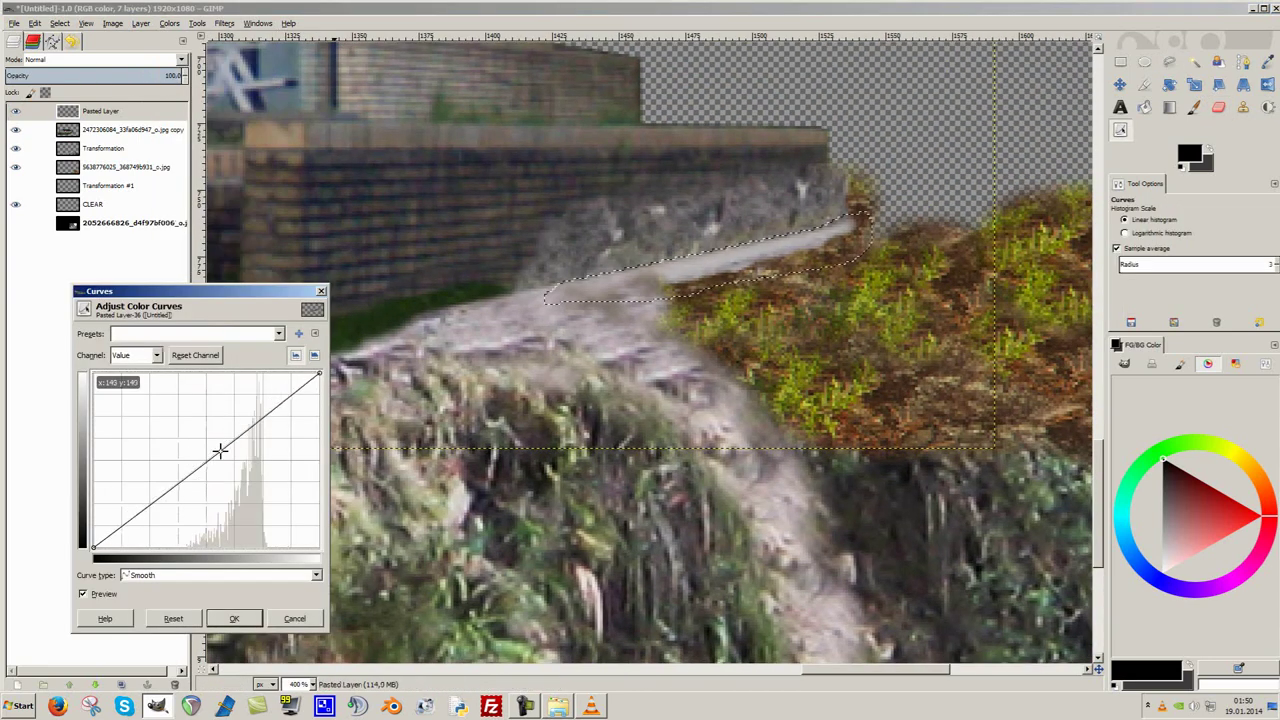
{"action": "left_click_drag", "start_coordinate": [220, 448], "coordinate": [231, 471]}
{"action": "left_click", "coordinate": [289, 617]}
{"action": "scroll", "coordinate": [270, 600], "scroll_direction": "down", "scroll_amount": 6}
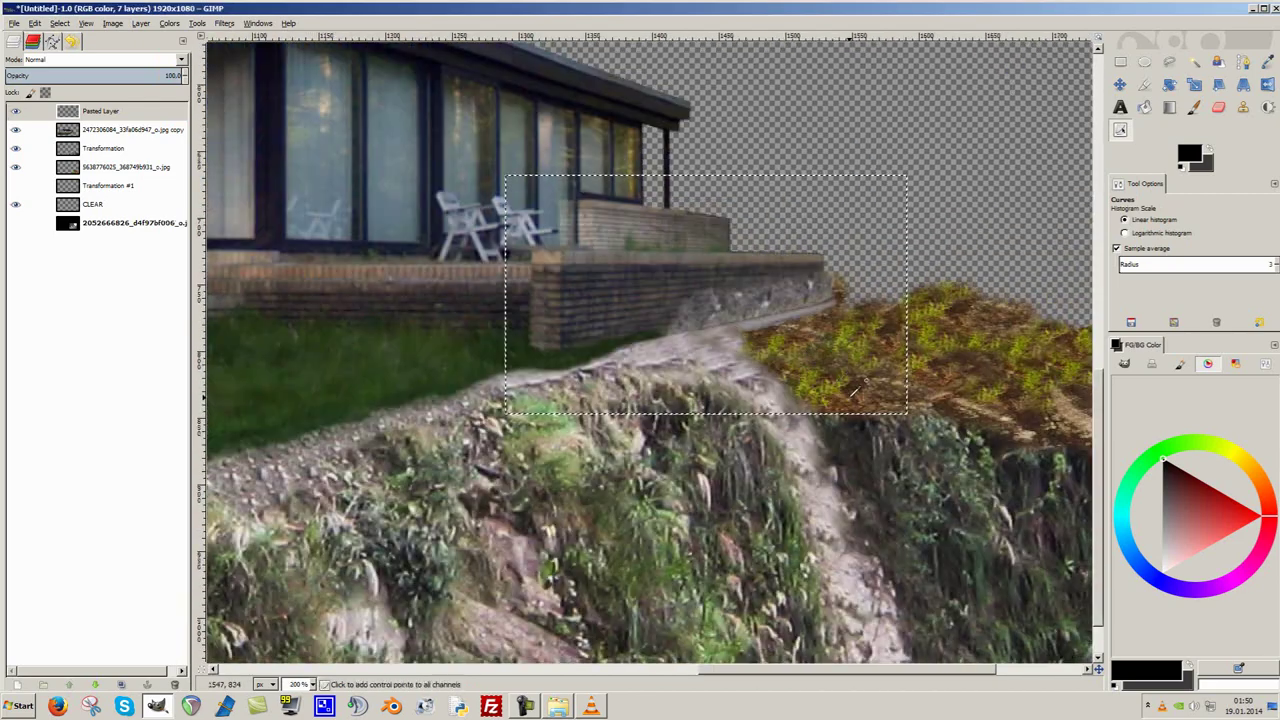
{"action": "scroll", "coordinate": [735, 298], "scroll_direction": "up", "scroll_amount": 4}
{"action": "scroll", "coordinate": [735, 298], "scroll_direction": "up", "scroll_amount": 2}
{"action": "key", "text": "shift+e"}
Try roughing up the path edge with the Acrylic 03 eraser brush.
{"action": "double_click", "coordinate": [1237, 275]}
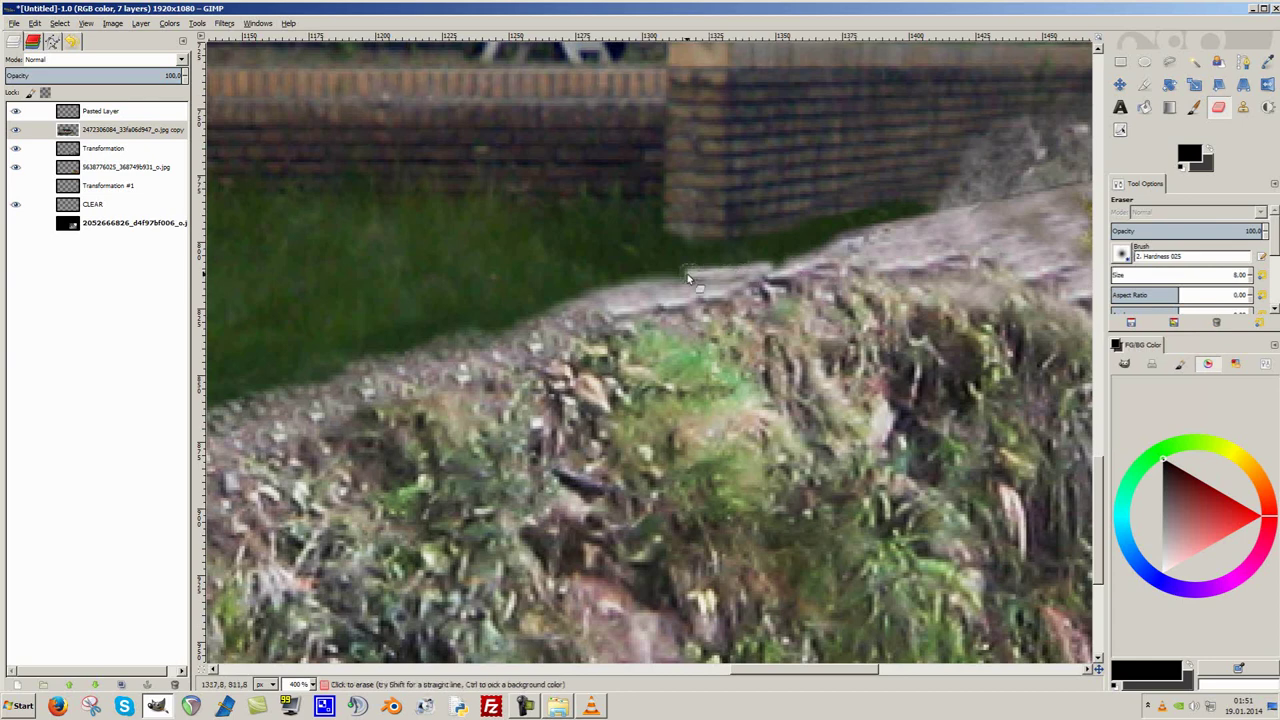
{"action": "scroll", "coordinate": [779, 320], "scroll_direction": "down", "scroll_amount": 2}
{"action": "left_click", "coordinate": [1122, 255]}
{"action": "left_click", "coordinate": [1160, 300]}
{"action": "scroll", "coordinate": [733, 290], "scroll_direction": "up", "scroll_amount": 3}
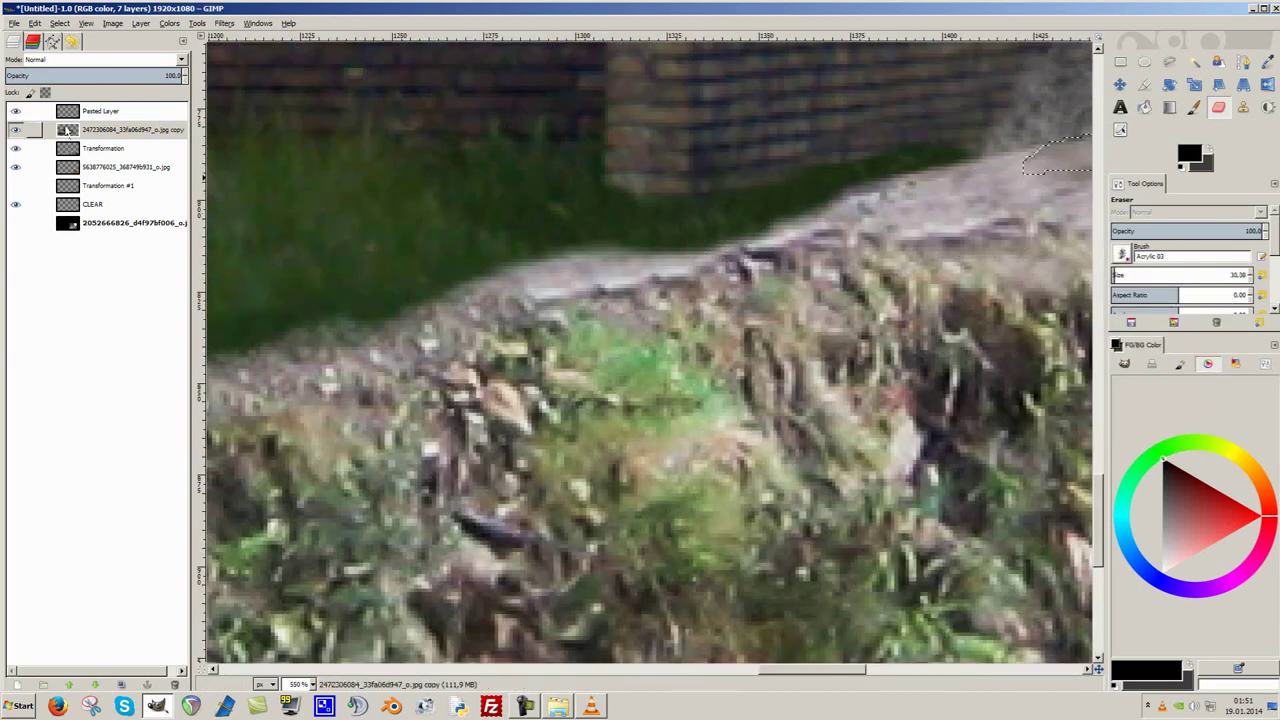
{"action": "scroll", "coordinate": [770, 190], "scroll_direction": "down", "scroll_amount": 3}
{"action": "scroll", "coordinate": [770, 190], "scroll_direction": "up", "scroll_amount": 3}
{"action": "left_click_drag", "start_coordinate": [740, 170], "coordinate": [870, 215]}
{"action": "scroll", "coordinate": [850, 215], "scroll_direction": "down", "scroll_amount": 3}
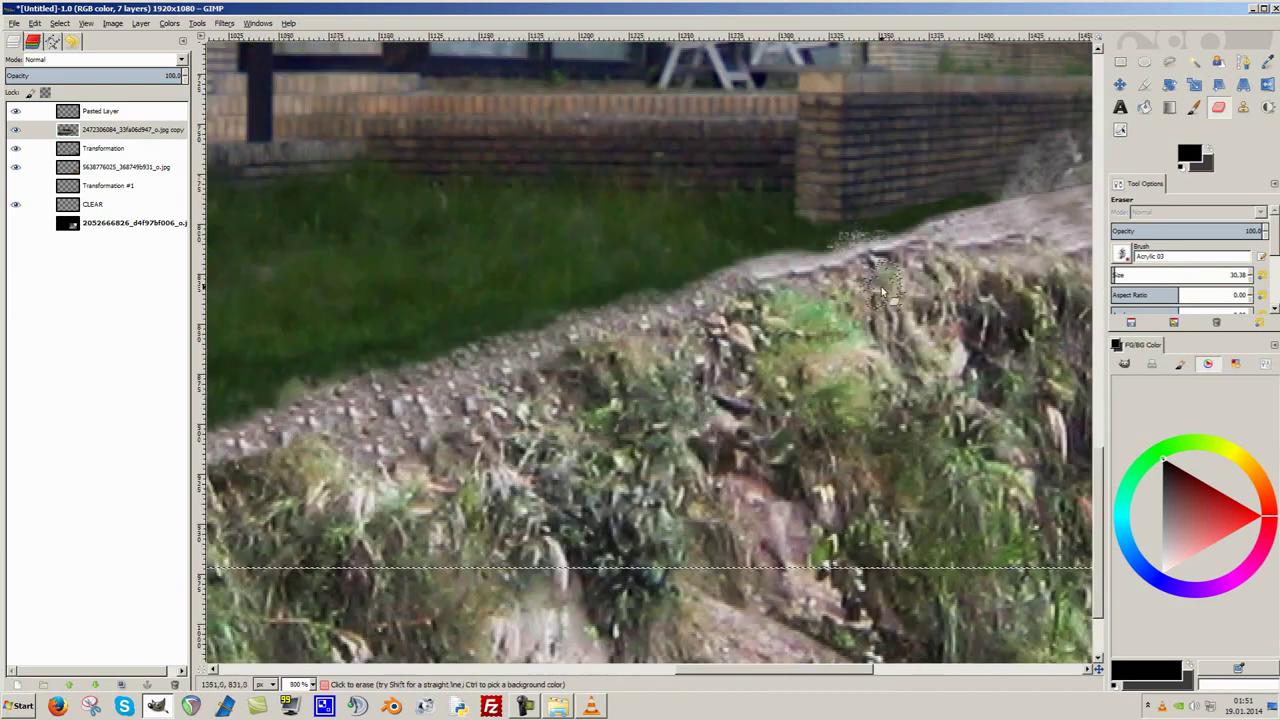
{"action": "scroll", "coordinate": [784, 392], "scroll_direction": "up", "scroll_amount": 3}
Undo that erase stroke and zoom in closer on the path edge.
{"action": "key", "text": "ctrl+z"}
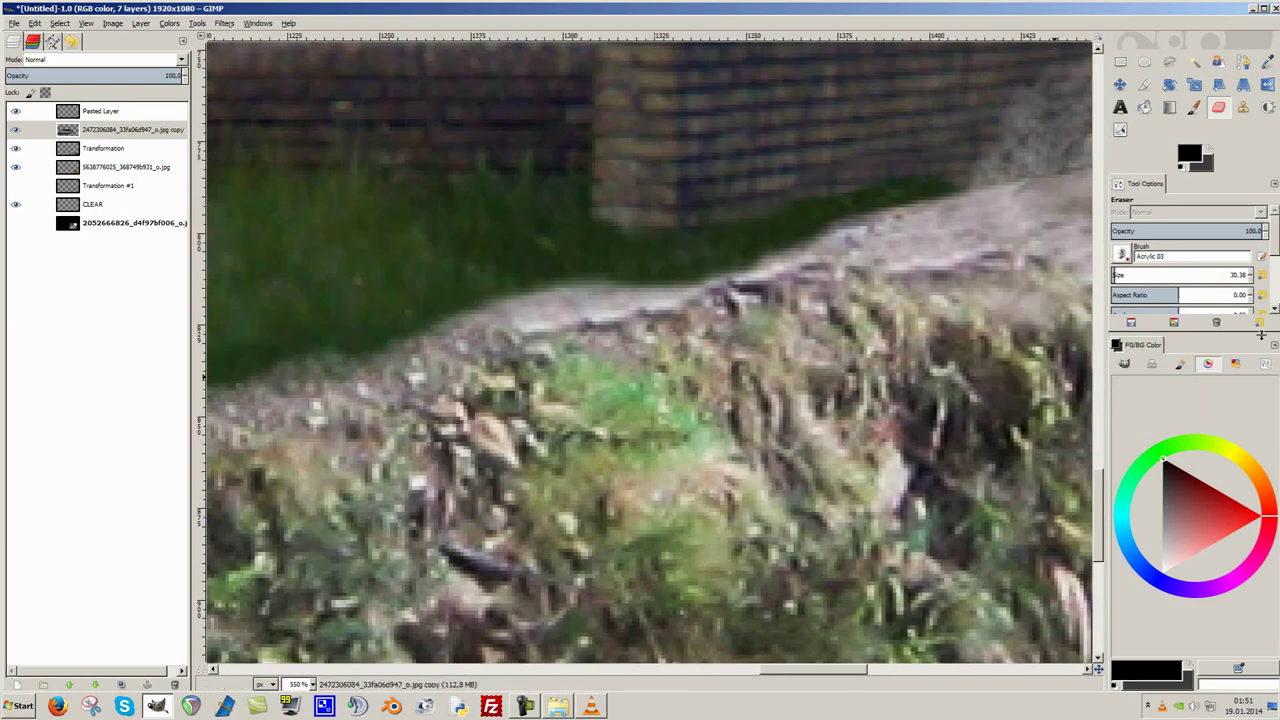
{"action": "scroll", "coordinate": [581, 290], "scroll_direction": "down", "scroll_amount": 3}
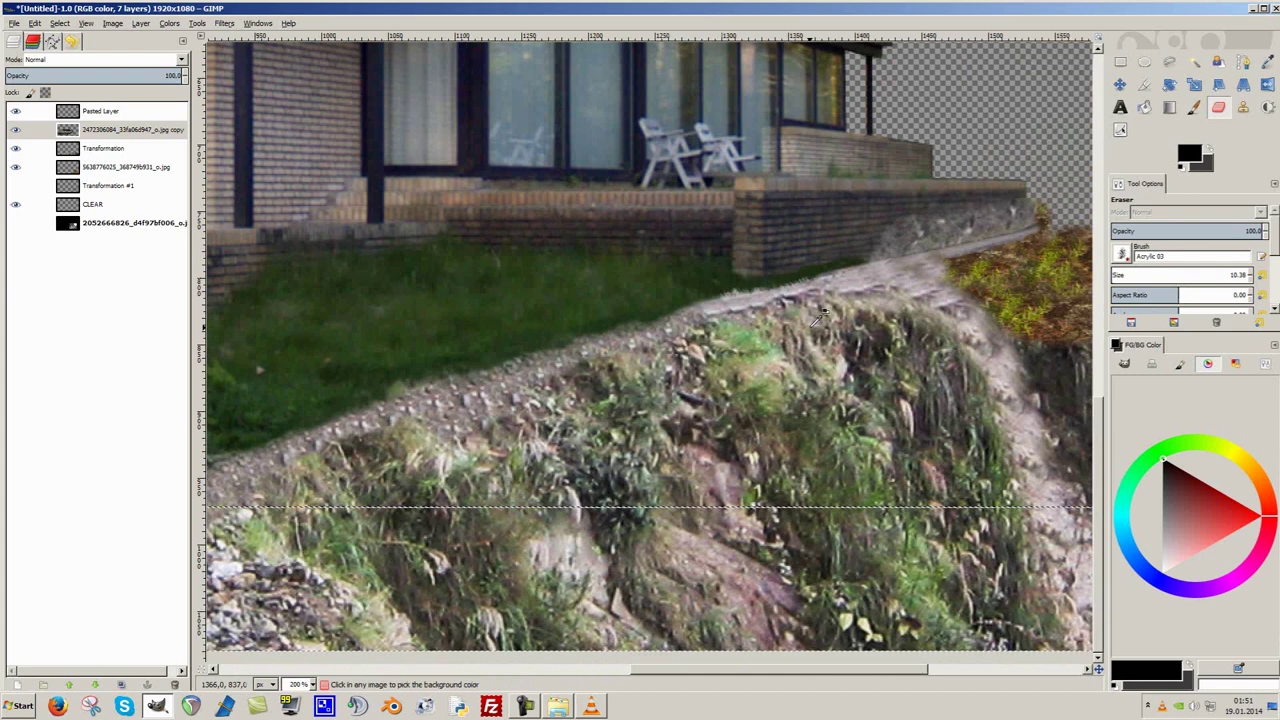
{"action": "scroll", "coordinate": [581, 290], "scroll_direction": "up", "scroll_amount": 2}
{"action": "scroll", "coordinate": [581, 290], "scroll_direction": "up", "scroll_amount": 1}
{"action": "scroll", "coordinate": [1270, 280], "scroll_direction": "down", "scroll_amount": 2}
{"action": "scroll", "coordinate": [1270, 280], "scroll_direction": "down", "scroll_amount": 3}
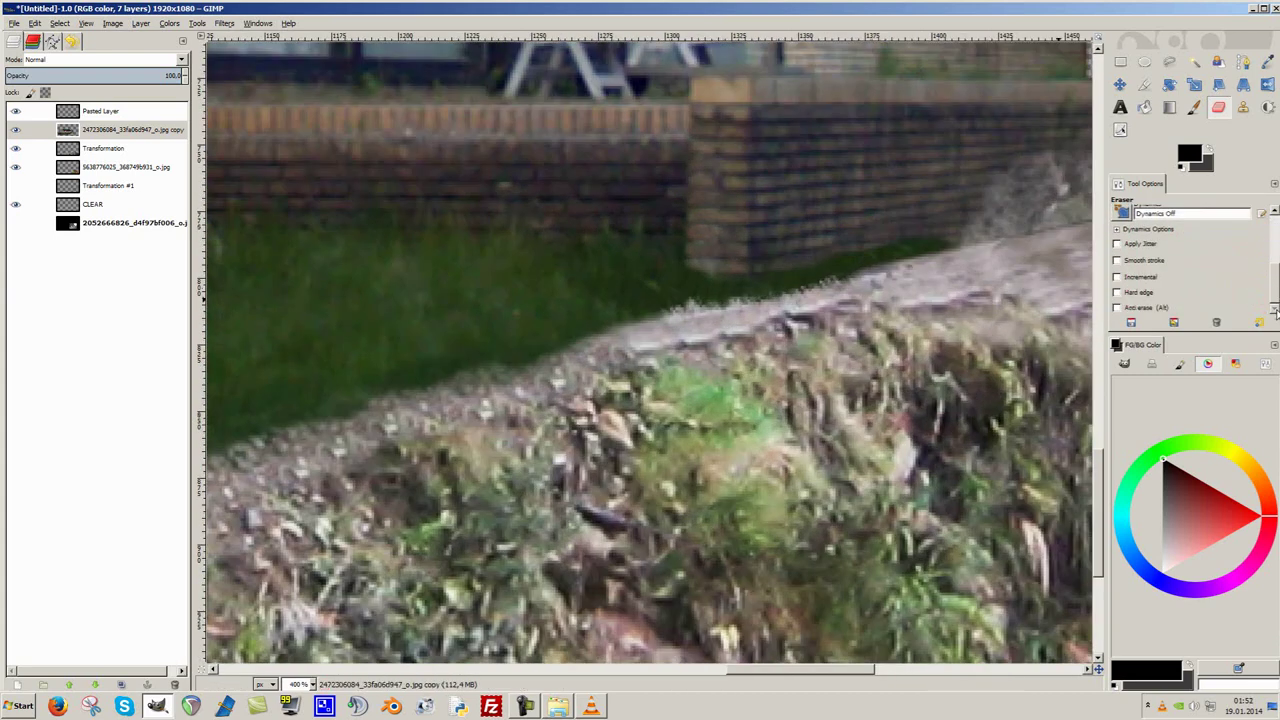
{"action": "key", "text": "4"}
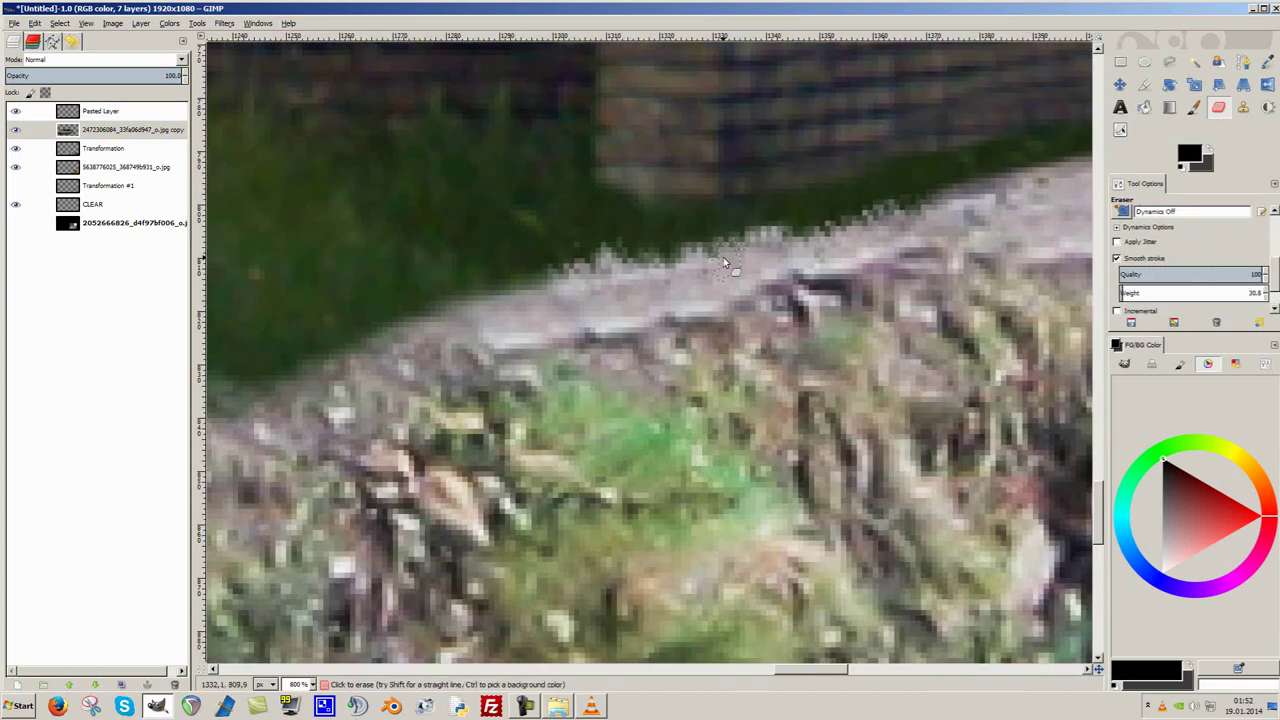
{"action": "scroll", "coordinate": [876, 232], "scroll_direction": "down", "scroll_amount": 2}
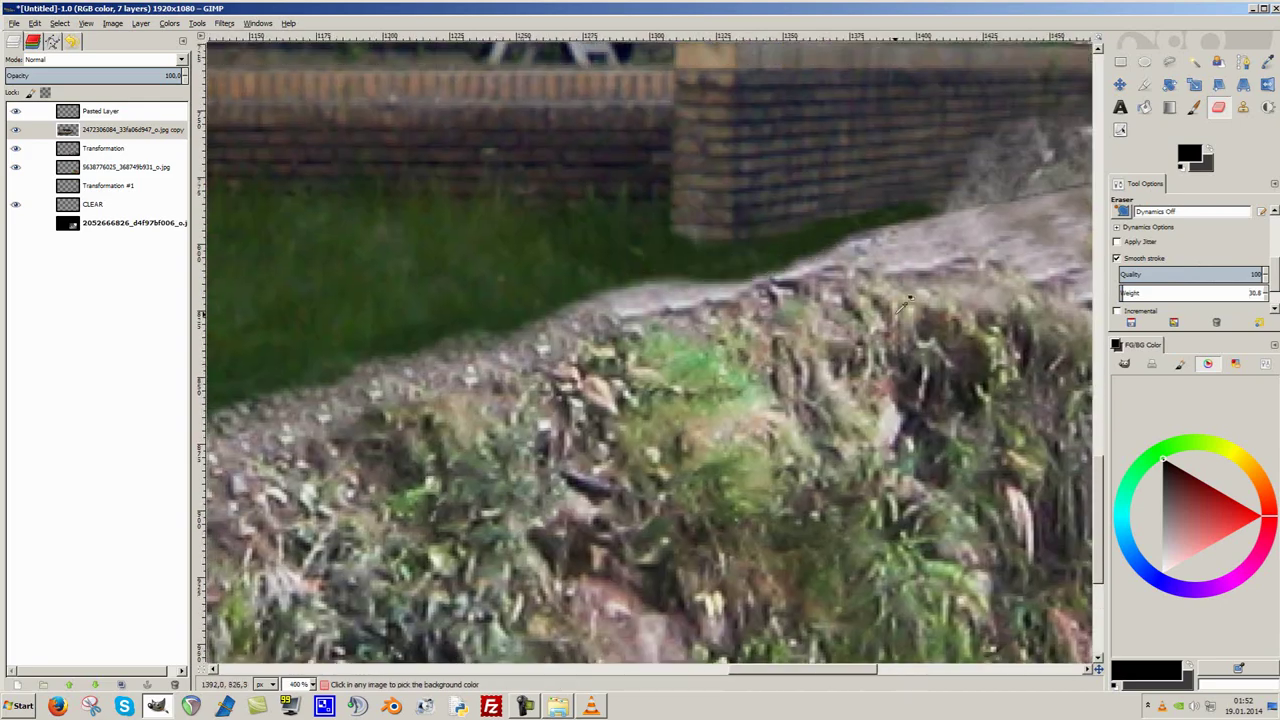
{"action": "scroll", "coordinate": [876, 232], "scroll_direction": "down", "scroll_amount": 2}
{"action": "scroll", "coordinate": [1124, 247], "scroll_direction": "up", "scroll_amount": 5}
Switch the eraser to the Block 02 brush at 39.6 opacity.
{"action": "left_click", "coordinate": [1124, 247]}
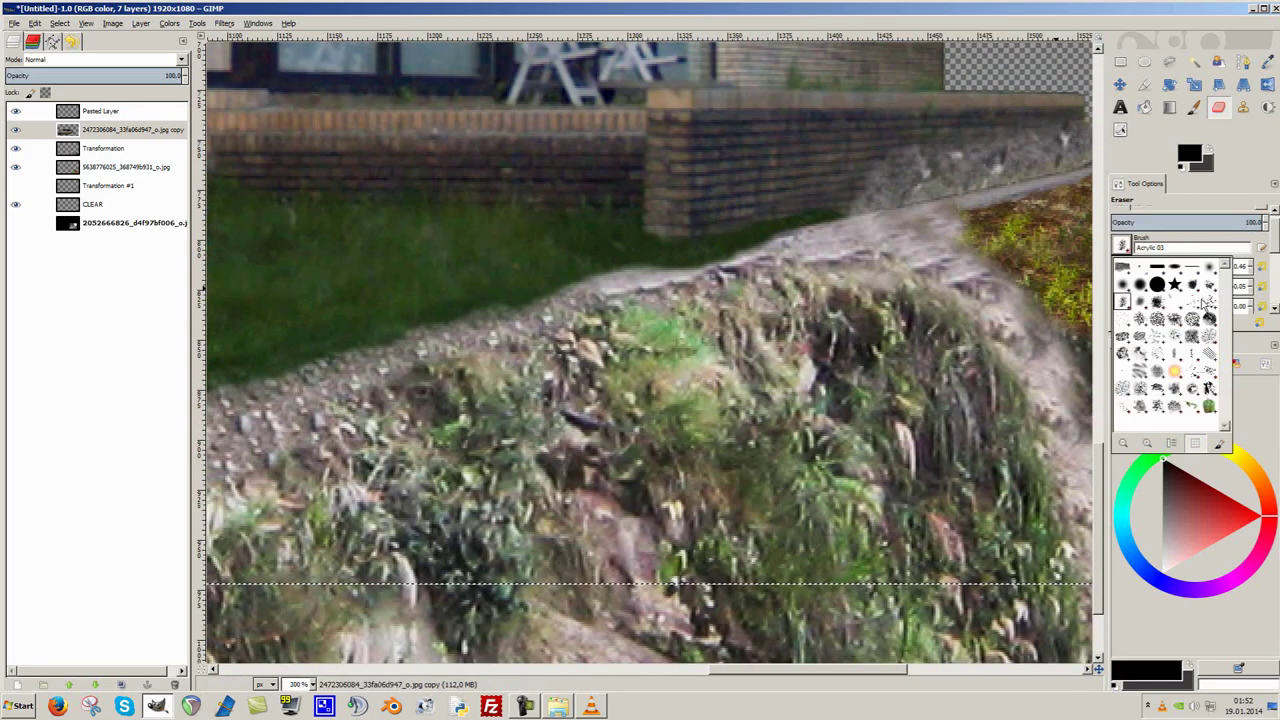
{"action": "left_click", "coordinate": [1207, 303]}
{"action": "key", "text": "plus"}
{"action": "scroll", "coordinate": [1180, 250], "scroll_direction": "up", "scroll_amount": 1}
{"action": "left_click", "coordinate": [1170, 231]}
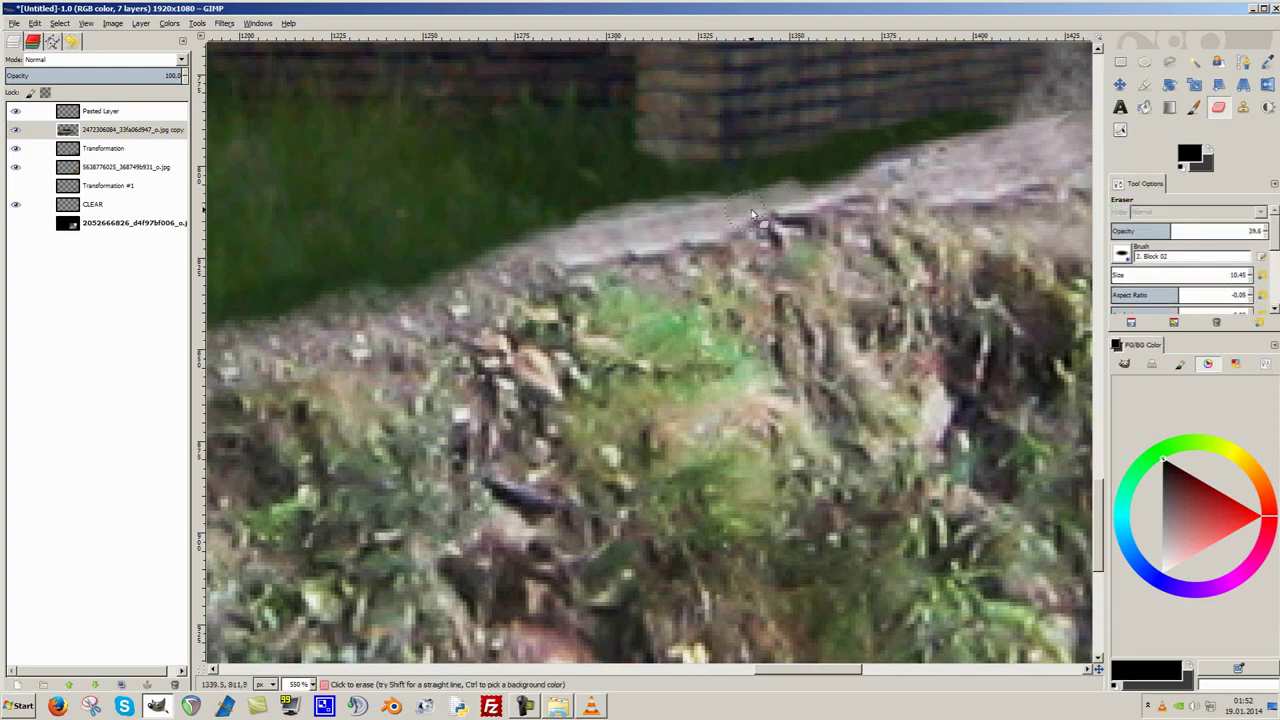
{"action": "scroll", "coordinate": [752, 213], "scroll_direction": "down", "scroll_amount": 5}
{"action": "scroll", "coordinate": [748, 225], "scroll_direction": "up", "scroll_amount": 3}
{"action": "scroll", "coordinate": [813, 215], "scroll_direction": "down", "scroll_amount": 4}
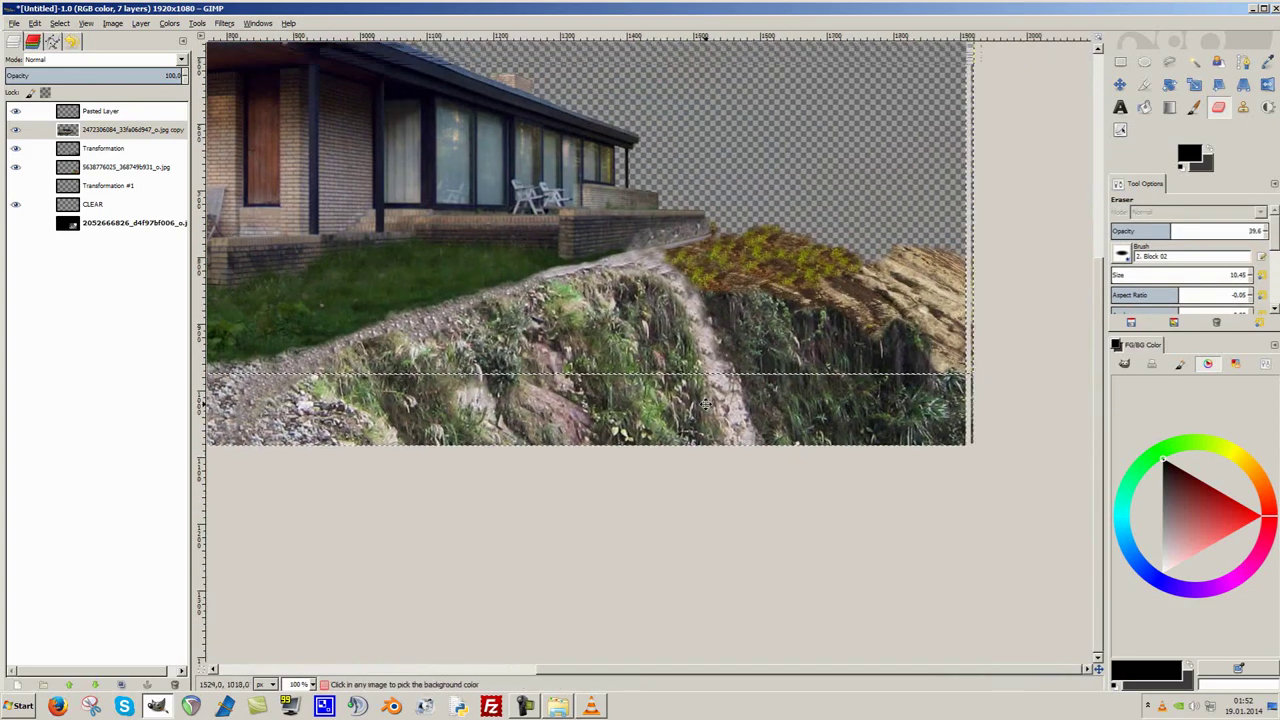
{"action": "scroll", "coordinate": [813, 215], "scroll_direction": "up", "scroll_amount": 2}
Hide the Transformation #1 layer and select the house photo copy layer.
{"action": "scroll", "coordinate": [813, 215], "scroll_direction": "down", "scroll_amount": 1}
{"action": "left_click", "coordinate": [74, 204]}
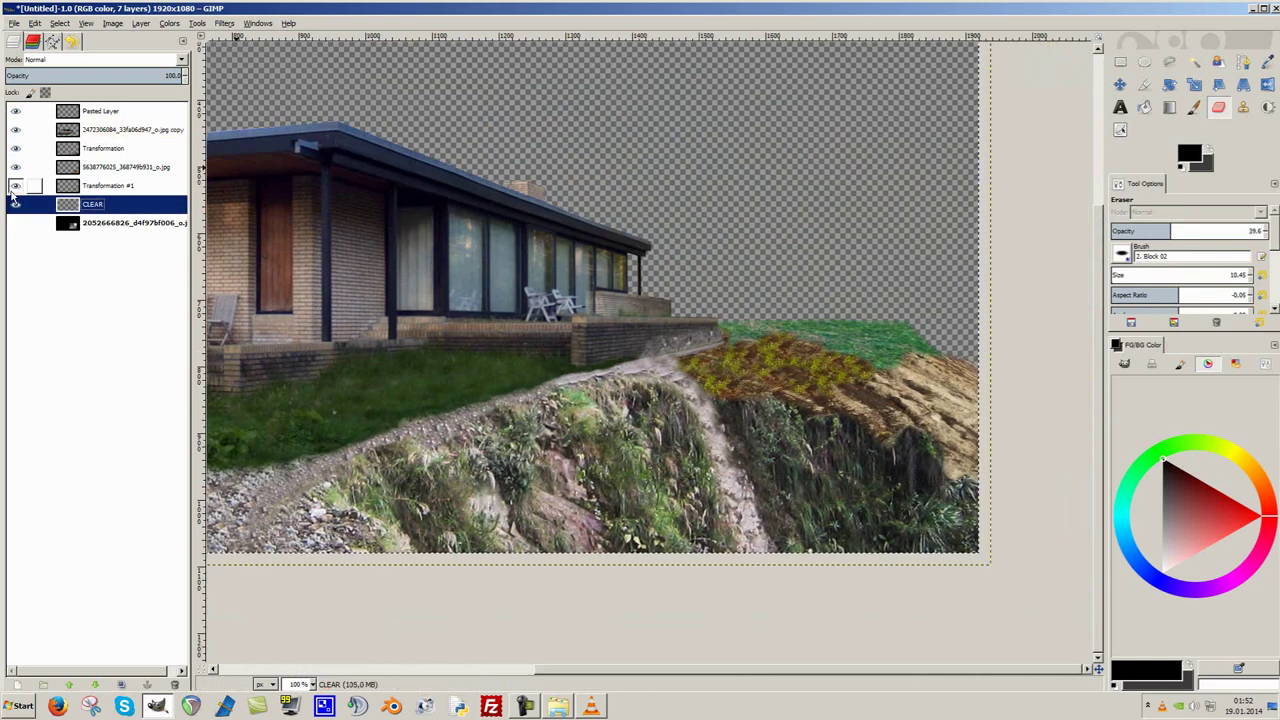
{"action": "left_click", "coordinate": [15, 185]}
{"action": "key", "text": "minus"}
{"action": "left_click", "coordinate": [70, 187]}
{"action": "key", "text": "minus"}
{"action": "scroll", "coordinate": [786, 349], "scroll_direction": "up", "scroll_amount": 4}
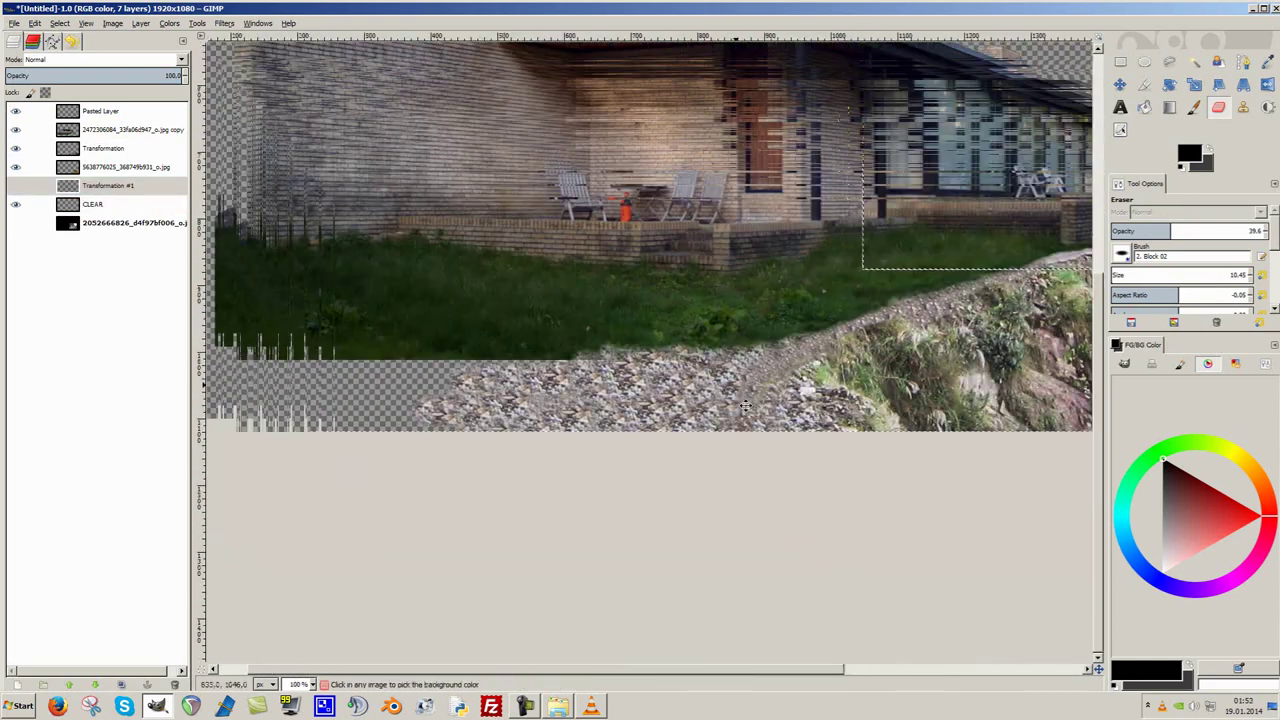
Inspect the gravel under the lawn, then switch to the Explorer folder of source photos.
{"action": "key", "text": "Page_Up"}
{"action": "key", "text": "Page_Up"}
{"action": "key", "text": "Page_Up"}
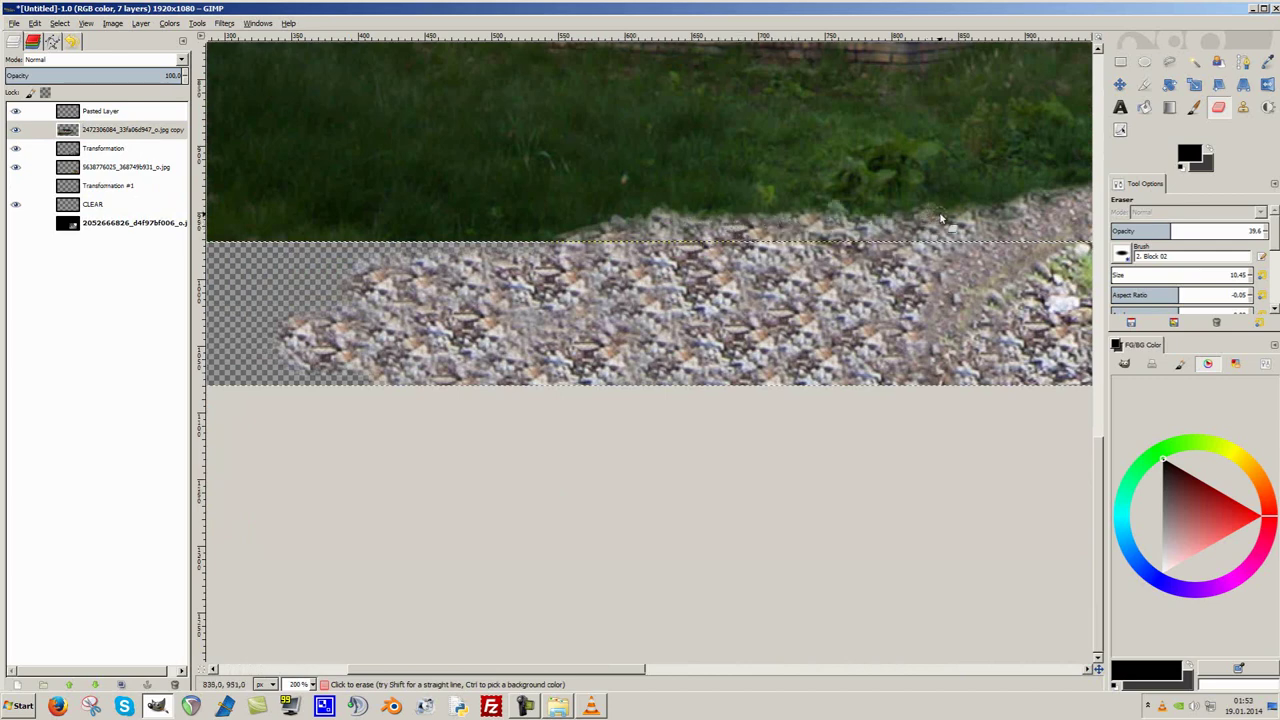
{"action": "scroll", "coordinate": [1038, 205], "scroll_direction": "down", "scroll_amount": 1}
{"action": "scroll", "coordinate": [1000, 250], "scroll_direction": "down", "scroll_amount": 1}
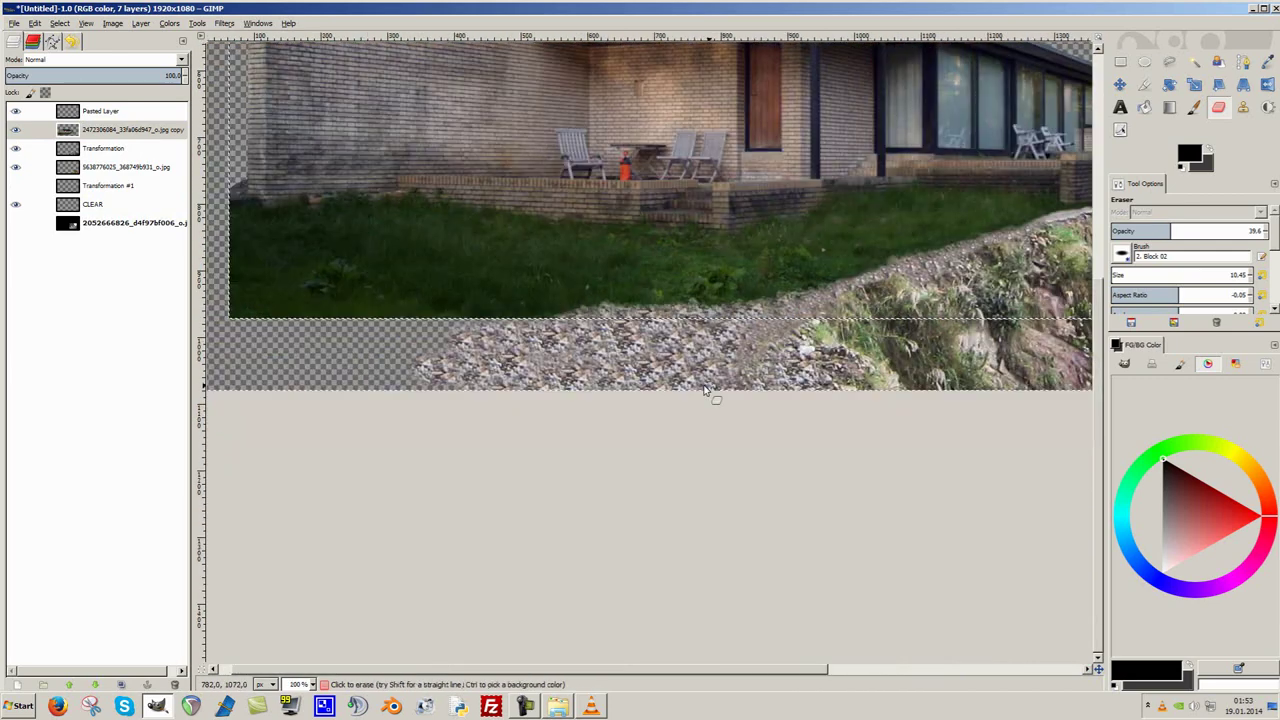
{"action": "scroll", "coordinate": [750, 458], "scroll_direction": "down", "scroll_amount": 2}
{"action": "scroll", "coordinate": [780, 440], "scroll_direction": "down", "scroll_amount": 1}
{"action": "scroll", "coordinate": [710, 450], "scroll_direction": "up", "scroll_amount": 1}
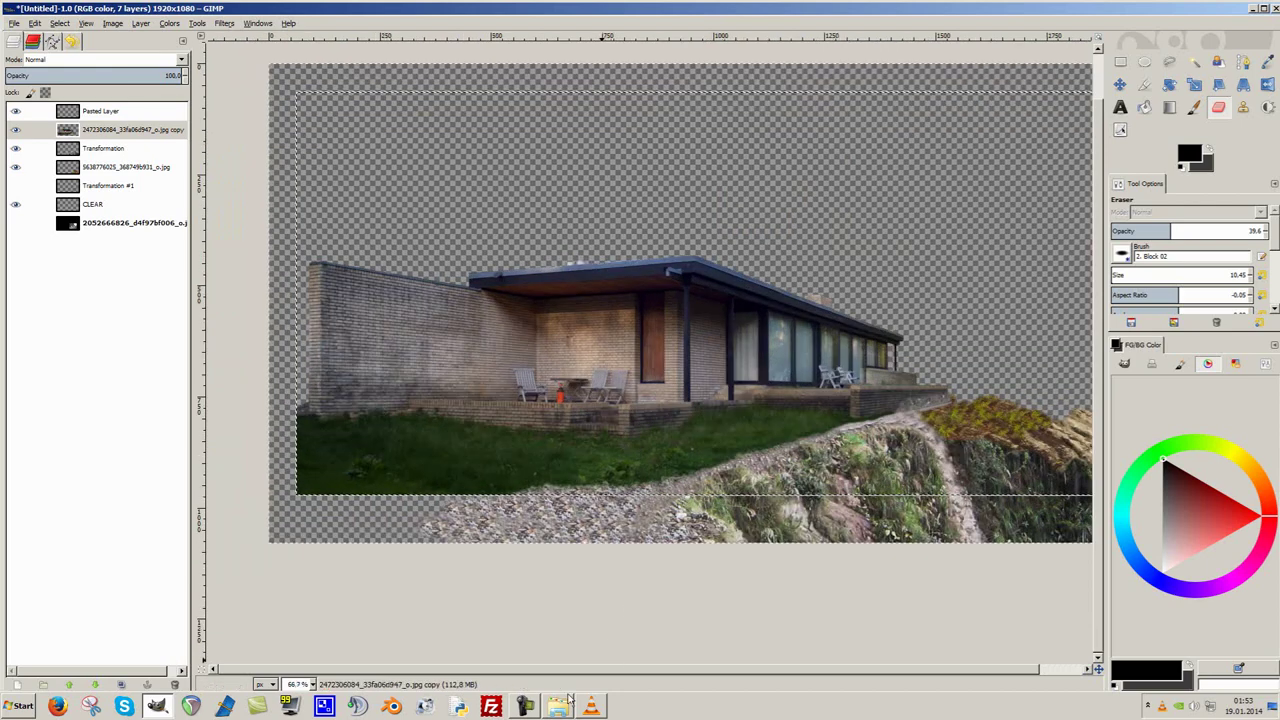
{"action": "key", "text": "alt+Tab"}
{"action": "scroll", "coordinate": [1077, 580], "scroll_direction": "down", "scroll_amount": 3}
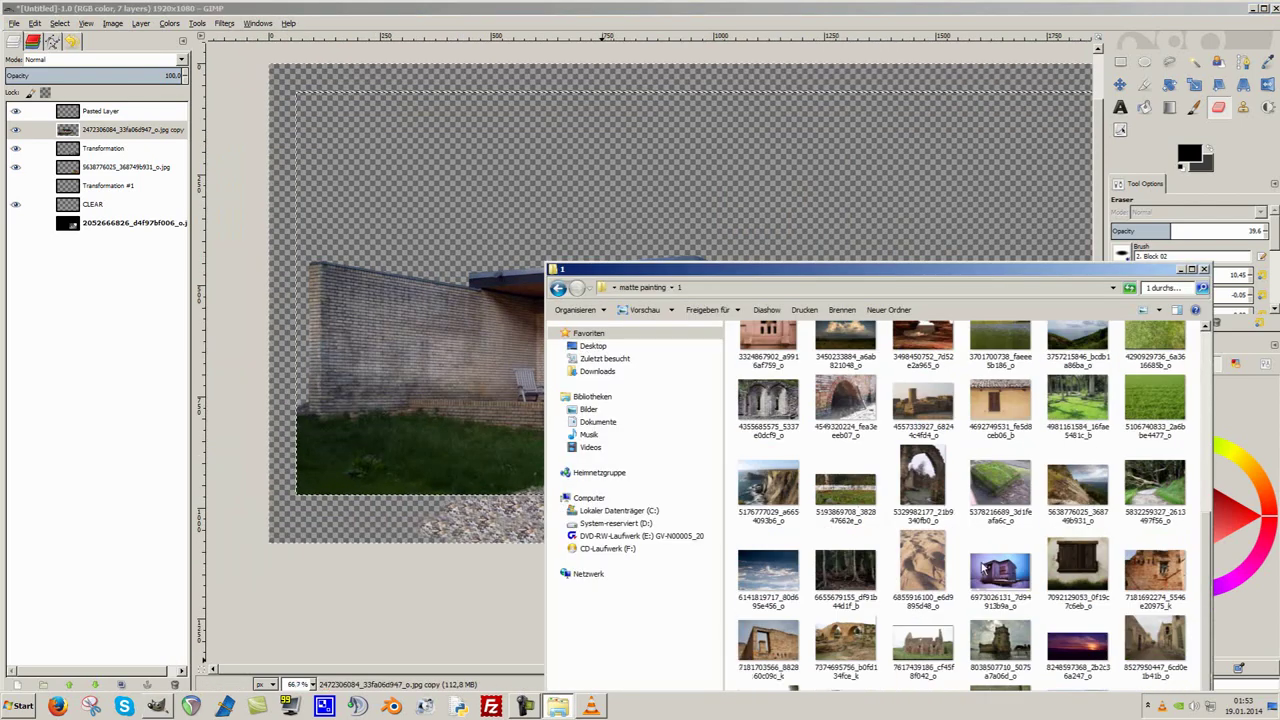
Preview the rocky hillside photo, then go up to the 'matte painting' folder.
{"action": "double_click", "coordinate": [1077, 483]}
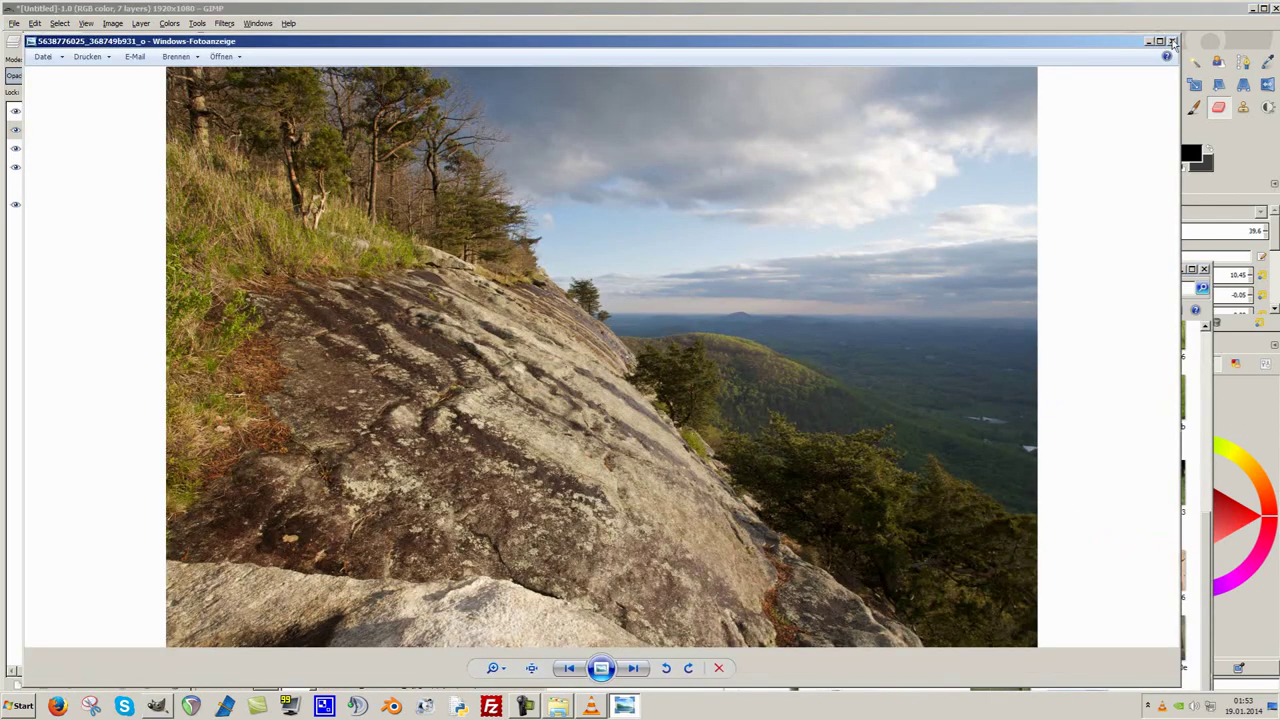
{"action": "left_click", "coordinate": [1172, 41]}
{"action": "key", "text": "alt+Up"}
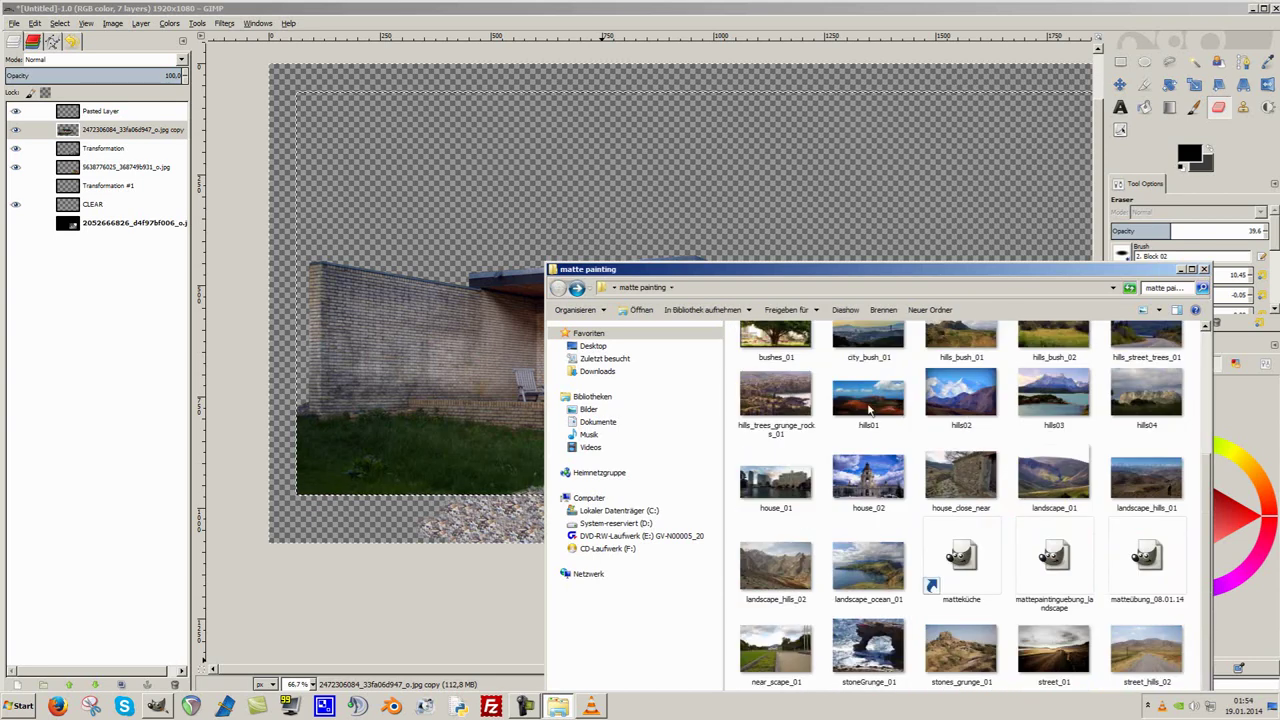
{"action": "scroll", "coordinate": [868, 408], "scroll_direction": "up", "scroll_amount": 5}
{"action": "scroll", "coordinate": [1040, 480], "scroll_direction": "down", "scroll_amount": 3}
{"action": "scroll", "coordinate": [1208, 548], "scroll_direction": "down", "scroll_amount": 2}
Preview street_hills_02 and drag it onto the GIMP canvas as a new layer.
{"action": "double_click", "coordinate": [1146, 648]}
{"action": "scroll", "coordinate": [600, 457], "scroll_direction": "up", "scroll_amount": 2}
{"action": "scroll", "coordinate": [1075, 456], "scroll_direction": "up", "scroll_amount": 1}
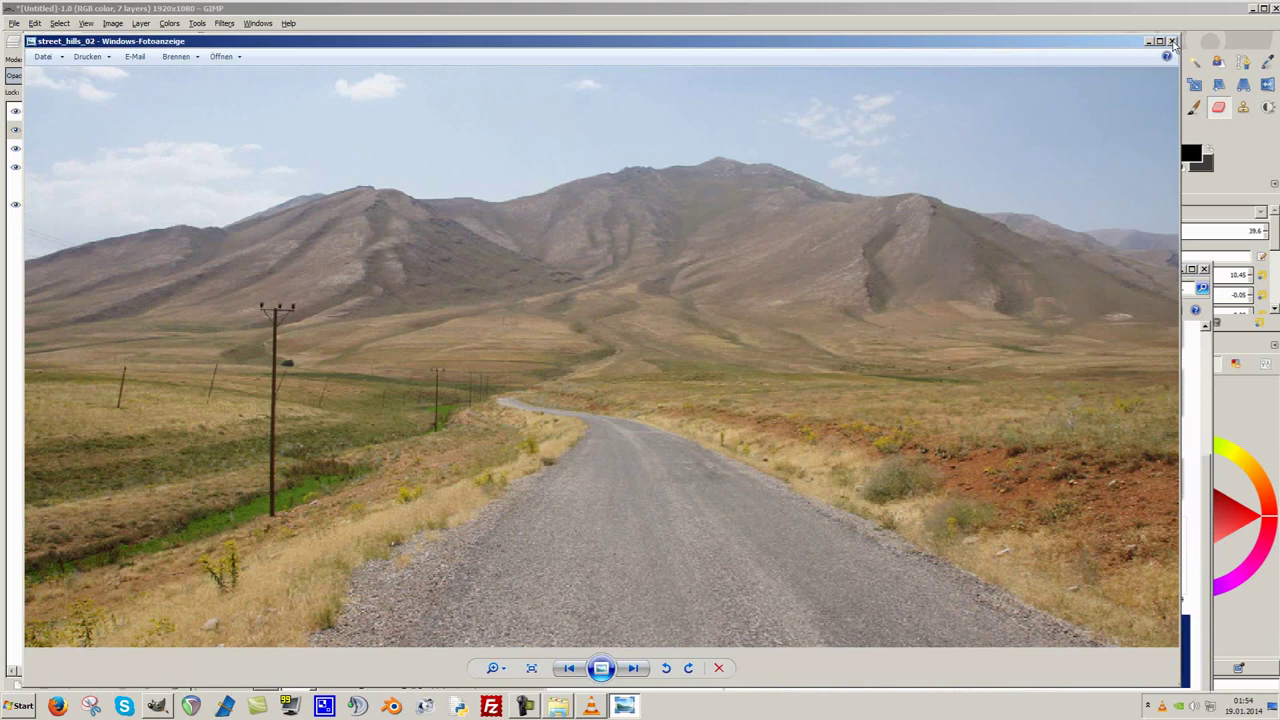
{"action": "left_click", "coordinate": [1172, 41]}
{"action": "mouse_move", "coordinate": [1146, 648]}
{"action": "left_mouse_down"}
{"action": "mouse_move", "coordinate": [690, 300]}
{"action": "mouse_move", "coordinate": [905, 338]}
{"action": "mouse_move", "coordinate": [809, 331]}
{"action": "left_mouse_up"}
{"action": "right_click", "coordinate": [78, 130]}
{"action": "key", "text": "Escape"}
{"action": "key", "text": "m"}
Free-select the dry field in street_hills_02 and paste it as its own new layer.
{"action": "key", "text": "f"}
{"action": "left_click", "coordinate": [953, 455]}
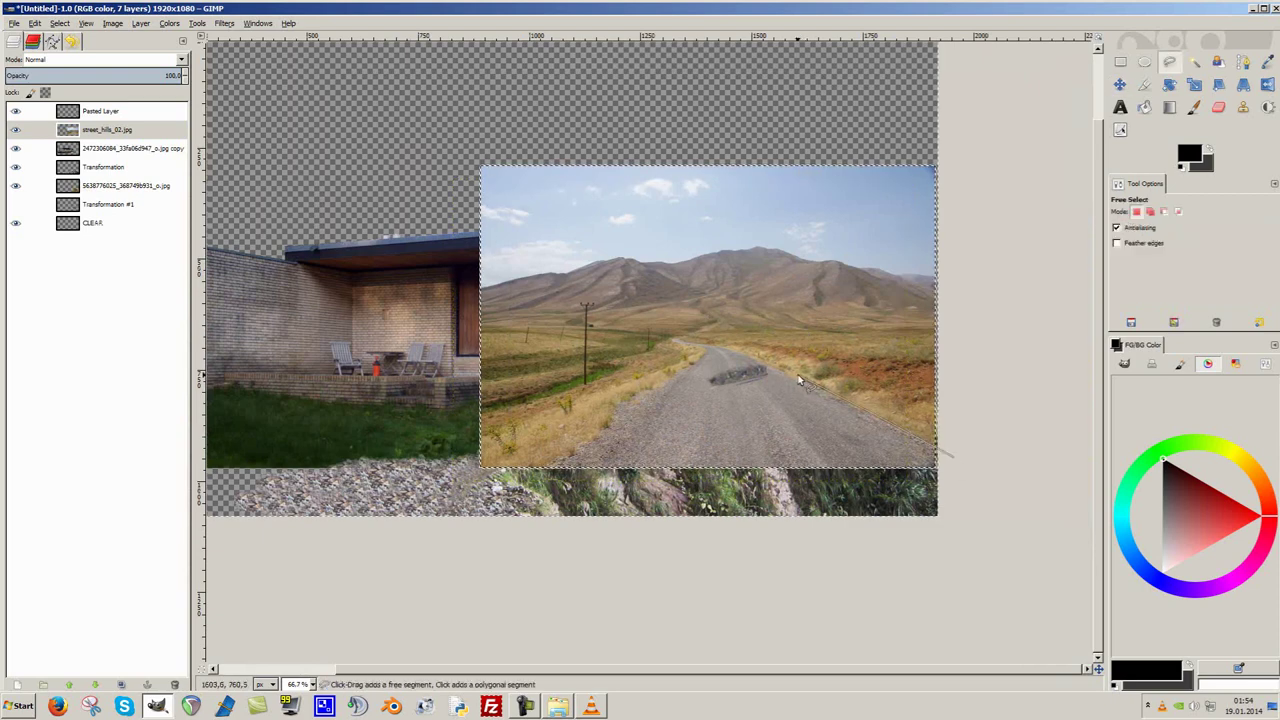
{"action": "key", "text": "Return"}
{"action": "key", "text": "ctrl+c"}
{"action": "key", "text": "ctrl+v"}
{"action": "key", "text": "ctrl+shift+n"}
Hide street_hills_02 and place the Pasted Layer #1 dry field behind the cliff's right side.
{"action": "left_click_drag", "start_coordinate": [95, 148], "coordinate": [95, 241]}
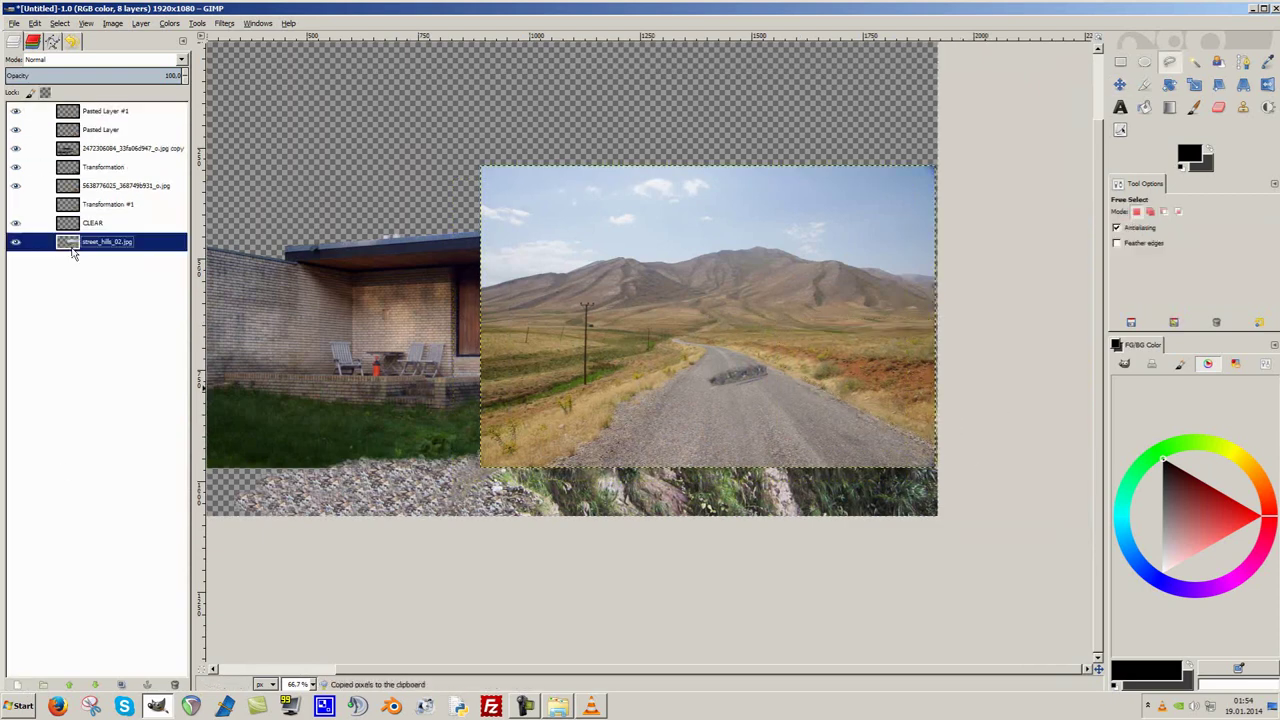
{"action": "key", "text": "1"}
{"action": "left_click", "coordinate": [15, 241]}
{"action": "key", "text": "plus"}
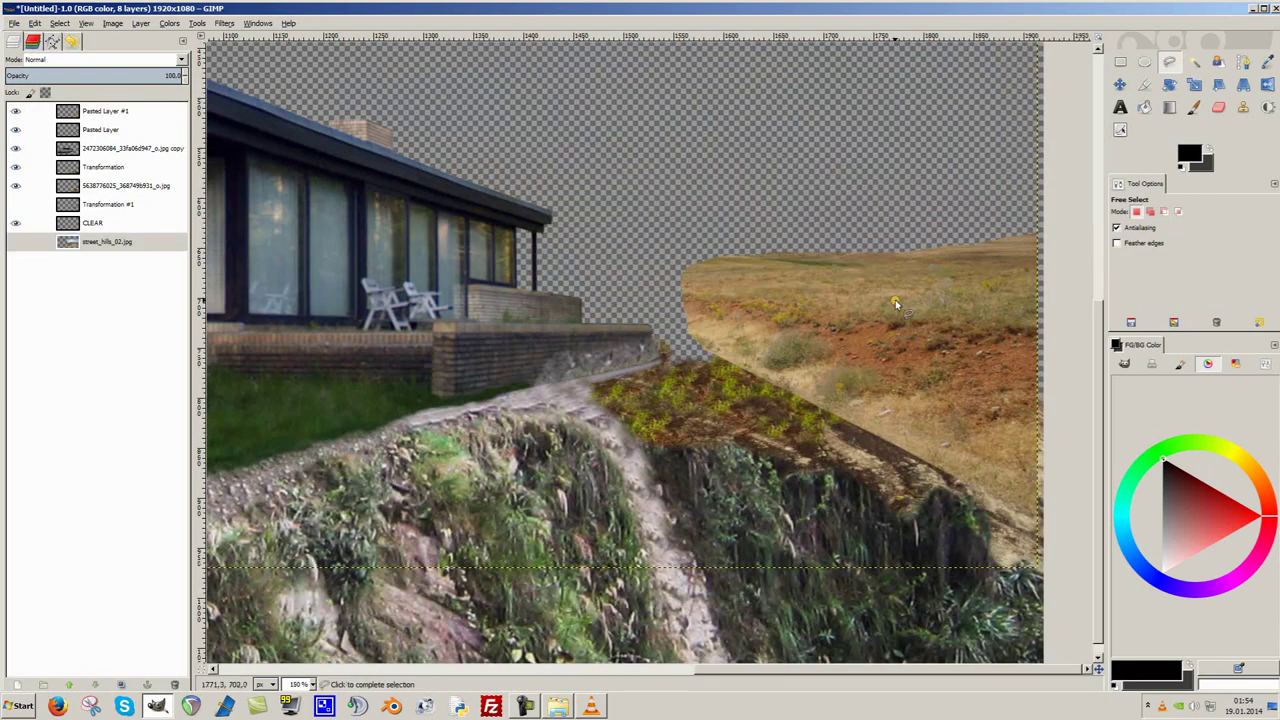
{"action": "left_click_drag", "start_coordinate": [100, 110], "coordinate": [100, 204]}
{"action": "key", "text": "m"}
{"action": "mouse_move", "coordinate": [966, 319]}
{"action": "left_mouse_down"}
{"action": "mouse_move", "coordinate": [959, 337]}
{"action": "mouse_move", "coordinate": [881, 211]}
{"action": "left_mouse_up"}
{"action": "key", "text": "1"}
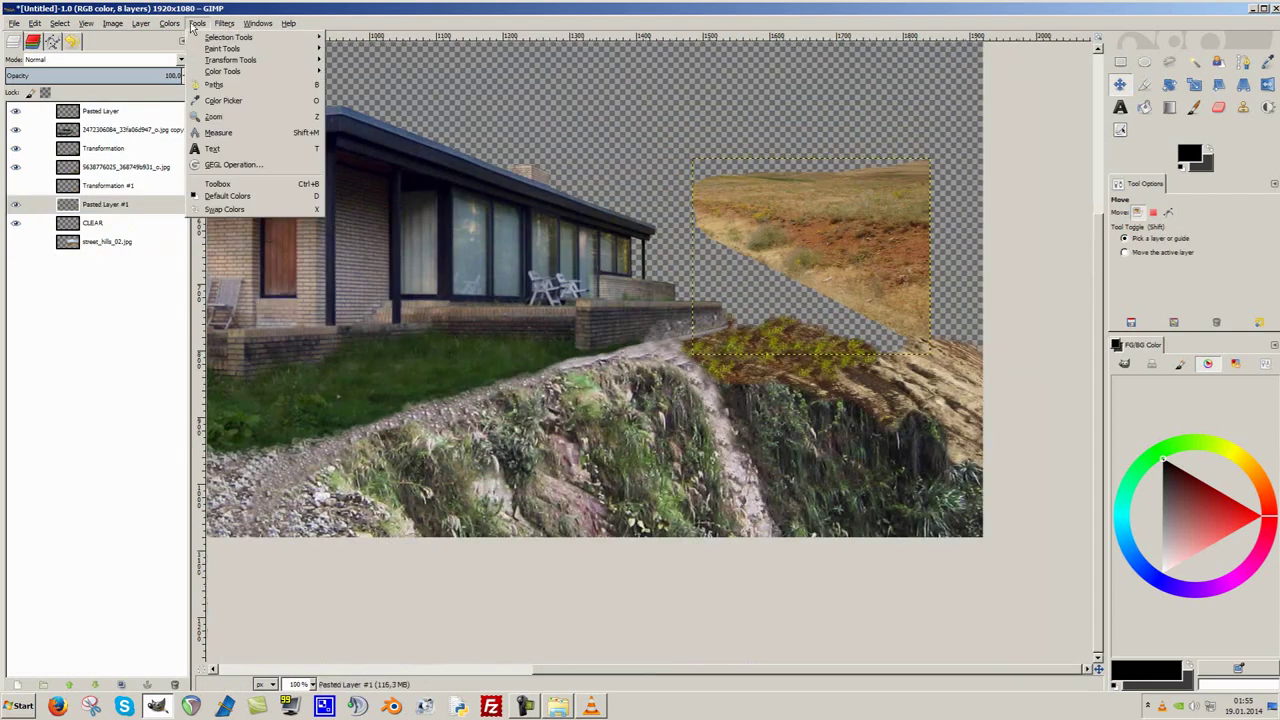
{"action": "key", "text": "plus"}
{"action": "key", "text": "plus"}
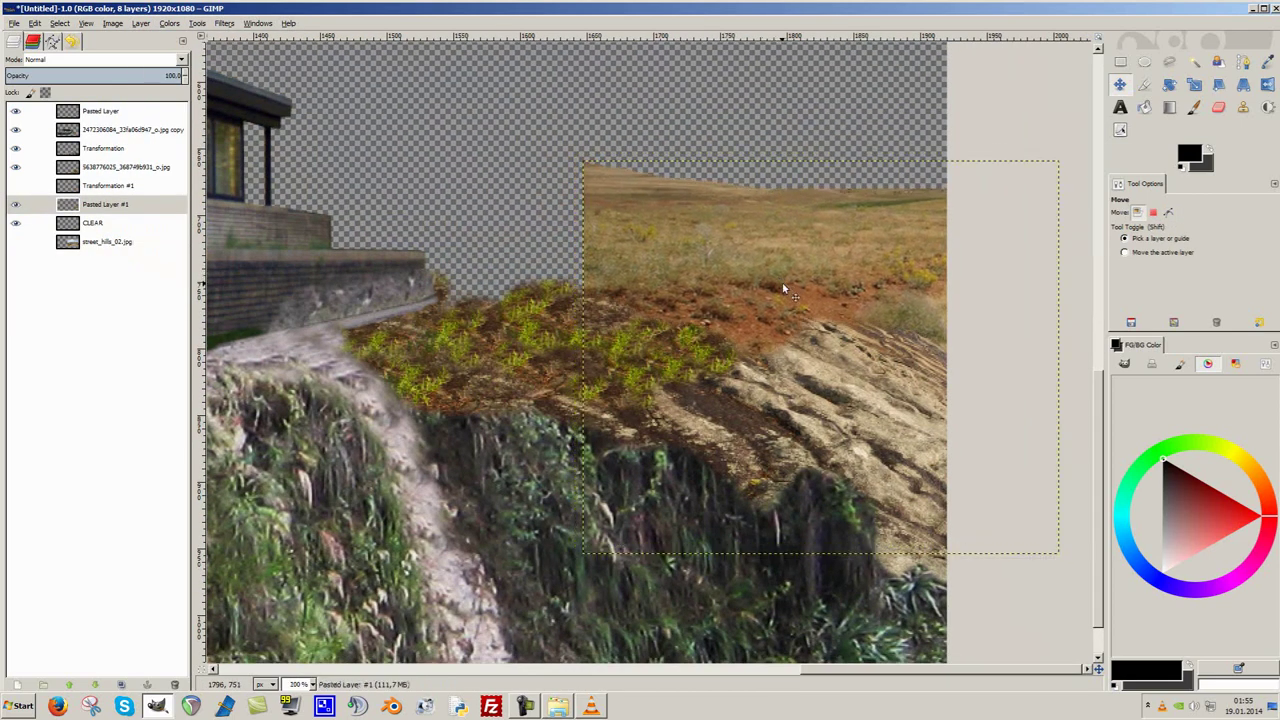
{"action": "key", "text": "plus"}
{"action": "key", "text": "shift+e"}
{"action": "left_click", "coordinate": [14, 186]}
{"action": "left_click_drag", "start_coordinate": [44, 185], "coordinate": [44, 224]}
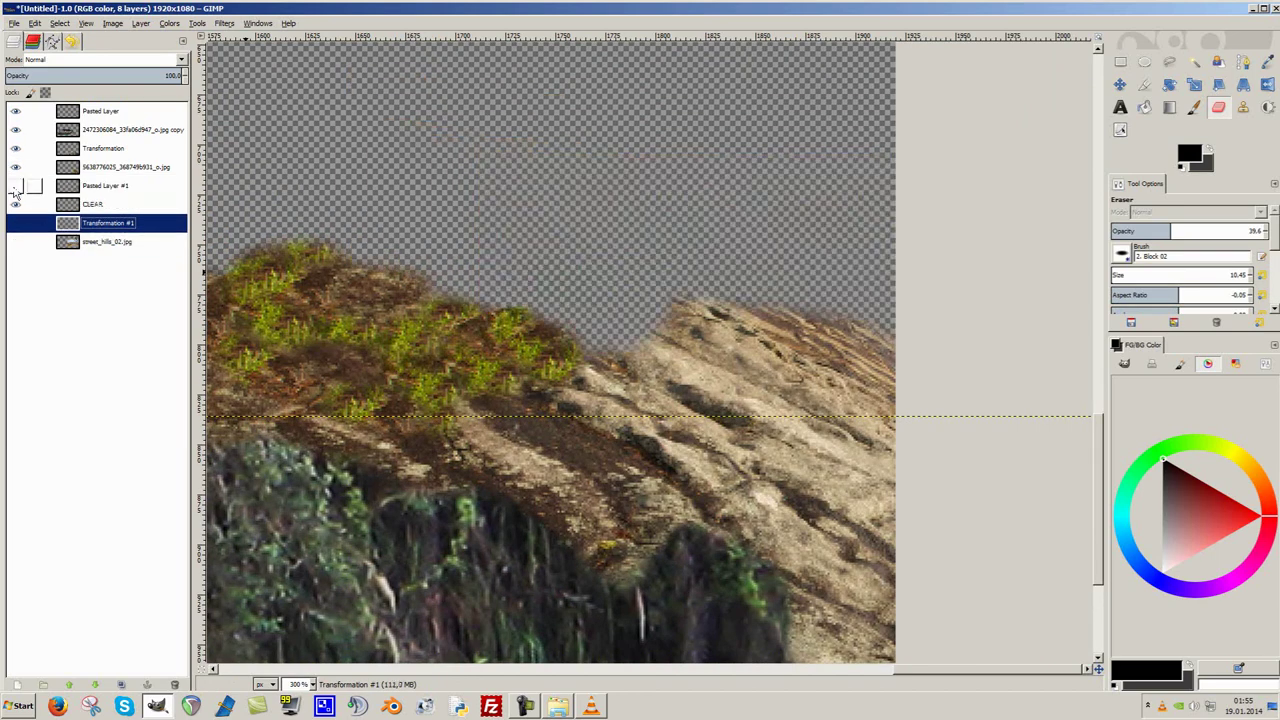
{"action": "left_click", "coordinate": [100, 166]}
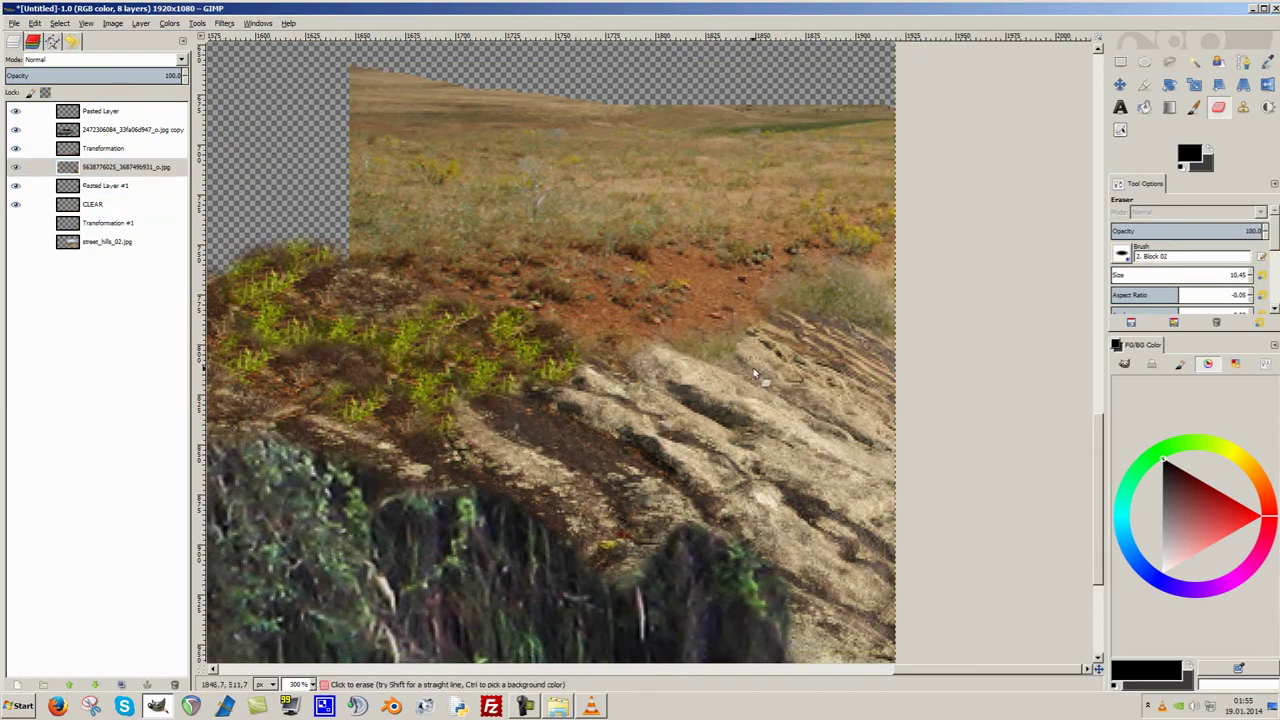
{"action": "key", "text": "plus"}
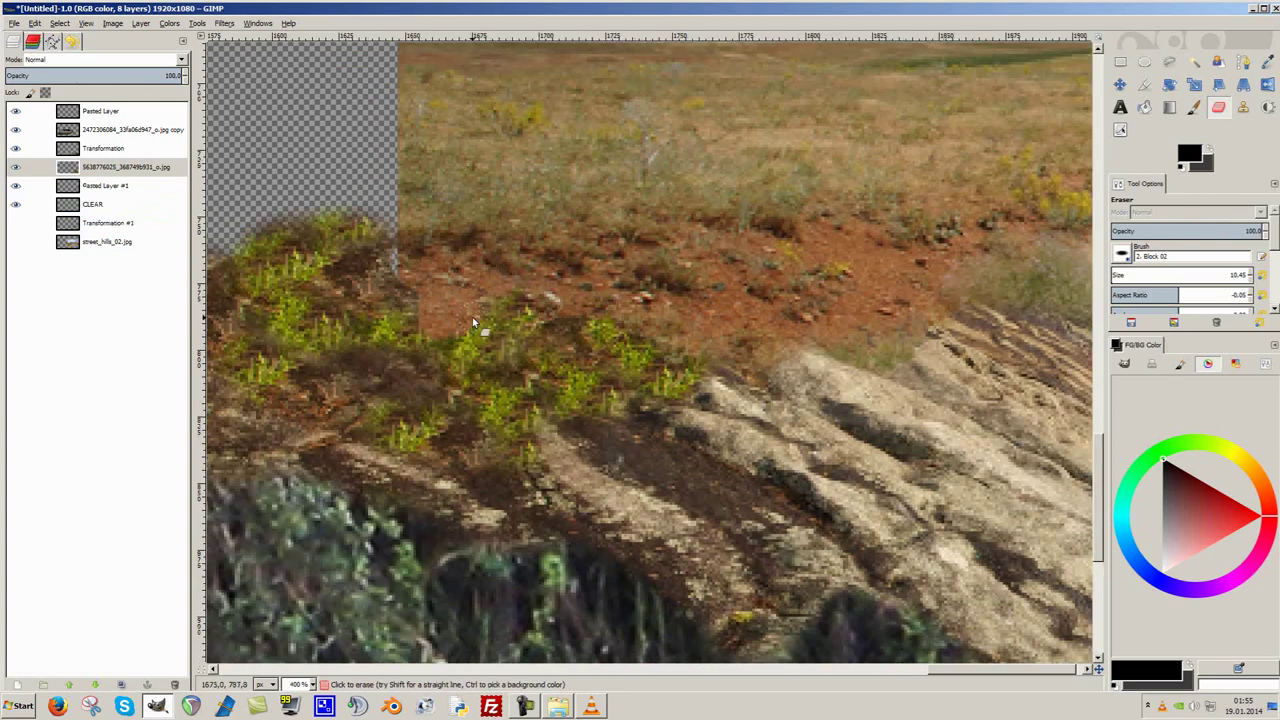
{"action": "key", "text": "minus"}
{"action": "key", "text": "minus"}
{"action": "key", "text": "minus"}
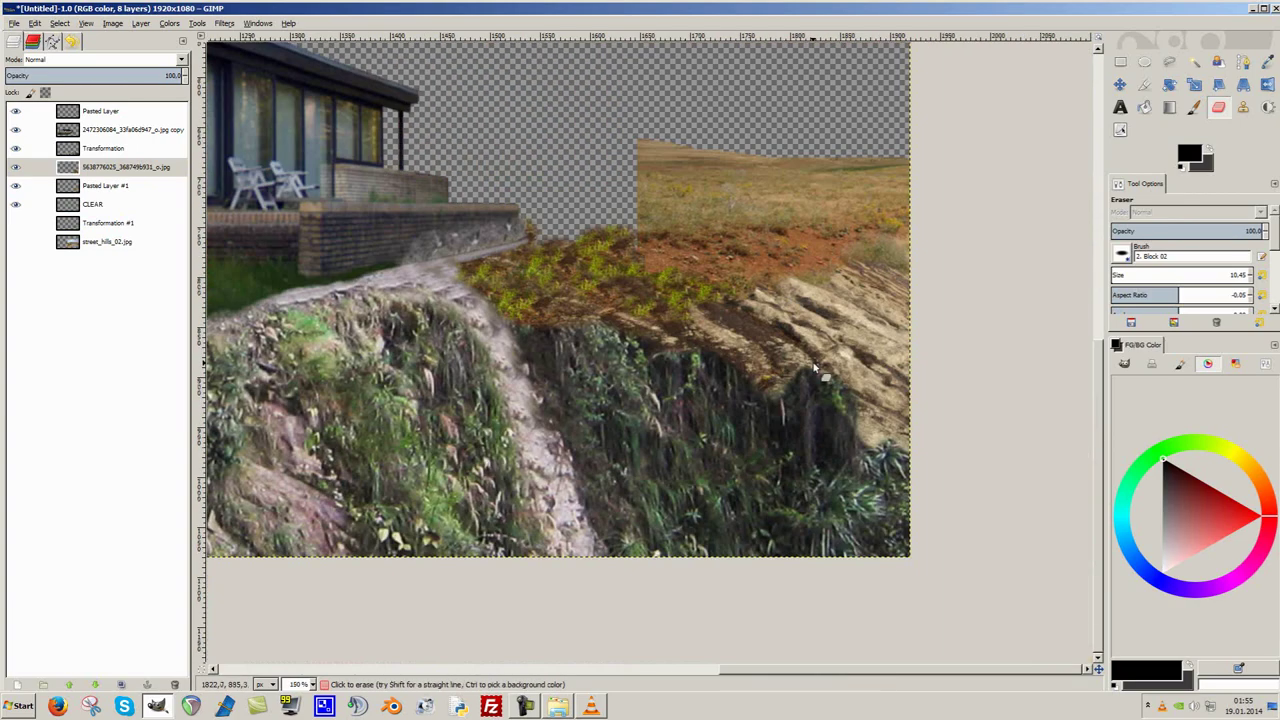
{"action": "key", "text": "plus"}
{"action": "key", "text": "minus"}
{"action": "key", "text": "minus"}
Apply a perspective warp to Pasted Layer #1, pulling its top corner to add depth.
{"action": "key", "text": "Page_Down"}
{"action": "key", "text": "shift+p"}
{"action": "left_click", "coordinate": [686, 258]}
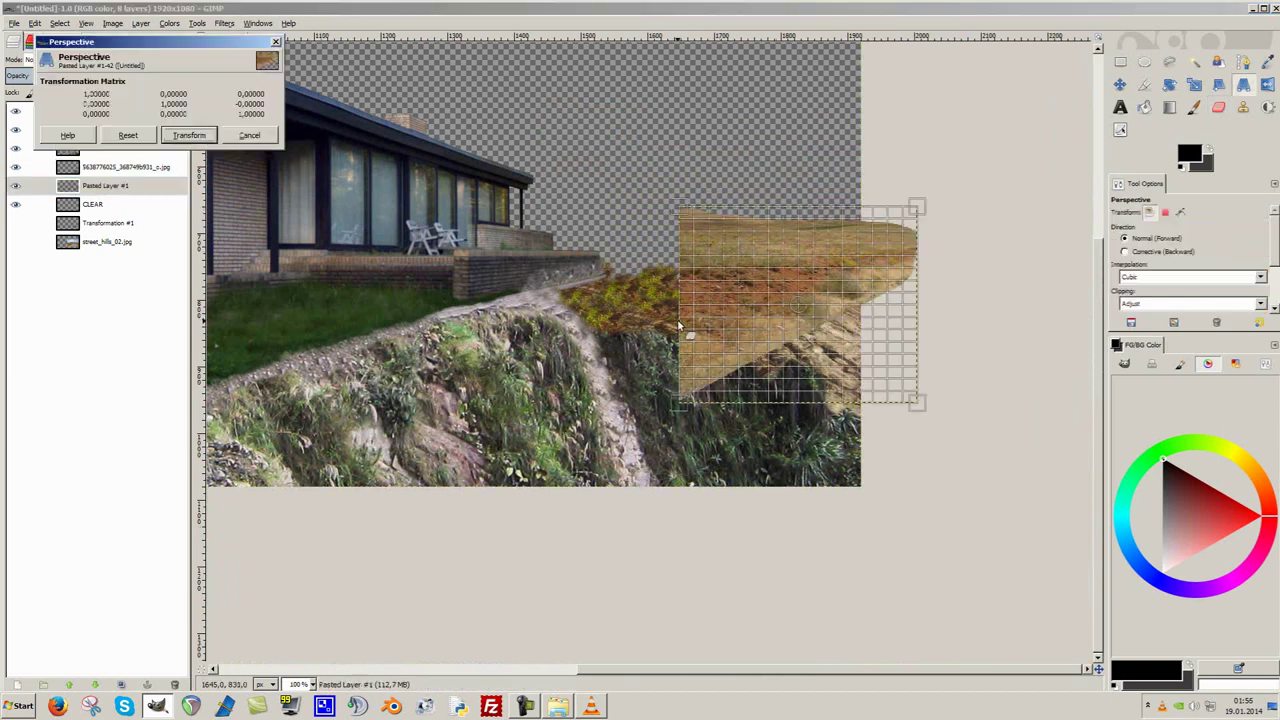
{"action": "left_click_drag", "start_coordinate": [687, 259], "coordinate": [713, 256]}
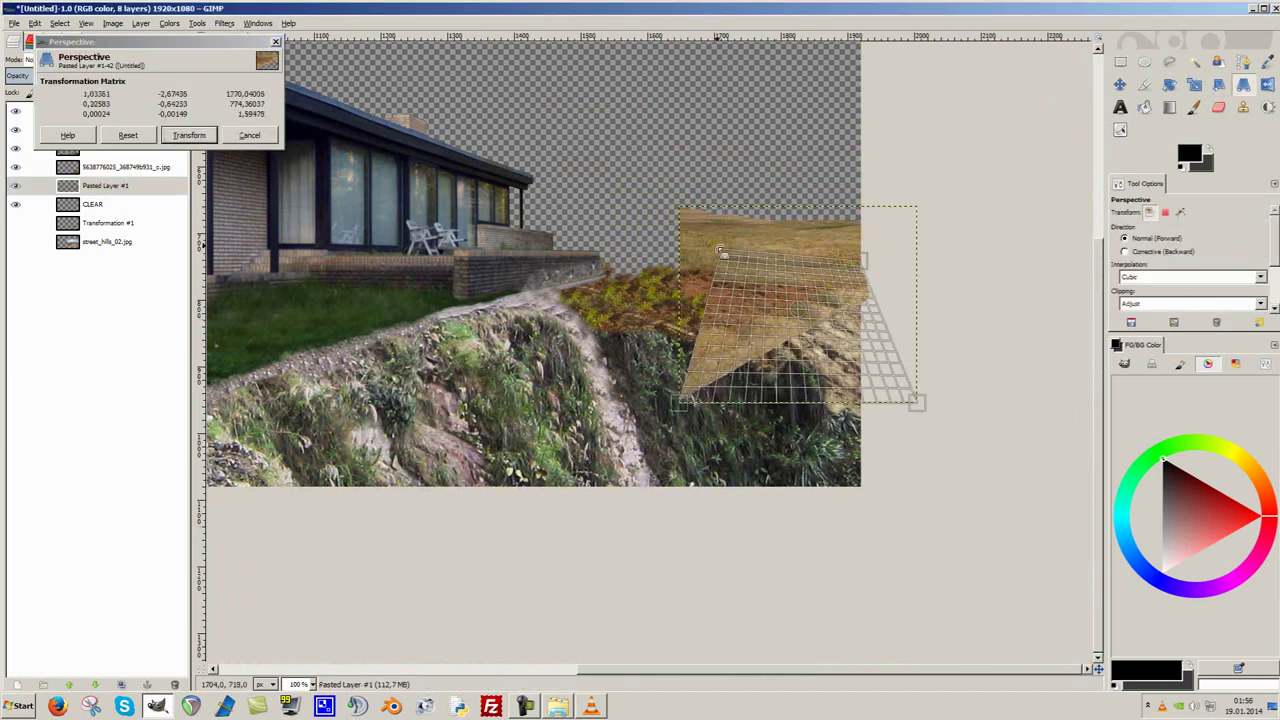
{"action": "left_click", "coordinate": [186, 137]}
Nudge the dry field slightly left and apply its new scaled size.
{"action": "key", "text": "m"}
{"action": "left_click_drag", "start_coordinate": [866, 349], "coordinate": [848, 347]}
{"action": "key", "text": "Return"}
{"action": "key", "text": "2"}
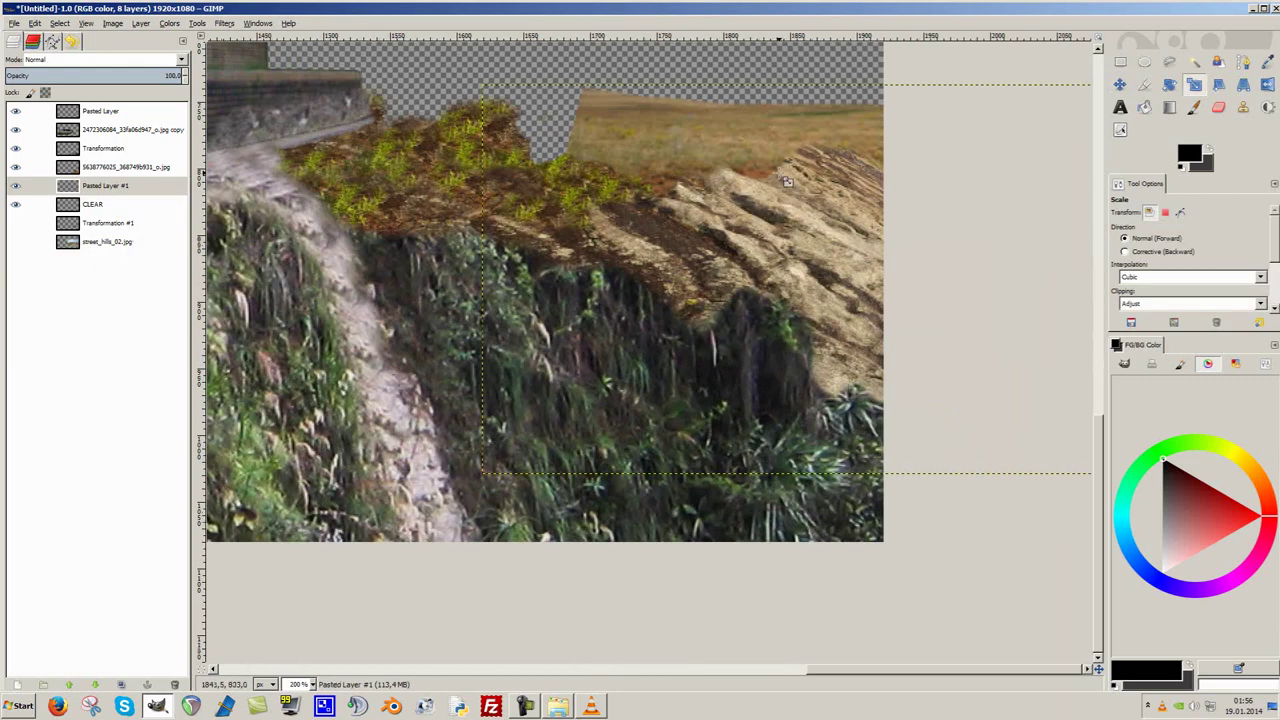
{"action": "scroll", "coordinate": [701, 210], "scroll_direction": "up", "scroll_amount": 2}
{"action": "key", "text": "shift+e"}
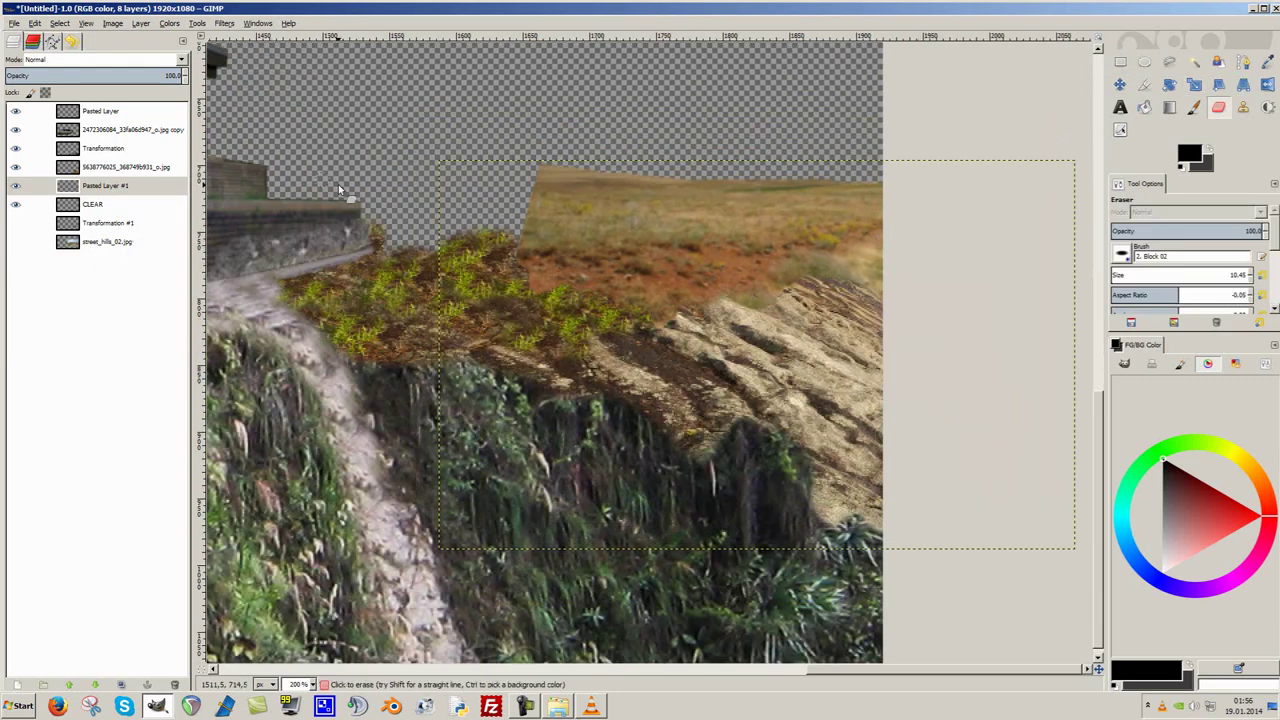
Slide the dry field right behind the ridge, then select the rock photo layer.
{"action": "key", "text": "m"}
{"action": "scroll", "coordinate": [730, 241], "scroll_direction": "up", "scroll_amount": 1}
{"action": "left_click_drag", "start_coordinate": [698, 245], "coordinate": [856, 259]}
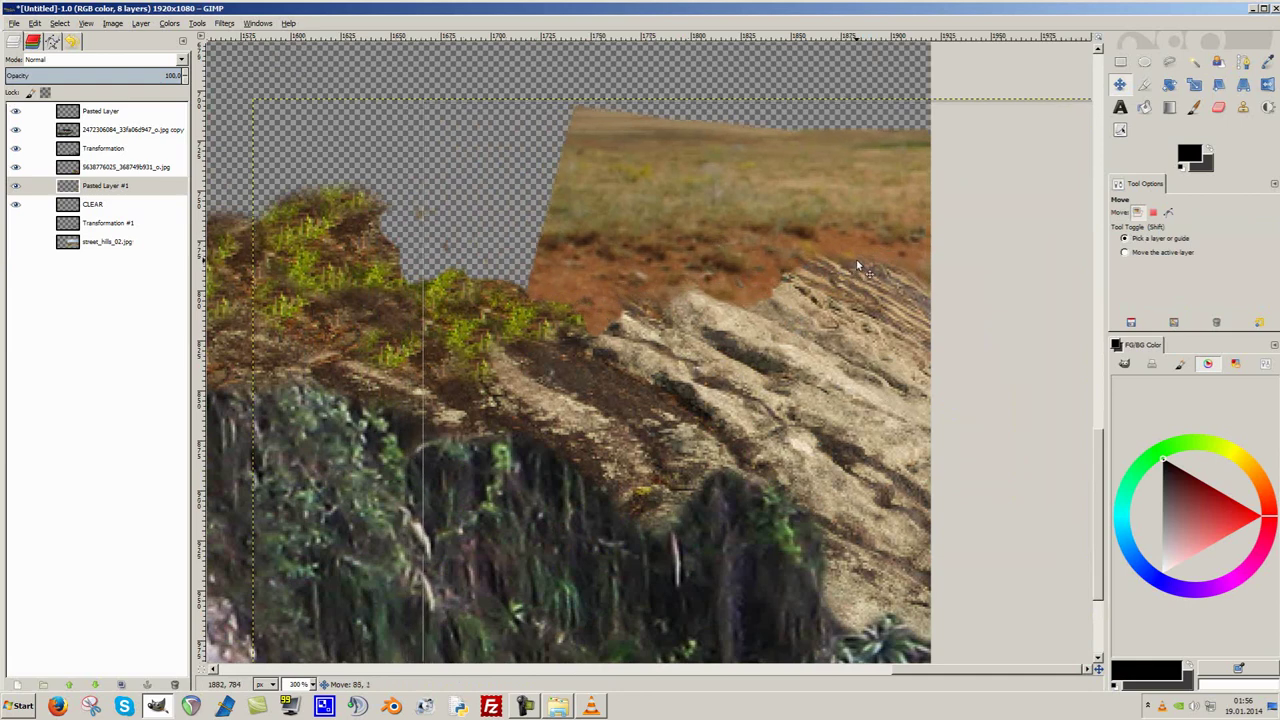
{"action": "scroll", "coordinate": [754, 330], "scroll_direction": "up", "scroll_amount": 1}
{"action": "left_click", "coordinate": [754, 330]}
{"action": "key", "text": "shift+e"}
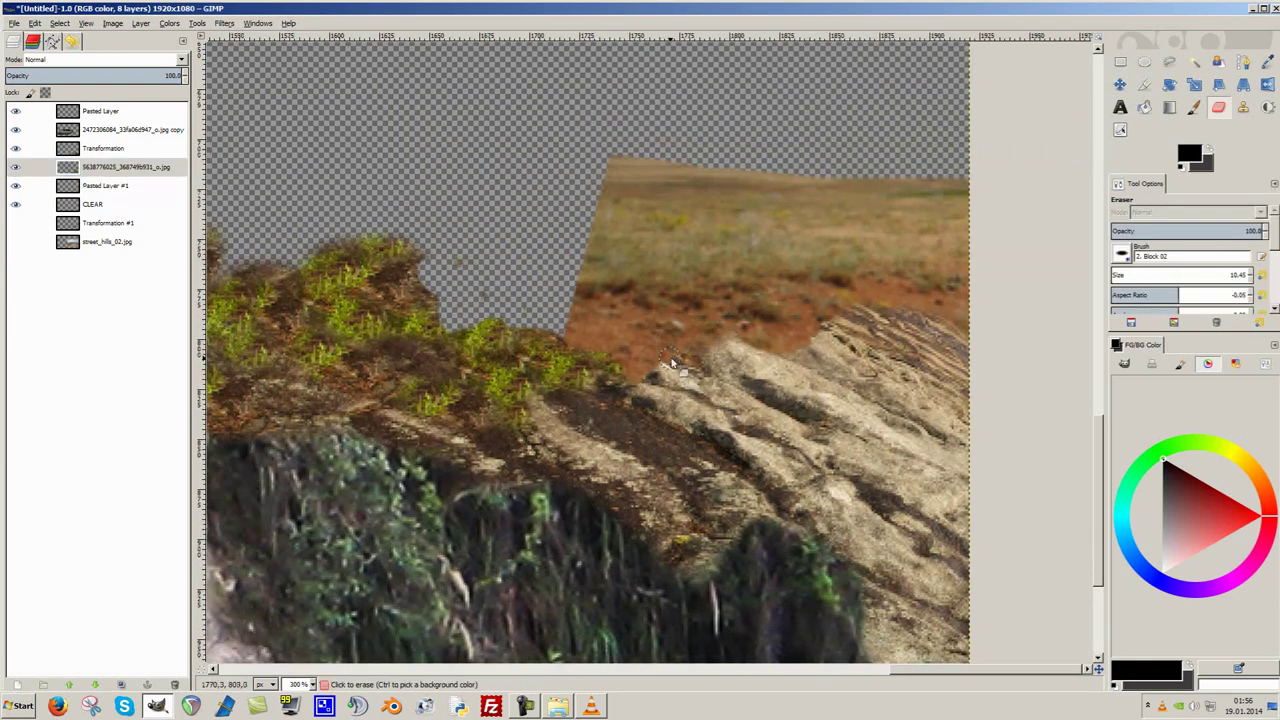
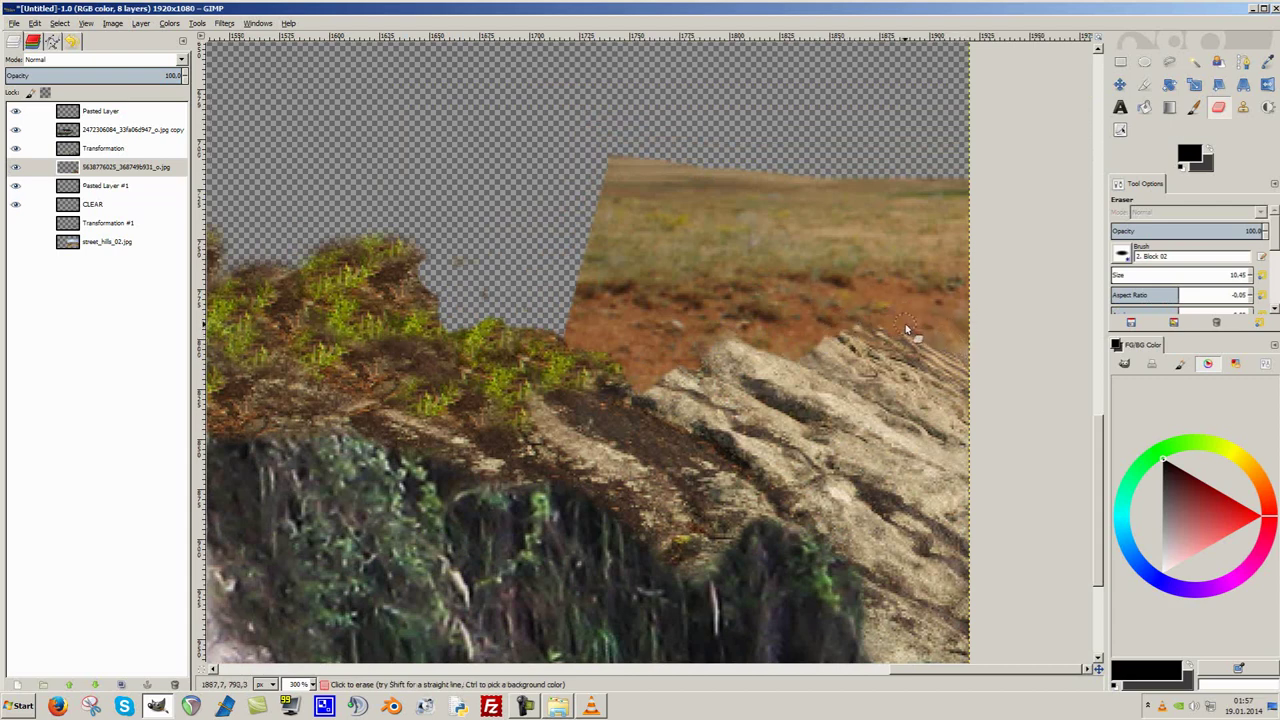
Nudge Pasted Layer #1 slightly into place with the Move tool.
{"action": "scroll", "coordinate": [918, 321], "scroll_direction": "down", "scroll_amount": 1}
{"action": "scroll", "coordinate": [971, 428], "scroll_direction": "down", "scroll_amount": 1}
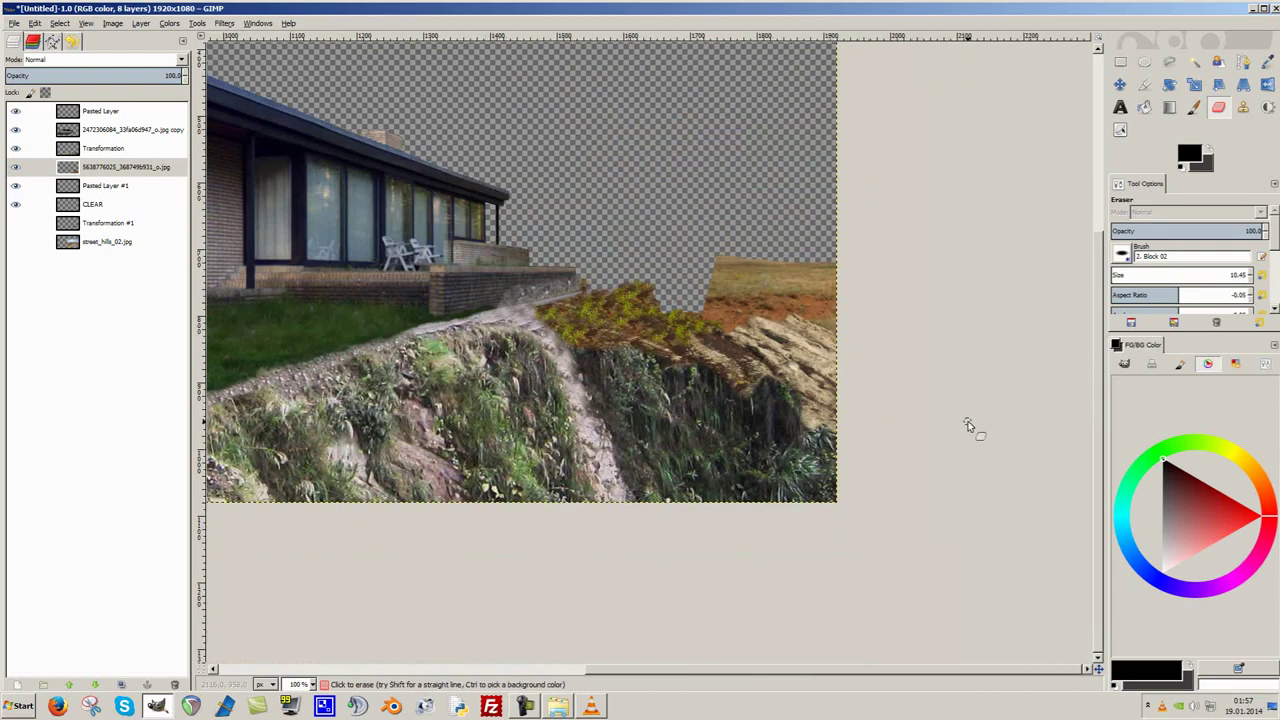
{"action": "scroll", "coordinate": [709, 234], "scroll_direction": "up", "scroll_amount": 1}
{"action": "key", "text": "m"}
{"action": "mouse_move", "coordinate": [707, 218]}
{"action": "left_mouse_down"}
{"action": "mouse_move", "coordinate": [707, 239]}
{"action": "mouse_move", "coordinate": [698, 181]}
{"action": "left_mouse_up"}
{"action": "scroll", "coordinate": [698, 181], "scroll_direction": "up", "scroll_amount": 1}
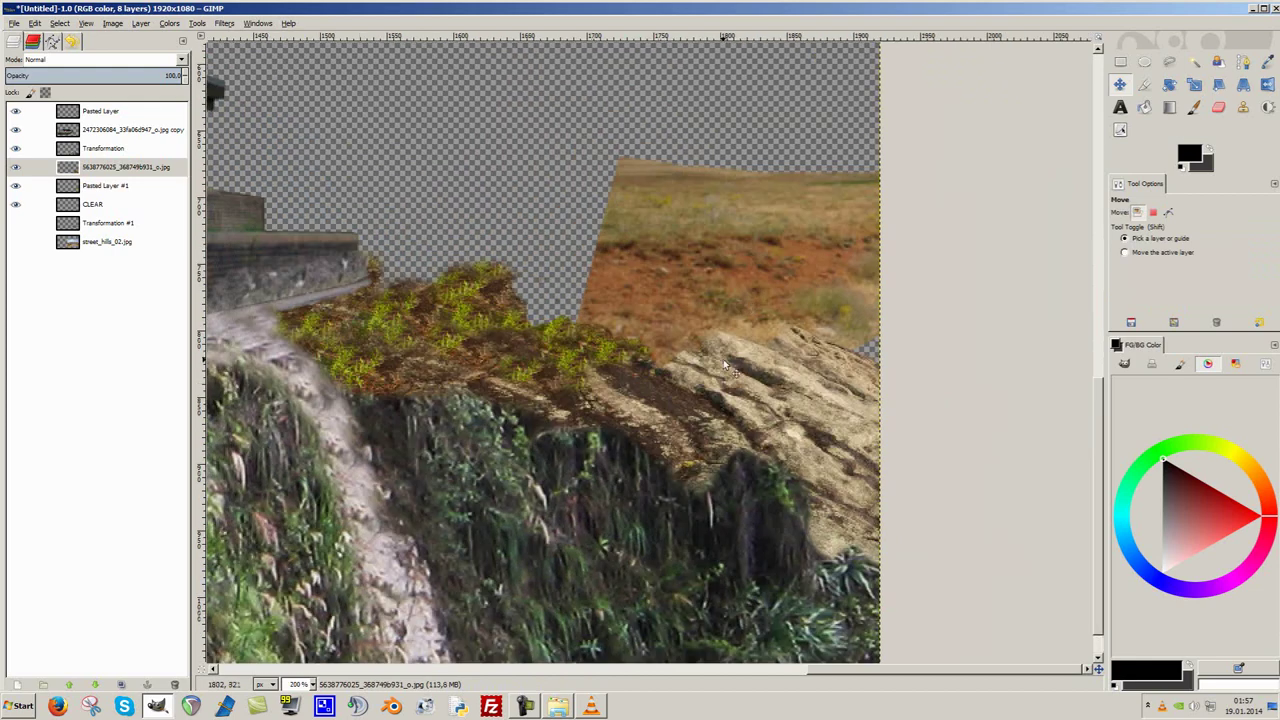
{"action": "scroll", "coordinate": [723, 359], "scroll_direction": "up", "scroll_amount": 1}
Activate the Transformation layer with the Eraser, and briefly hide the house layer to check the hillside.
{"action": "key", "text": "shift+e"}
{"action": "key", "text": "Page_Up"}
{"action": "key", "text": "Page_Up"}
{"action": "left_click", "coordinate": [140, 150]}
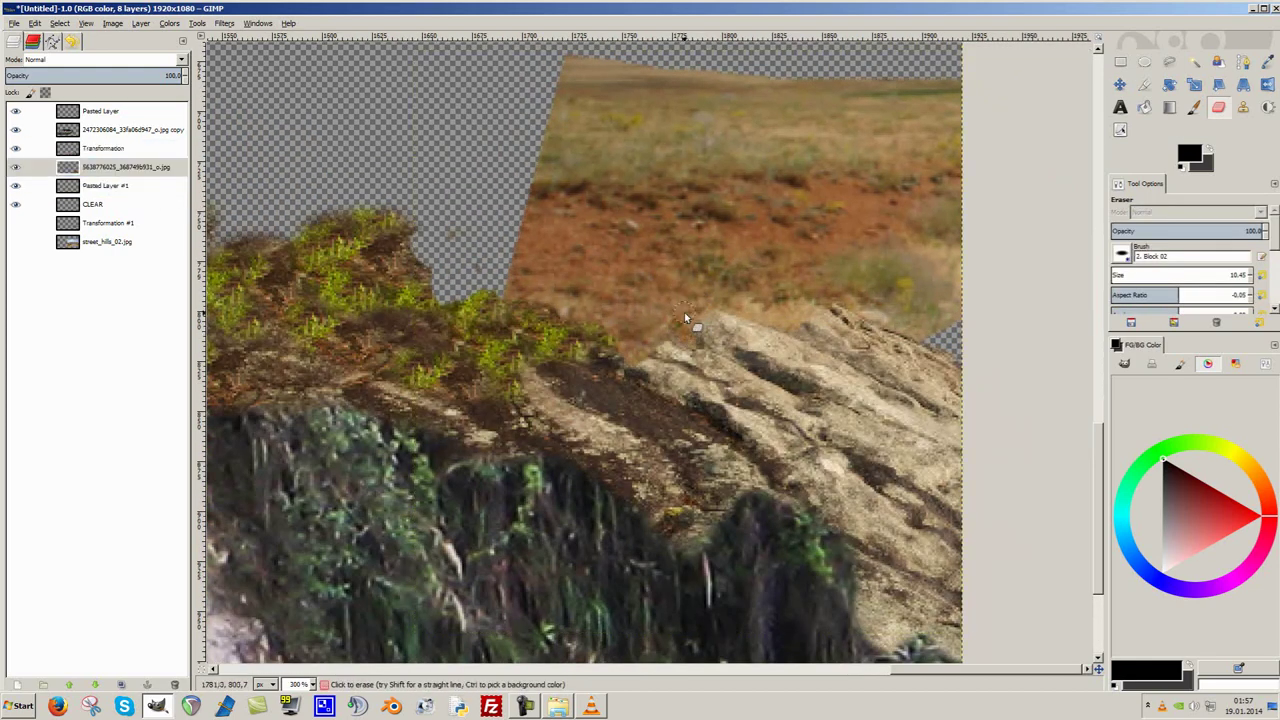
{"action": "scroll", "coordinate": [684, 318], "scroll_direction": "down", "scroll_amount": 2}
{"action": "scroll", "coordinate": [803, 378], "scroll_direction": "down", "scroll_amount": 1}
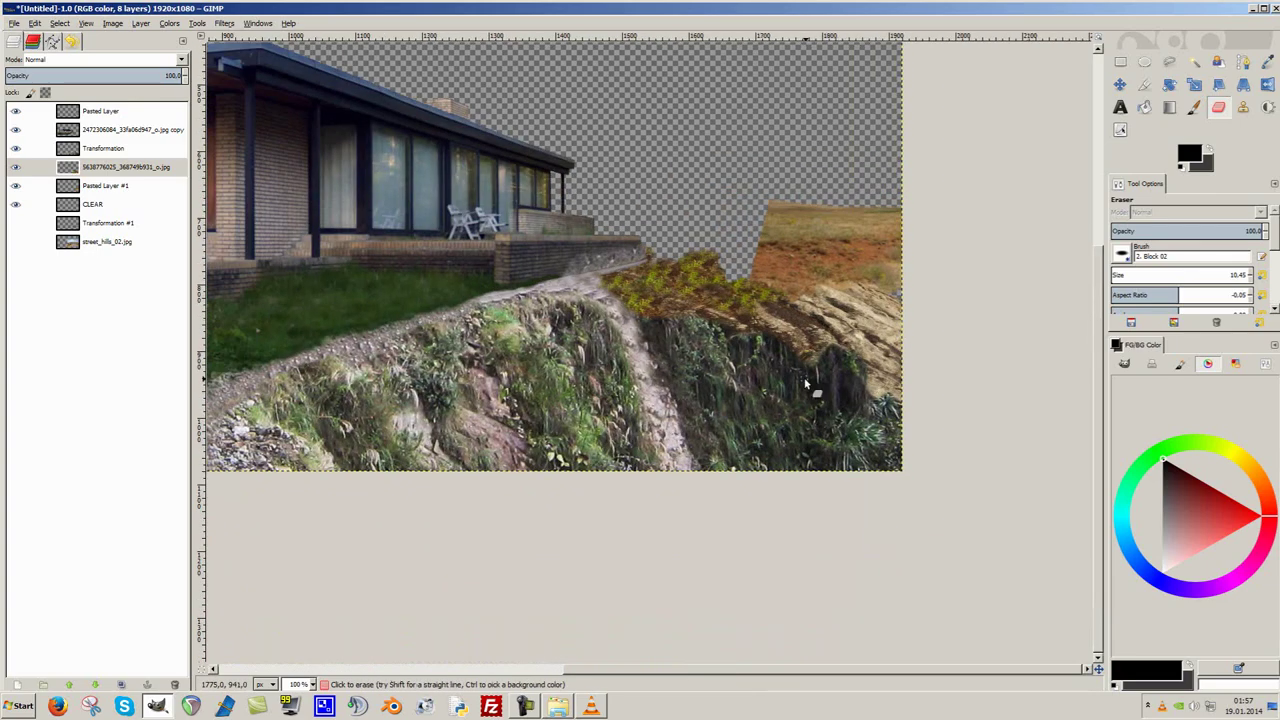
{"action": "scroll", "coordinate": [805, 383], "scroll_direction": "up", "scroll_amount": 3}
{"action": "left_click", "coordinate": [15, 130]}
{"action": "left_click", "coordinate": [15, 130]}
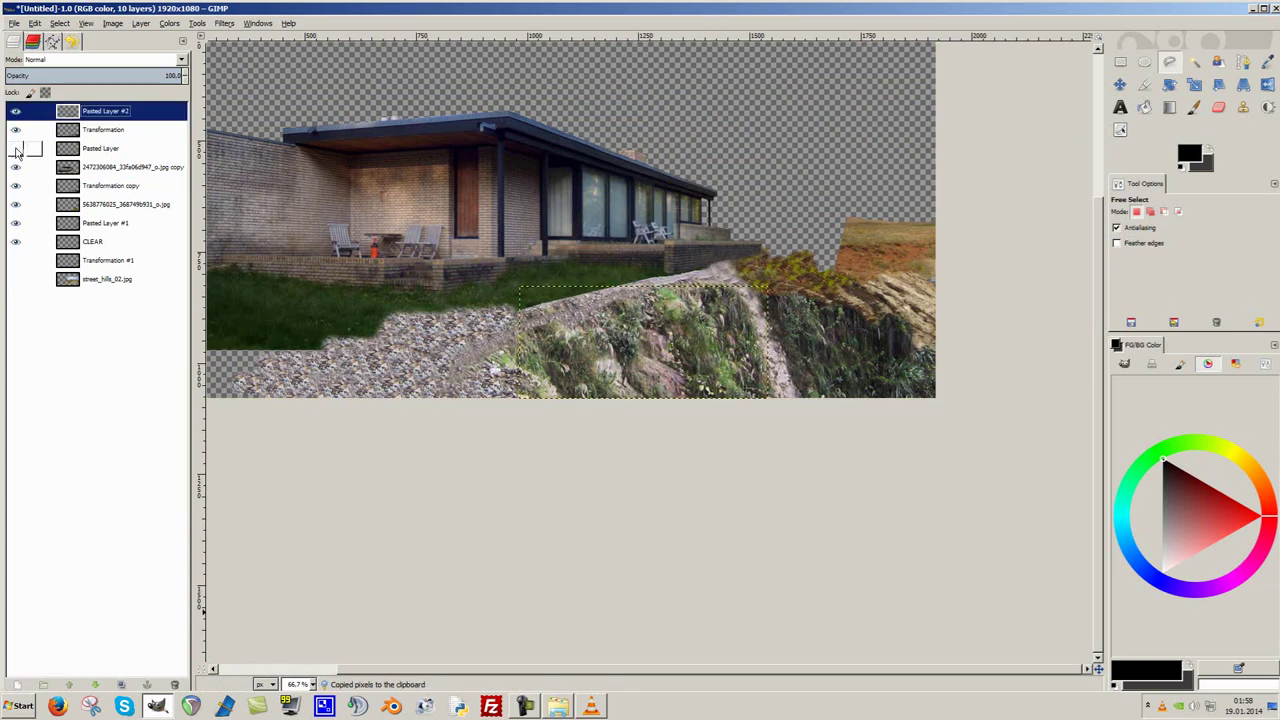
Delete the spare Transformation layer.
{"action": "right_click", "coordinate": [15, 133]}
{"action": "left_click", "coordinate": [100, 207]}
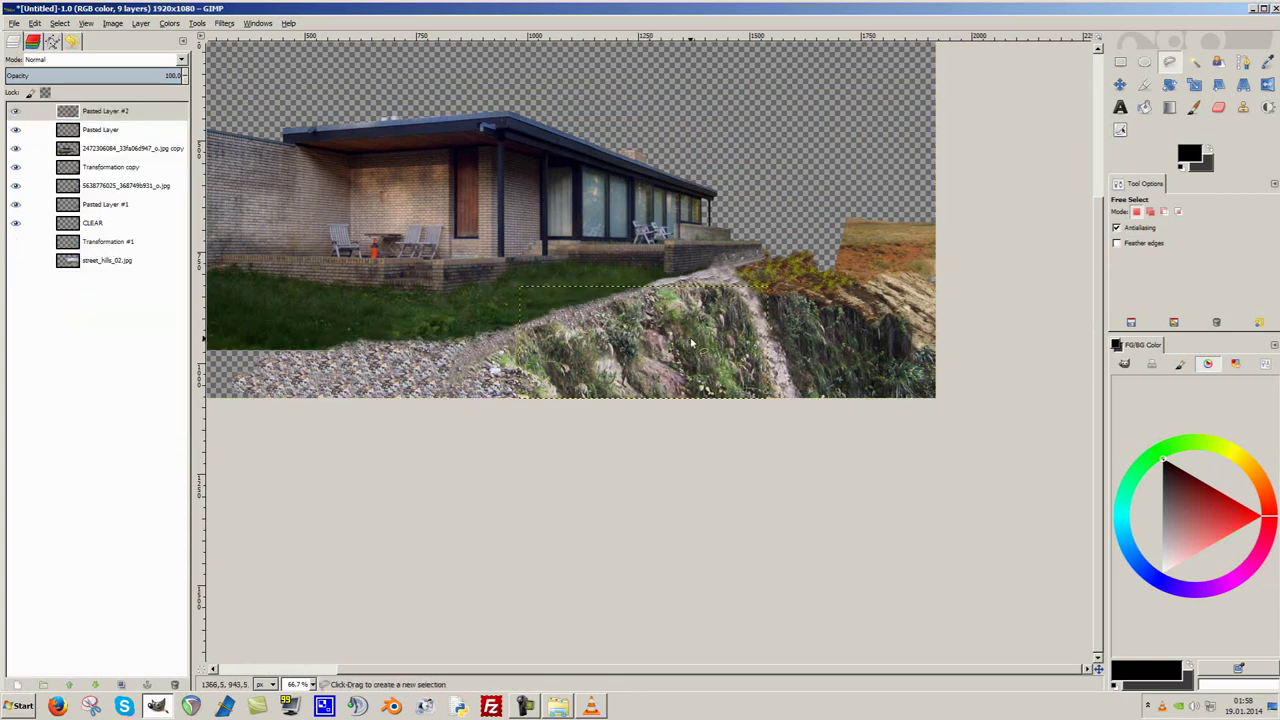
{"action": "key", "text": "m"}
{"action": "scroll", "coordinate": [848, 324], "scroll_direction": "up", "scroll_amount": 2}
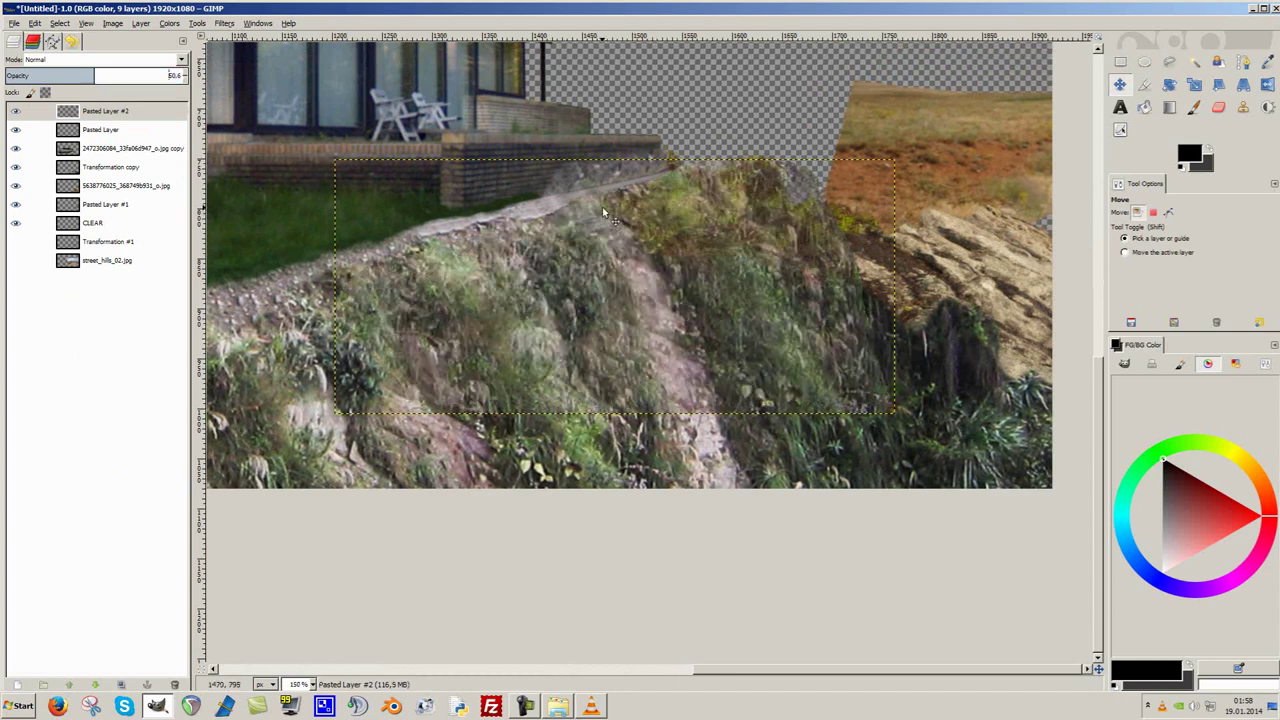
Erase the pasted hillside patch's edge to blend it, then nudge it into place.
{"action": "key", "text": "shift+e"}
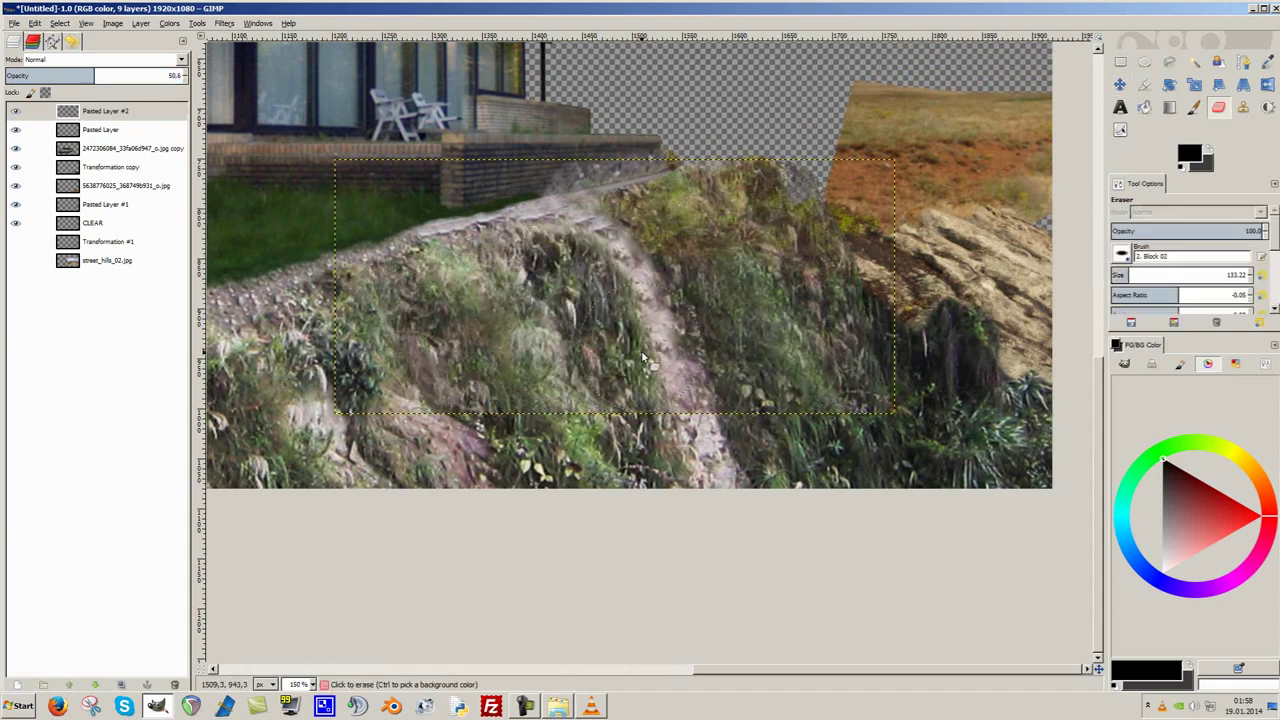
{"action": "left_click_drag", "start_coordinate": [643, 357], "coordinate": [491, 285]}
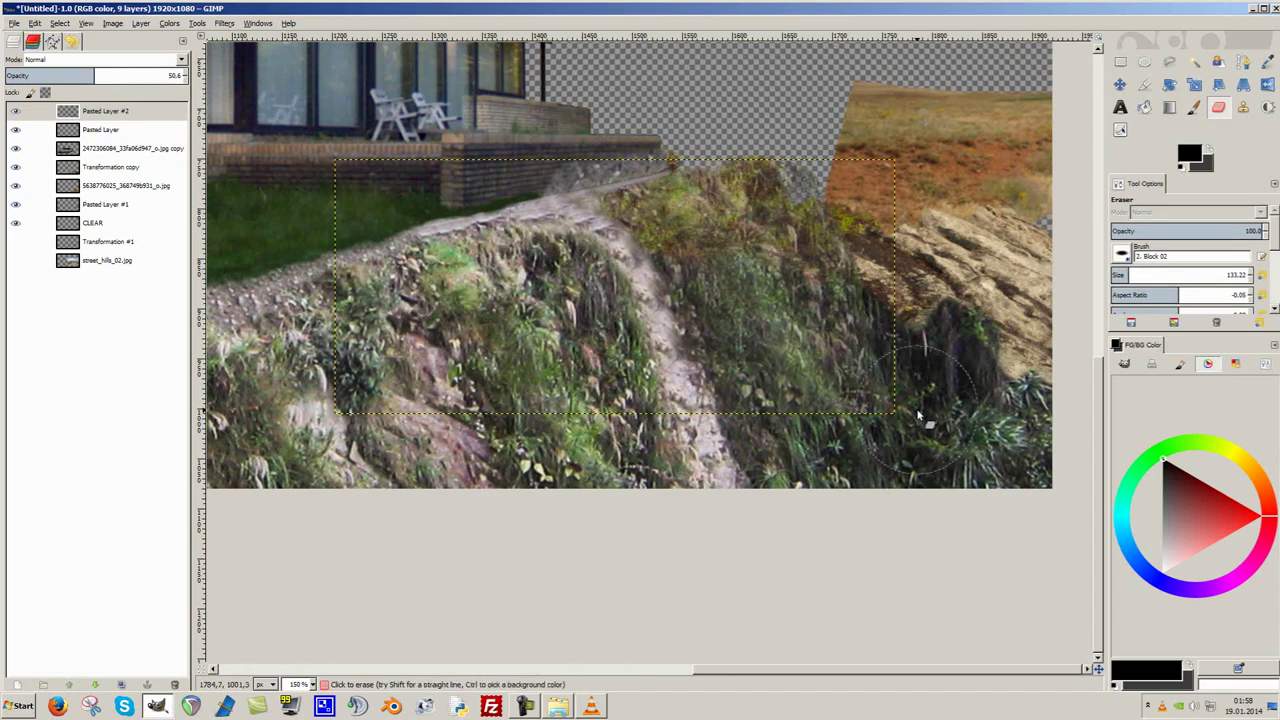
{"action": "scroll", "coordinate": [918, 415], "scroll_direction": "right", "scroll_amount": 3}
{"action": "key", "text": "m"}
{"action": "left_click_drag", "start_coordinate": [649, 224], "coordinate": [650, 222]}
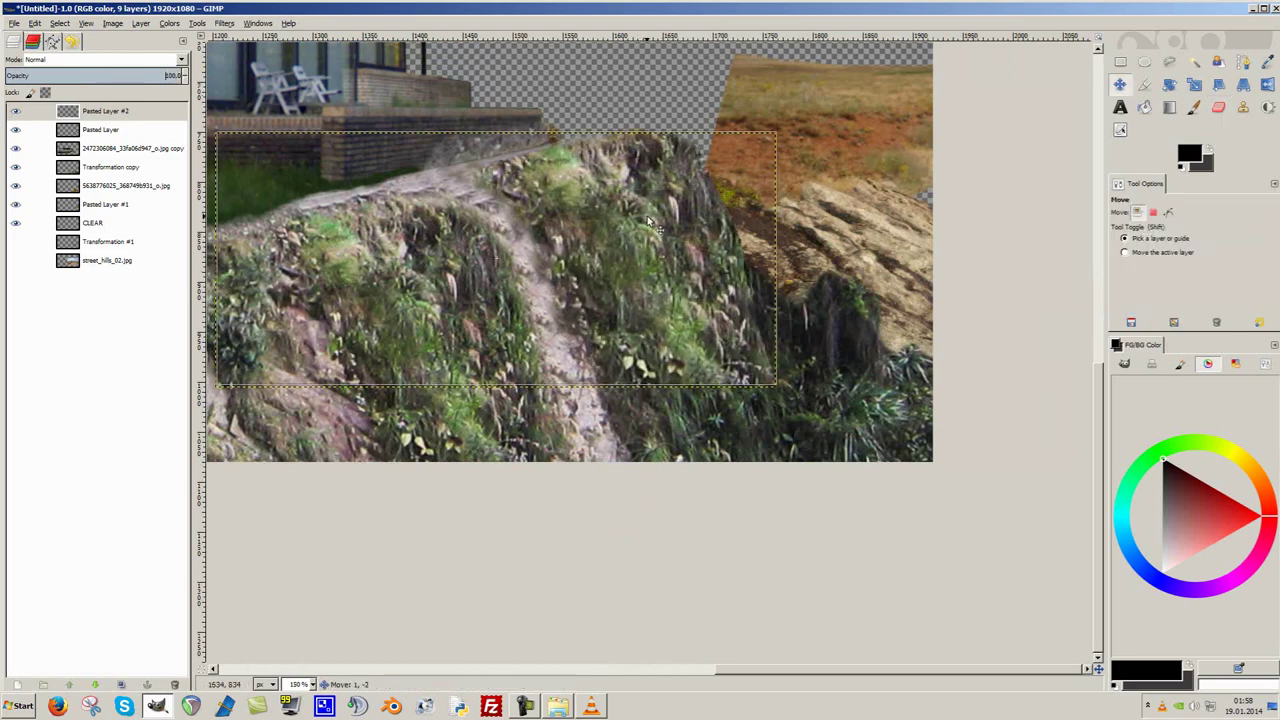
{"action": "scroll", "coordinate": [649, 224], "scroll_direction": "up", "scroll_amount": 1}
Review the slope and move Pasted Layer #1 below Transformation #1 in the layer stack.
{"action": "key", "text": "shift+e"}
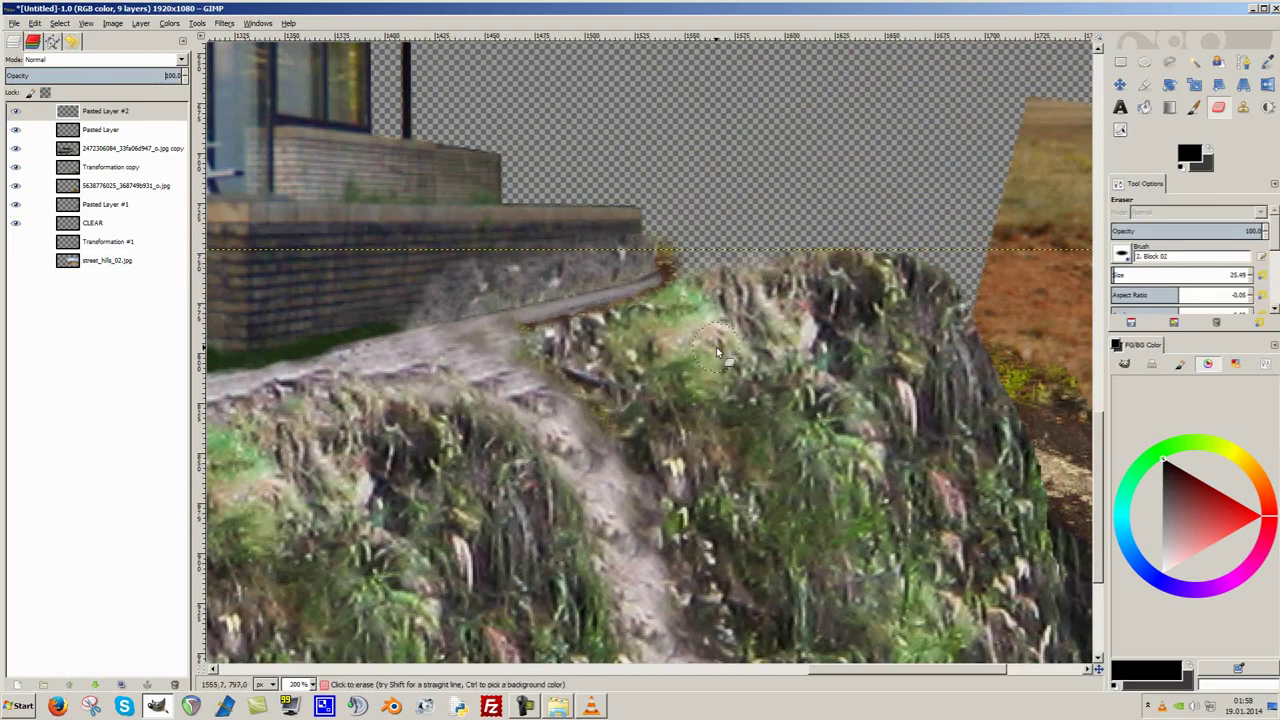
{"action": "scroll", "coordinate": [716, 352], "scroll_direction": "up", "scroll_amount": 2}
{"action": "scroll", "coordinate": [716, 352], "scroll_direction": "up", "scroll_amount": 1}
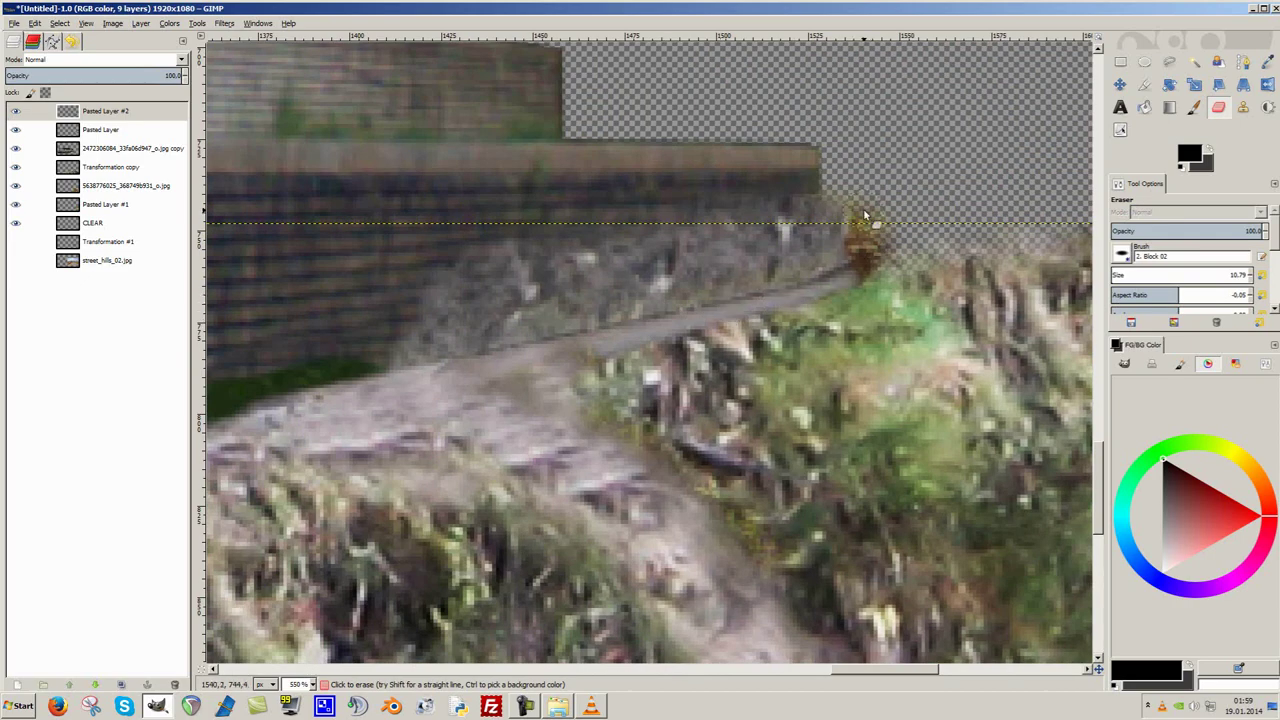
{"action": "scroll", "coordinate": [866, 214], "scroll_direction": "down", "scroll_amount": 2}
{"action": "scroll", "coordinate": [866, 214], "scroll_direction": "down", "scroll_amount": 1}
{"action": "scroll", "coordinate": [866, 214], "scroll_direction": "down", "scroll_amount": 1}
{"action": "scroll", "coordinate": [866, 214], "scroll_direction": "down", "scroll_amount": 1}
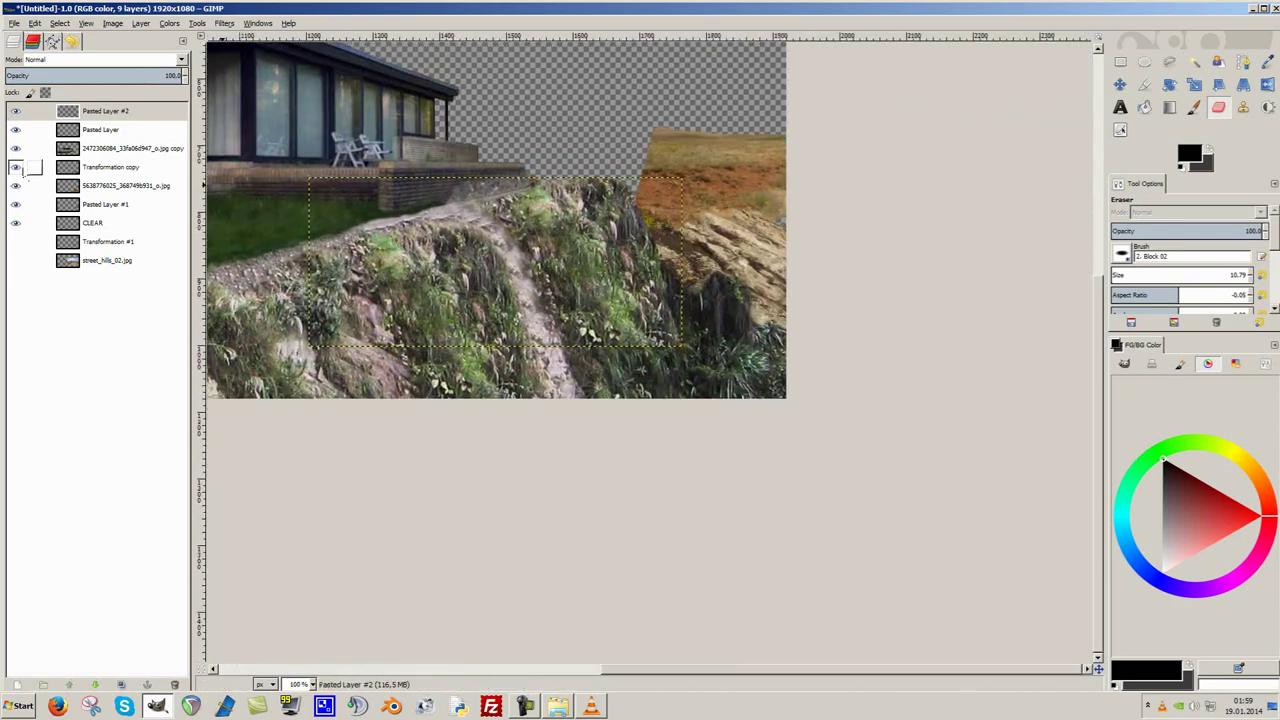
{"action": "key", "text": "m"}
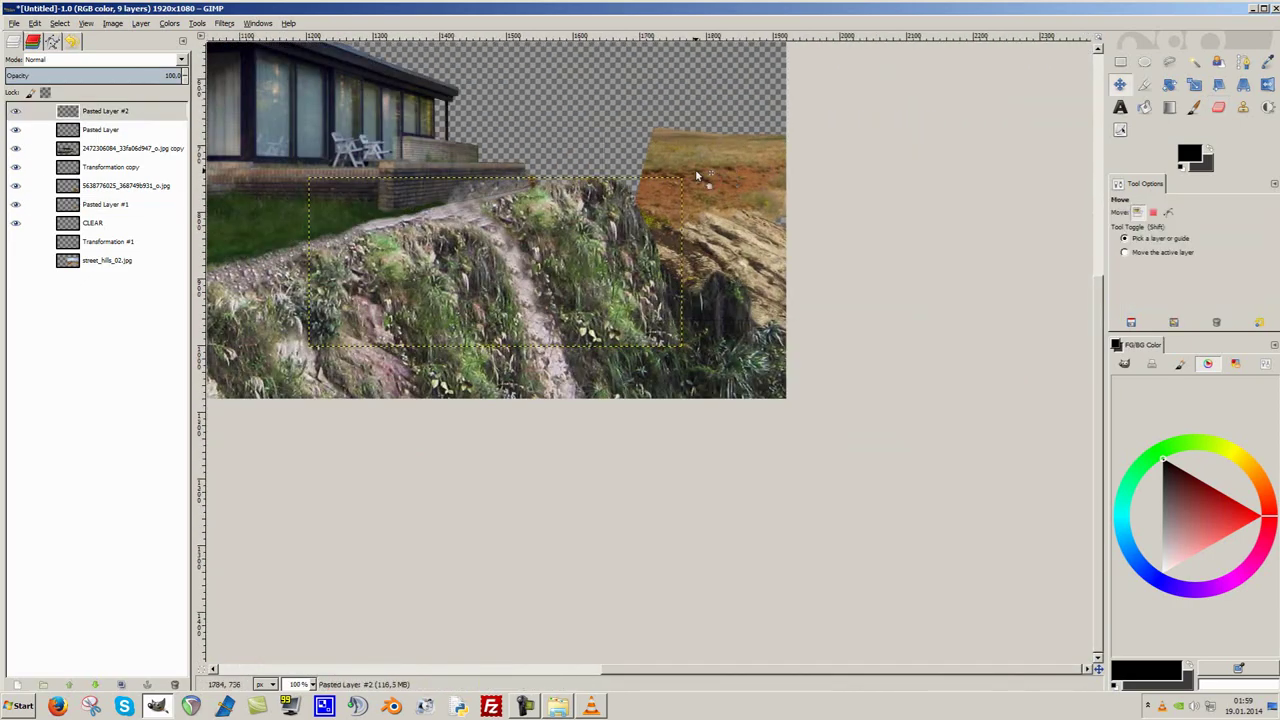
{"action": "left_click_drag", "start_coordinate": [100, 204], "coordinate": [85, 229]}
Add the grass patch as a new layer and move it right along the cliff.
{"action": "right_click", "coordinate": [17, 114]}
{"action": "left_click", "coordinate": [128, 174]}
{"action": "left_click_drag", "start_coordinate": [534, 262], "coordinate": [655, 243]}
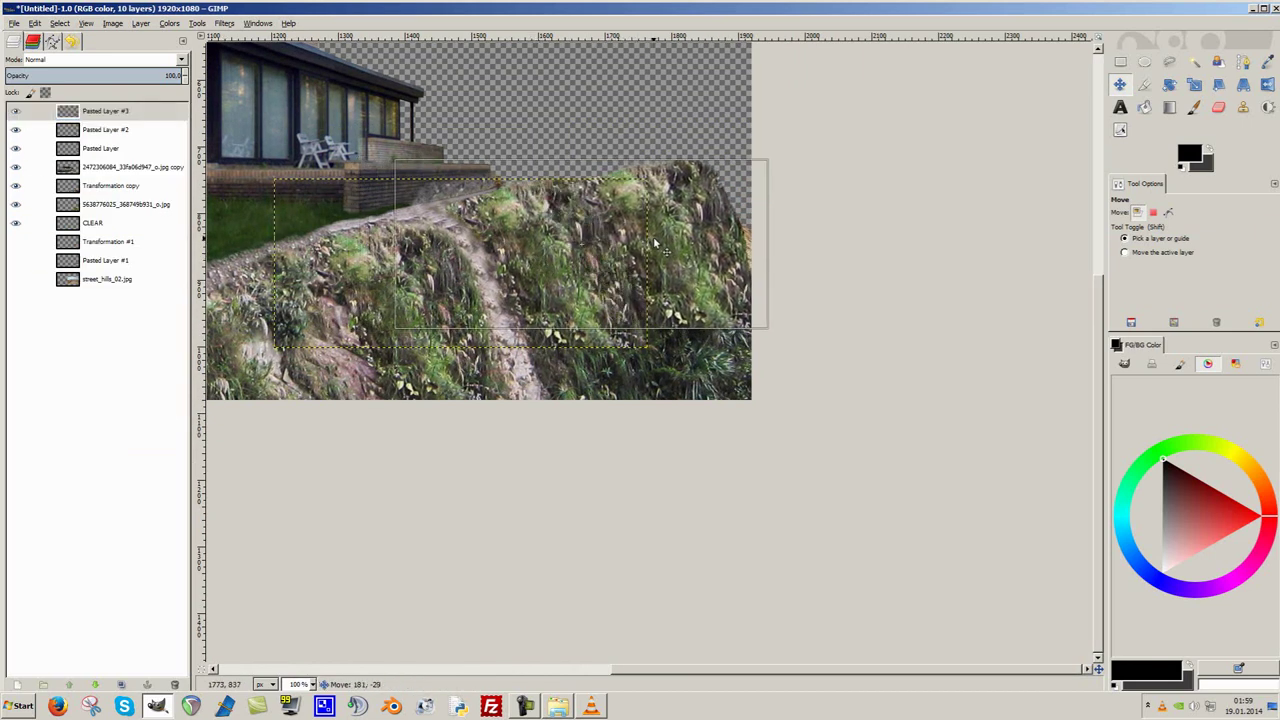
{"action": "scroll", "coordinate": [660, 240], "scroll_direction": "up", "scroll_amount": 1}
{"action": "left_click", "coordinate": [141, 23]}
{"action": "mouse_move", "coordinate": [380, 189]}
{"action": "left_mouse_down"}
{"action": "mouse_move", "coordinate": [692, 314]}
{"action": "mouse_move", "coordinate": [697, 292]}
{"action": "left_mouse_up"}
Rotate the grass patch layer and nudge it into position on the slope.
{"action": "key", "text": "shift+r"}
{"action": "left_click", "coordinate": [697, 292]}
{"action": "key", "text": "Return"}
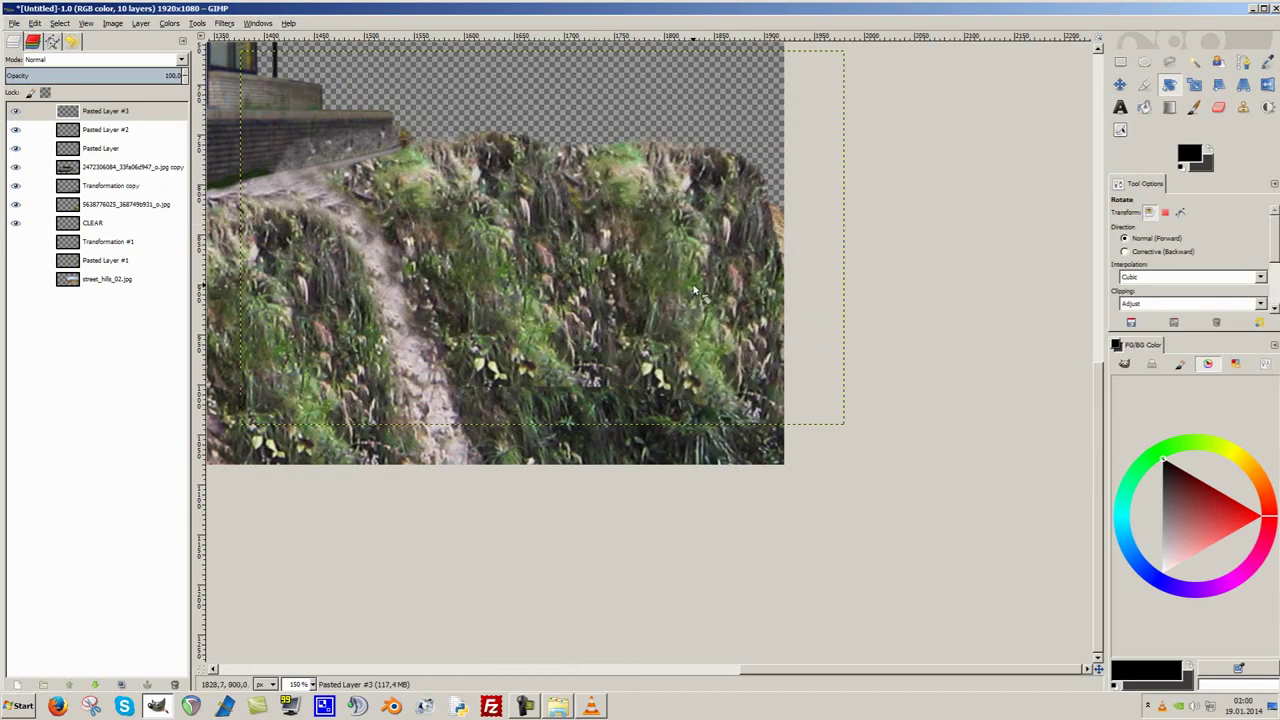
{"action": "key", "text": "m"}
{"action": "scroll", "coordinate": [697, 292], "scroll_direction": "up", "scroll_amount": 1}
{"action": "mouse_move", "coordinate": [674, 348]}
{"action": "left_mouse_down"}
{"action": "mouse_move", "coordinate": [692, 348]}
{"action": "mouse_move", "coordinate": [580, 323]}
{"action": "left_mouse_up"}
{"action": "key", "text": "shift+e"}
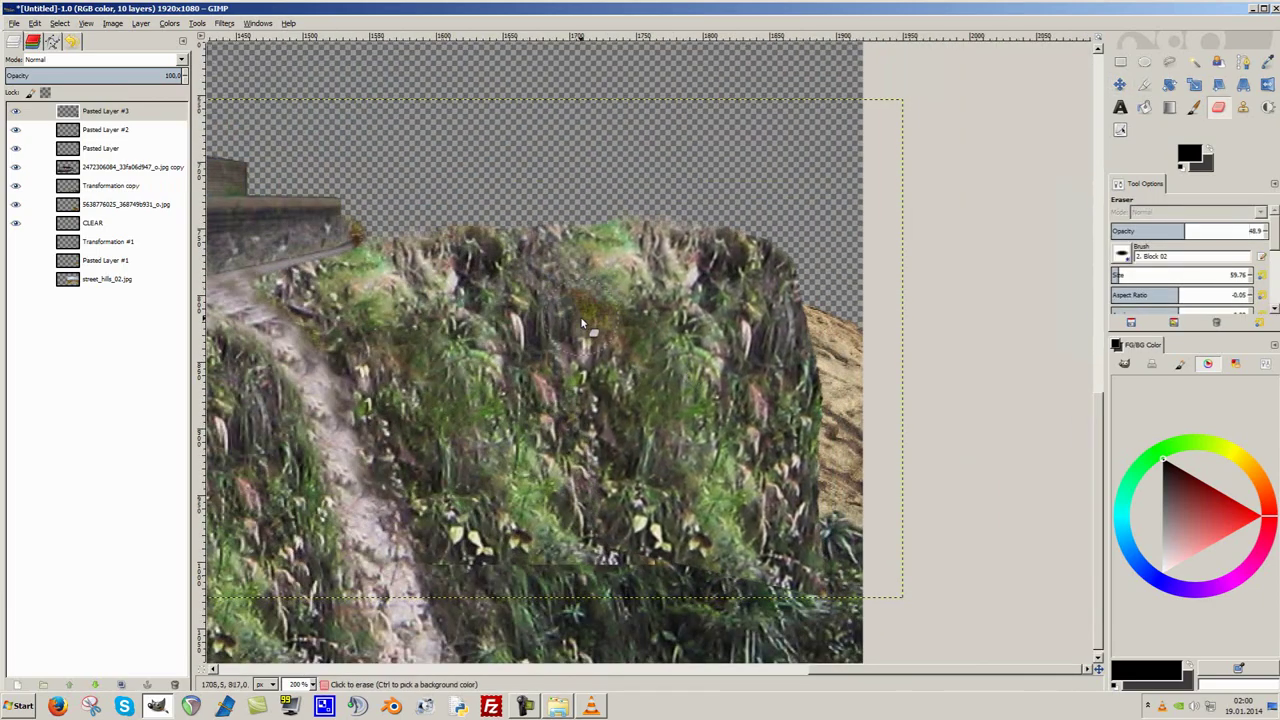
{"action": "scroll", "coordinate": [615, 595], "scroll_direction": "down", "scroll_amount": 1}
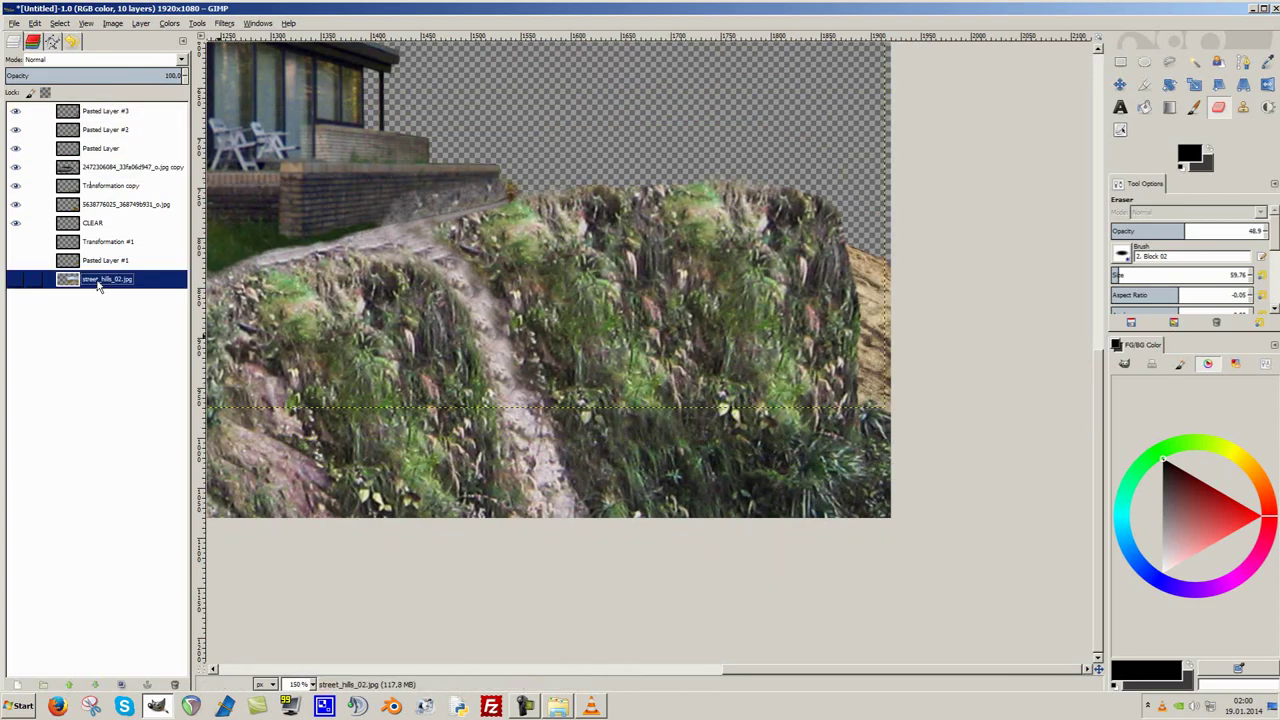
{"action": "left_click", "coordinate": [90, 129]}
{"action": "right_click", "coordinate": [100, 166]}
{"action": "key", "text": "Escape"}
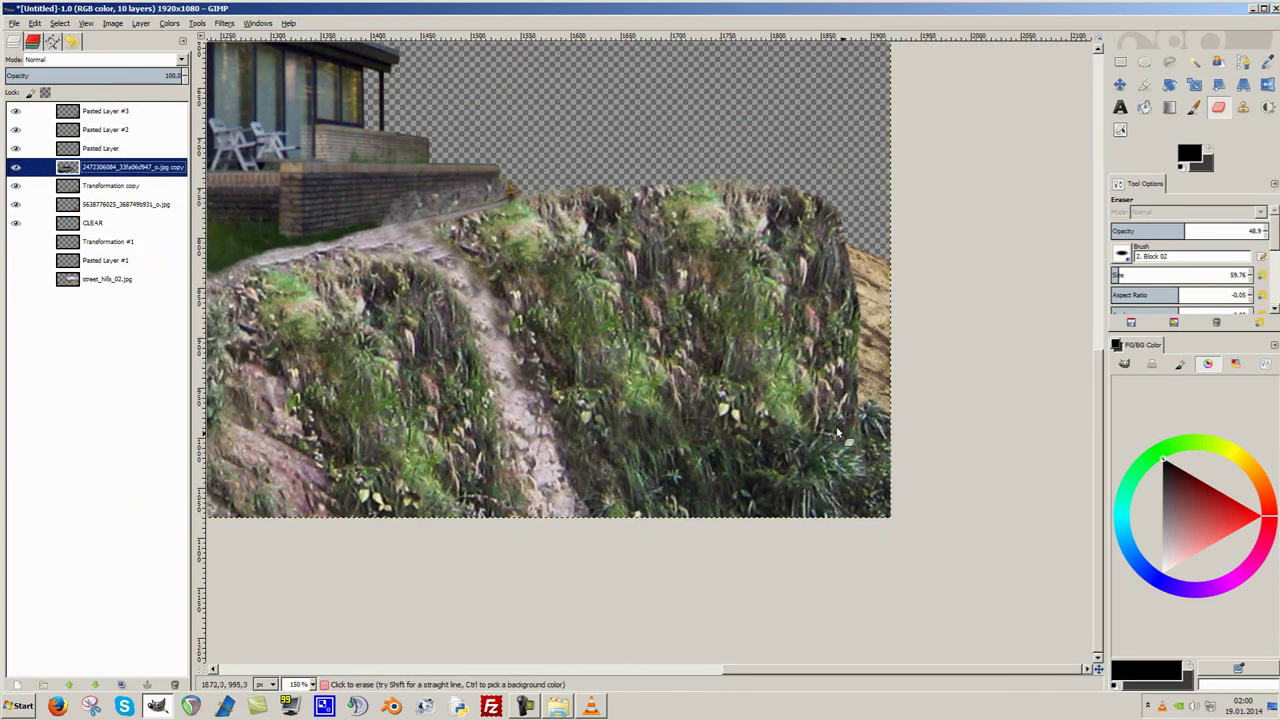
{"action": "scroll", "coordinate": [598, 325], "scroll_direction": "up", "scroll_amount": 1, "text": "ctrl"}
{"action": "left_click", "coordinate": [18, 149]}
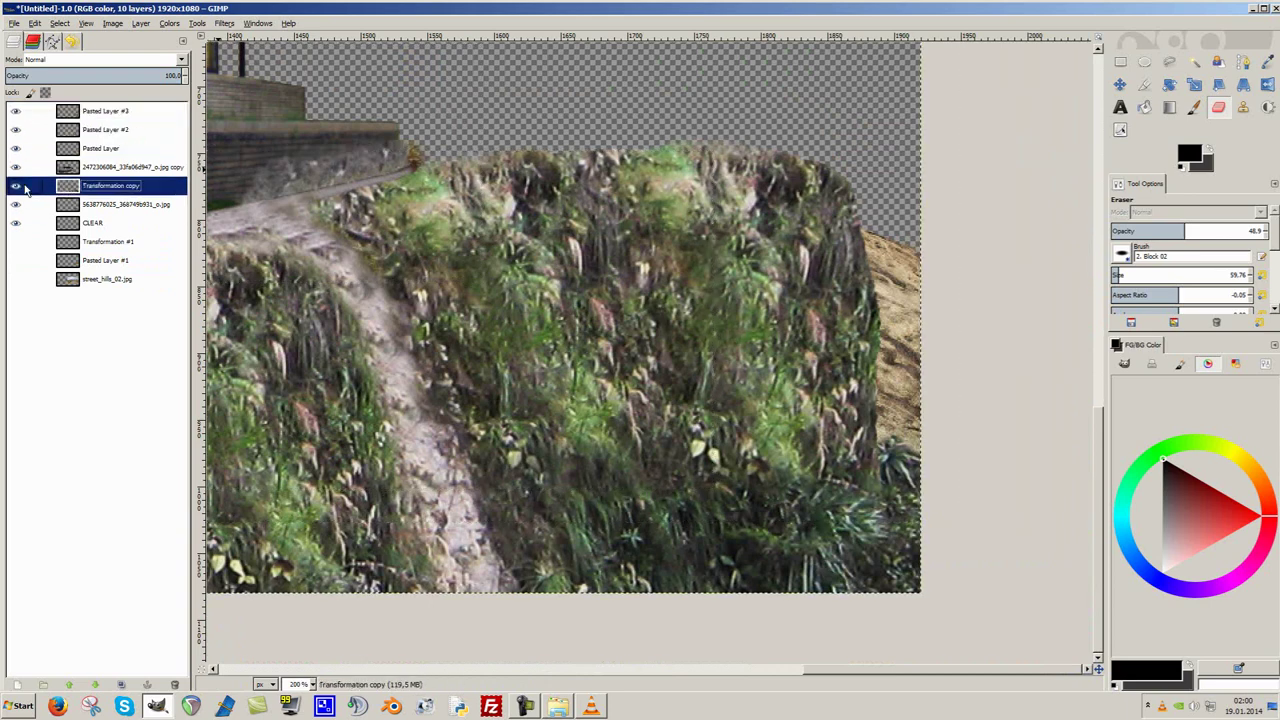
{"action": "key", "text": "minus"}
{"action": "left_click", "coordinate": [72, 202]}
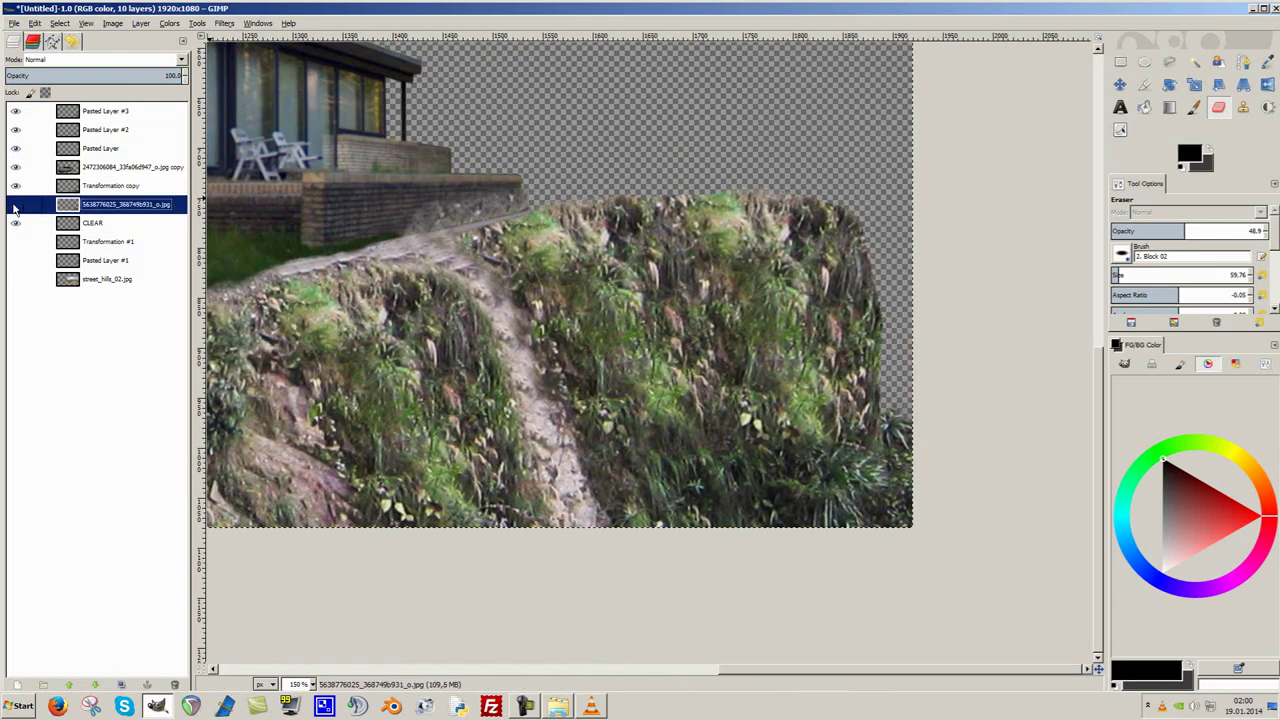
{"action": "left_click_drag", "start_coordinate": [90, 204], "coordinate": [90, 232]}
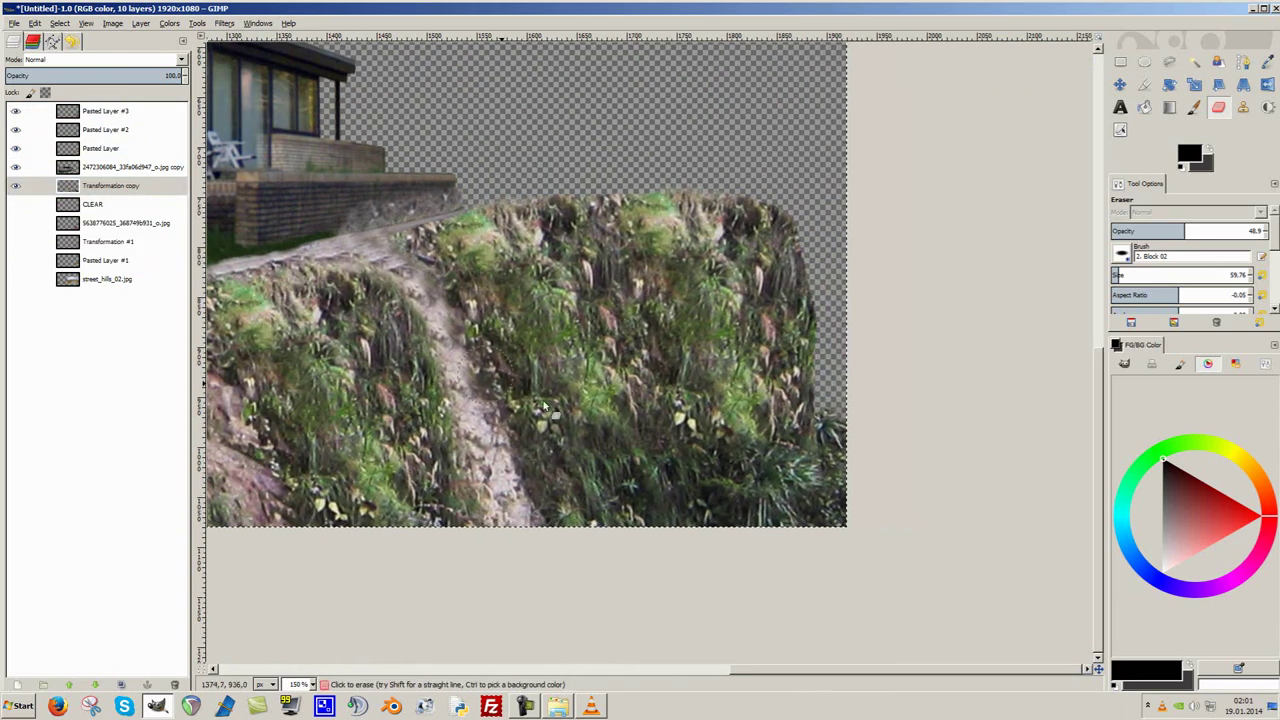
Show Pasted Layer again and zoom around to inspect the cliff and brick wall.
{"action": "key", "text": "plus"}
{"action": "left_click", "coordinate": [16, 148]}
{"action": "key", "text": "plus"}
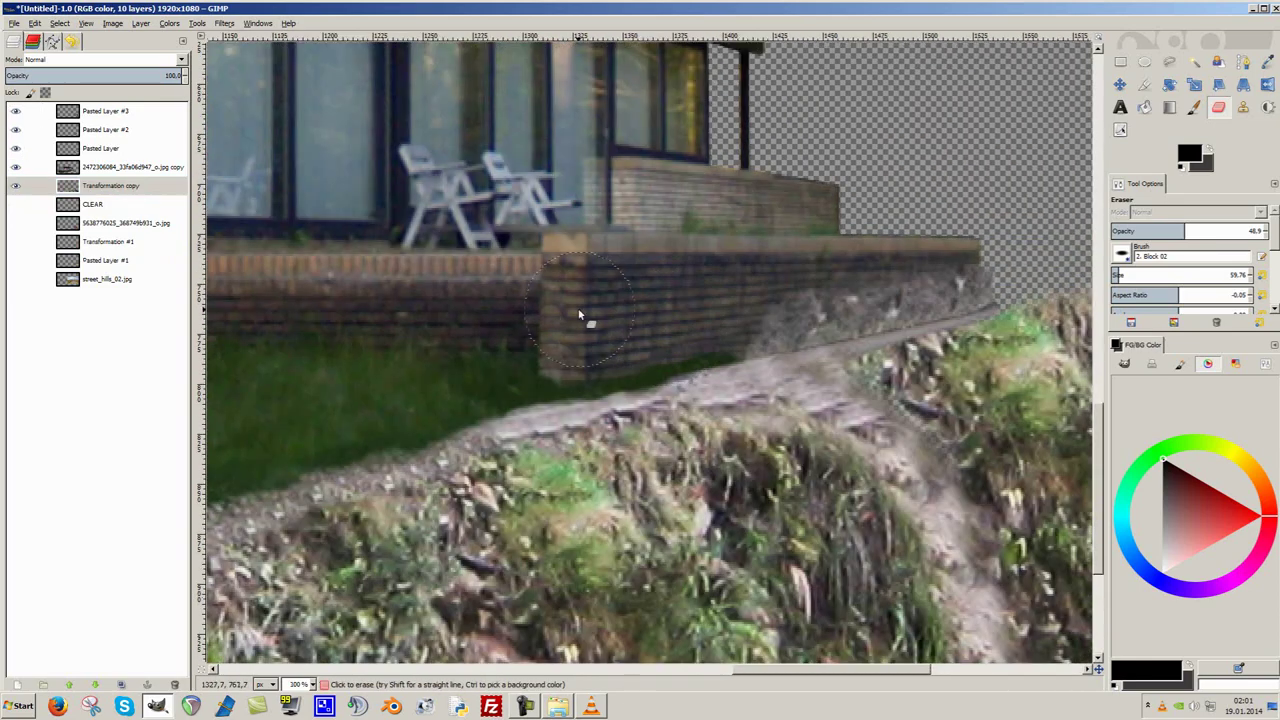
{"action": "key", "text": "minus"}
{"action": "key", "text": "minus"}
{"action": "key", "text": "plus"}
{"action": "key", "text": "plus"}
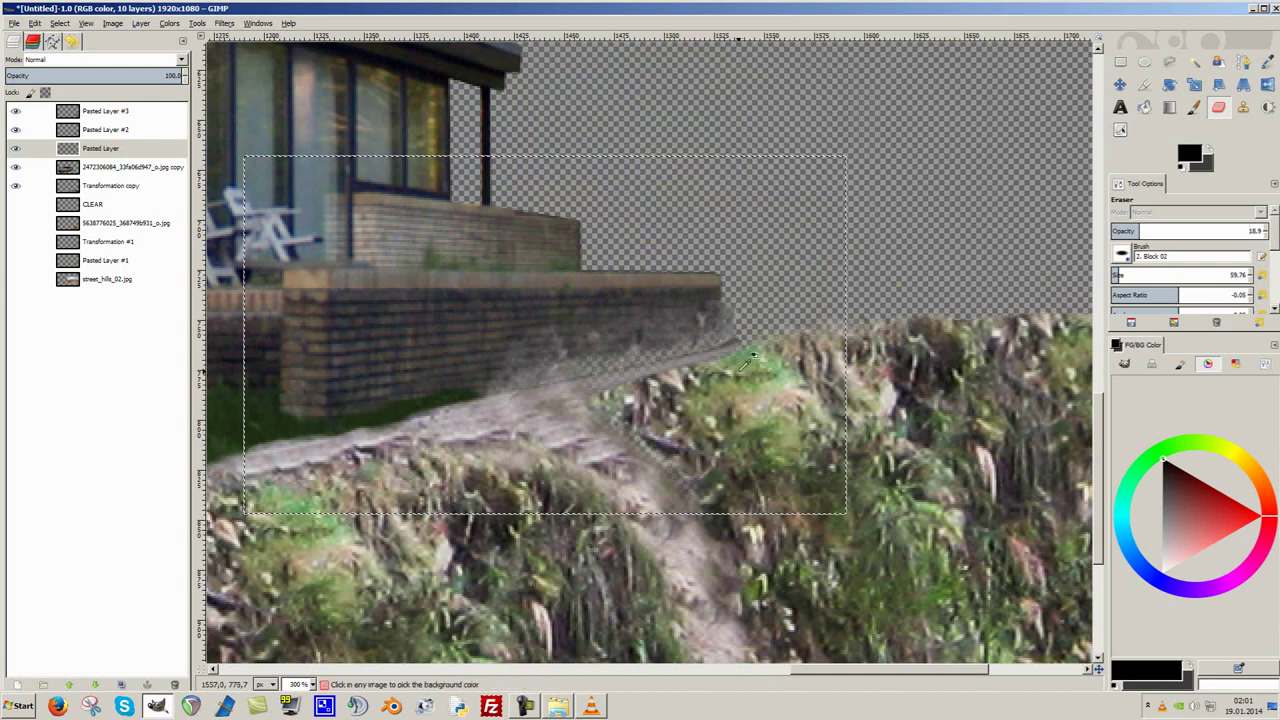
{"action": "key", "text": "minus"}
{"action": "key", "text": "minus"}
{"action": "key", "text": "minus"}
{"action": "key", "text": "minus"}
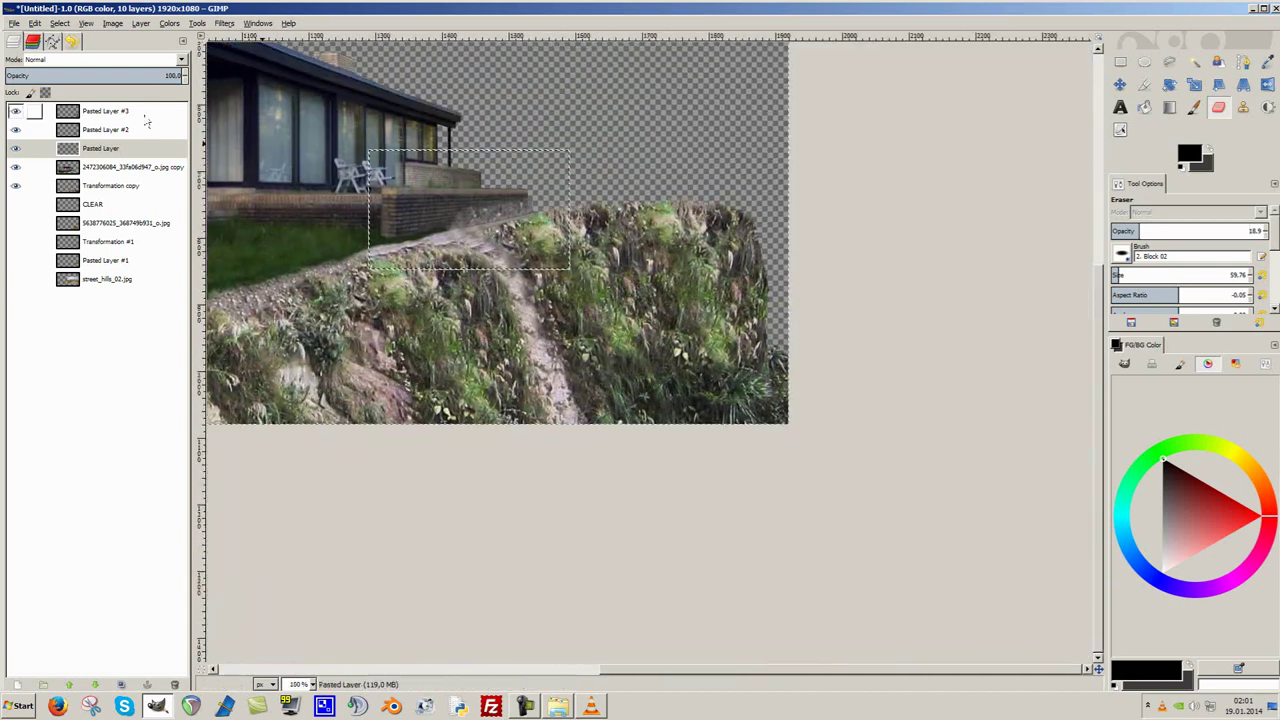
Show Pasted Layer #2 and enlarge its layer boundary.
{"action": "left_click", "coordinate": [15, 131]}
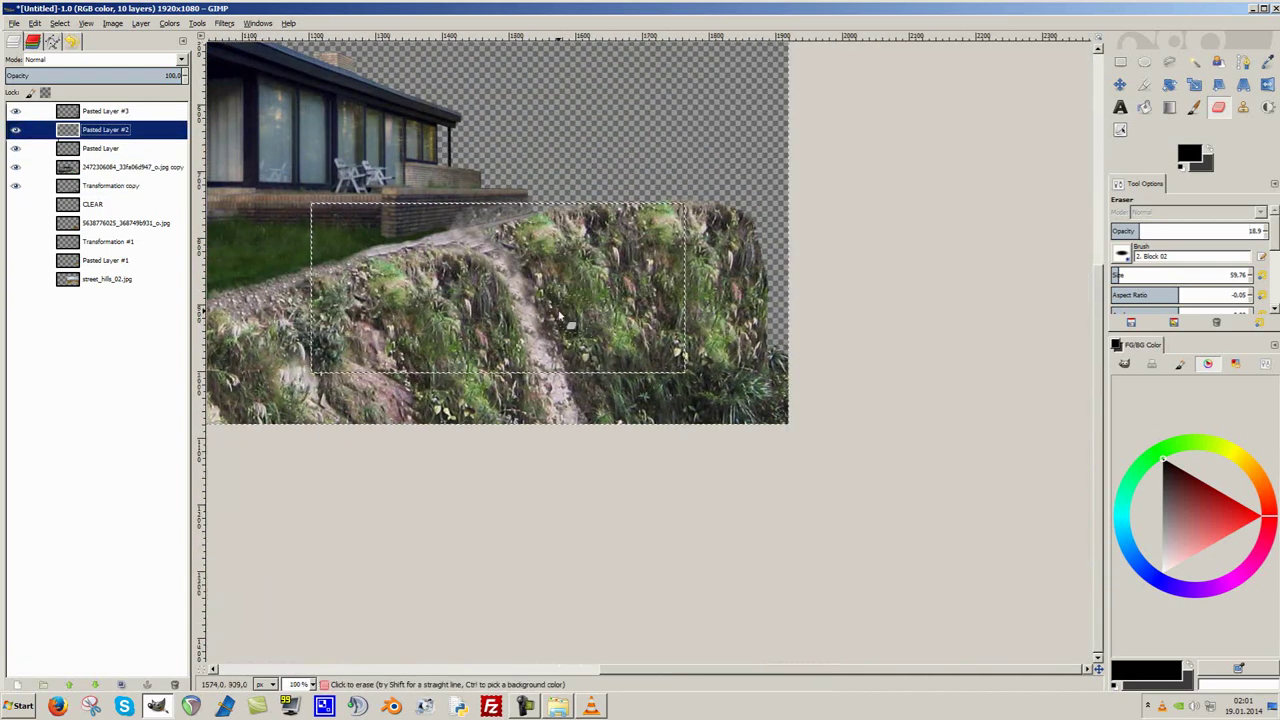
{"action": "right_click", "coordinate": [66, 110]}
{"action": "left_click", "coordinate": [120, 150]}
{"action": "right_click", "coordinate": [66, 110]}
{"action": "left_click", "coordinate": [150, 146]}
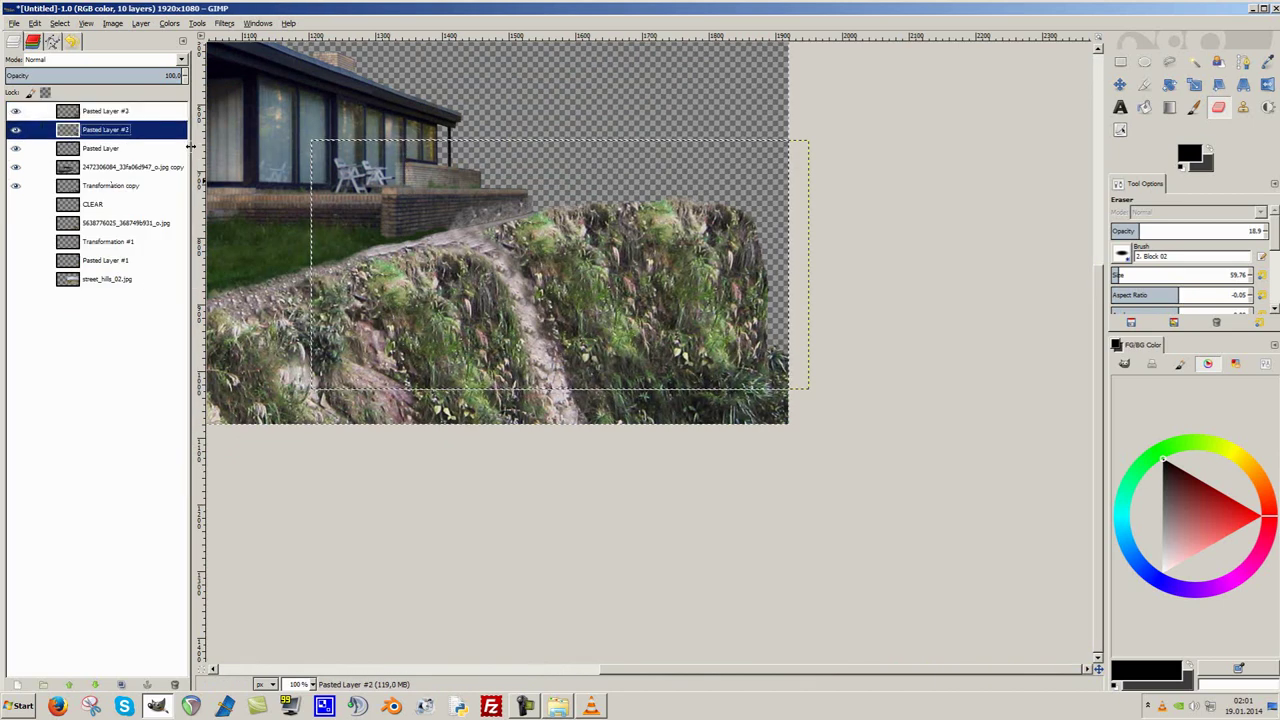
Move Pasted Layer #3 about 183 px right and keep its opacity at 100.
{"action": "key", "text": "m"}
{"action": "left_click_drag", "start_coordinate": [615, 292], "coordinate": [737, 287]}
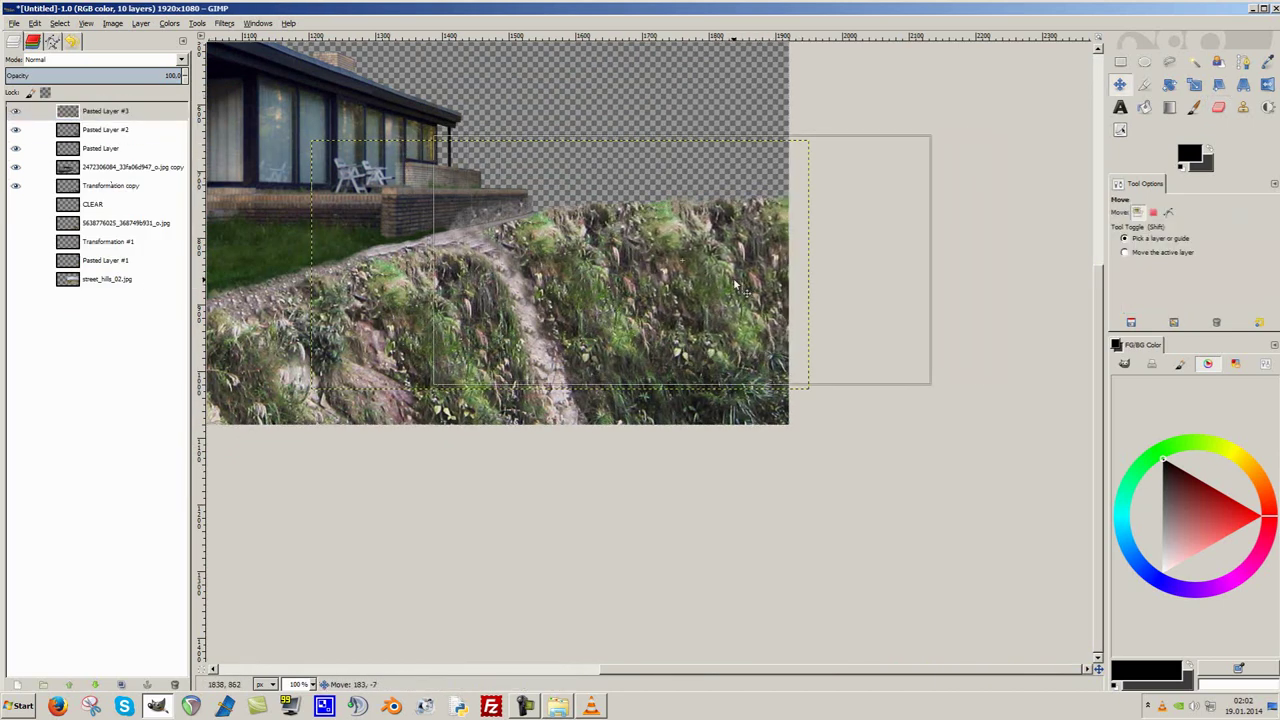
{"action": "key", "text": "plus"}
{"action": "key", "text": "shift+e"}
{"action": "left_click", "coordinate": [103, 76]}
{"action": "left_click_drag", "start_coordinate": [103, 76], "coordinate": [557, 228]}
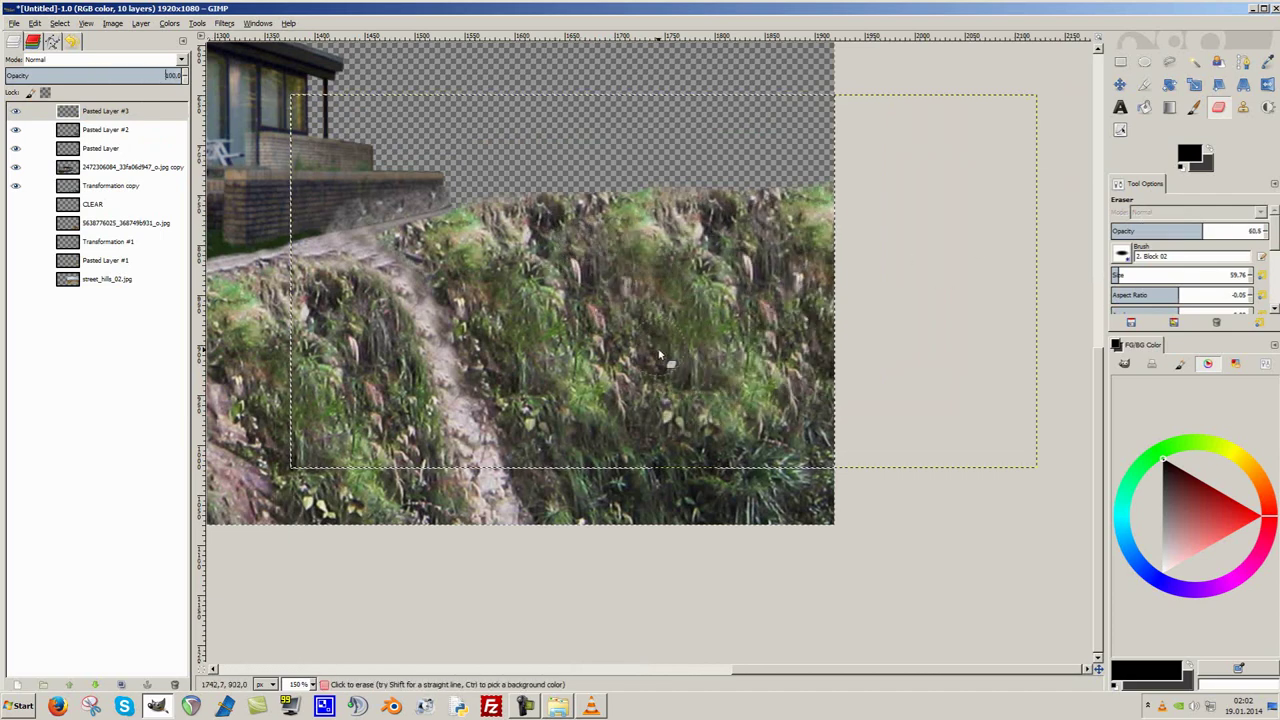
{"action": "scroll", "coordinate": [700, 398], "scroll_direction": "down", "scroll_amount": 2, "text": "ctrl"}
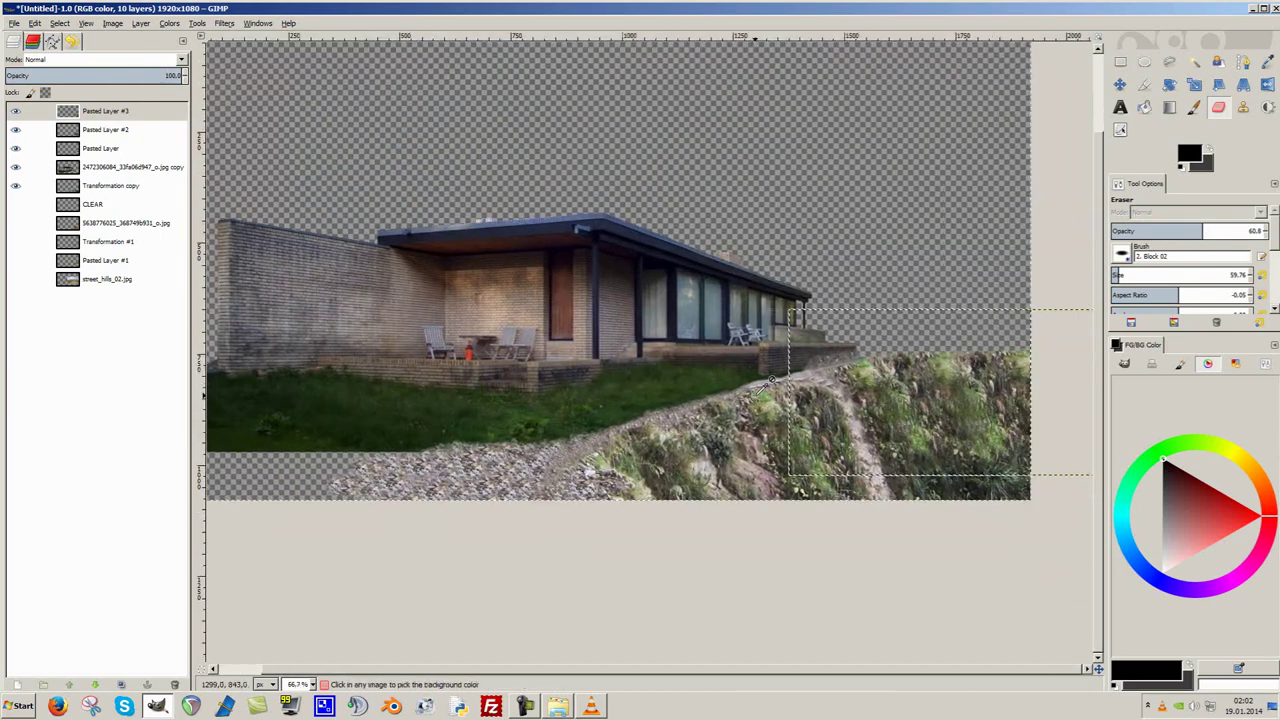
{"action": "scroll", "coordinate": [757, 400], "scroll_direction": "down", "scroll_amount": 1, "text": "ctrl"}
Paste the copied patch as a new layer, then delete the unwanted pasted layer.
{"action": "right_click", "coordinate": [85, 111]}
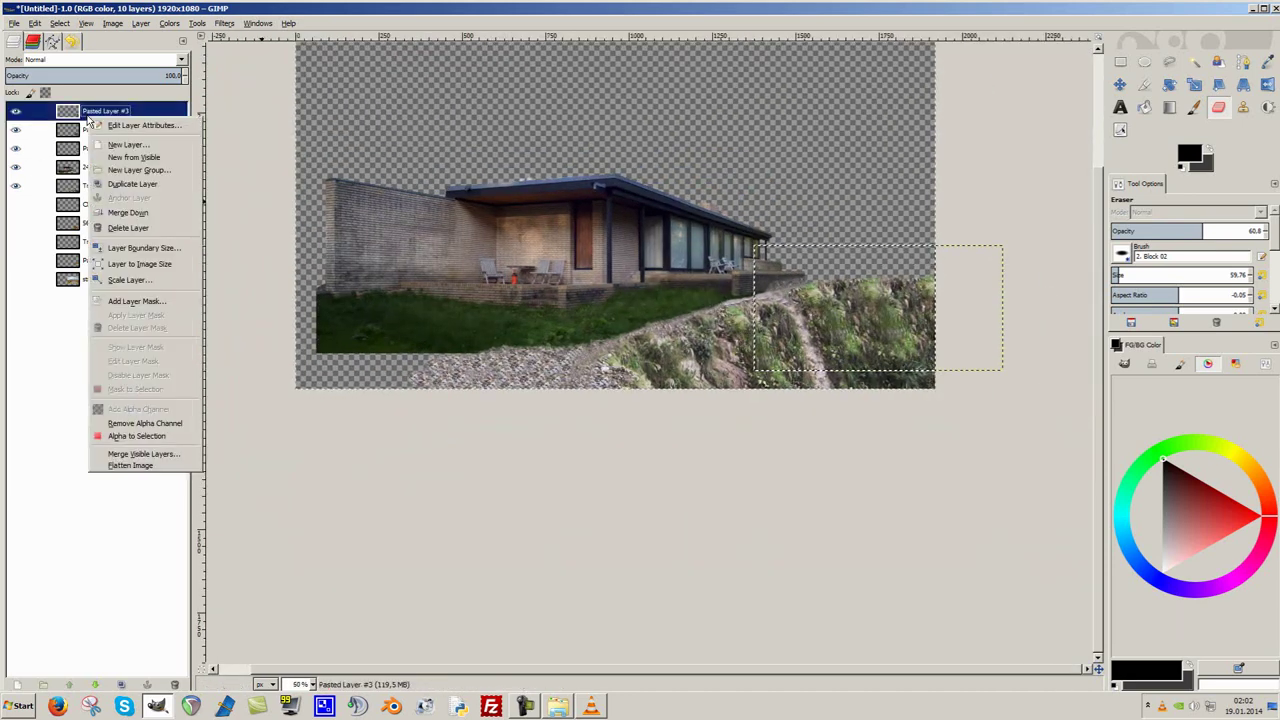
{"action": "left_click", "coordinate": [110, 133]}
{"action": "key", "text": "m"}
{"action": "right_click", "coordinate": [110, 111]}
{"action": "left_click", "coordinate": [130, 225]}
{"action": "scroll", "coordinate": [843, 442], "scroll_direction": "up", "scroll_amount": 2, "text": "ctrl"}
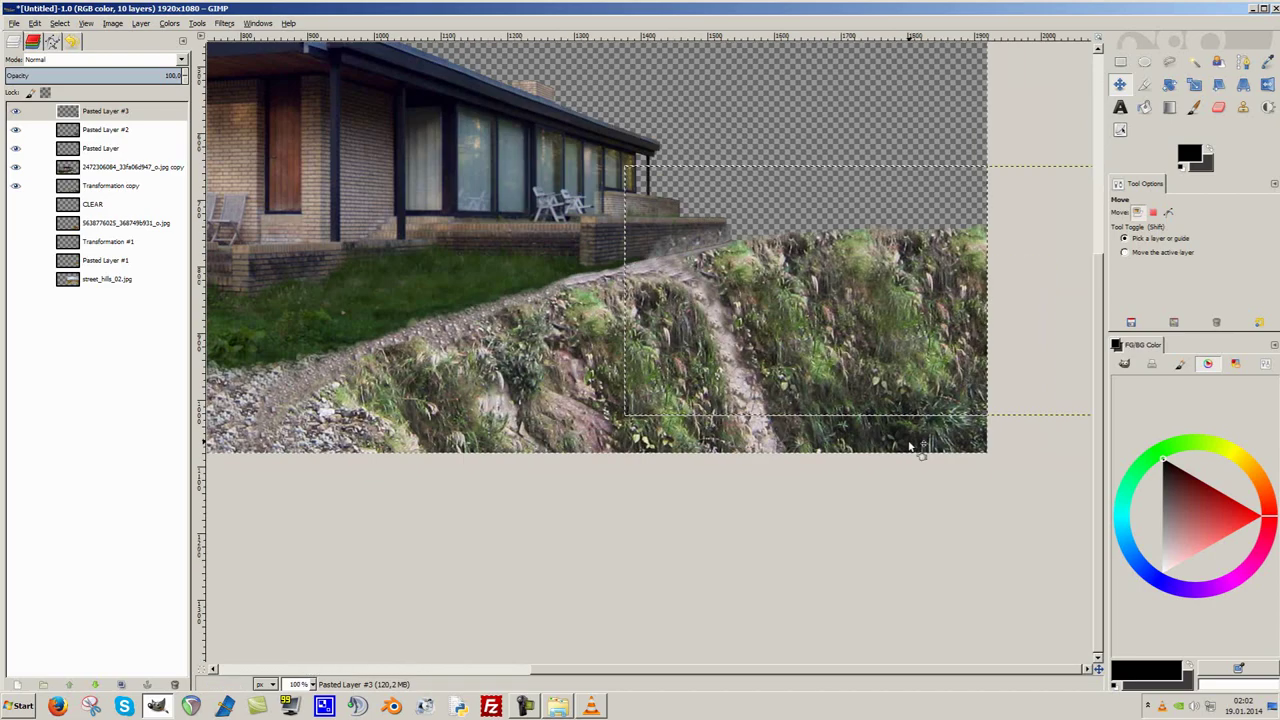
{"action": "scroll", "coordinate": [843, 442], "scroll_direction": "down", "scroll_amount": 1, "text": "ctrl"}
Preview photos in the matte painting folder and drop the forest photo onto the canvas.
{"action": "left_click", "coordinate": [557, 706]}
{"action": "left_click_drag", "start_coordinate": [1147, 650], "coordinate": [938, 582]}
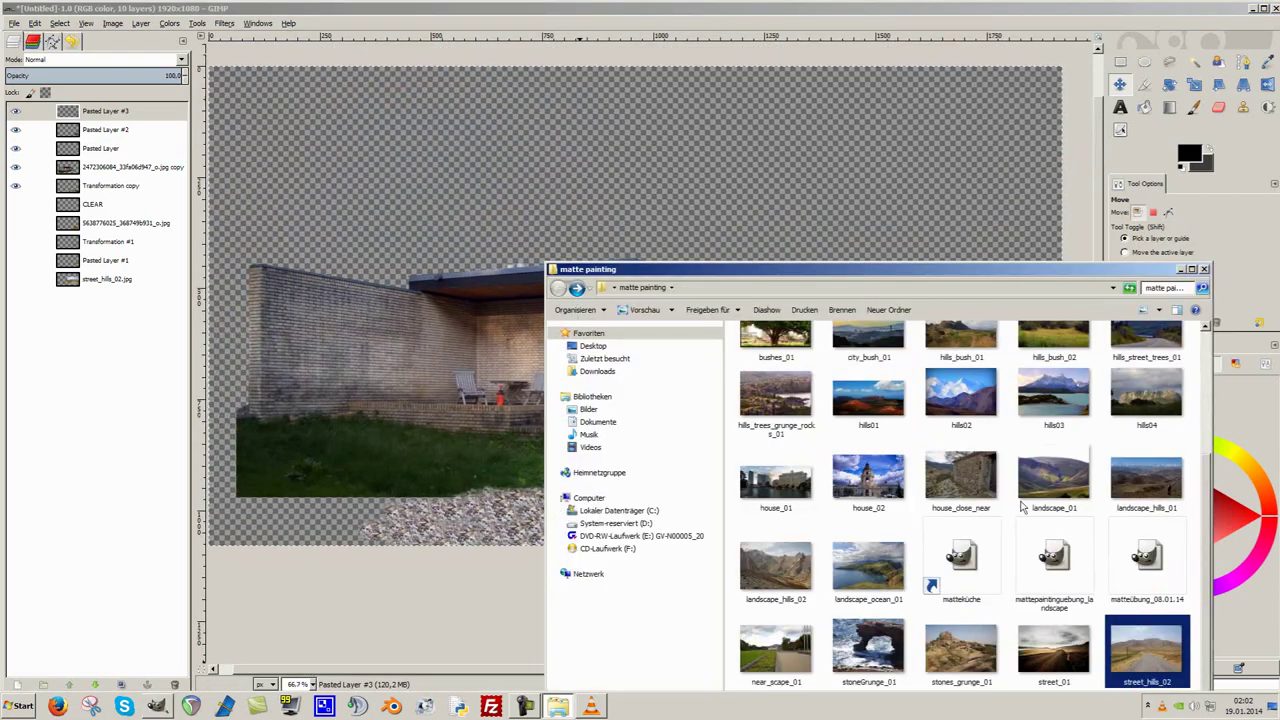
{"action": "scroll", "coordinate": [1022, 508], "scroll_direction": "up", "scroll_amount": 5}
{"action": "scroll", "coordinate": [1022, 508], "scroll_direction": "up", "scroll_amount": 2}
{"action": "double_click", "coordinate": [1078, 546]}
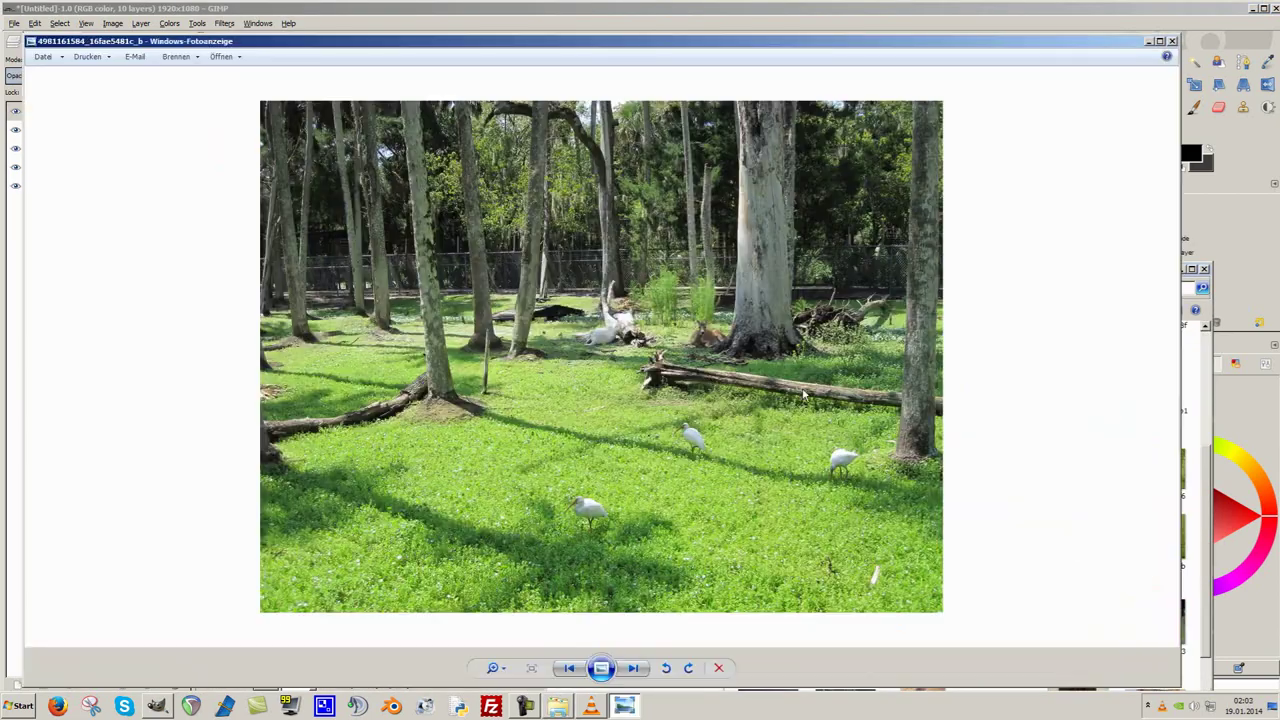
{"action": "left_click", "coordinate": [1172, 41]}
{"action": "double_click", "coordinate": [849, 440]}
{"action": "left_click", "coordinate": [1172, 41]}
{"action": "double_click", "coordinate": [849, 471]}
{"action": "left_click", "coordinate": [1172, 41]}
{"action": "mouse_move", "coordinate": [849, 471]}
{"action": "left_mouse_down"}
{"action": "mouse_move", "coordinate": [633, 304]}
{"action": "mouse_move", "coordinate": [889, 281]}
{"action": "left_mouse_up"}
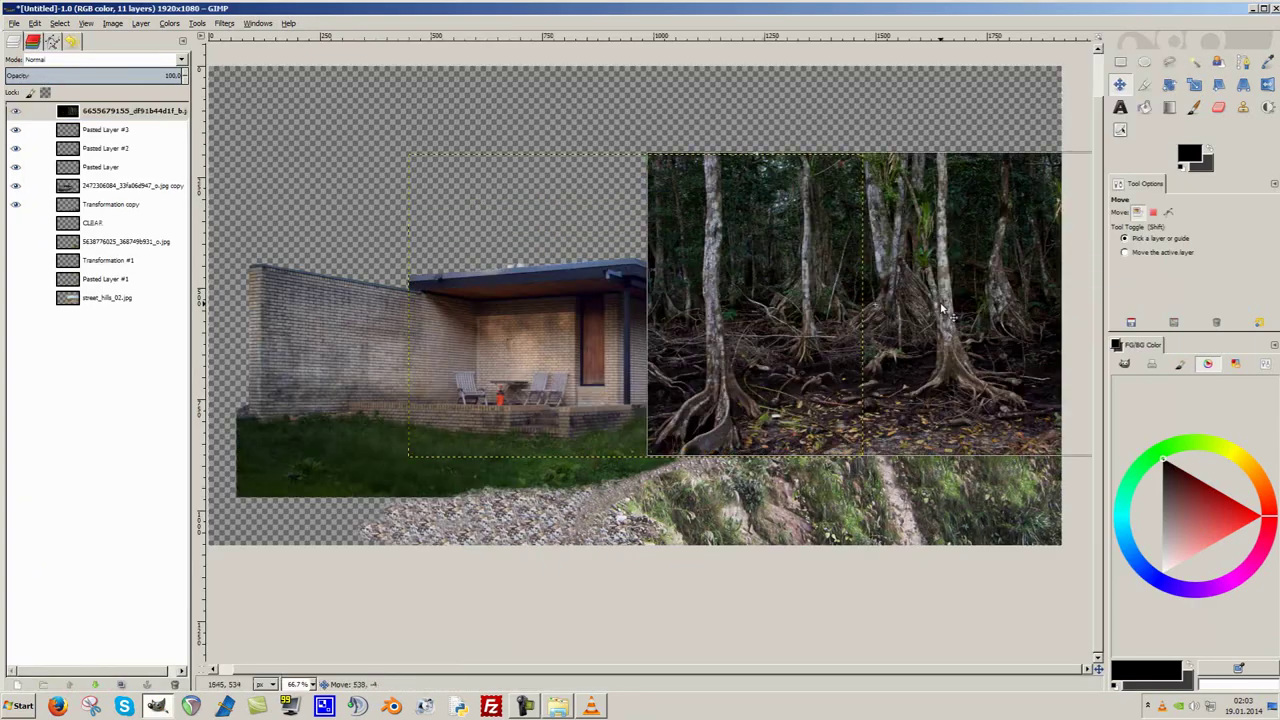
Move the forest layer below the house layers and shift it right behind the house.
{"action": "left_click_drag", "start_coordinate": [86, 218], "coordinate": [88, 240]}
{"action": "key", "text": "1"}
{"action": "mouse_move", "coordinate": [699, 358]}
{"action": "left_mouse_down"}
{"action": "mouse_move", "coordinate": [720, 318]}
{"action": "mouse_move", "coordinate": [720, 401]}
{"action": "left_mouse_up"}
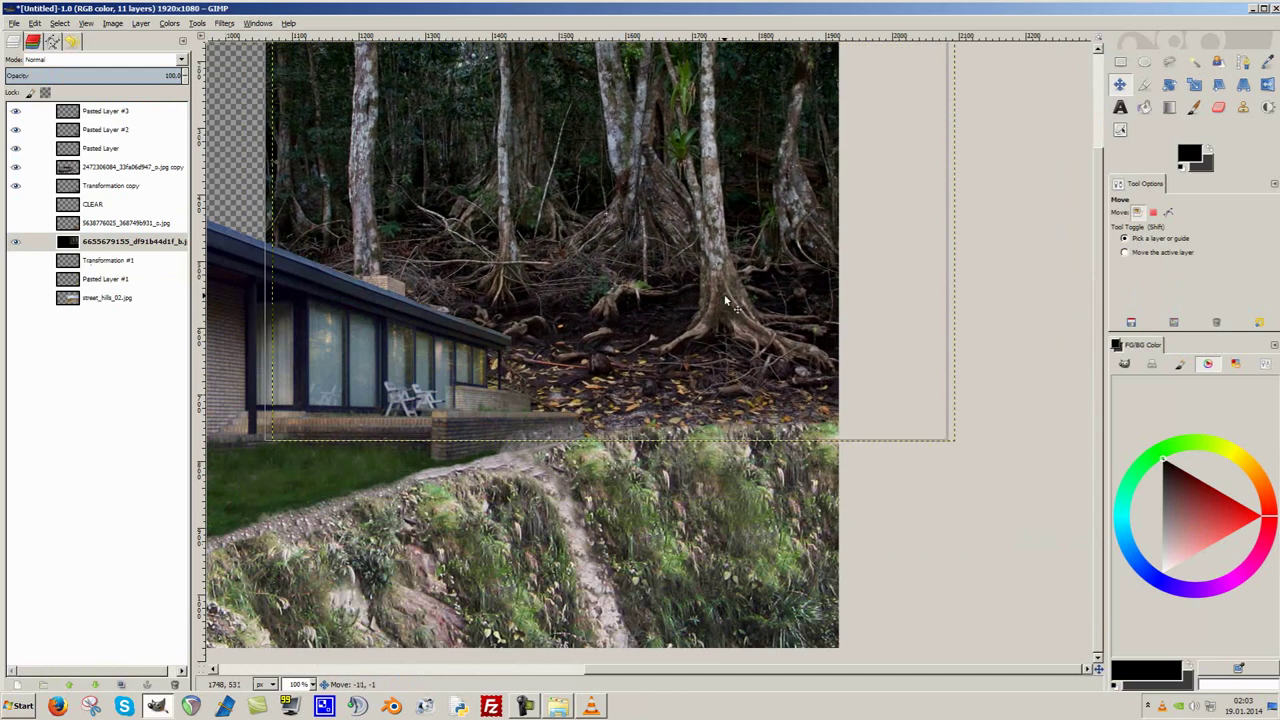
{"action": "key", "text": "minus"}
{"action": "key", "text": "minus"}
{"action": "key", "text": "minus"}
{"action": "mouse_move", "coordinate": [720, 401]}
{"action": "left_mouse_down"}
{"action": "mouse_move", "coordinate": [873, 405]}
{"action": "mouse_move", "coordinate": [765, 350]}
{"action": "left_mouse_up"}
{"action": "key", "text": "1"}
Shrink the forest layer with the Scale tool.
{"action": "key", "text": "minus"}
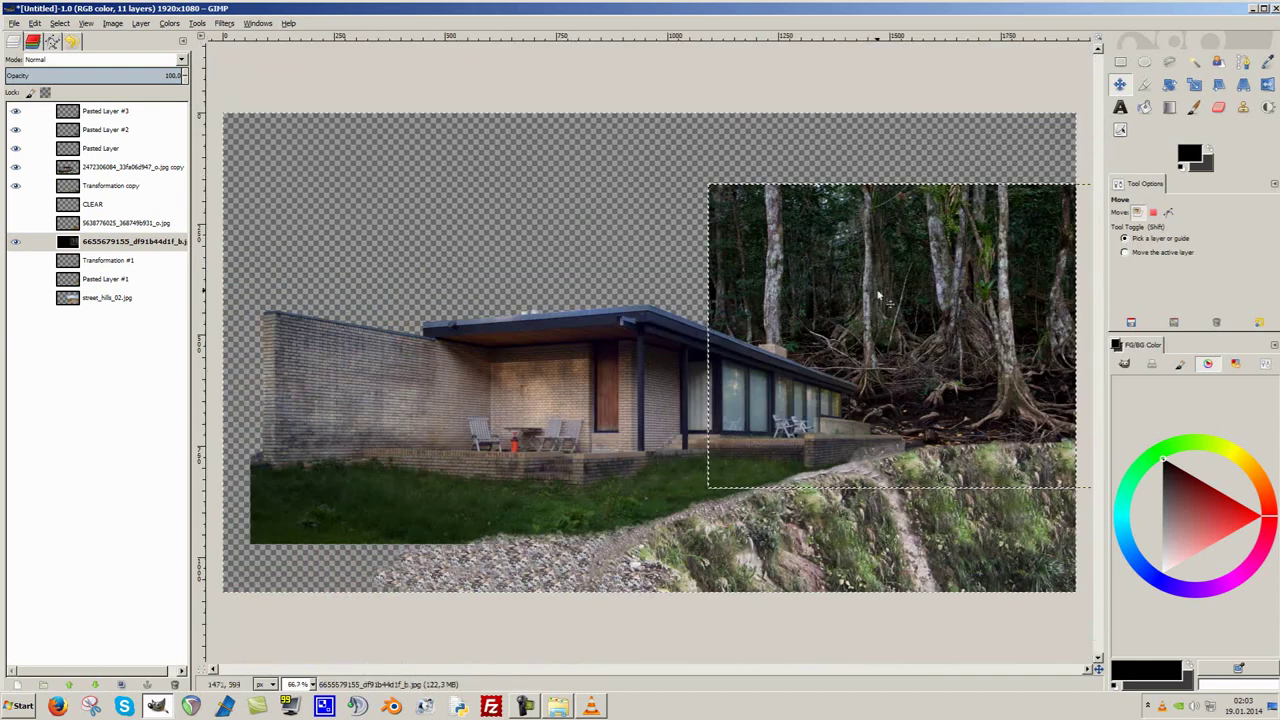
{"action": "key", "text": "shift+t"}
{"action": "left_click", "coordinate": [1062, 460]}
{"action": "left_click_drag", "start_coordinate": [1062, 460], "coordinate": [785, 271]}
{"action": "left_click", "coordinate": [158, 343]}
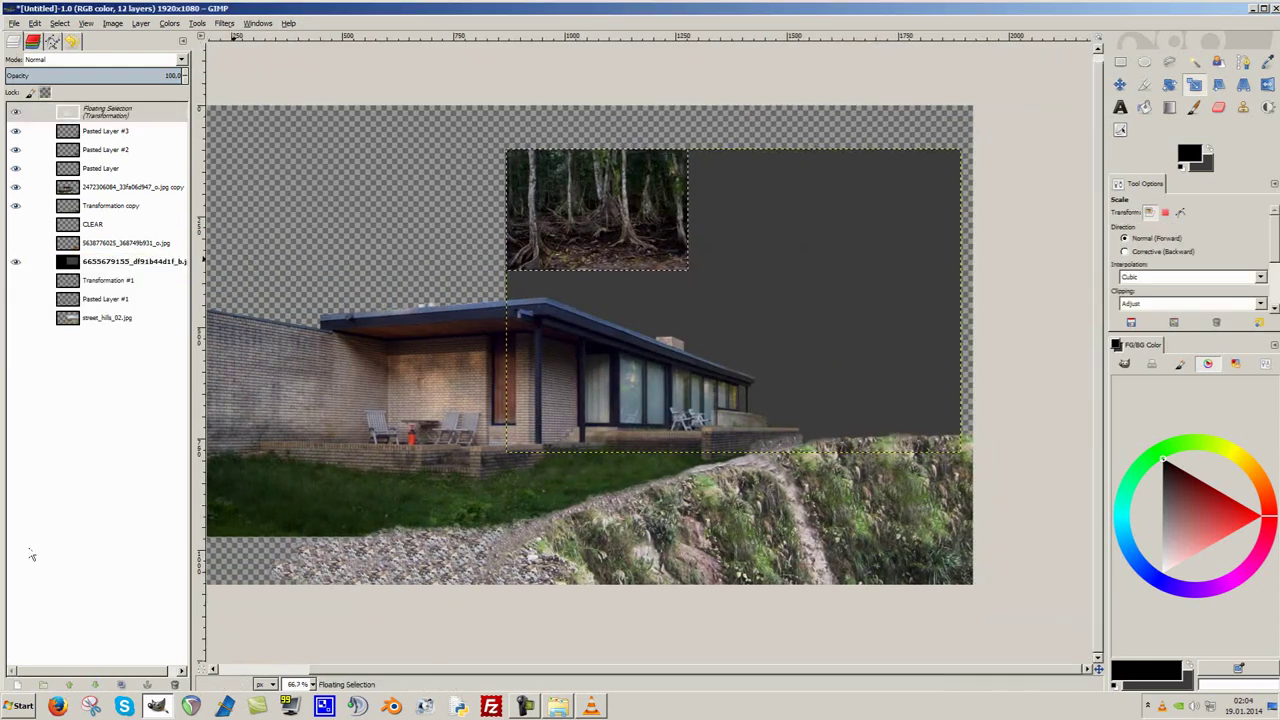
Move the forest layer to the right edge and lower it in the layer stack.
{"action": "key", "text": "m"}
{"action": "left_click_drag", "start_coordinate": [608, 217], "coordinate": [894, 391]}
{"action": "left_click_drag", "start_coordinate": [100, 111], "coordinate": [100, 245]}
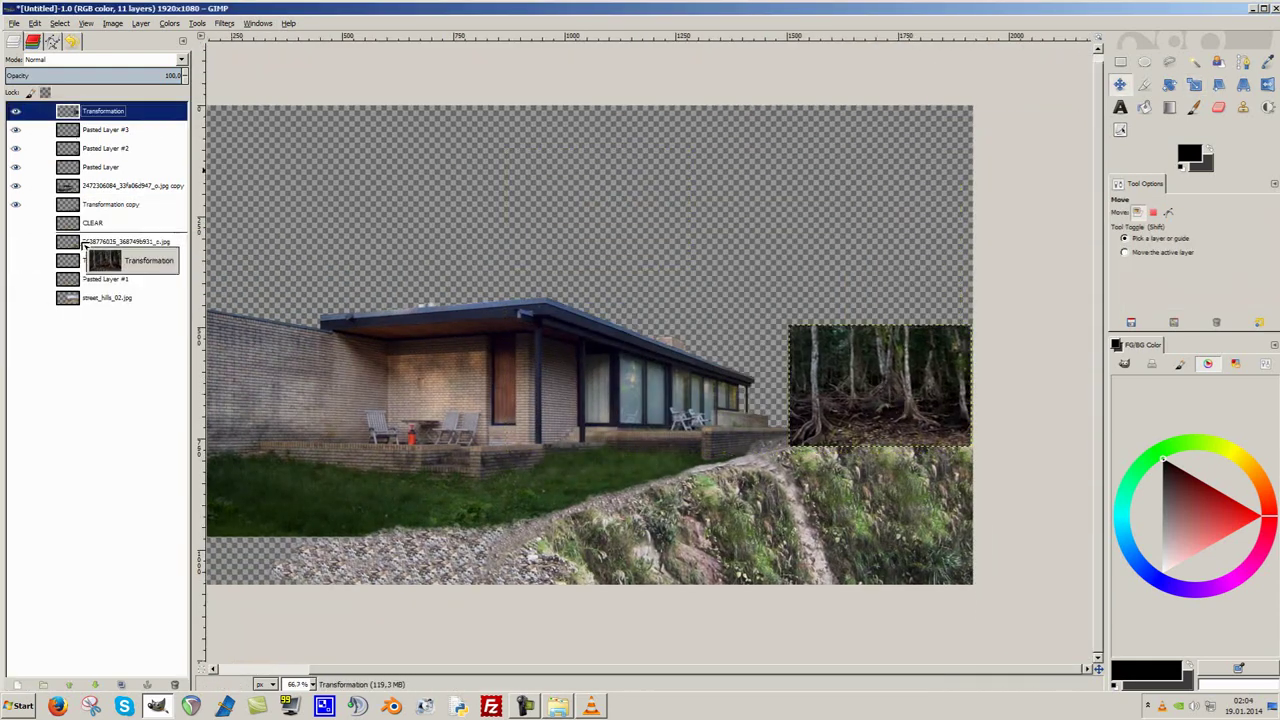
{"action": "scroll", "coordinate": [911, 381], "scroll_direction": "up", "scroll_amount": 1}
{"action": "scroll", "coordinate": [908, 365], "scroll_direction": "up", "scroll_amount": 1}
{"action": "scroll", "coordinate": [905, 355], "scroll_direction": "up", "scroll_amount": 1}
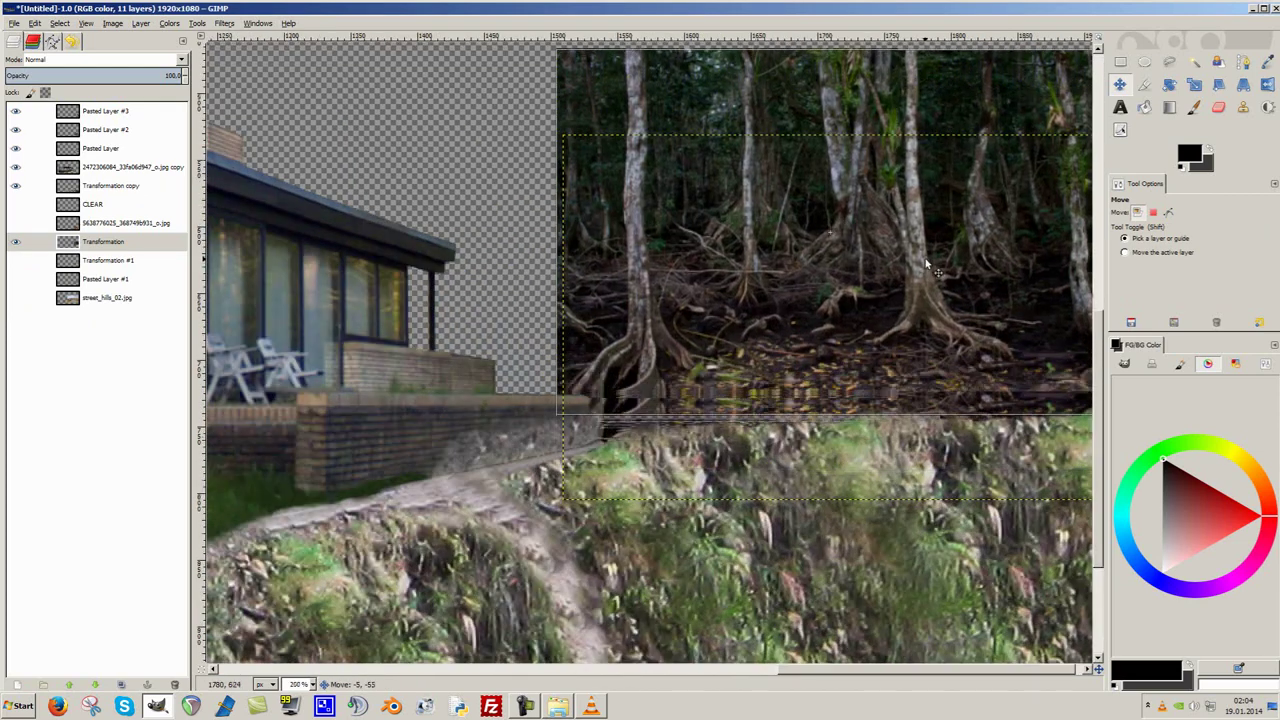
Select a pasted hillside layer and undo trial edits to it.
{"action": "left_click", "coordinate": [68, 130]}
{"action": "key", "text": "shift+e"}
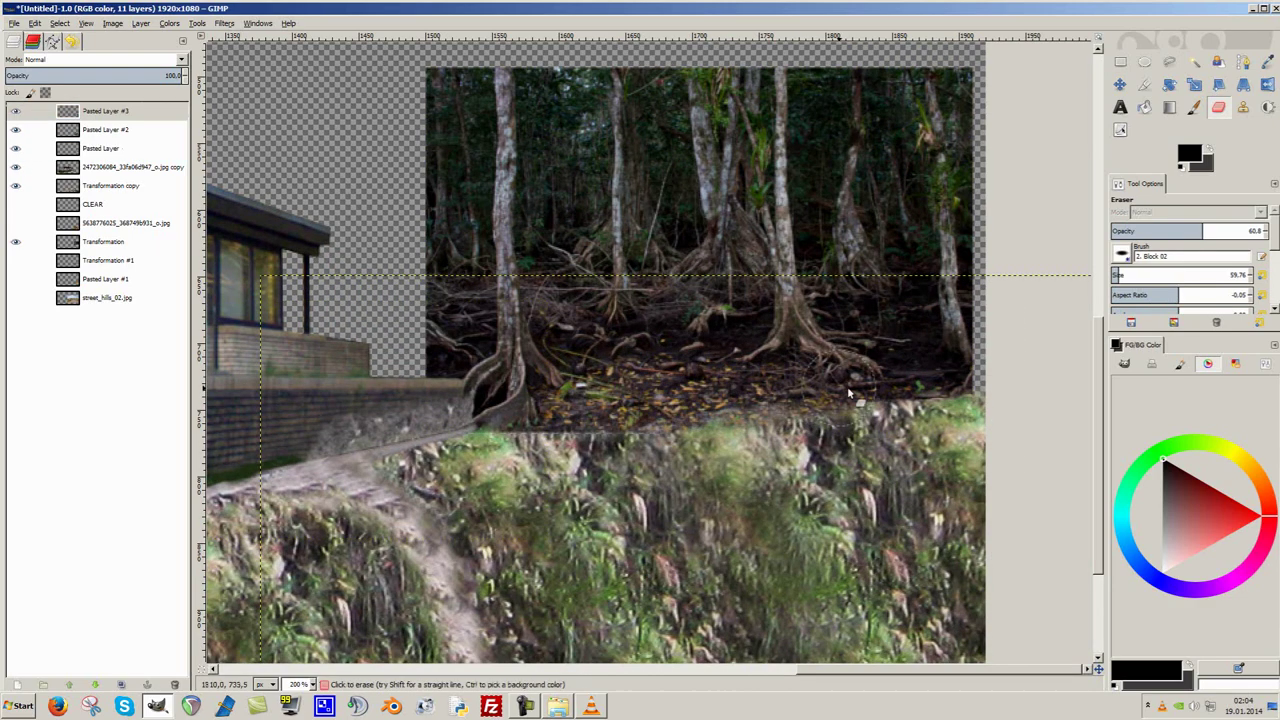
{"action": "key", "text": "ctrl+z"}
{"action": "key", "text": "ctrl+z"}
{"action": "key", "text": "ctrl+z"}
{"action": "key", "text": "m"}
{"action": "key", "text": "ctrl+z"}
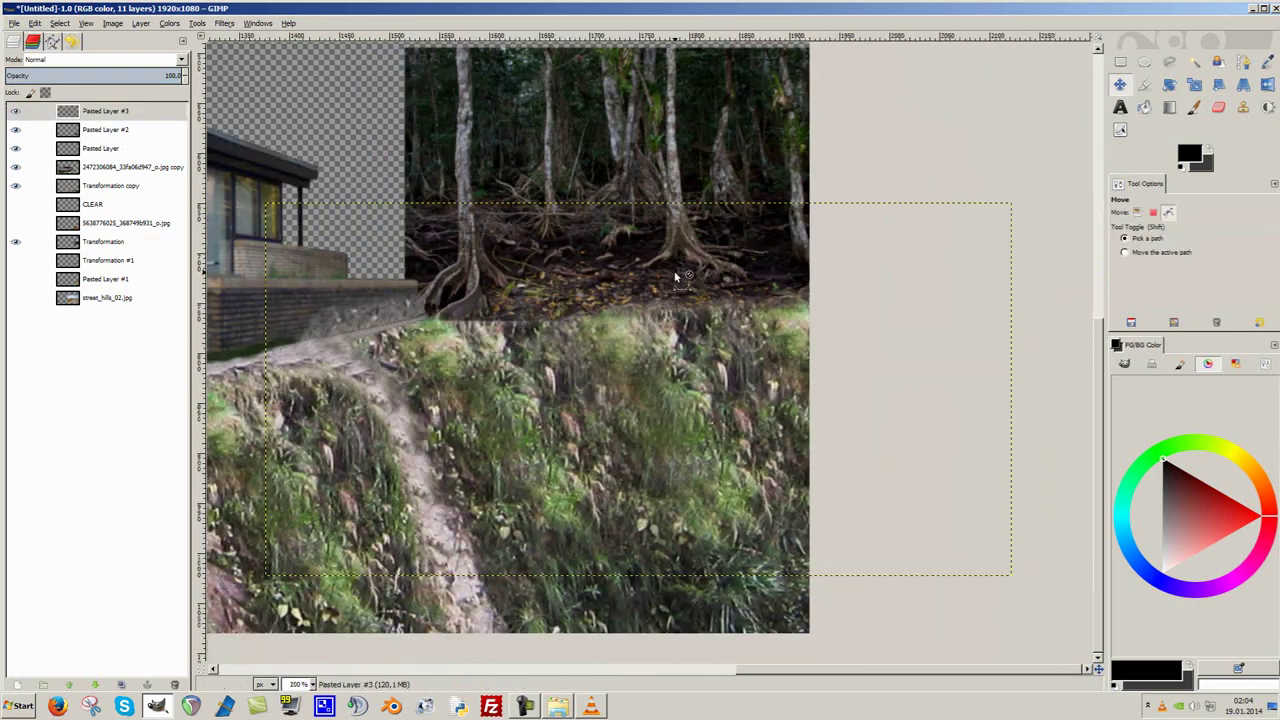
{"action": "key", "text": "1"}
Stretch the forest layer's top edge upward, to about 411 × 412 px.
{"action": "left_click", "coordinate": [100, 241]}
{"action": "key", "text": "shift+t"}
{"action": "left_click", "coordinate": [670, 370]}
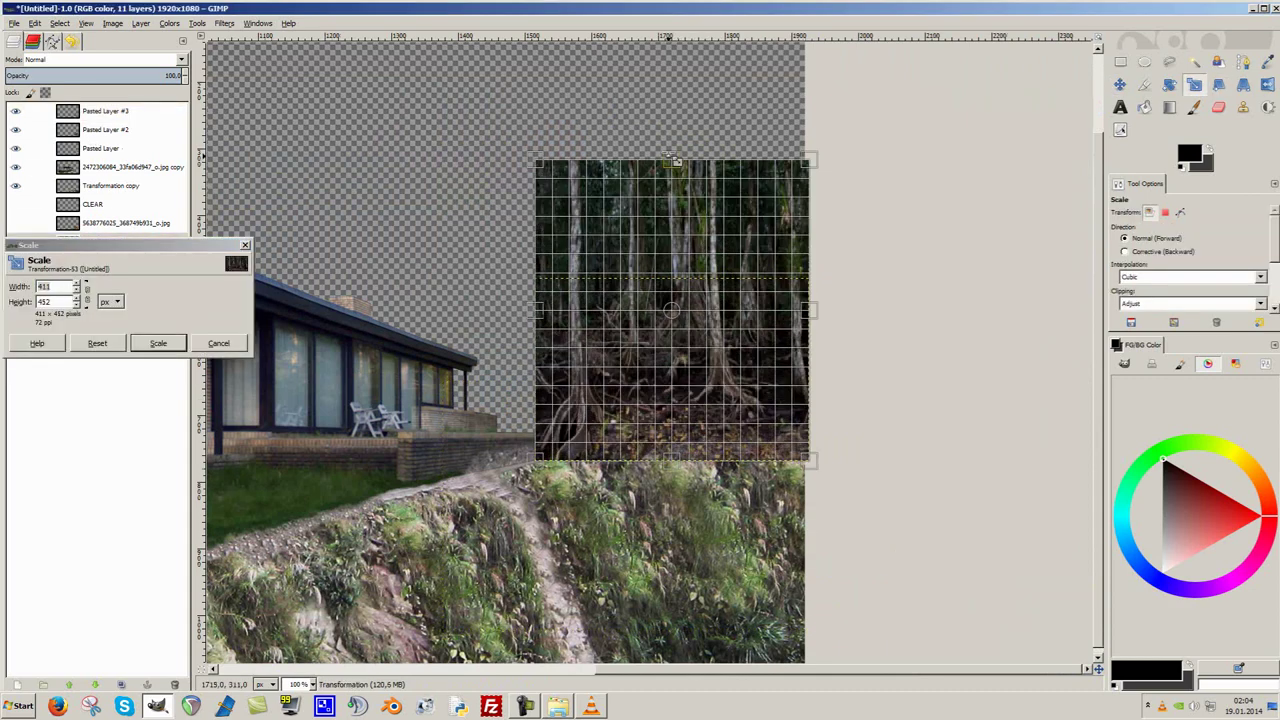
{"action": "left_click_drag", "start_coordinate": [535, 279], "coordinate": [526, 137]}
{"action": "left_click_drag", "start_coordinate": [527, 470], "coordinate": [371, 440]}
{"action": "key", "text": "Escape"}
{"action": "left_click_drag", "start_coordinate": [670, 279], "coordinate": [670, 183]}
{"action": "key", "text": "Return"}
Nudge the forest layer into place over the grassy slope at 200% zoom.
{"action": "key", "text": "m"}
{"action": "key", "text": "2"}
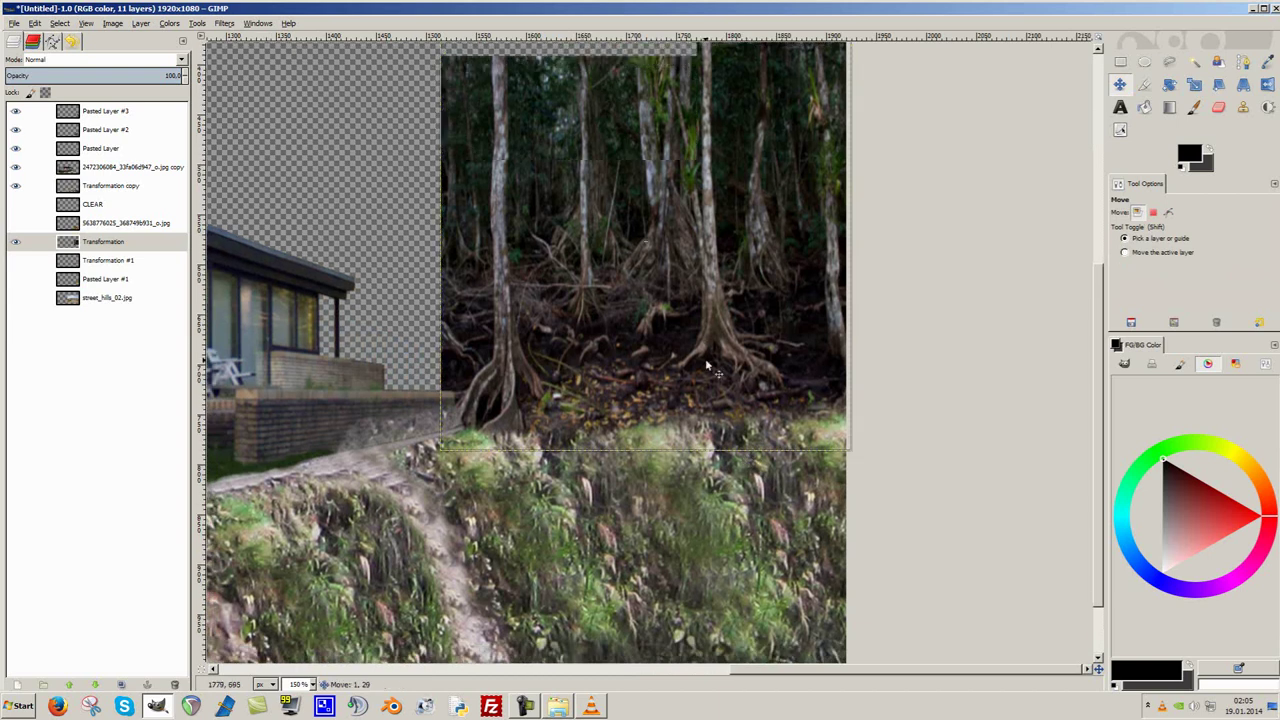
{"action": "mouse_move", "coordinate": [733, 384]}
{"action": "left_mouse_down"}
{"action": "mouse_move", "coordinate": [745, 388]}
{"action": "mouse_move", "coordinate": [735, 378]}
{"action": "left_mouse_up"}
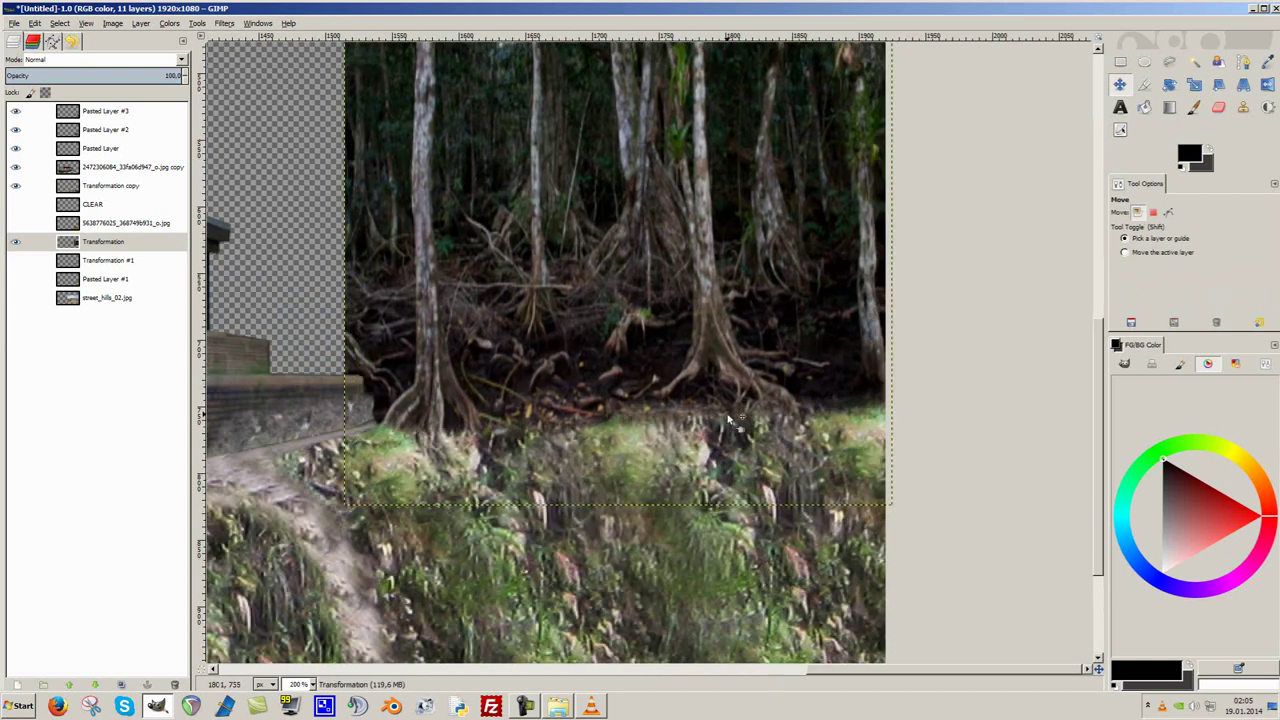
{"action": "key", "text": "shift+e"}
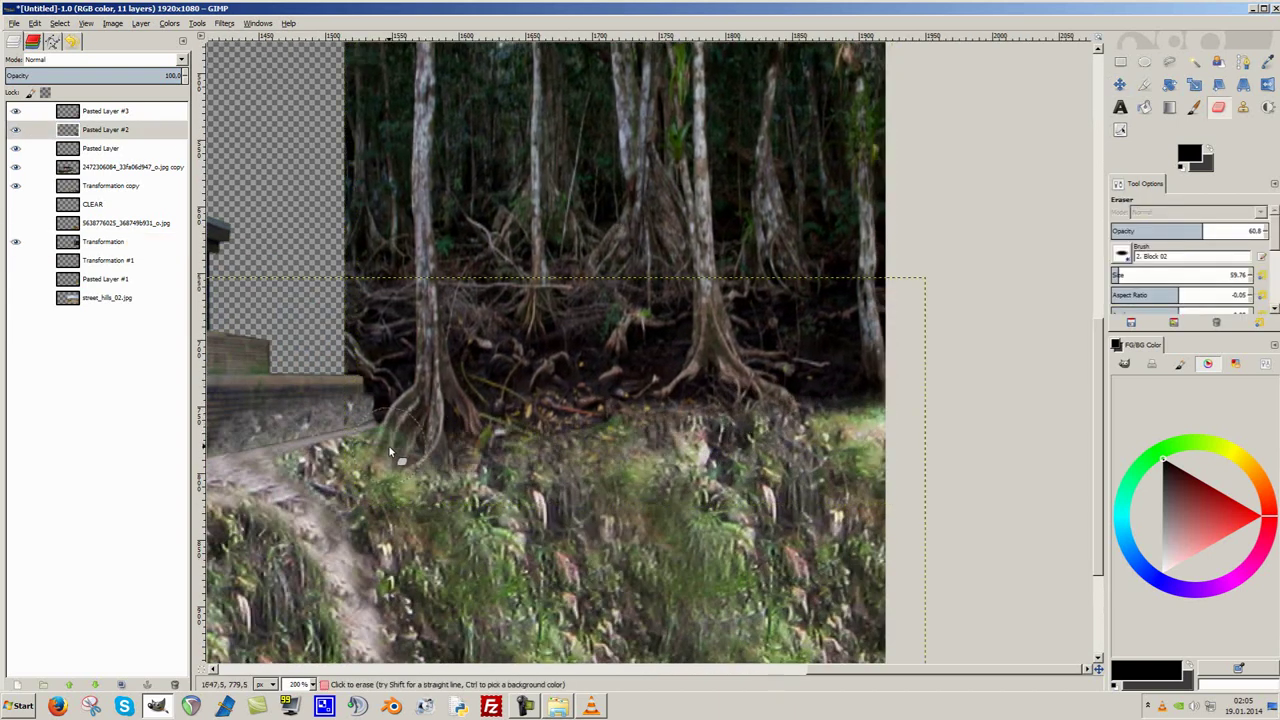
Free Select the tree roots on the forest layer and delete them to transparency.
{"action": "scroll", "coordinate": [416, 477], "scroll_direction": "down", "scroll_amount": 2}
{"action": "scroll", "coordinate": [491, 432], "scroll_direction": "up", "scroll_amount": 1}
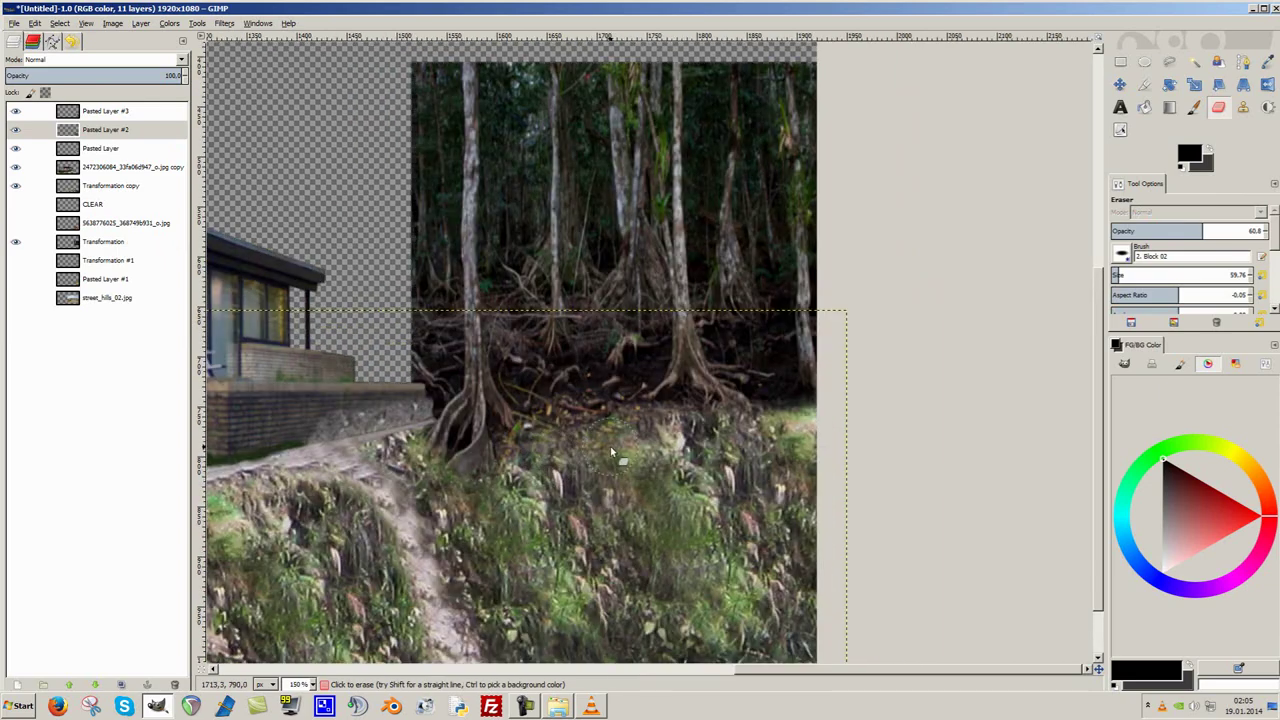
{"action": "scroll", "coordinate": [767, 444], "scroll_direction": "down", "scroll_amount": 2}
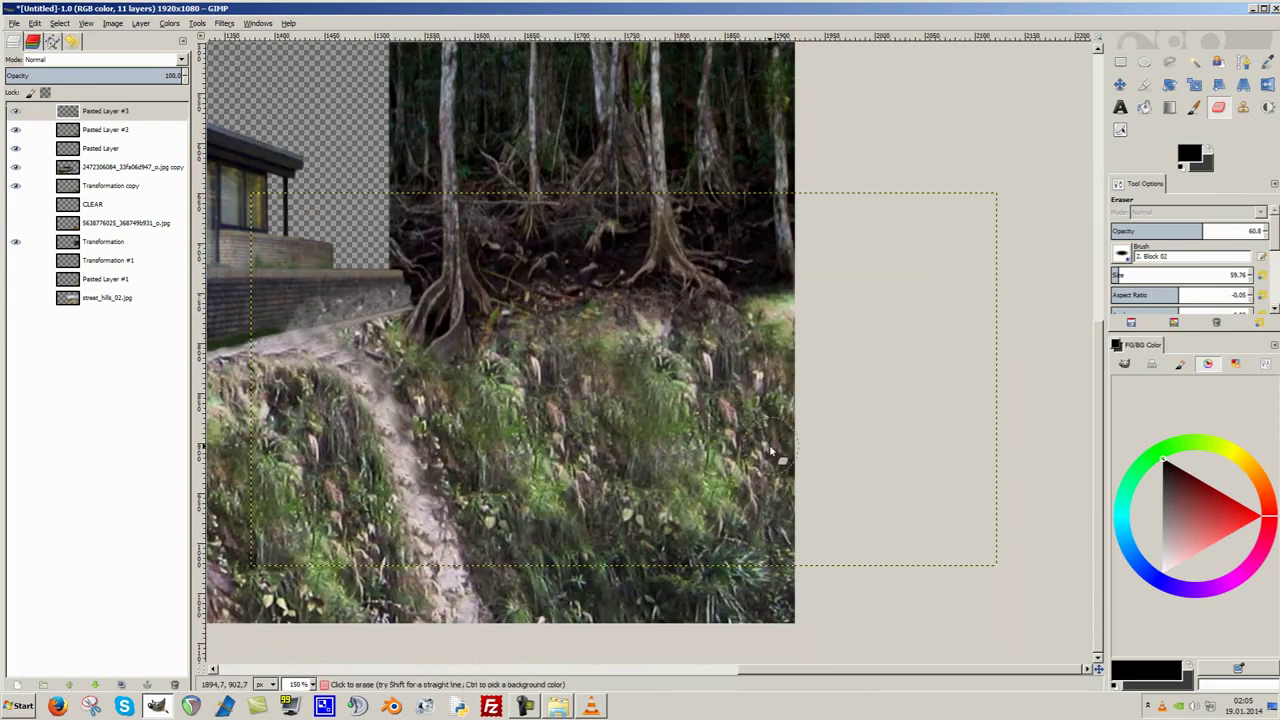
{"action": "scroll", "coordinate": [459, 328], "scroll_direction": "up", "scroll_amount": 1}
{"action": "scroll", "coordinate": [480, 335], "scroll_direction": "down", "scroll_amount": 2}
{"action": "key", "text": "f"}
{"action": "scroll", "coordinate": [560, 330], "scroll_direction": "up", "scroll_amount": 1}
{"action": "scroll", "coordinate": [600, 320], "scroll_direction": "up", "scroll_amount": 1}
{"action": "scroll", "coordinate": [620, 320], "scroll_direction": "up", "scroll_amount": 1}
{"action": "left_click_drag", "start_coordinate": [574, 598], "coordinate": [628, 538]}
{"action": "scroll", "coordinate": [628, 297], "scroll_direction": "down", "scroll_amount": 1}
{"action": "scroll", "coordinate": [600, 330], "scroll_direction": "down", "scroll_amount": 1}
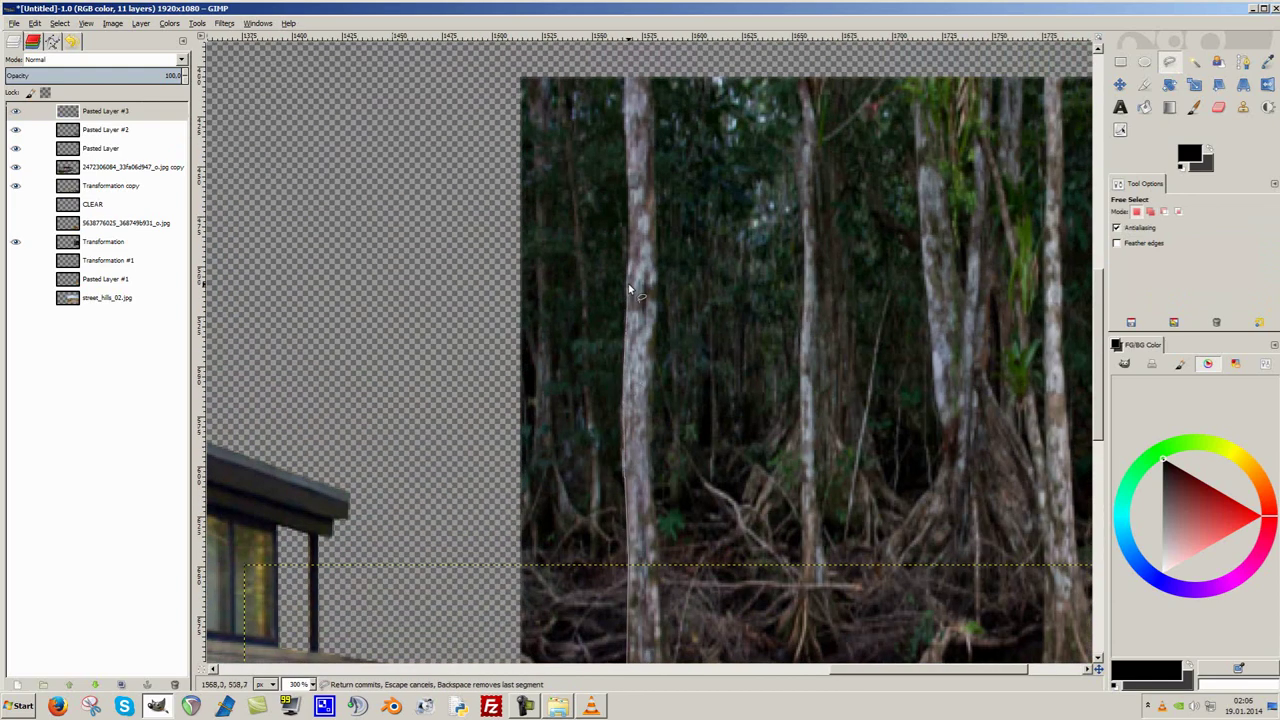
{"action": "scroll", "coordinate": [540, 400], "scroll_direction": "down", "scroll_amount": 1}
{"action": "scroll", "coordinate": [476, 465], "scroll_direction": "down", "scroll_amount": 1}
{"action": "scroll", "coordinate": [476, 465], "scroll_direction": "up", "scroll_amount": 1}
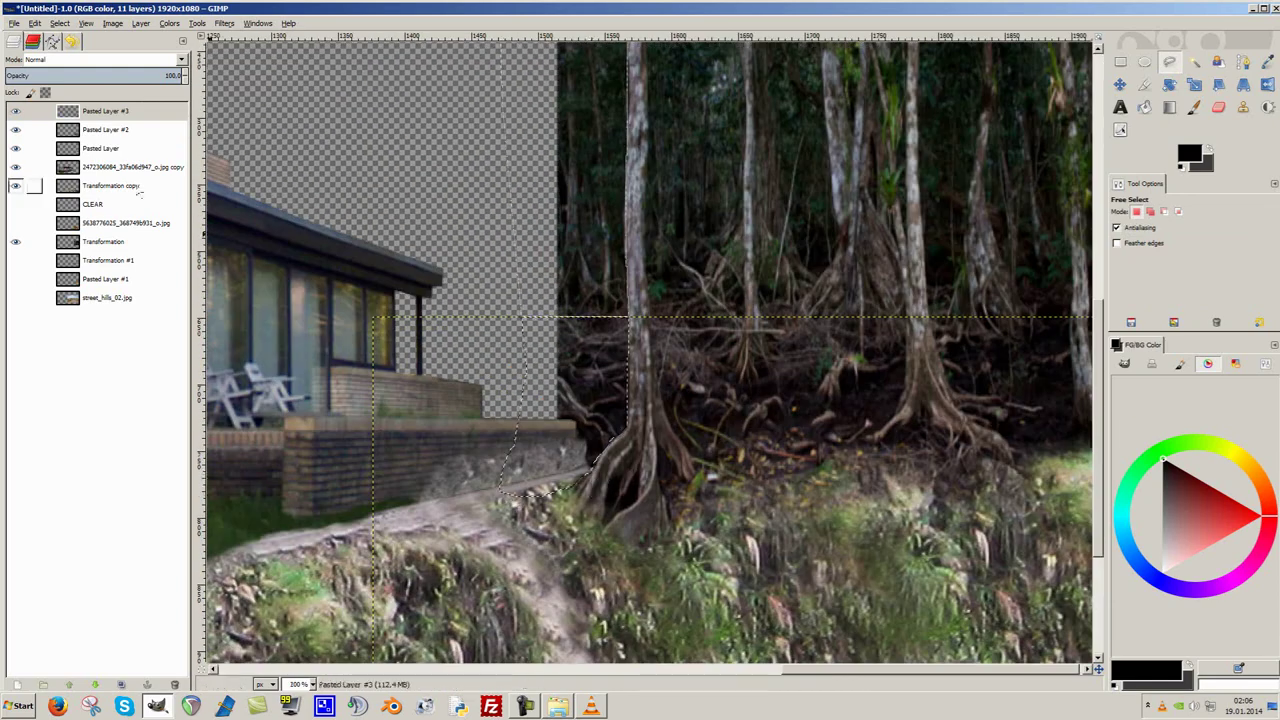
{"action": "left_click", "coordinate": [103, 241]}
{"action": "scroll", "coordinate": [757, 495], "scroll_direction": "up", "scroll_amount": 1}
{"action": "scroll", "coordinate": [690, 430], "scroll_direction": "up", "scroll_amount": 1}
{"action": "scroll", "coordinate": [614, 370], "scroll_direction": "up", "scroll_amount": 2}
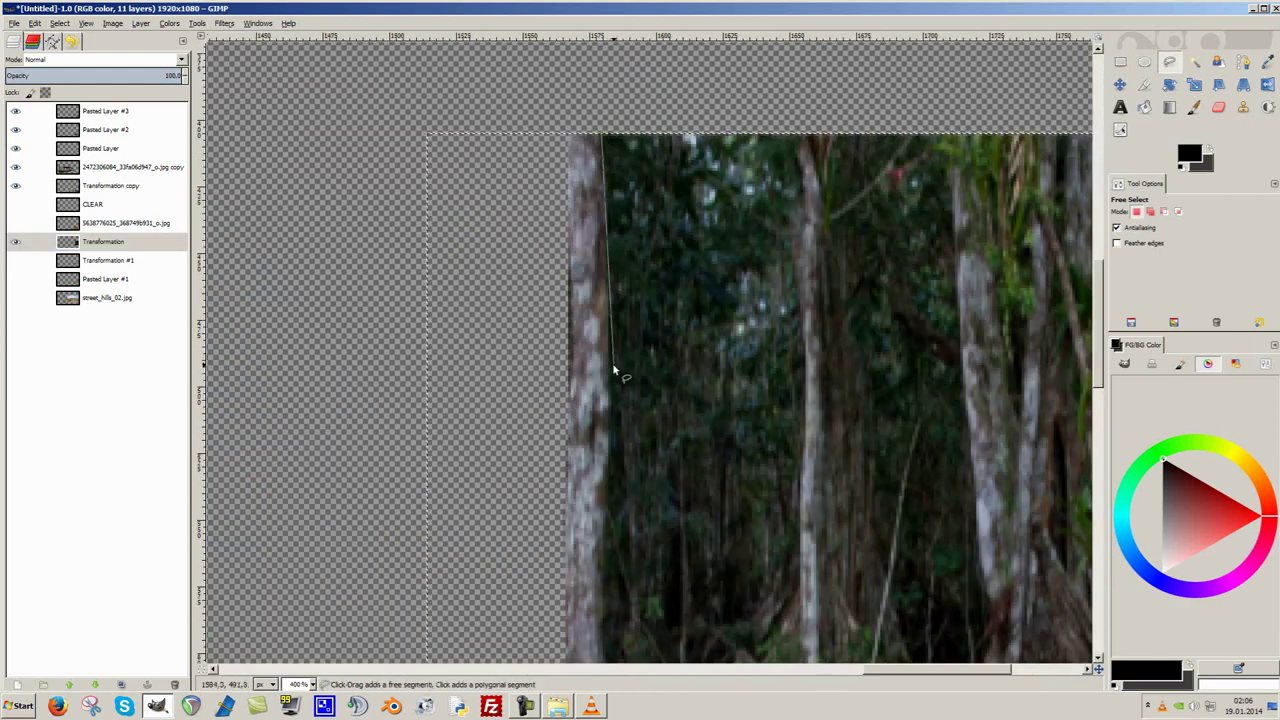
{"action": "scroll", "coordinate": [612, 372], "scroll_direction": "down", "scroll_amount": 2}
{"action": "scroll", "coordinate": [595, 390], "scroll_direction": "down", "scroll_amount": 2}
{"action": "left_click", "coordinate": [585, 398]}
{"action": "scroll", "coordinate": [580, 360], "scroll_direction": "down", "scroll_amount": 1}
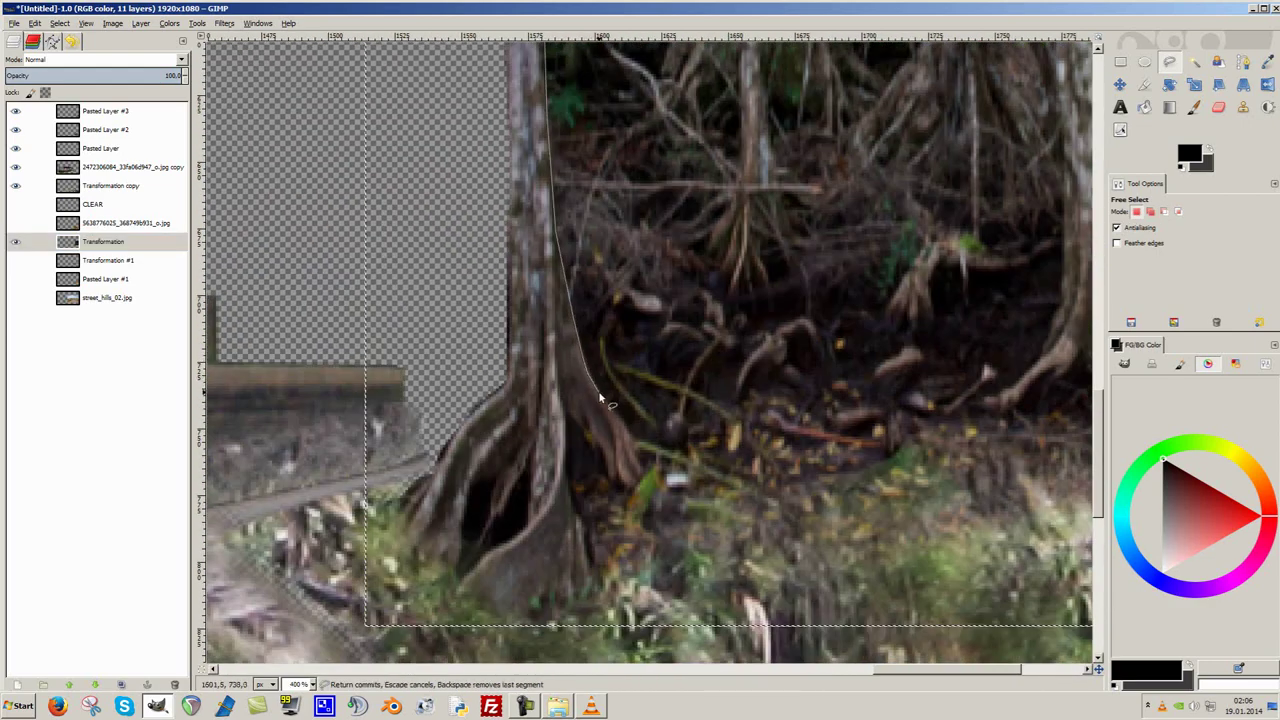
{"action": "scroll", "coordinate": [1000, 330], "scroll_direction": "right", "scroll_amount": 4}
{"action": "scroll", "coordinate": [880, 320], "scroll_direction": "up", "scroll_amount": 1}
{"action": "scroll", "coordinate": [708, 381], "scroll_direction": "up", "scroll_amount": 3}
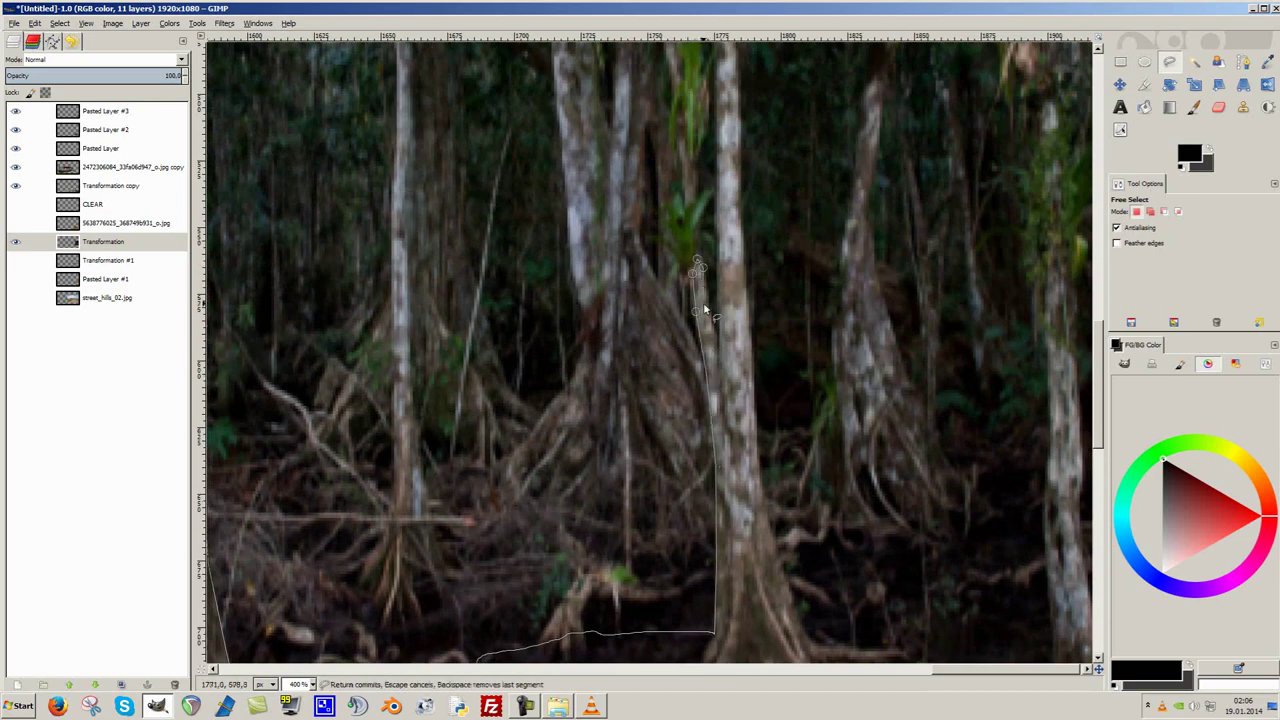
{"action": "key", "text": "Return"}
{"action": "scroll", "coordinate": [720, 366], "scroll_direction": "down", "scroll_amount": 1}
{"action": "scroll", "coordinate": [660, 330], "scroll_direction": "down", "scroll_amount": 1}
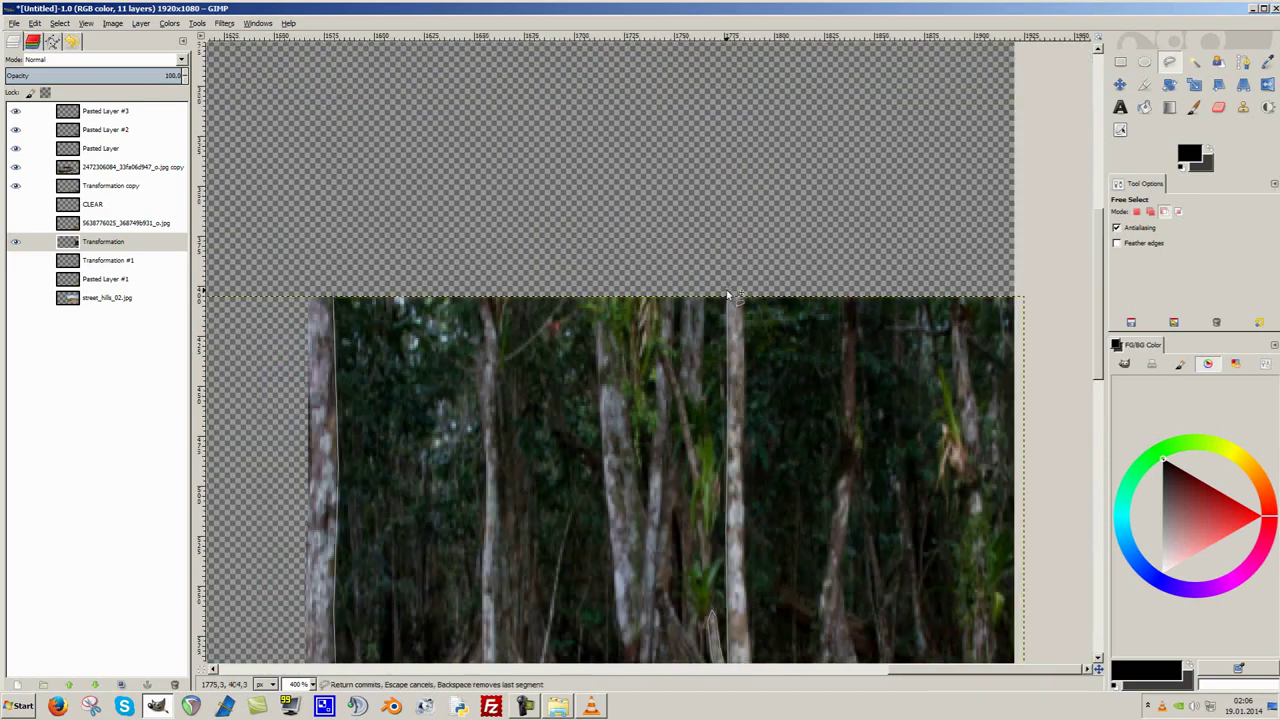
{"action": "scroll", "coordinate": [598, 293], "scroll_direction": "down", "scroll_amount": 2}
{"action": "scroll", "coordinate": [598, 293], "scroll_direction": "up", "scroll_amount": 1}
{"action": "scroll", "coordinate": [718, 461], "scroll_direction": "up", "scroll_amount": 2}
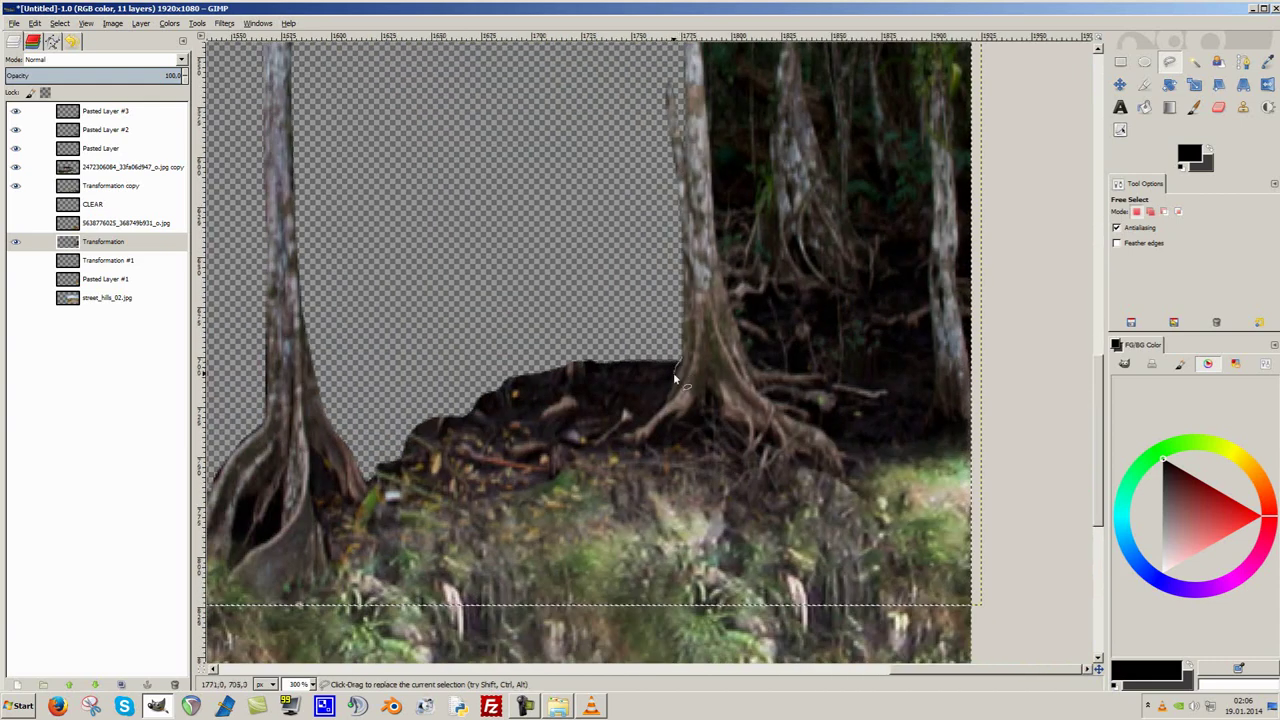
{"action": "key", "text": "Delete"}
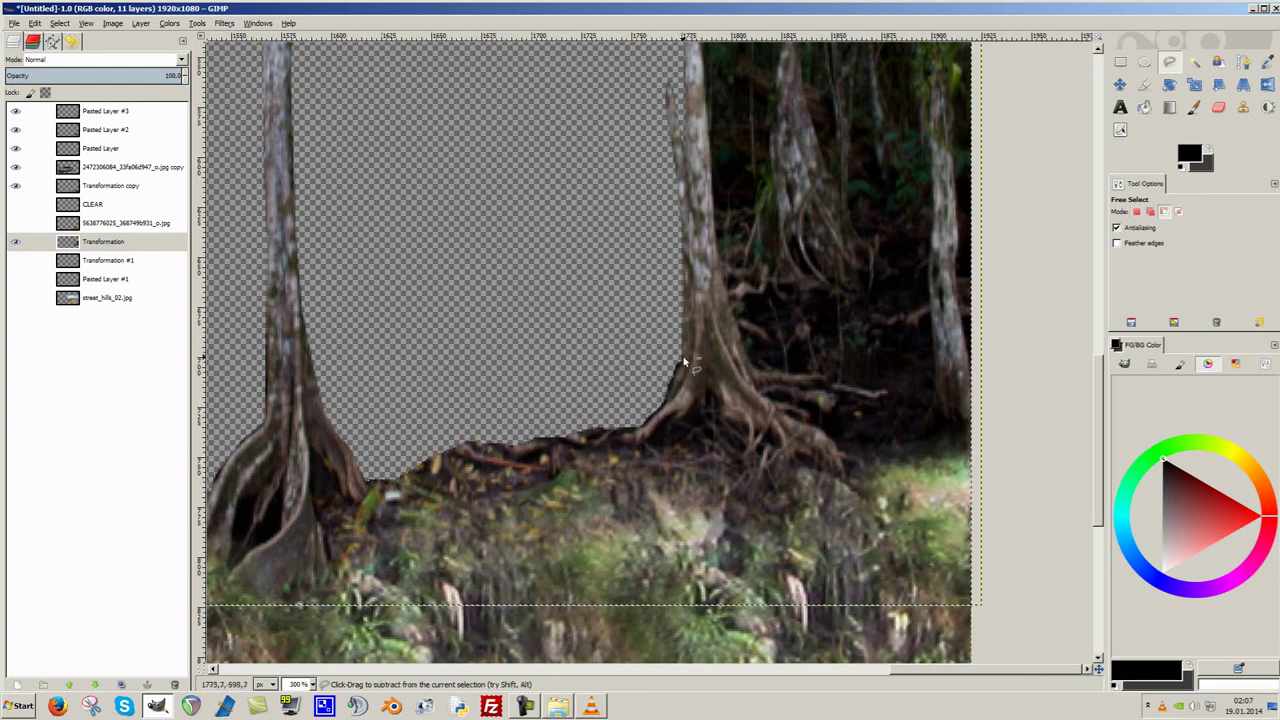
Outline another tree trunk with Free Select and commit the selection.
{"action": "scroll", "coordinate": [620, 340], "scroll_direction": "down", "scroll_amount": 2}
{"action": "scroll", "coordinate": [620, 340], "scroll_direction": "up", "scroll_amount": 2}
{"action": "scroll", "coordinate": [690, 228], "scroll_direction": "up", "scroll_amount": 1}
{"action": "left_click", "coordinate": [650, 50]}
{"action": "left_click", "coordinate": [690, 228]}
{"action": "scroll", "coordinate": [690, 228], "scroll_direction": "down", "scroll_amount": 2}
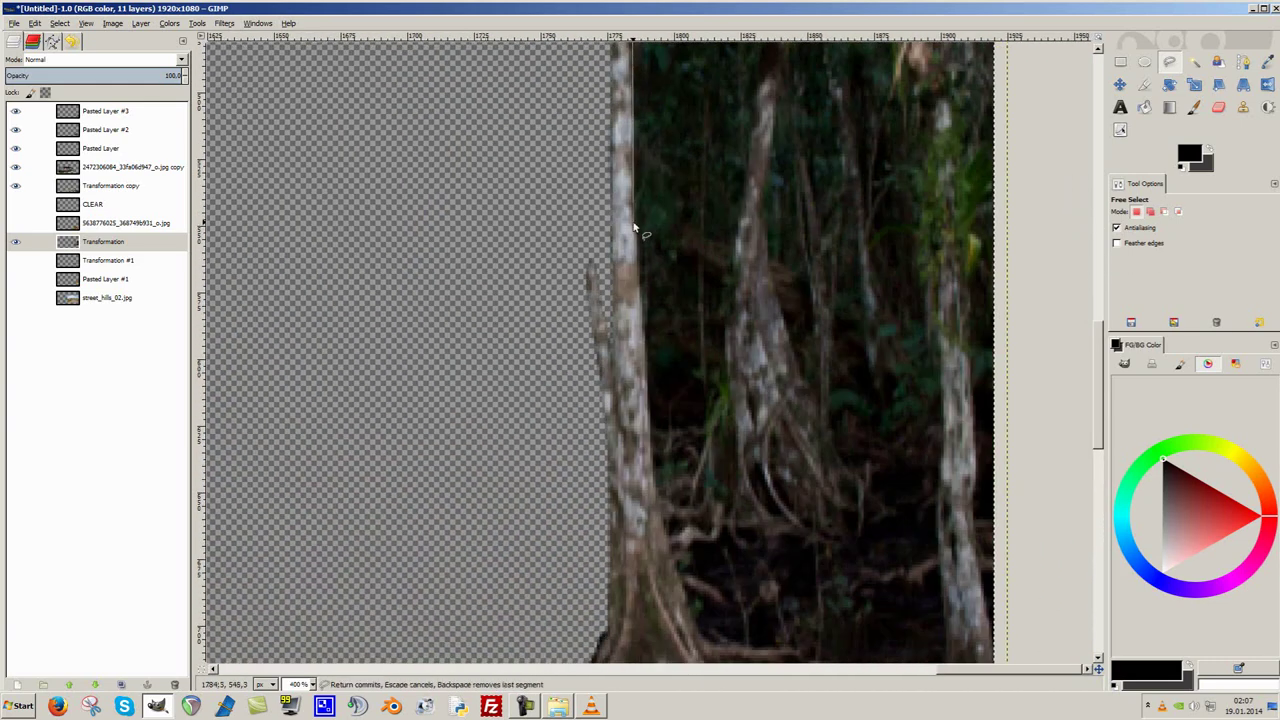
{"action": "scroll", "coordinate": [630, 225], "scroll_direction": "down", "scroll_amount": 2}
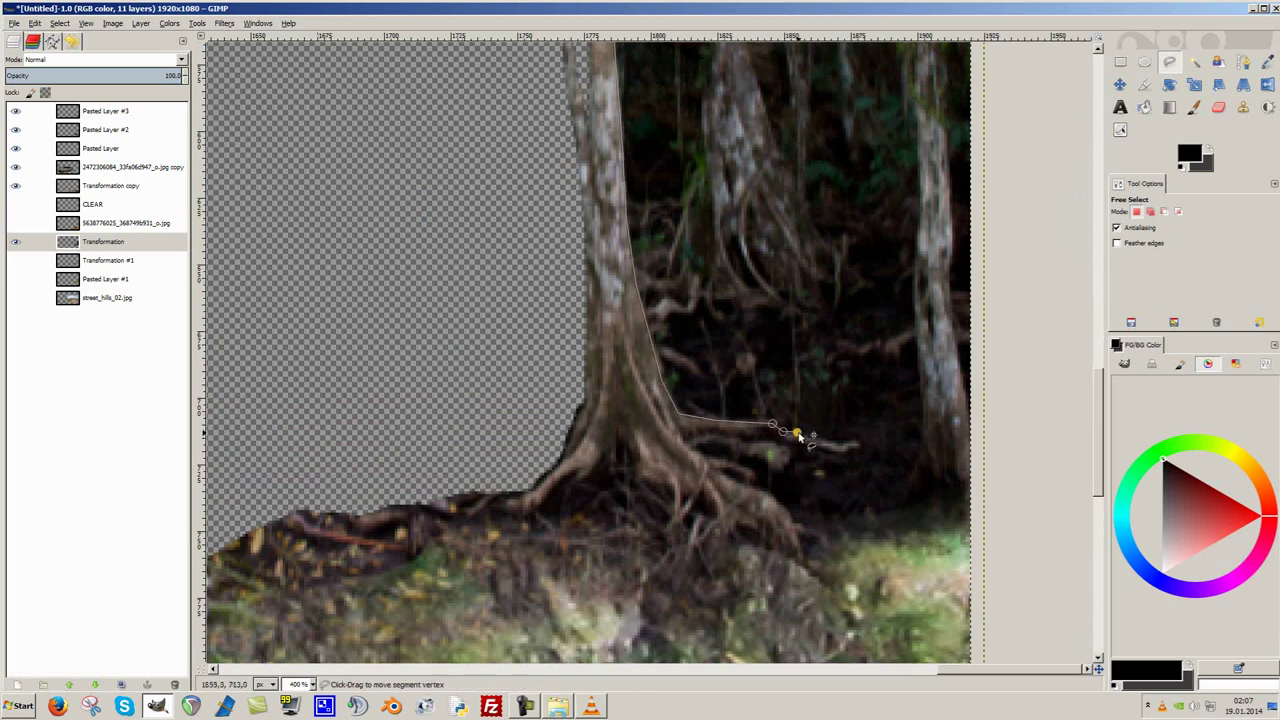
{"action": "scroll", "coordinate": [775, 405], "scroll_direction": "up", "scroll_amount": 2}
{"action": "scroll", "coordinate": [775, 405], "scroll_direction": "right", "scroll_amount": 2}
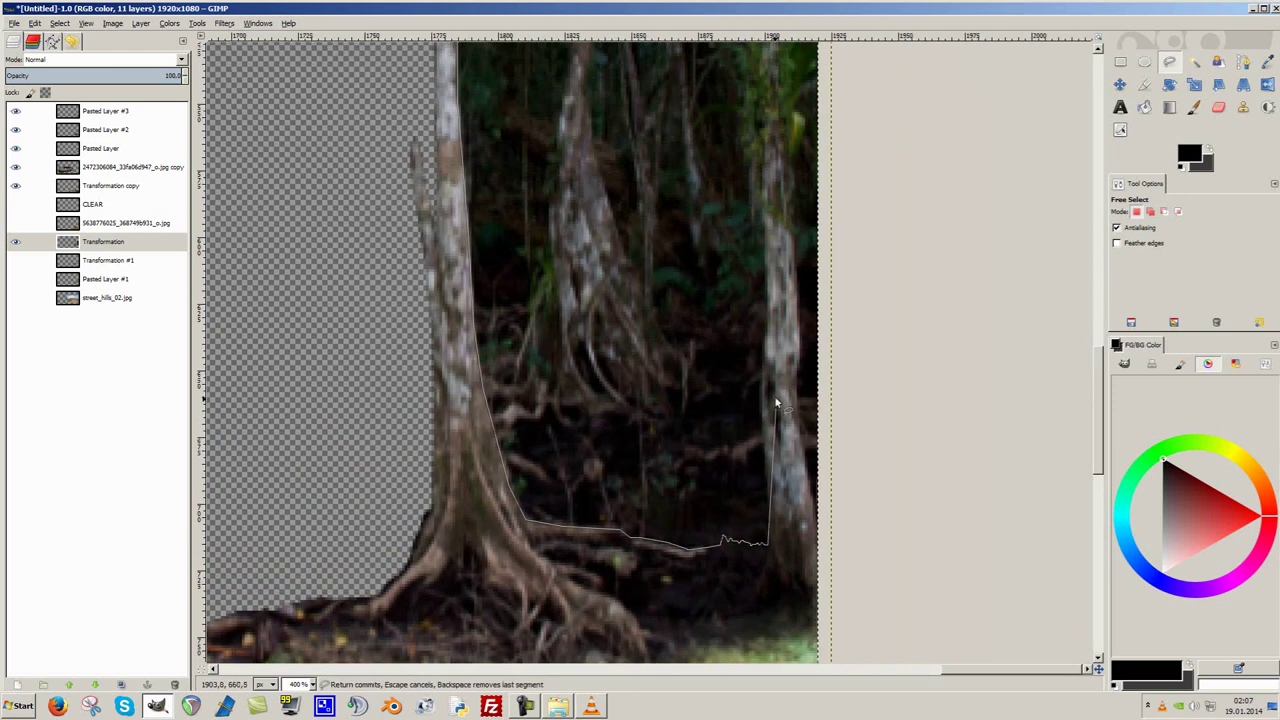
{"action": "scroll", "coordinate": [767, 316], "scroll_direction": "up", "scroll_amount": 2}
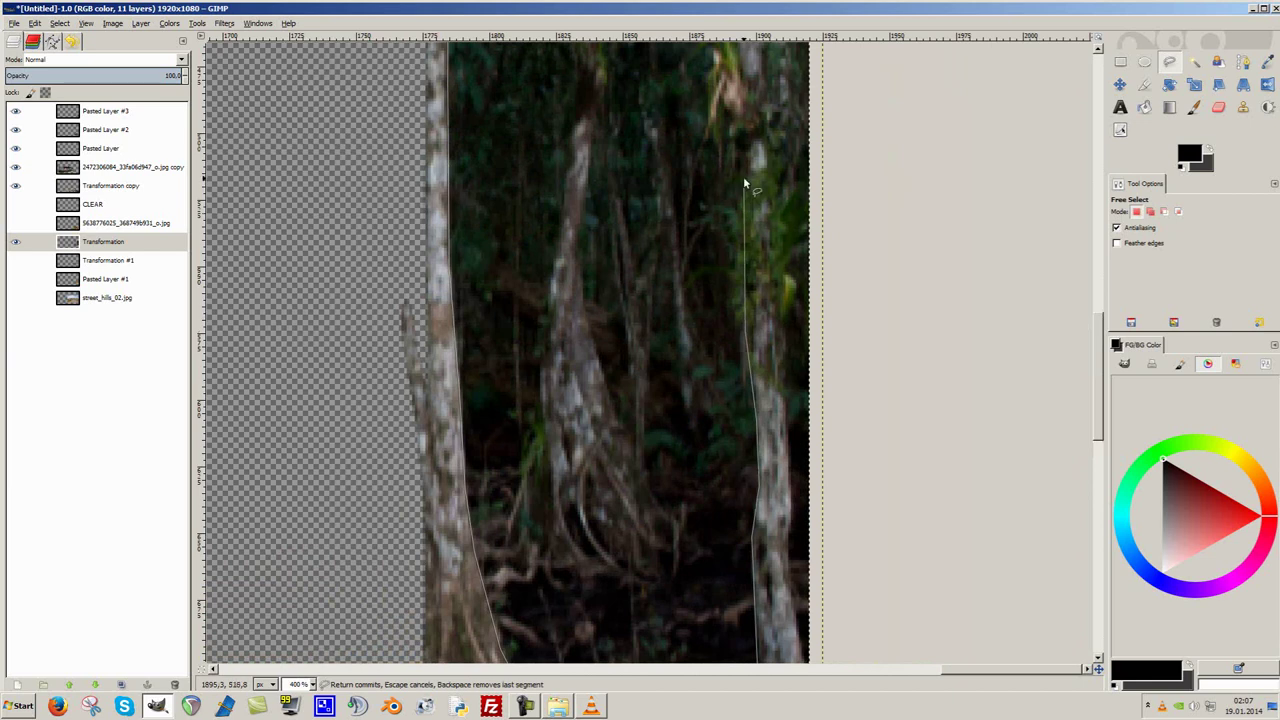
{"action": "scroll", "coordinate": [743, 183], "scroll_direction": "up", "scroll_amount": 3}
{"action": "scroll", "coordinate": [720, 250], "scroll_direction": "right", "scroll_amount": 1}
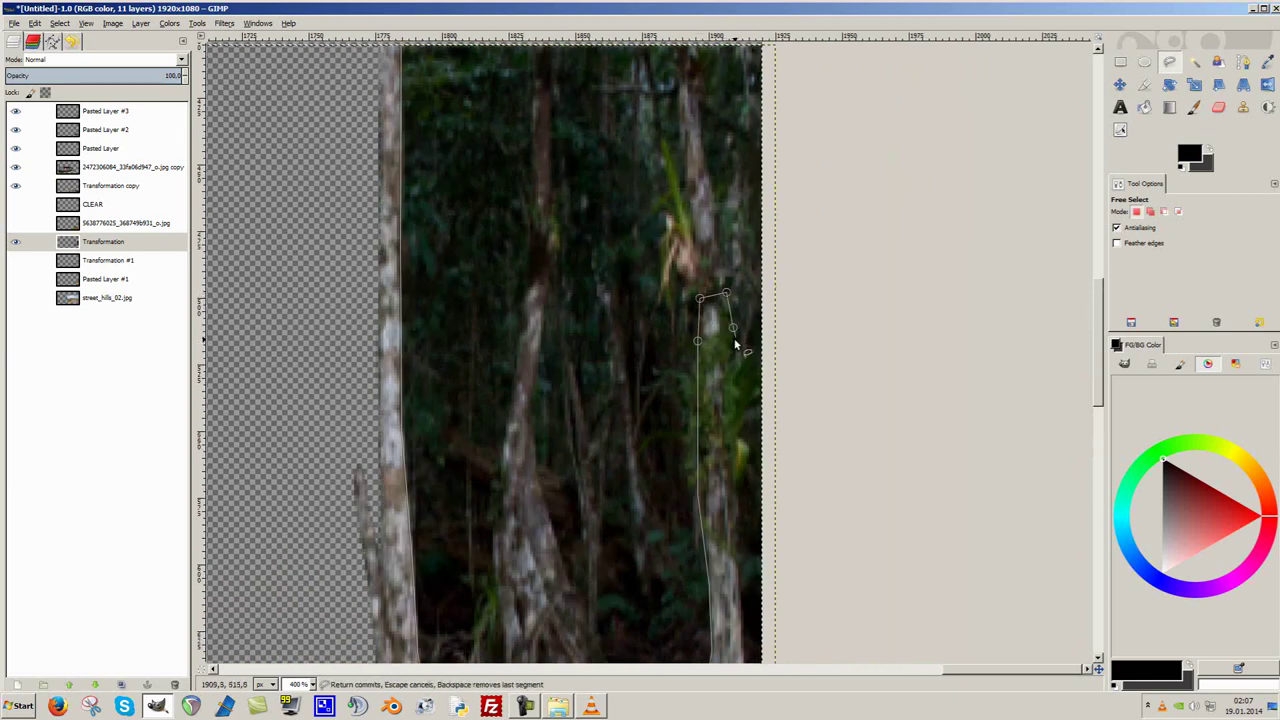
{"action": "scroll", "coordinate": [751, 277], "scroll_direction": "down", "scroll_amount": 2}
{"action": "scroll", "coordinate": [708, 337], "scroll_direction": "up", "scroll_amount": 1, "text": "ctrl"}
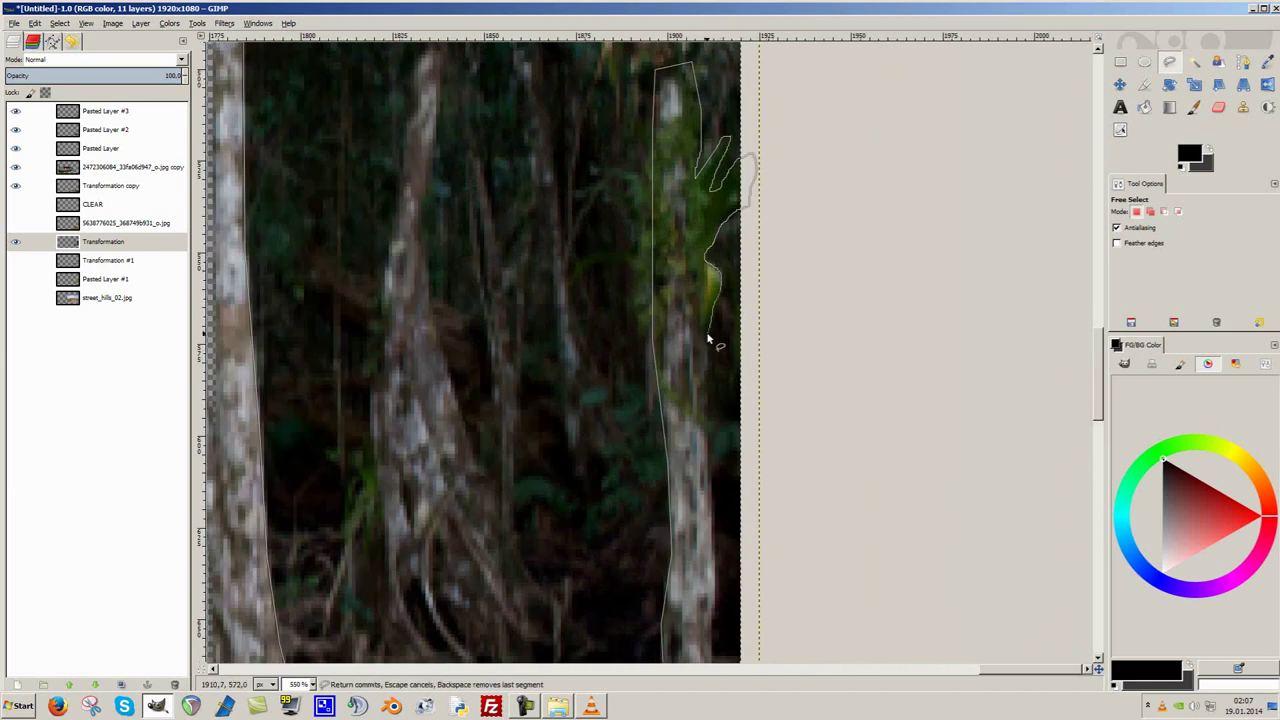
{"action": "scroll", "coordinate": [706, 263], "scroll_direction": "down", "scroll_amount": 2}
{"action": "scroll", "coordinate": [703, 296], "scroll_direction": "down", "scroll_amount": 1}
{"action": "scroll", "coordinate": [703, 297], "scroll_direction": "down", "scroll_amount": 1, "text": "ctrl"}
{"action": "scroll", "coordinate": [710, 290], "scroll_direction": "down", "scroll_amount": 2, "text": "ctrl"}
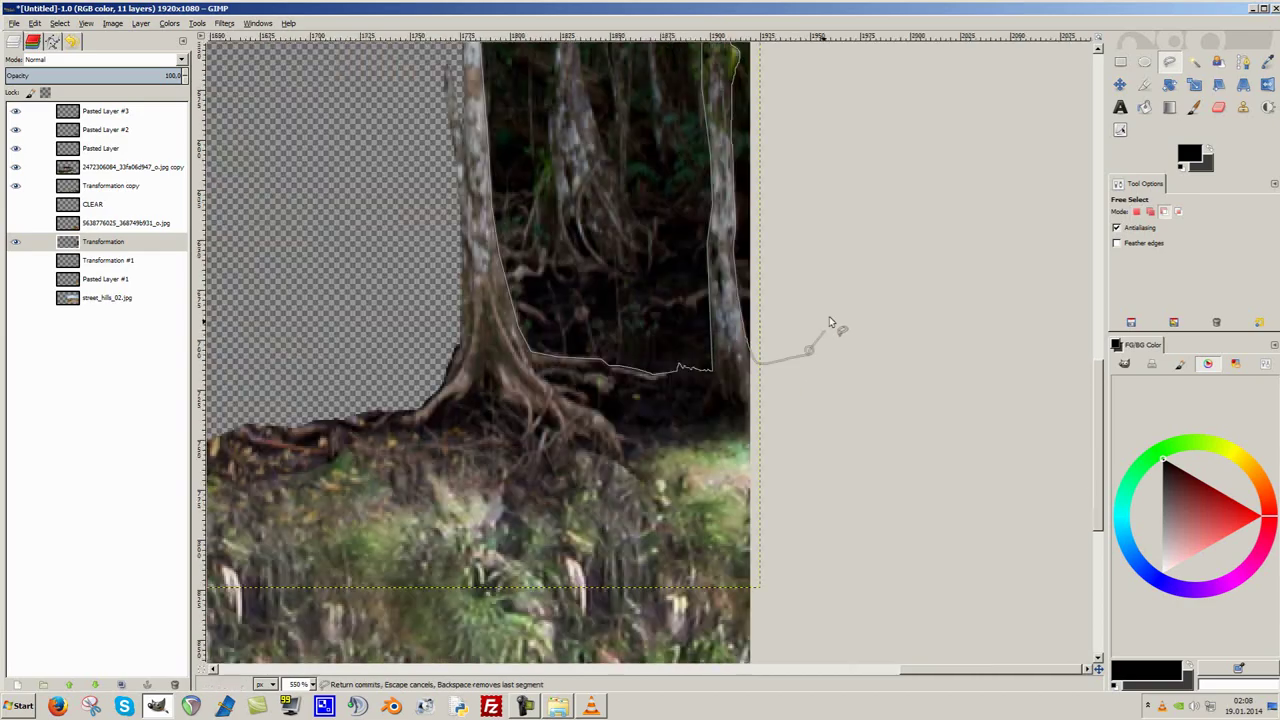
{"action": "scroll", "coordinate": [715, 270], "scroll_direction": "down", "scroll_amount": 2, "text": "ctrl"}
{"action": "scroll", "coordinate": [719, 256], "scroll_direction": "down", "scroll_amount": 1, "text": "ctrl"}
{"action": "key", "text": "Return"}
Import the forest photo as a new layer and place it behind the house.
{"action": "scroll", "coordinate": [679, 236], "scroll_direction": "up", "scroll_amount": 1, "text": "ctrl"}
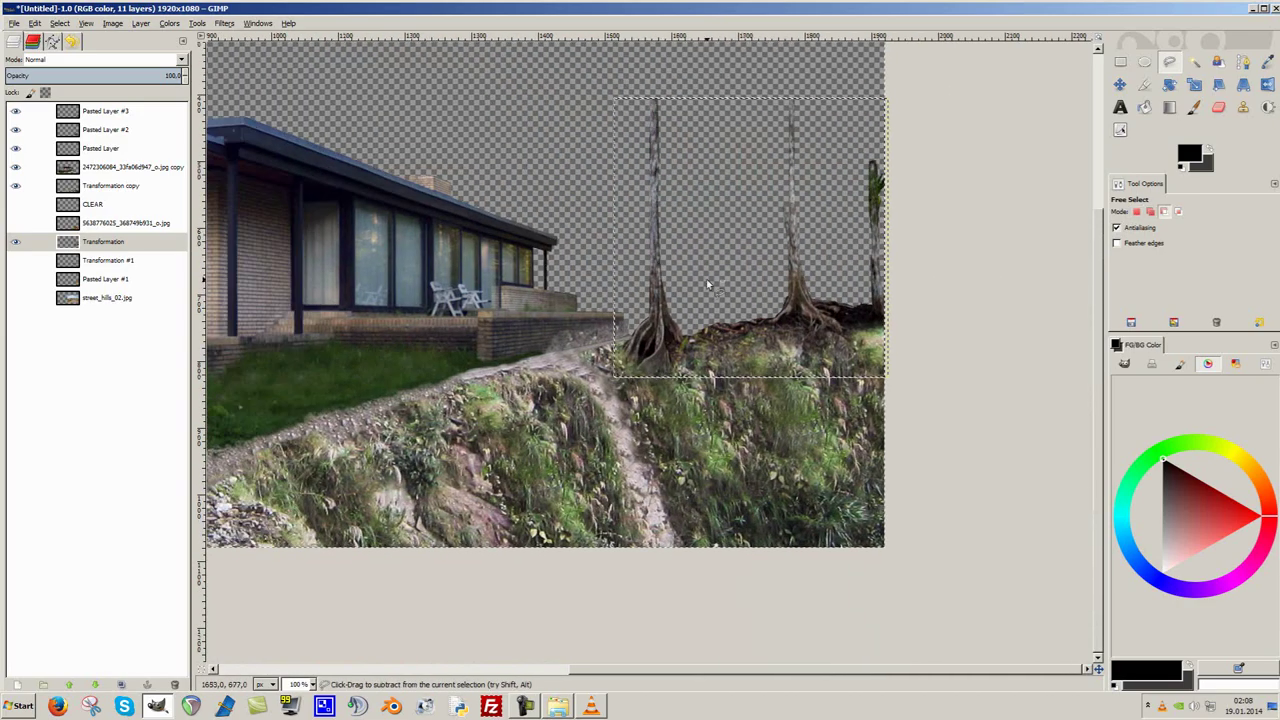
{"action": "scroll", "coordinate": [660, 270], "scroll_direction": "up", "scroll_amount": 1, "text": "ctrl"}
{"action": "key", "text": "shift+e"}
{"action": "scroll", "coordinate": [573, 298], "scroll_direction": "up", "scroll_amount": 2, "text": "ctrl"}
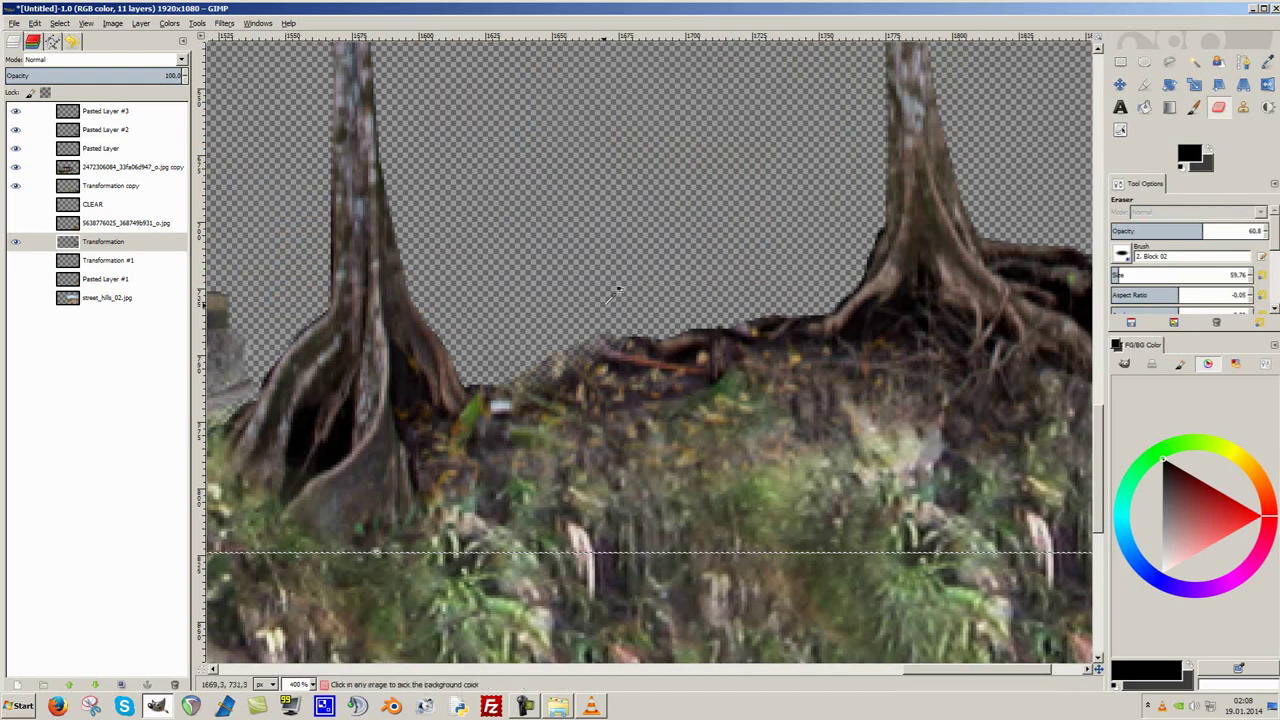
{"action": "scroll", "coordinate": [617, 290], "scroll_direction": "down", "scroll_amount": 3, "text": "ctrl"}
{"action": "double_click", "coordinate": [660, 527]}
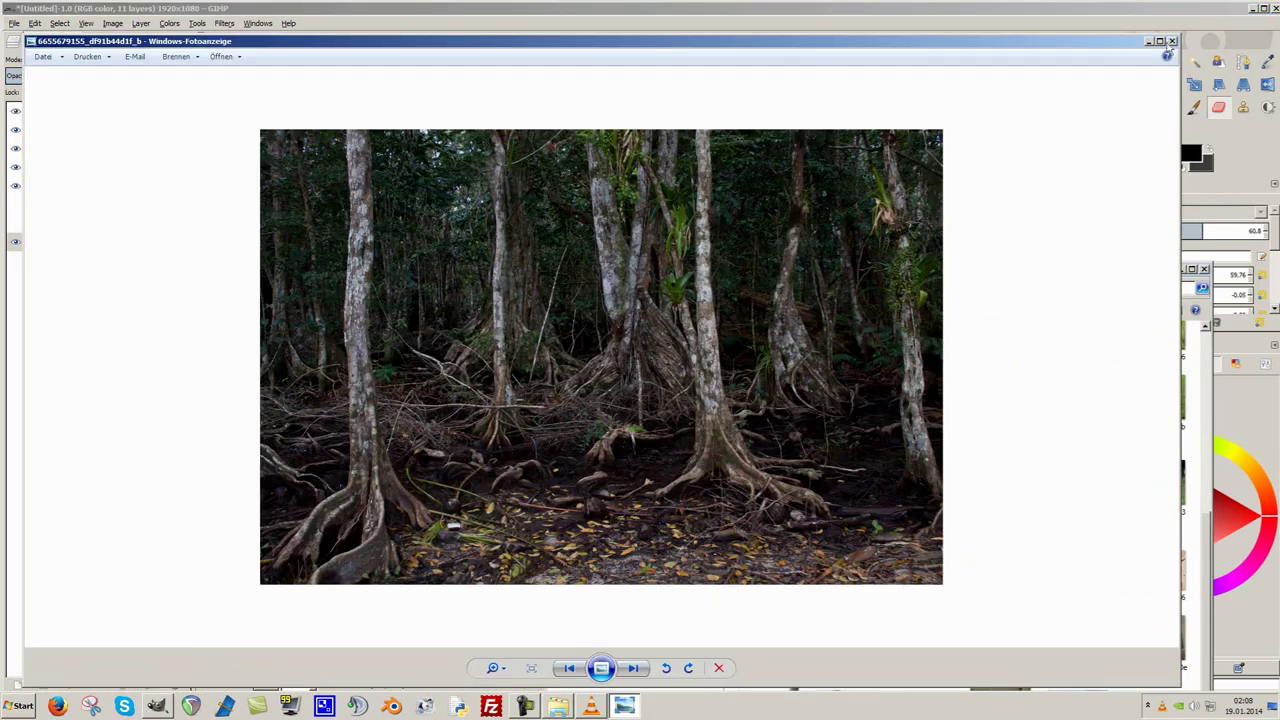
{"action": "left_click", "coordinate": [1172, 41]}
{"action": "left_click_drag", "start_coordinate": [900, 400], "coordinate": [110, 240]}
{"action": "left_click_drag", "start_coordinate": [581, 272], "coordinate": [719, 274]}
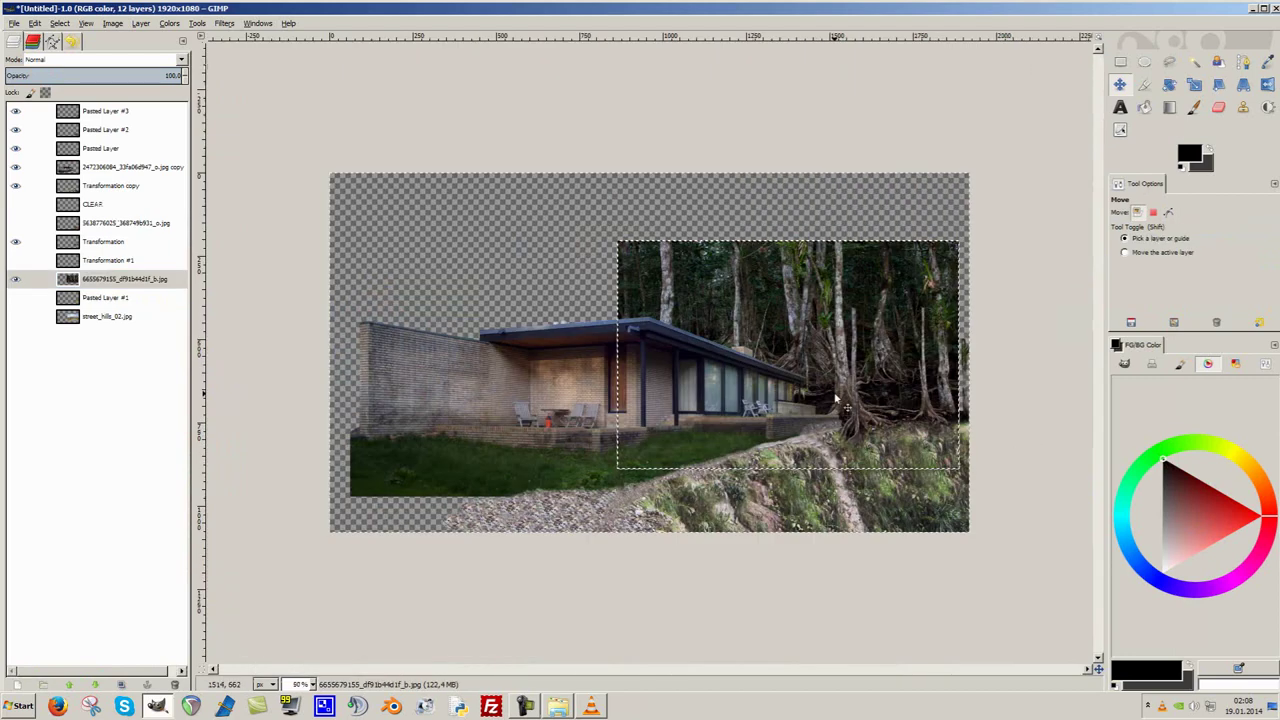
Scale the forest photo down to about 620 × 347 px and apply it.
{"action": "key", "text": "shift+t"}
{"action": "left_click", "coordinate": [836, 400]}
{"action": "left_click_drag", "start_coordinate": [836, 400], "coordinate": [834, 400]}
{"action": "mouse_move", "coordinate": [728, 321]}
{"action": "left_mouse_down"}
{"action": "mouse_move", "coordinate": [833, 370]}
{"action": "mouse_move", "coordinate": [856, 343]}
{"action": "left_mouse_up"}
{"action": "left_click", "coordinate": [158, 343]}
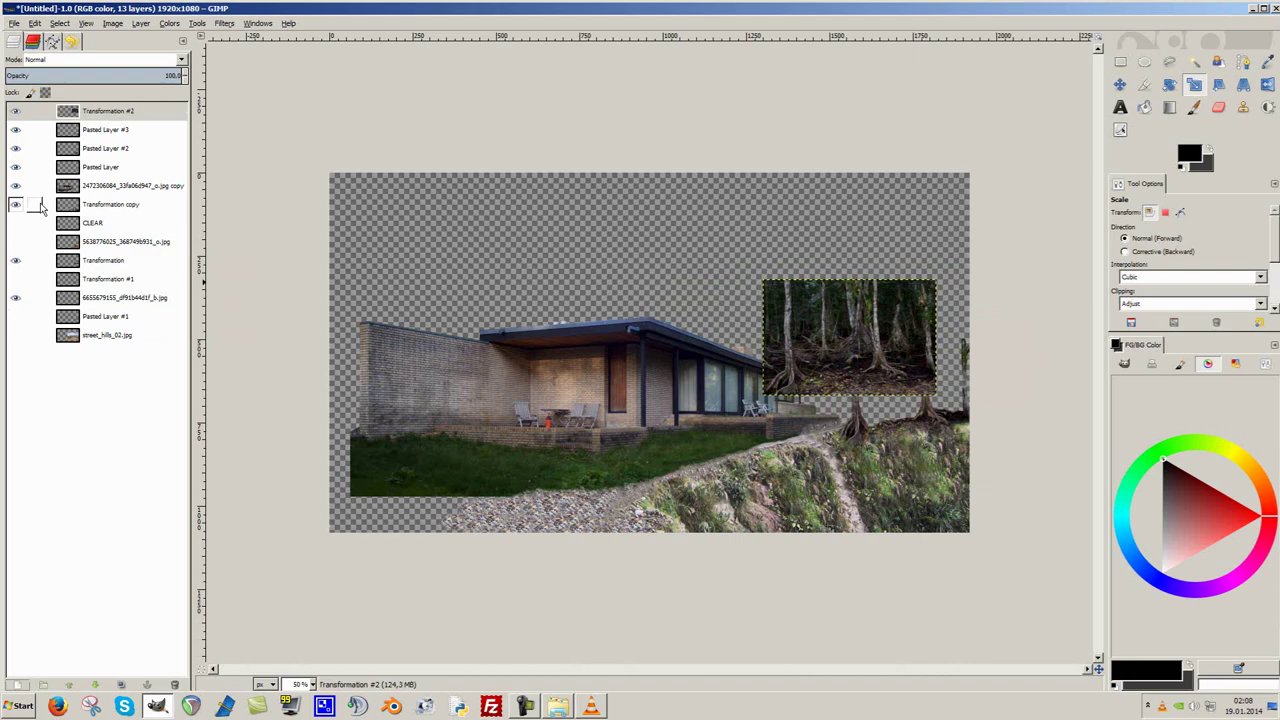
Lower the forest layer in the stack and shift it up and right over the cliff.
{"action": "left_click_drag", "start_coordinate": [68, 200], "coordinate": [68, 204]}
{"action": "left_click_drag", "start_coordinate": [68, 222], "coordinate": [76, 267]}
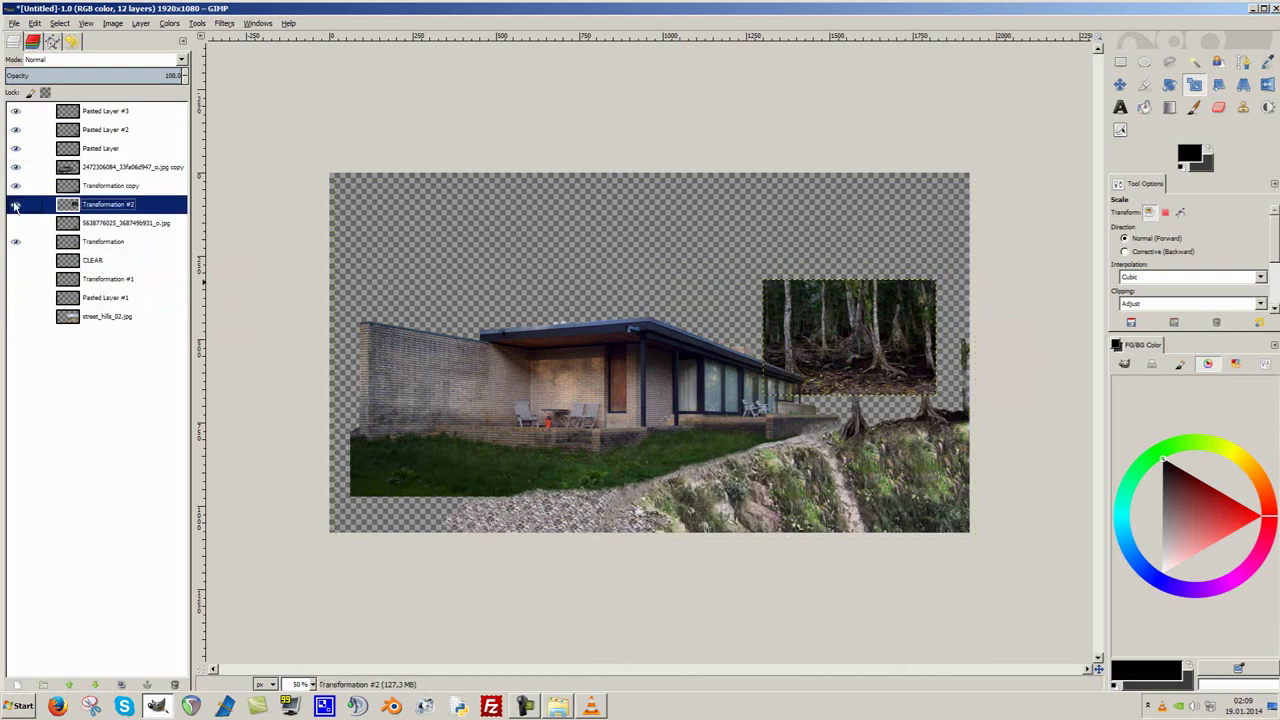
{"action": "scroll", "coordinate": [593, 440], "scroll_direction": "up", "scroll_amount": 3}
{"action": "key", "text": "m"}
{"action": "left_click_drag", "start_coordinate": [653, 376], "coordinate": [721, 308]}
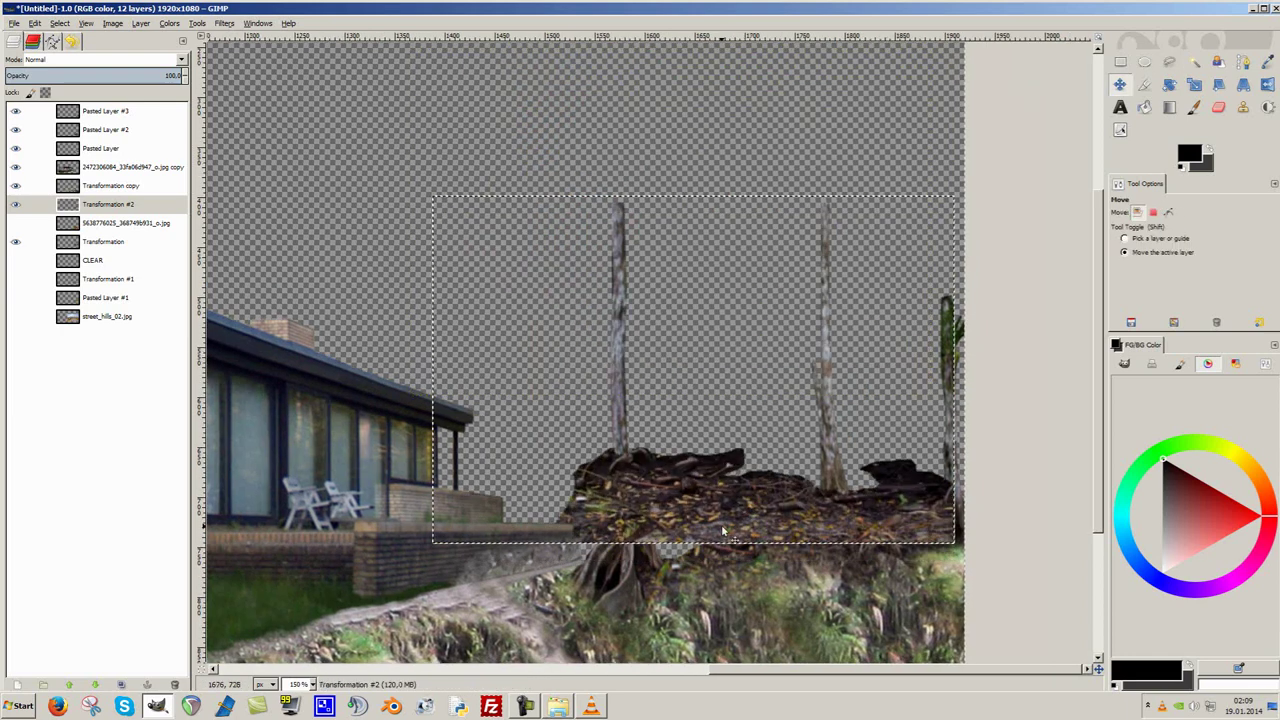
Shear the root patch to the right and anchor it as a new layer.
{"action": "key", "text": "shift+h"}
{"action": "mouse_move", "coordinate": [721, 524]}
{"action": "left_mouse_down"}
{"action": "mouse_move", "coordinate": [873, 511]}
{"action": "mouse_move", "coordinate": [741, 505]}
{"action": "left_mouse_up"}
{"action": "key", "text": "Return"}
{"action": "key", "text": "m"}
{"action": "left_click", "coordinate": [20, 685]}
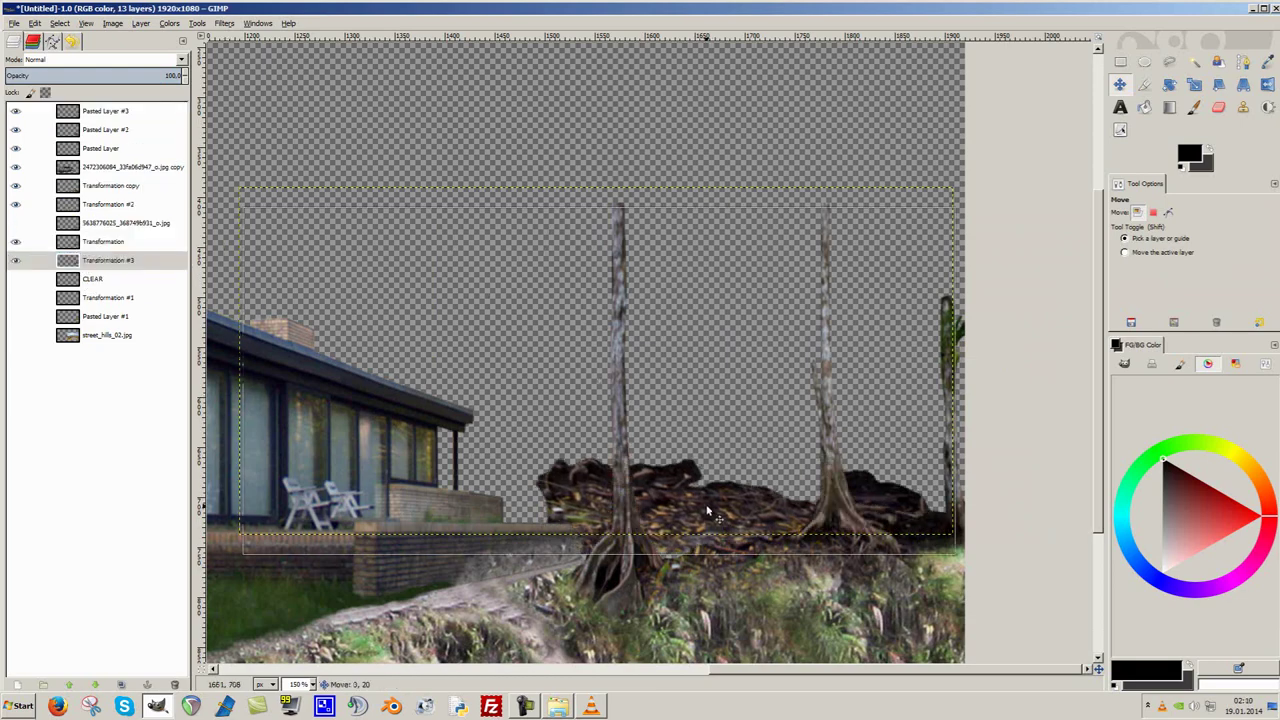
Reshape the root patch with Perspective, pulling its top corners inward.
{"action": "key", "text": "1"}
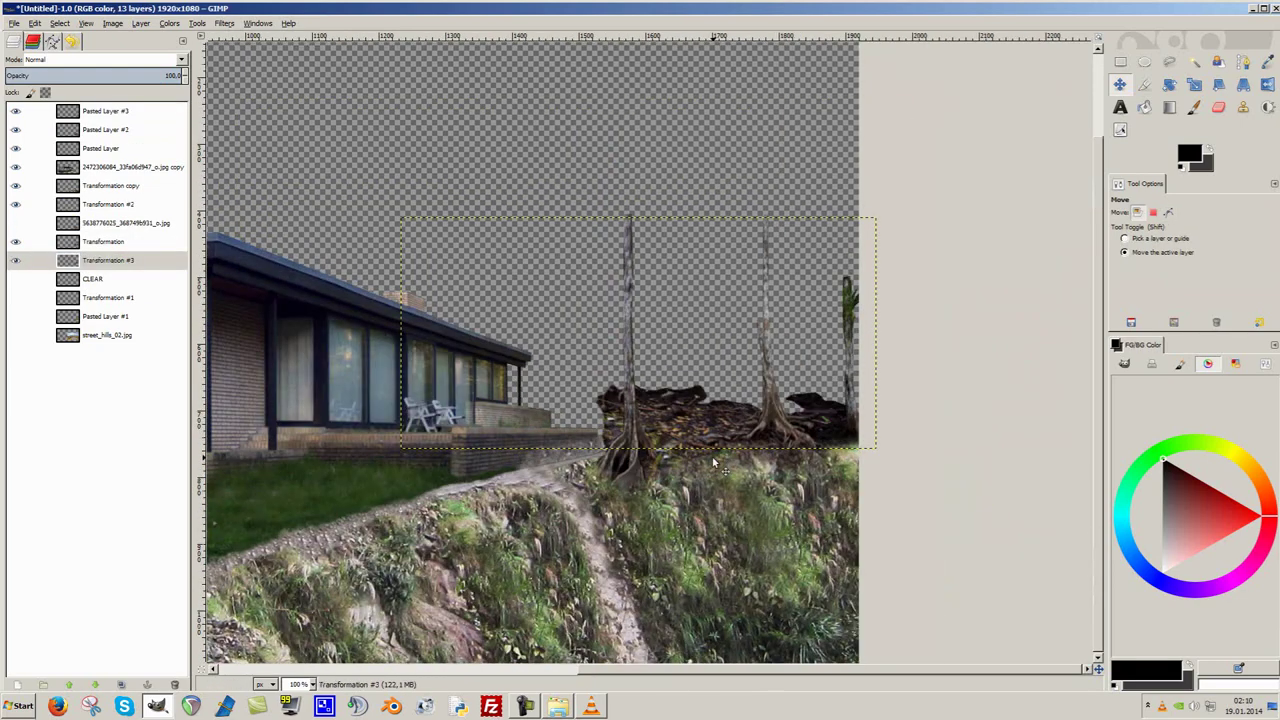
{"action": "key", "text": "shift+p"}
{"action": "left_click_drag", "start_coordinate": [402, 222], "coordinate": [538, 296]}
{"action": "mouse_move", "coordinate": [876, 218]}
{"action": "left_mouse_down"}
{"action": "mouse_move", "coordinate": [800, 270]}
{"action": "mouse_move", "coordinate": [780, 302]}
{"action": "left_mouse_up"}
{"action": "left_click_drag", "start_coordinate": [876, 448], "coordinate": [858, 446]}
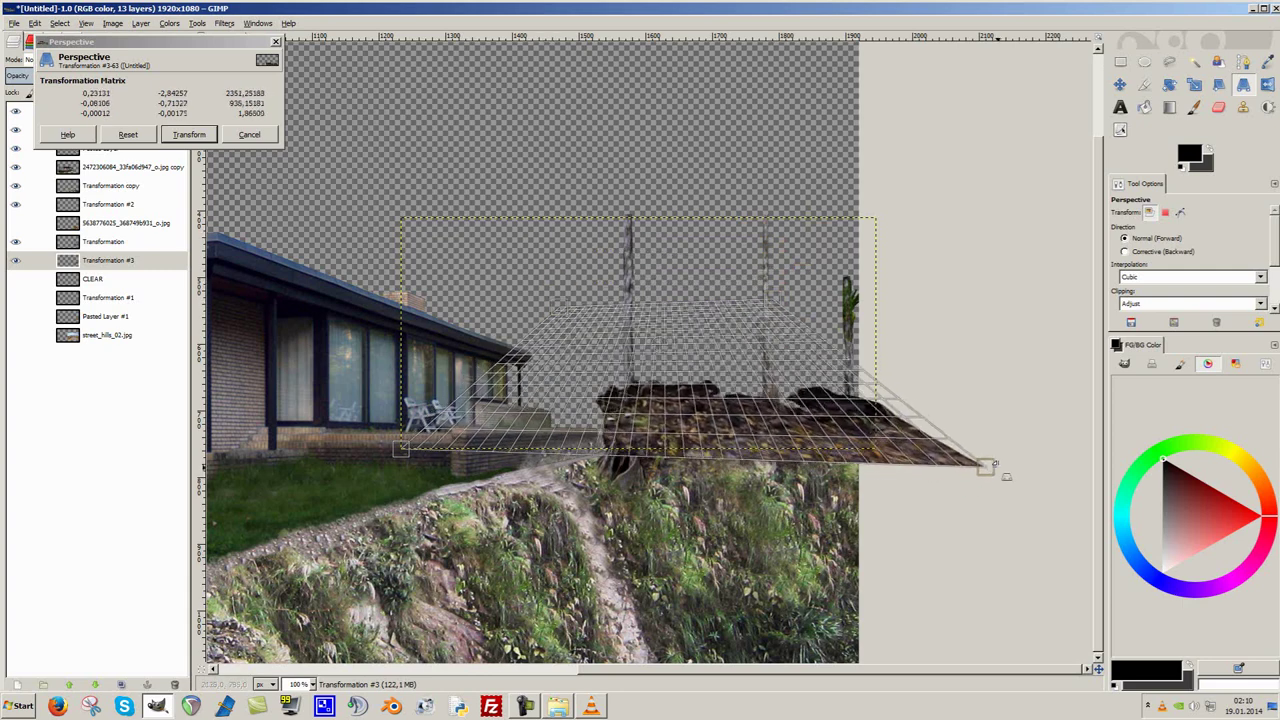
{"action": "left_click", "coordinate": [189, 134]}
Resize the root mound, show the Transformation trees layer, and seat it at the tree bases.
{"action": "key", "text": "m"}
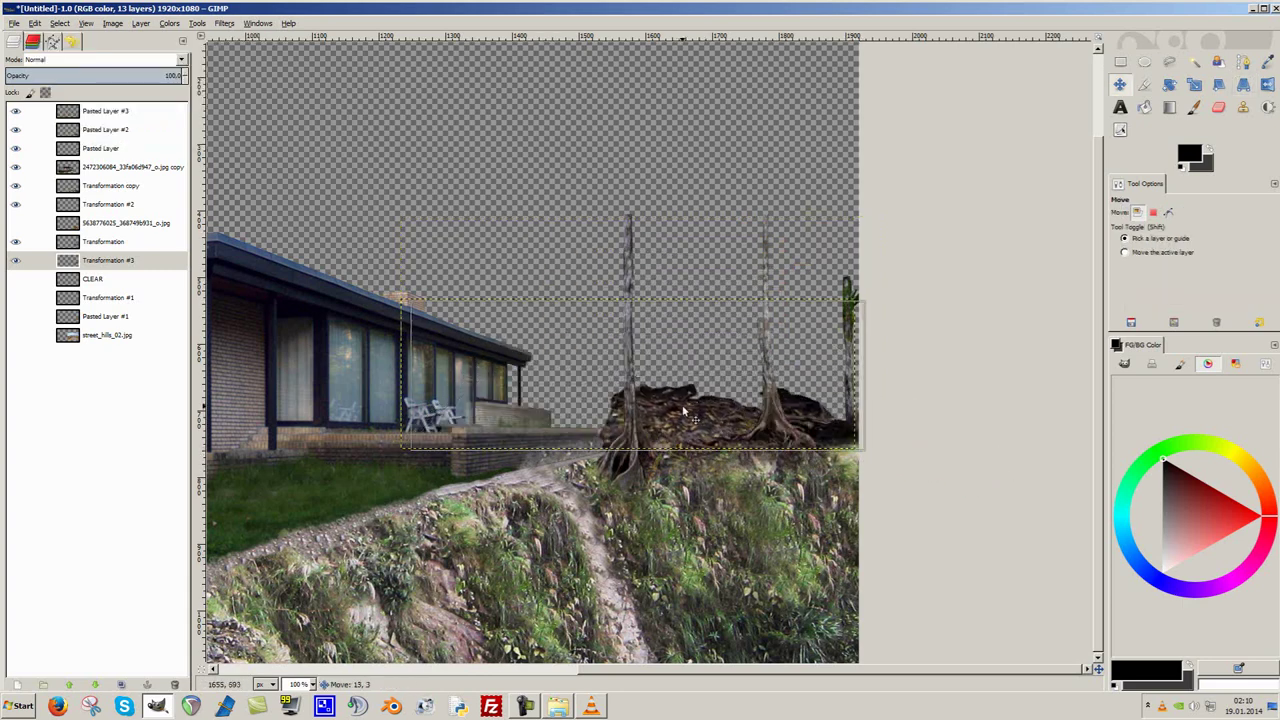
{"action": "key", "text": "2"}
{"action": "left_click_drag", "start_coordinate": [696, 387], "coordinate": [715, 388]}
{"action": "key", "text": "minus"}
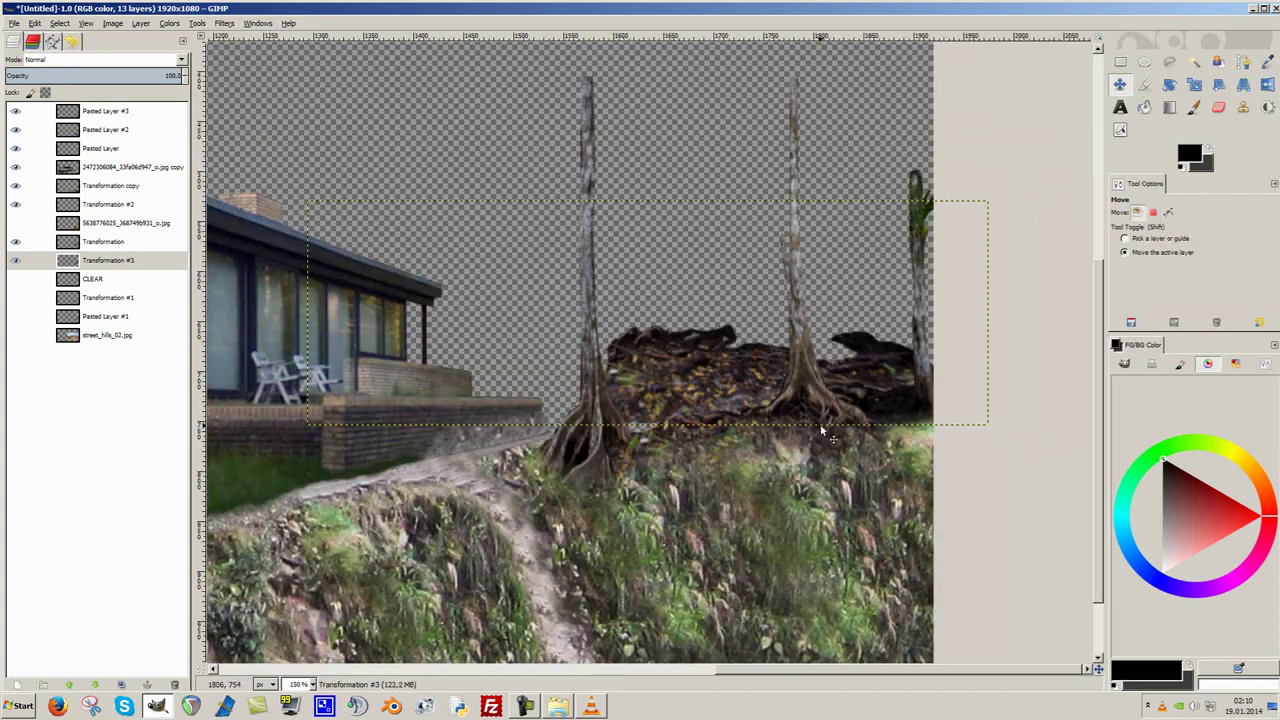
{"action": "key", "text": "shift+t"}
{"action": "left_click", "coordinate": [730, 385]}
{"action": "key", "text": "Return"}
{"action": "key", "text": "m"}
{"action": "key", "text": "2"}
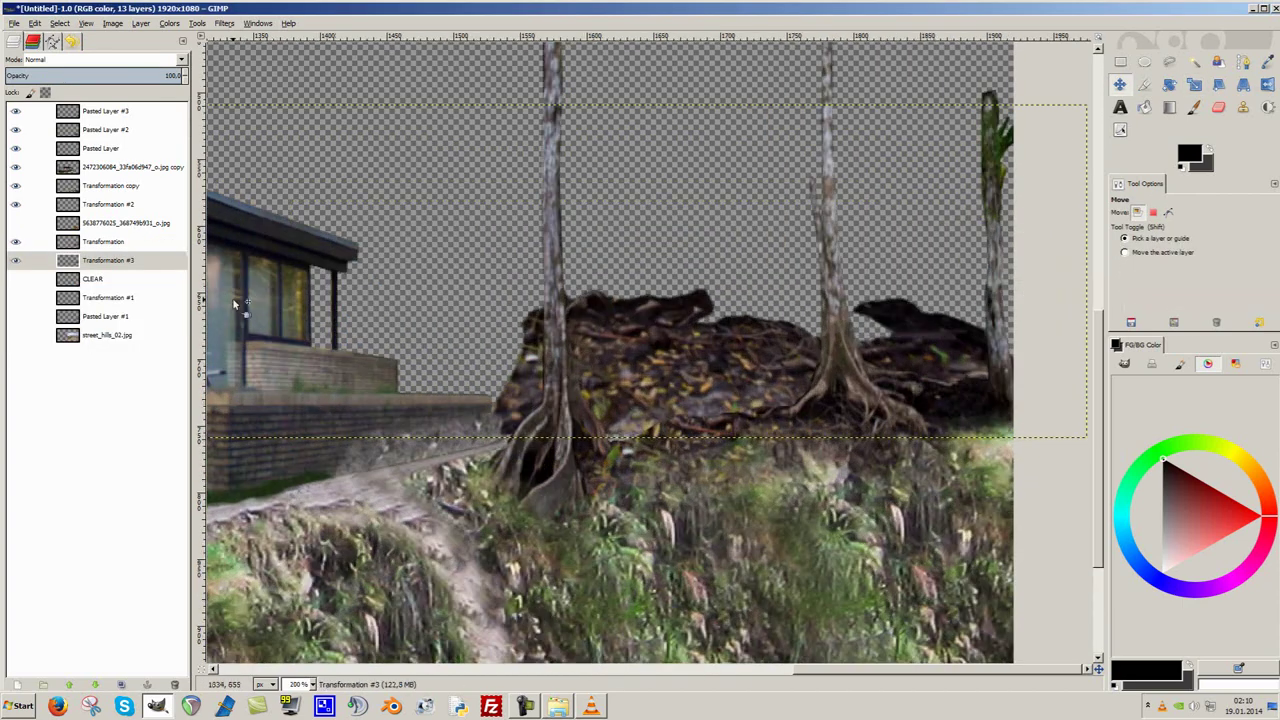
{"action": "left_click", "coordinate": [15, 241]}
{"action": "left_click_drag", "start_coordinate": [645, 360], "coordinate": [645, 379]}
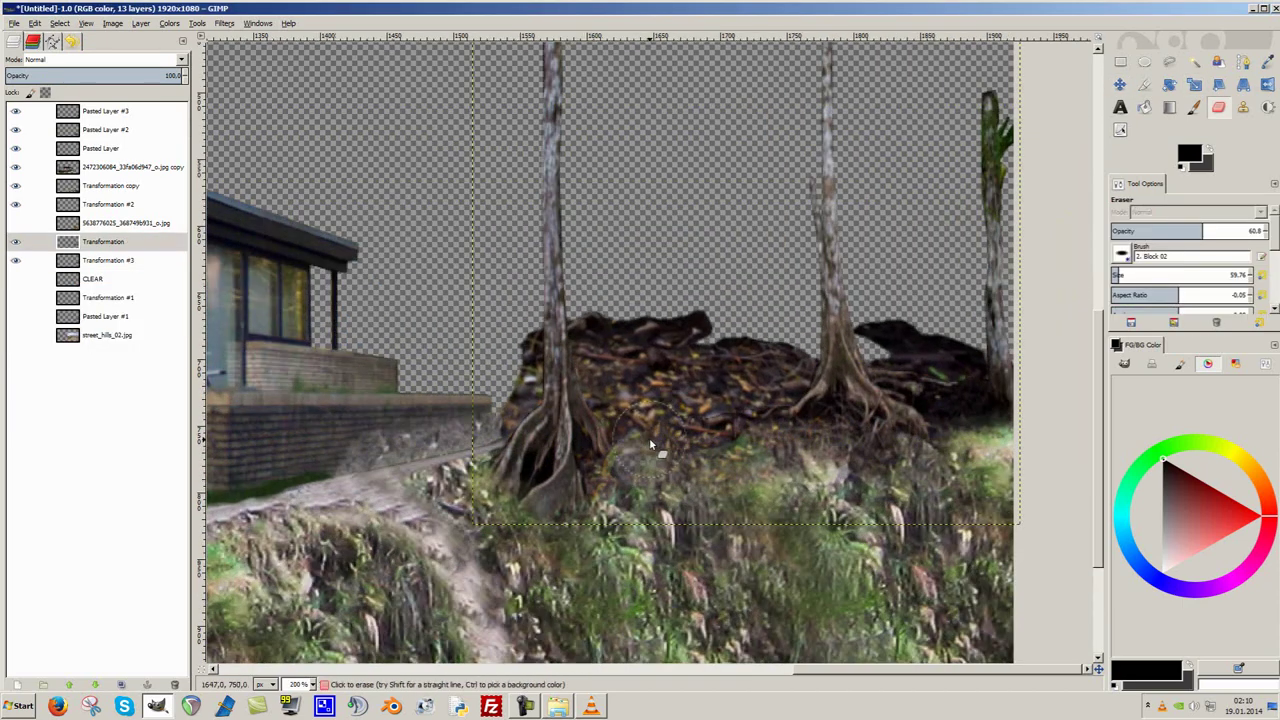
Erase the root mound's edges to blend it into the cliff.
{"action": "key", "text": "plus"}
{"action": "key", "text": "shift+e"}
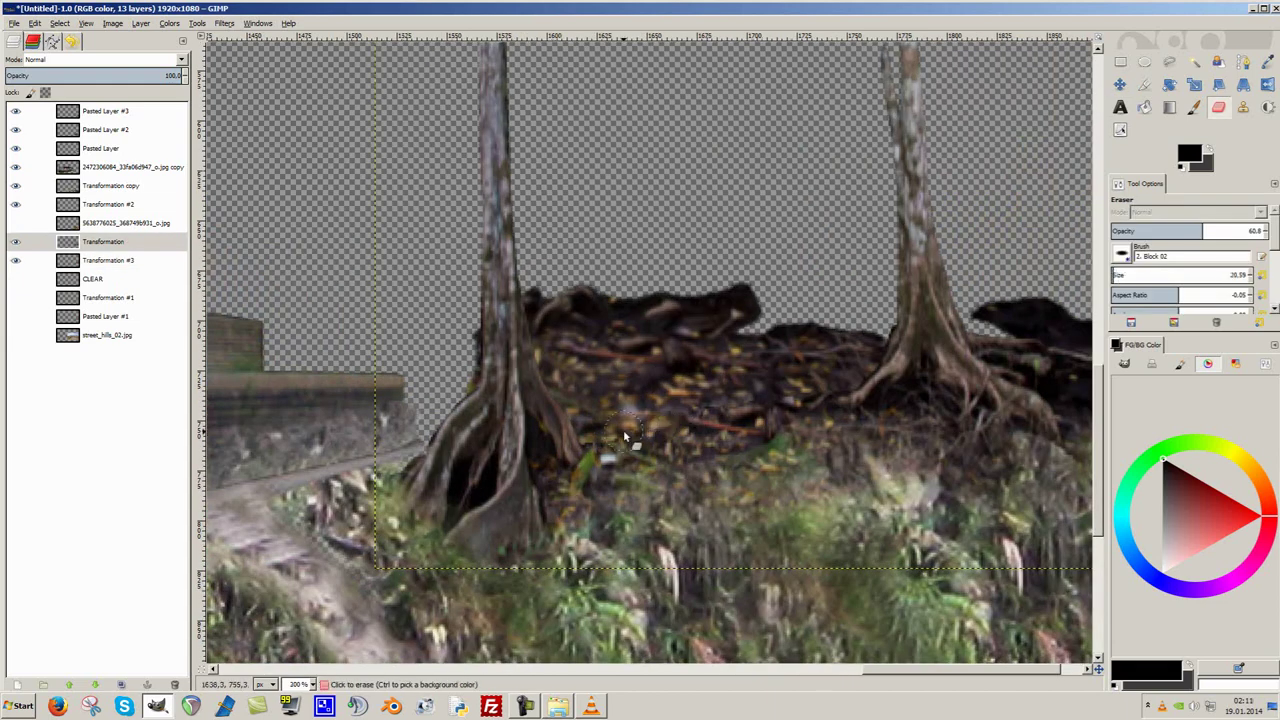
{"action": "scroll", "coordinate": [773, 422], "scroll_direction": "right", "scroll_amount": 5}
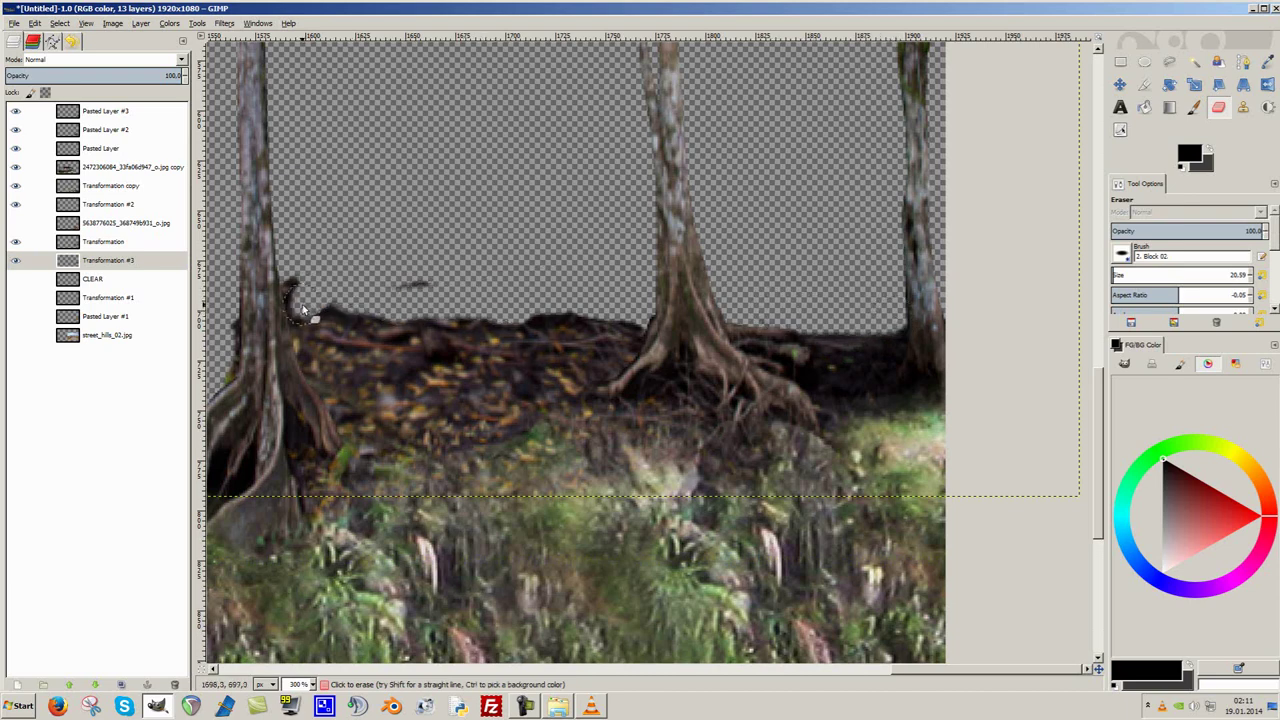
{"action": "scroll", "coordinate": [352, 300], "scroll_direction": "down", "scroll_amount": 5}
{"action": "scroll", "coordinate": [834, 458], "scroll_direction": "up", "scroll_amount": 1}
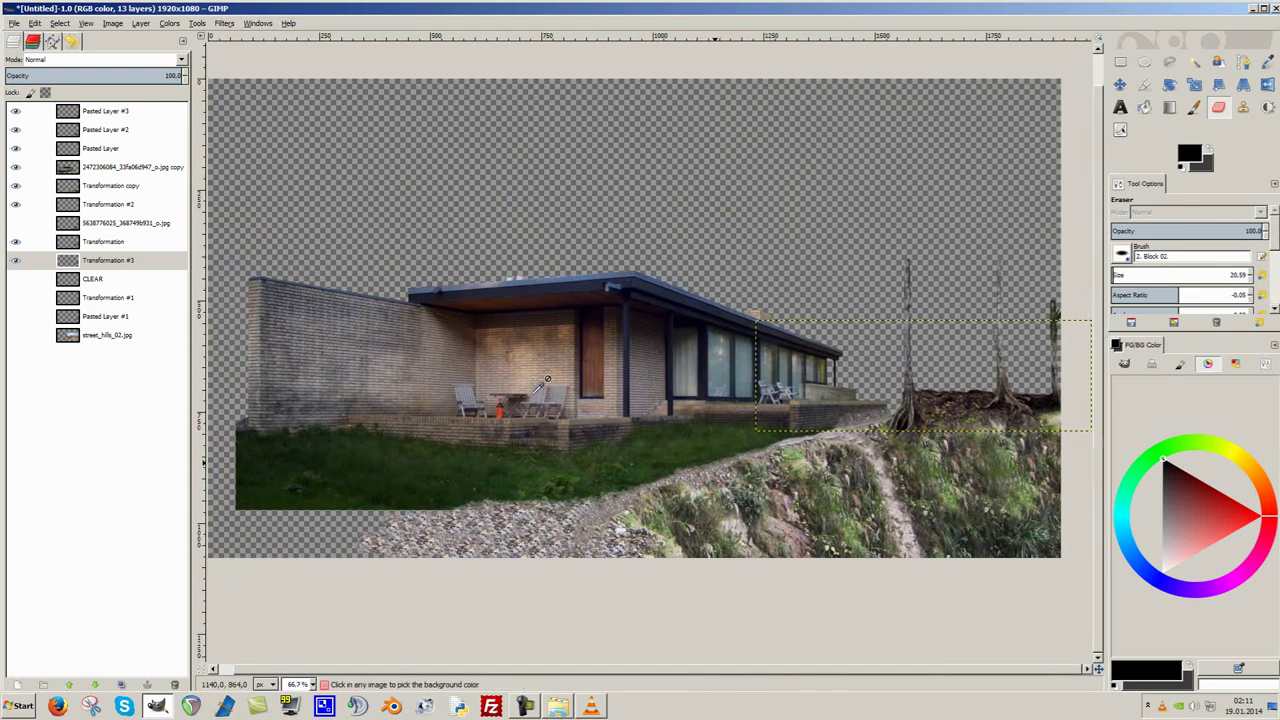
Add TropicalFoliage0014_L.jpg from the source photo folder as a new layer.
{"action": "key", "text": "ctrl+s"}
{"action": "key", "text": "Escape"}
{"action": "key", "text": "m"}
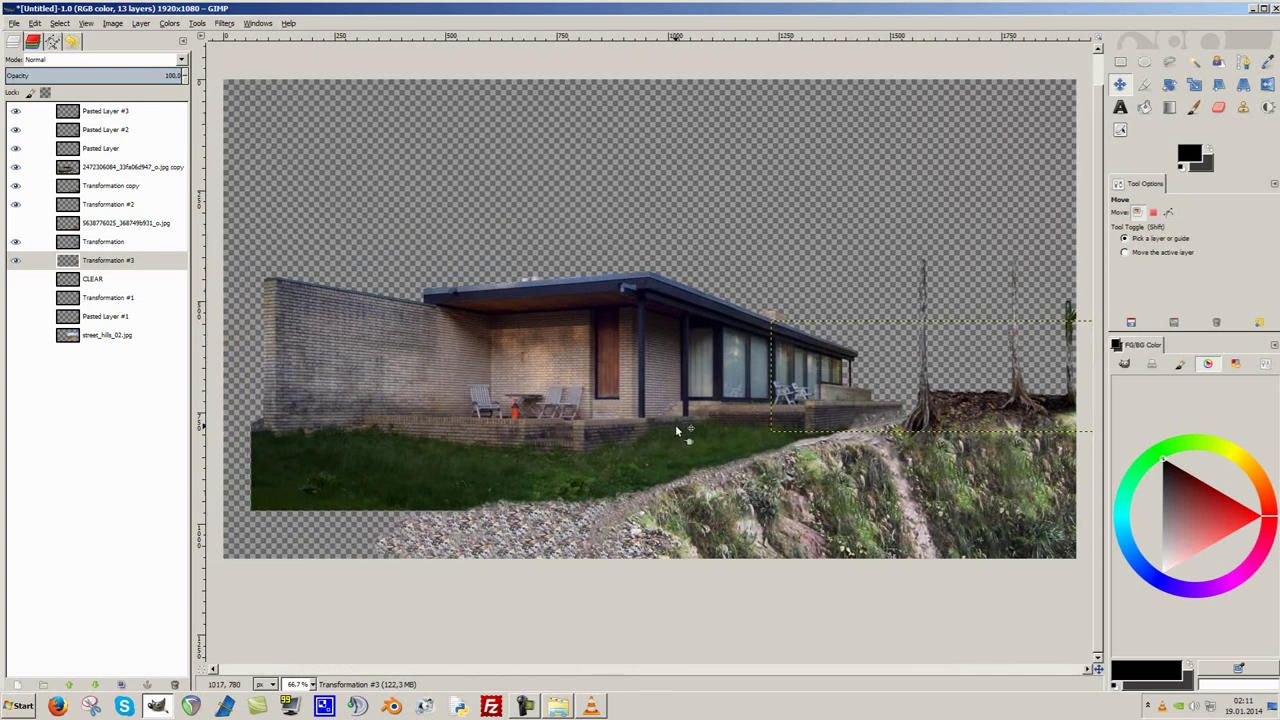
{"action": "left_click", "coordinate": [558, 706]}
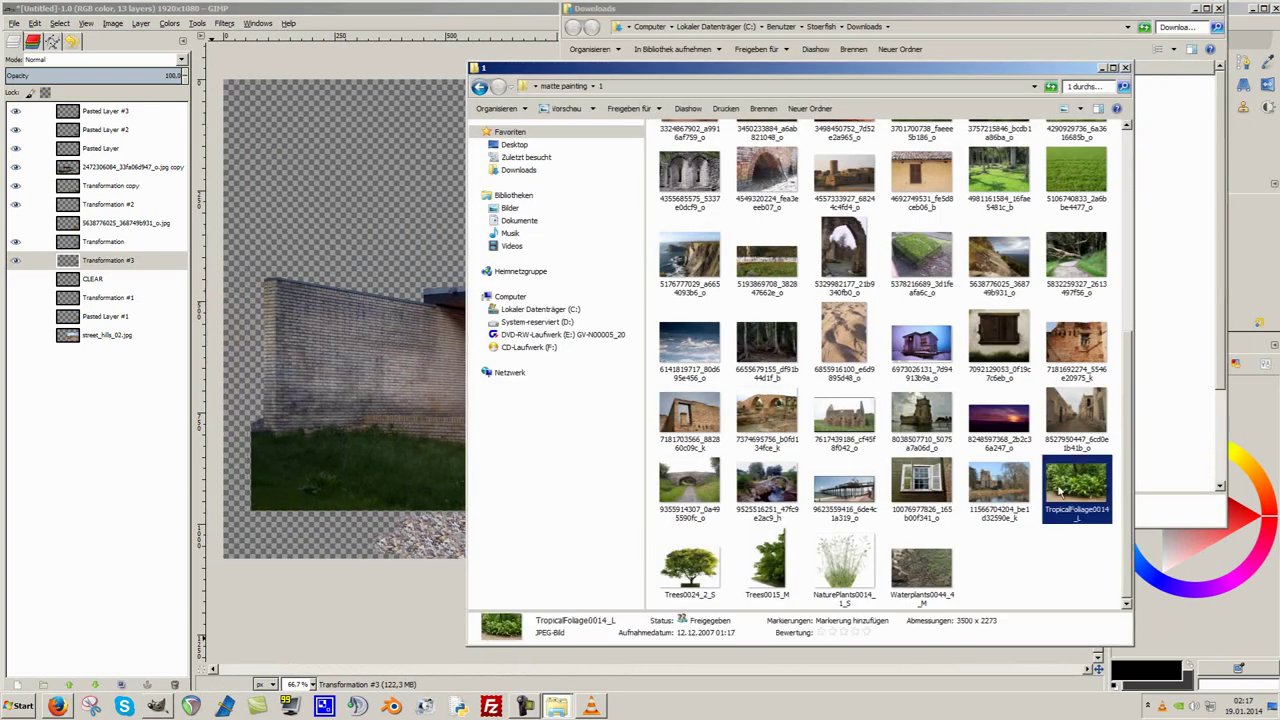
{"action": "left_click_drag", "start_coordinate": [6, 488], "coordinate": [8, 488]}
Scale the foliage layer to half size, 875 × 569 px.
{"action": "scroll", "coordinate": [655, 343], "scroll_direction": "down", "scroll_amount": 4}
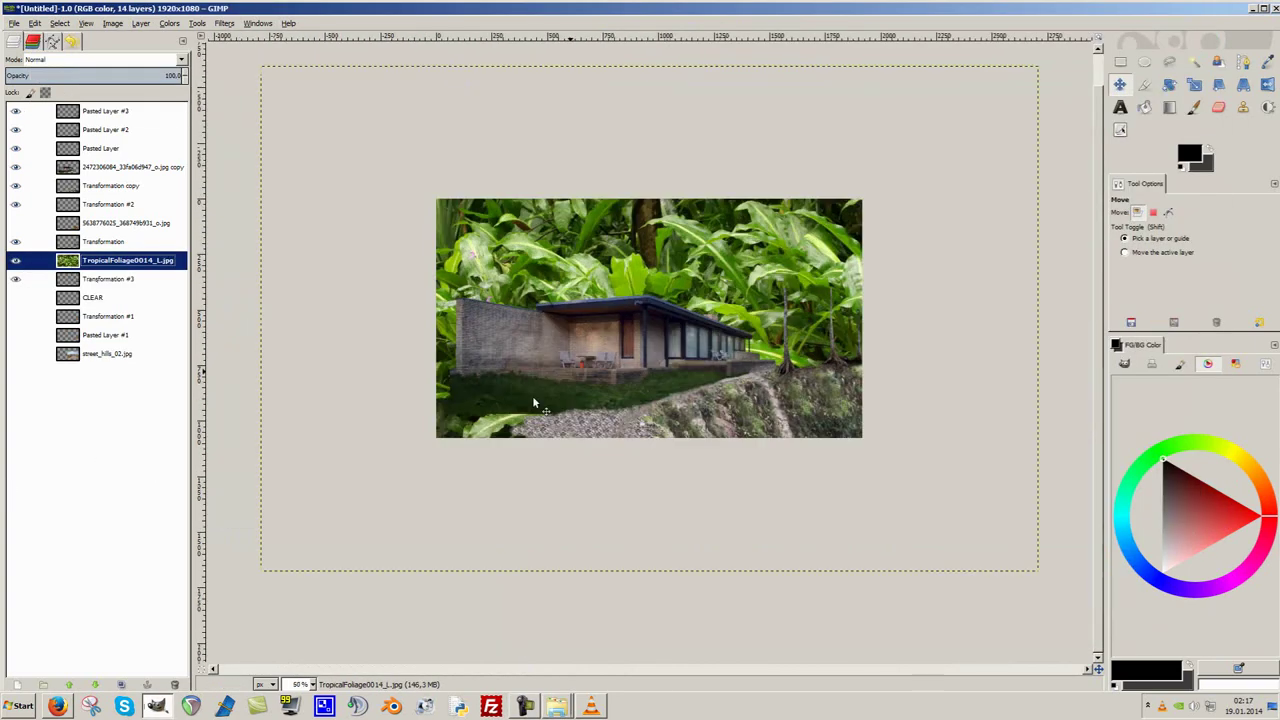
{"action": "right_click", "coordinate": [75, 260]}
{"action": "left_click", "coordinate": [114, 422]}
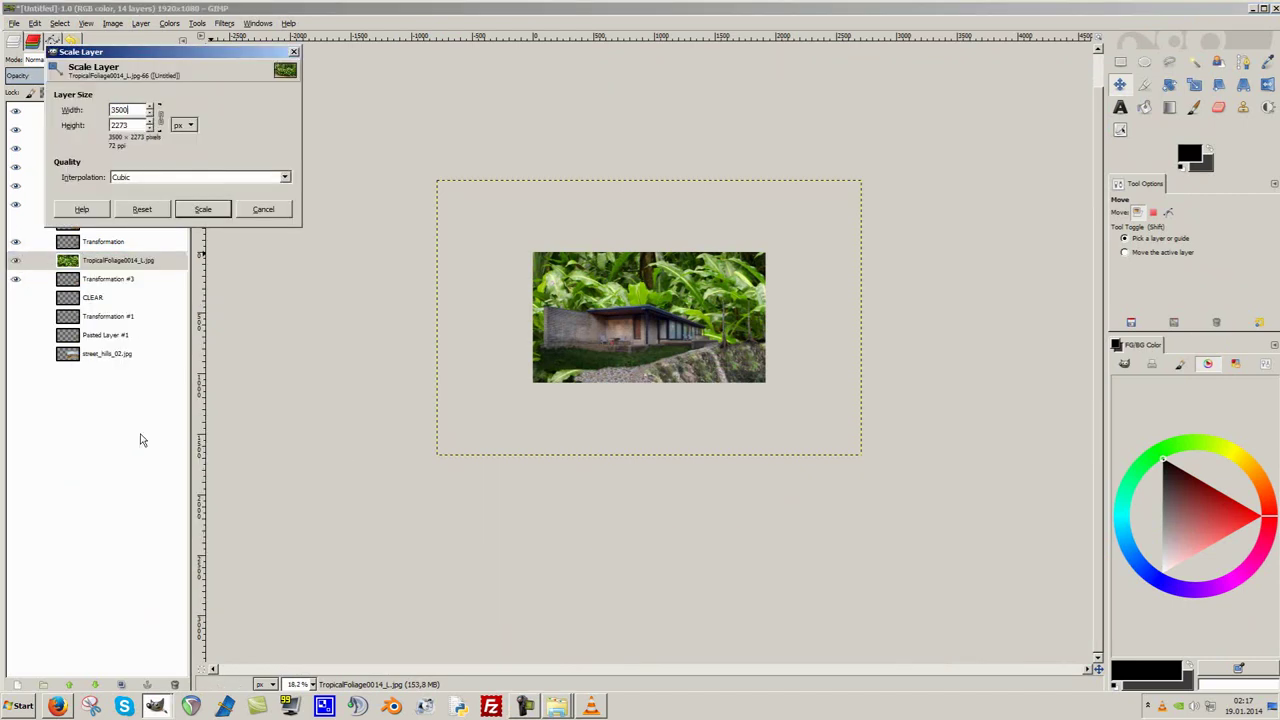
{"action": "left_click", "coordinate": [202, 209]}
{"action": "right_click", "coordinate": [113, 262]}
{"action": "left_click", "coordinate": [168, 424]}
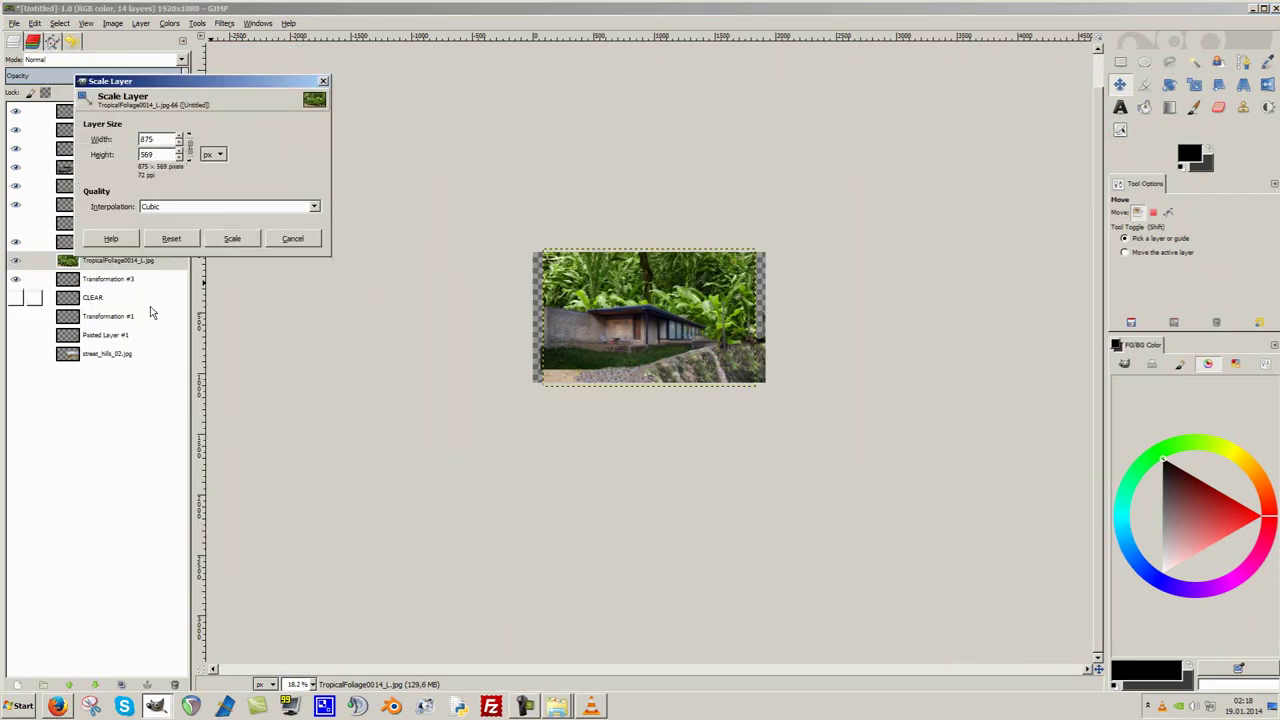
{"action": "key", "text": "Return"}
{"action": "scroll", "coordinate": [815, 205], "scroll_direction": "up", "scroll_amount": 3}
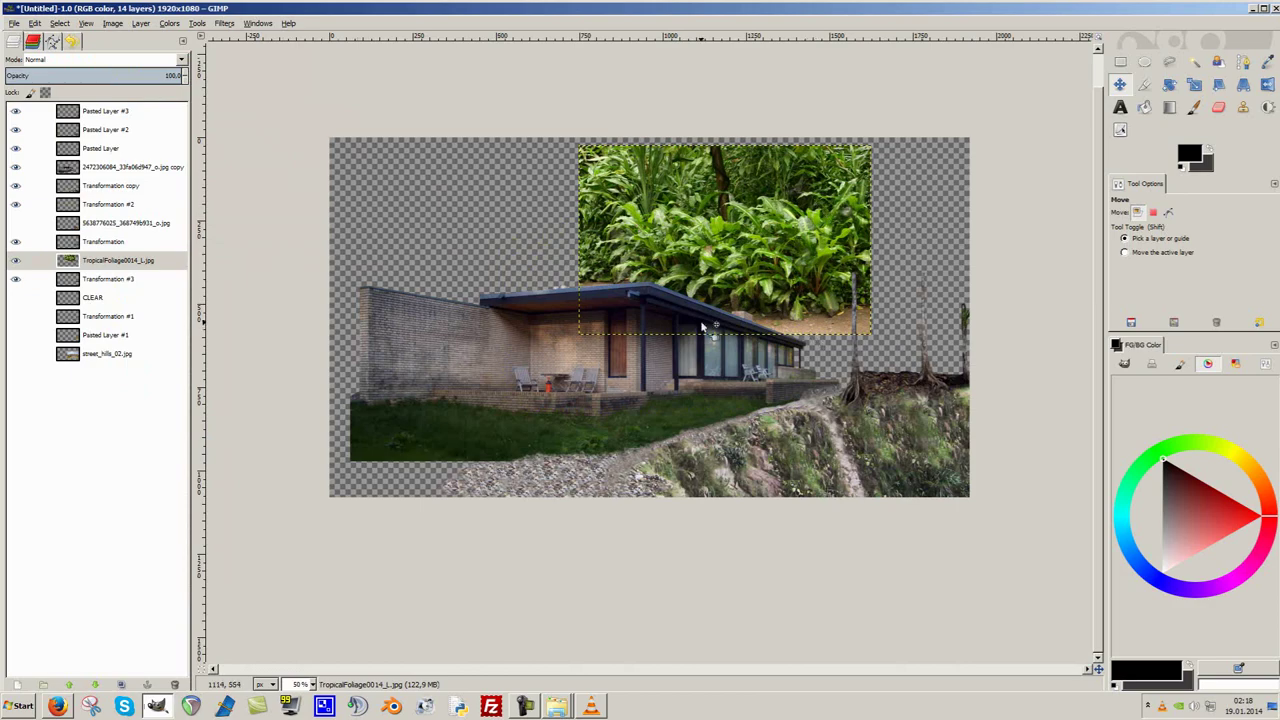
Shift the foliage photo right and move its layer below Transformation #3.
{"action": "left_click_drag", "start_coordinate": [715, 245], "coordinate": [814, 294]}
{"action": "left_click_drag", "start_coordinate": [118, 260], "coordinate": [110, 305]}
{"action": "scroll", "coordinate": [745, 305], "scroll_direction": "up", "scroll_amount": 1}
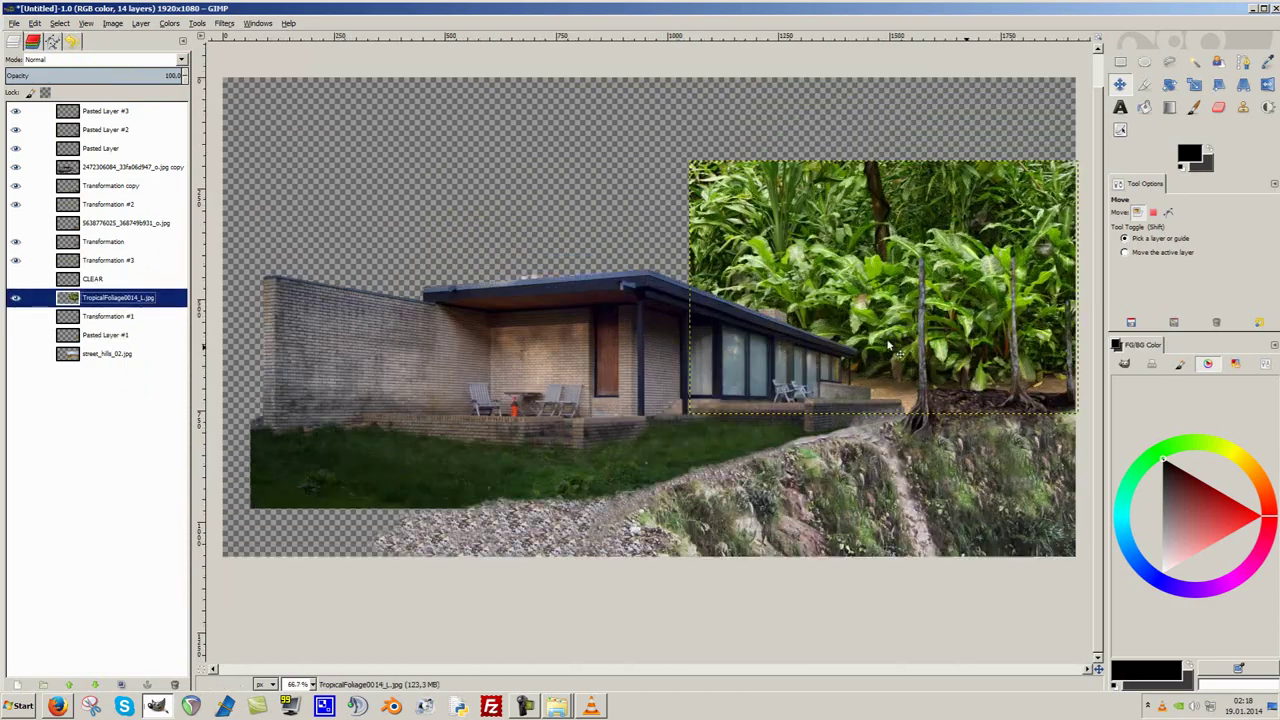
{"action": "scroll", "coordinate": [745, 303], "scroll_direction": "up", "scroll_amount": 1}
{"action": "key", "text": "f"}
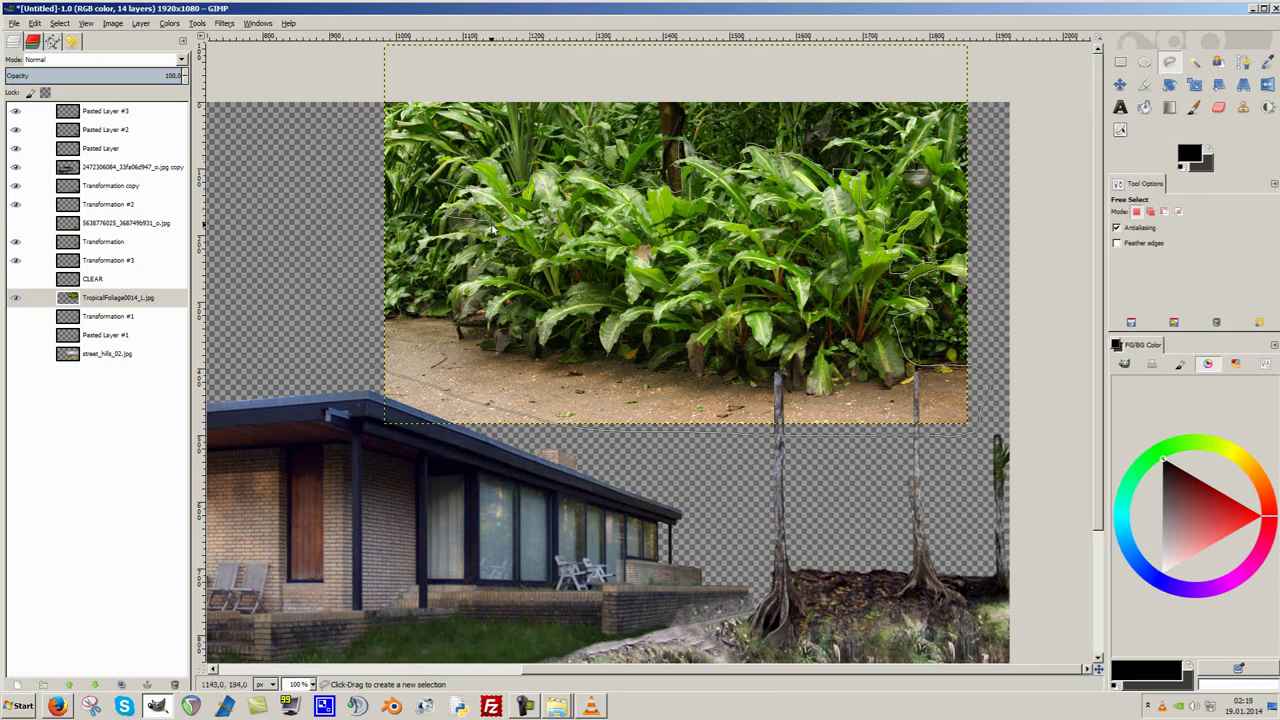
Paste the foliage patch as a new layer, shrink it to 221x109, and place it between the trees.
{"action": "key", "text": "ctrl+v"}
{"action": "key", "text": "shift+ctrl+n"}
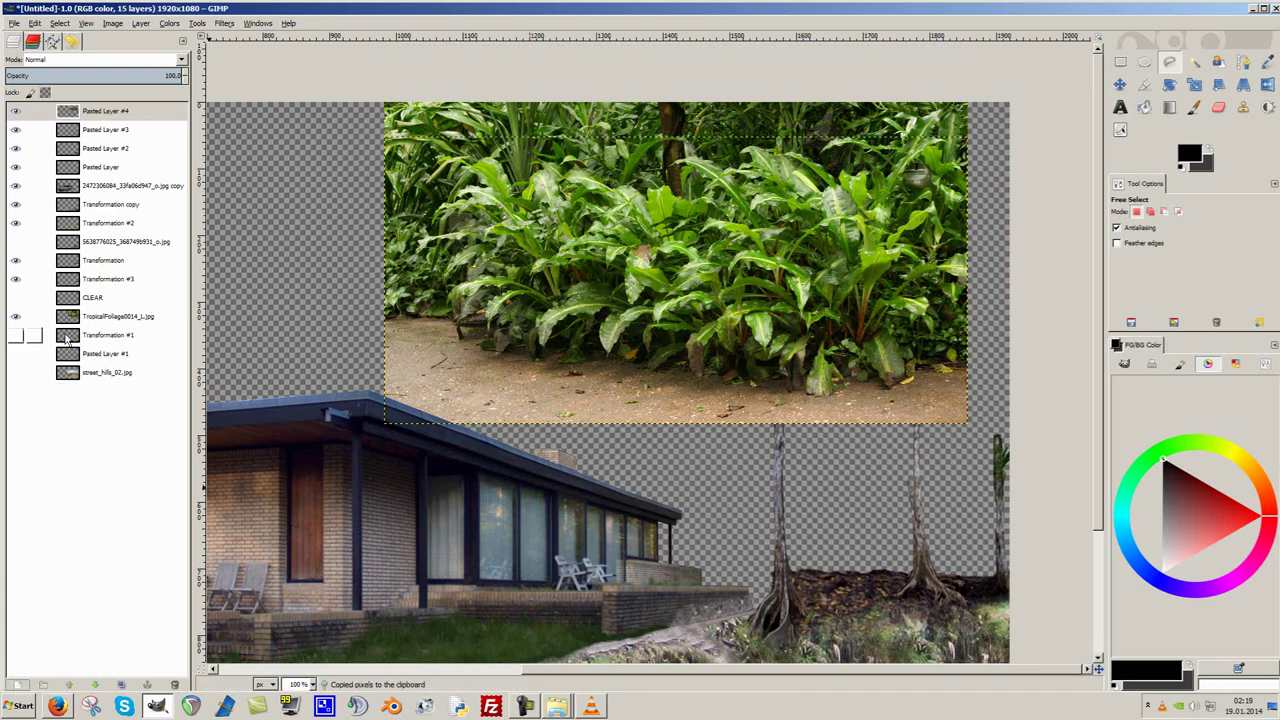
{"action": "key", "text": "shift+t"}
{"action": "left_click_drag", "start_coordinate": [965, 420], "coordinate": [538, 222]}
{"action": "key", "text": "Return"}
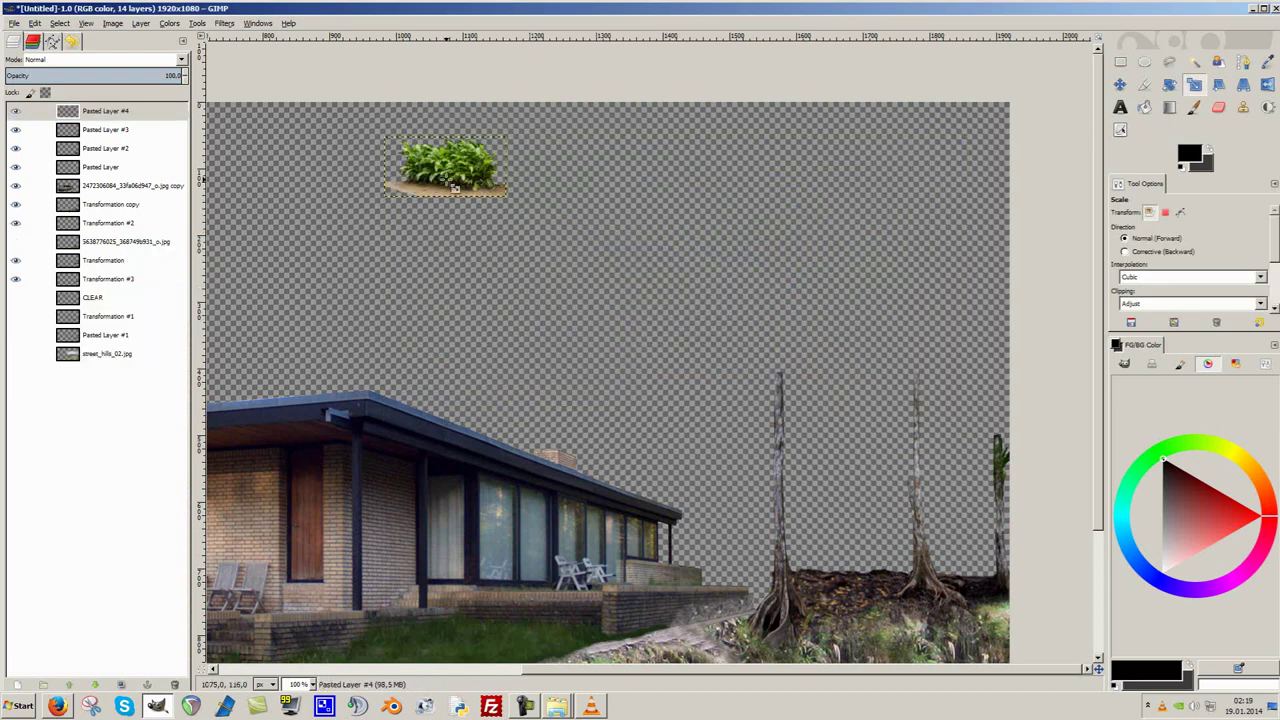
{"action": "key", "text": "m"}
{"action": "left_click_drag", "start_coordinate": [455, 170], "coordinate": [945, 550]}
{"action": "scroll", "coordinate": [945, 550], "scroll_direction": "up", "scroll_amount": 1}
{"action": "left_click_drag", "start_coordinate": [105, 110], "coordinate": [105, 278]}
{"action": "scroll", "coordinate": [688, 443], "scroll_direction": "up", "scroll_amount": 1}
{"action": "scroll", "coordinate": [688, 443], "scroll_direction": "up", "scroll_amount": 1}
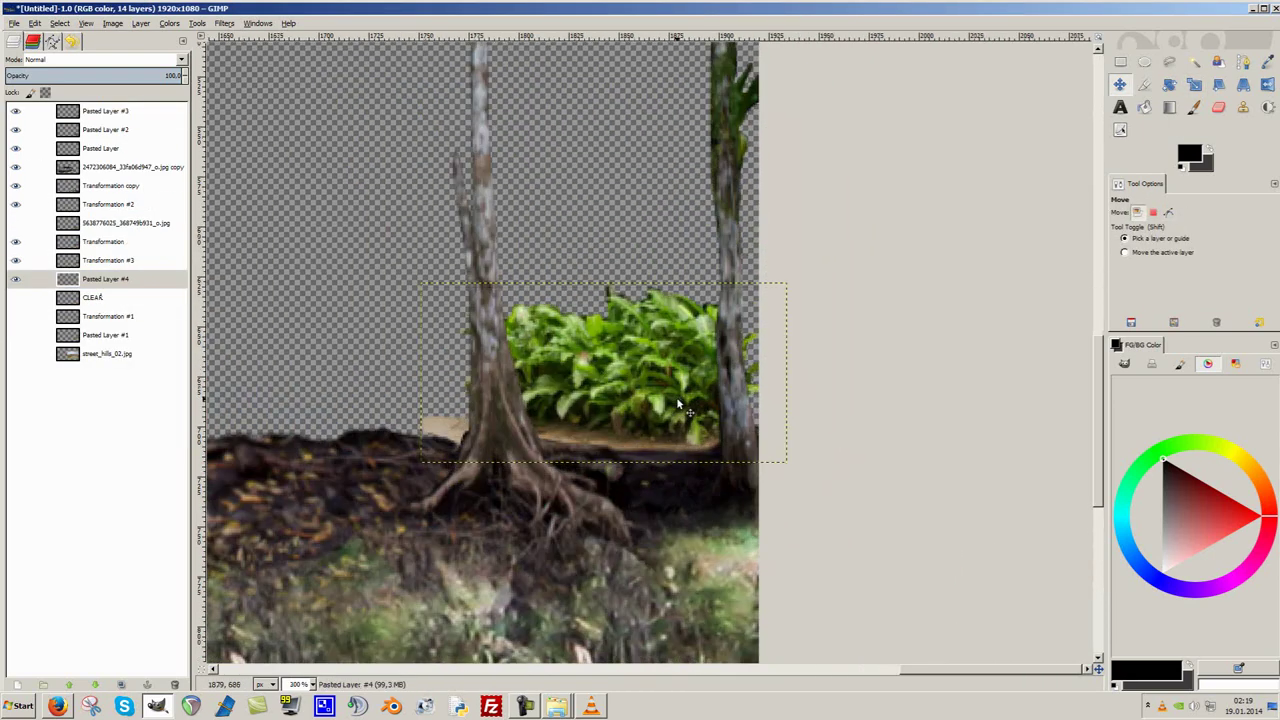
{"action": "scroll", "coordinate": [688, 443], "scroll_direction": "down", "scroll_amount": 1}
Darken the pasted plants with a lowered Curves value point.
{"action": "left_click", "coordinate": [169, 23]}
{"action": "left_click", "coordinate": [200, 170]}
{"action": "left_click_drag", "start_coordinate": [258, 421], "coordinate": [258, 463]}
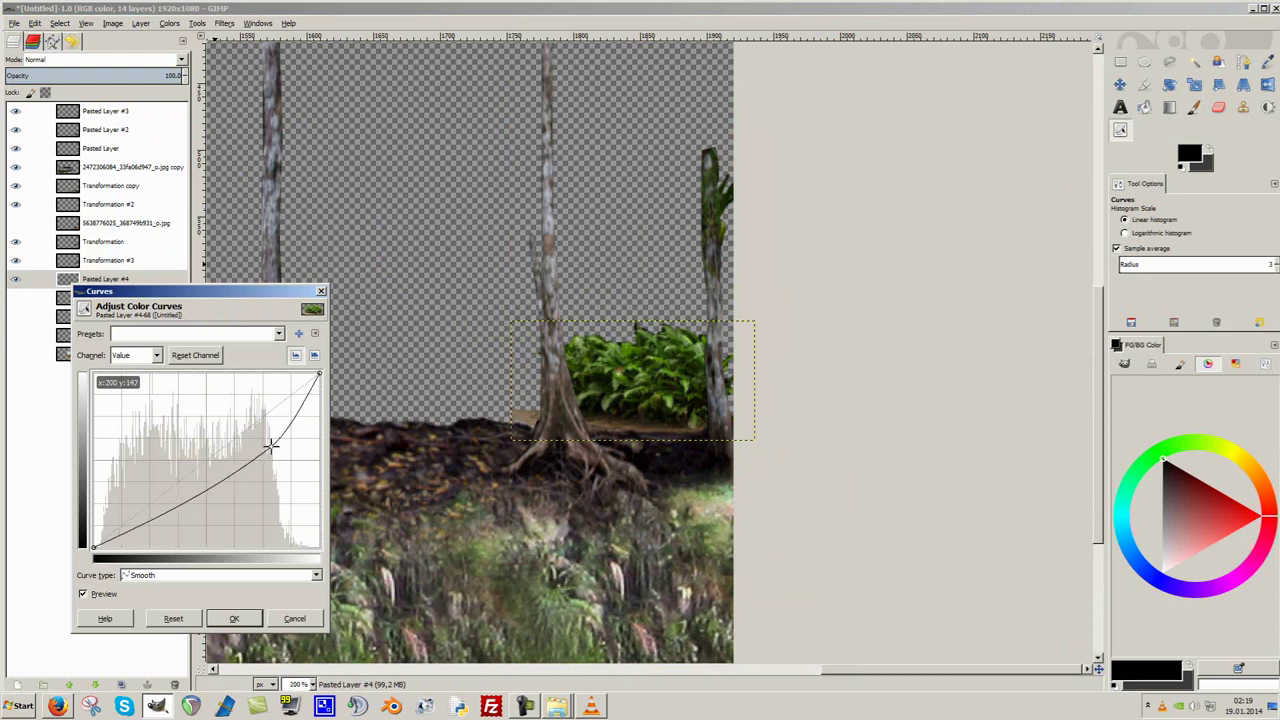
{"action": "left_click", "coordinate": [234, 618]}
Show Transformation #3, then shrink the plant patch further and tuck it between the two trees.
{"action": "key", "text": "m"}
{"action": "scroll", "coordinate": [299, 437], "scroll_direction": "up", "scroll_amount": 2}
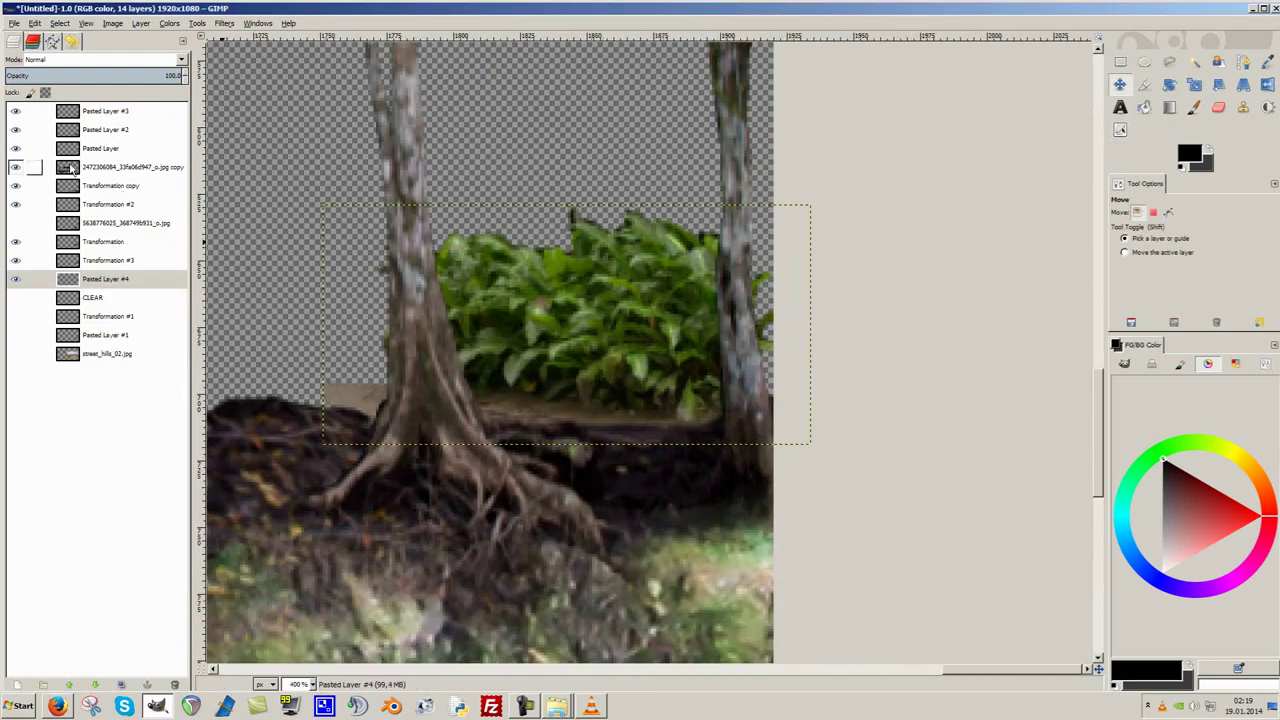
{"action": "left_click", "coordinate": [16, 260]}
{"action": "scroll", "coordinate": [655, 340], "scroll_direction": "down", "scroll_amount": 3}
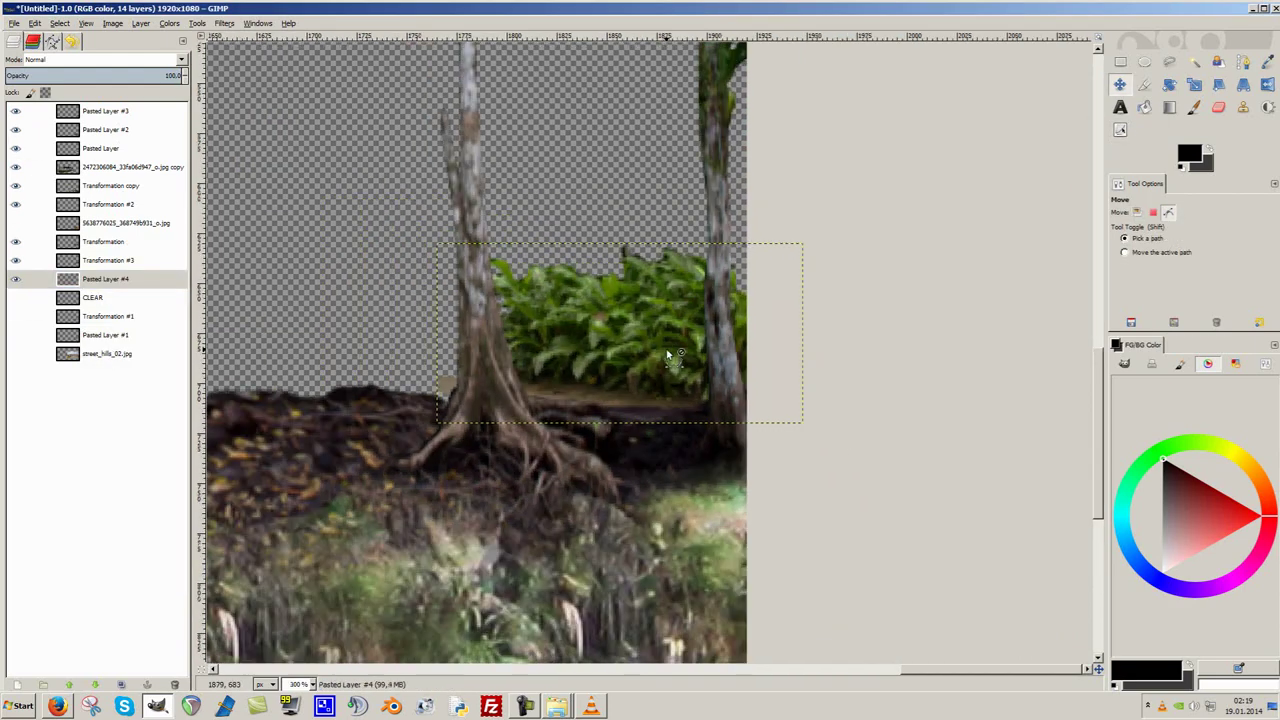
{"action": "left_click_drag", "start_coordinate": [697, 359], "coordinate": [700, 362]}
{"action": "key", "text": "shift+t"}
{"action": "left_click", "coordinate": [700, 362]}
{"action": "left_click_drag", "start_coordinate": [782, 400], "coordinate": [762, 390]}
{"action": "key", "text": "Return"}
{"action": "key", "text": "m"}
{"action": "left_click_drag", "start_coordinate": [700, 362], "coordinate": [703, 372]}
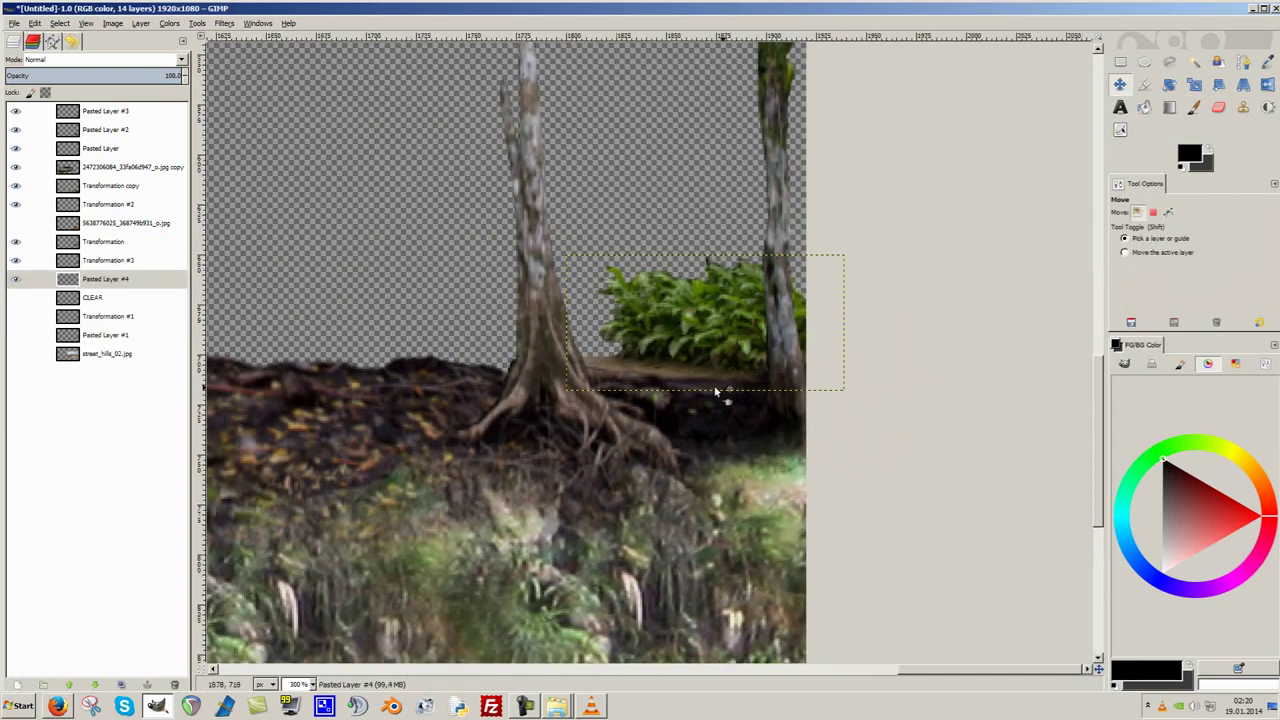
Duplicate the plant layer, widen the copy into a longer row, and spread the copies along the cliff top.
{"action": "right_click", "coordinate": [72, 285]}
{"action": "left_click", "coordinate": [100, 360]}
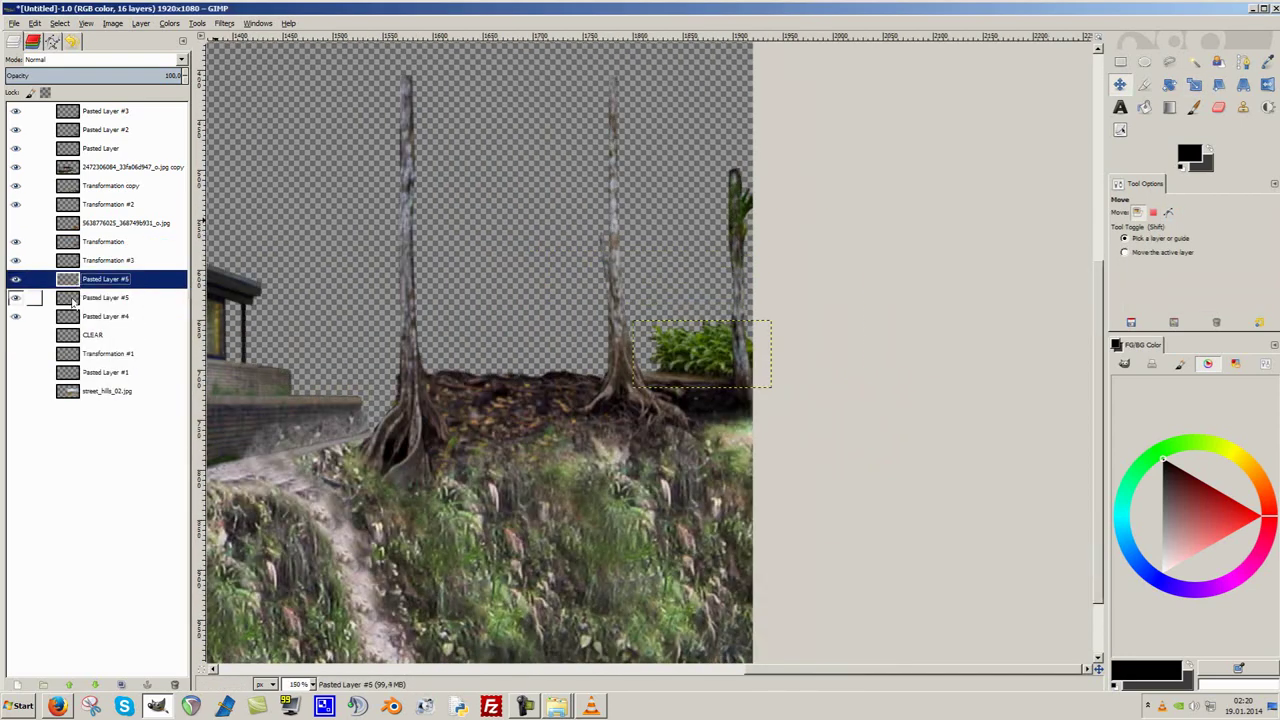
{"action": "scroll", "coordinate": [555, 367], "scroll_direction": "up", "scroll_amount": 2}
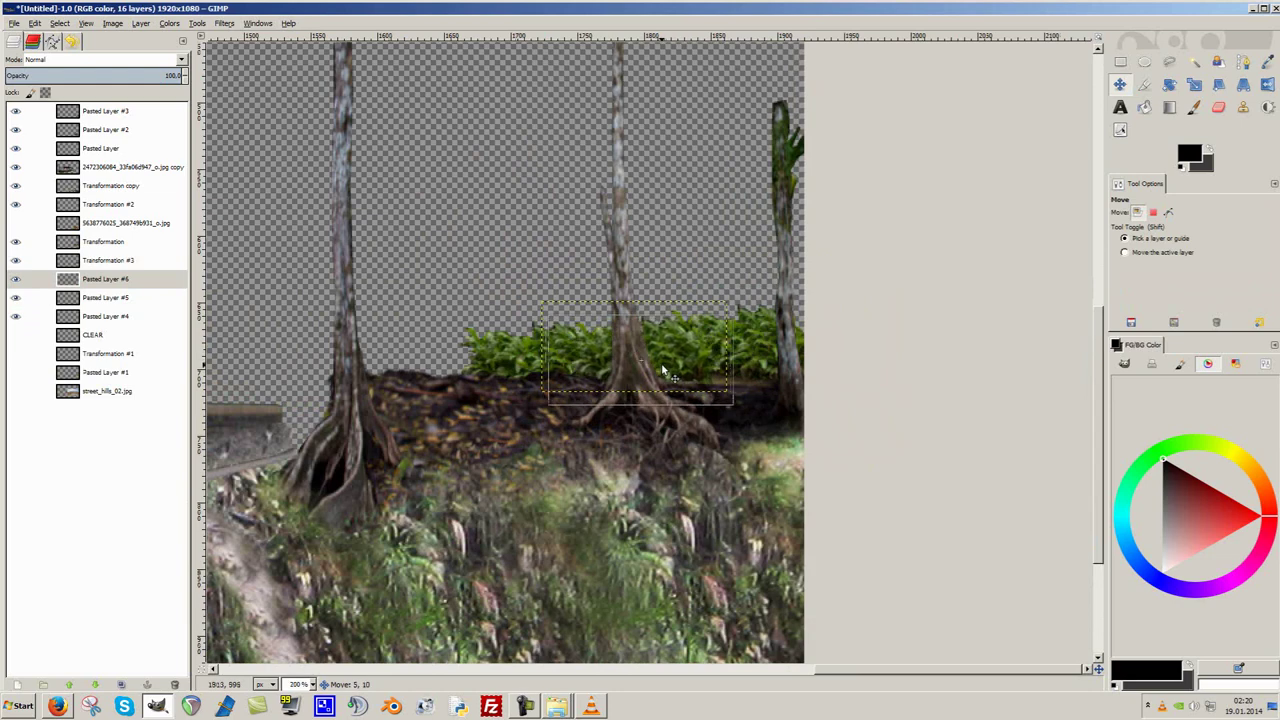
{"action": "key", "text": "shift+t"}
{"action": "left_click_drag", "start_coordinate": [700, 385], "coordinate": [715, 383]}
{"action": "key", "text": "Return"}
{"action": "key", "text": "m"}
{"action": "left_click_drag", "start_coordinate": [655, 346], "coordinate": [662, 353]}
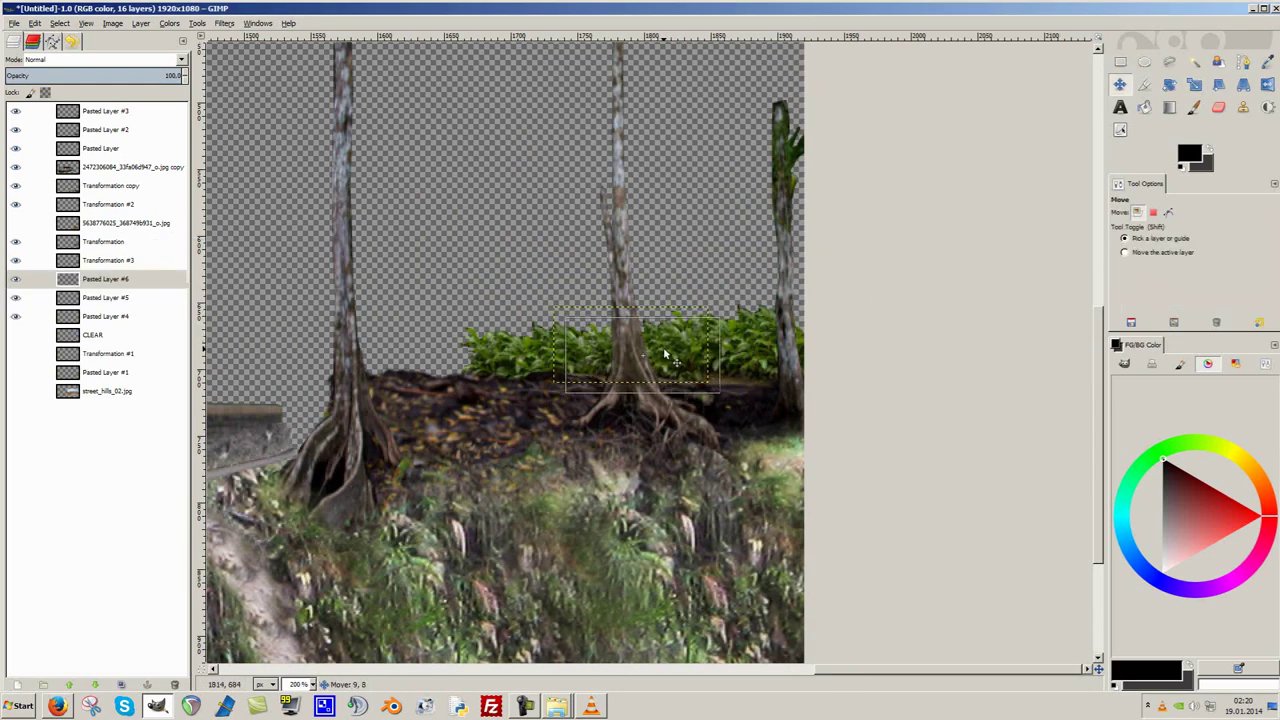
{"action": "left_click_drag", "start_coordinate": [550, 364], "coordinate": [532, 350]}
{"action": "scroll", "coordinate": [541, 338], "scroll_direction": "down", "scroll_amount": 2}
Scale another bush from the Pasted Layer into its own layer, placed left of the middle tree.
{"action": "left_click", "coordinate": [110, 166]}
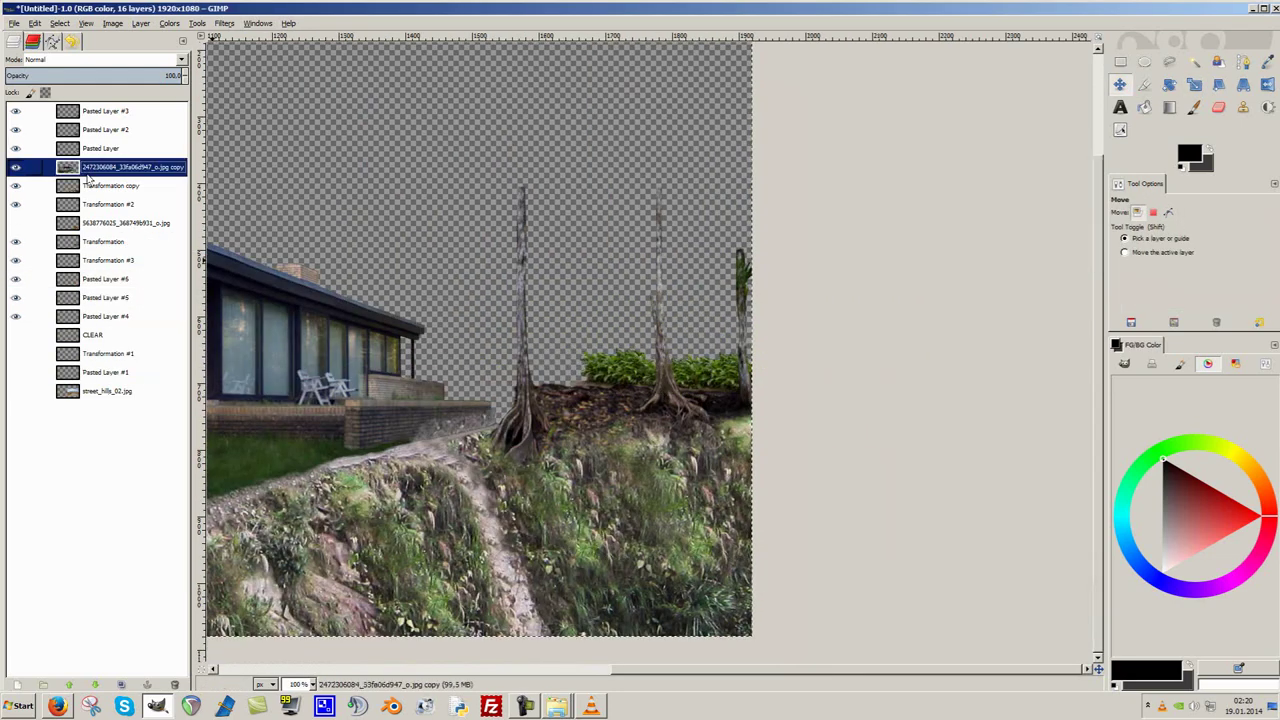
{"action": "scroll", "coordinate": [800, 420], "scroll_direction": "up", "scroll_amount": 1}
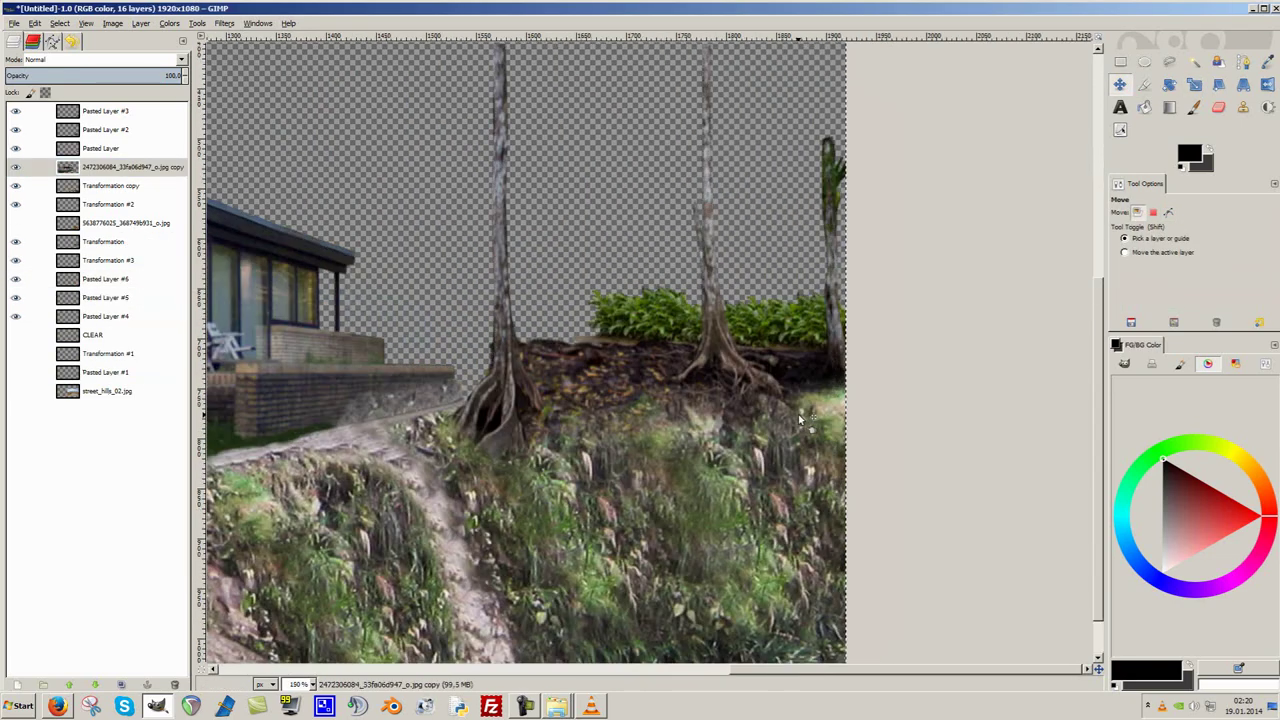
{"action": "key", "text": "shift+t"}
{"action": "left_click", "coordinate": [85, 148]}
{"action": "left_click", "coordinate": [100, 110]}
{"action": "left_click", "coordinate": [100, 297]}
{"action": "left_click", "coordinate": [640, 328]}
{"action": "key", "text": "Return"}
{"action": "key", "text": "shift+ctrl+n"}
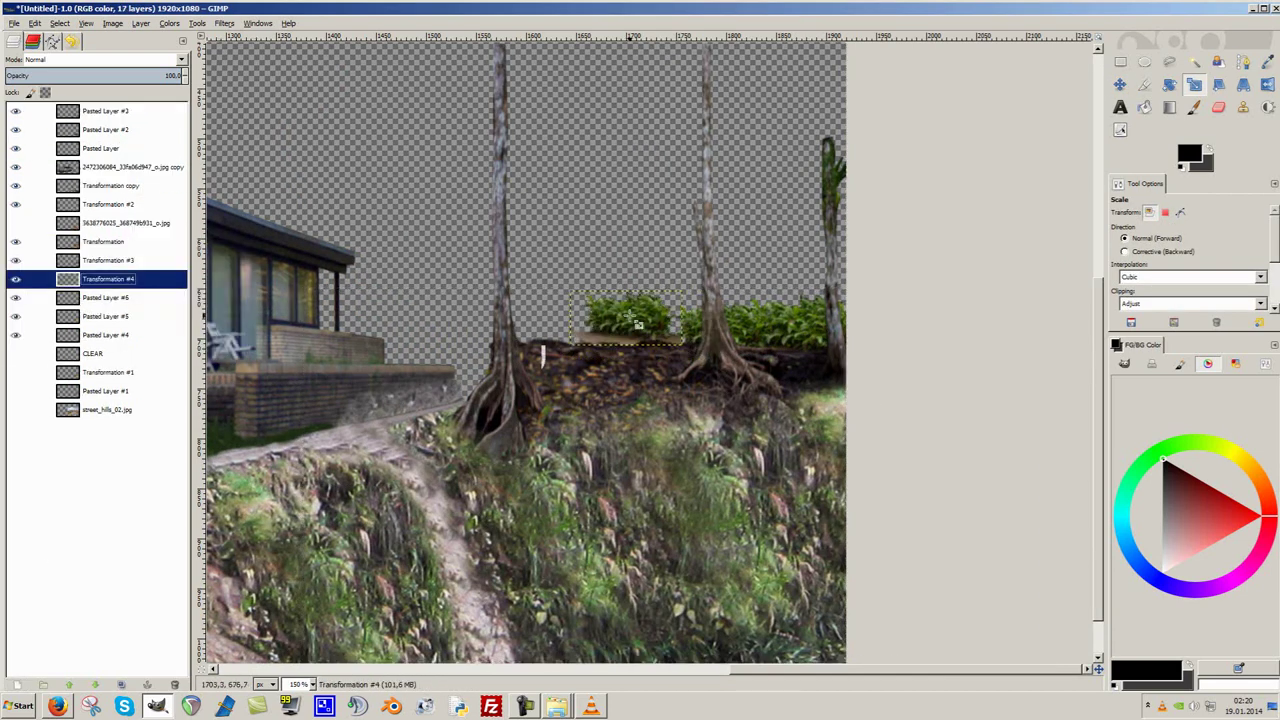
{"action": "key", "text": "m"}
{"action": "left_click_drag", "start_coordinate": [638, 320], "coordinate": [655, 328]}
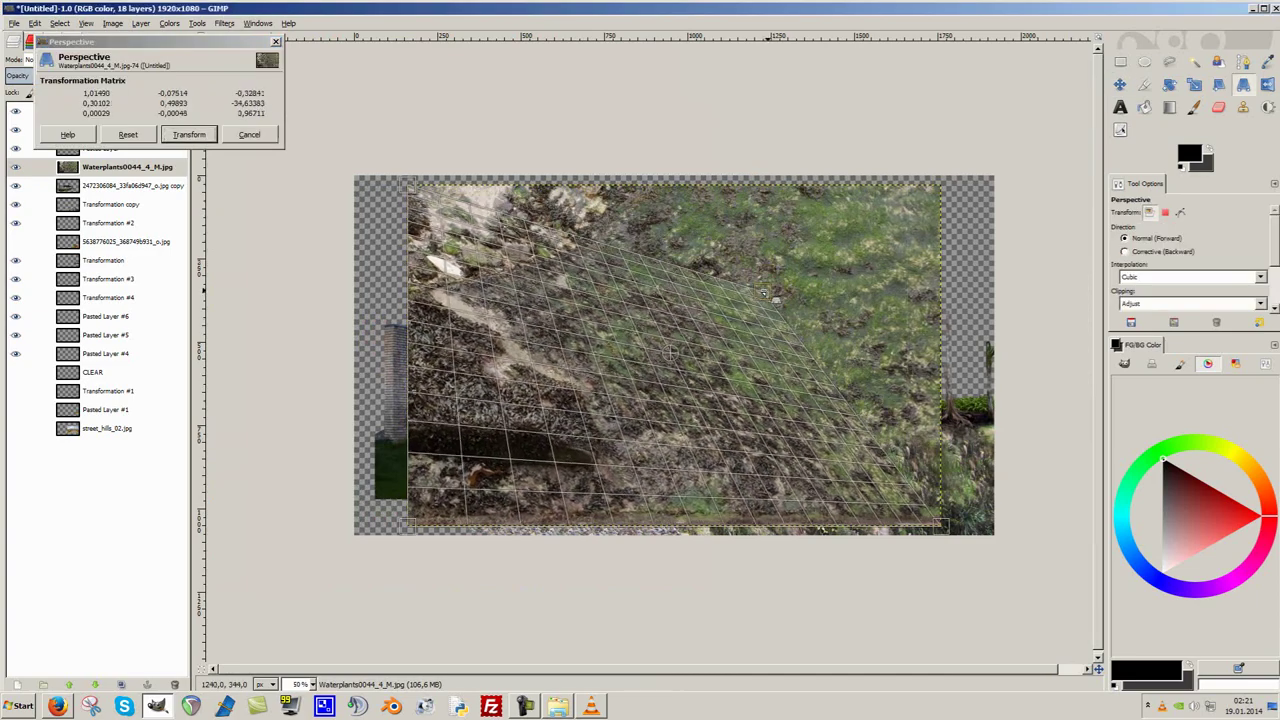
Tilt the Waterplants ground texture back in perspective and scale it down.
{"action": "left_click_drag", "start_coordinate": [409, 188], "coordinate": [540, 326]}
{"action": "left_click_drag", "start_coordinate": [765, 311], "coordinate": [771, 332]}
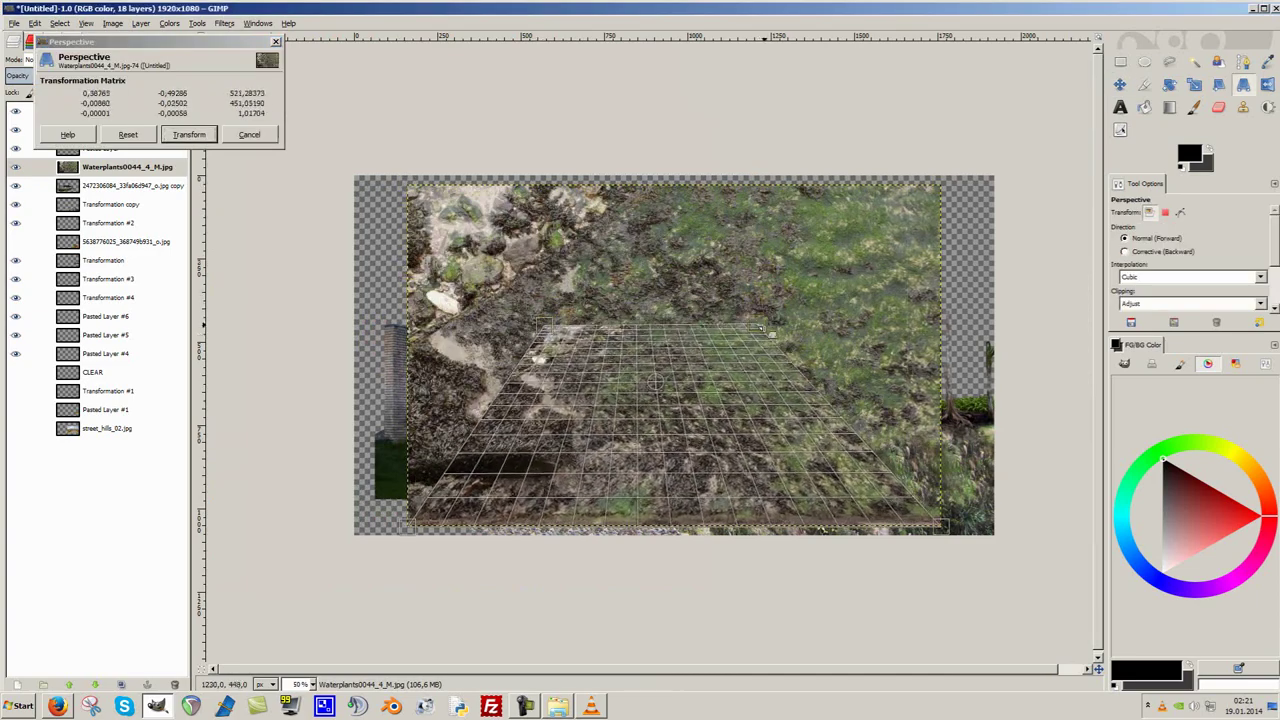
{"action": "key", "text": "Return"}
{"action": "key", "text": "shift+t"}
{"action": "left_click", "coordinate": [700, 400]}
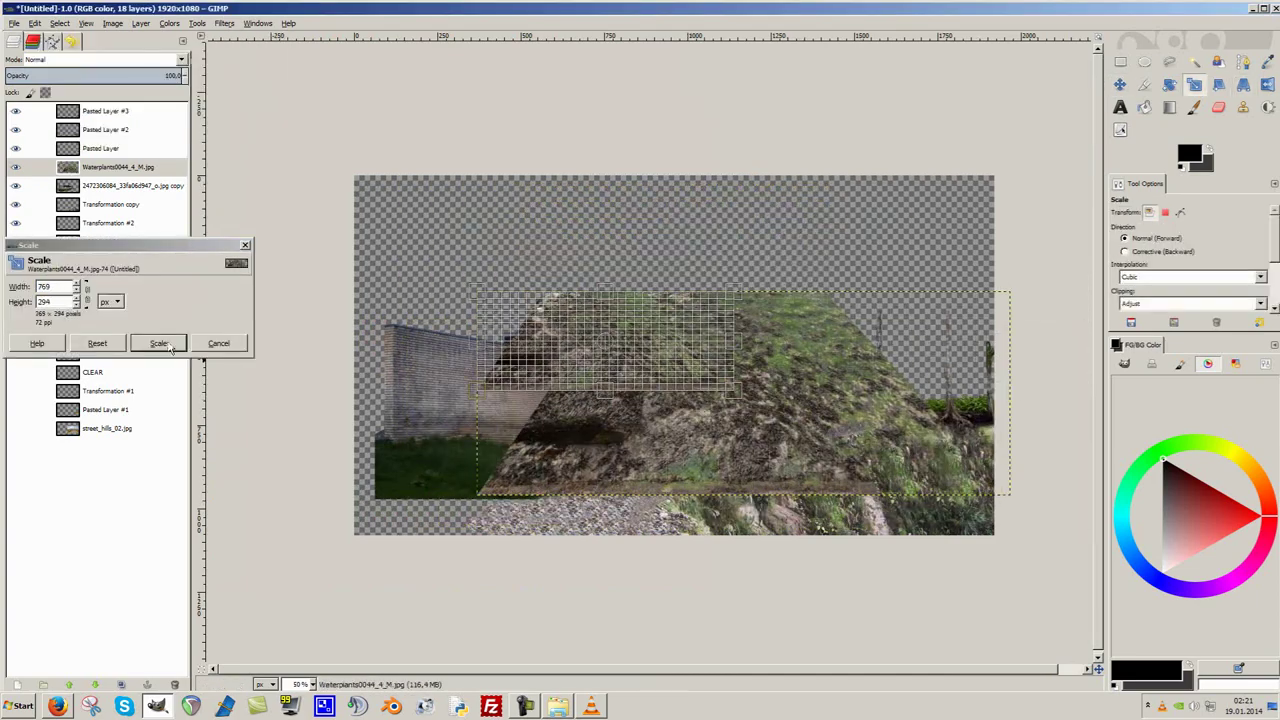
{"action": "left_click", "coordinate": [170, 347]}
Lower the ground texture in the layer stack and position it on the cliff top behind the trees.
{"action": "key", "text": "m"}
{"action": "left_click_drag", "start_coordinate": [110, 166], "coordinate": [110, 335]}
{"action": "left_click_drag", "start_coordinate": [899, 378], "coordinate": [913, 410]}
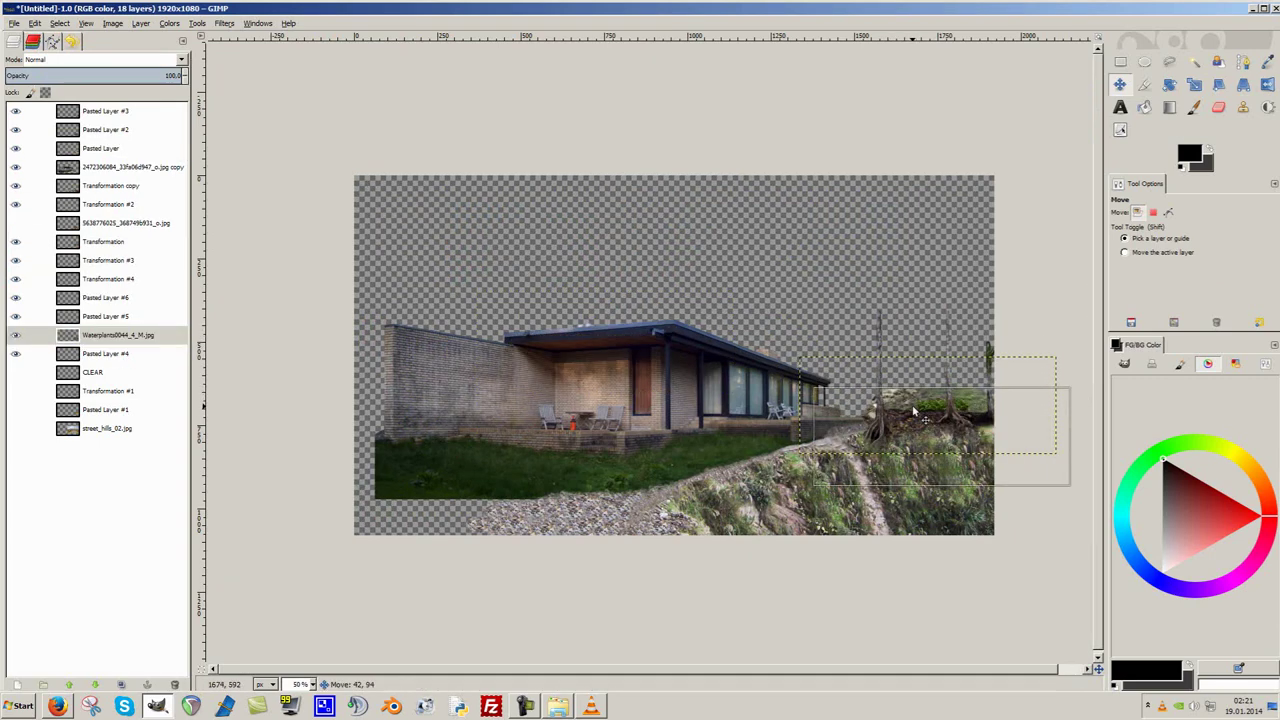
{"action": "scroll", "coordinate": [907, 397], "scroll_direction": "up", "scroll_amount": 1}
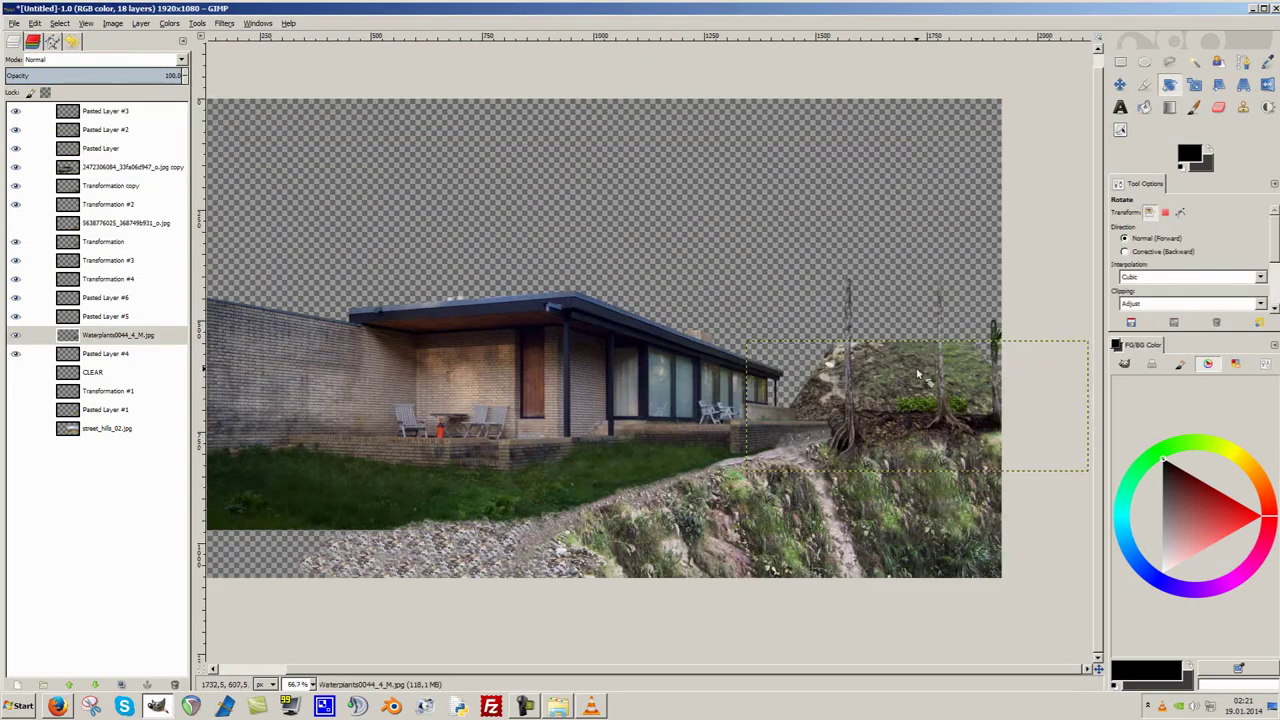
{"action": "scroll", "coordinate": [901, 385], "scroll_direction": "up", "scroll_amount": 1}
{"action": "left_click_drag", "start_coordinate": [719, 366], "coordinate": [760, 380]}
{"action": "scroll", "coordinate": [760, 380], "scroll_direction": "up", "scroll_amount": 1}
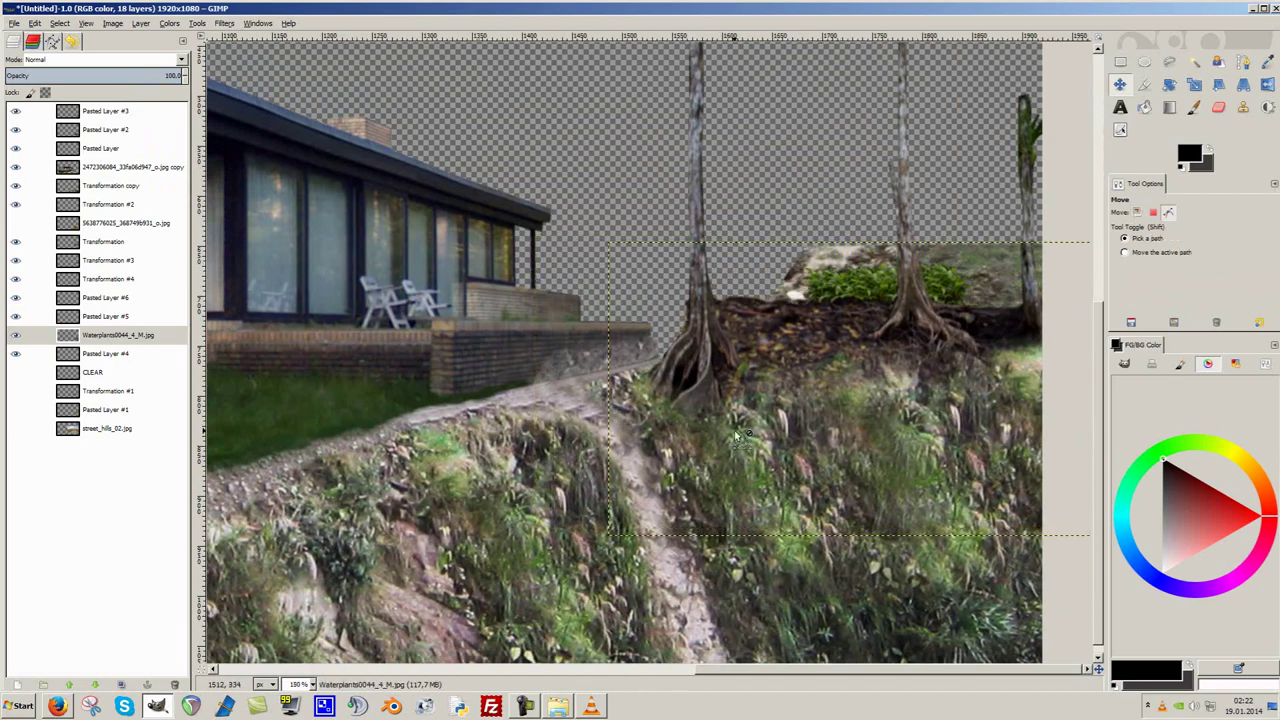
{"action": "scroll", "coordinate": [737, 435], "scroll_direction": "up", "scroll_amount": 1}
Select Pasted Layer #2 and clone texture over its edges near the tree roots.
{"action": "left_click", "coordinate": [777, 357]}
{"action": "key", "text": "c"}
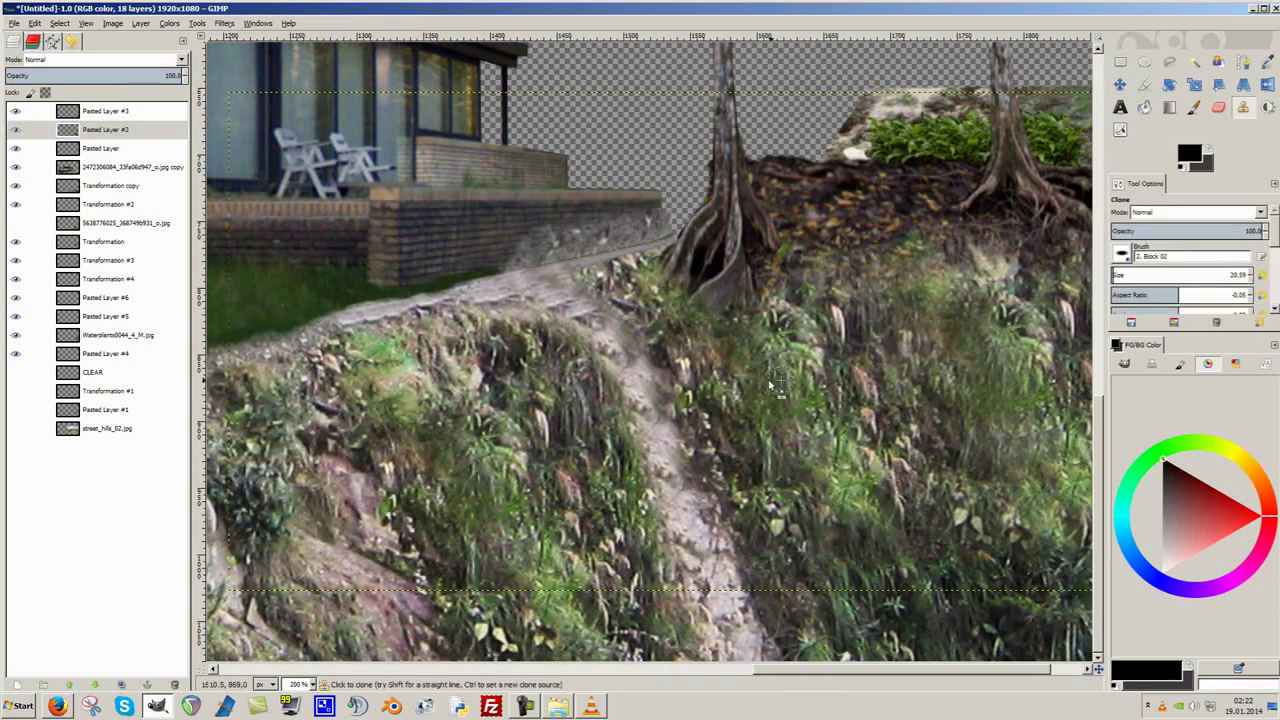
{"action": "scroll", "coordinate": [705, 407], "scroll_direction": "up", "scroll_amount": 1}
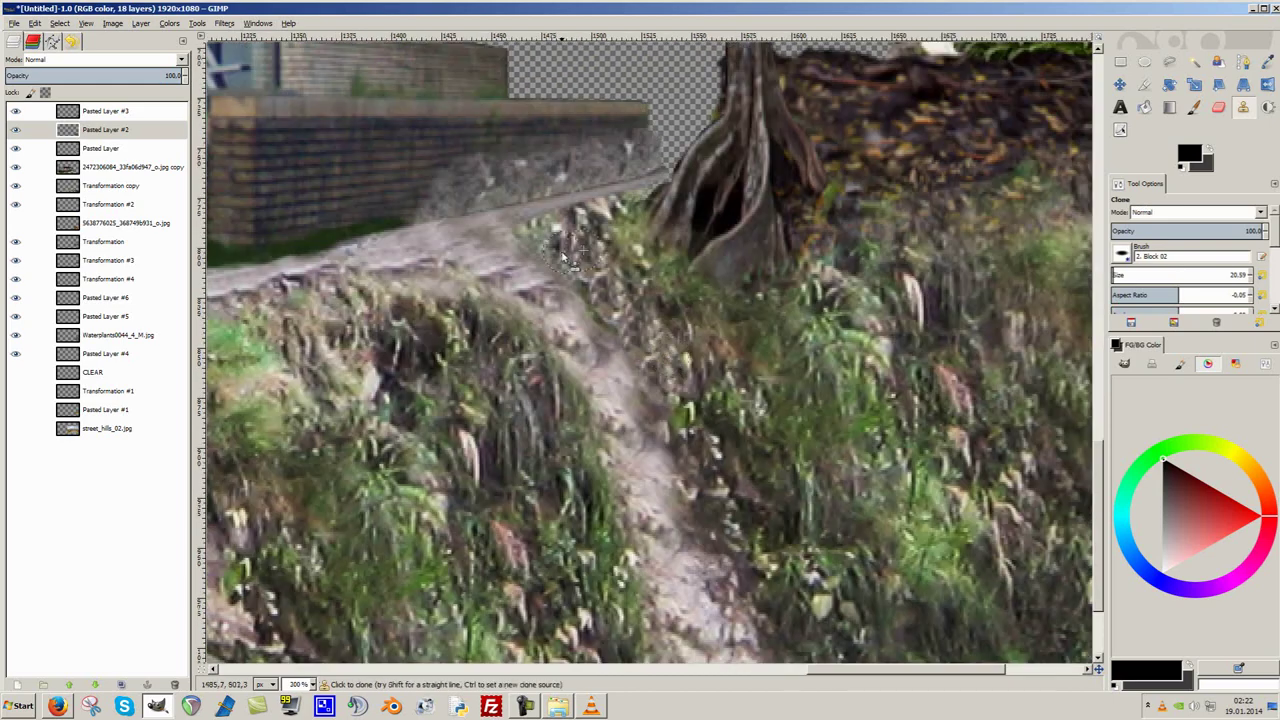
{"action": "scroll", "coordinate": [627, 341], "scroll_direction": "down", "scroll_amount": 3}
{"action": "scroll", "coordinate": [580, 333], "scroll_direction": "up", "scroll_amount": 1}
{"action": "scroll", "coordinate": [535, 325], "scroll_direction": "up", "scroll_amount": 2}
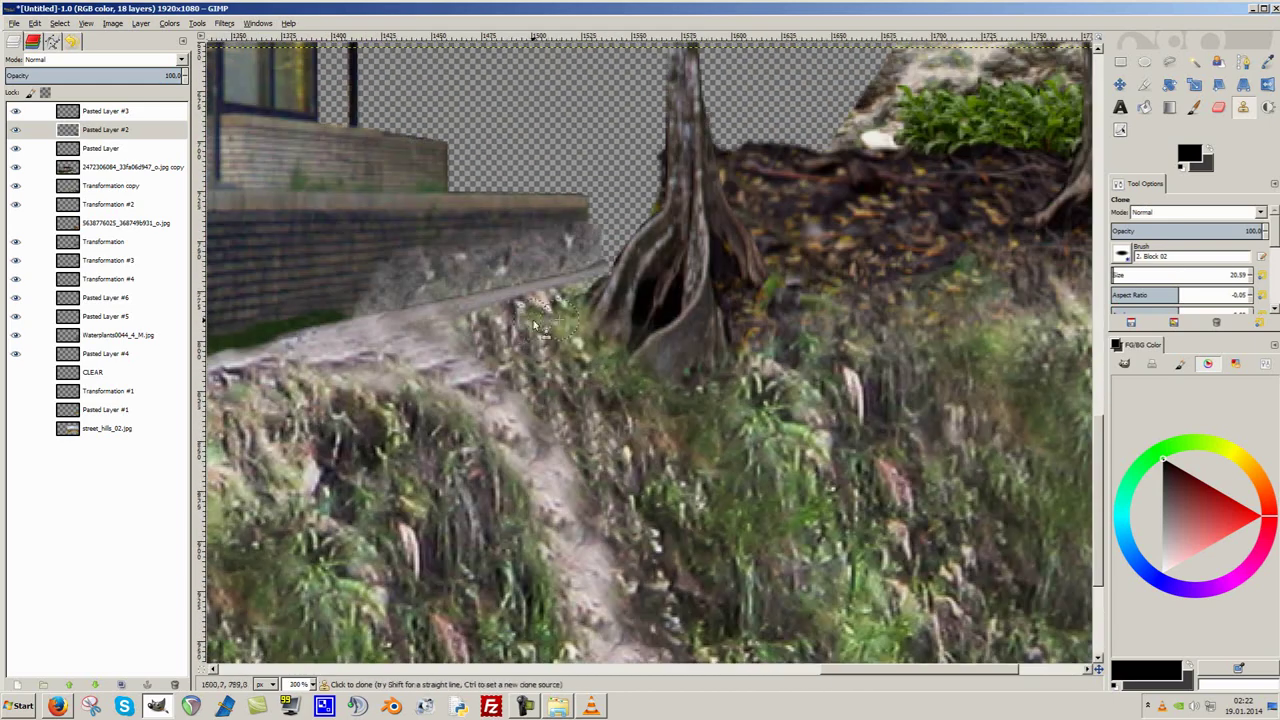
{"action": "scroll", "coordinate": [592, 290], "scroll_direction": "up", "scroll_amount": 1}
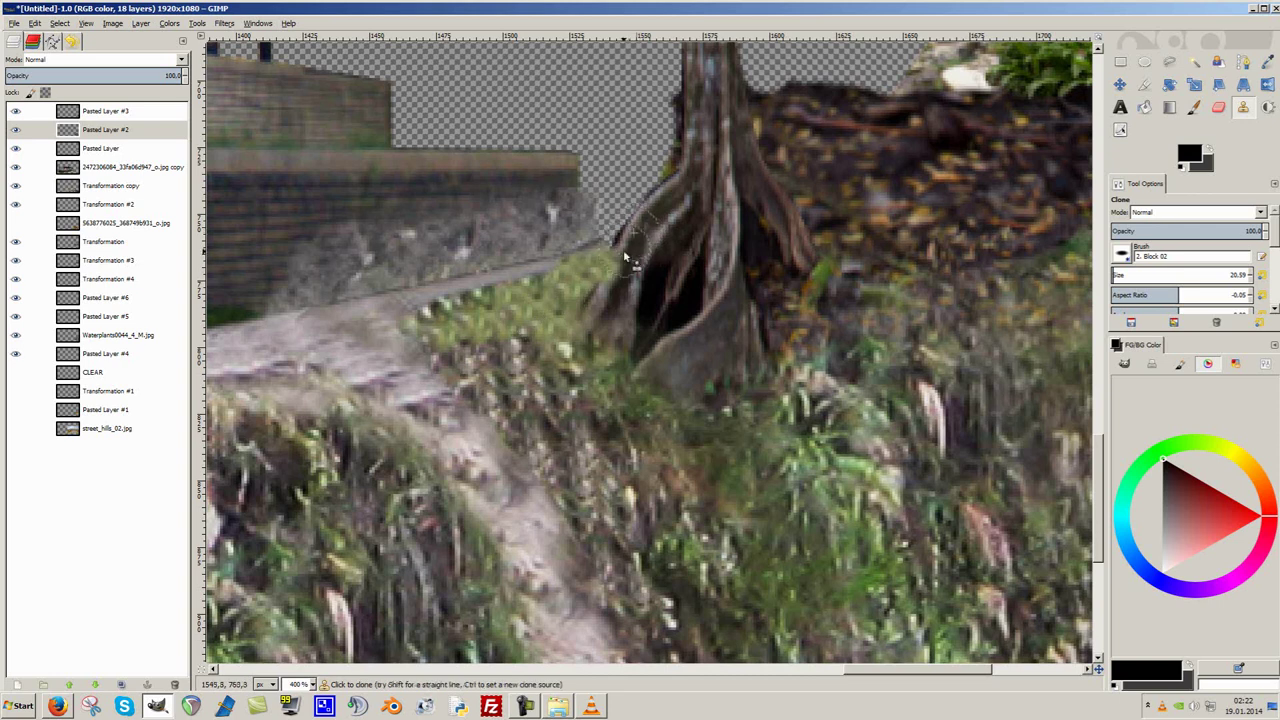
Erase stray edges of Pasted Layer #2 around the bushes.
{"action": "key", "text": "Page_Up"}
{"action": "key", "text": "Page_Up"}
{"action": "key", "text": "Page_Up"}
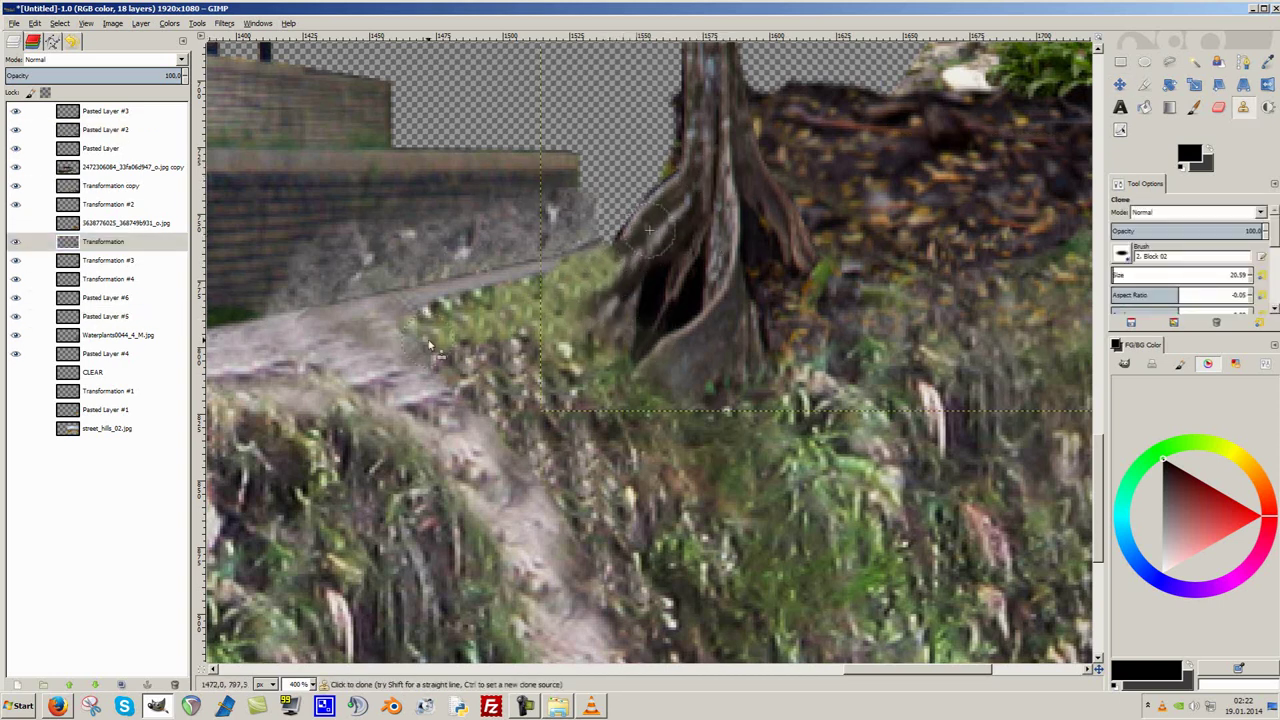
{"action": "key", "text": "m"}
{"action": "left_click", "coordinate": [612, 405]}
{"action": "key", "text": "shift+e"}
{"action": "scroll", "coordinate": [615, 285], "scroll_direction": "down", "scroll_amount": 1}
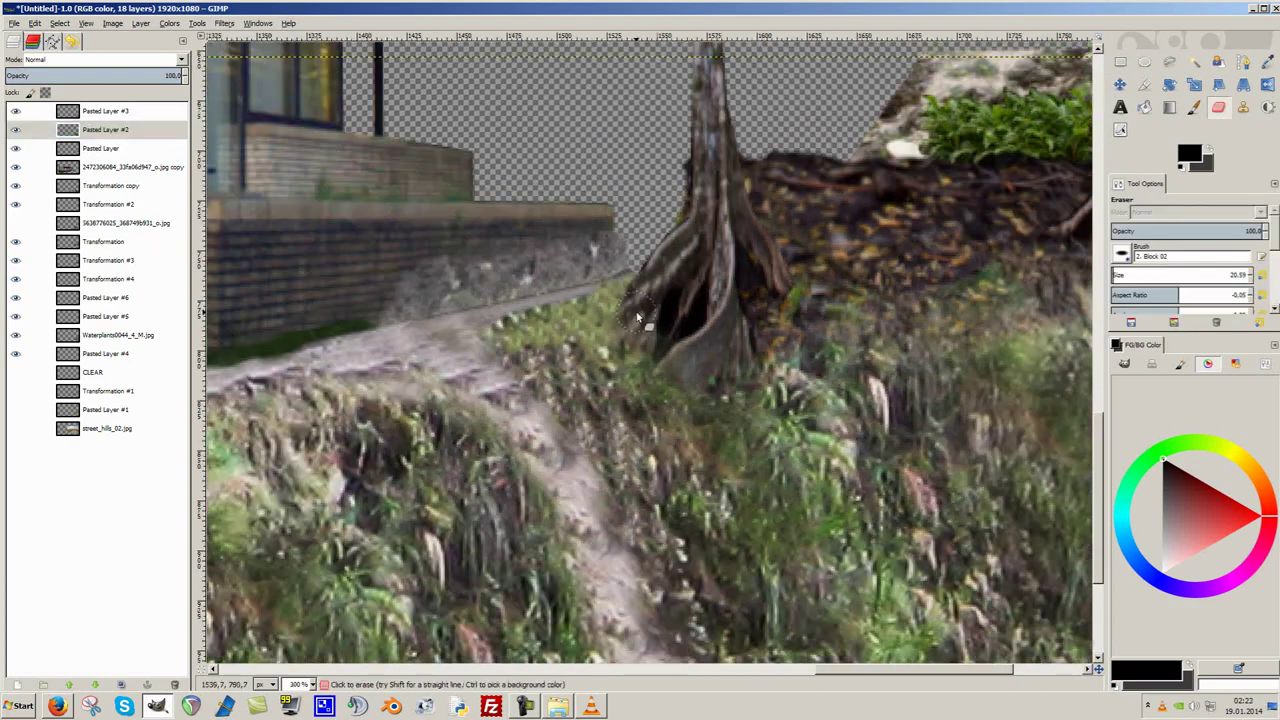
{"action": "scroll", "coordinate": [540, 280], "scroll_direction": "down", "scroll_amount": 1}
{"action": "scroll", "coordinate": [470, 272], "scroll_direction": "down", "scroll_amount": 1}
Erase stray edges on the Transformation #3 layer where it meets the bushes.
{"action": "key", "text": "m"}
{"action": "left_click", "coordinate": [460, 270]}
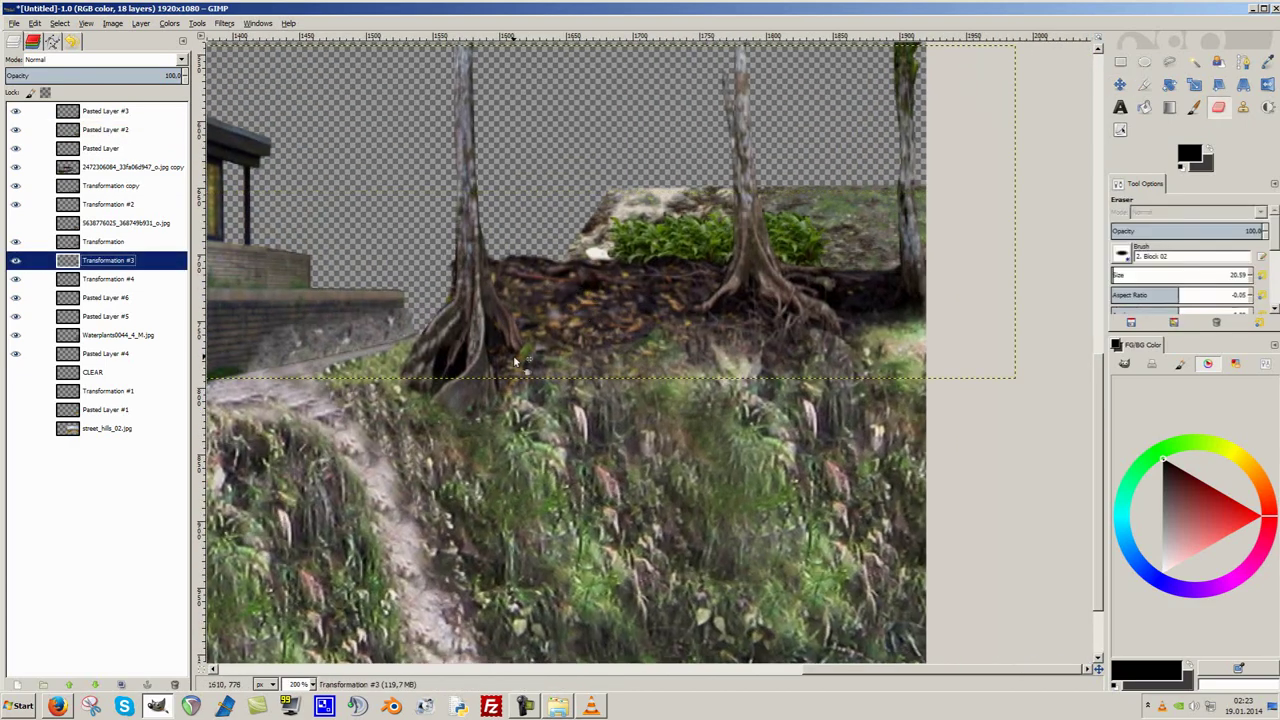
{"action": "key", "text": "shift+e"}
{"action": "scroll", "coordinate": [489, 222], "scroll_direction": "up", "scroll_amount": 2}
{"action": "scroll", "coordinate": [588, 208], "scroll_direction": "down", "scroll_amount": 4}
{"action": "scroll", "coordinate": [600, 330], "scroll_direction": "up", "scroll_amount": 3}
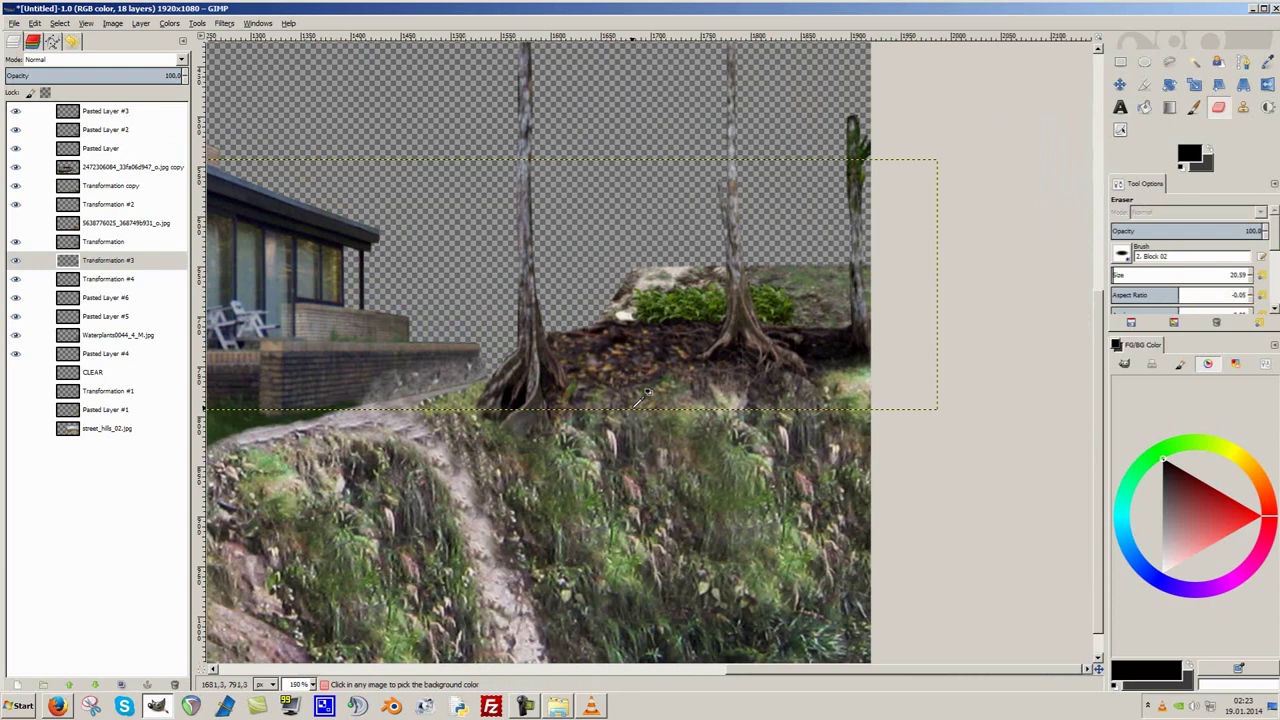
{"action": "scroll", "coordinate": [605, 386], "scroll_direction": "up", "scroll_amount": 1}
{"action": "scroll", "coordinate": [498, 318], "scroll_direction": "down", "scroll_amount": 4}
{"action": "scroll", "coordinate": [742, 312], "scroll_direction": "up", "scroll_amount": 3}
Reorder Pasted Layer #6 and push the Waterplants layer further down the stack.
{"action": "key", "text": "m"}
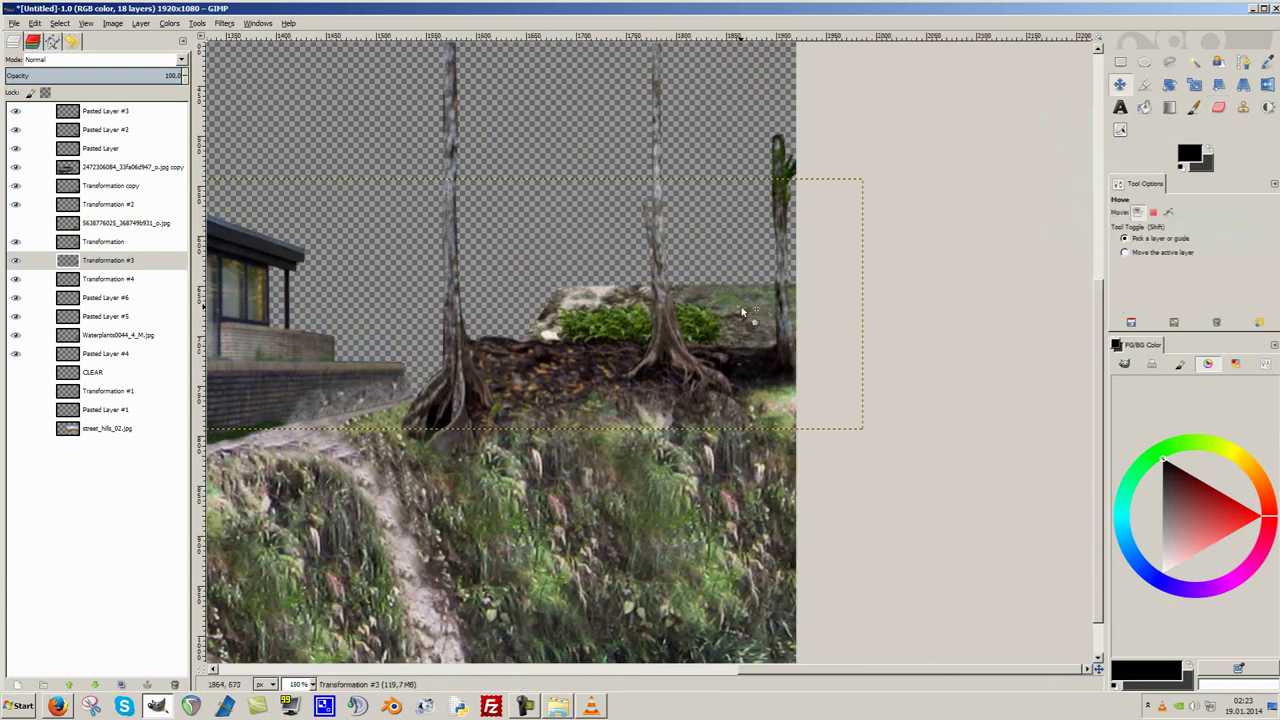
{"action": "left_click_drag", "start_coordinate": [88, 303], "coordinate": [77, 320]}
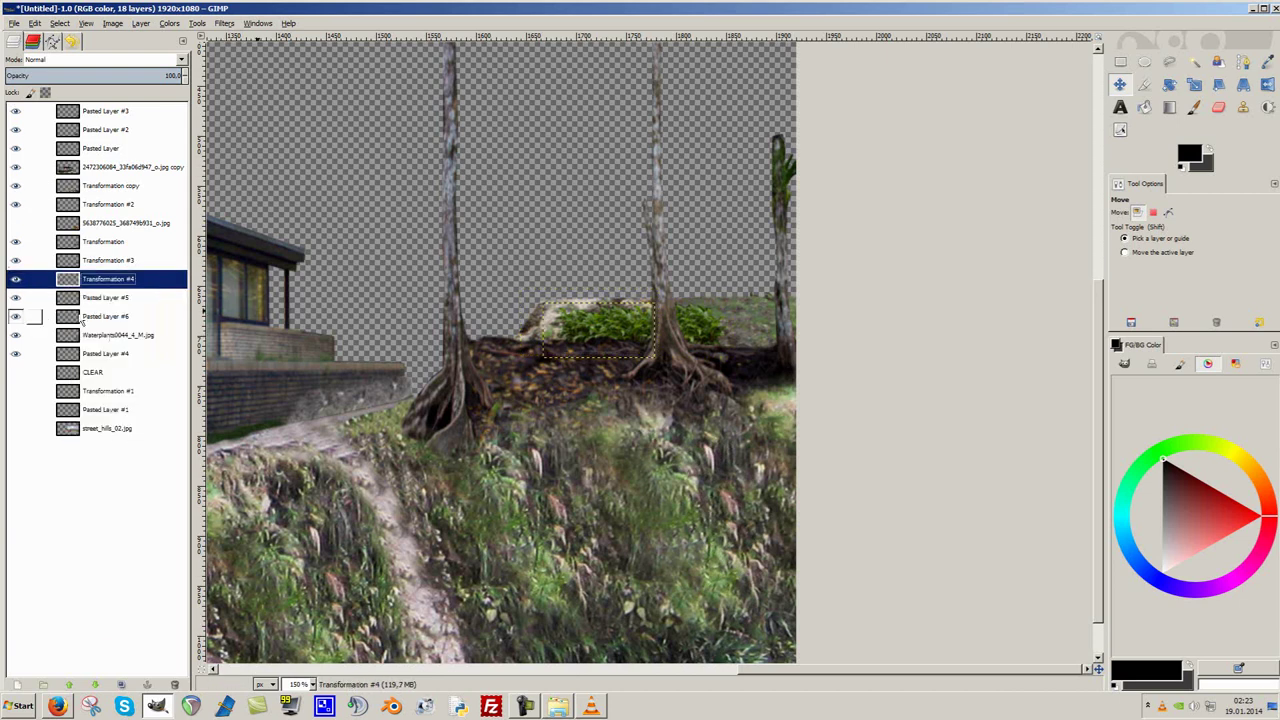
{"action": "left_click_drag", "start_coordinate": [78, 342], "coordinate": [78, 345]}
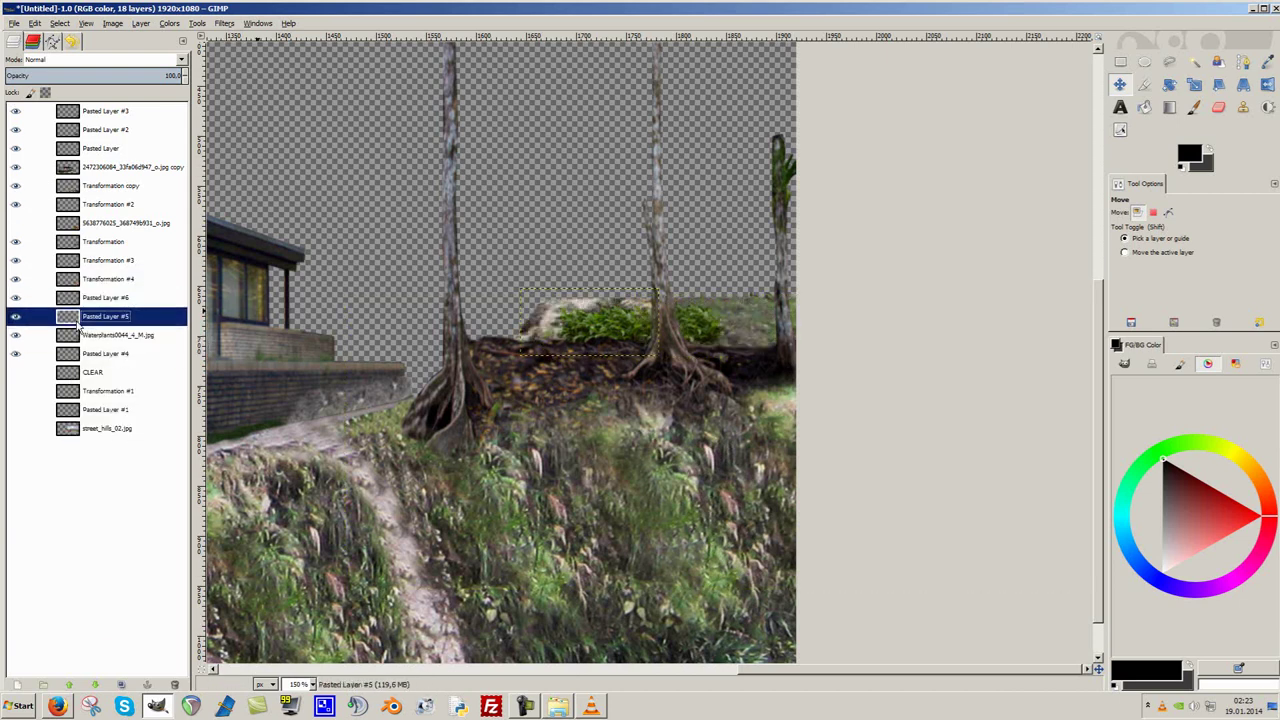
{"action": "double_click", "coordinate": [67, 297]}
{"action": "key", "text": "Escape"}
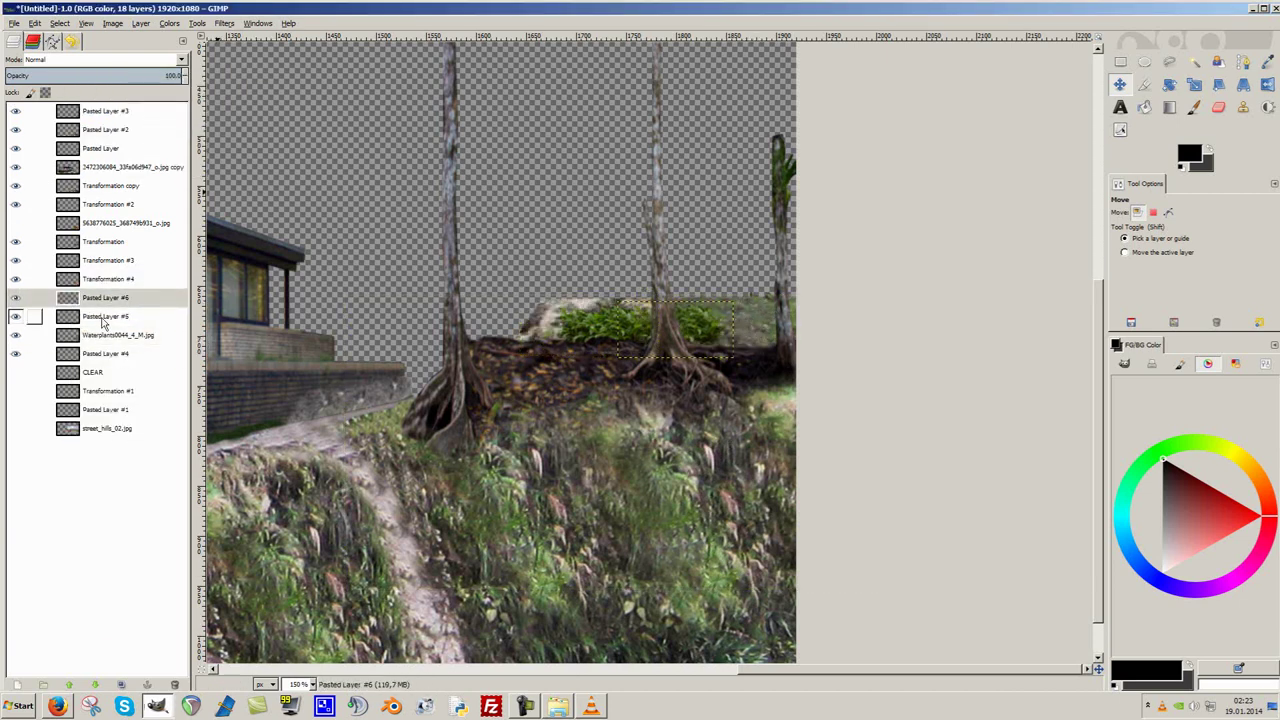
{"action": "scroll", "coordinate": [435, 333], "scroll_direction": "up", "scroll_amount": 2}
Erase more of Transformation #3's edges around the tree bases.
{"action": "left_click", "coordinate": [435, 333]}
{"action": "key", "text": "shift+e"}
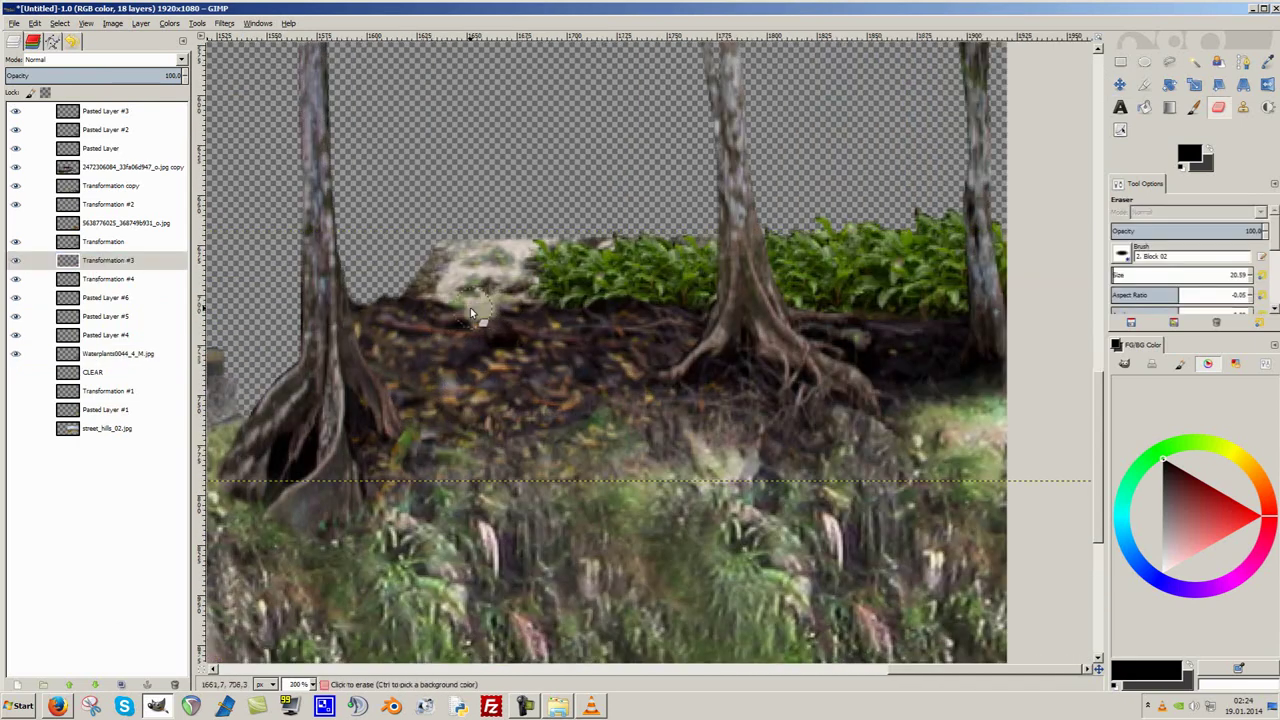
{"action": "scroll", "coordinate": [594, 322], "scroll_direction": "up", "scroll_amount": 1}
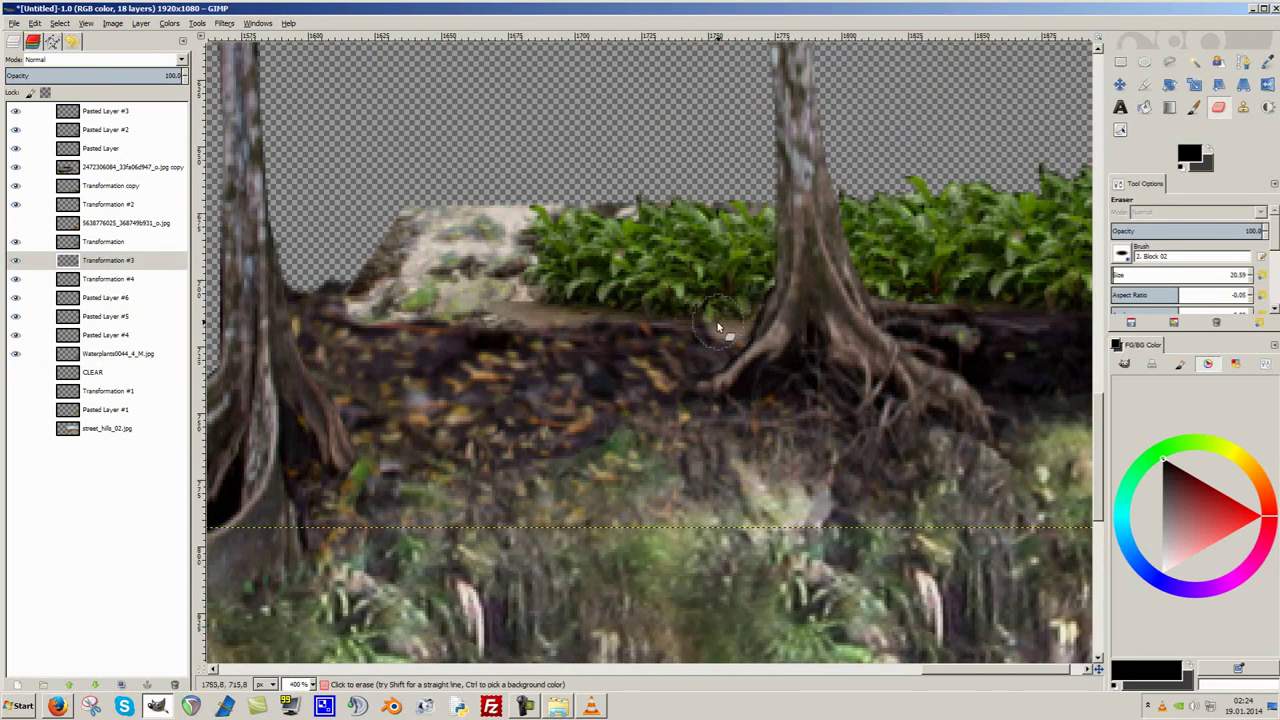
{"action": "scroll", "coordinate": [690, 346], "scroll_direction": "down", "scroll_amount": 1}
{"action": "scroll", "coordinate": [771, 460], "scroll_direction": "right", "scroll_amount": 3}
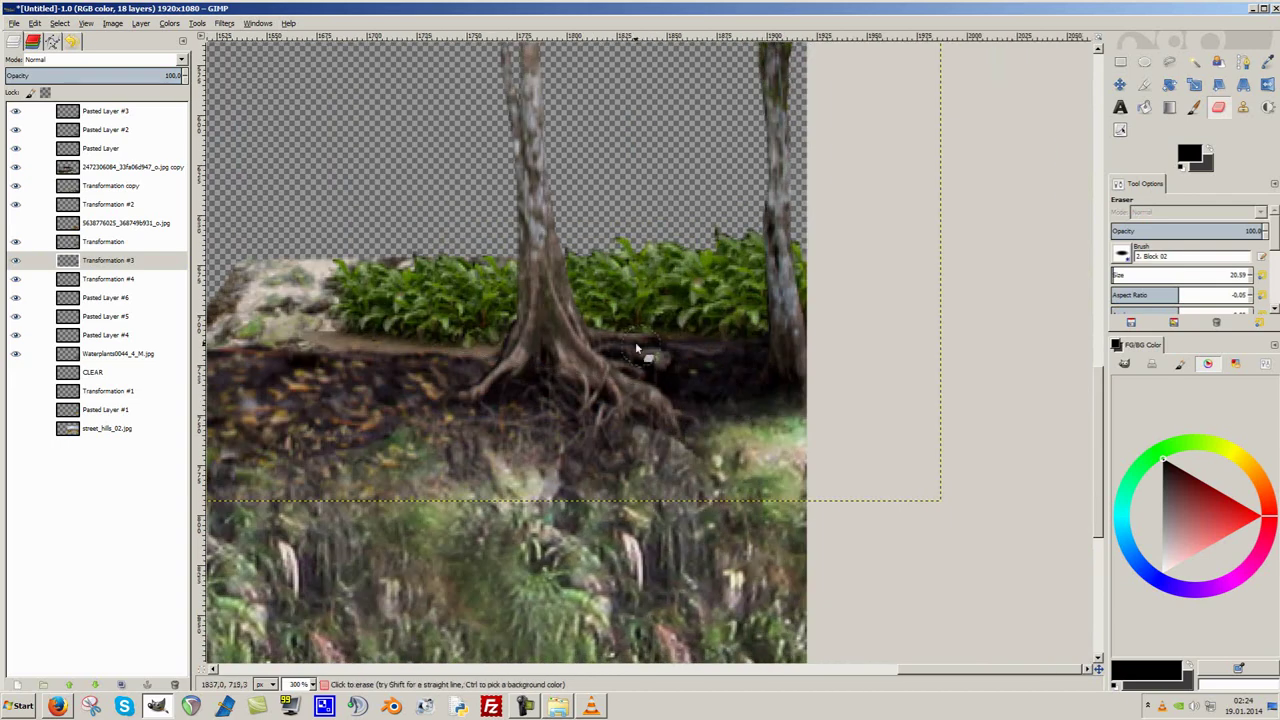
{"action": "scroll", "coordinate": [743, 362], "scroll_direction": "up", "scroll_amount": 1}
{"action": "scroll", "coordinate": [770, 330], "scroll_direction": "down", "scroll_amount": 1}
{"action": "scroll", "coordinate": [757, 394], "scroll_direction": "up", "scroll_amount": 1}
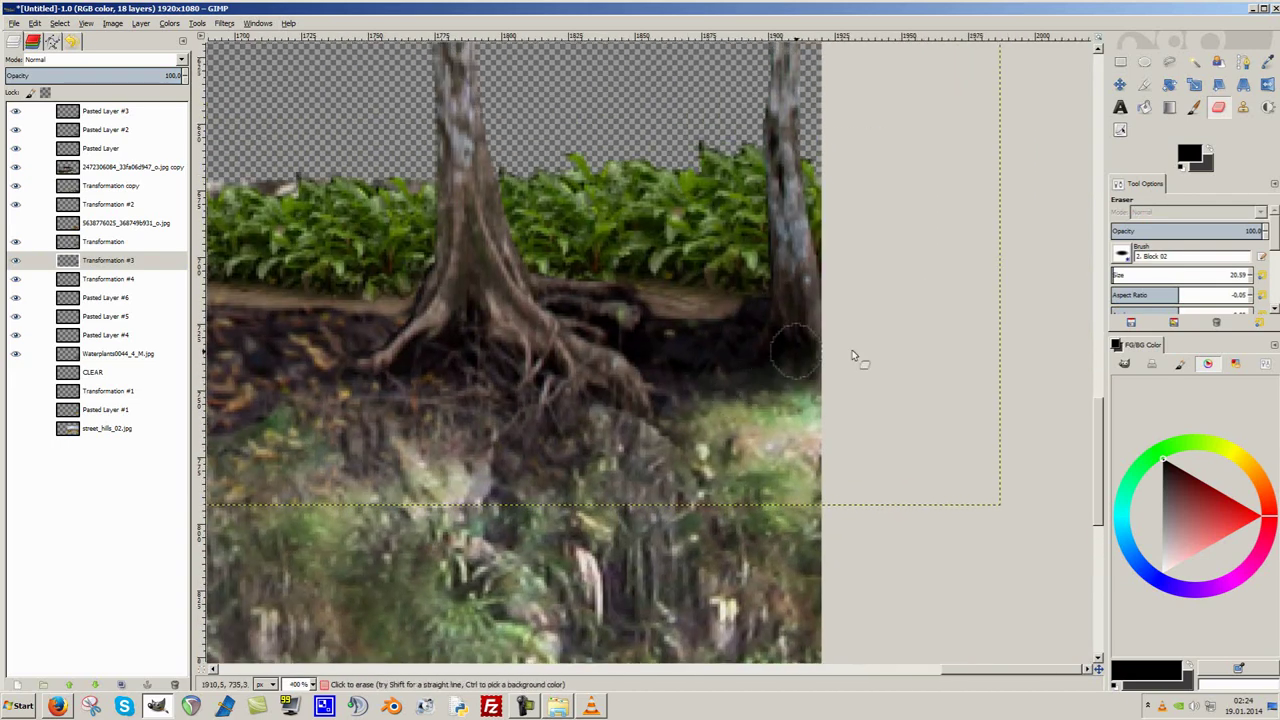
Erase edges on the Transformation and Transformation copy layers to blend the cliff.
{"action": "key", "text": "Page_Up"}
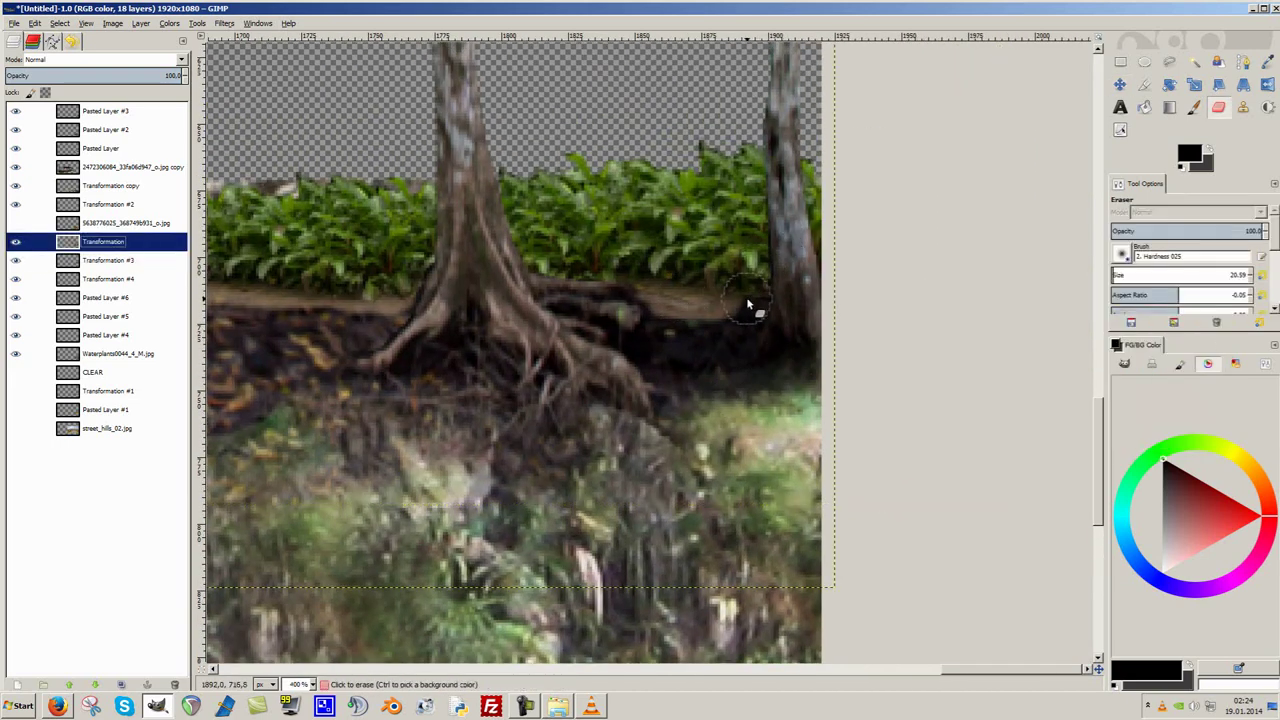
{"action": "scroll", "coordinate": [722, 307], "scroll_direction": "down", "scroll_amount": 1}
{"action": "key", "text": "m"}
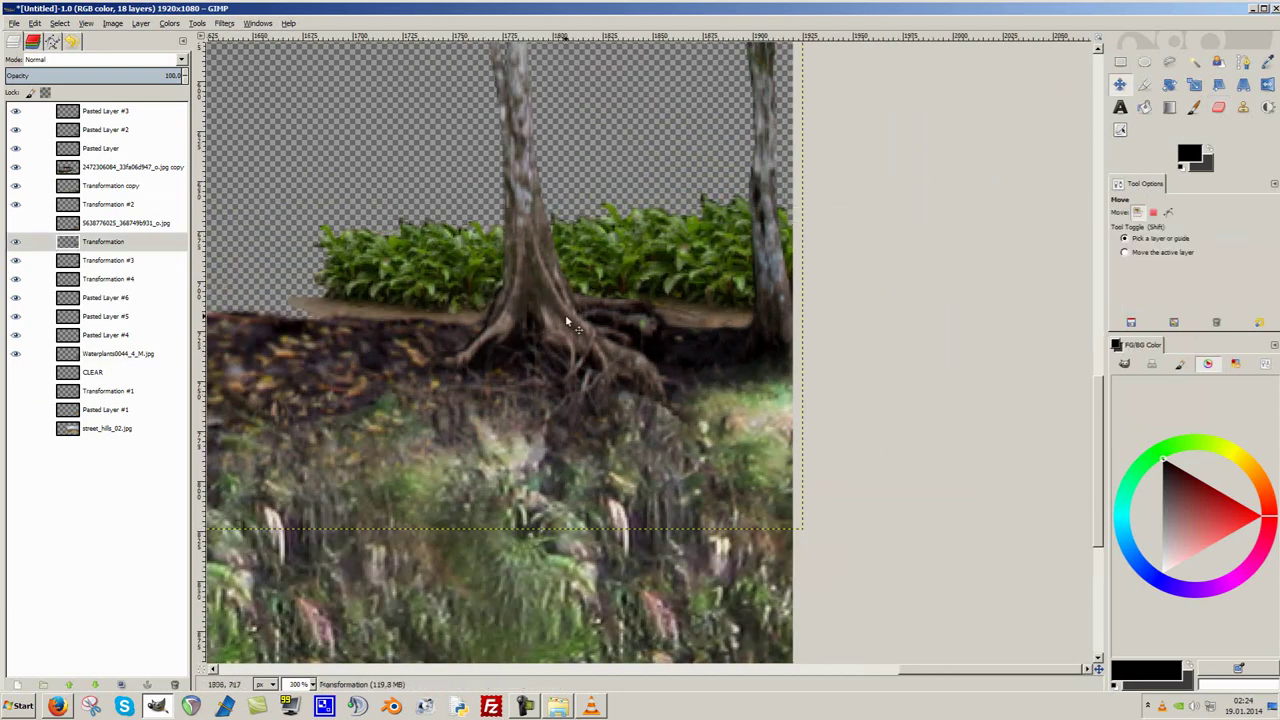
{"action": "key", "text": "shift+e"}
{"action": "scroll", "coordinate": [735, 325], "scroll_direction": "up", "scroll_amount": 1}
{"action": "scroll", "coordinate": [745, 323], "scroll_direction": "down", "scroll_amount": 2}
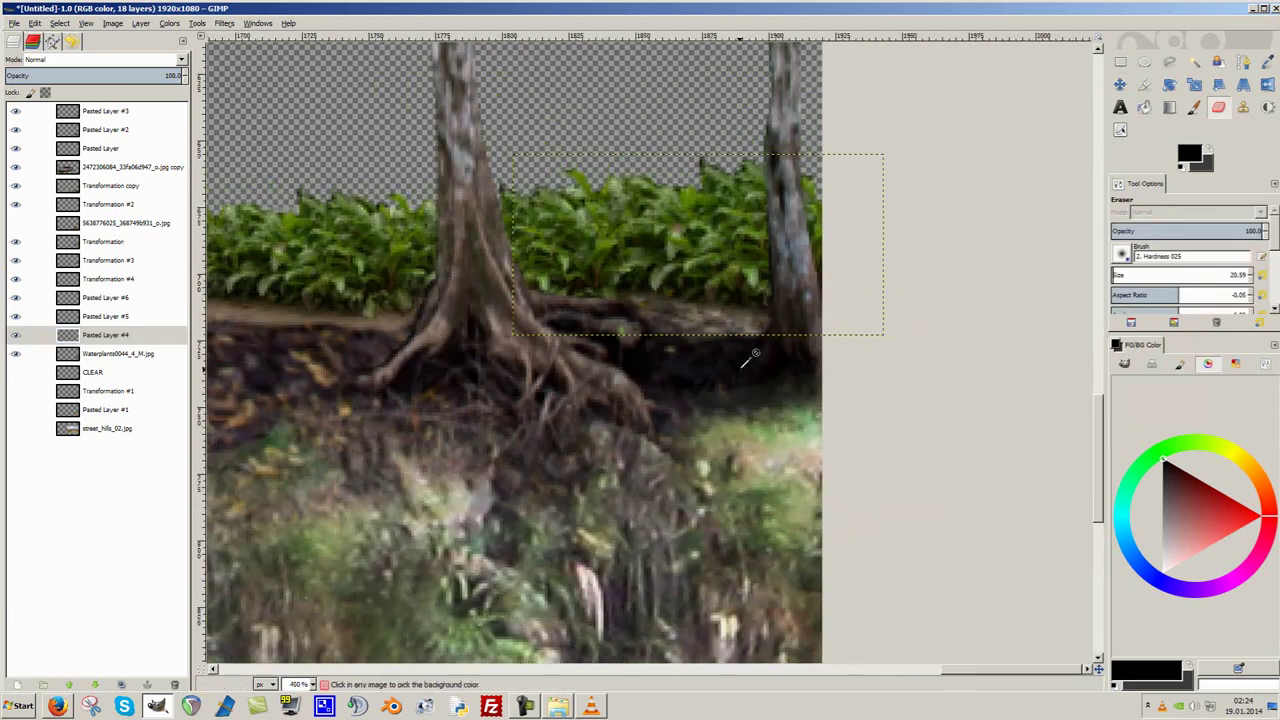
{"action": "left_click", "coordinate": [110, 185]}
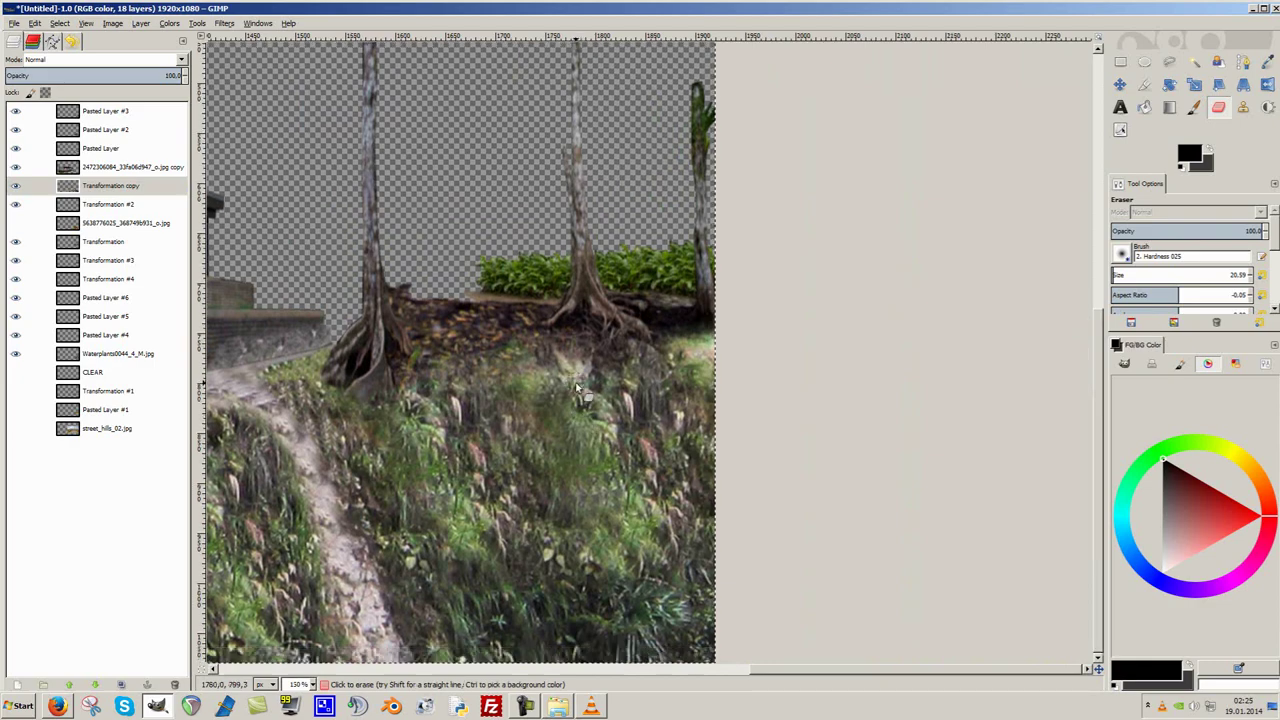
{"action": "scroll", "coordinate": [716, 367], "scroll_direction": "down", "scroll_amount": 2}
{"action": "scroll", "coordinate": [716, 367], "scroll_direction": "down", "scroll_amount": 1}
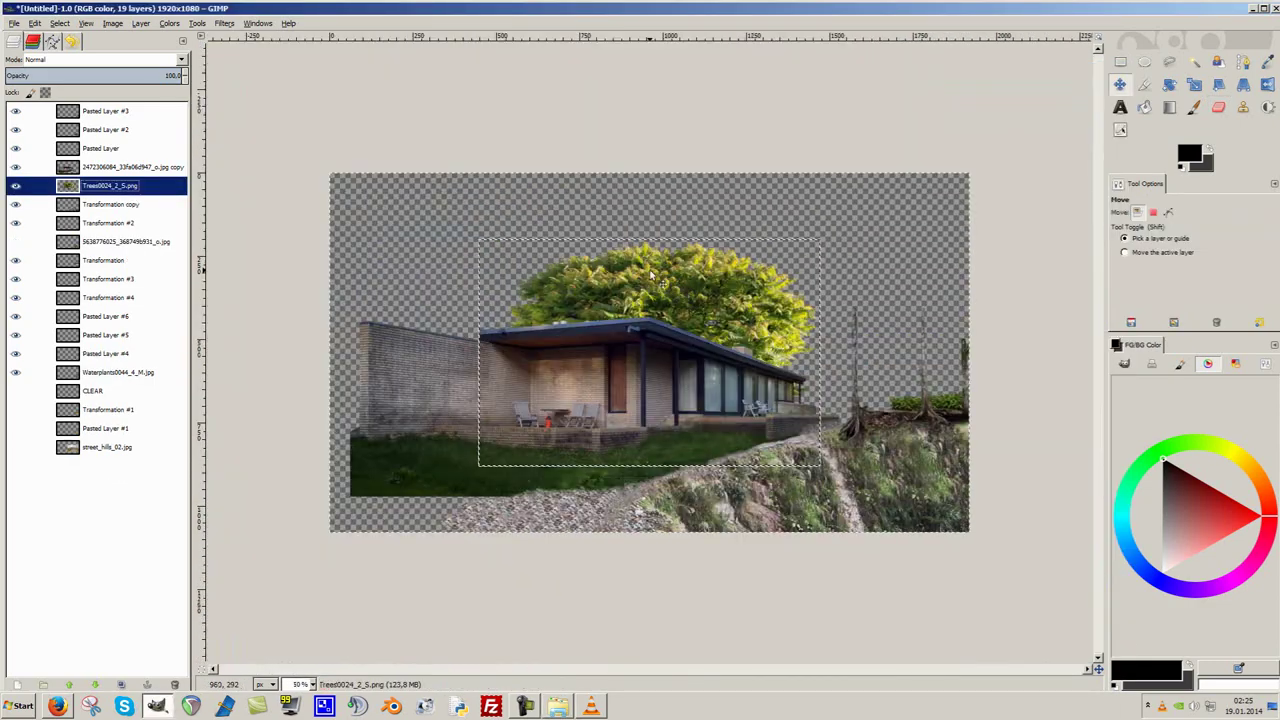
Position the leafy tree over the house, scale it down, and move it beside the house.
{"action": "left_click_drag", "start_coordinate": [650, 275], "coordinate": [876, 275]}
{"action": "scroll", "coordinate": [876, 275], "scroll_direction": "up", "scroll_amount": 1}
{"action": "mouse_move", "coordinate": [970, 466]}
{"action": "left_mouse_down"}
{"action": "mouse_move", "coordinate": [790, 440]}
{"action": "mouse_move", "coordinate": [833, 425]}
{"action": "mouse_move", "coordinate": [724, 292]}
{"action": "left_mouse_up"}
{"action": "key", "text": "shift+s"}
{"action": "key", "text": "Return"}
{"action": "key", "text": "m"}
{"action": "left_click_drag", "start_coordinate": [583, 203], "coordinate": [754, 274]}
Dismiss the permission error, rescale the tree to about 474×318 px and lower it toward the cliff.
{"action": "scroll", "coordinate": [781, 352], "scroll_direction": "up", "scroll_amount": 2}
{"action": "key", "text": "shift+e"}
{"action": "scroll", "coordinate": [757, 365], "scroll_direction": "up", "scroll_amount": 2}
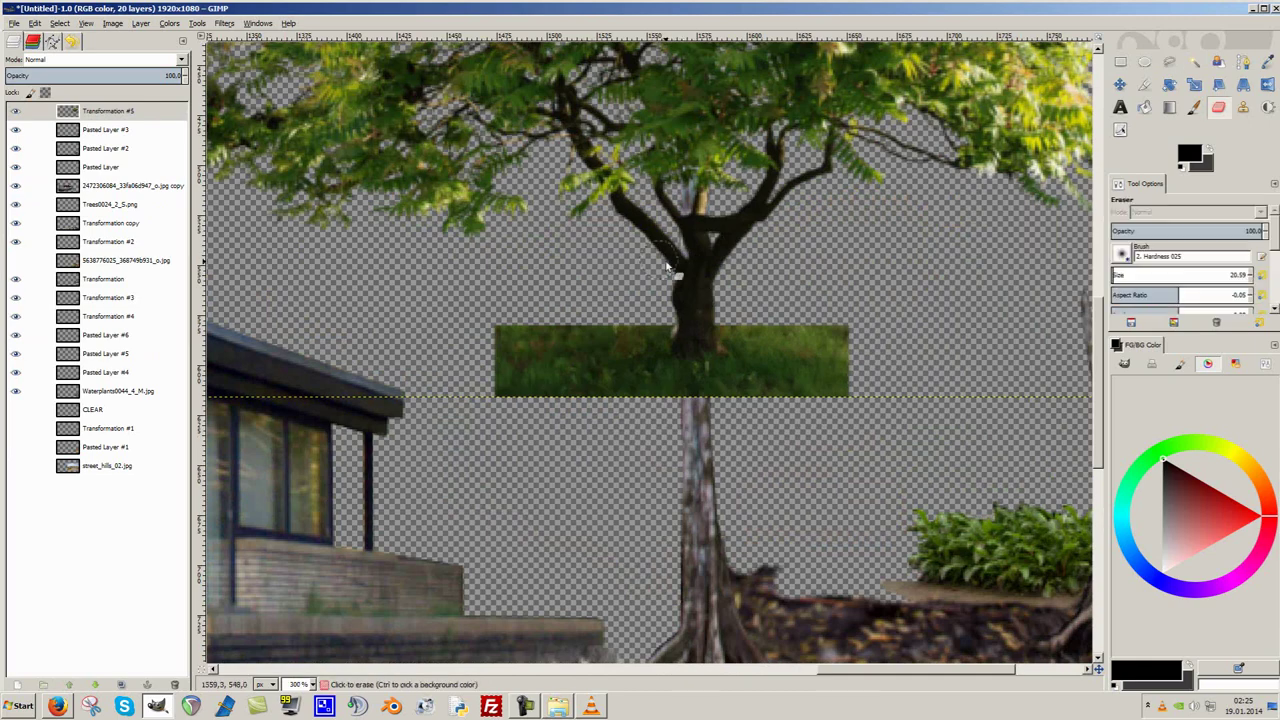
{"action": "scroll", "coordinate": [479, 299], "scroll_direction": "down", "scroll_amount": 2}
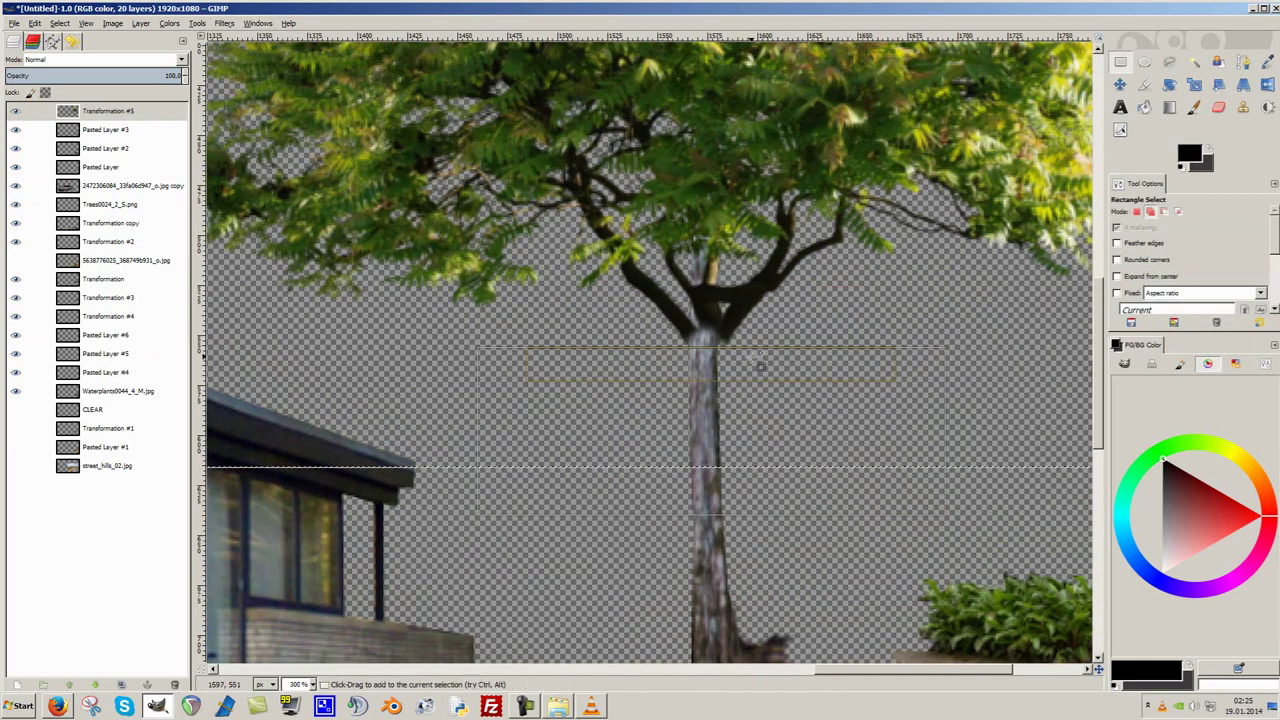
{"action": "key", "text": "Return"}
{"action": "key", "text": "shift+s"}
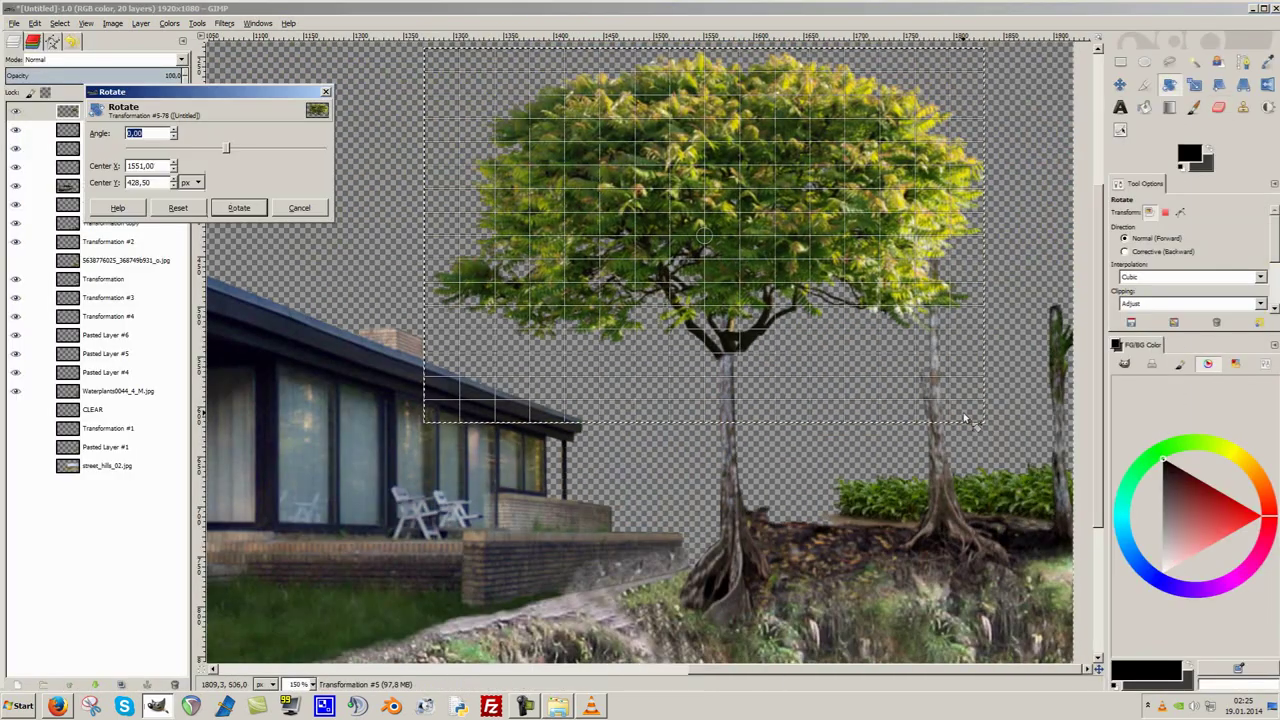
{"action": "left_click_drag", "start_coordinate": [963, 412], "coordinate": [858, 373]}
{"action": "key", "text": "Return"}
{"action": "key", "text": "m"}
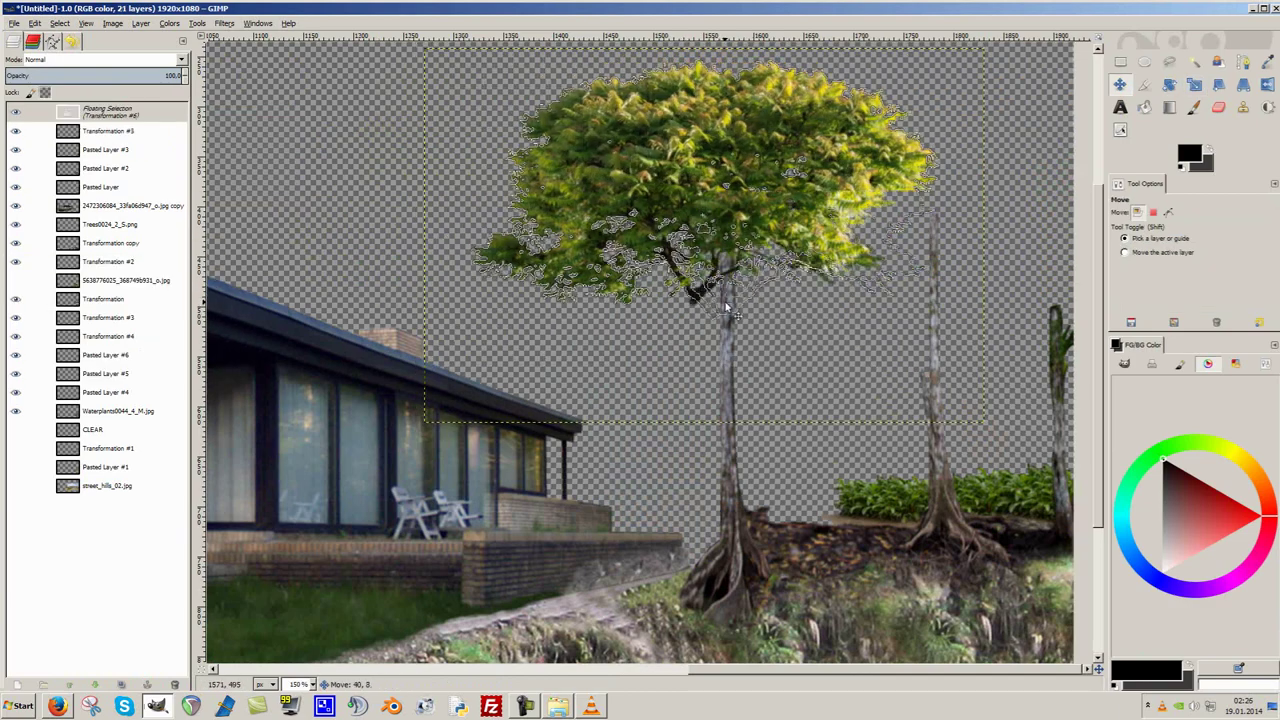
{"action": "left_click_drag", "start_coordinate": [770, 365], "coordinate": [770, 412]}
Make the floating tree its own layer, narrow it, and nudge it up and right.
{"action": "scroll", "coordinate": [767, 408], "scroll_direction": "up", "scroll_amount": 2}
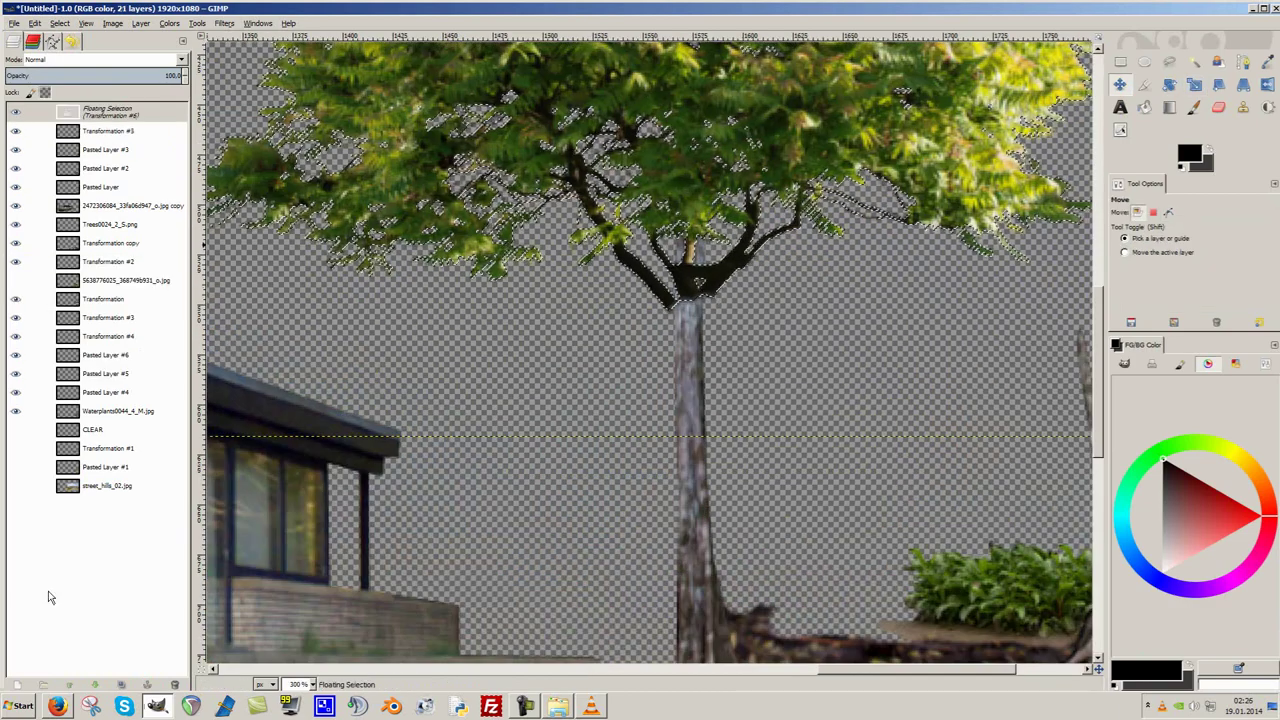
{"action": "left_click", "coordinate": [17, 684]}
{"action": "scroll", "coordinate": [740, 318], "scroll_direction": "up", "scroll_amount": 1}
{"action": "scroll", "coordinate": [740, 318], "scroll_direction": "down", "scroll_amount": 3}
{"action": "key", "text": "shift+s"}
{"action": "left_click_drag", "start_coordinate": [740, 318], "coordinate": [866, 262]}
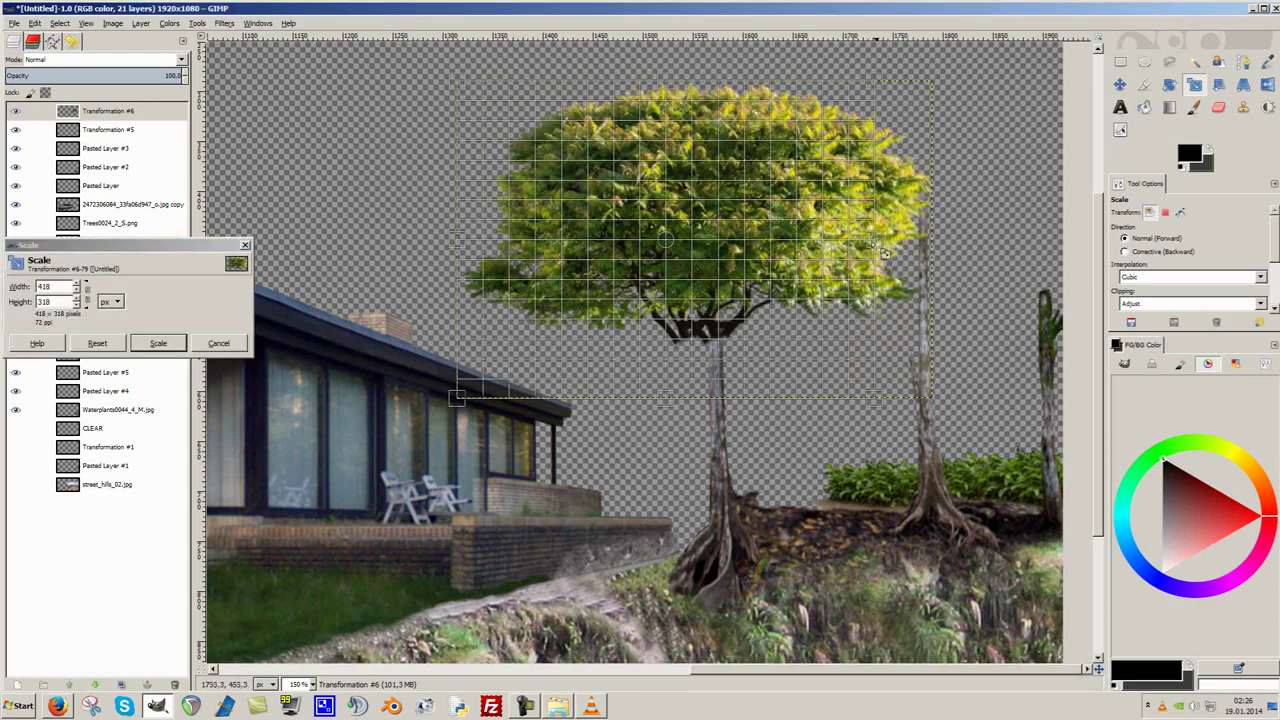
{"action": "left_click", "coordinate": [158, 343]}
{"action": "key", "text": "m"}
{"action": "left_click_drag", "start_coordinate": [657, 289], "coordinate": [712, 270]}
{"action": "scroll", "coordinate": [727, 389], "scroll_direction": "up", "scroll_amount": 2}
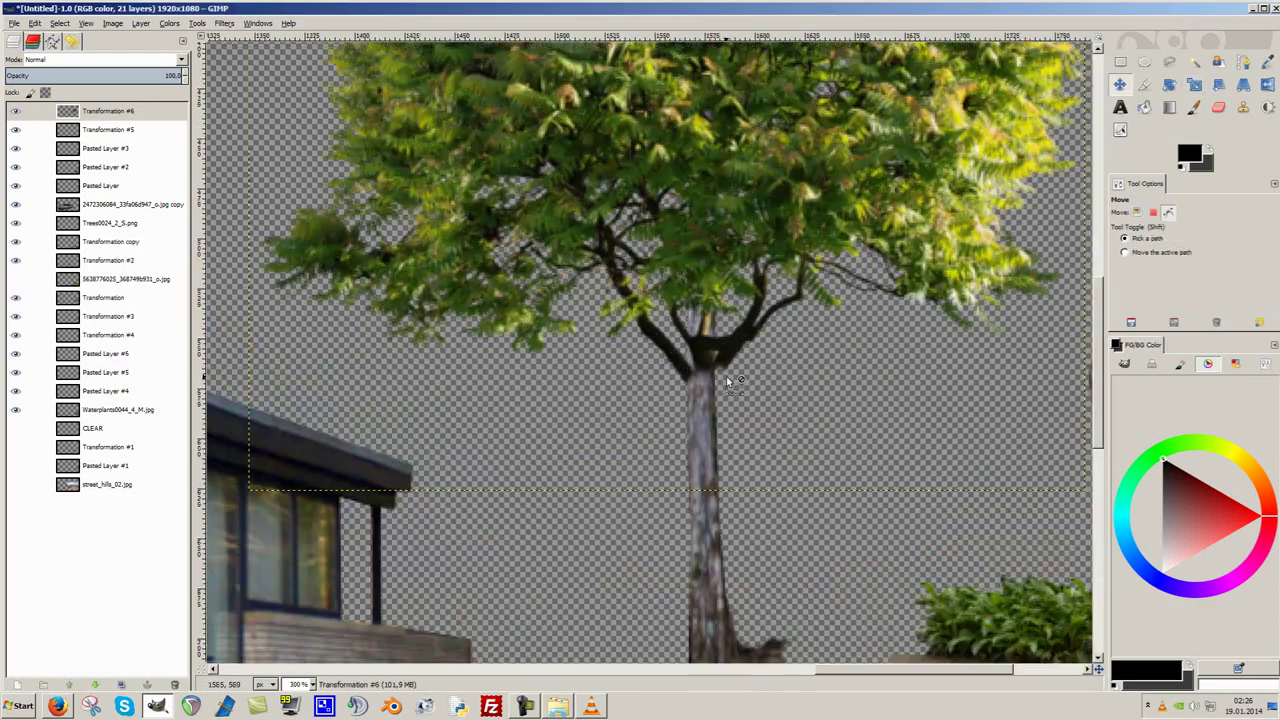
{"action": "scroll", "coordinate": [727, 381], "scroll_direction": "down", "scroll_amount": 1}
Warp the tree with Perspective, pulling its lower corners inward to skew the trunk.
{"action": "key", "text": "shift+p"}
{"action": "left_click", "coordinate": [799, 438]}
{"action": "left_click_drag", "start_coordinate": [935, 432], "coordinate": [921, 437]}
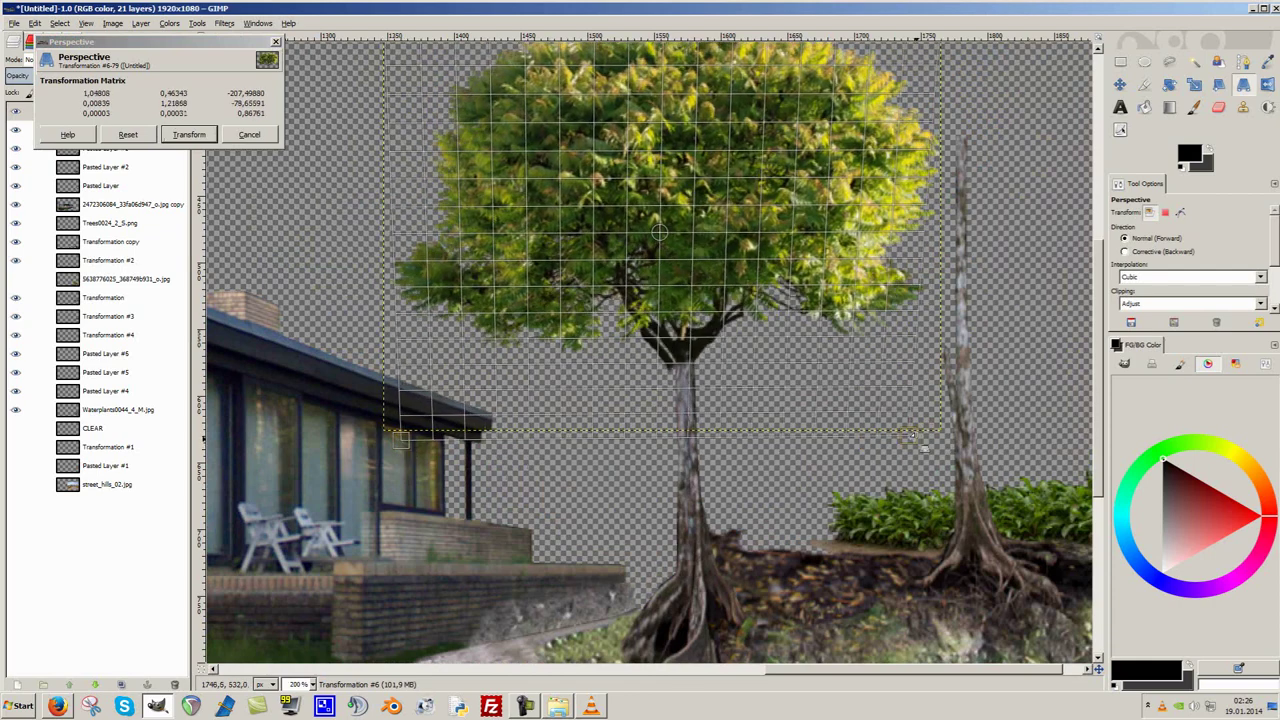
{"action": "left_click_drag", "start_coordinate": [400, 440], "coordinate": [411, 460]}
{"action": "left_click_drag", "start_coordinate": [918, 440], "coordinate": [883, 444]}
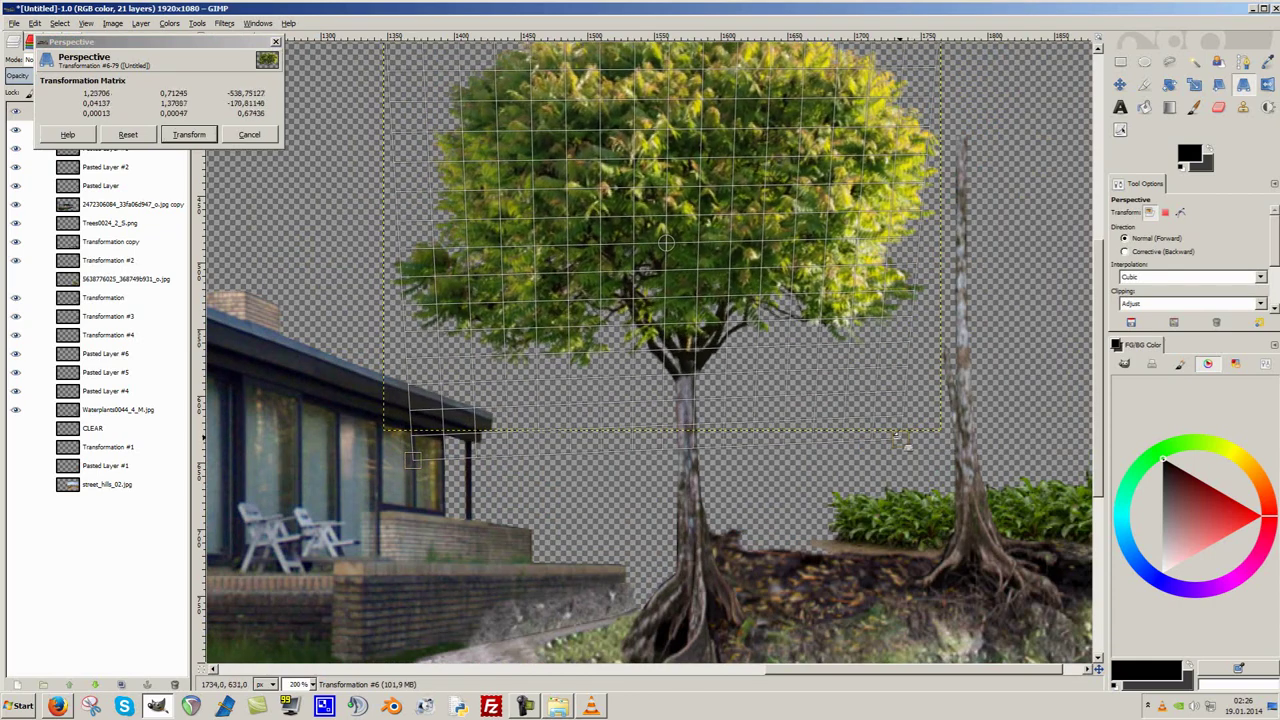
{"action": "left_click_drag", "start_coordinate": [412, 459], "coordinate": [455, 440]}
{"action": "key", "text": "Return"}
{"action": "key", "text": "minus"}
{"action": "key", "text": "minus"}
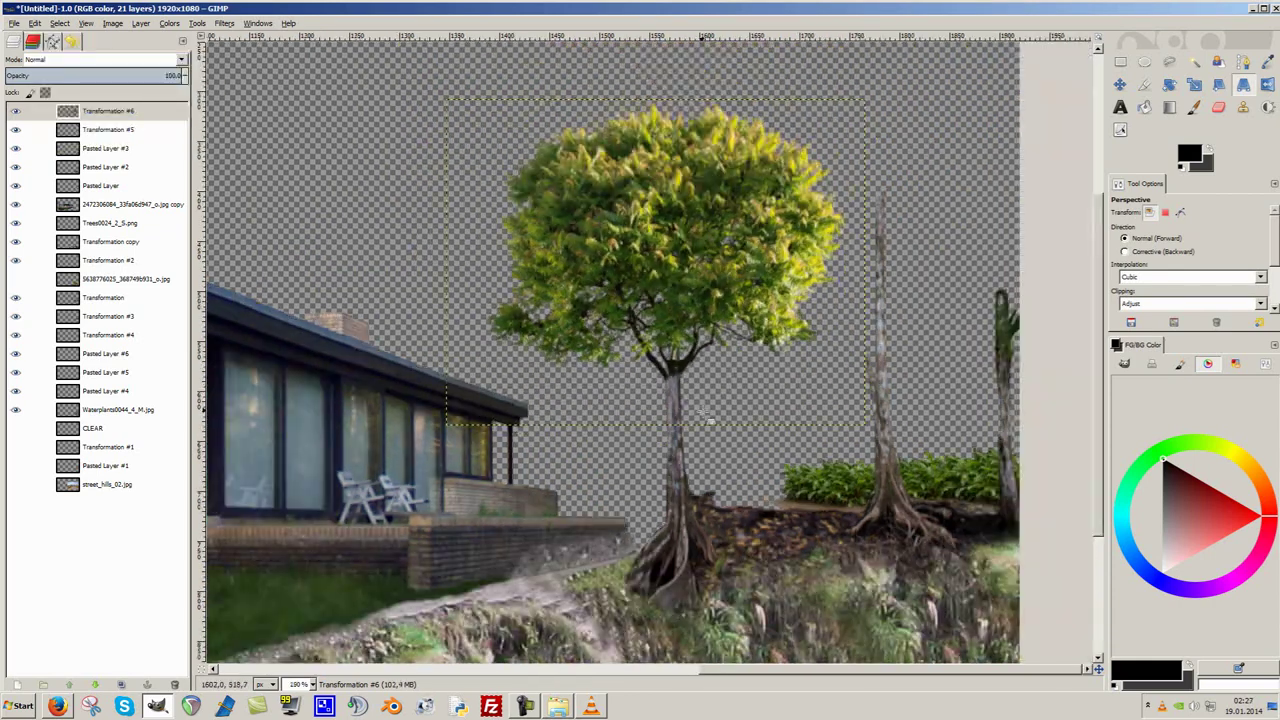
{"action": "key", "text": "minus"}
Duplicate the tree layer and move the copy (Transformation #7) to the right of the first.
{"action": "key", "text": "plus"}
{"action": "key", "text": "plus"}
{"action": "key", "text": "plus"}
{"action": "key", "text": "minus"}
{"action": "key", "text": "plus"}
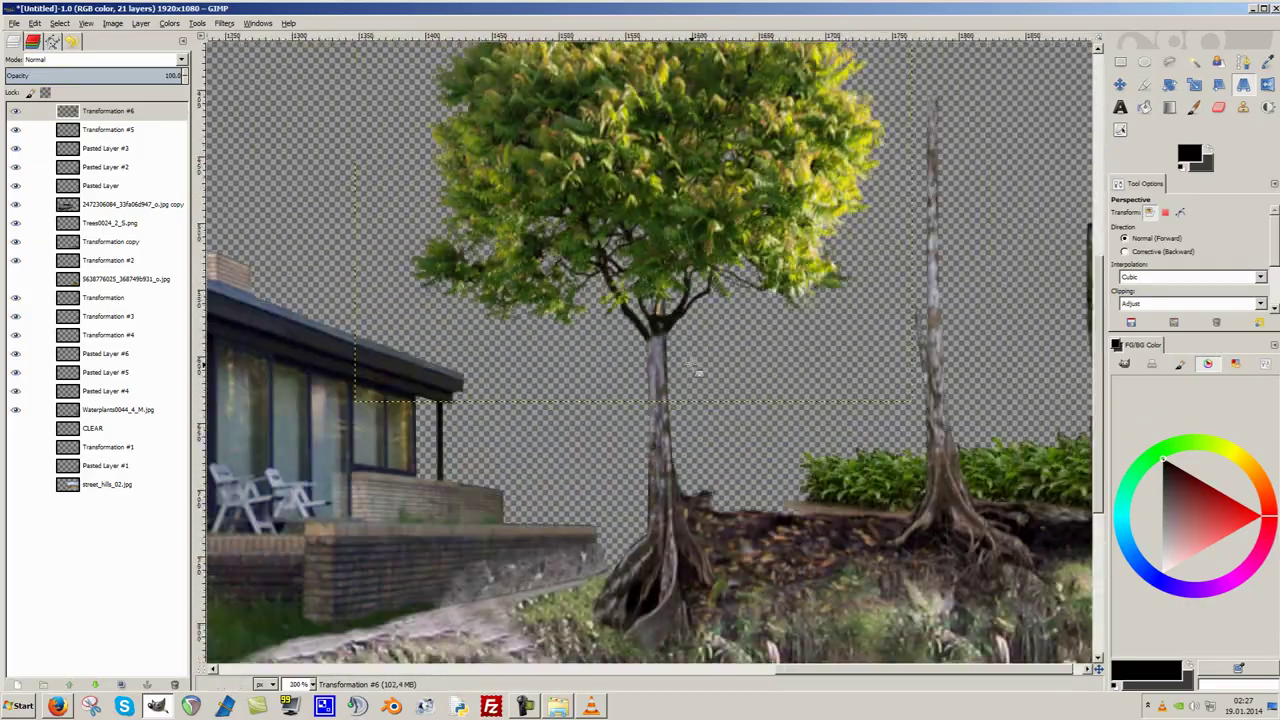
{"action": "key", "text": "minus"}
{"action": "key", "text": "minus"}
{"action": "key", "text": "minus"}
{"action": "key", "text": "plus"}
{"action": "key", "text": "plus"}
{"action": "key", "text": "minus"}
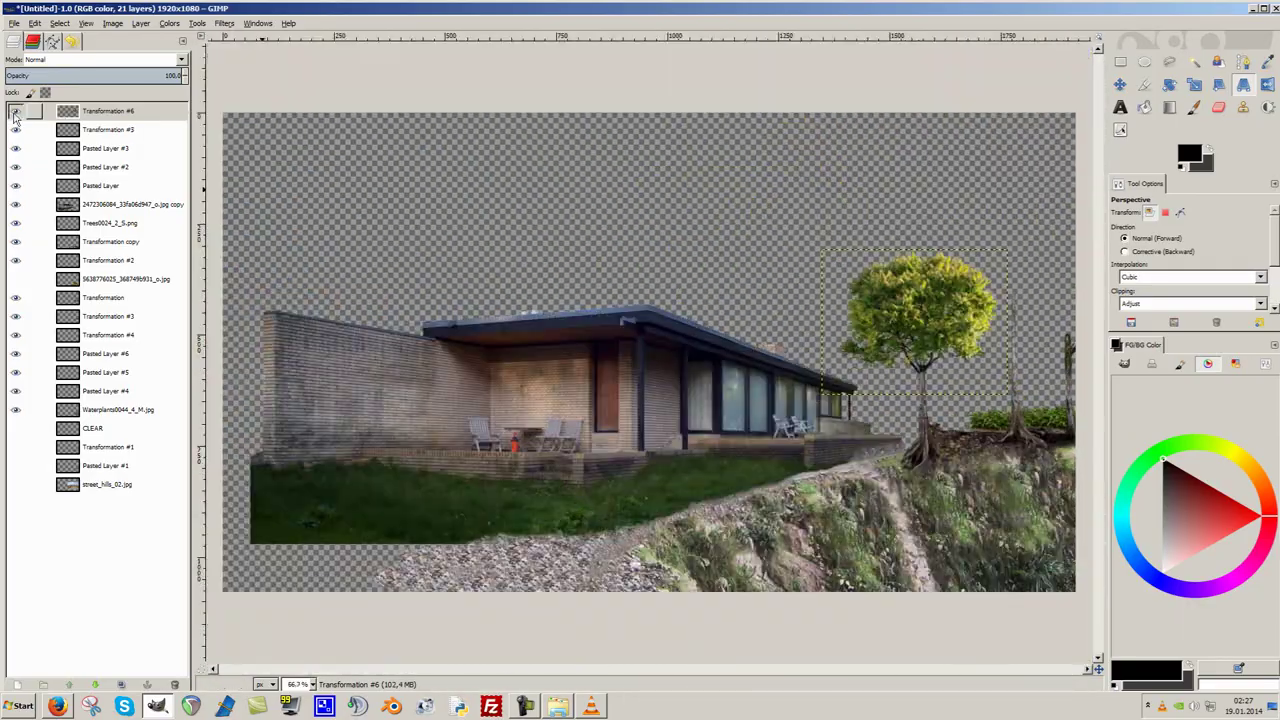
{"action": "key", "text": "shift+ctrl+n"}
{"action": "key", "text": "m"}
{"action": "left_click_drag", "start_coordinate": [534, 331], "coordinate": [630, 280]}
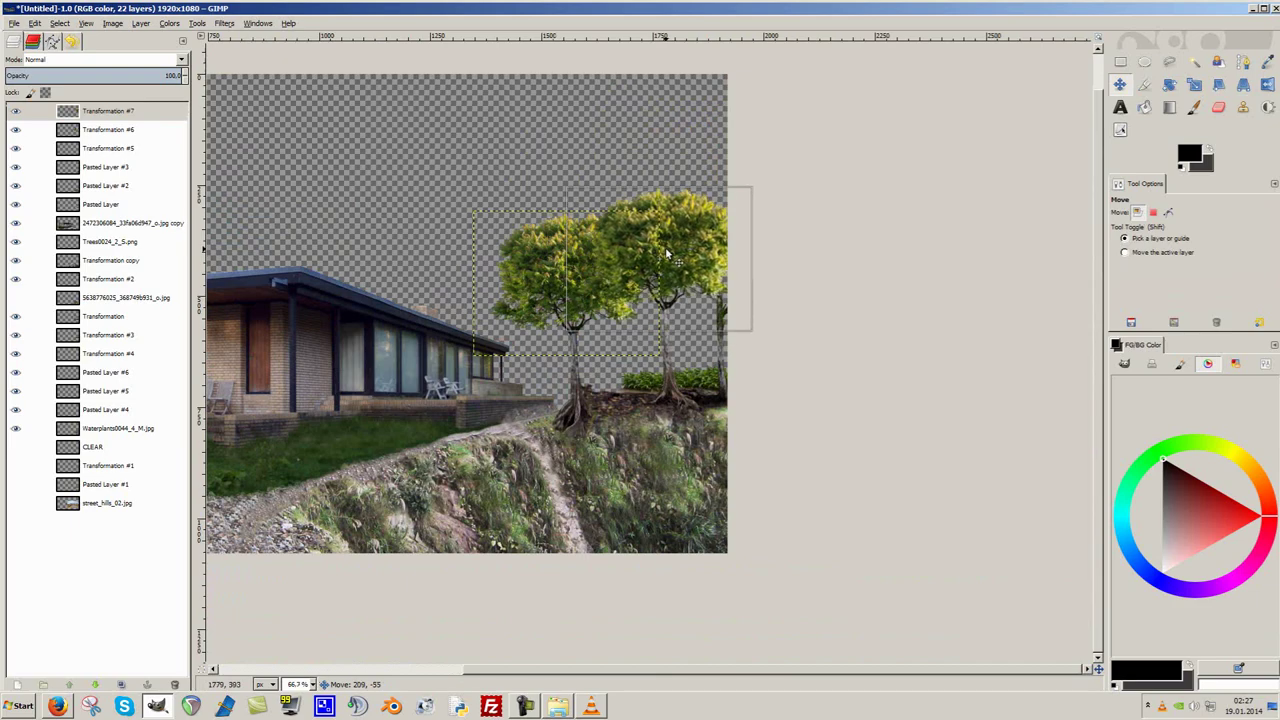
{"action": "key", "text": "plus"}
{"action": "key", "text": "plus"}
{"action": "key", "text": "plus"}
{"action": "key", "text": "minus"}
{"action": "key", "text": "minus"}
{"action": "key", "text": "plus"}
{"action": "key", "text": "plus"}
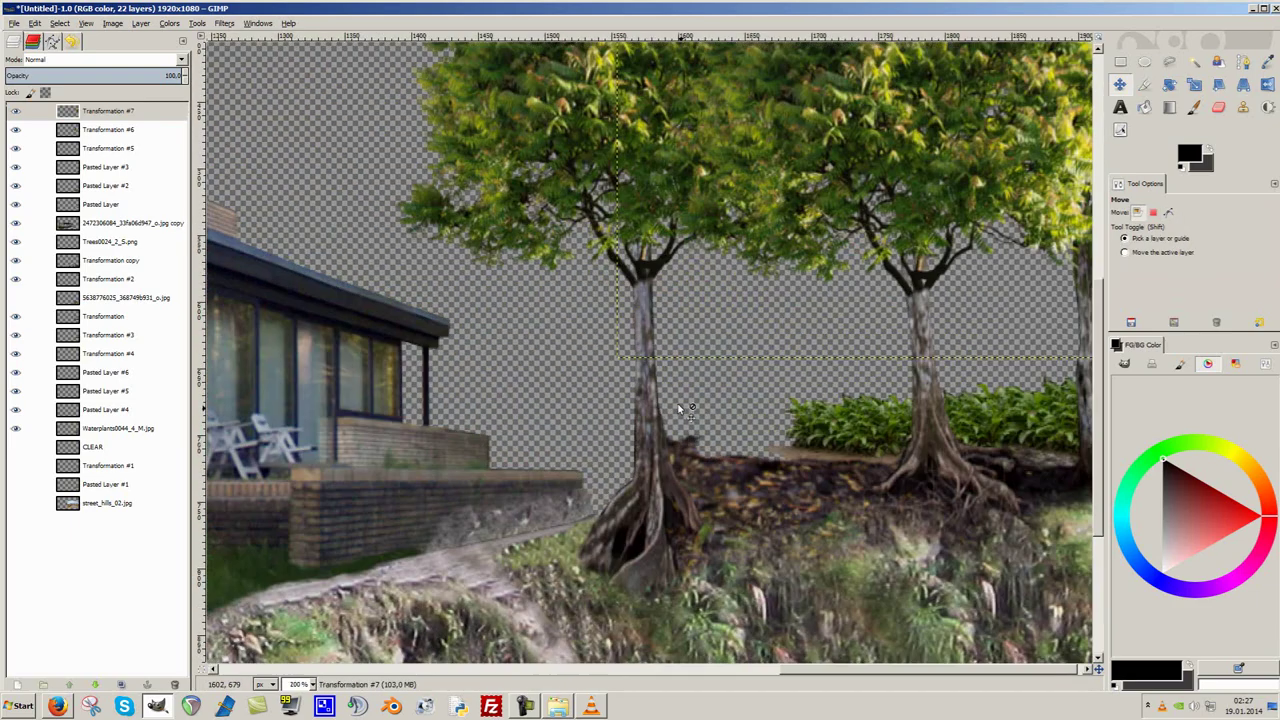
{"action": "scroll", "coordinate": [679, 408], "scroll_direction": "up", "scroll_amount": 2}
{"action": "key", "text": "m"}
{"action": "left_click", "coordinate": [648, 465]}
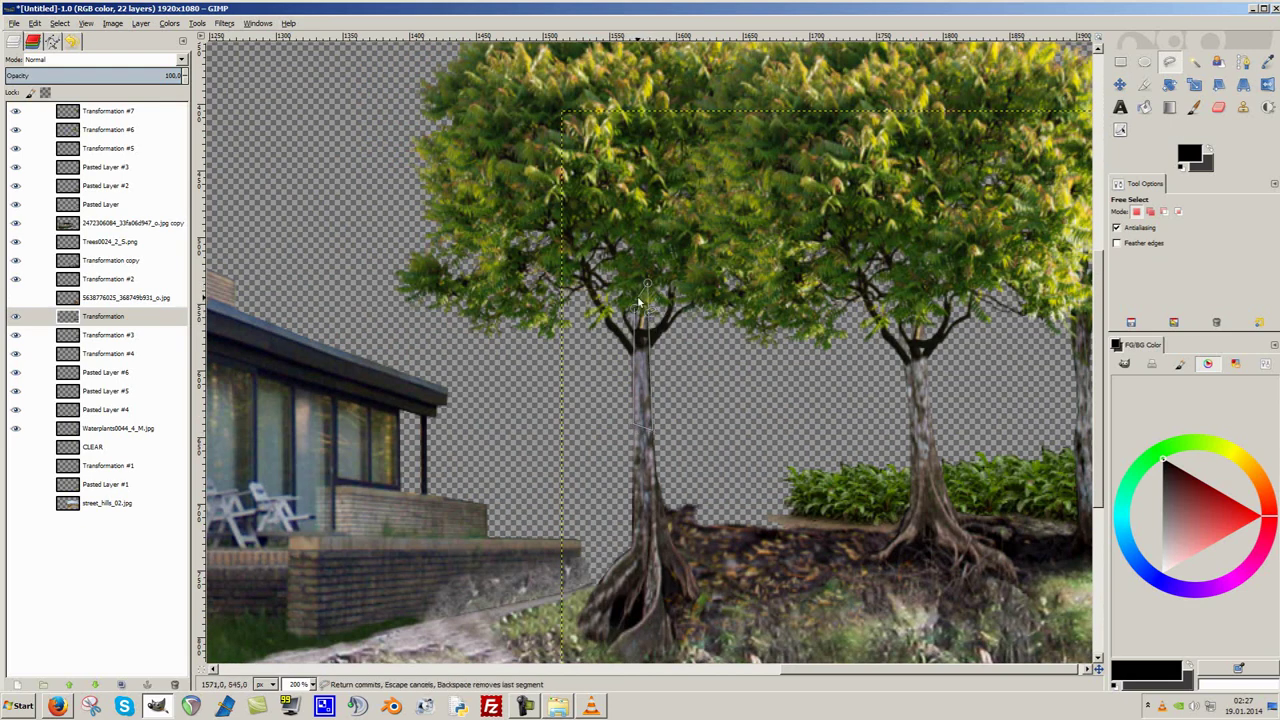
Apply a Gaussian blur to the trunk on the Transformation layer.
{"action": "left_click", "coordinate": [75, 318]}
{"action": "key", "text": "p"}
{"action": "key", "text": "plus"}
{"action": "key", "text": "plus"}
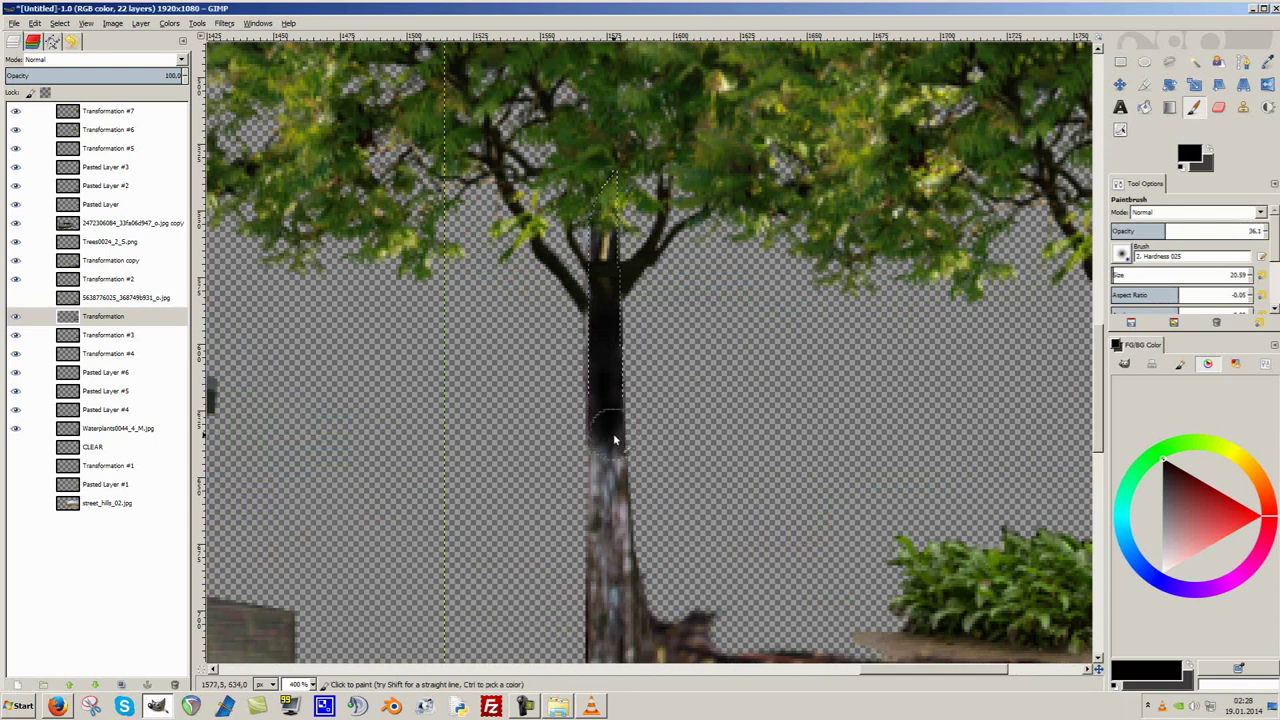
{"action": "scroll", "coordinate": [613, 433], "scroll_direction": "down", "scroll_amount": 2}
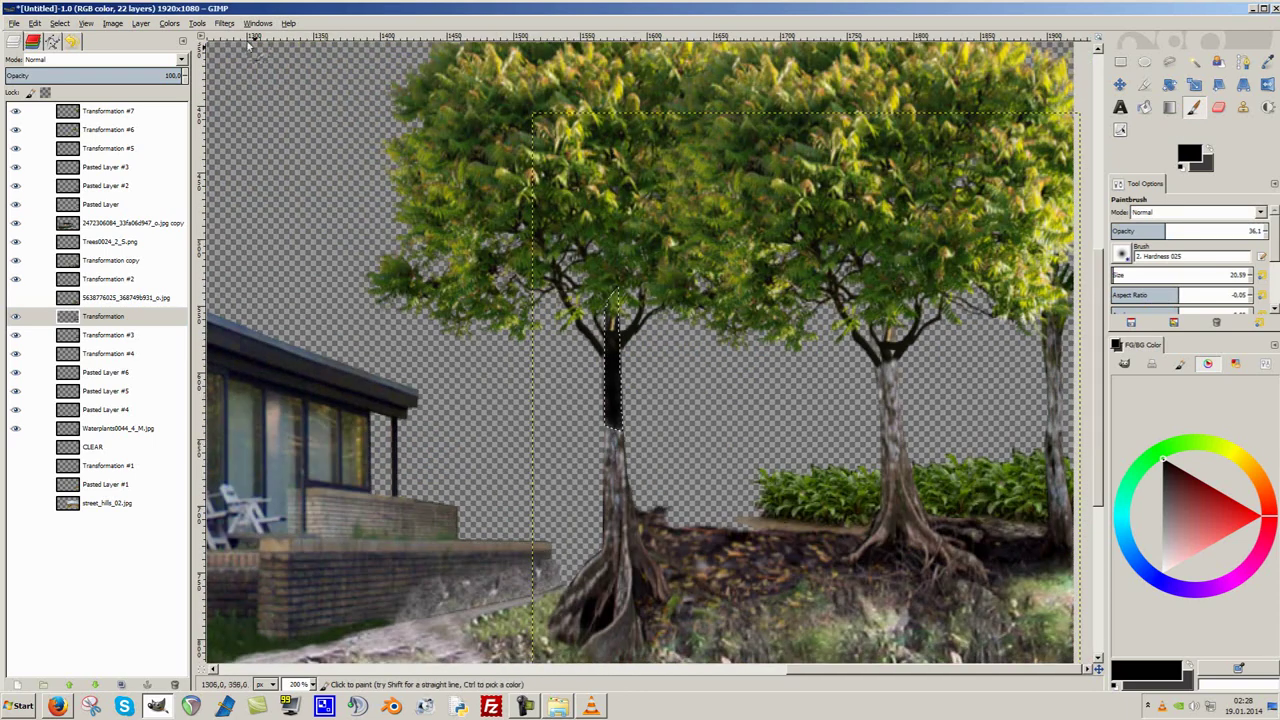
{"action": "left_click", "coordinate": [224, 23]}
{"action": "left_click", "coordinate": [270, 57]}
{"action": "key", "text": "Return"}
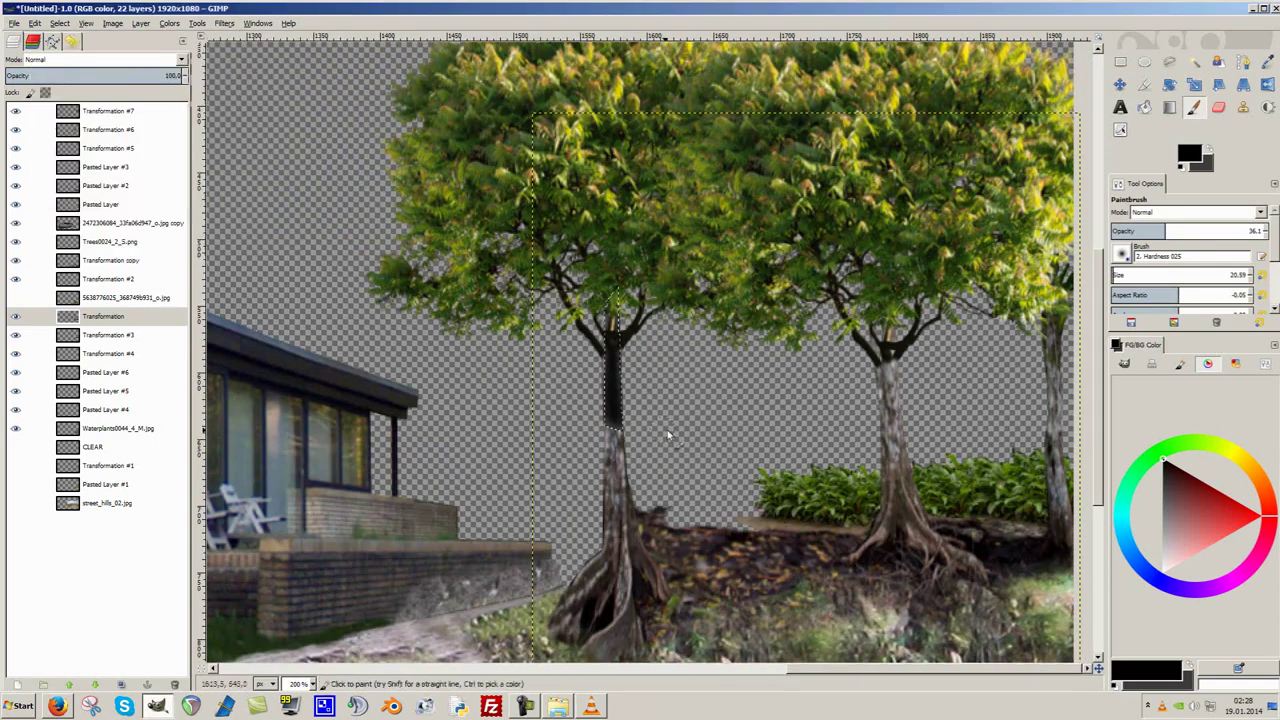
Add a new layer, free-select the trunk outline and bucket-fill it black.
{"action": "scroll", "coordinate": [672, 420], "scroll_direction": "up", "scroll_amount": 1}
{"action": "right_click", "coordinate": [87, 322]}
{"action": "left_click", "coordinate": [100, 341]}
{"action": "key", "text": "Return"}
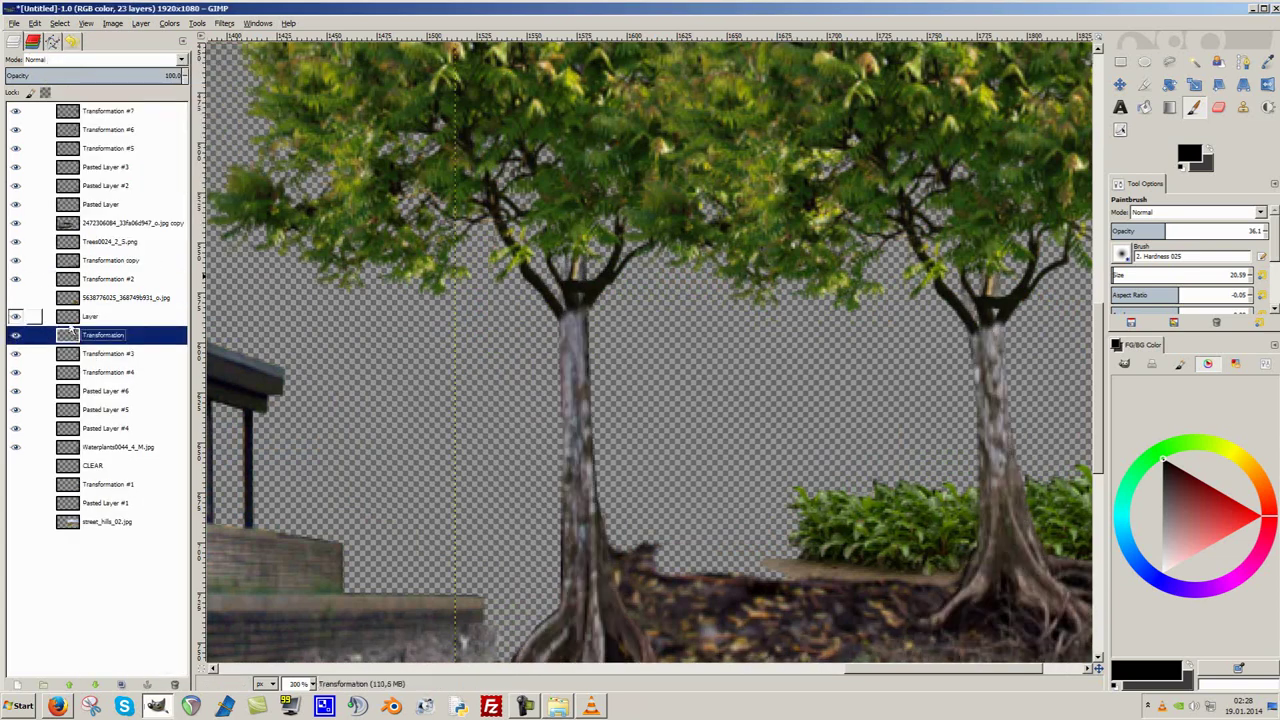
{"action": "key", "text": "f"}
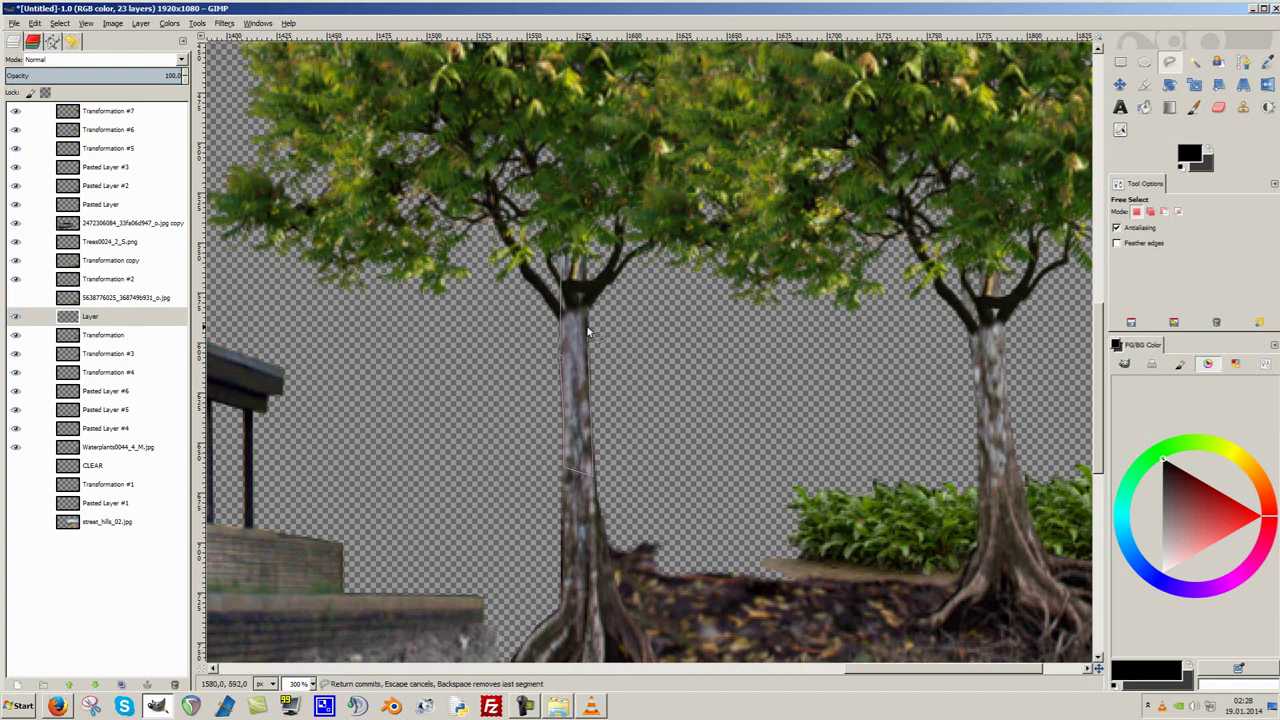
{"action": "key", "text": "Return"}
{"action": "key", "text": "shift+b"}
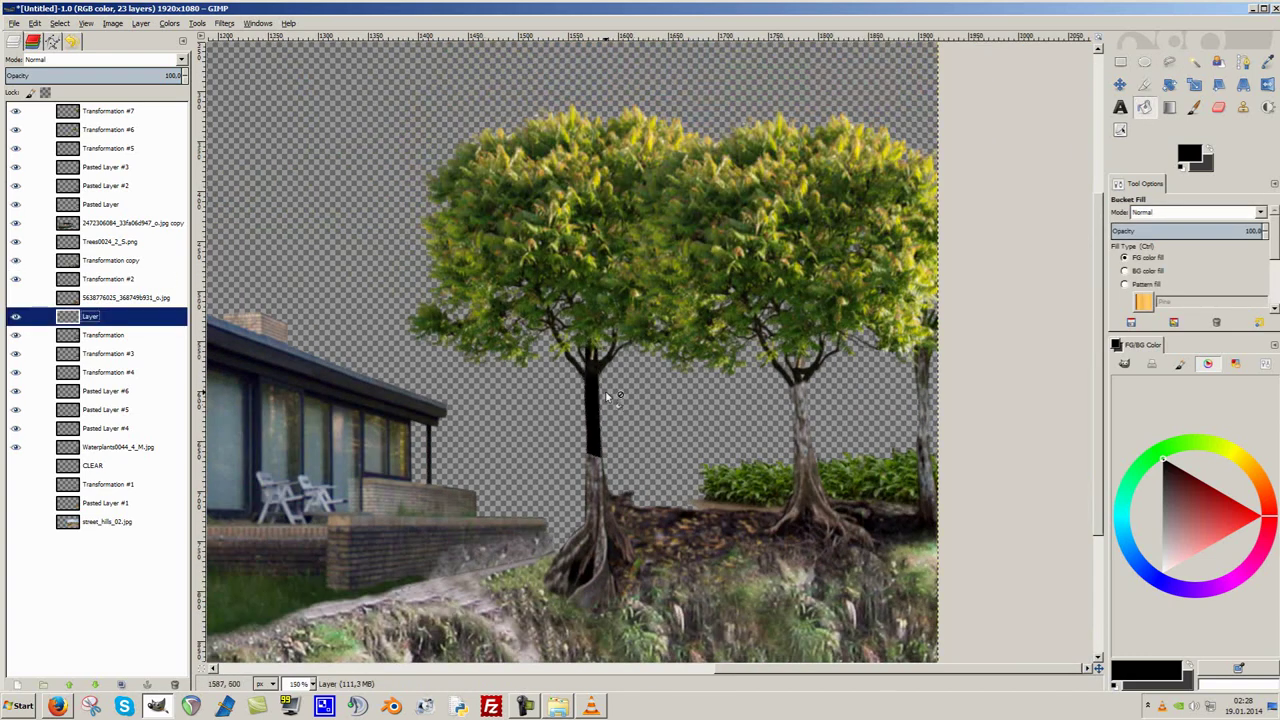
{"action": "key", "text": "2"}
{"action": "key", "text": "shift+f"}
{"action": "key", "text": "3"}
Erase the edges of the black trunk shadow on the new shadow layer.
{"action": "key", "text": "shift+e"}
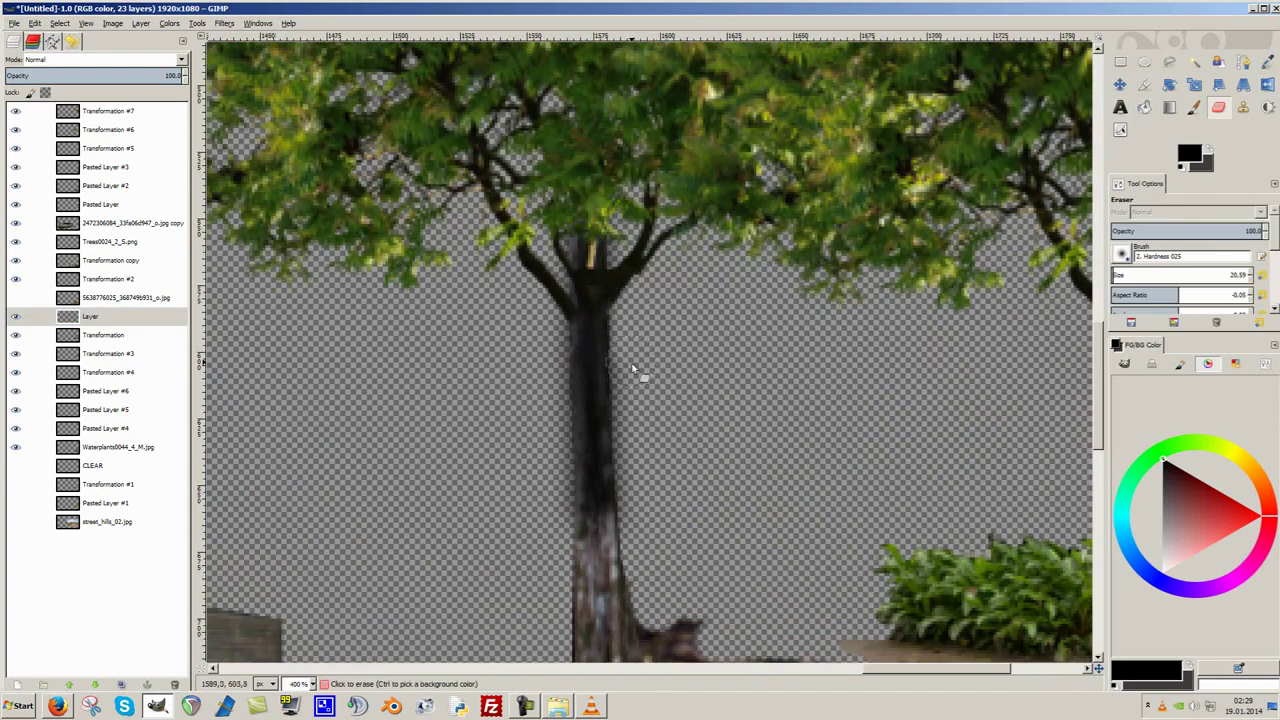
{"action": "scroll", "coordinate": [555, 465], "scroll_direction": "down", "scroll_amount": 2}
{"action": "scroll", "coordinate": [700, 450], "scroll_direction": "down", "scroll_amount": 2}
{"action": "scroll", "coordinate": [730, 420], "scroll_direction": "up", "scroll_amount": 2}
{"action": "scroll", "coordinate": [705, 427], "scroll_direction": "down", "scroll_amount": 2}
{"action": "scroll", "coordinate": [705, 427], "scroll_direction": "up", "scroll_amount": 1}
{"action": "left_click", "coordinate": [74, 334]}
{"action": "key", "text": "m"}
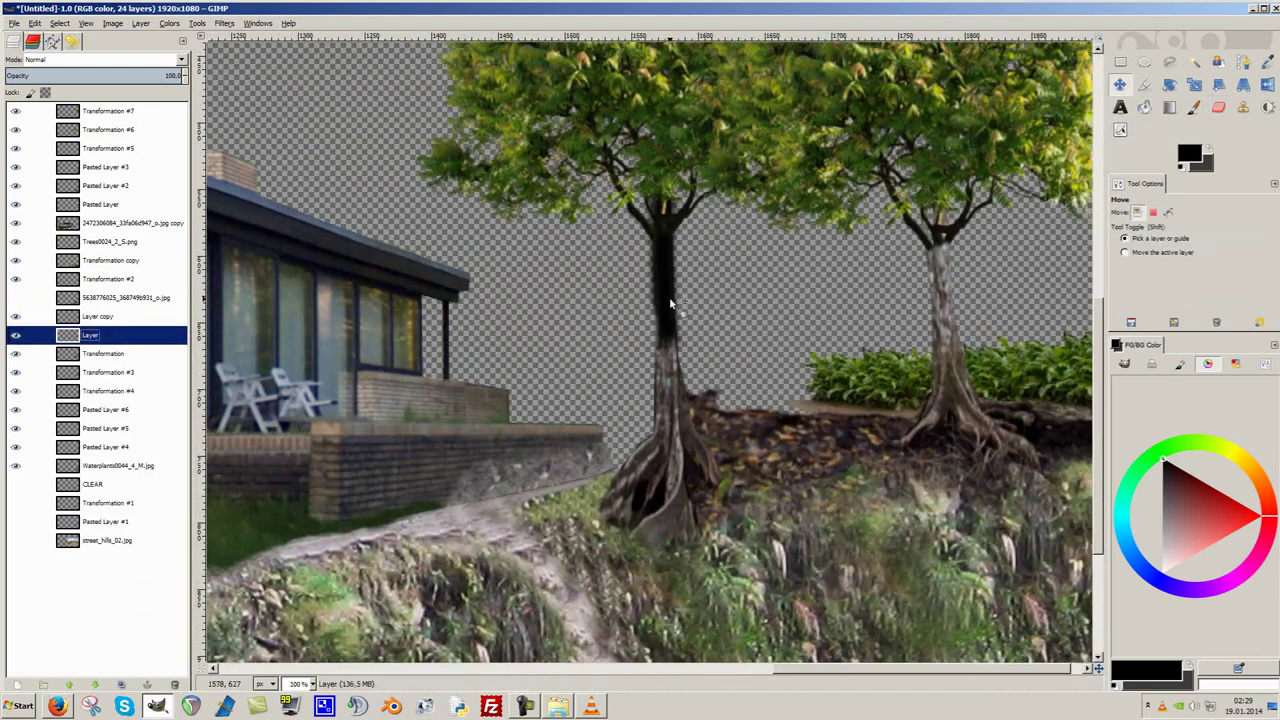
{"action": "left_click", "coordinate": [673, 416]}
{"action": "key", "text": "shift+e"}
{"action": "scroll", "coordinate": [740, 332], "scroll_direction": "up", "scroll_amount": 2}
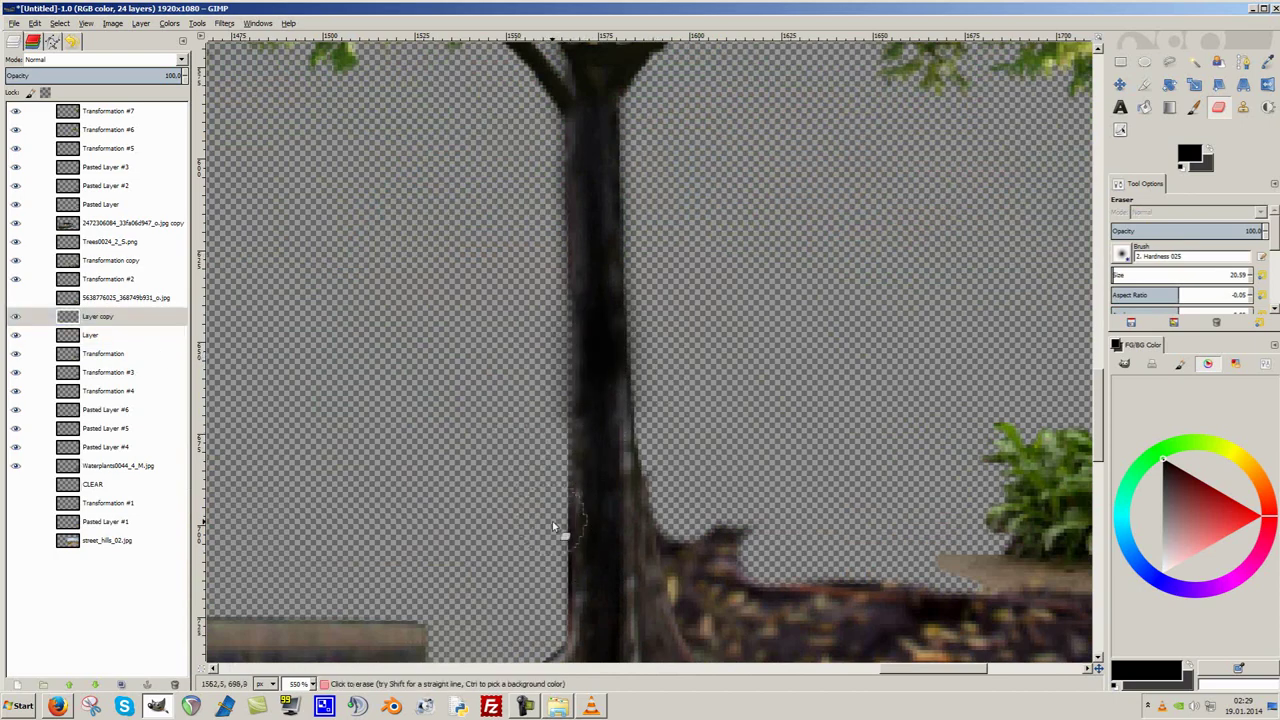
{"action": "scroll", "coordinate": [552, 521], "scroll_direction": "down", "scroll_amount": 3}
{"action": "scroll", "coordinate": [534, 323], "scroll_direction": "up", "scroll_amount": 3}
{"action": "scroll", "coordinate": [529, 277], "scroll_direction": "down", "scroll_amount": 4}
{"action": "scroll", "coordinate": [560, 446], "scroll_direction": "down", "scroll_amount": 1}
{"action": "scroll", "coordinate": [629, 371], "scroll_direction": "up", "scroll_amount": 3}
{"action": "scroll", "coordinate": [543, 277], "scroll_direction": "up", "scroll_amount": 1}
Set the Layer copy shadow's blend mode to Subtract, then change it to Multiply.
{"action": "scroll", "coordinate": [654, 386], "scroll_direction": "down", "scroll_amount": 6}
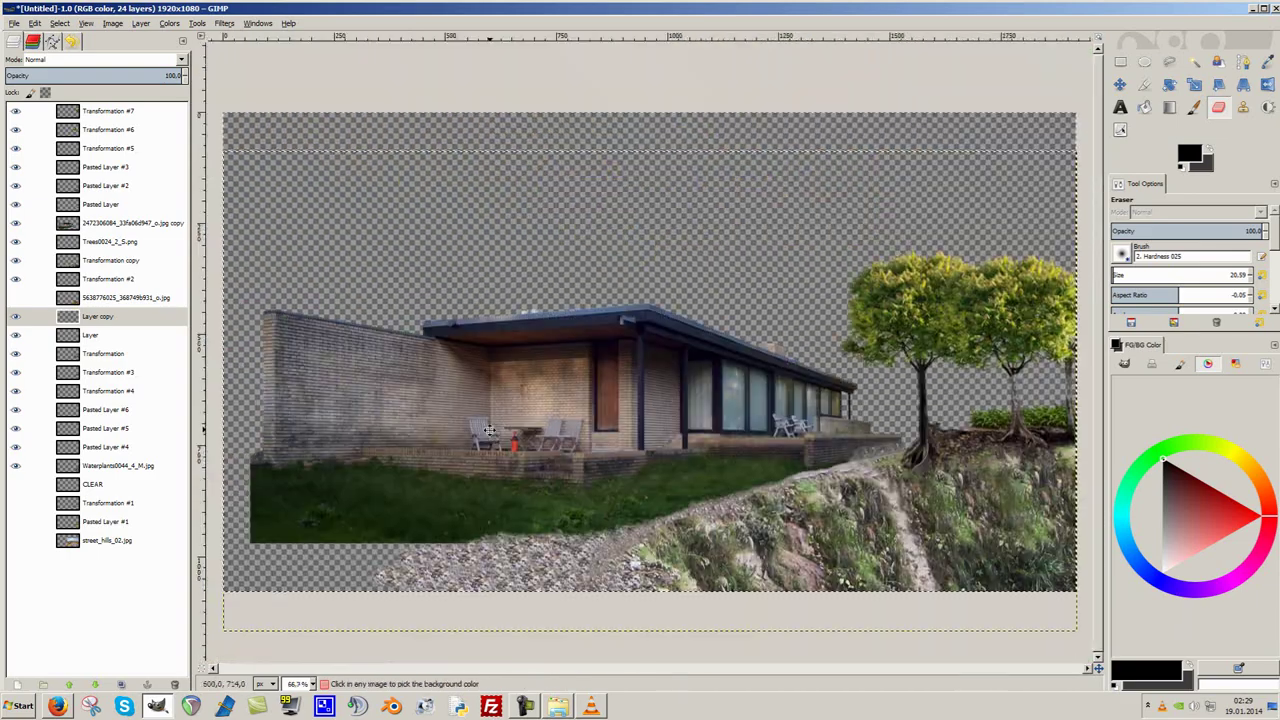
{"action": "scroll", "coordinate": [489, 430], "scroll_direction": "up", "scroll_amount": 4}
{"action": "left_click", "coordinate": [75, 316]}
{"action": "left_click", "coordinate": [181, 60]}
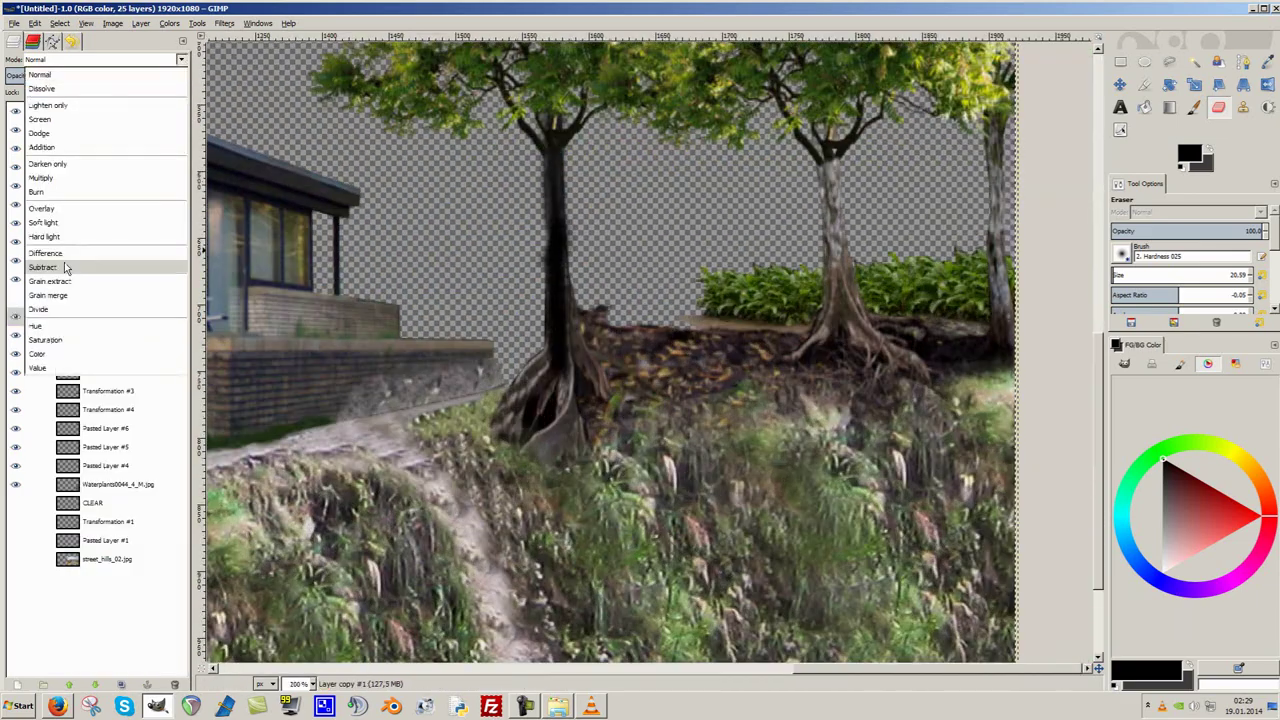
{"action": "left_click", "coordinate": [90, 268]}
{"action": "scroll", "coordinate": [643, 256], "scroll_direction": "up", "scroll_amount": 1}
{"action": "scroll", "coordinate": [557, 291], "scroll_direction": "down", "scroll_amount": 2}
{"action": "left_click", "coordinate": [181, 60]}
{"action": "left_click", "coordinate": [90, 178]}
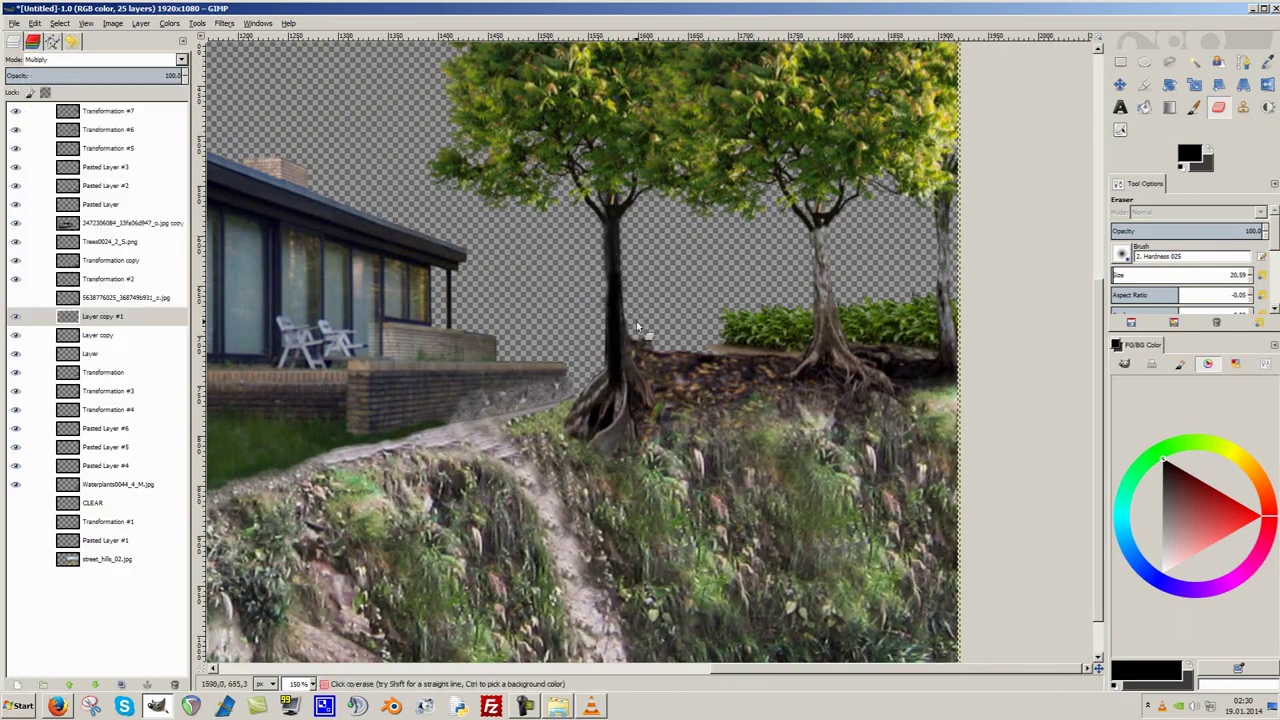
{"action": "scroll", "coordinate": [400, 320], "scroll_direction": "up", "scroll_amount": 1}
Delete the extra Layer copy #1 shadow and reselect the base shadow Layer with Move.
{"action": "left_click", "coordinate": [128, 316]}
{"action": "left_click", "coordinate": [15, 318]}
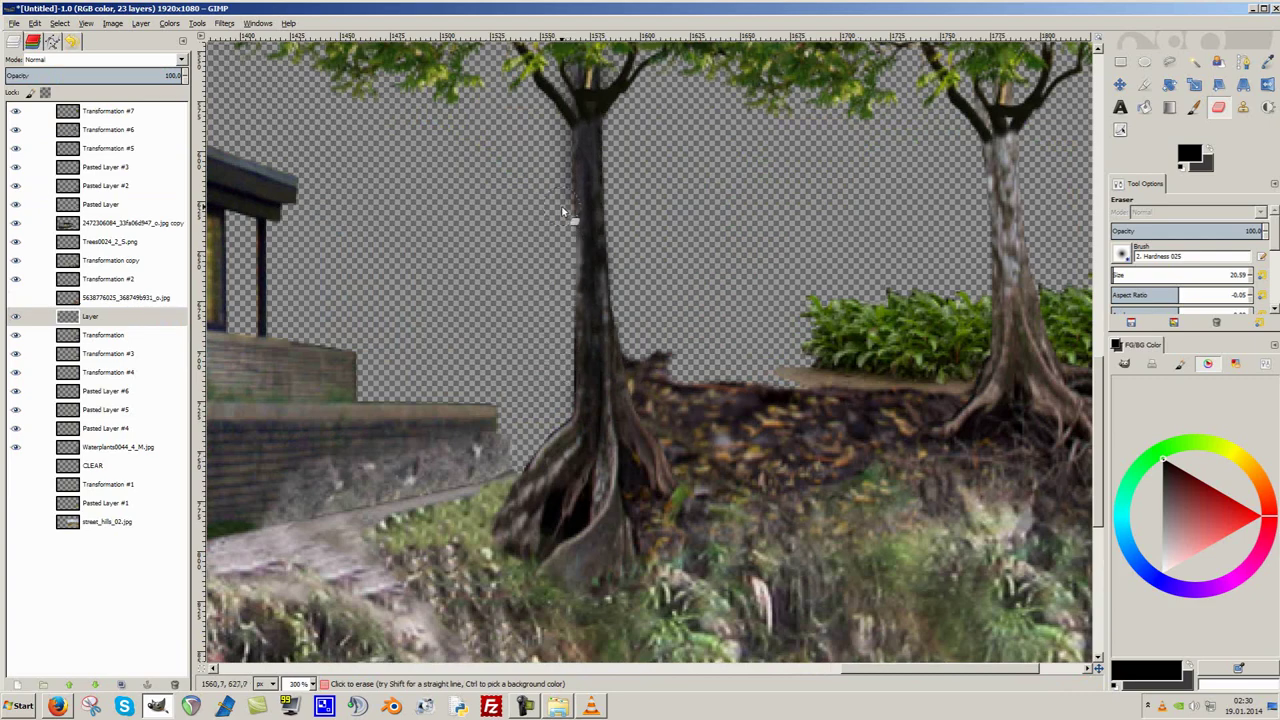
{"action": "scroll", "coordinate": [563, 212], "scroll_direction": "down", "scroll_amount": 3, "text": "ctrl"}
{"action": "scroll", "coordinate": [860, 370], "scroll_direction": "up", "scroll_amount": 2, "text": "ctrl"}
{"action": "scroll", "coordinate": [860, 370], "scroll_direction": "up", "scroll_amount": 2, "text": "ctrl"}
{"action": "scroll", "coordinate": [866, 362], "scroll_direction": "down", "scroll_amount": 4, "text": "ctrl"}
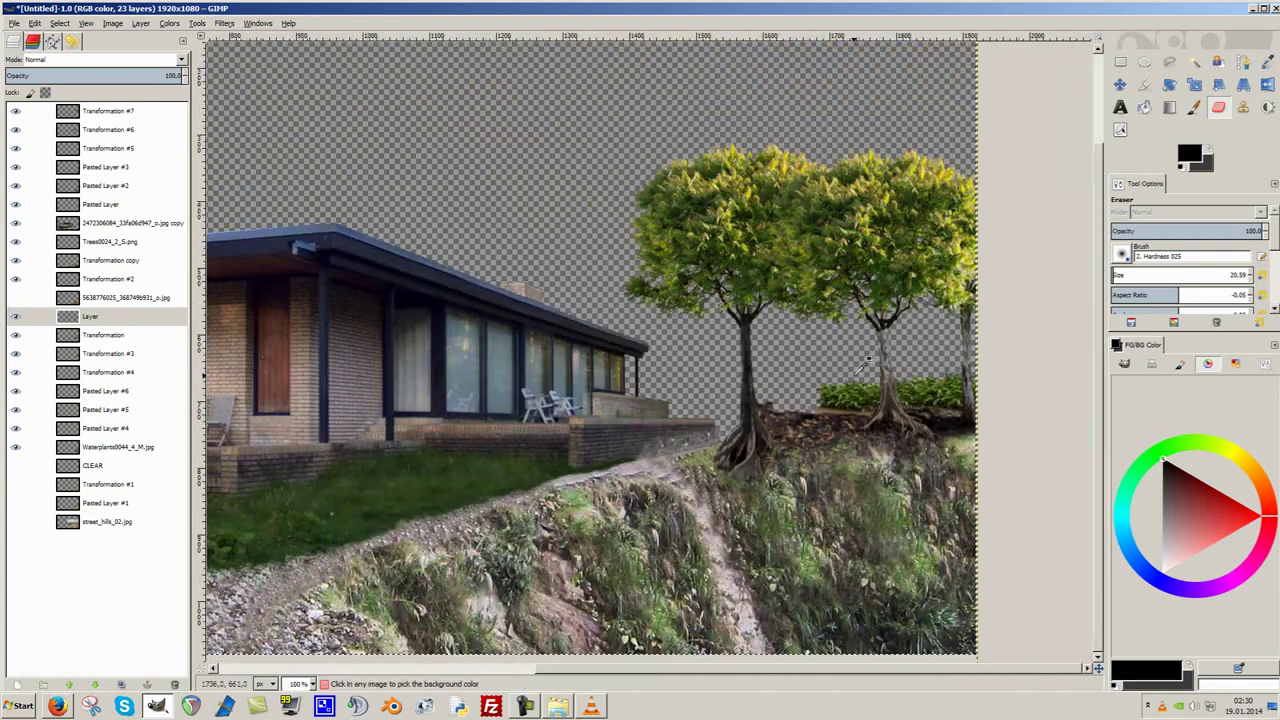
{"action": "left_click", "coordinate": [17, 318]}
{"action": "key", "text": "m"}
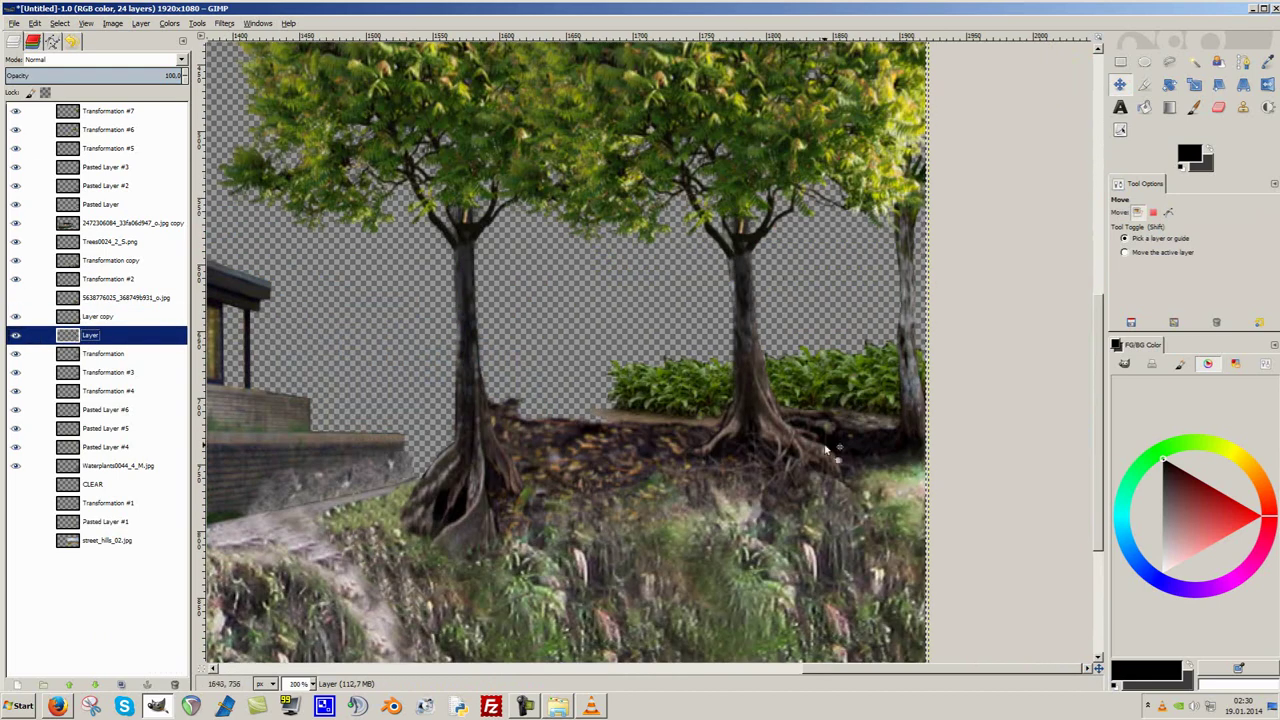
{"action": "scroll", "coordinate": [826, 452], "scroll_direction": "down", "scroll_amount": 4}
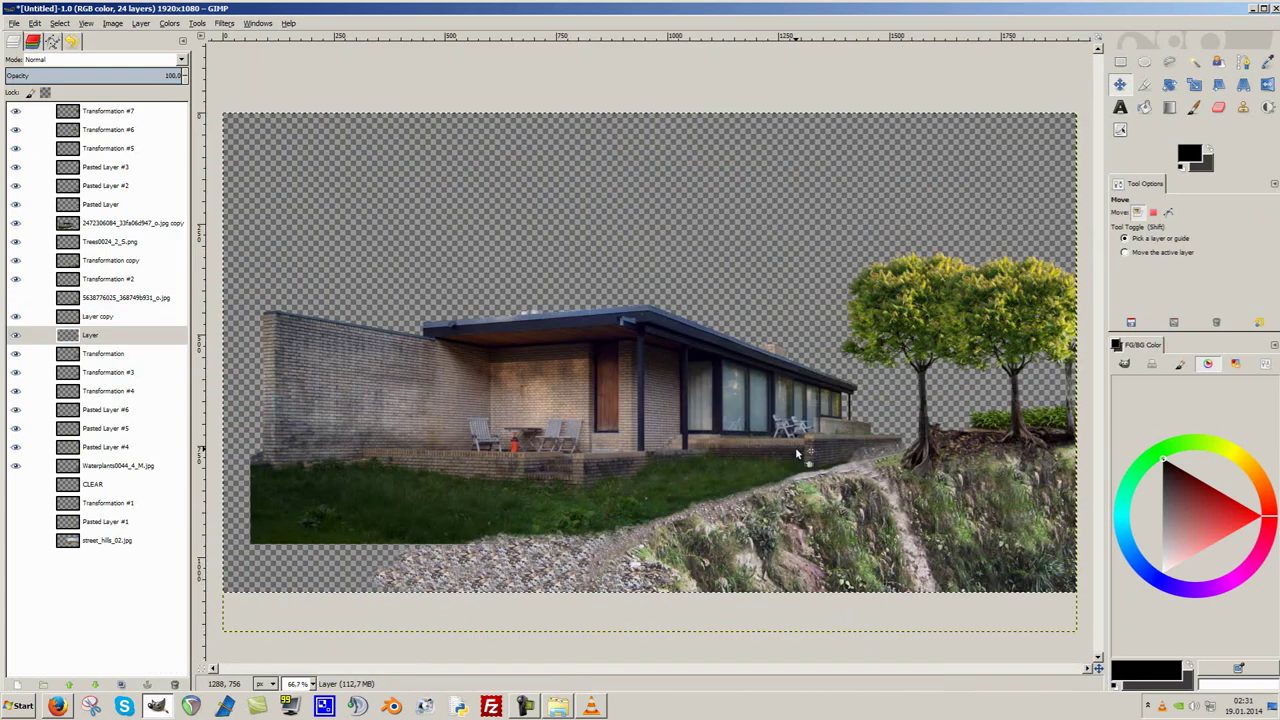
Rotate the first tree to about -17° and nudge it into place.
{"action": "left_click", "coordinate": [190, 24]}
{"action": "left_click", "coordinate": [371, 175]}
{"action": "scroll", "coordinate": [794, 416], "scroll_direction": "up", "scroll_amount": 2}
{"action": "left_click_drag", "start_coordinate": [794, 416], "coordinate": [853, 398]}
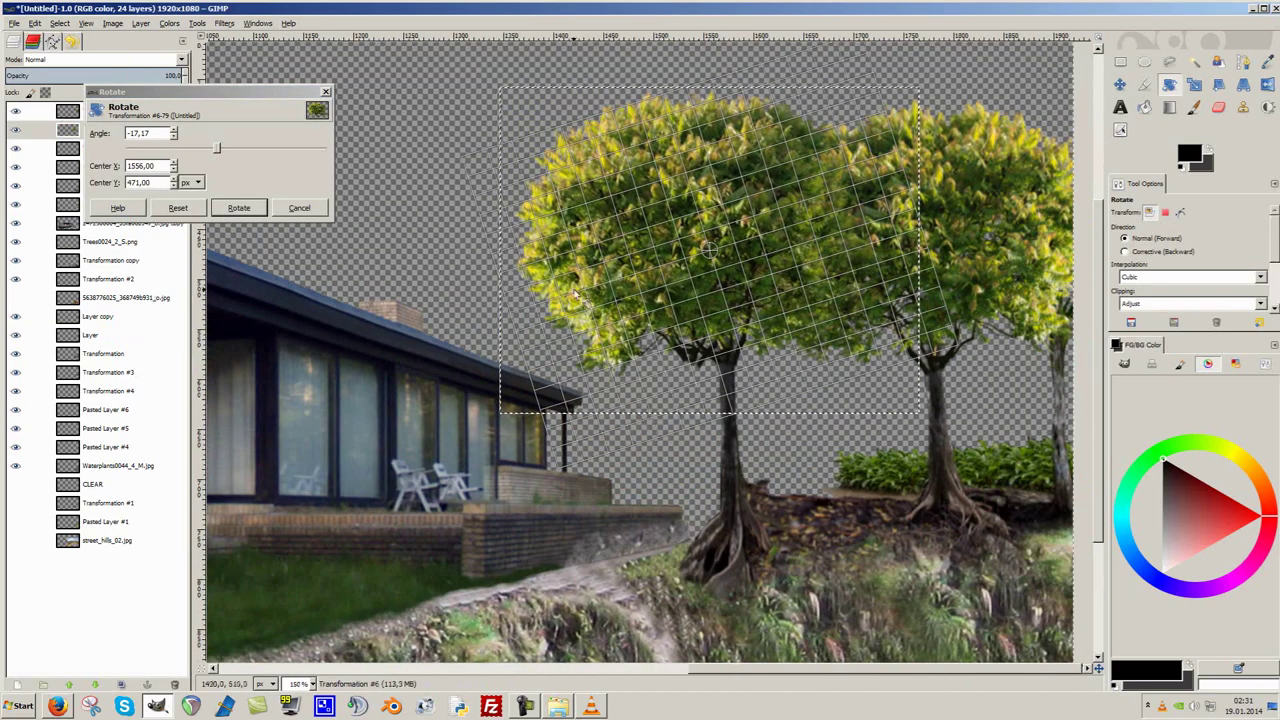
{"action": "key", "text": "Return"}
{"action": "key", "text": "m"}
{"action": "mouse_move", "coordinate": [719, 308]}
{"action": "left_mouse_down"}
{"action": "mouse_move", "coordinate": [722, 268]}
{"action": "mouse_move", "coordinate": [722, 310]}
{"action": "left_mouse_up"}
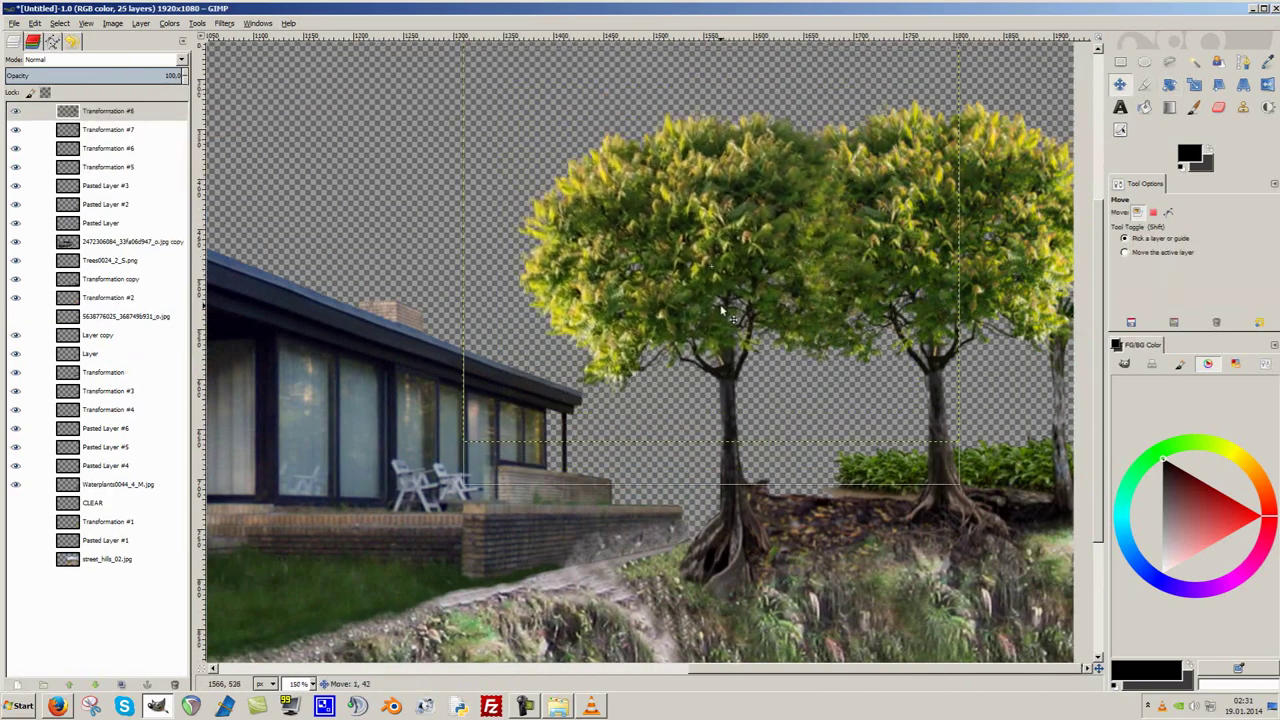
{"action": "scroll", "coordinate": [720, 310], "scroll_direction": "down", "scroll_amount": 3}
{"action": "scroll", "coordinate": [750, 185], "scroll_direction": "up", "scroll_amount": 3}
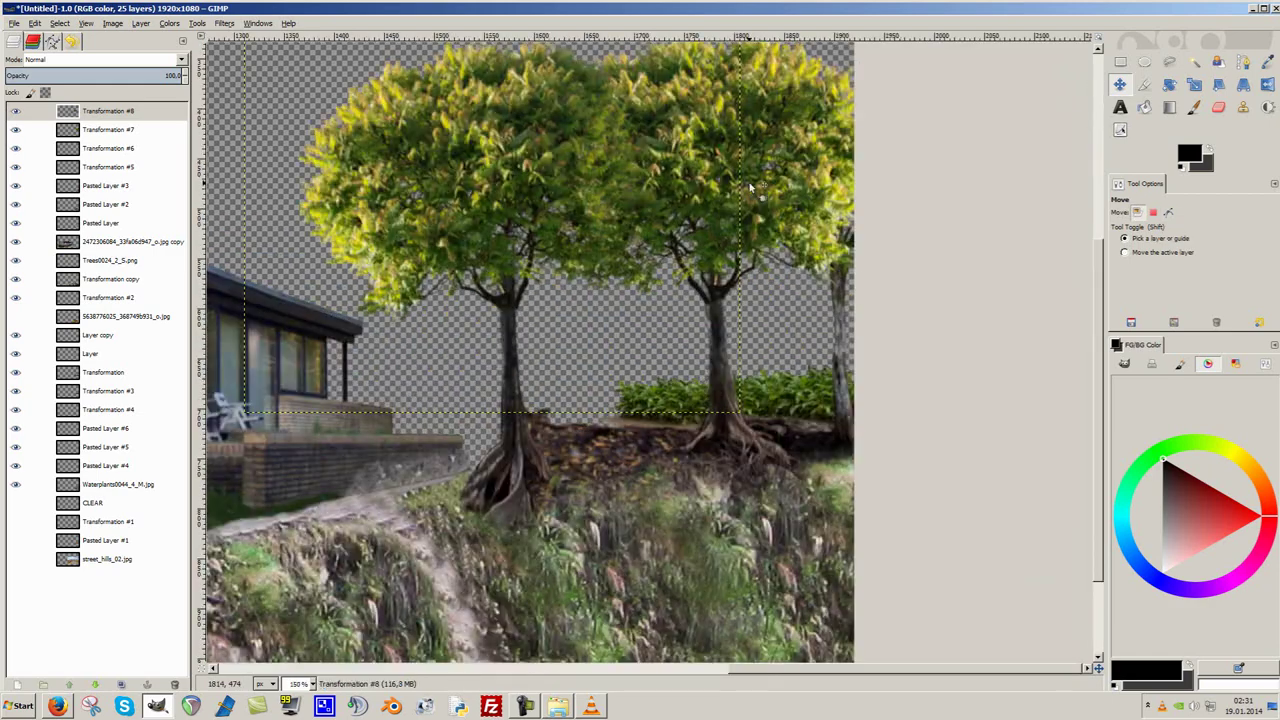
Rotate the second tree, Transformation #7, by about -15°.
{"action": "left_click", "coordinate": [141, 23]}
{"action": "left_click", "coordinate": [350, 255]}
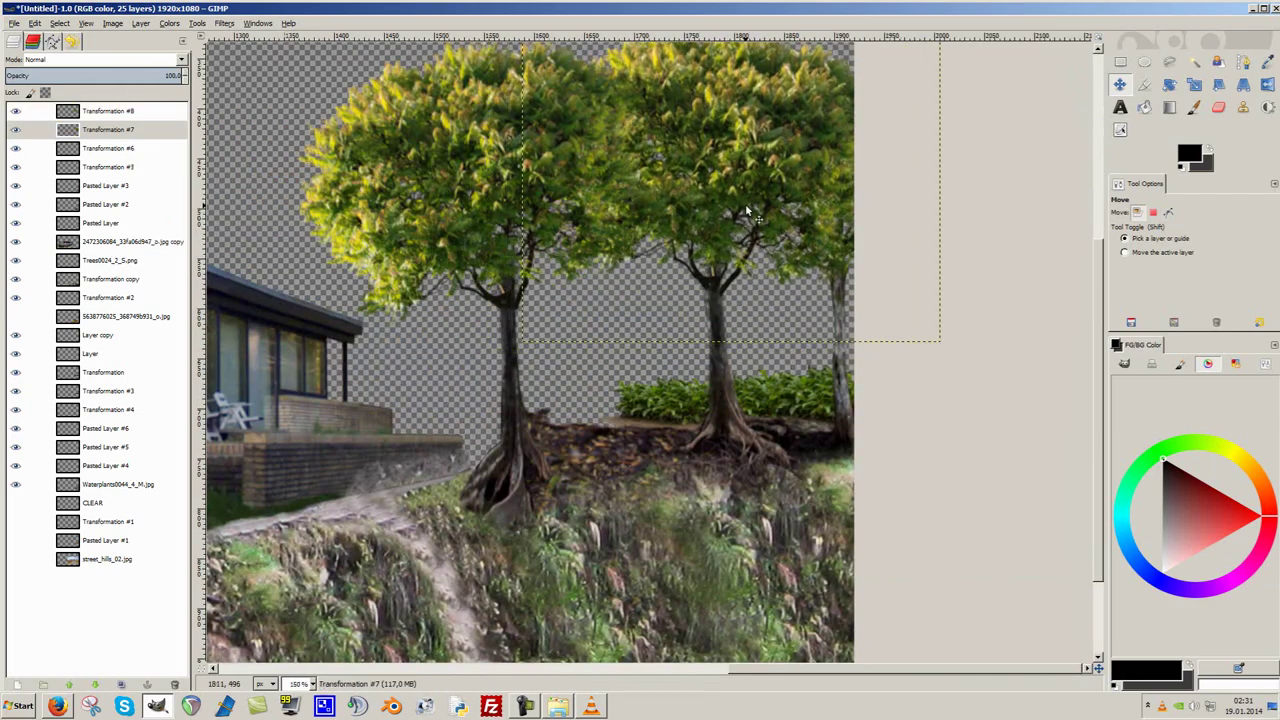
{"action": "left_click_drag", "start_coordinate": [745, 345], "coordinate": [785, 340]}
{"action": "key", "text": "Return"}
{"action": "key", "text": "m"}
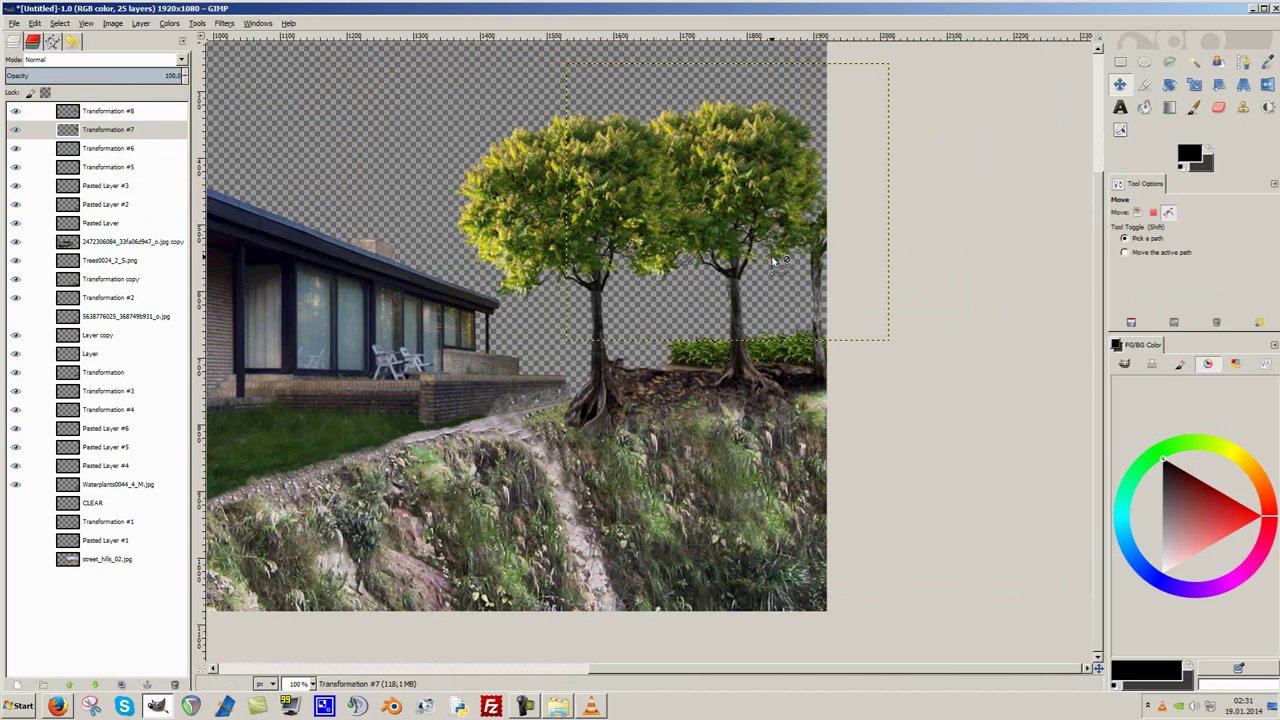
{"action": "scroll", "coordinate": [773, 206], "scroll_direction": "down", "scroll_amount": 2}
Lower the Layer copy trunk shadow's opacity to 52.1.
{"action": "left_click", "coordinate": [62, 336]}
{"action": "scroll", "coordinate": [569, 356], "scroll_direction": "up", "scroll_amount": 1}
{"action": "scroll", "coordinate": [569, 356], "scroll_direction": "up", "scroll_amount": 1}
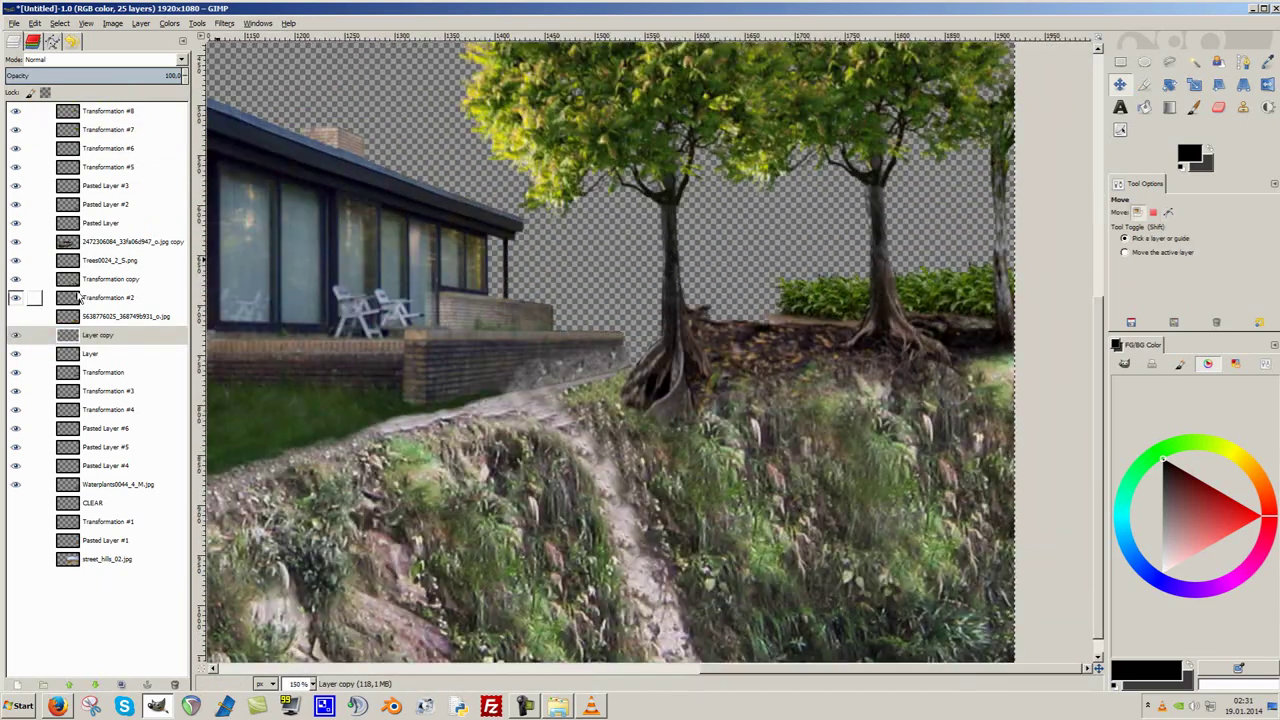
{"action": "right_click", "coordinate": [88, 345]}
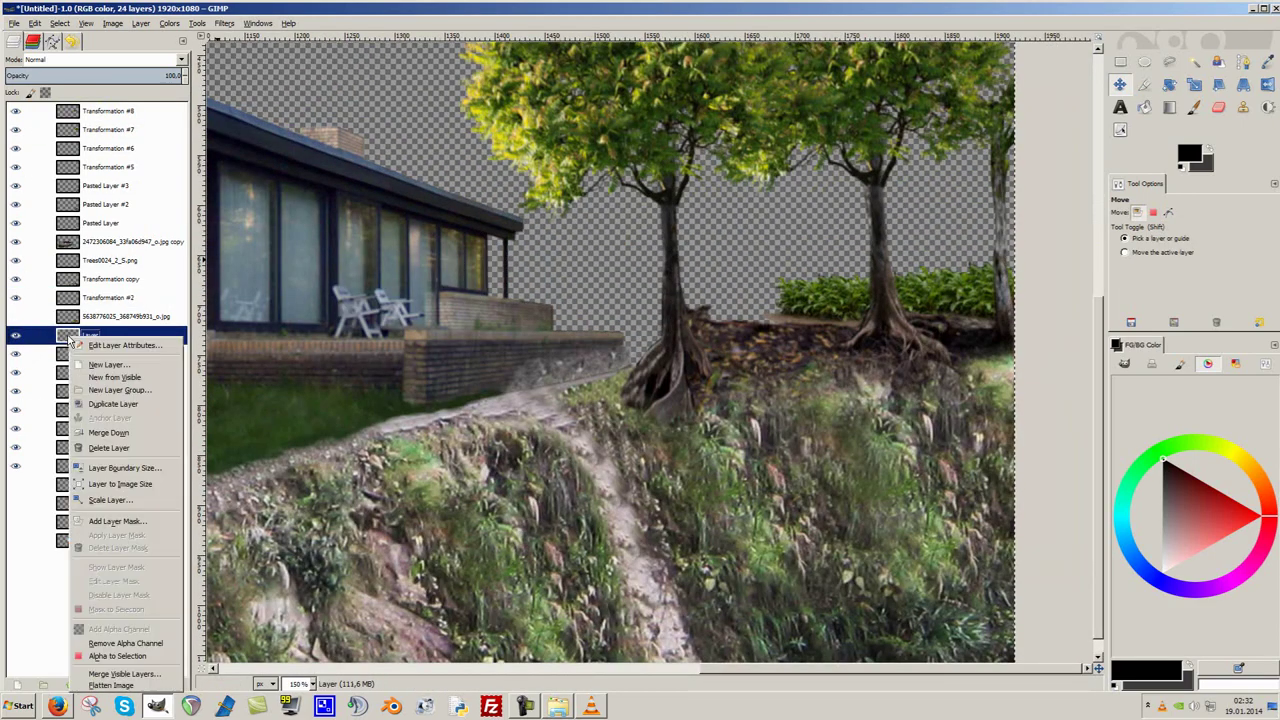
{"action": "key", "text": "Escape"}
{"action": "left_click_drag", "start_coordinate": [126, 76], "coordinate": [99, 76]}
{"action": "scroll", "coordinate": [755, 375], "scroll_direction": "down", "scroll_amount": 1}
{"action": "scroll", "coordinate": [755, 375], "scroll_direction": "down", "scroll_amount": 1}
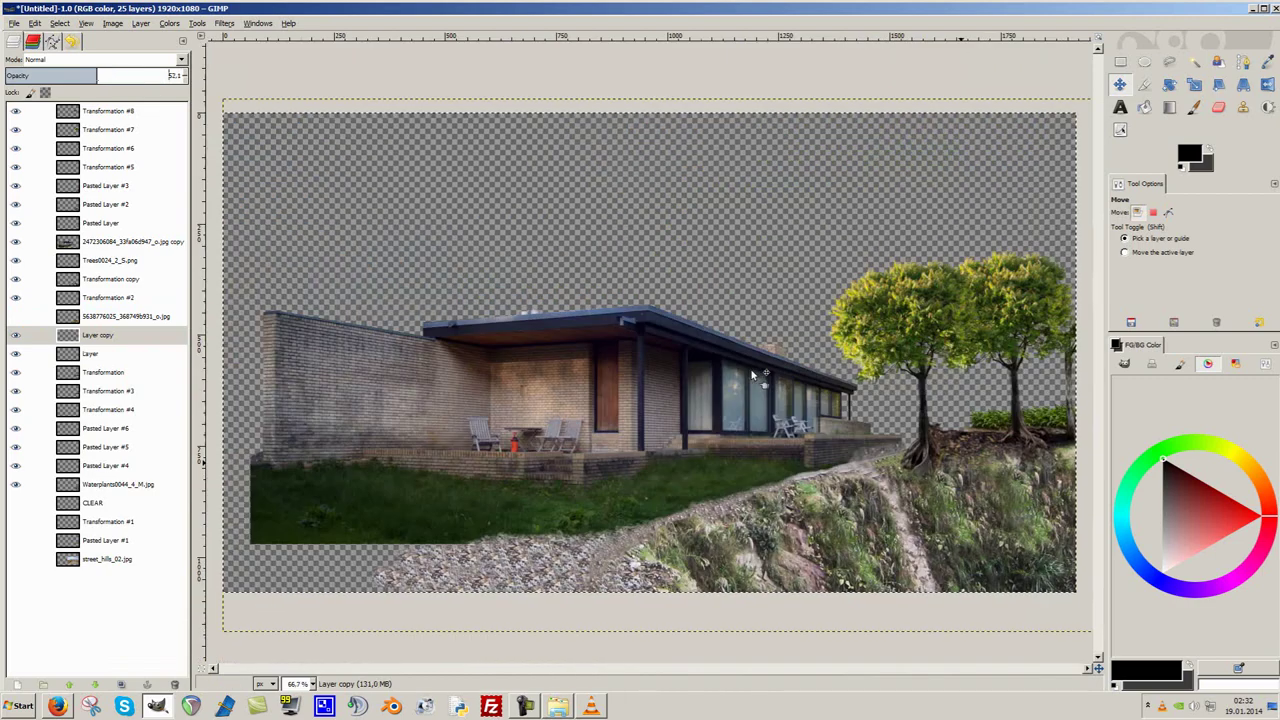
{"action": "scroll", "coordinate": [755, 375], "scroll_direction": "up", "scroll_amount": 1}
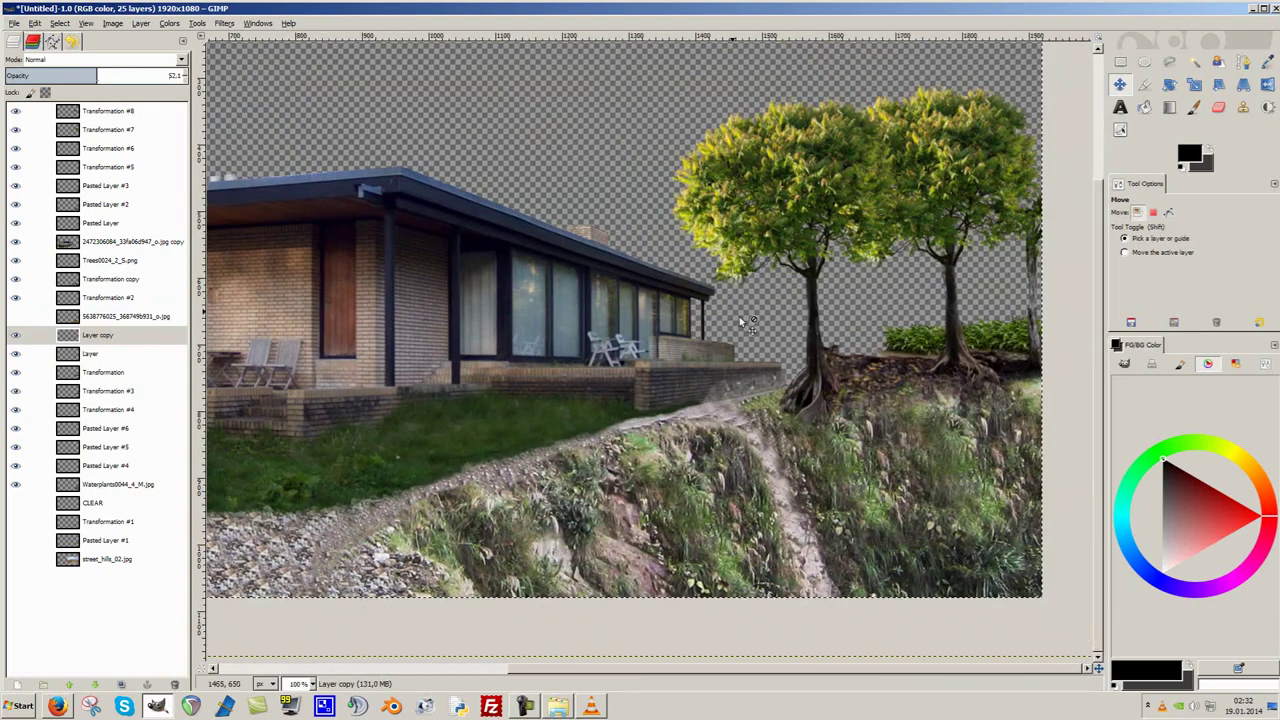
{"action": "scroll", "coordinate": [833, 323], "scroll_direction": "up", "scroll_amount": 1}
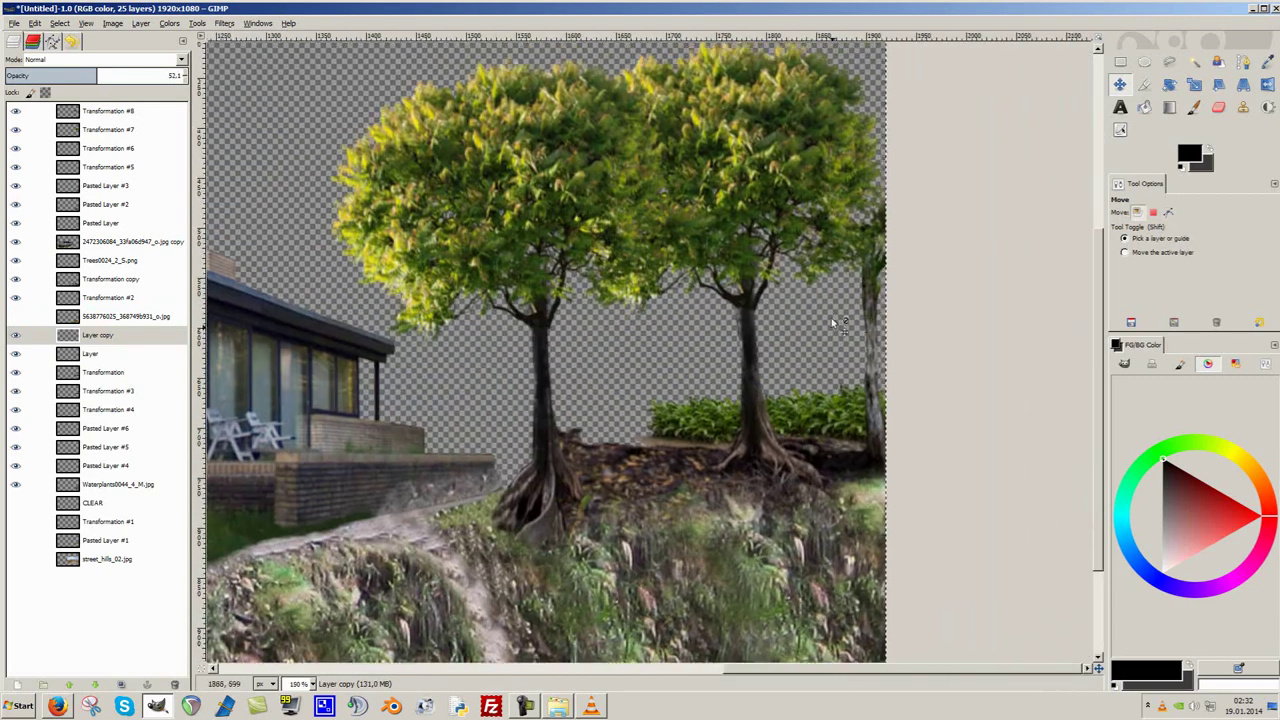
{"action": "scroll", "coordinate": [768, 192], "scroll_direction": "down", "scroll_amount": 1}
{"action": "scroll", "coordinate": [768, 192], "scroll_direction": "down", "scroll_amount": 1}
{"action": "scroll", "coordinate": [768, 192], "scroll_direction": "down", "scroll_amount": 1}
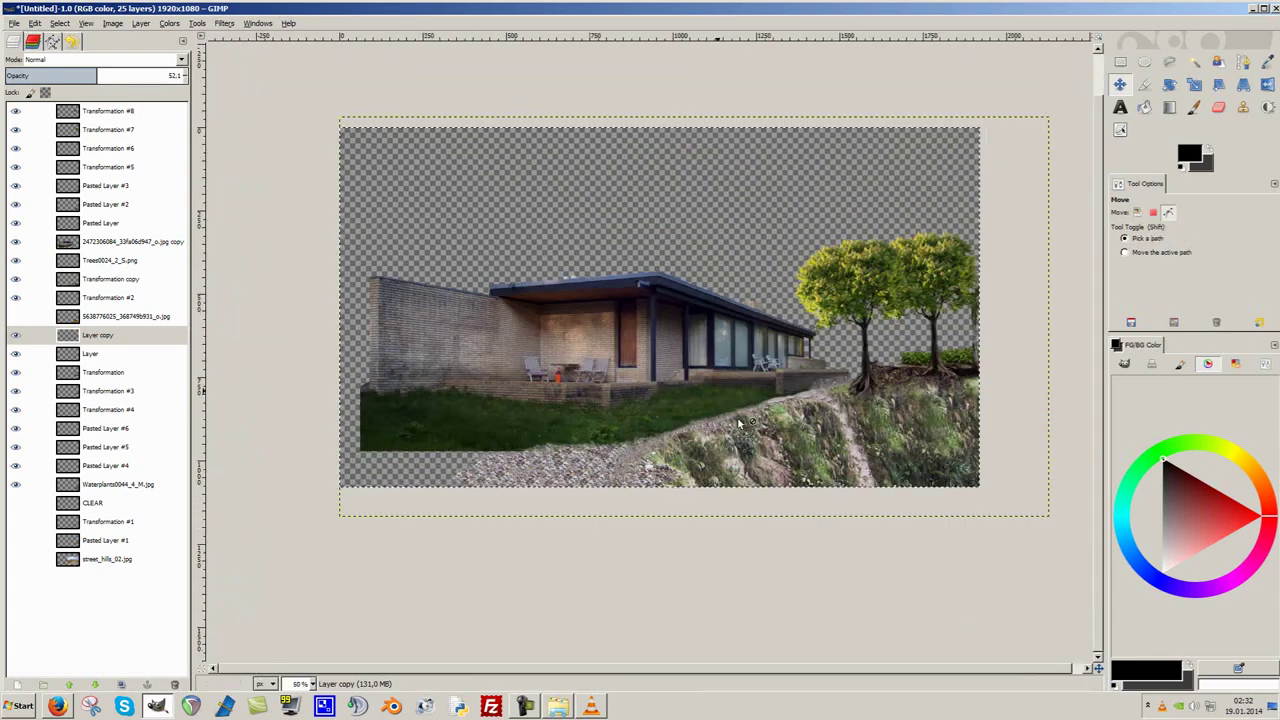
Bring in Trees0015_M as a layer, scale it, and tilt it about -8 degrees.
{"action": "left_click_drag", "start_coordinate": [779, 567], "coordinate": [100, 640]}
{"action": "mouse_move", "coordinate": [784, 271]}
{"action": "left_mouse_down"}
{"action": "mouse_move", "coordinate": [763, 210]}
{"action": "mouse_move", "coordinate": [670, 177]}
{"action": "left_mouse_up"}
{"action": "left_click_drag", "start_coordinate": [92, 163], "coordinate": [100, 110]}
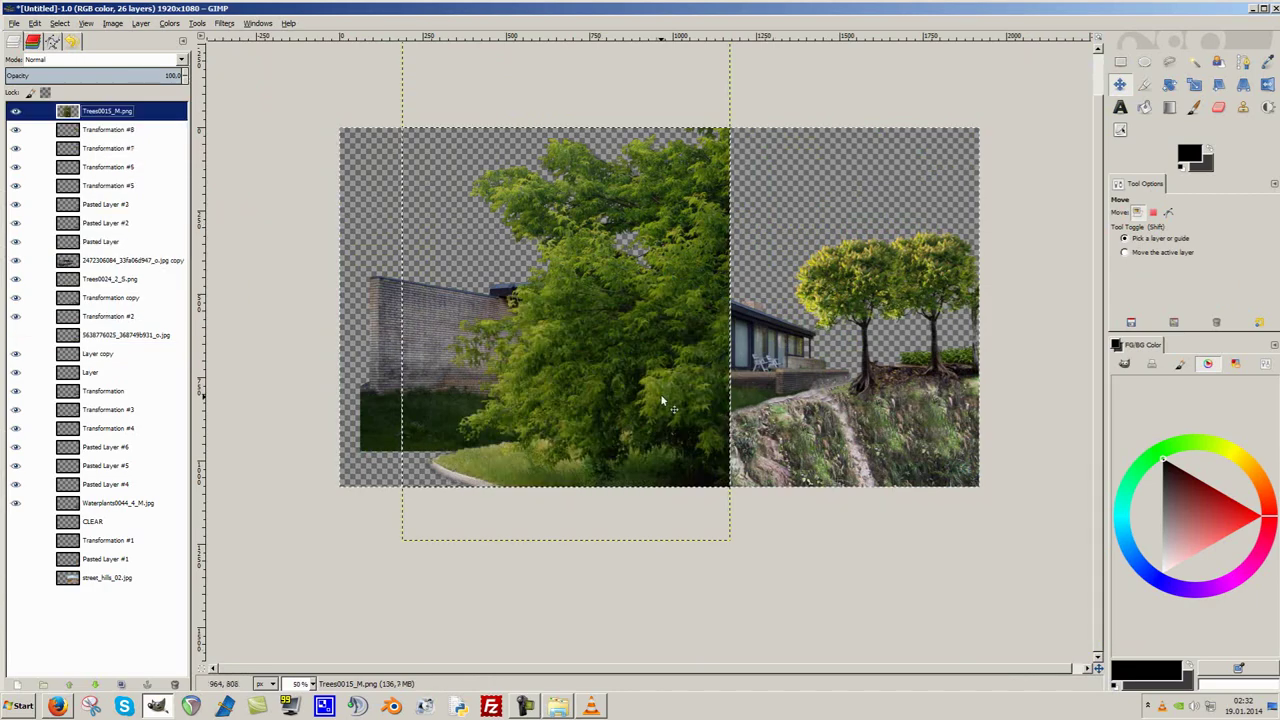
{"action": "scroll", "coordinate": [660, 393], "scroll_direction": "down", "scroll_amount": 1}
{"action": "right_click", "coordinate": [100, 110]}
{"action": "left_click", "coordinate": [140, 270]}
{"action": "left_click", "coordinate": [261, 272]}
{"action": "scroll", "coordinate": [660, 390], "scroll_direction": "up", "scroll_amount": 1}
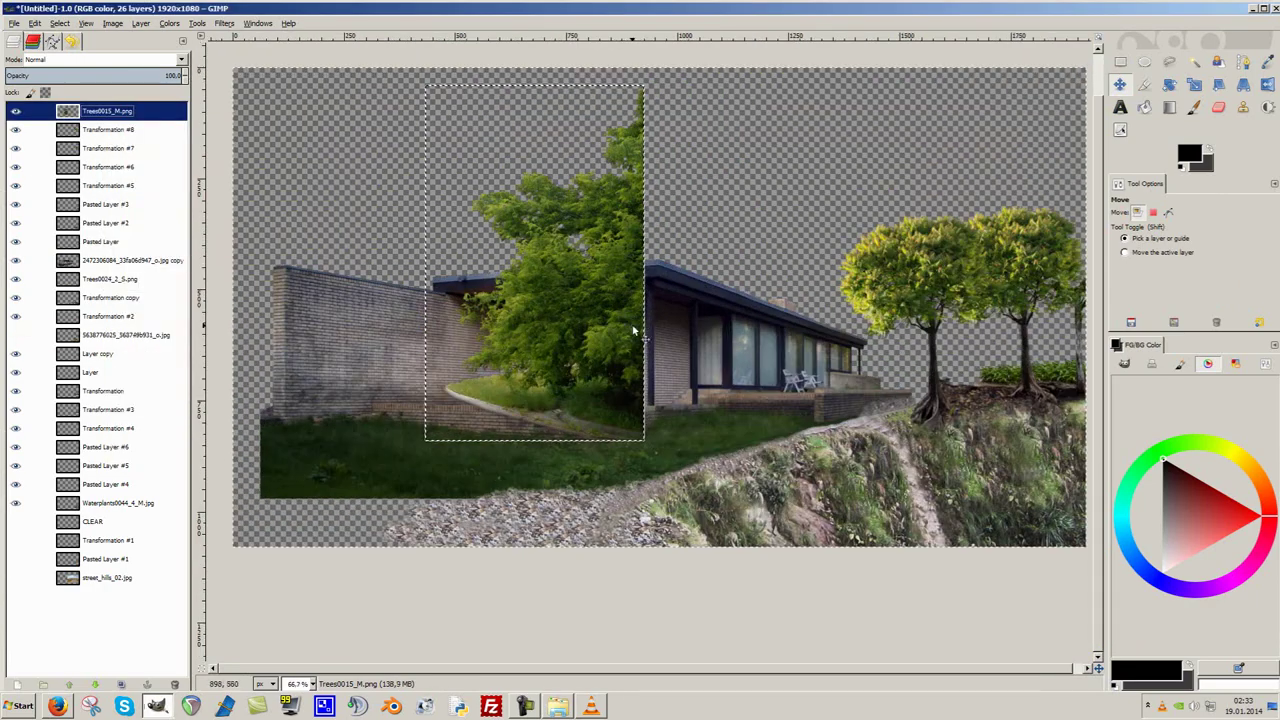
{"action": "key", "text": "shift+r"}
{"action": "left_click_drag", "start_coordinate": [694, 385], "coordinate": [680, 453]}
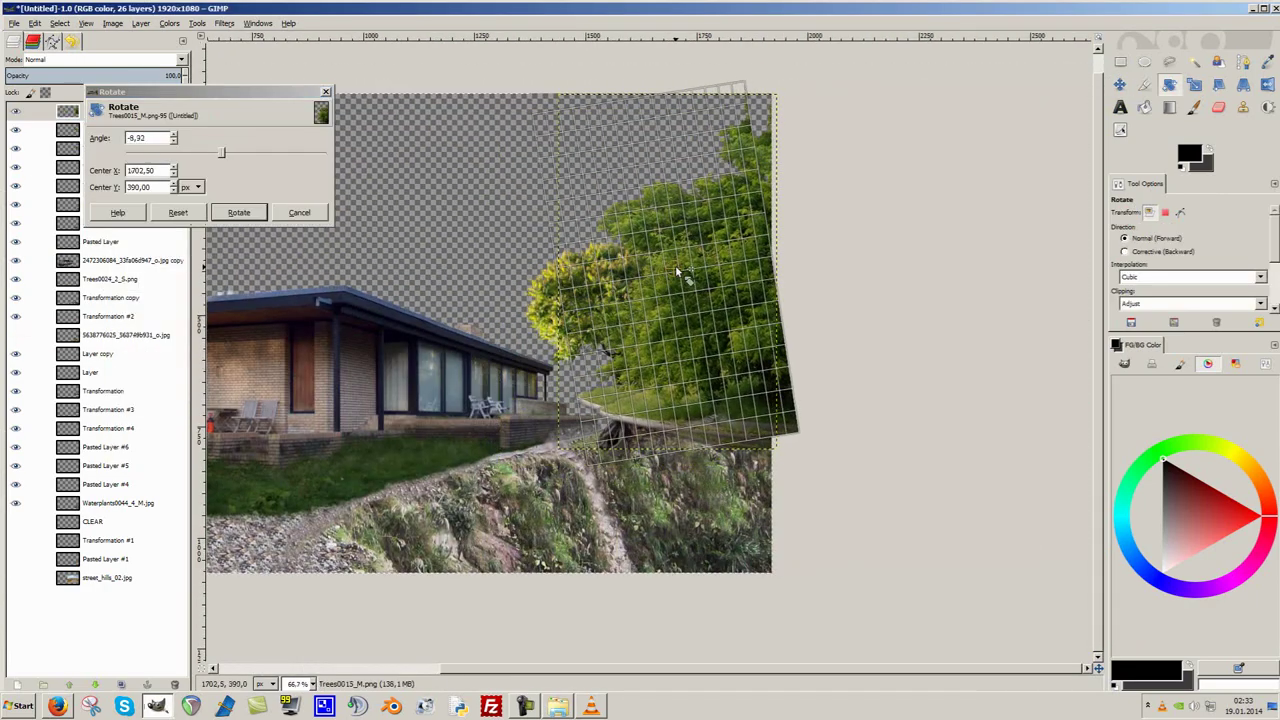
{"action": "left_click", "coordinate": [238, 212]}
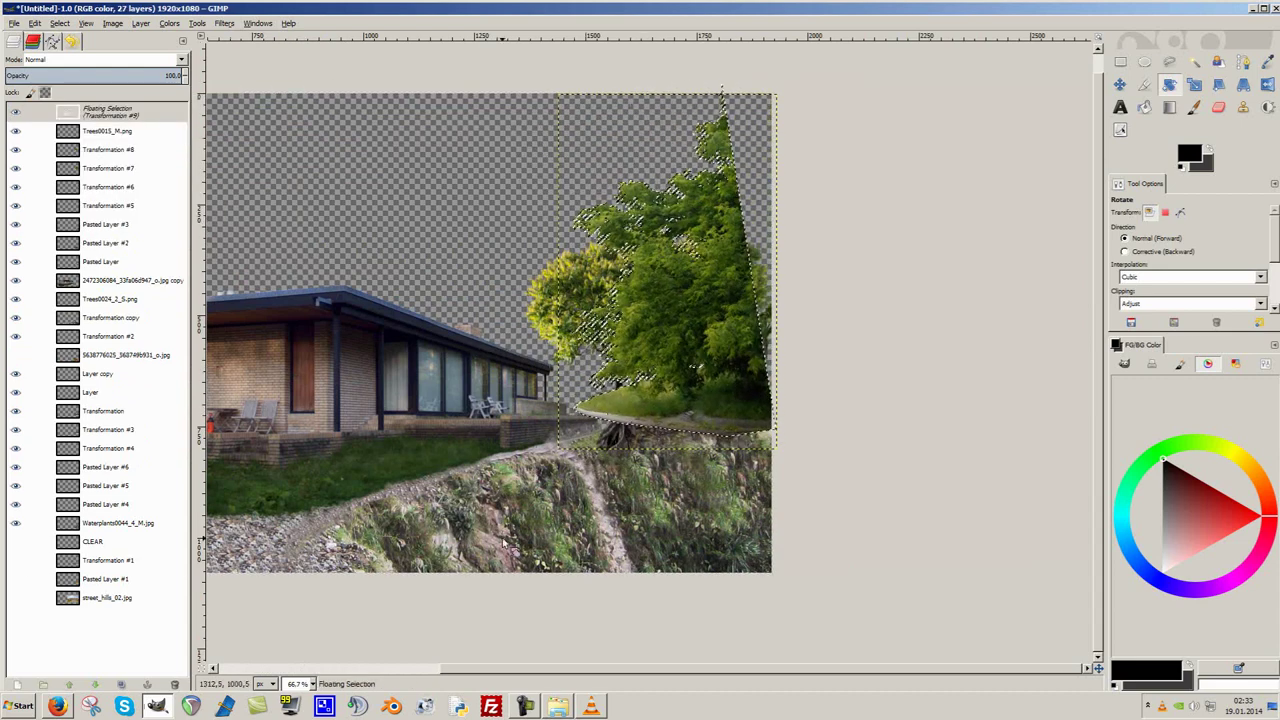
Anchor the rotated trees as Transformation #9 and put it beneath Waterplants0044_4_M.jpg.
{"action": "key", "text": "m"}
{"action": "key", "text": "shift+ctrl+n"}
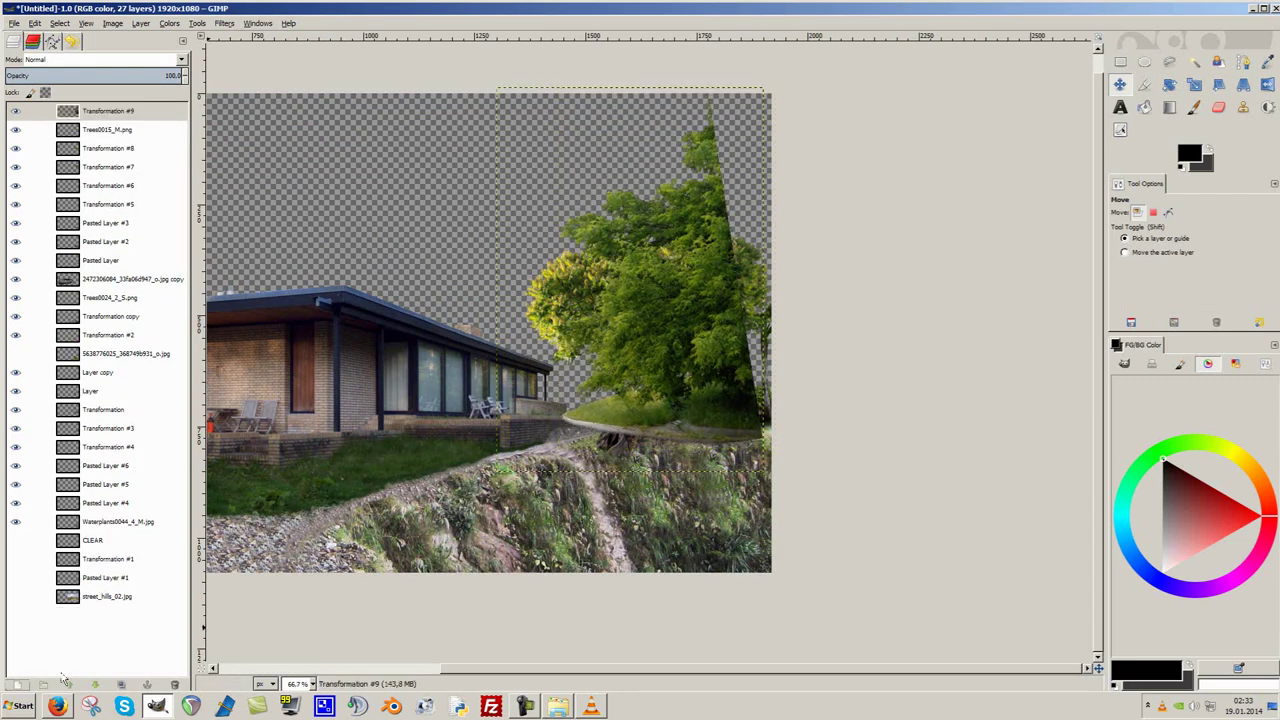
{"action": "left_click_drag", "start_coordinate": [707, 296], "coordinate": [749, 295]}
{"action": "left_click_drag", "start_coordinate": [67, 111], "coordinate": [67, 316]}
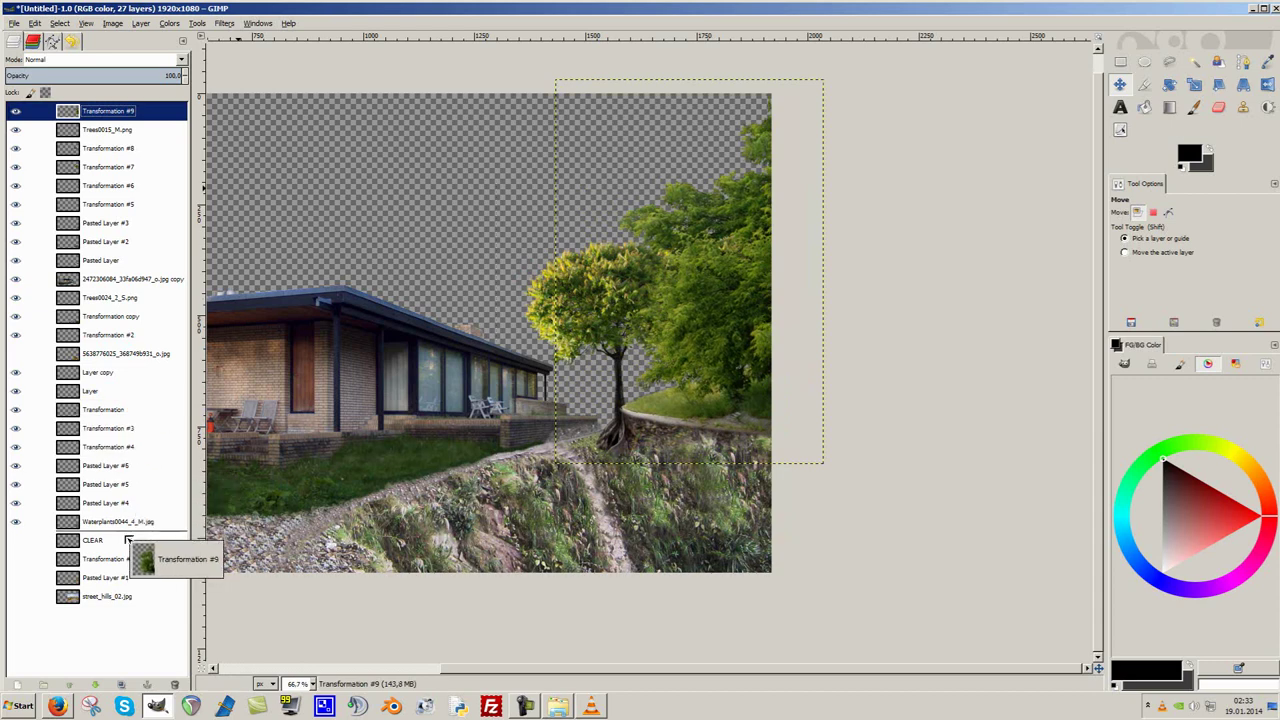
{"action": "left_click_drag", "start_coordinate": [128, 540], "coordinate": [128, 536]}
{"action": "scroll", "coordinate": [582, 431], "scroll_direction": "up", "scroll_amount": 2}
Nudge the tree clump into place on the cliff beside the house.
{"action": "left_click_drag", "start_coordinate": [572, 447], "coordinate": [594, 432]}
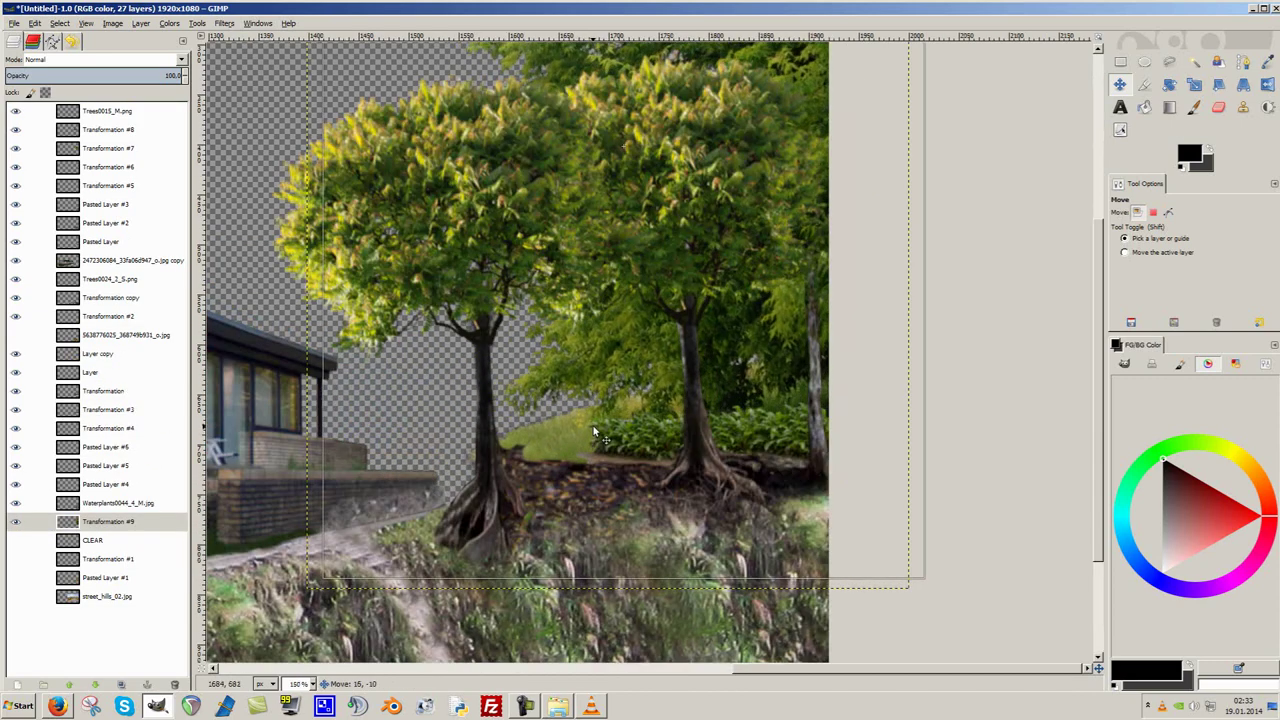
{"action": "scroll", "coordinate": [585, 486], "scroll_direction": "down", "scroll_amount": 1}
{"action": "left_click_drag", "start_coordinate": [708, 369], "coordinate": [716, 375]}
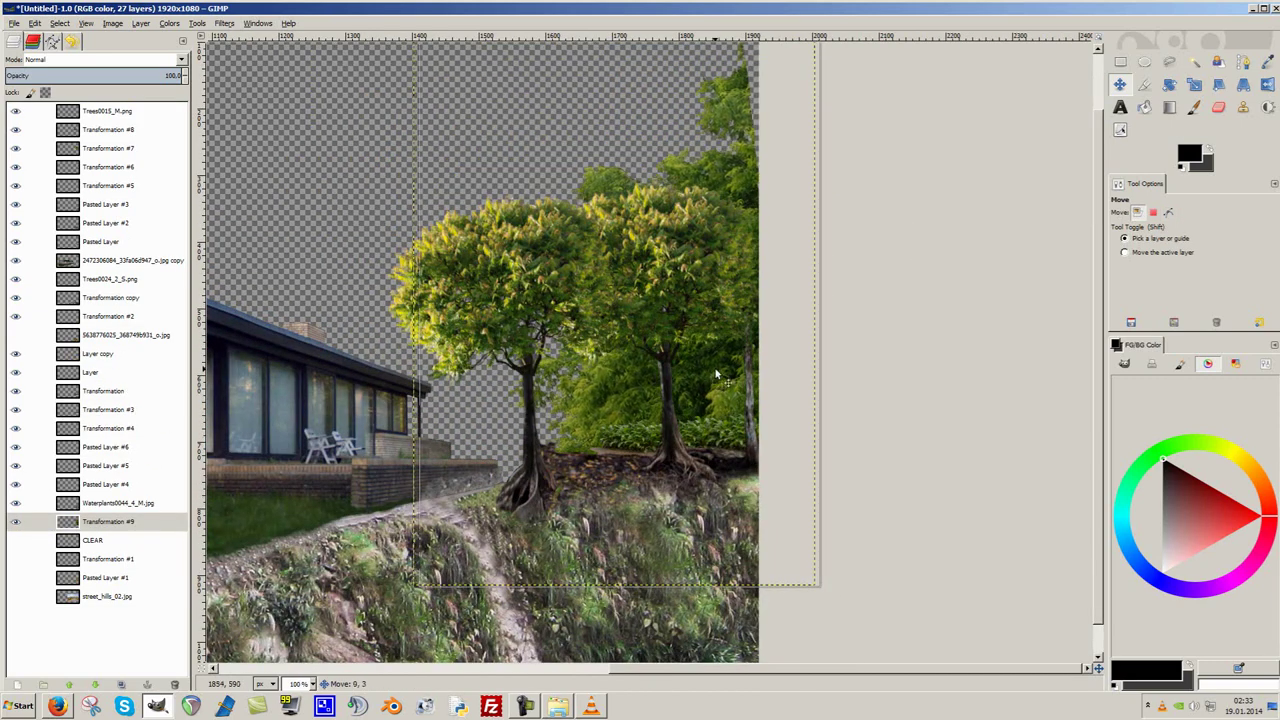
{"action": "scroll", "coordinate": [710, 350], "scroll_direction": "up", "scroll_amount": 2}
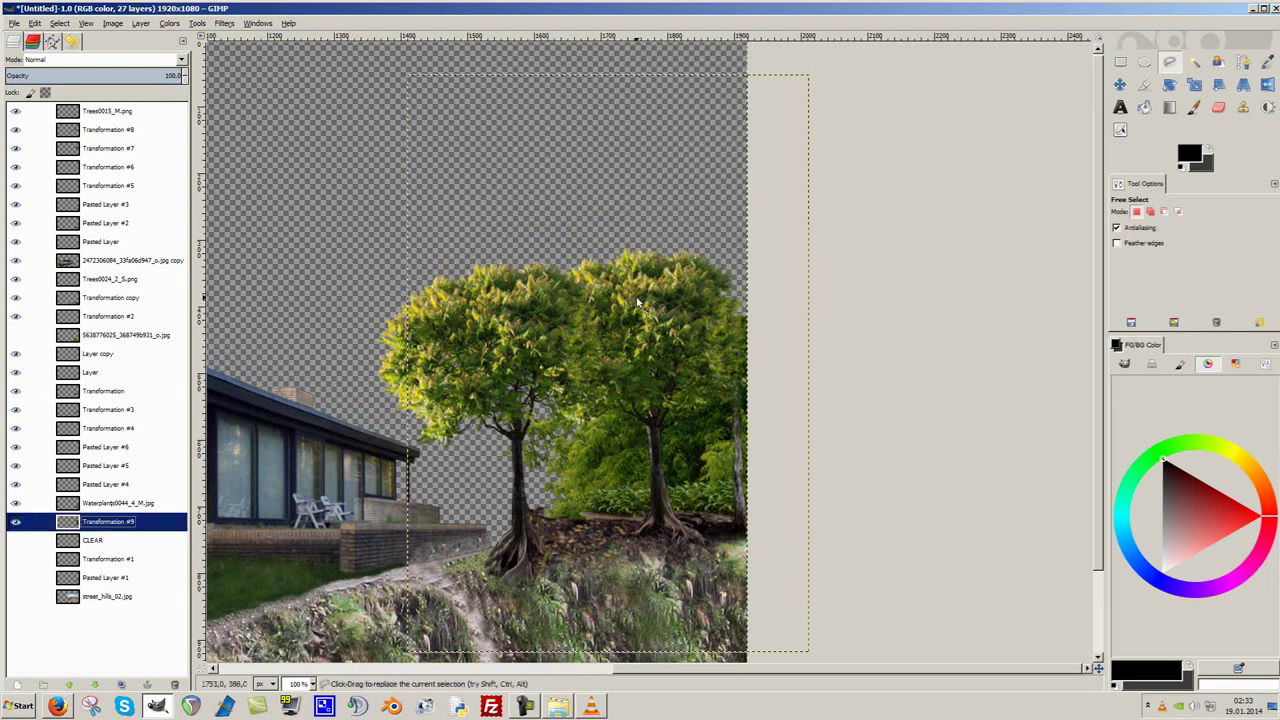
{"action": "scroll", "coordinate": [600, 420], "scroll_direction": "up", "scroll_amount": 1}
{"action": "scroll", "coordinate": [620, 460], "scroll_direction": "up", "scroll_amount": 1}
{"action": "scroll", "coordinate": [640, 490], "scroll_direction": "up", "scroll_amount": 1}
{"action": "key", "text": "alt+Tab"}
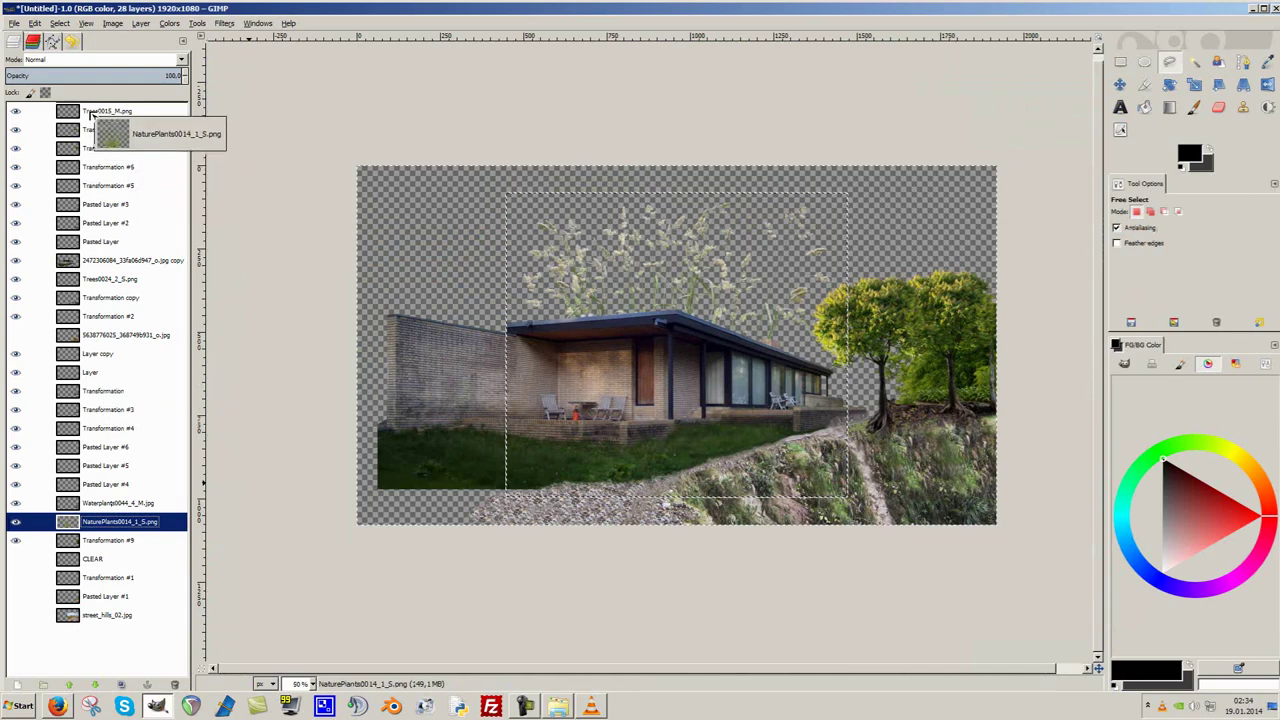
Bring in NaturePlants0014_1_S and shrink it to 328x293 as a new layer.
{"action": "left_click_drag", "start_coordinate": [843, 565], "coordinate": [110, 112]}
{"action": "left_click", "coordinate": [745, 425]}
{"action": "left_click_drag", "start_coordinate": [745, 425], "coordinate": [626, 301]}
{"action": "left_click", "coordinate": [158, 345]}
{"action": "key", "text": "shift+ctrl+n"}
{"action": "key", "text": "1"}
{"action": "key", "text": "m"}
{"action": "key", "text": "2"}
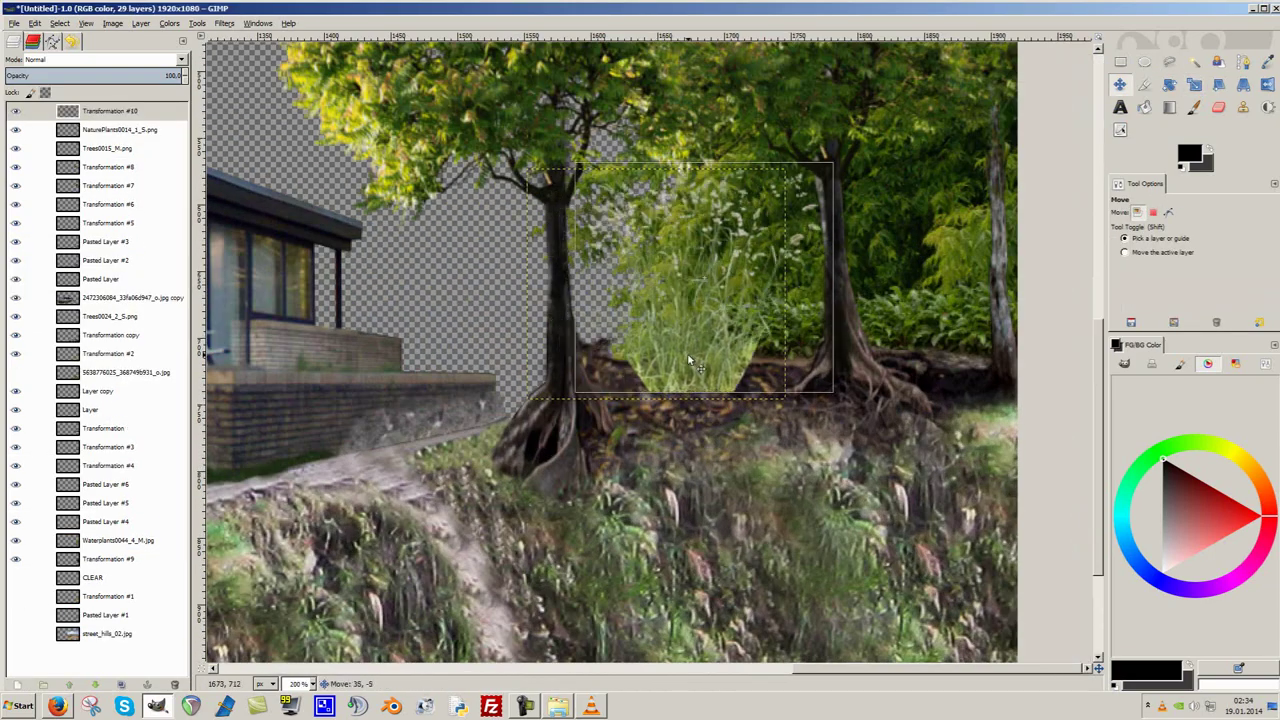
{"action": "key", "text": "shift+t"}
{"action": "left_click", "coordinate": [590, 190]}
{"action": "key", "text": "Escape"}
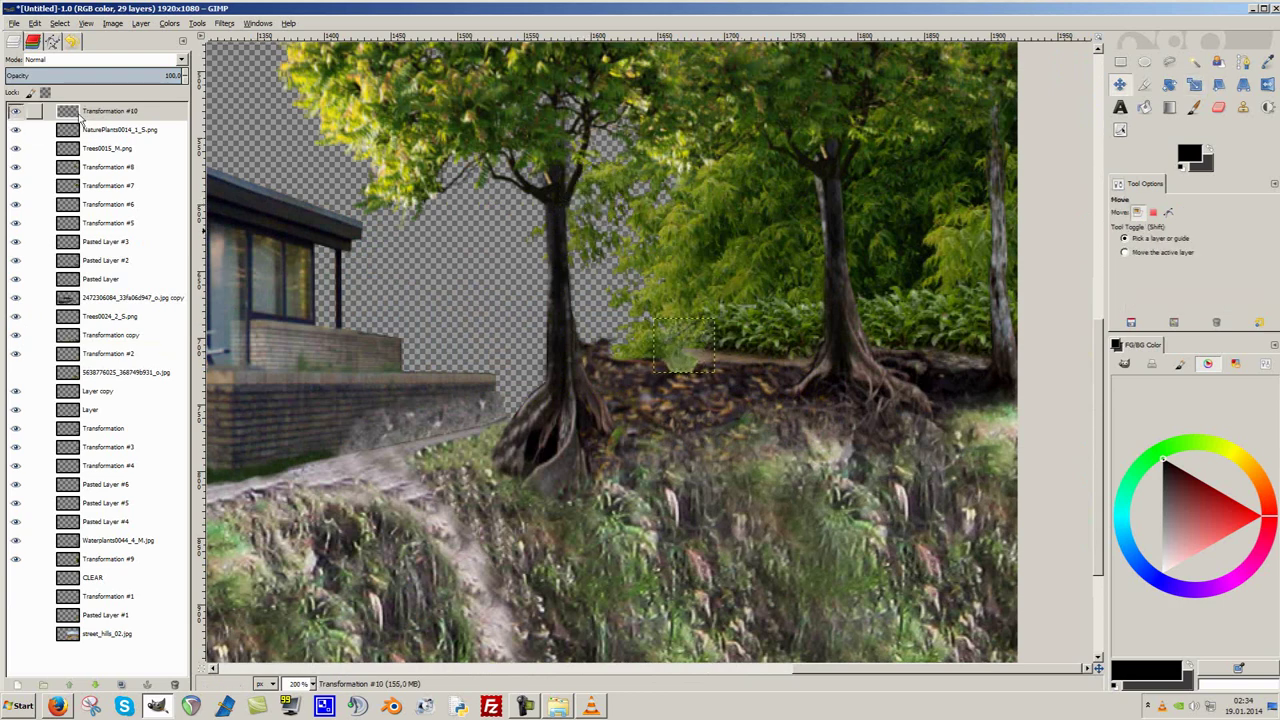
Put the grass tuft layer beneath Waterplants0044_4_M.jpg between the trees.
{"action": "left_click_drag", "start_coordinate": [115, 565], "coordinate": [115, 550]}
{"action": "key", "text": "3"}
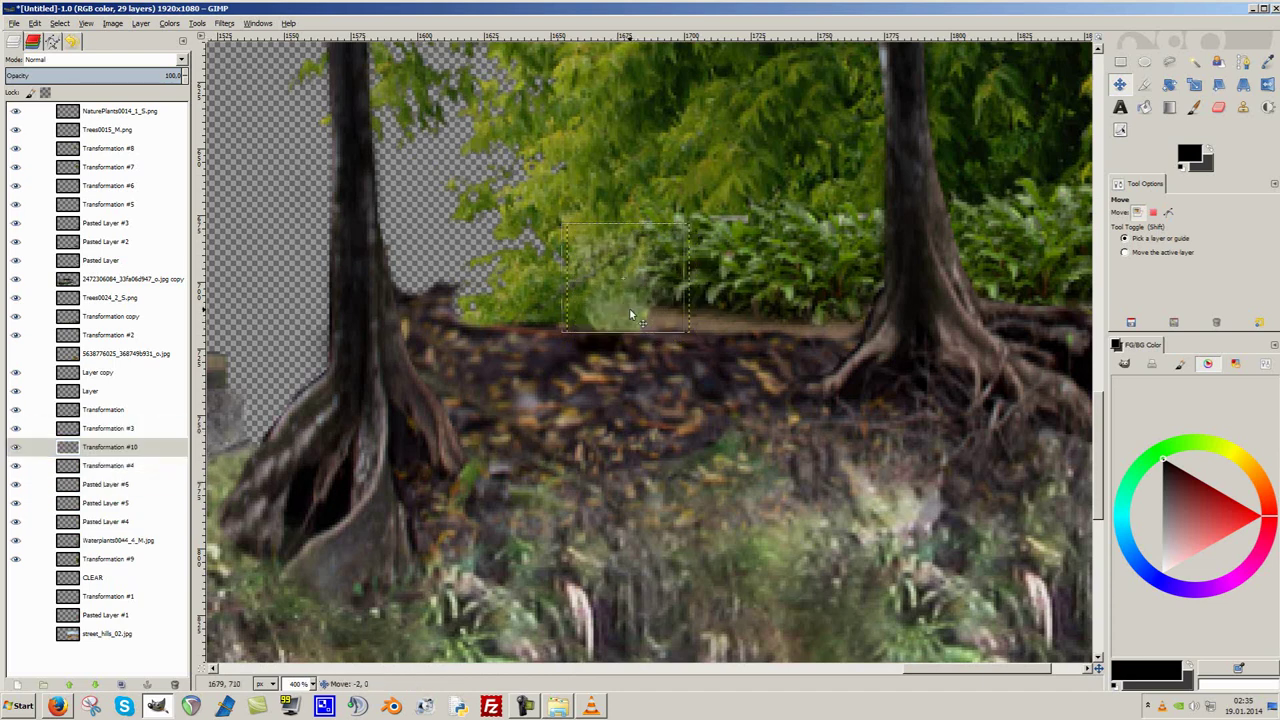
{"action": "scroll", "coordinate": [620, 328], "scroll_direction": "up", "scroll_amount": 1}
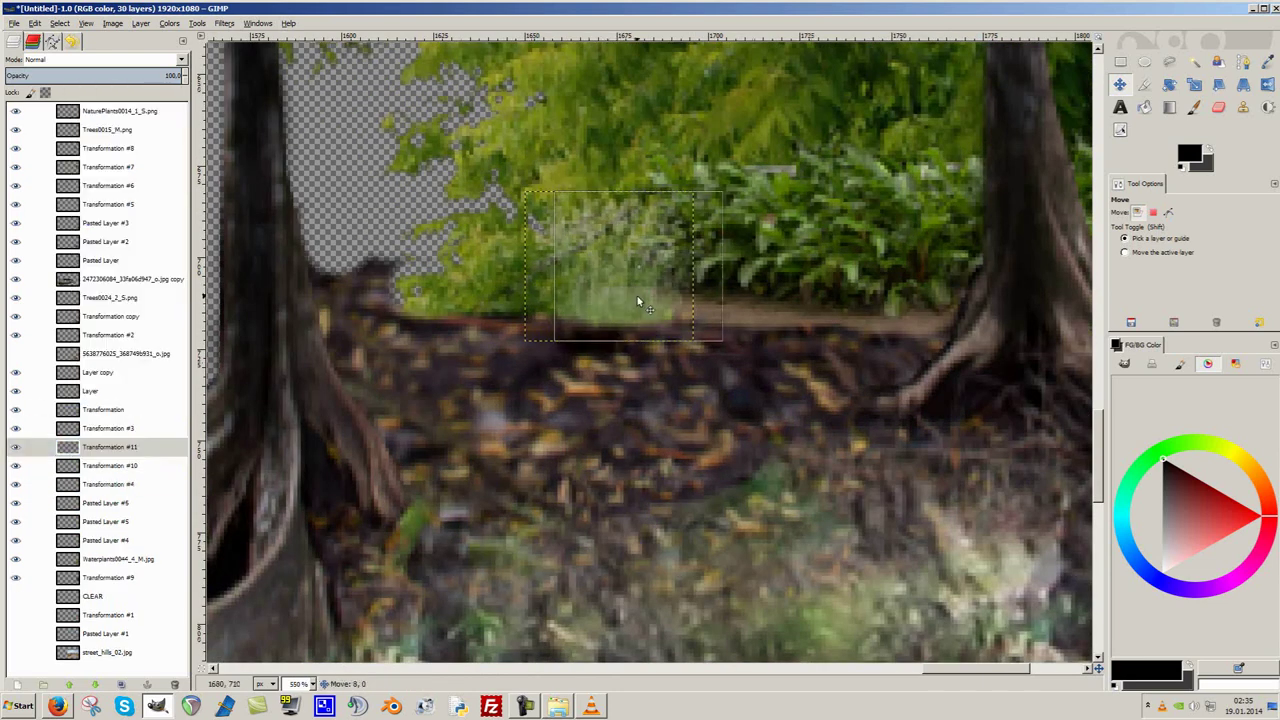
{"action": "scroll", "coordinate": [640, 303], "scroll_direction": "down", "scroll_amount": 1}
{"action": "scroll", "coordinate": [640, 303], "scroll_direction": "down", "scroll_amount": 1}
{"action": "left_click", "coordinate": [645, 357]}
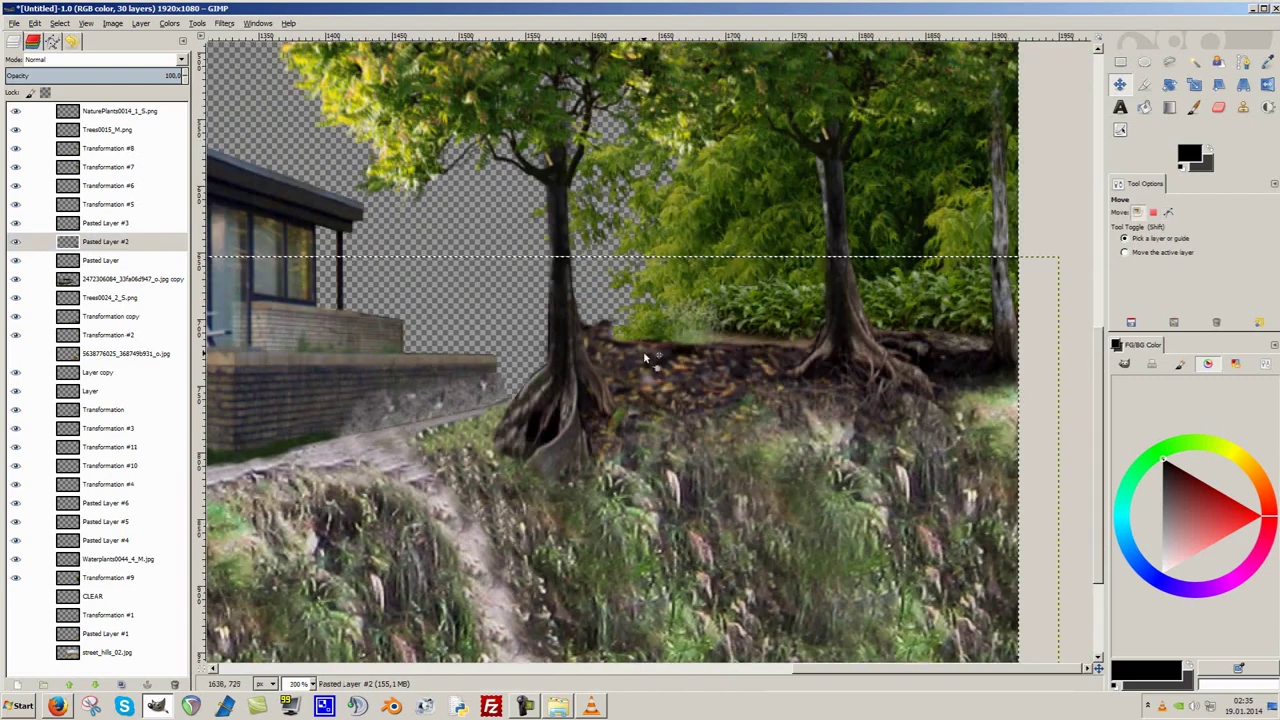
Duplicate the grass tuft and place the copies along the ground beside the first.
{"action": "key", "text": "3"}
{"action": "left_click", "coordinate": [660, 310]}
{"action": "left_click_drag", "start_coordinate": [664, 312], "coordinate": [677, 317]}
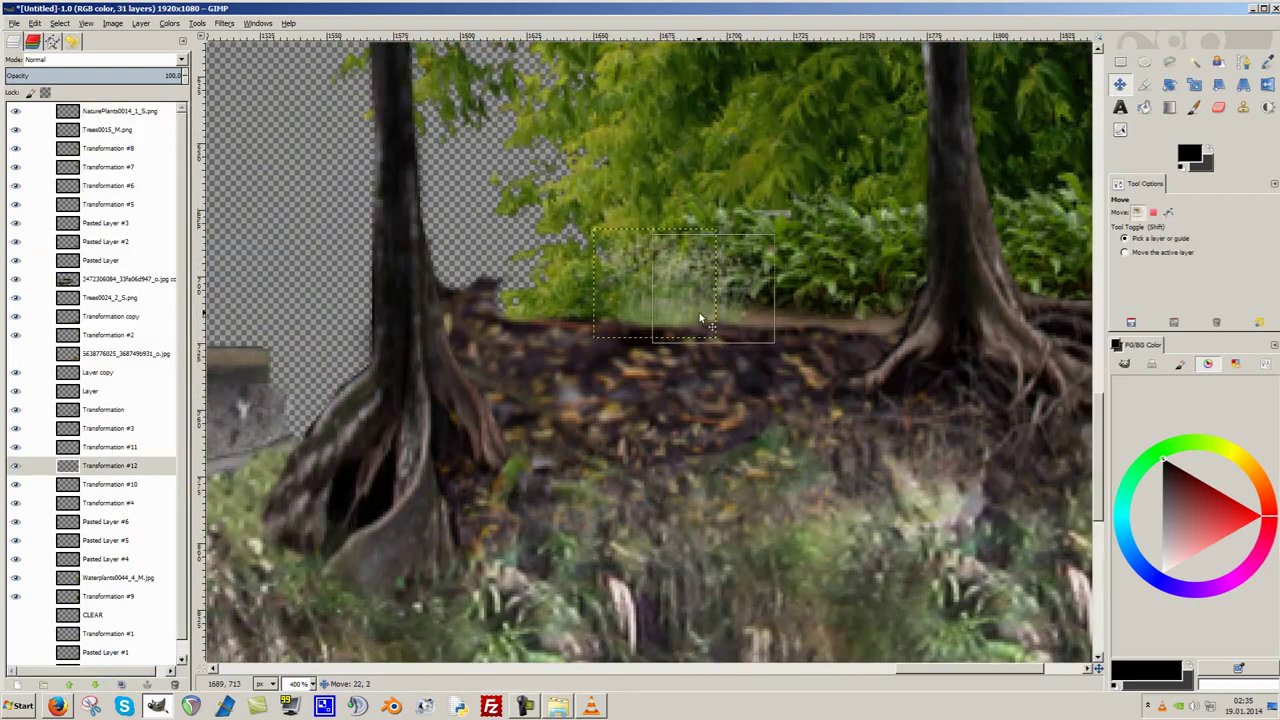
{"action": "left_click", "coordinate": [560, 445]}
{"action": "scroll", "coordinate": [658, 477], "scroll_direction": "down", "scroll_amount": 3}
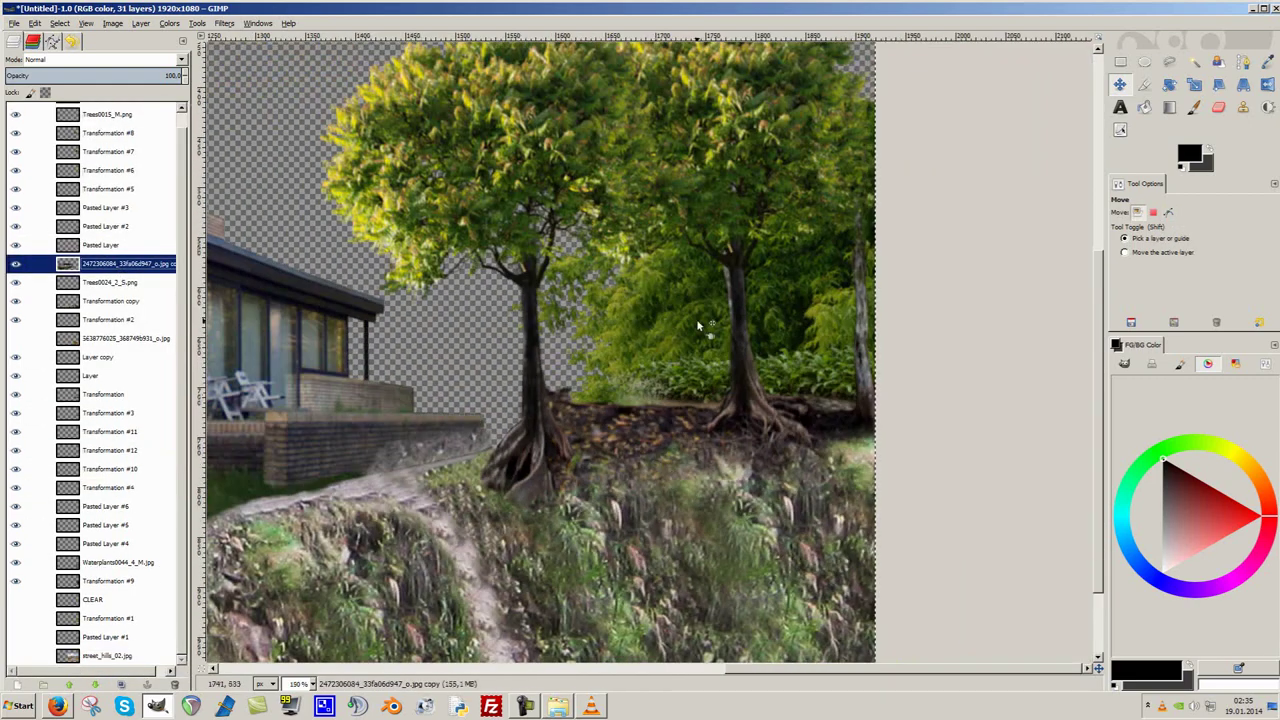
{"action": "scroll", "coordinate": [698, 325], "scroll_direction": "down", "scroll_amount": 2}
{"action": "scroll", "coordinate": [815, 395], "scroll_direction": "up", "scroll_amount": 1}
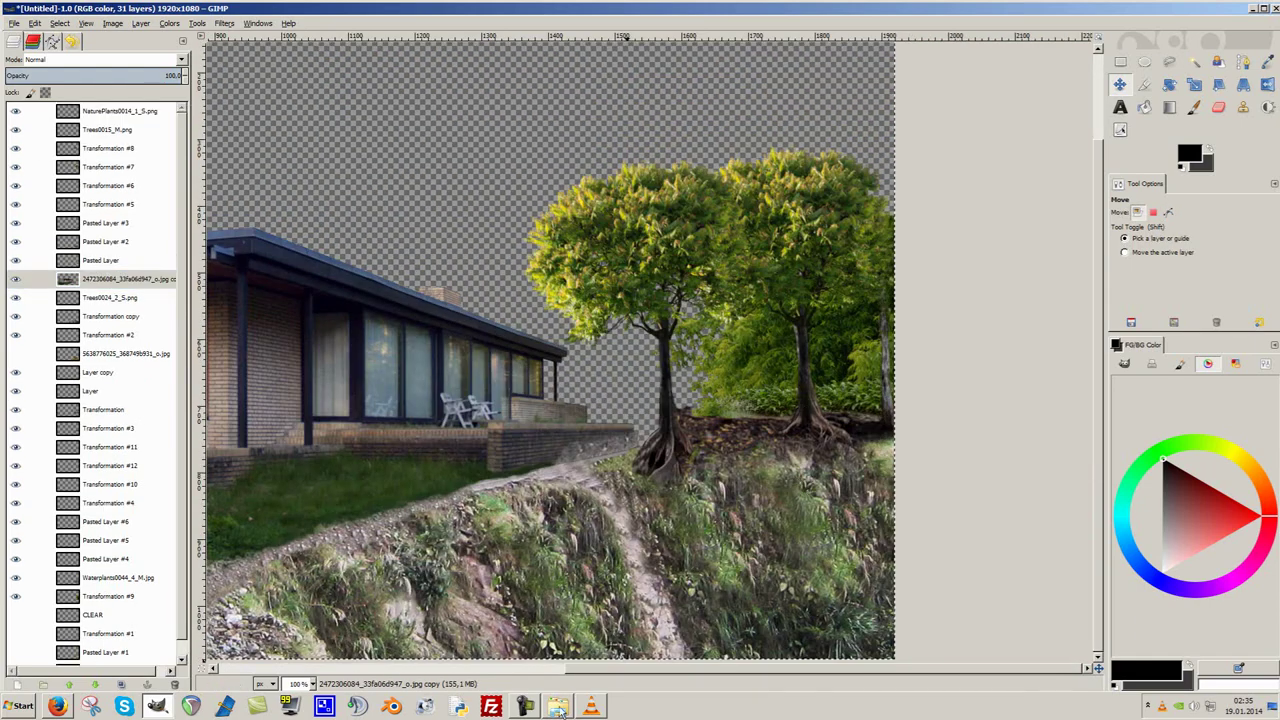
{"action": "left_click", "coordinate": [557, 706]}
Bring in Trees0015_M, scale the layer, and move it to the top-right.
{"action": "left_click_drag", "start_coordinate": [777, 271], "coordinate": [400, 300]}
{"action": "scroll", "coordinate": [452, 290], "scroll_direction": "down", "scroll_amount": 2}
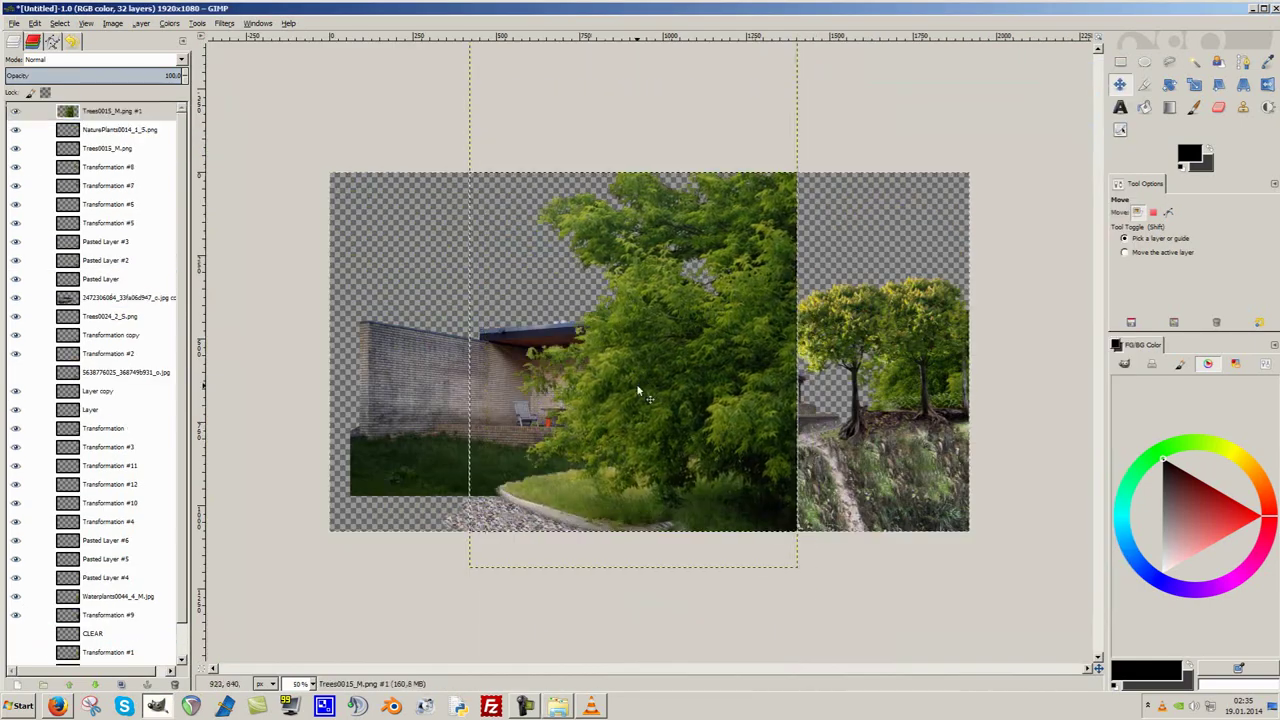
{"action": "right_click", "coordinate": [100, 111]}
{"action": "left_click", "coordinate": [130, 200]}
{"action": "left_click", "coordinate": [189, 198]}
{"action": "left_click_drag", "start_coordinate": [644, 319], "coordinate": [951, 245]}
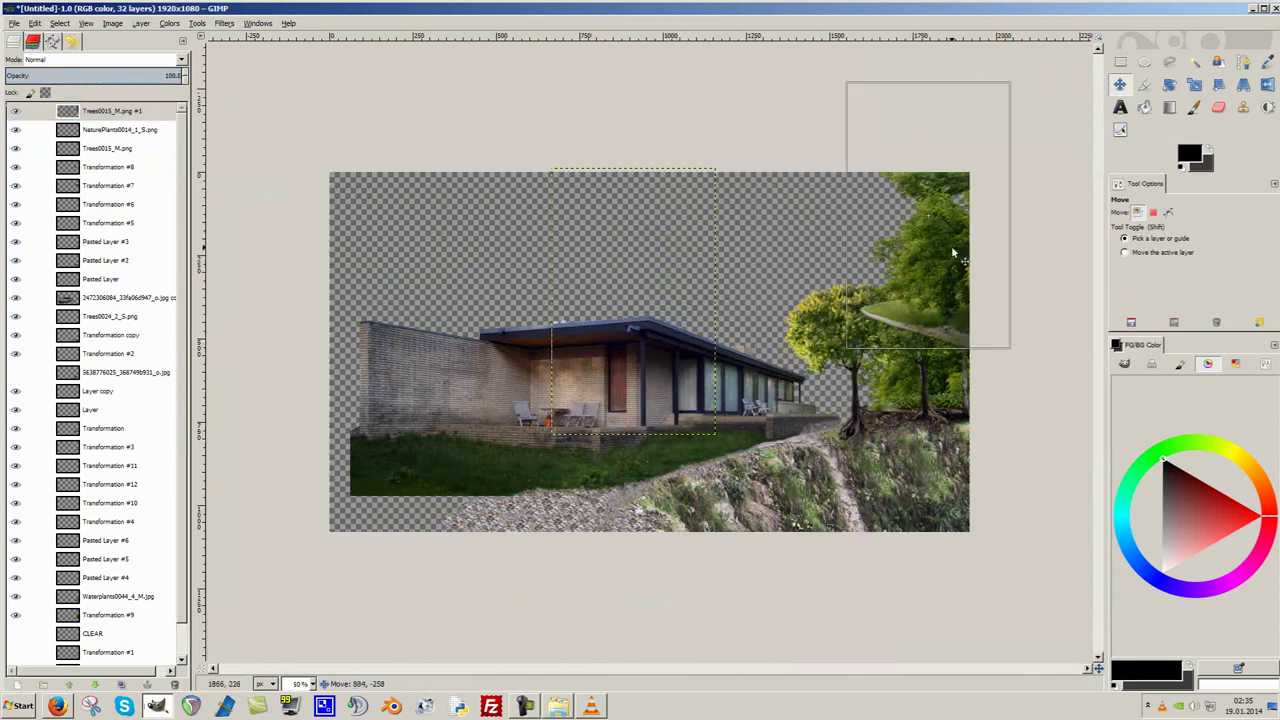
{"action": "scroll", "coordinate": [951, 245], "scroll_direction": "up", "scroll_amount": 2}
Rotate the tree layer about -12 degrees around a pivot near its top.
{"action": "key", "text": "f"}
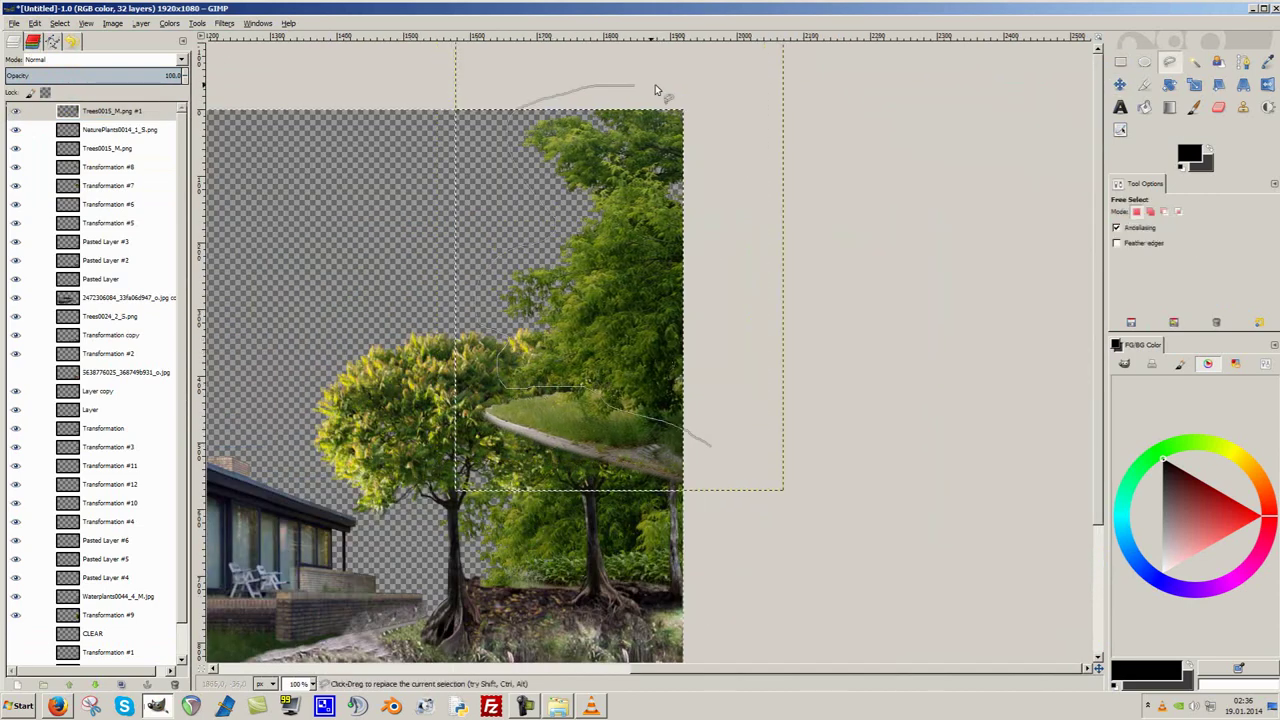
{"action": "key", "text": "m"}
{"action": "left_click_drag", "start_coordinate": [669, 343], "coordinate": [694, 325]}
{"action": "key", "text": "shift+r"}
{"action": "left_click_drag", "start_coordinate": [616, 416], "coordinate": [625, 479]}
{"action": "left_click_drag", "start_coordinate": [582, 292], "coordinate": [572, 157]}
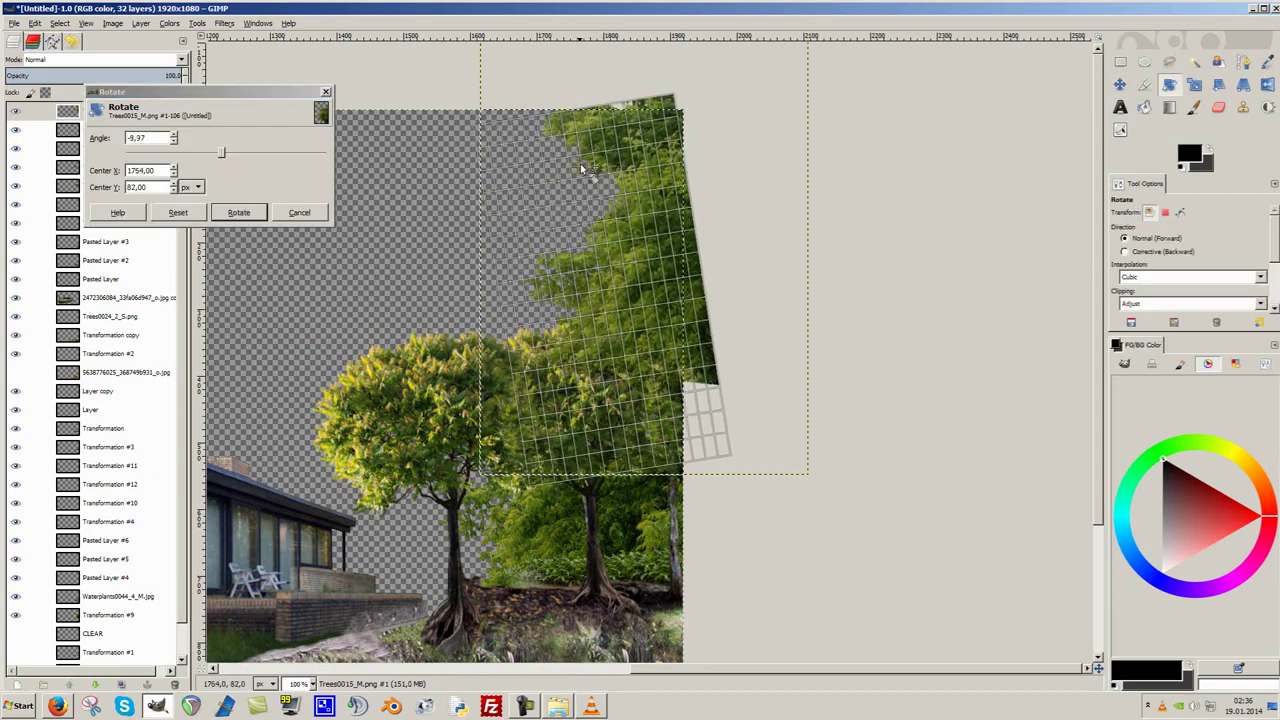
{"action": "key", "text": "Return"}
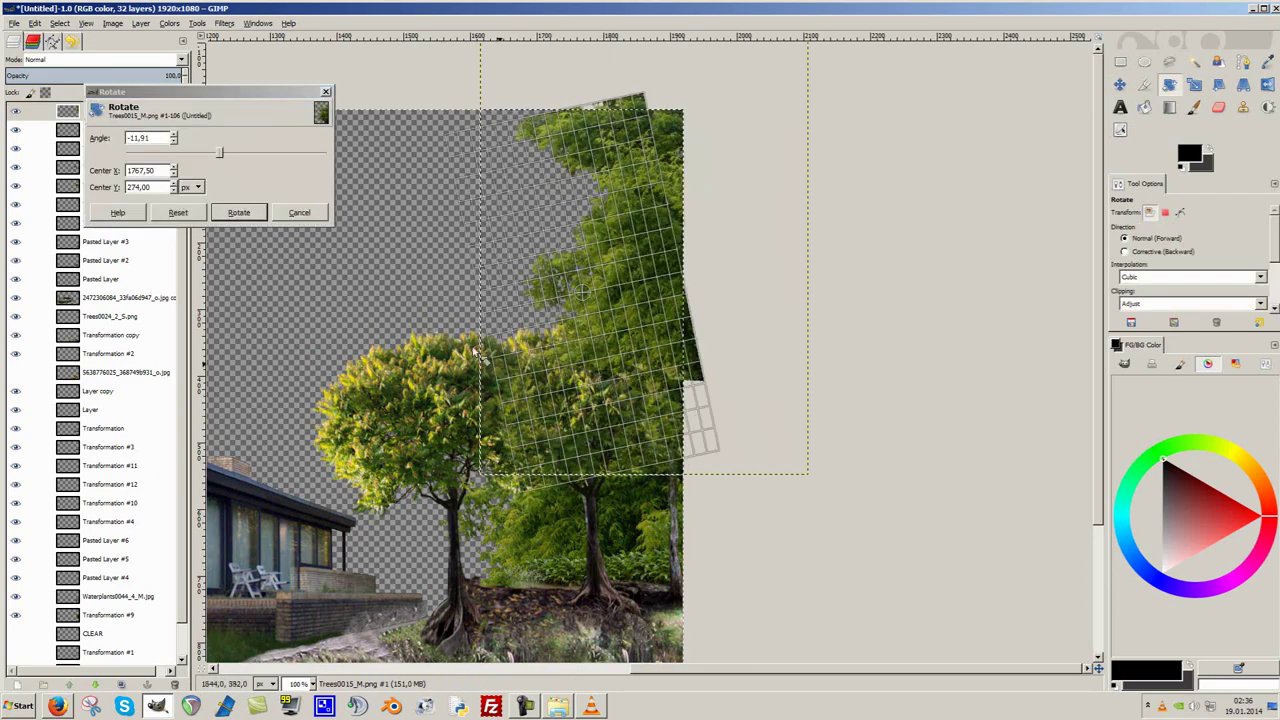
Scale the tilted tree layer up to fill the right edge.
{"action": "key", "text": "m"}
{"action": "left_click_drag", "start_coordinate": [585, 383], "coordinate": [633, 406]}
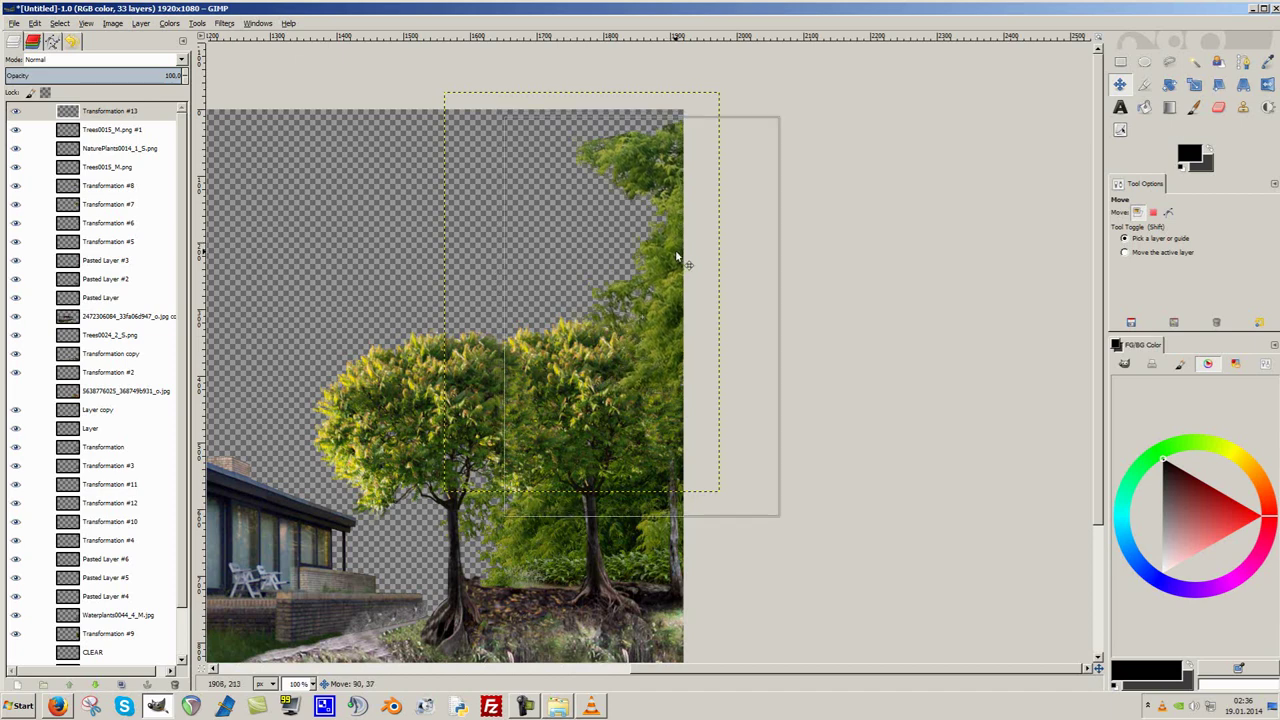
{"action": "key", "text": "shift+s"}
{"action": "left_click", "coordinate": [448, 83]}
{"action": "key", "text": "Return"}
{"action": "key", "text": "m"}
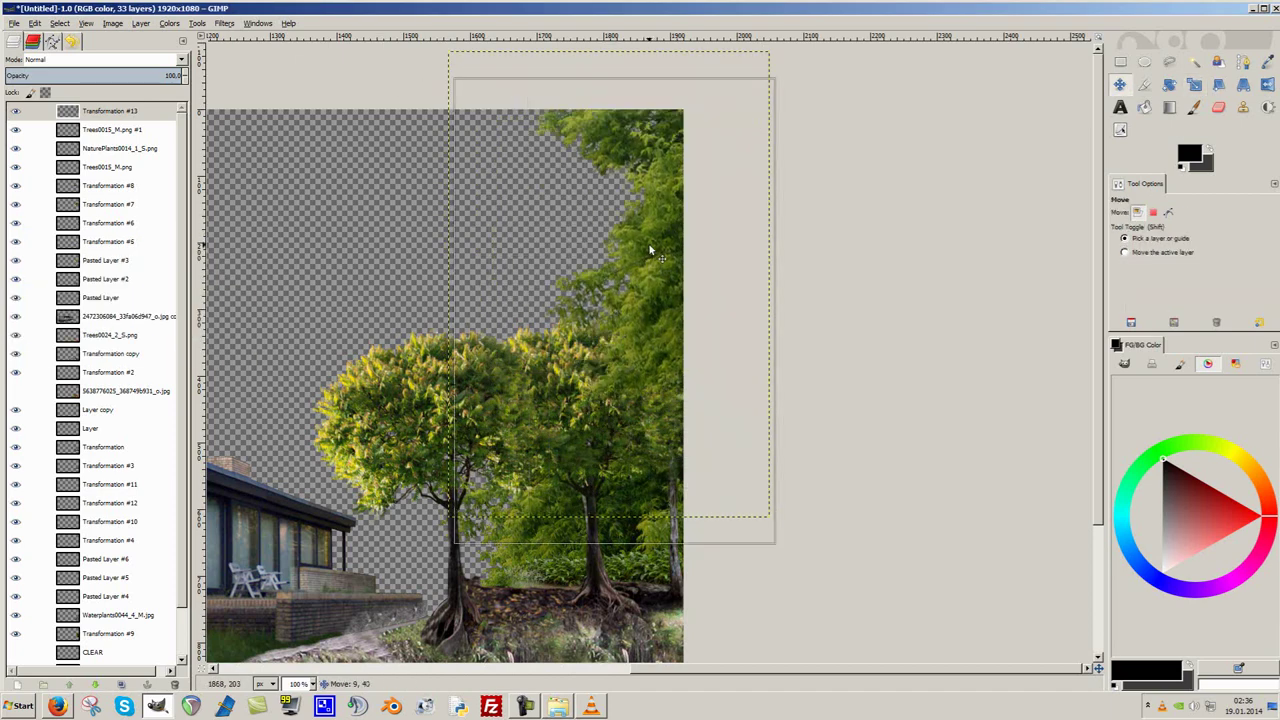
Move the foliage layer, Transformation #13, to just above CLEAR.
{"action": "left_click_drag", "start_coordinate": [100, 645], "coordinate": [100, 638]}
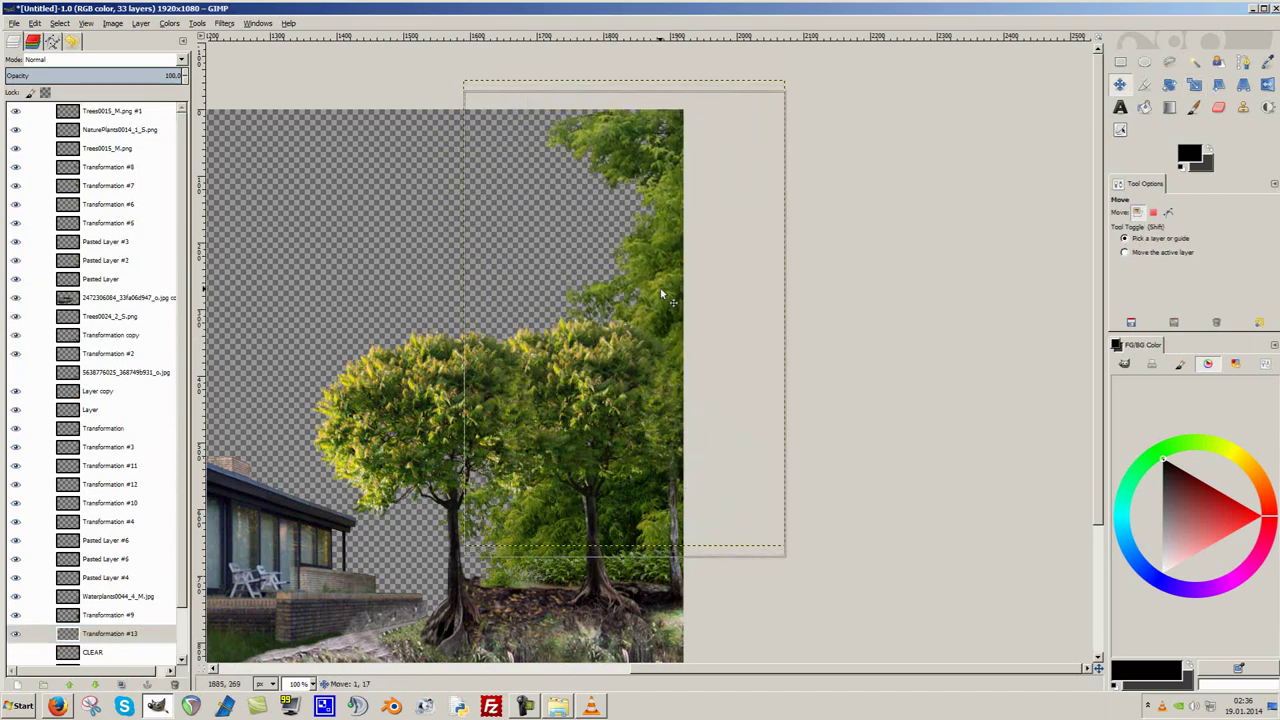
{"action": "scroll", "coordinate": [795, 418], "scroll_direction": "down", "scroll_amount": 3}
{"action": "scroll", "coordinate": [795, 418], "scroll_direction": "left", "scroll_amount": 4}
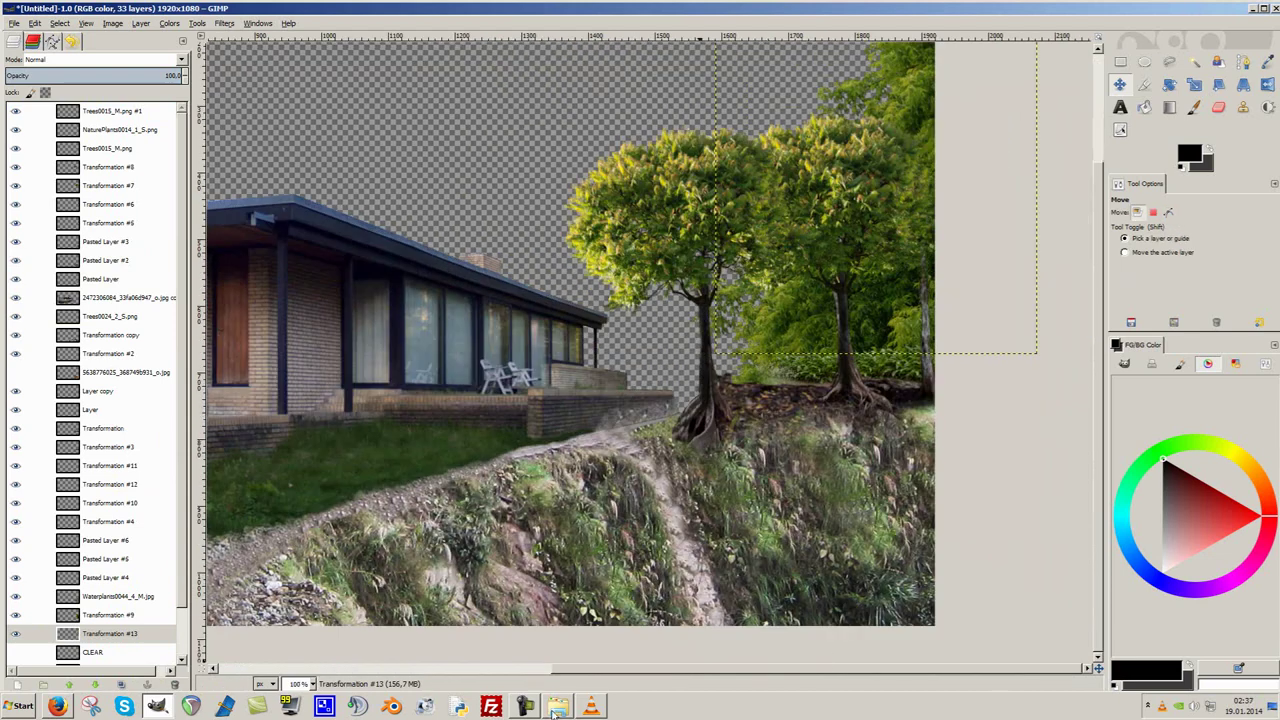
{"action": "left_click", "coordinate": [557, 706]}
Add another Trees0015_M layer and halve its width with Scale Layer (/2).
{"action": "left_click_drag", "start_coordinate": [42, 668], "coordinate": [42, 660]}
{"action": "right_click", "coordinate": [70, 615]}
{"action": "left_click", "coordinate": [140, 430]}
{"action": "left_click", "coordinate": [275, 287]}
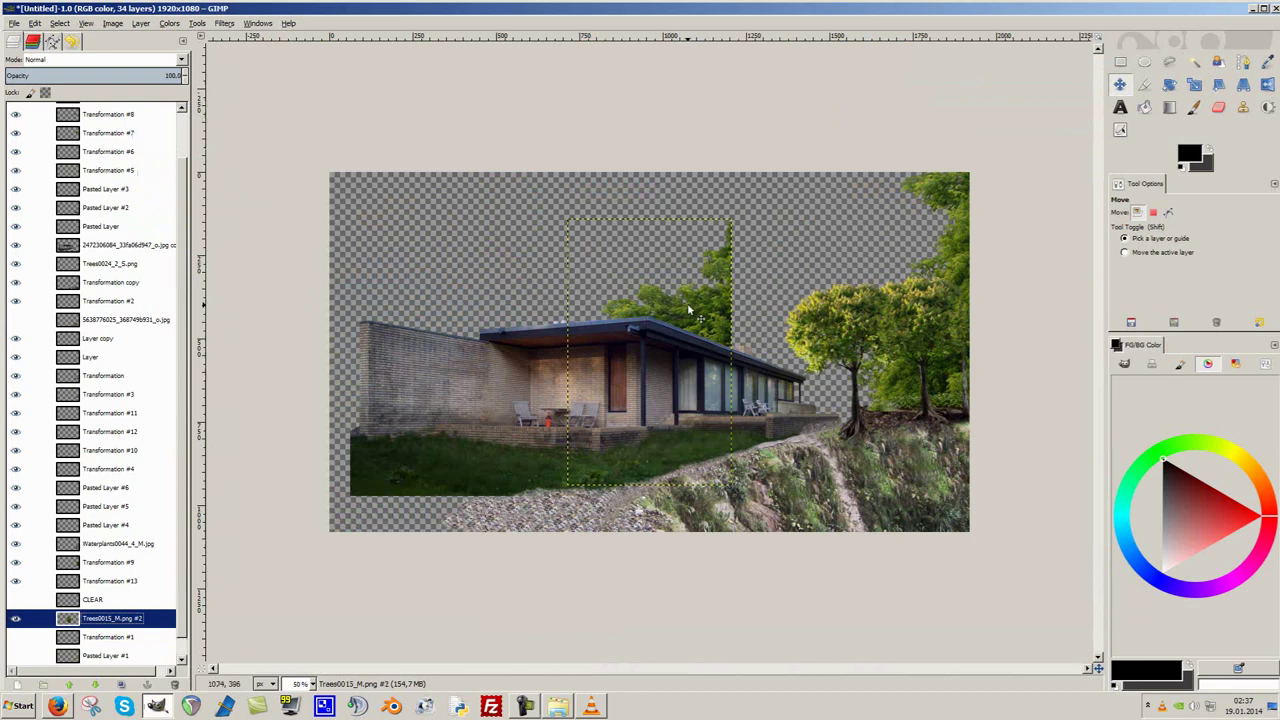
{"action": "right_click", "coordinate": [70, 618]}
{"action": "left_click", "coordinate": [133, 430]}
{"action": "type", "text": "/2"}
{"action": "key", "text": "Return"}
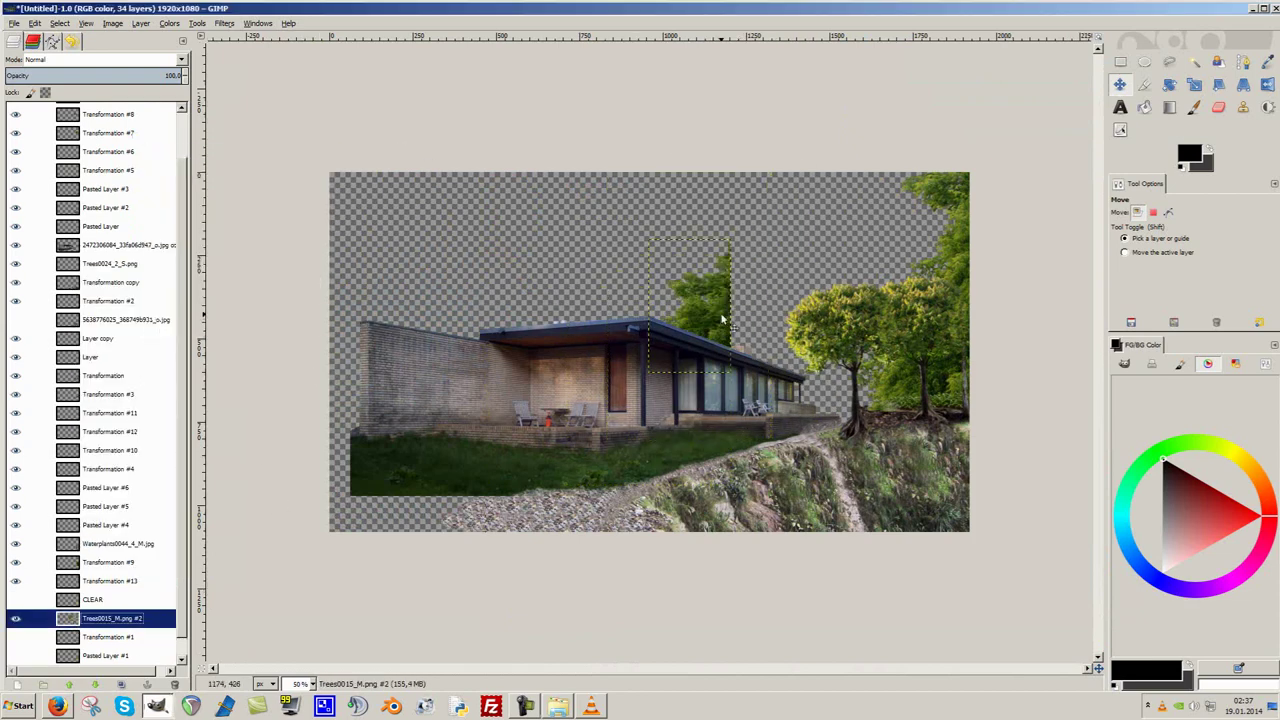
Move the smaller tree up behind the house roof.
{"action": "scroll", "coordinate": [812, 407], "scroll_direction": "up", "scroll_amount": 2}
{"action": "scroll", "coordinate": [812, 407], "scroll_direction": "up", "scroll_amount": 1}
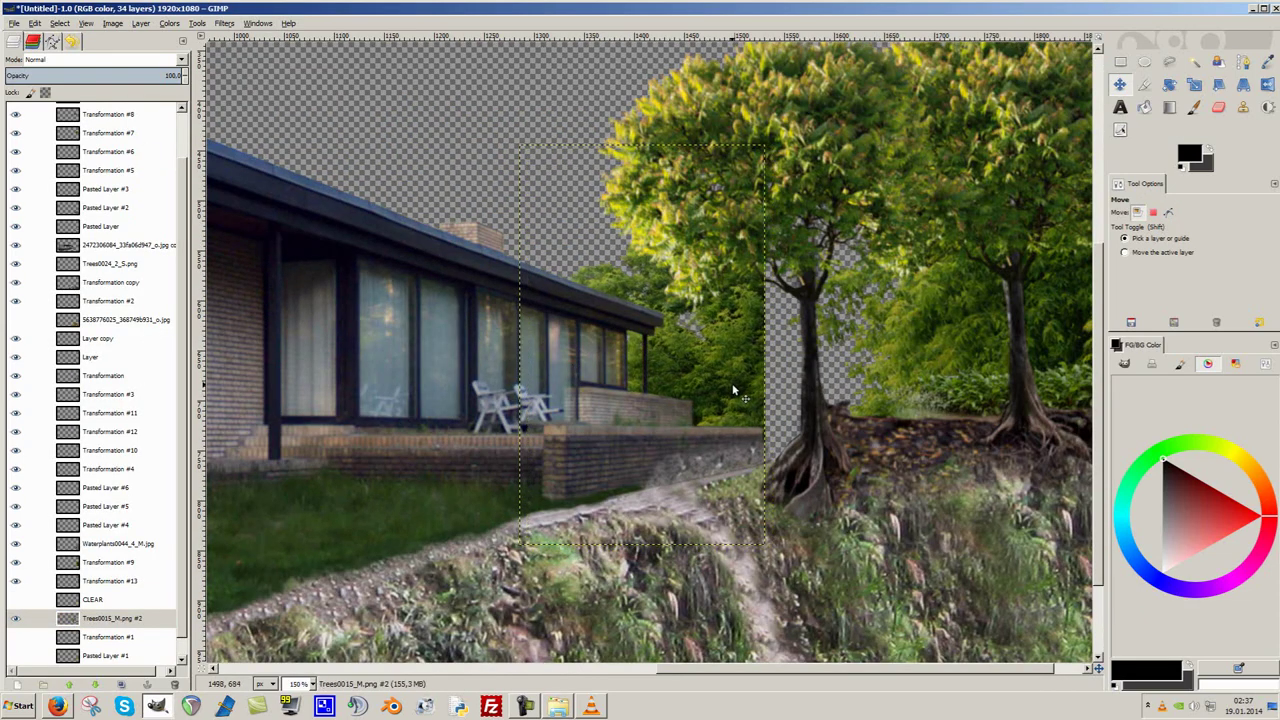
{"action": "left_click", "coordinate": [197, 23]}
{"action": "left_click", "coordinate": [320, 171]}
{"action": "left_click_drag", "start_coordinate": [639, 380], "coordinate": [727, 328]}
{"action": "scroll", "coordinate": [727, 328], "scroll_direction": "up", "scroll_amount": 1}
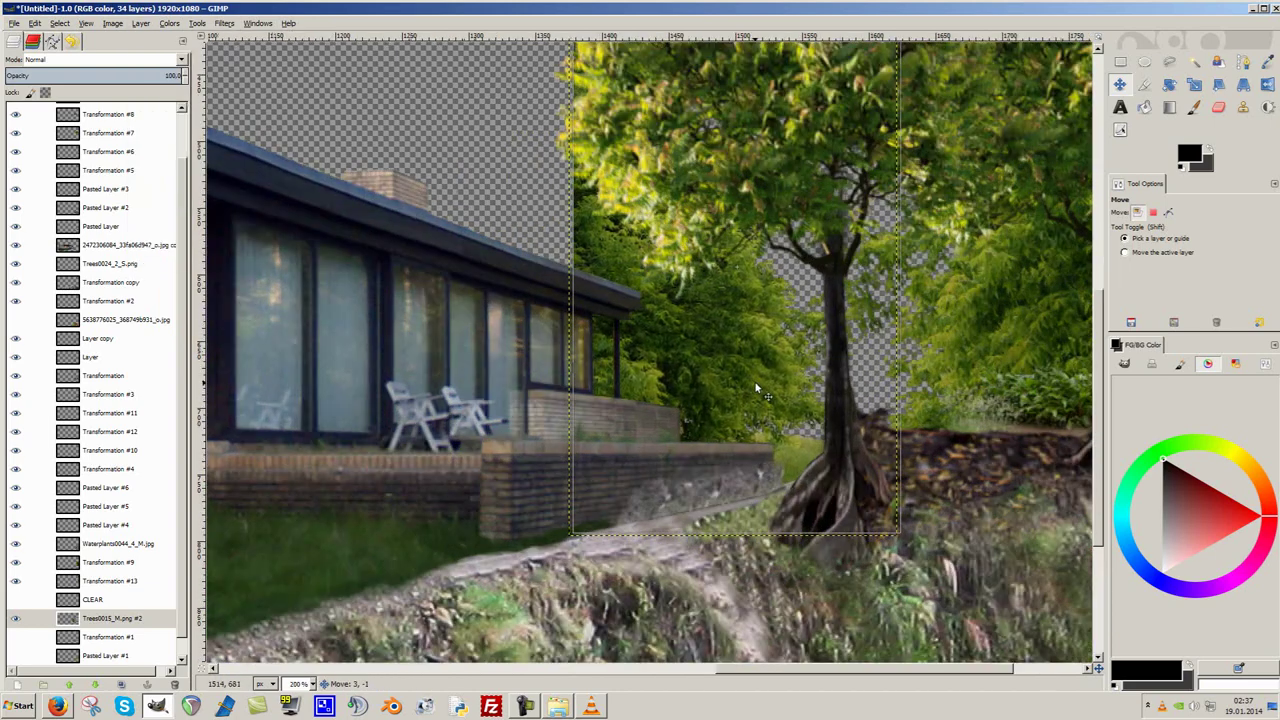
{"action": "scroll", "coordinate": [700, 380], "scroll_direction": "up", "scroll_amount": 1}
{"action": "key", "text": "f"}
{"action": "scroll", "coordinate": [700, 388], "scroll_direction": "down", "scroll_amount": 1}
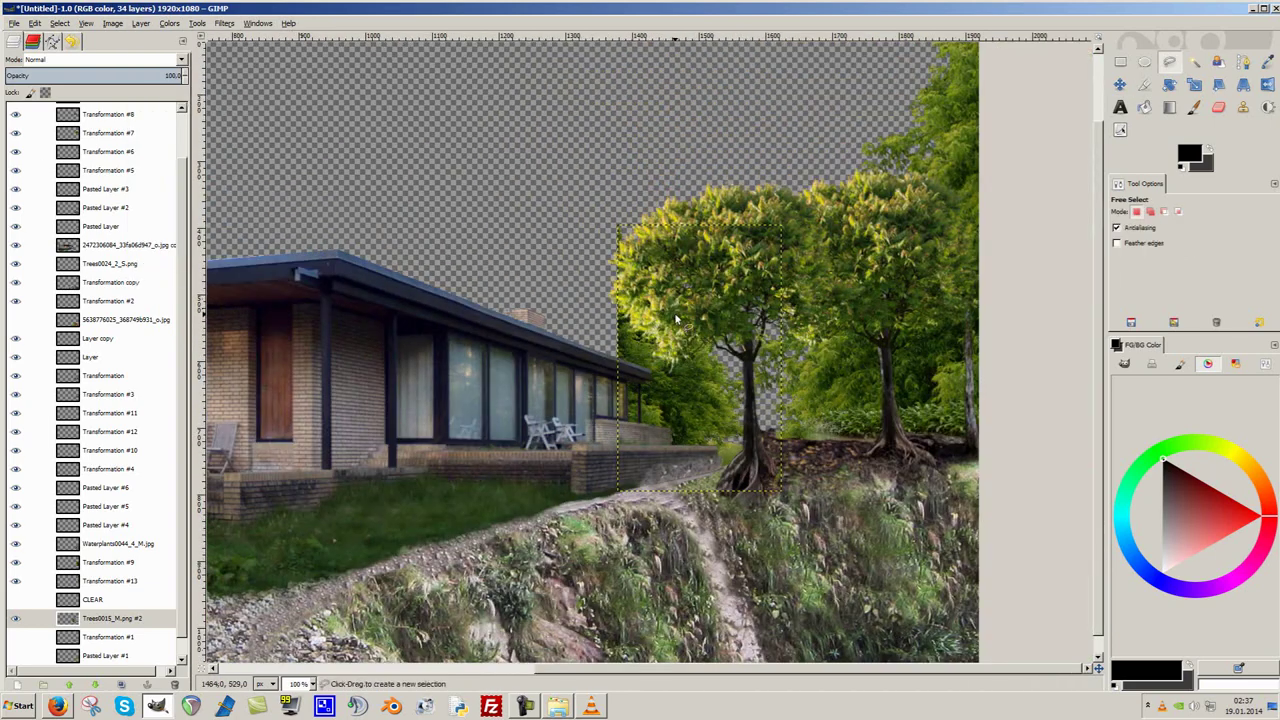
Copy the trees, place the copy below Transformation #13, and shrink it to 396 × 340 px.
{"action": "mouse_move", "coordinate": [88, 146]}
{"action": "left_mouse_down"}
{"action": "mouse_move", "coordinate": [700, 330]}
{"action": "mouse_move", "coordinate": [600, 310]}
{"action": "left_mouse_up"}
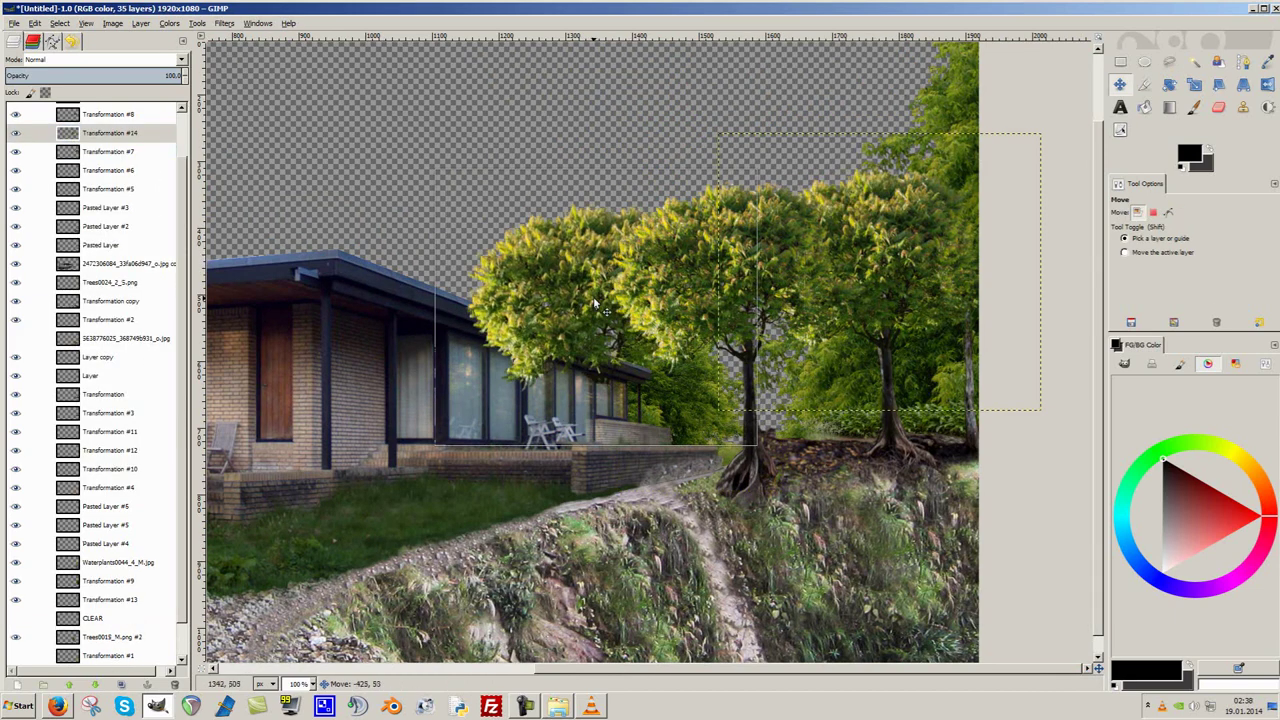
{"action": "left_click_drag", "start_coordinate": [85, 490], "coordinate": [85, 606]}
{"action": "key", "text": "shift+s"}
{"action": "left_click_drag", "start_coordinate": [740, 440], "coordinate": [655, 405]}
{"action": "key", "text": "Return"}
{"action": "key", "text": "m"}
Nudge the Trees0015_M.png #2 trees into place behind the house's right end.
{"action": "scroll", "coordinate": [612, 333], "scroll_direction": "up", "scroll_amount": 1}
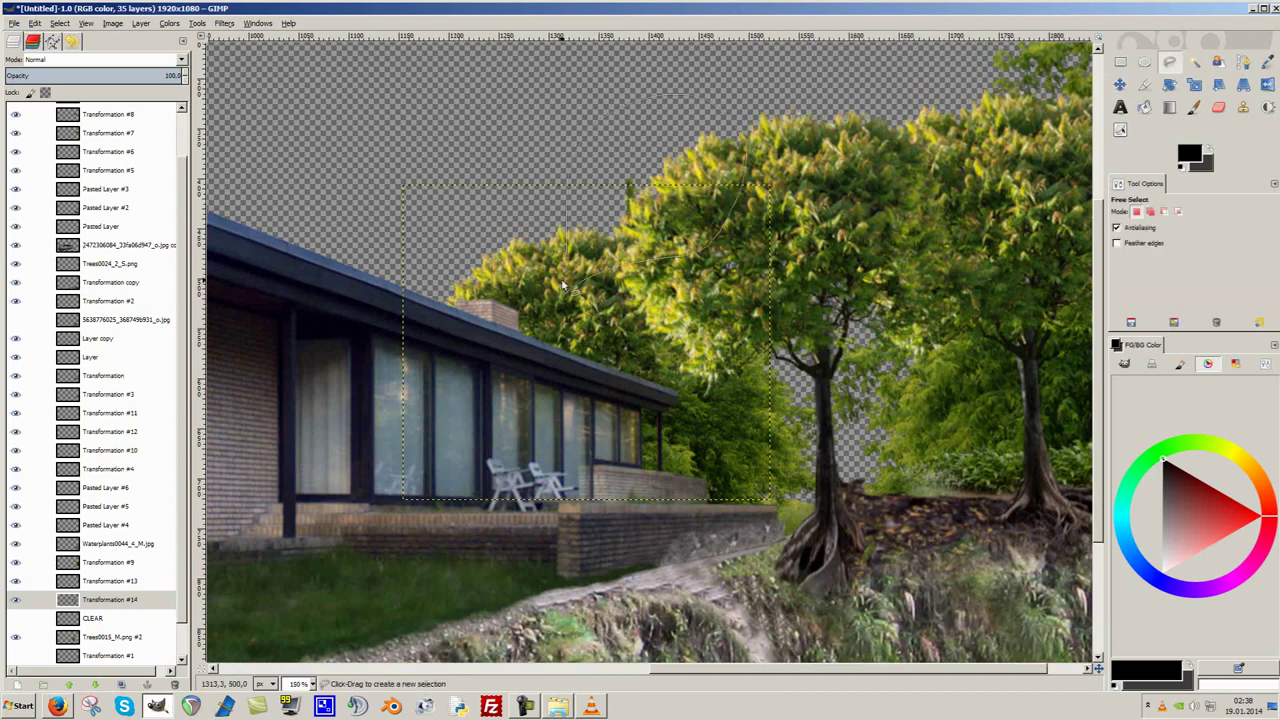
{"action": "key", "text": "m"}
{"action": "left_click_drag", "start_coordinate": [737, 437], "coordinate": [739, 438]}
{"action": "scroll", "coordinate": [651, 350], "scroll_direction": "down", "scroll_amount": 3}
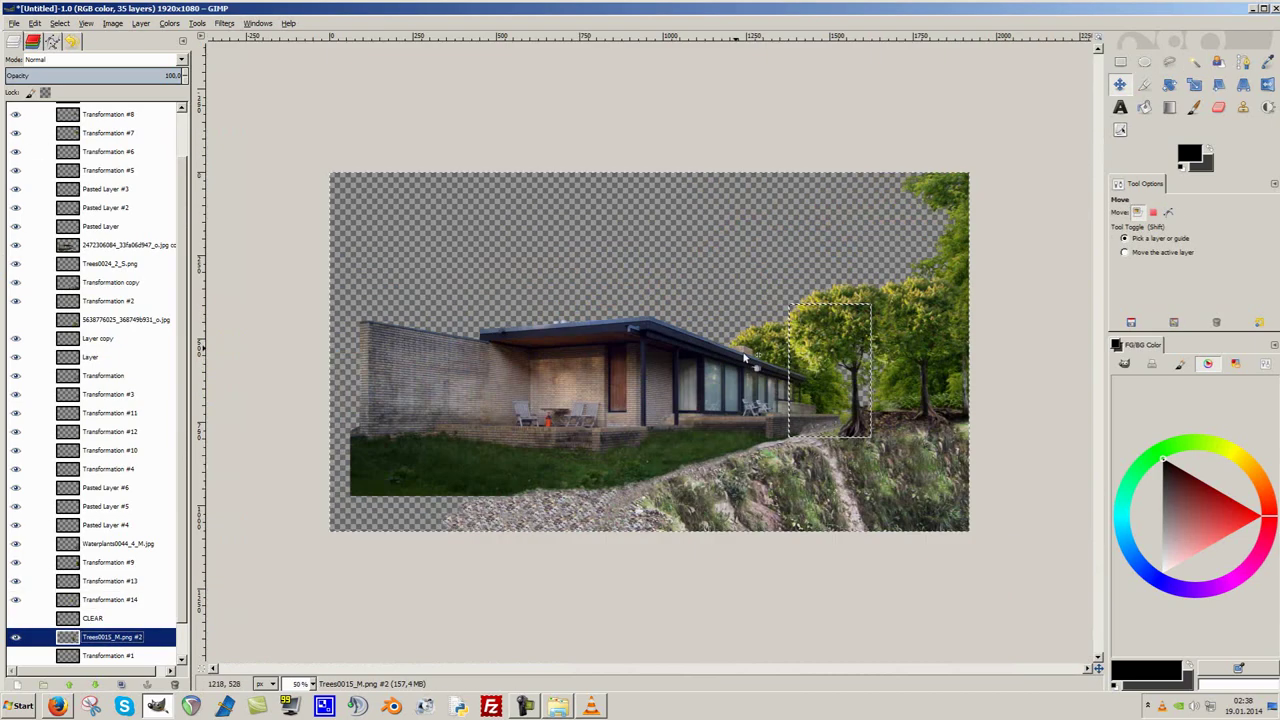
{"action": "scroll", "coordinate": [651, 350], "scroll_direction": "up", "scroll_amount": 1}
{"action": "scroll", "coordinate": [651, 350], "scroll_direction": "up", "scroll_amount": 3}
{"action": "scroll", "coordinate": [660, 360], "scroll_direction": "down", "scroll_amount": 2}
{"action": "scroll", "coordinate": [686, 383], "scroll_direction": "up", "scroll_amount": 3}
{"action": "scroll", "coordinate": [686, 383], "scroll_direction": "down", "scroll_amount": 3}
{"action": "scroll", "coordinate": [680, 388], "scroll_direction": "down", "scroll_amount": 1}
{"action": "left_click", "coordinate": [678, 390]}
{"action": "scroll", "coordinate": [678, 392], "scroll_direction": "down", "scroll_amount": 1}
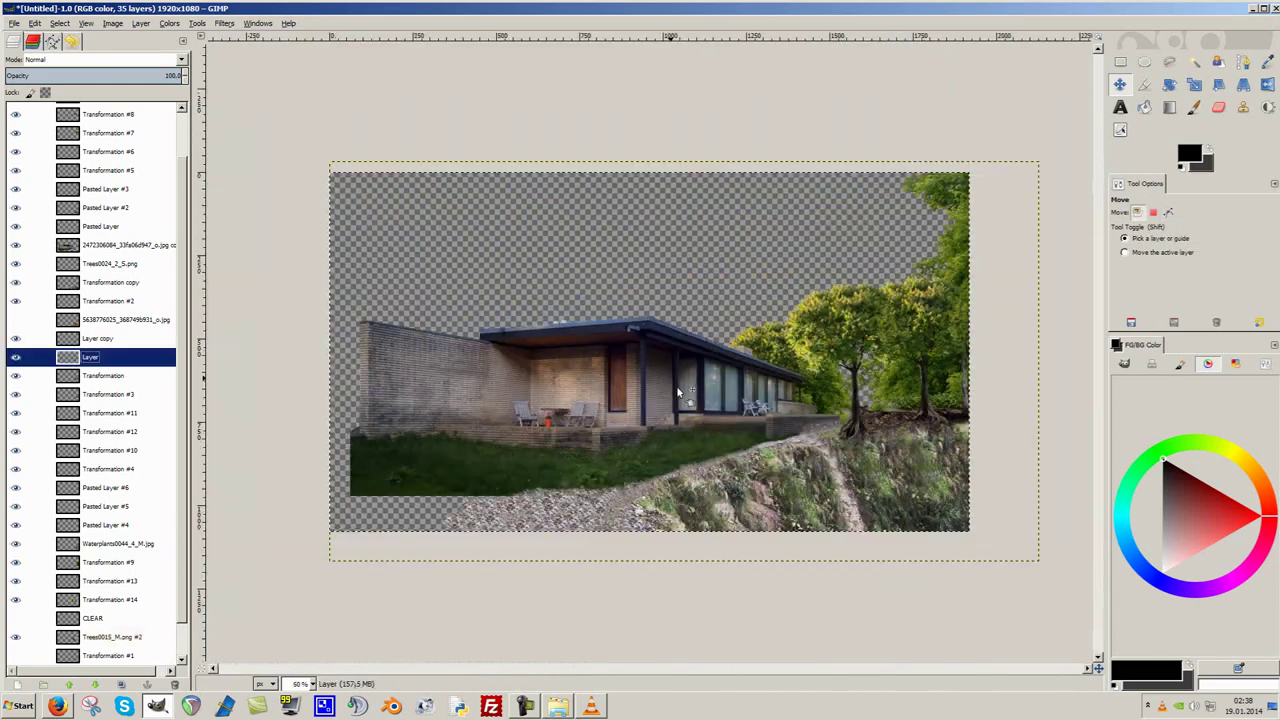
Bring in Trees0015_M.png #3, scale it down, and place it beside the house's left wall.
{"action": "left_click", "coordinate": [558, 706]}
{"action": "mouse_move", "coordinate": [766, 537]}
{"action": "left_mouse_down"}
{"action": "mouse_move", "coordinate": [100, 614]}
{"action": "mouse_move", "coordinate": [93, 111]}
{"action": "left_mouse_up"}
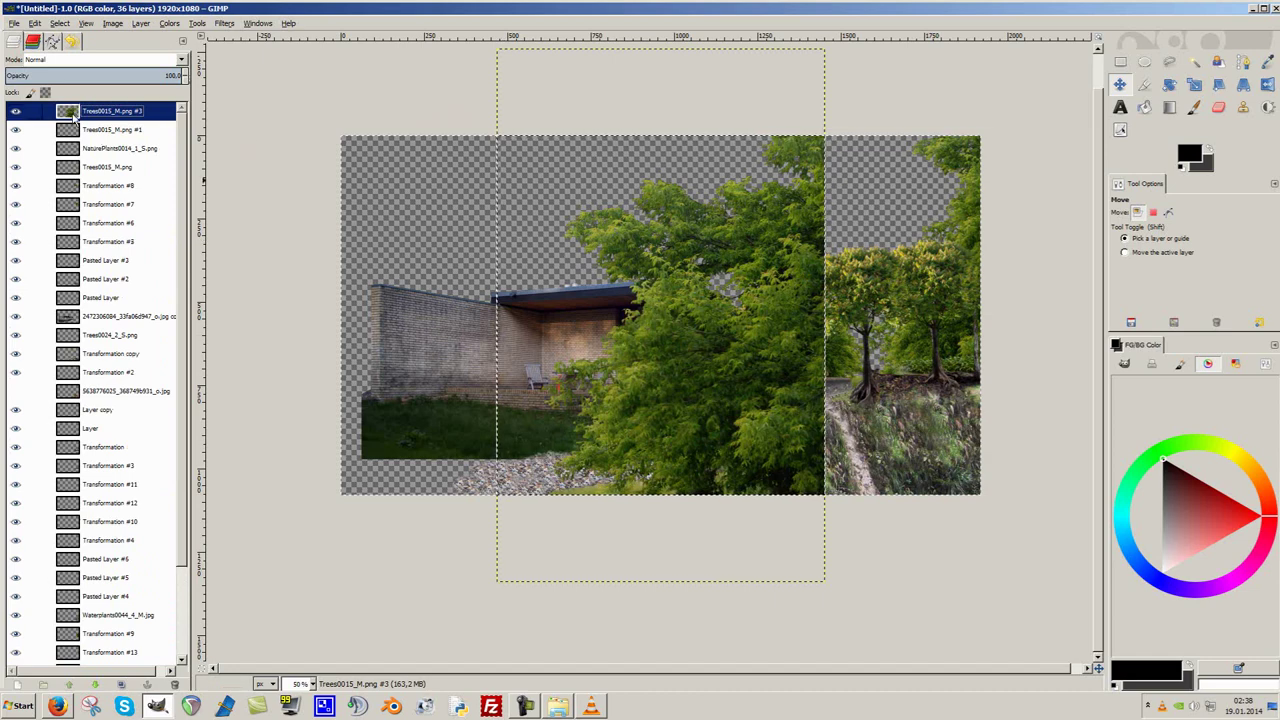
{"action": "right_click", "coordinate": [73, 117]}
{"action": "left_click", "coordinate": [115, 280]}
{"action": "left_click", "coordinate": [188, 200]}
{"action": "left_click_drag", "start_coordinate": [640, 310], "coordinate": [330, 350]}
{"action": "key", "text": "1"}
{"action": "left_click_drag", "start_coordinate": [485, 366], "coordinate": [510, 356]}
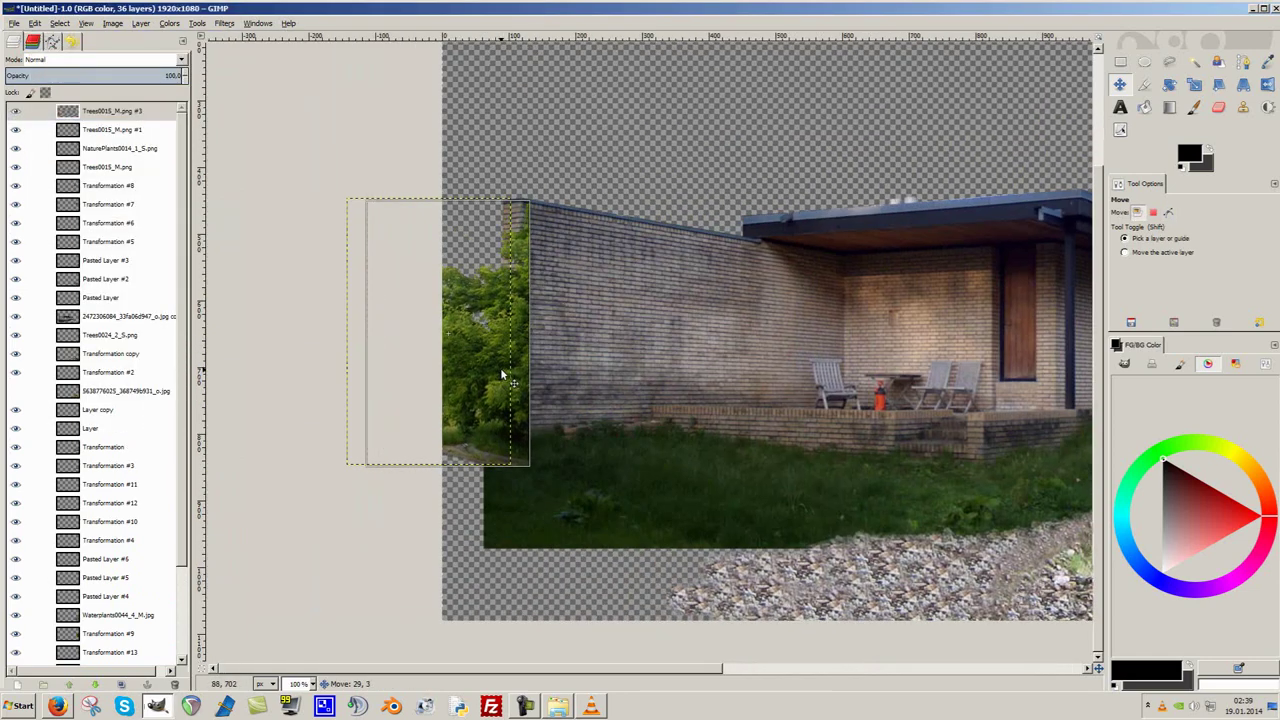
Push the tree against the wall and move its layer beneath the house wall layer.
{"action": "scroll", "coordinate": [510, 350], "scroll_direction": "up", "scroll_amount": 1, "text": "ctrl"}
{"action": "key", "text": "f"}
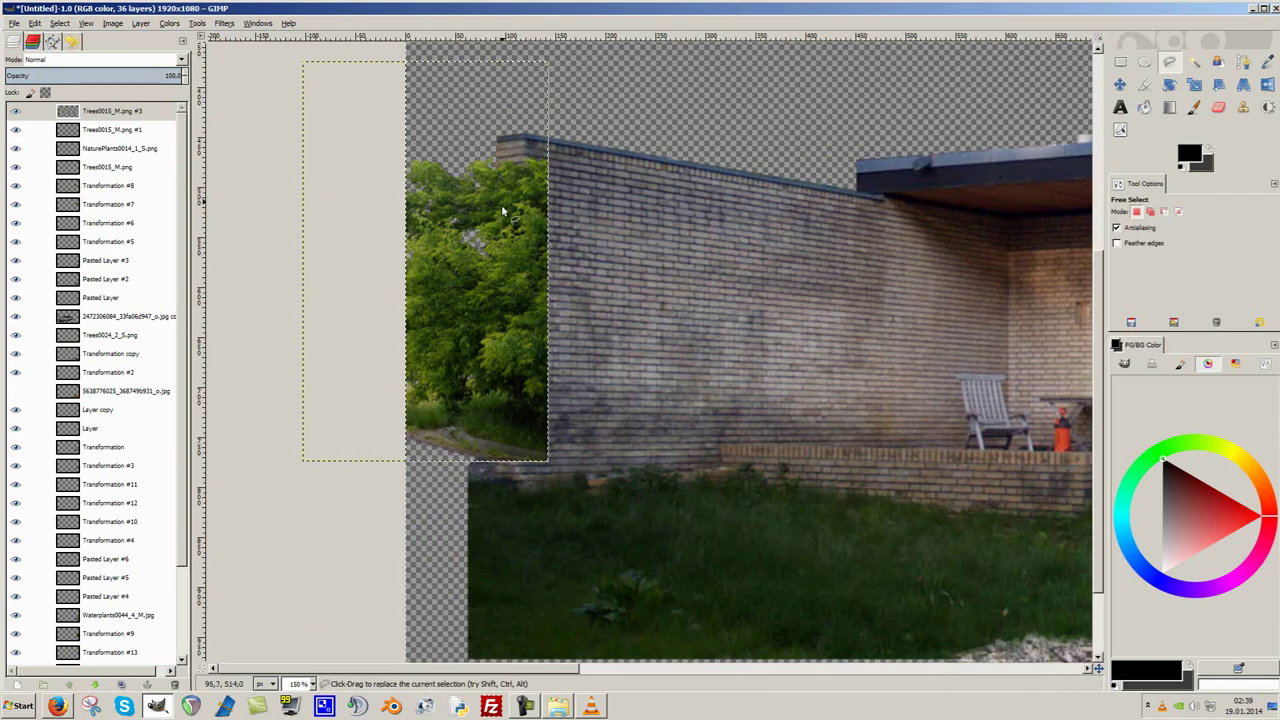
{"action": "key", "text": "m"}
{"action": "left_click_drag", "start_coordinate": [492, 312], "coordinate": [525, 313]}
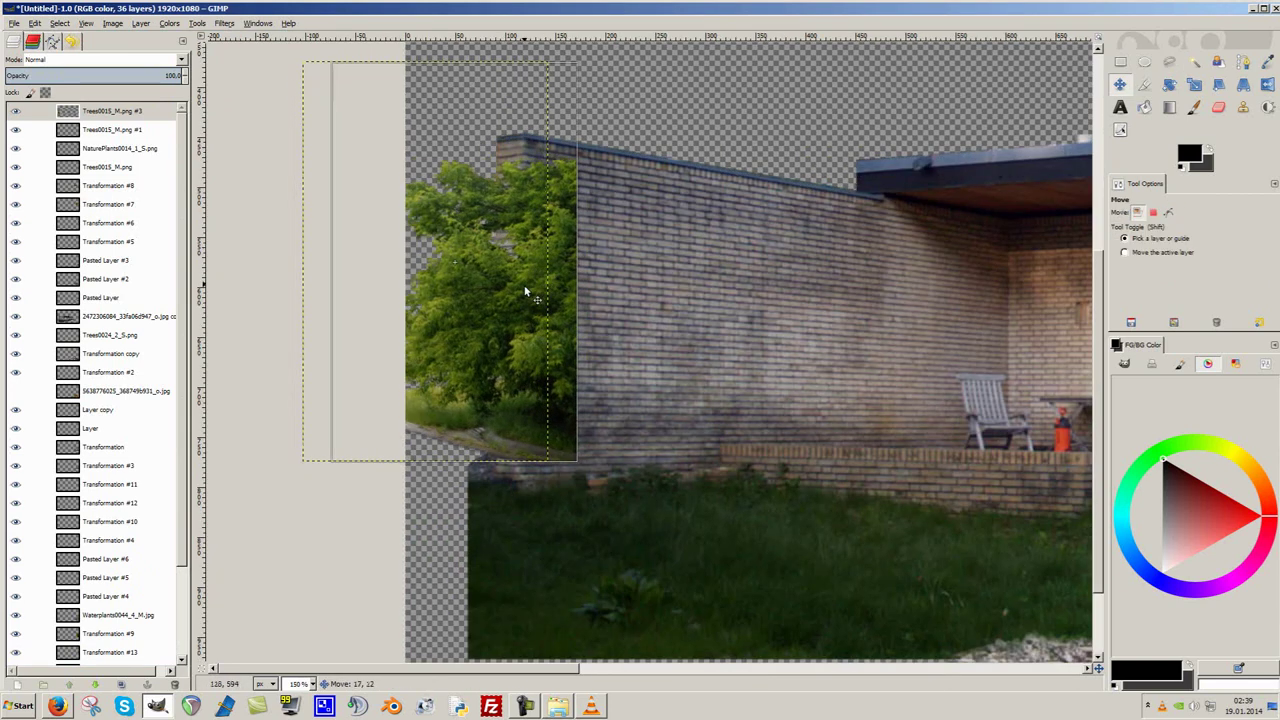
{"action": "left_click_drag", "start_coordinate": [110, 110], "coordinate": [110, 326]}
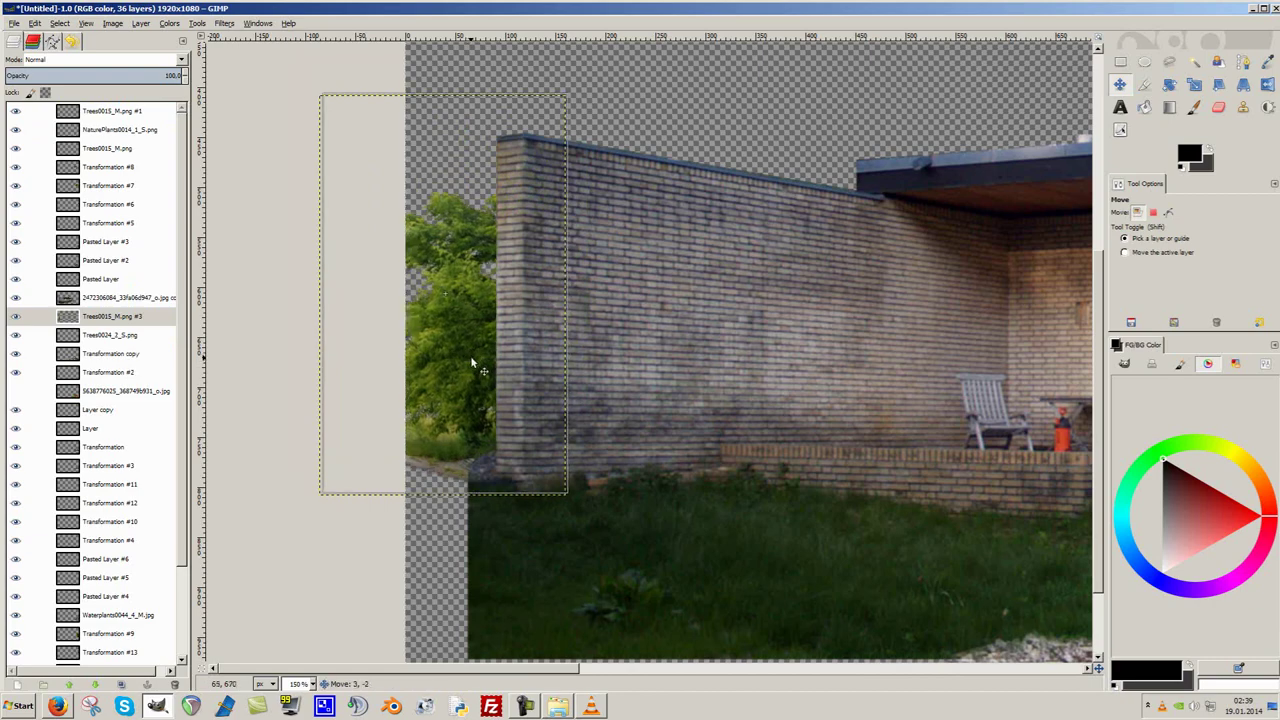
{"action": "scroll", "coordinate": [489, 468], "scroll_direction": "up", "scroll_amount": 1, "text": "ctrl"}
{"action": "left_click", "coordinate": [82, 298]}
Erase the tree's lower edge so it blends into the grass.
{"action": "key", "text": "shift+e"}
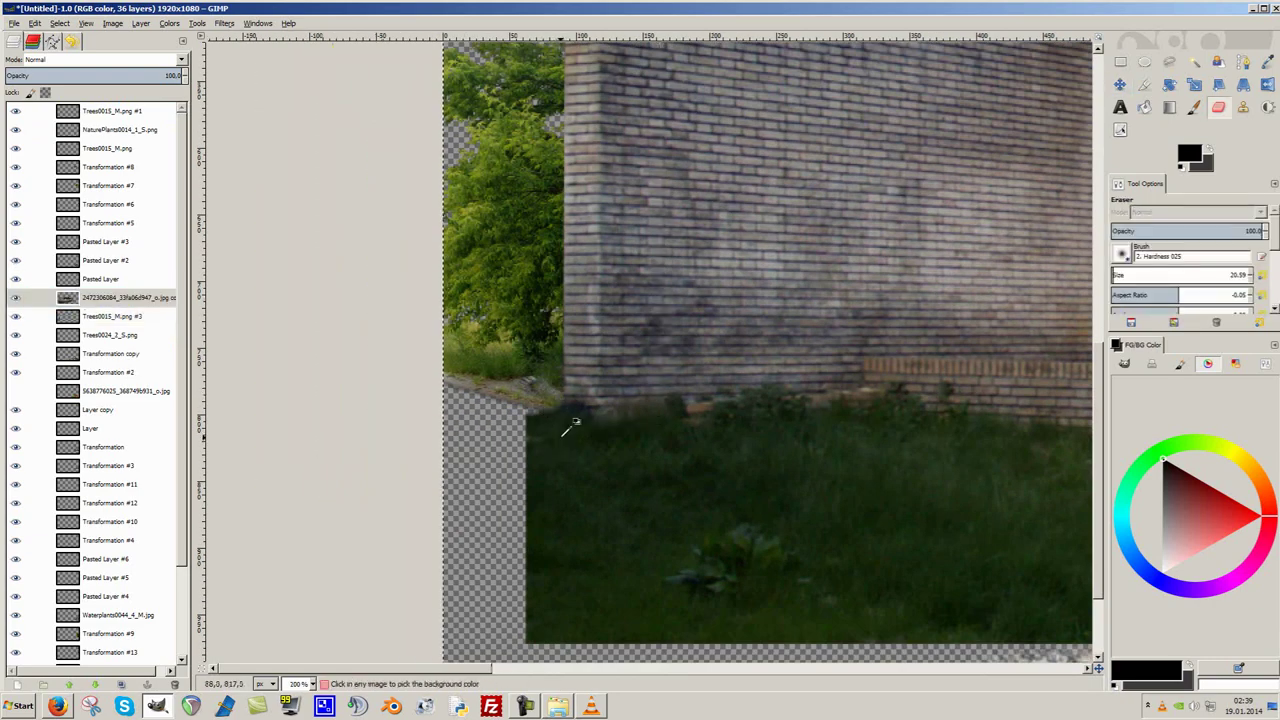
{"action": "scroll", "coordinate": [566, 428], "scroll_direction": "up", "scroll_amount": 1, "text": "ctrl"}
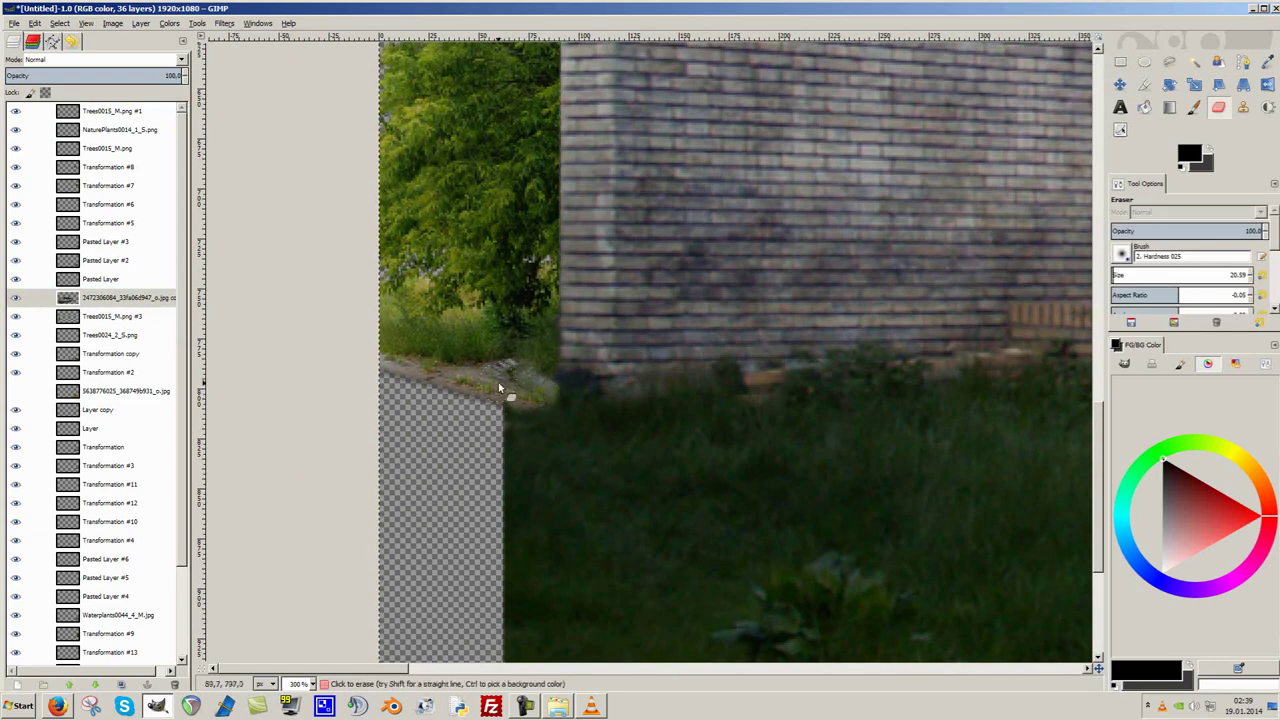
{"action": "scroll", "coordinate": [498, 382], "scroll_direction": "down", "scroll_amount": 2, "text": "ctrl"}
{"action": "scroll", "coordinate": [692, 459], "scroll_direction": "down", "scroll_amount": 2, "text": "ctrl"}
{"action": "key", "text": "m"}
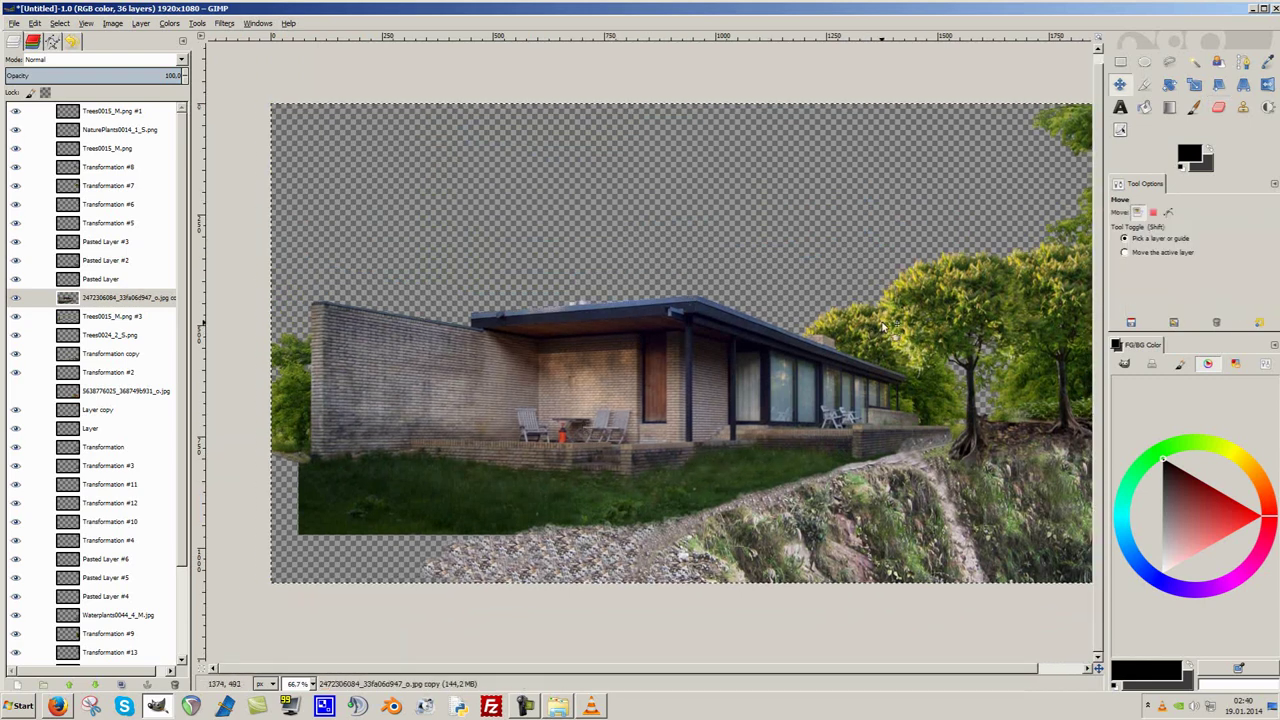
{"action": "scroll", "coordinate": [100, 450], "scroll_direction": "down", "scroll_amount": 3}
{"action": "left_click", "coordinate": [104, 565]}
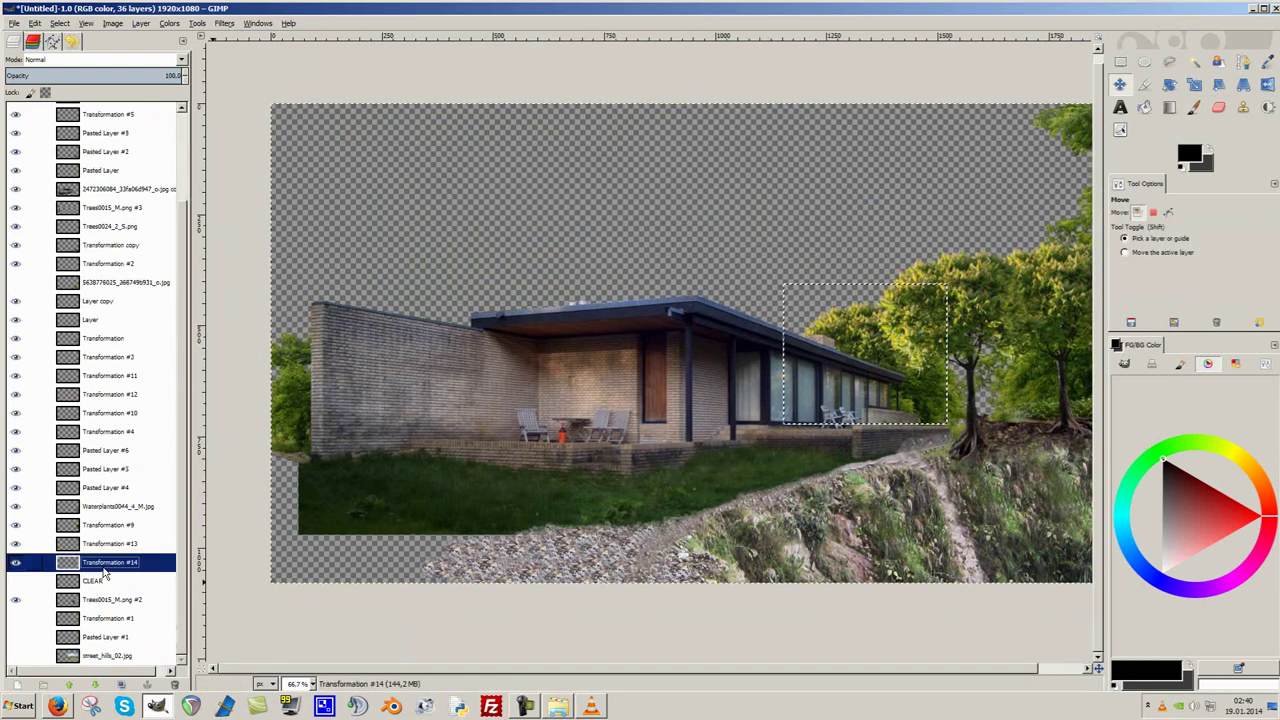
Duplicate and scale the tree layer, moving Transformation #16 above Pasted Layer #4, behind the wall.
{"action": "key", "text": "shift+t"}
{"action": "left_click", "coordinate": [366, 327]}
{"action": "key", "text": "Return"}
{"action": "key", "text": "m"}
{"action": "left_click_drag", "start_coordinate": [110, 110], "coordinate": [110, 596]}
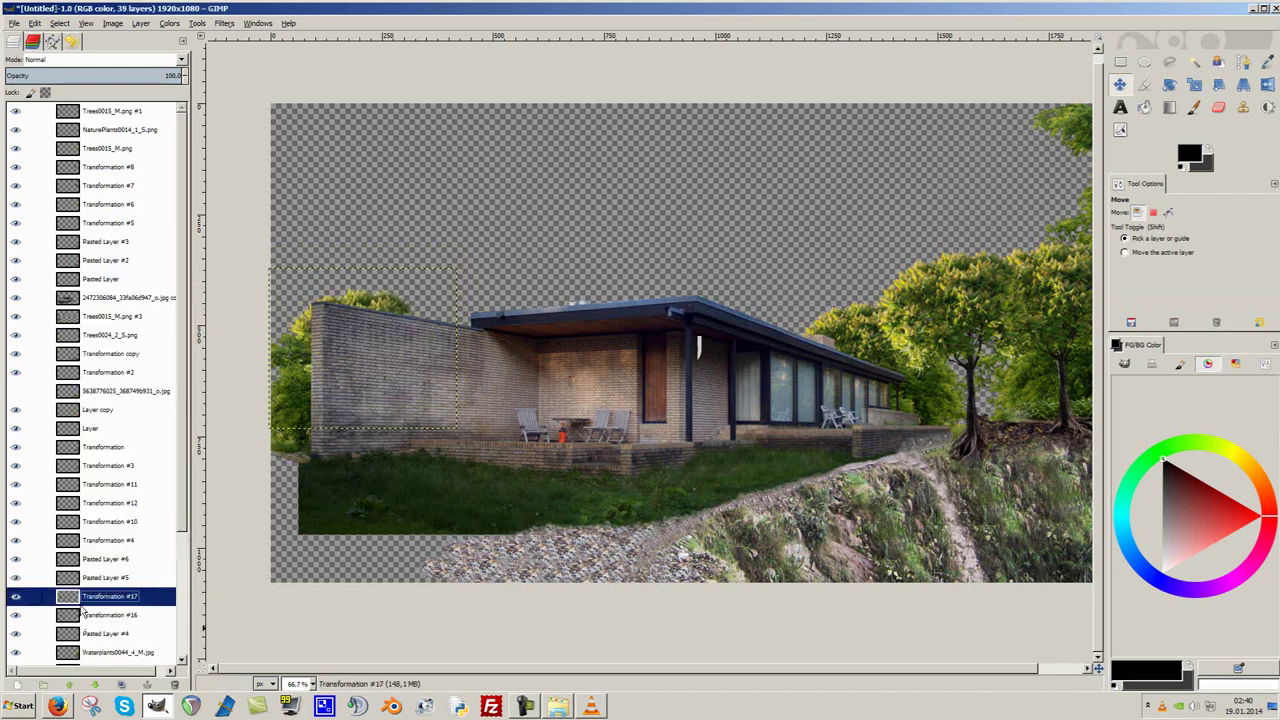
Enlarge the tree layer and lower it so a second treetop peeks over the left wall.
{"action": "key", "text": "minus"}
{"action": "key", "text": "minus"}
{"action": "key", "text": "shift+t"}
{"action": "left_click", "coordinate": [660, 340]}
{"action": "left_click_drag", "start_coordinate": [871, 222], "coordinate": [1044, 124]}
{"action": "key", "text": "Return"}
{"action": "key", "text": "1"}
{"action": "key", "text": "m"}
{"action": "mouse_move", "coordinate": [541, 219]}
{"action": "left_mouse_down"}
{"action": "mouse_move", "coordinate": [600, 316]}
{"action": "mouse_move", "coordinate": [604, 290]}
{"action": "left_mouse_up"}
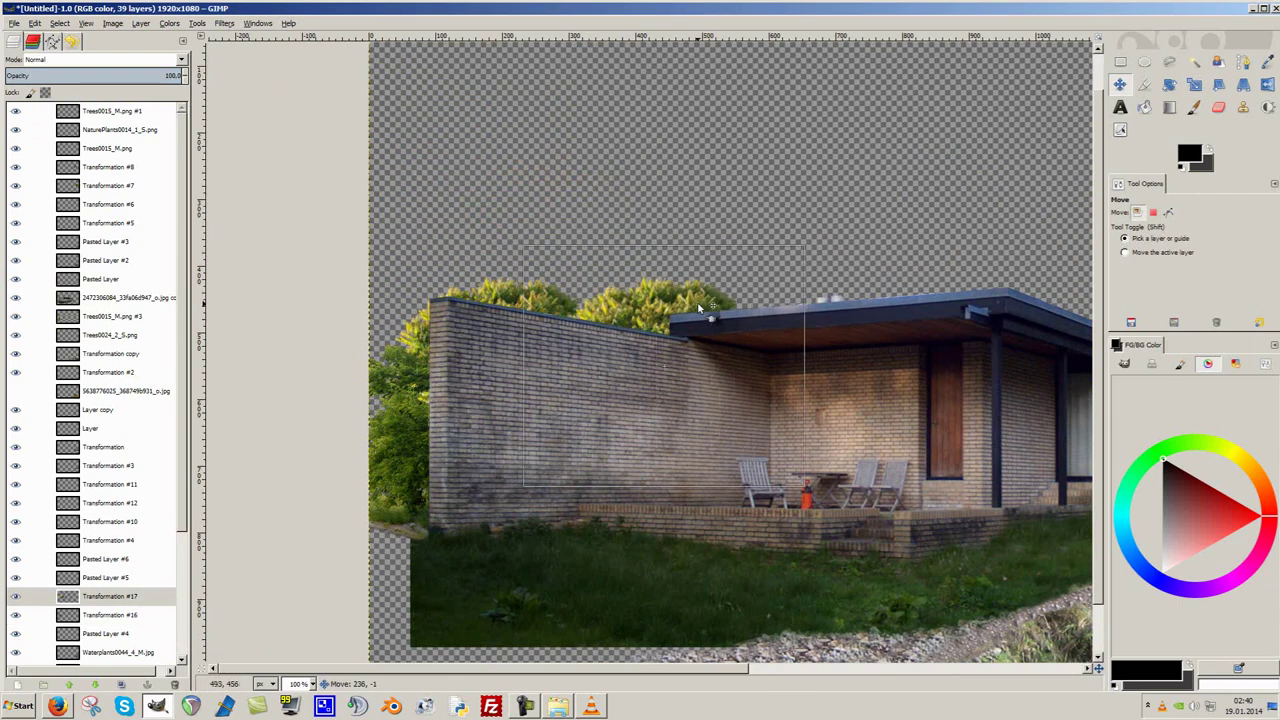
{"action": "key", "text": "minus"}
{"action": "key", "text": "minus"}
{"action": "left_click", "coordinate": [656, 420]}
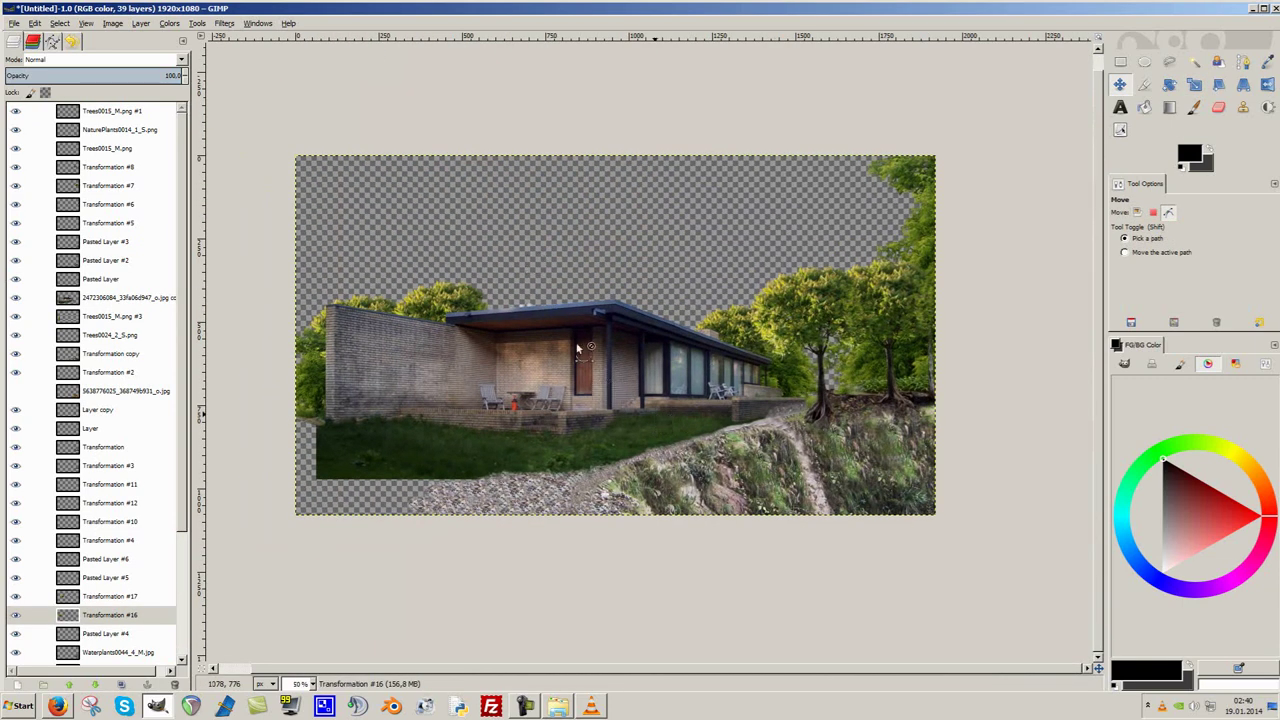
Save the composition as housematteübung.xcf.
{"action": "key", "text": "ctrl+s"}
{"action": "type", "text": "housematteübung"}
{"action": "key", "text": "Return"}
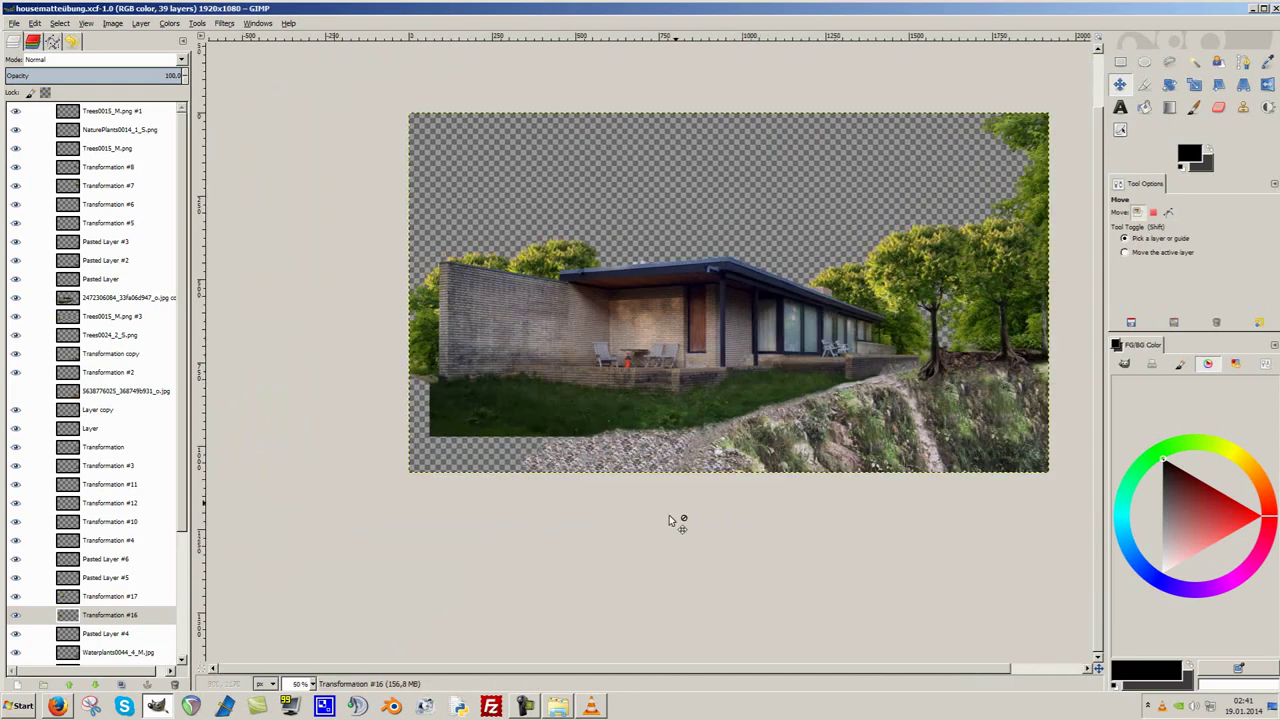
Preview the castle tower photo from the reference folder in Photo Viewer.
{"action": "left_click", "coordinate": [557, 706]}
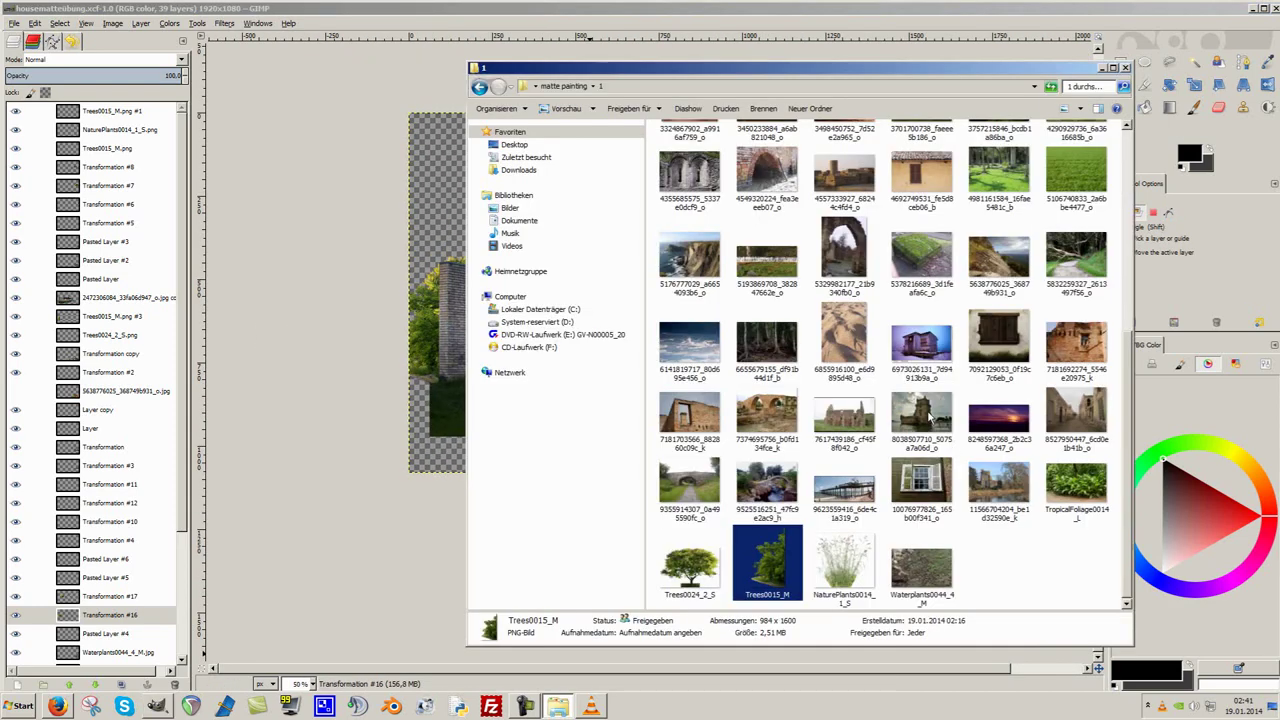
{"action": "double_click", "coordinate": [811, 563]}
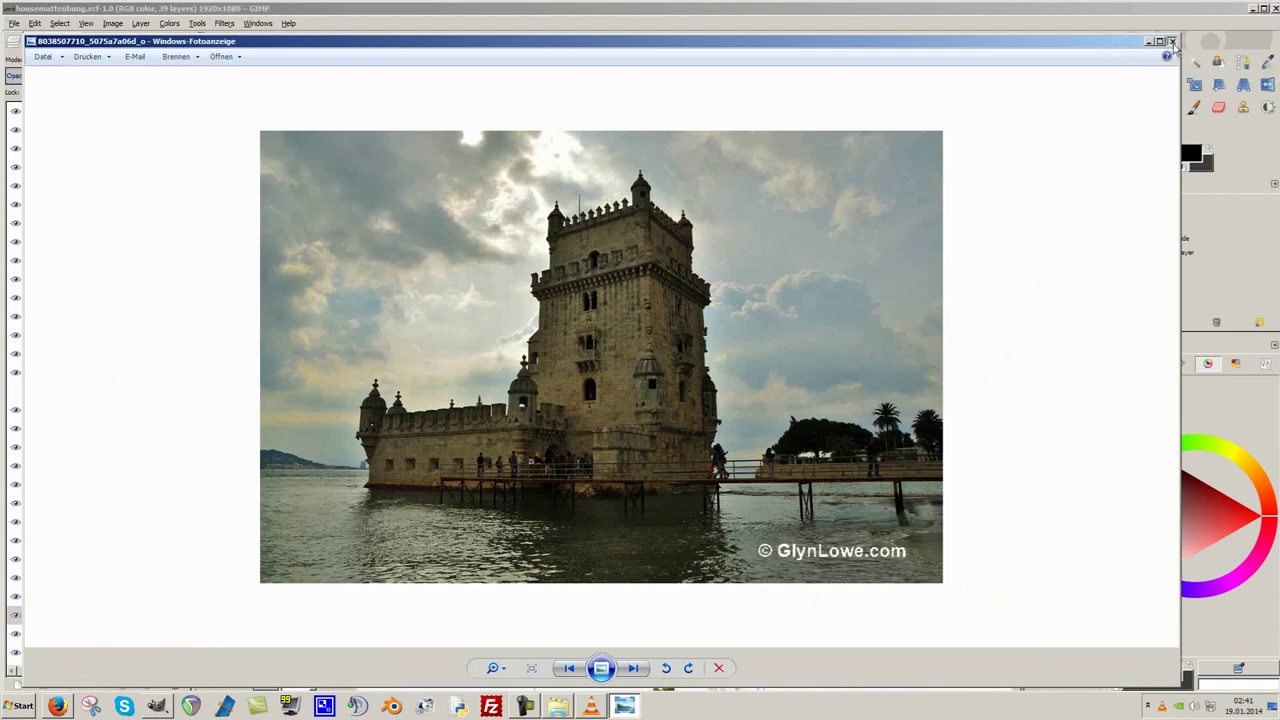
{"action": "left_click", "coordinate": [1172, 42]}
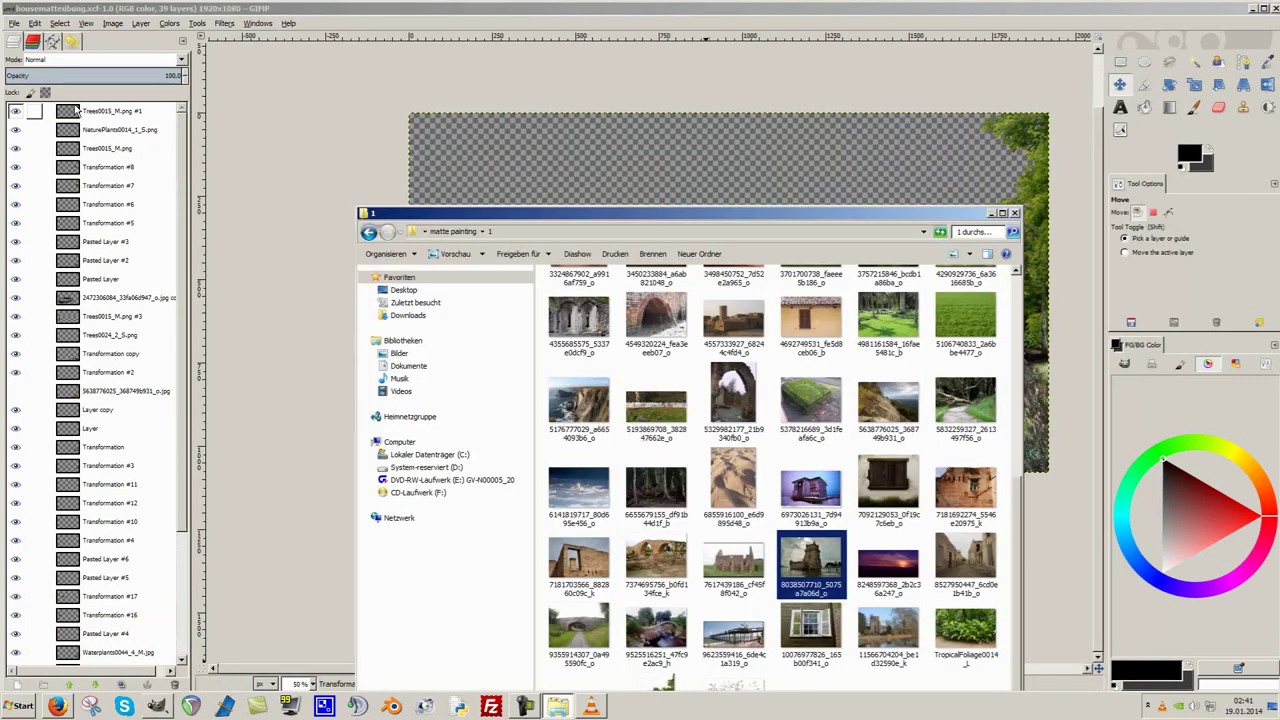
Add the tower photo as a new layer at 52.5% opacity, positioned up over the house.
{"action": "left_click_drag", "start_coordinate": [75, 110], "coordinate": [76, 112]}
{"action": "left_click_drag", "start_coordinate": [178, 76], "coordinate": [100, 76]}
{"action": "left_click_drag", "start_coordinate": [730, 366], "coordinate": [714, 240]}
{"action": "scroll", "coordinate": [714, 269], "scroll_direction": "up", "scroll_amount": 1}
Clear everything outside the tower outline and restore the layer to 100% opacity.
{"action": "scroll", "coordinate": [714, 269], "scroll_direction": "down", "scroll_amount": 1}
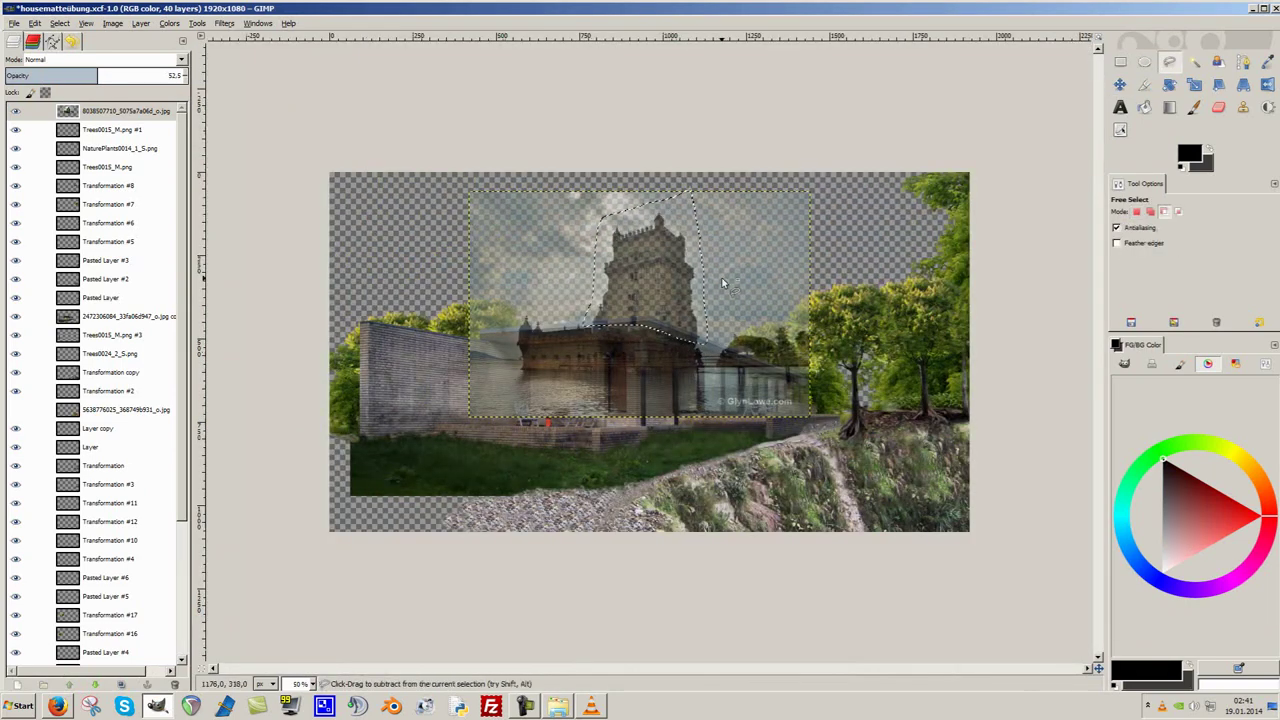
{"action": "key", "text": "ctrl+i"}
{"action": "key", "text": "Delete"}
{"action": "left_click_drag", "start_coordinate": [100, 76], "coordinate": [180, 76]}
Shift the tower slightly right and down so it rises behind the roof.
{"action": "scroll", "coordinate": [667, 280], "scroll_direction": "up", "scroll_amount": 1}
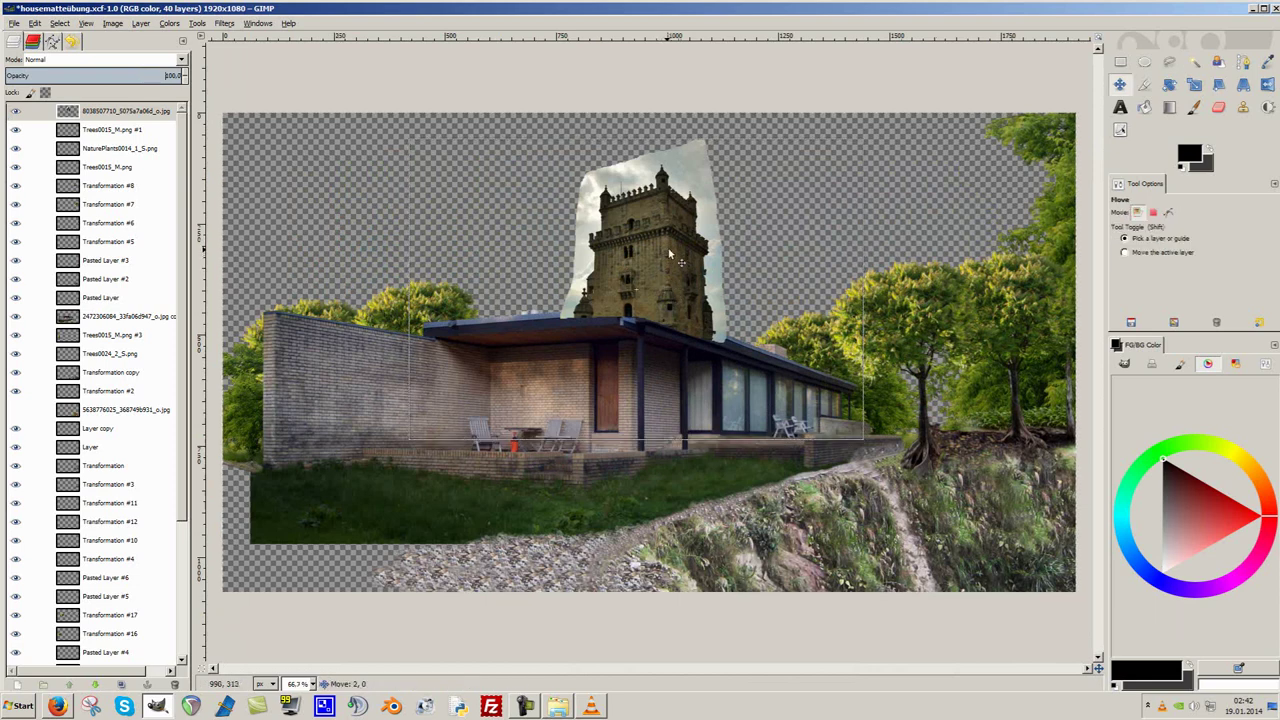
{"action": "left_click_drag", "start_coordinate": [670, 255], "coordinate": [682, 252]}
{"action": "left_click_drag", "start_coordinate": [655, 293], "coordinate": [655, 322]}
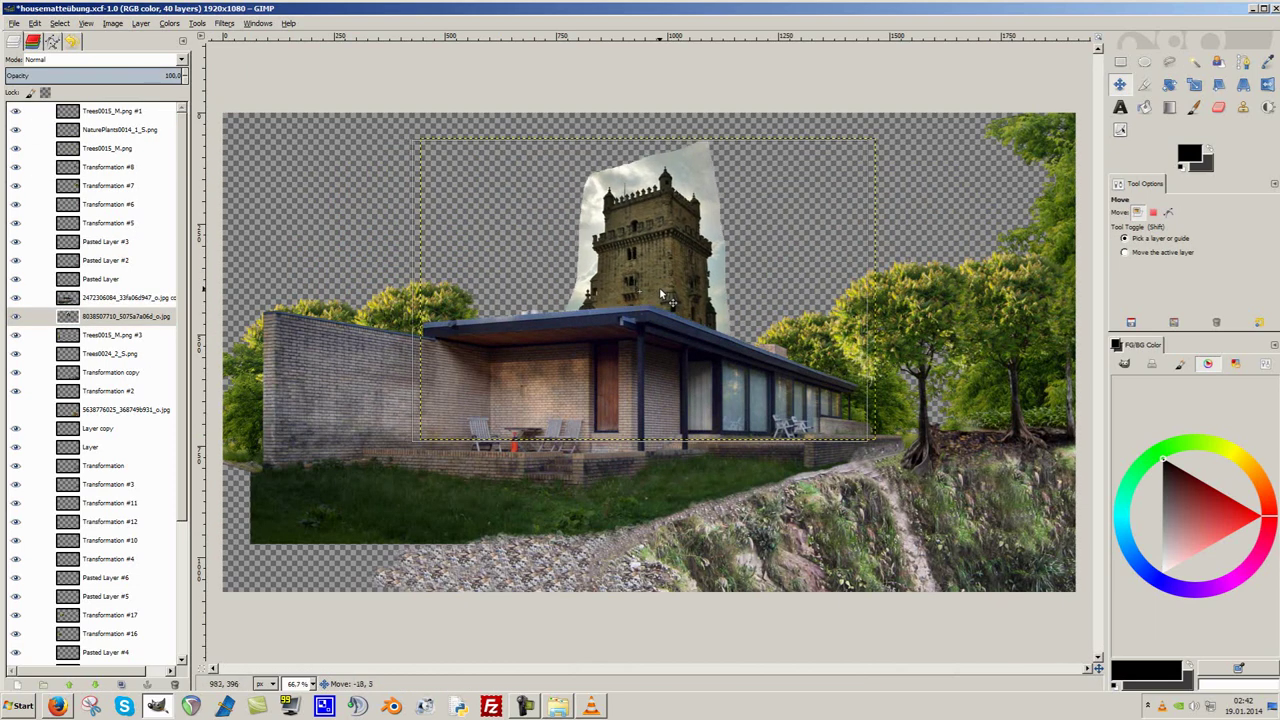
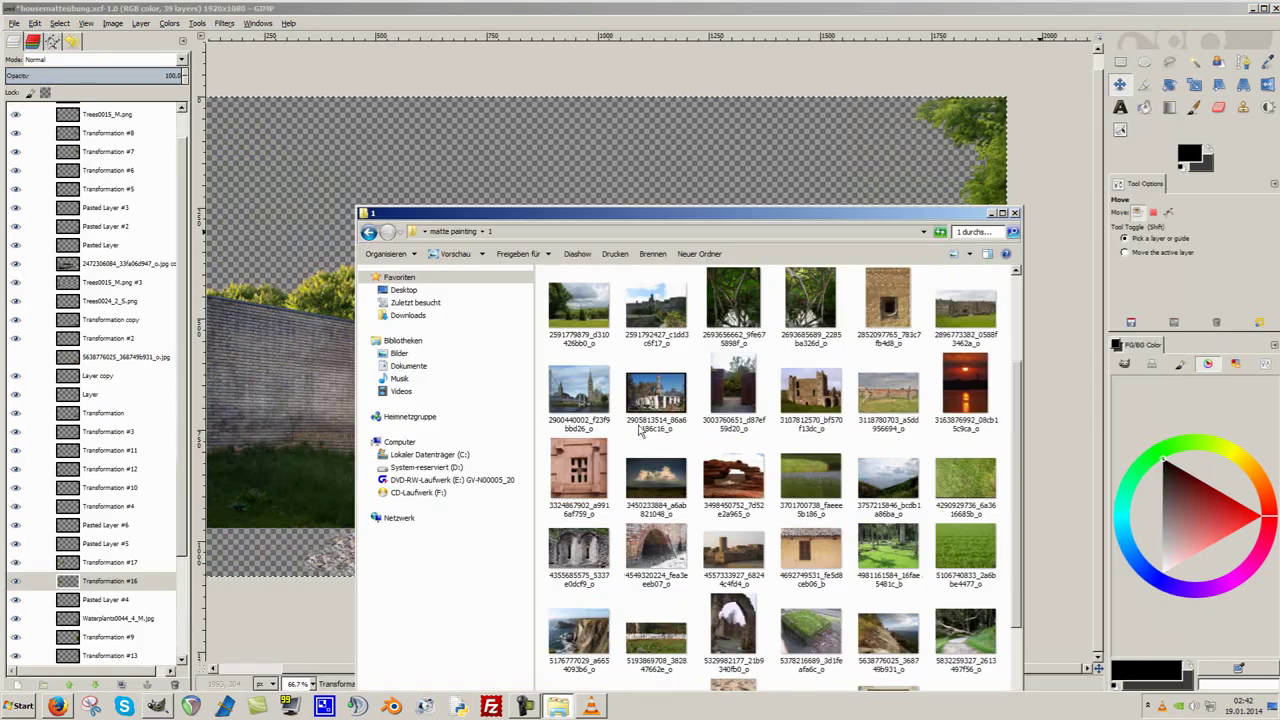
{"action": "scroll", "coordinate": [726, 478], "scroll_direction": "up", "scroll_amount": 3}
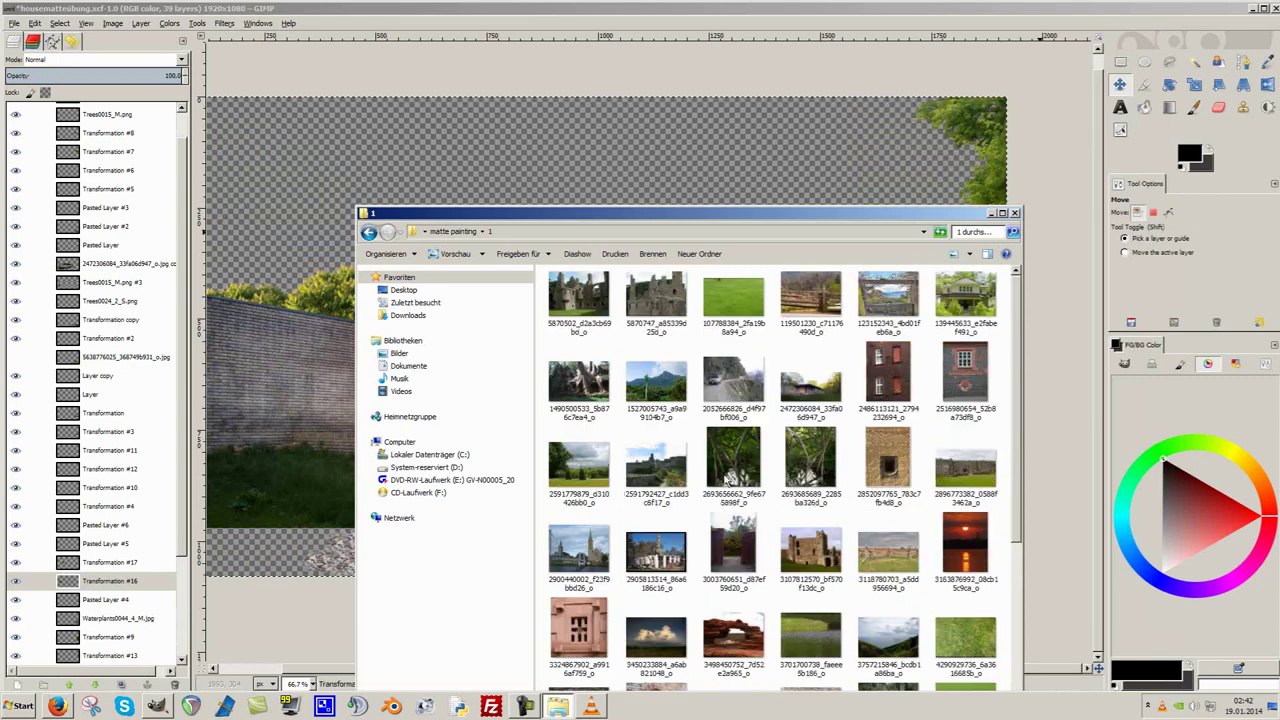
{"action": "double_click", "coordinate": [658, 395]}
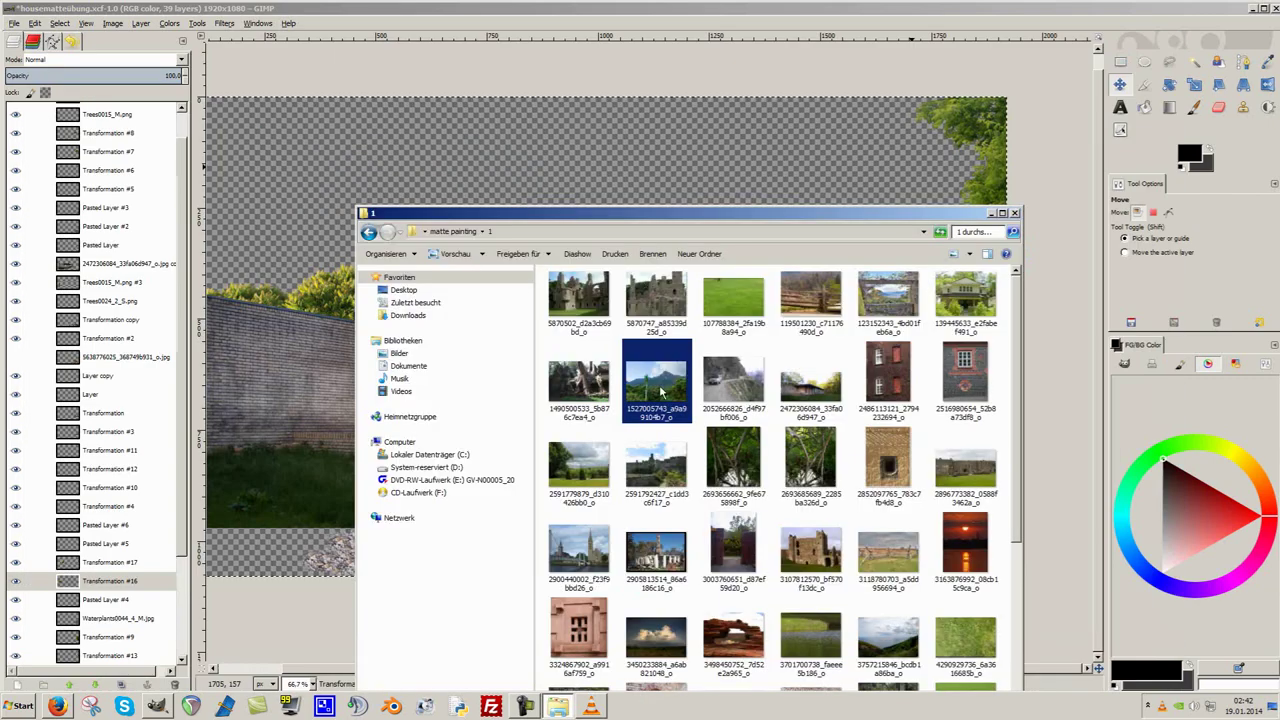
{"action": "scroll", "coordinate": [422, 479], "scroll_direction": "down", "scroll_amount": 1}
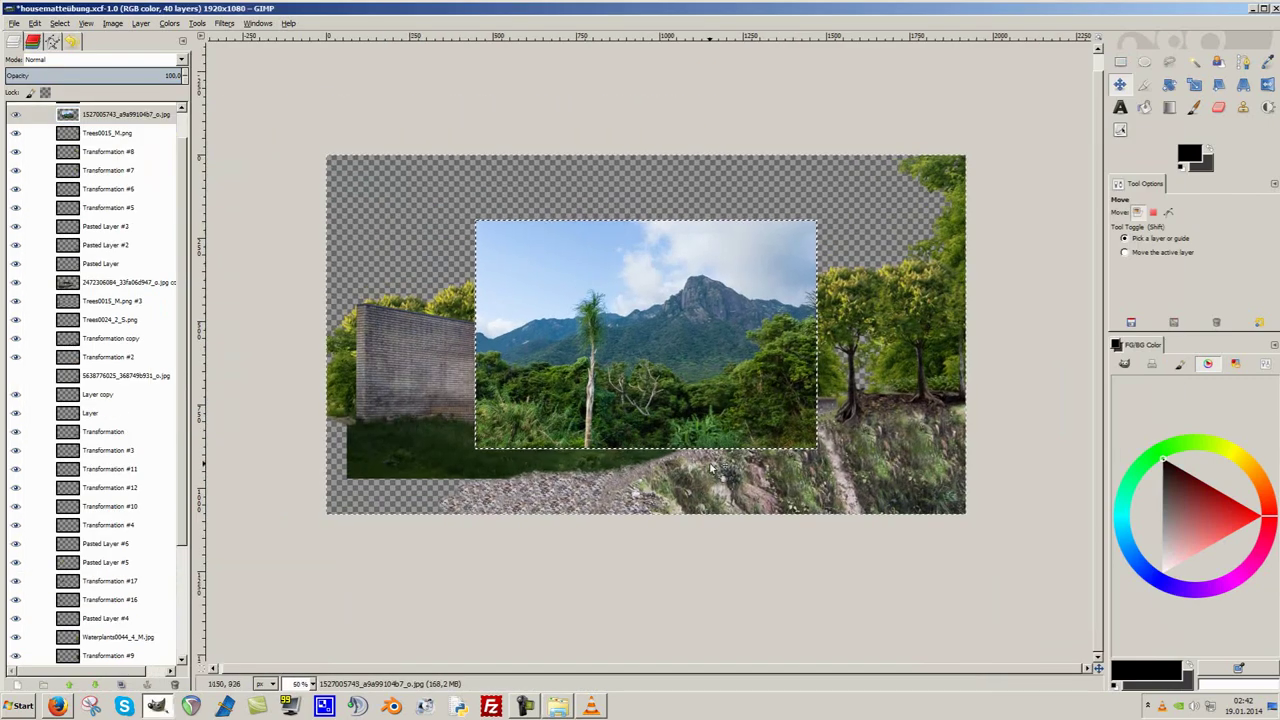
{"action": "scroll", "coordinate": [422, 479], "scroll_direction": "up", "scroll_amount": 1}
Free-select the forested ridge foliage in the mountain photo and copy it.
{"action": "scroll", "coordinate": [422, 479], "scroll_direction": "up", "scroll_amount": 1}
{"action": "key", "text": "f"}
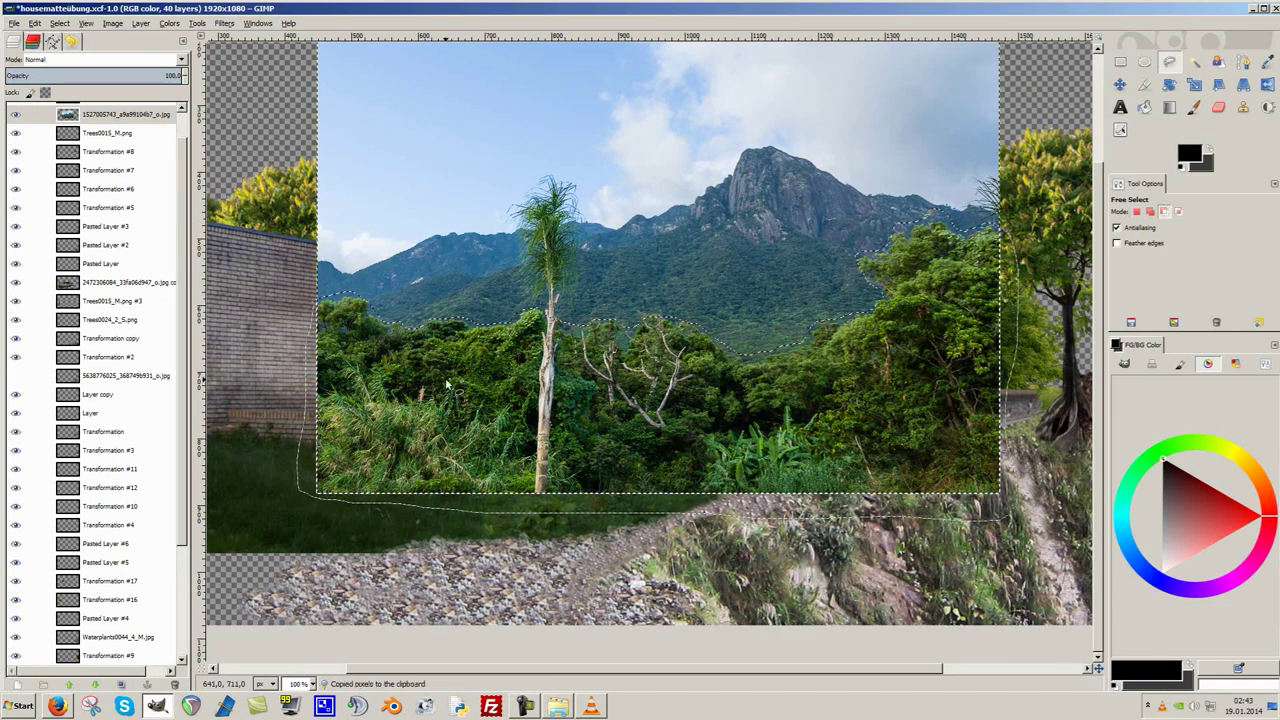
{"action": "key", "text": "ctrl+v"}
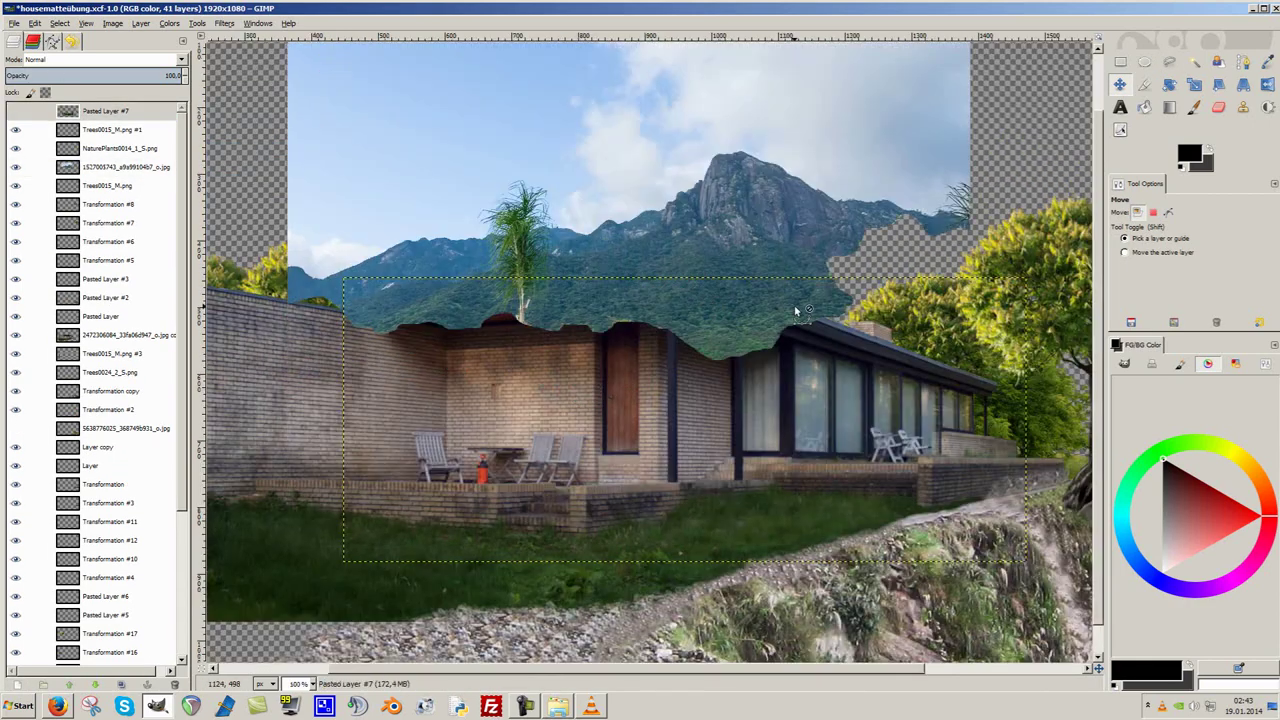
{"action": "scroll", "coordinate": [813, 305], "scroll_direction": "up", "scroll_amount": 1}
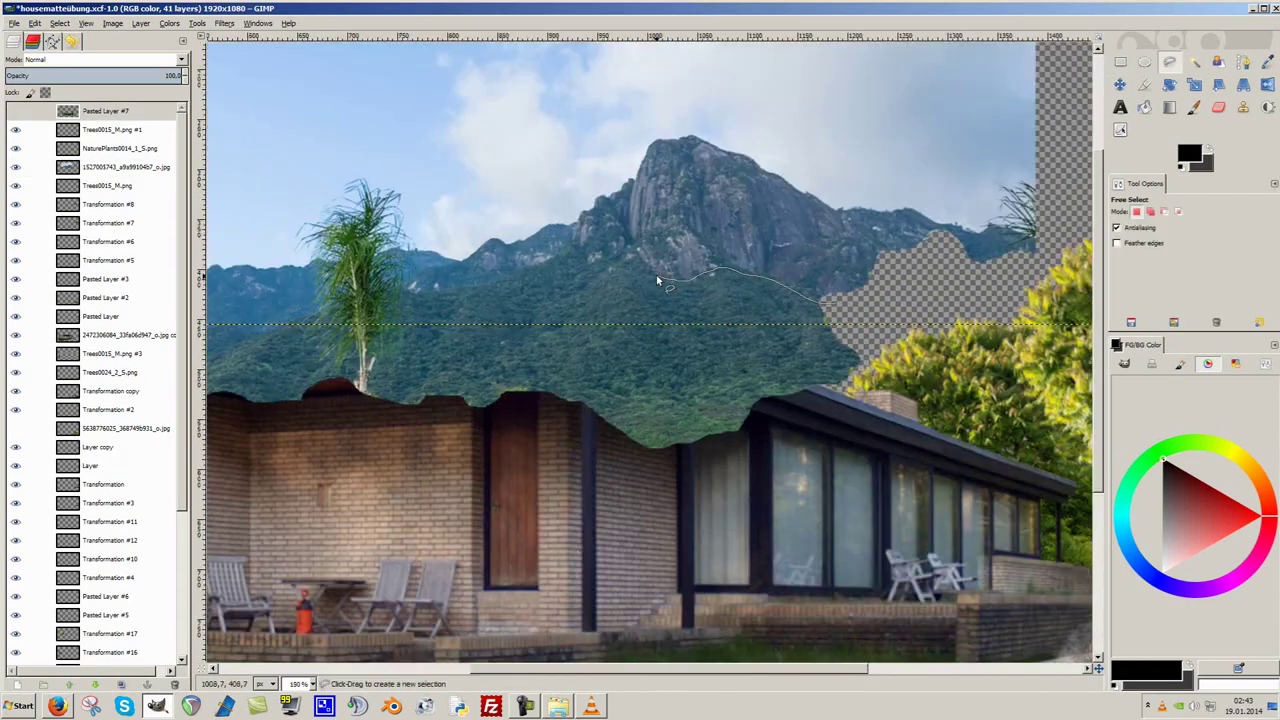
{"action": "left_click_drag", "start_coordinate": [430, 320], "coordinate": [625, 342]}
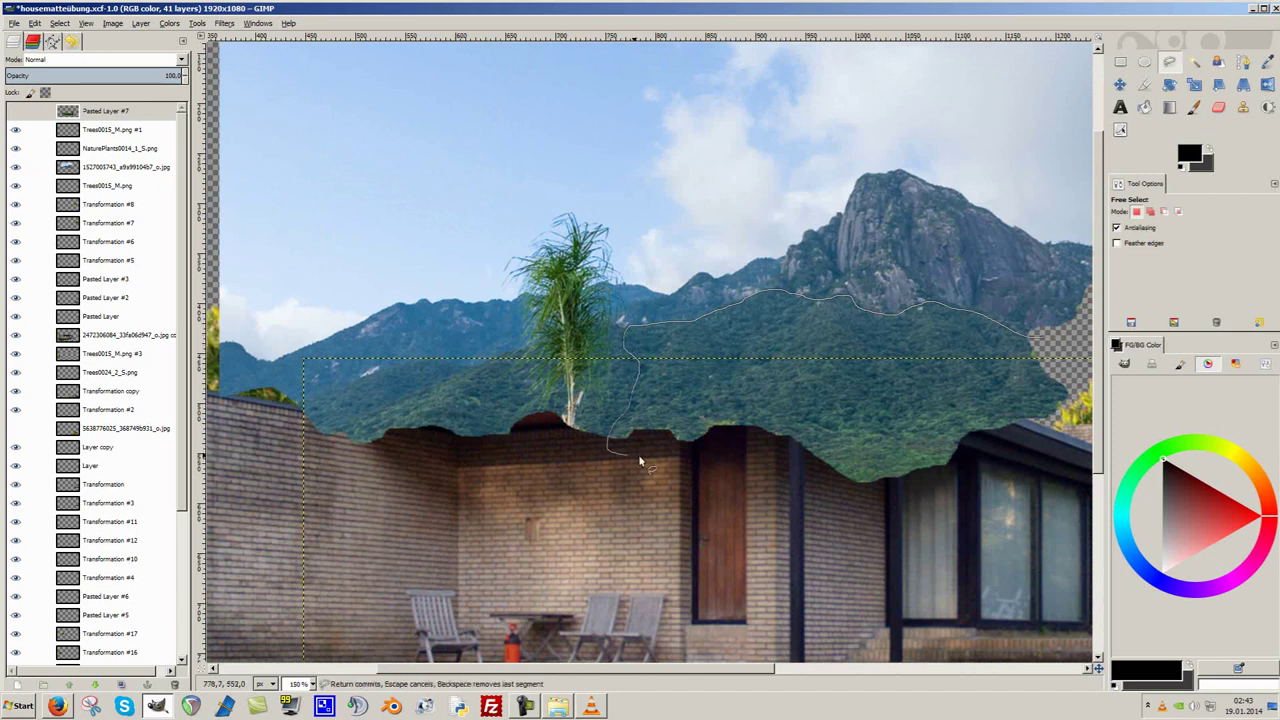
{"action": "left_click", "coordinate": [1045, 343]}
{"action": "key", "text": "Return"}
{"action": "key", "text": "ctrl+c"}
Paste the foliage as a new layer, delete the mountain photo layer, and move the patch over the house.
{"action": "key", "text": "m"}
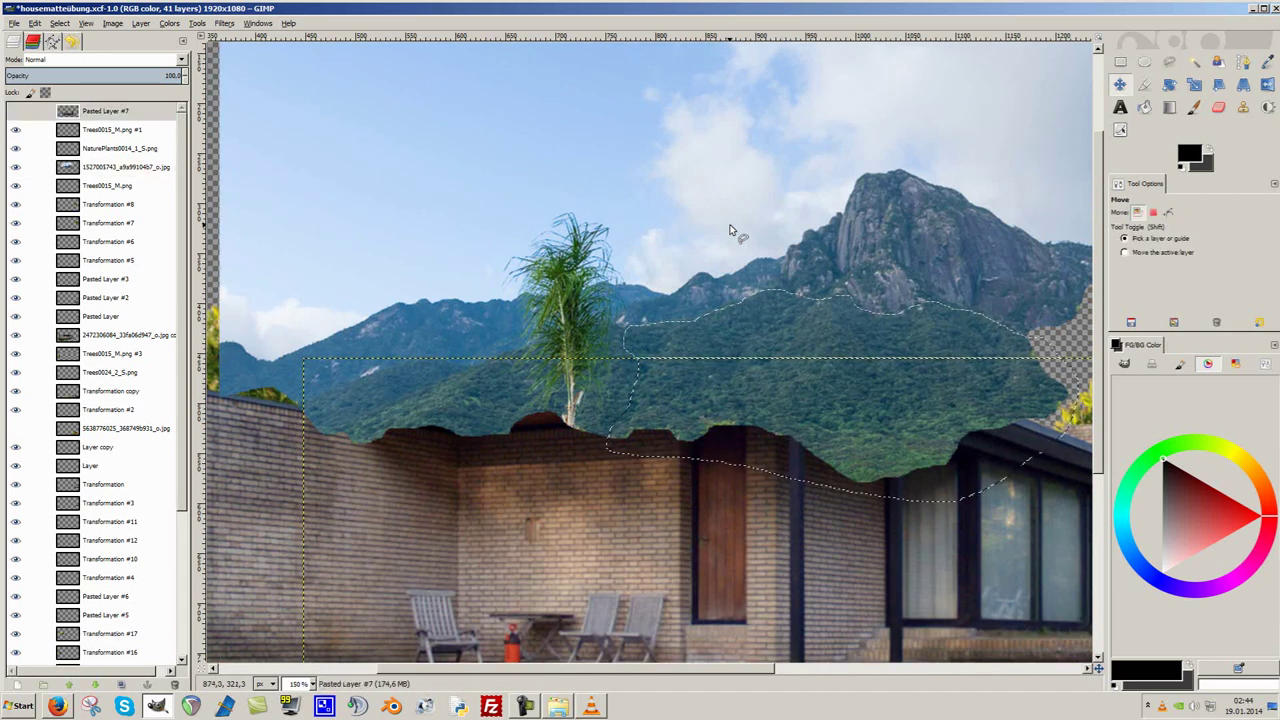
{"action": "left_click", "coordinate": [557, 226]}
{"action": "key", "text": "Delete"}
{"action": "key", "text": "ctrl+v"}
{"action": "key", "text": "ctrl+shift+n"}
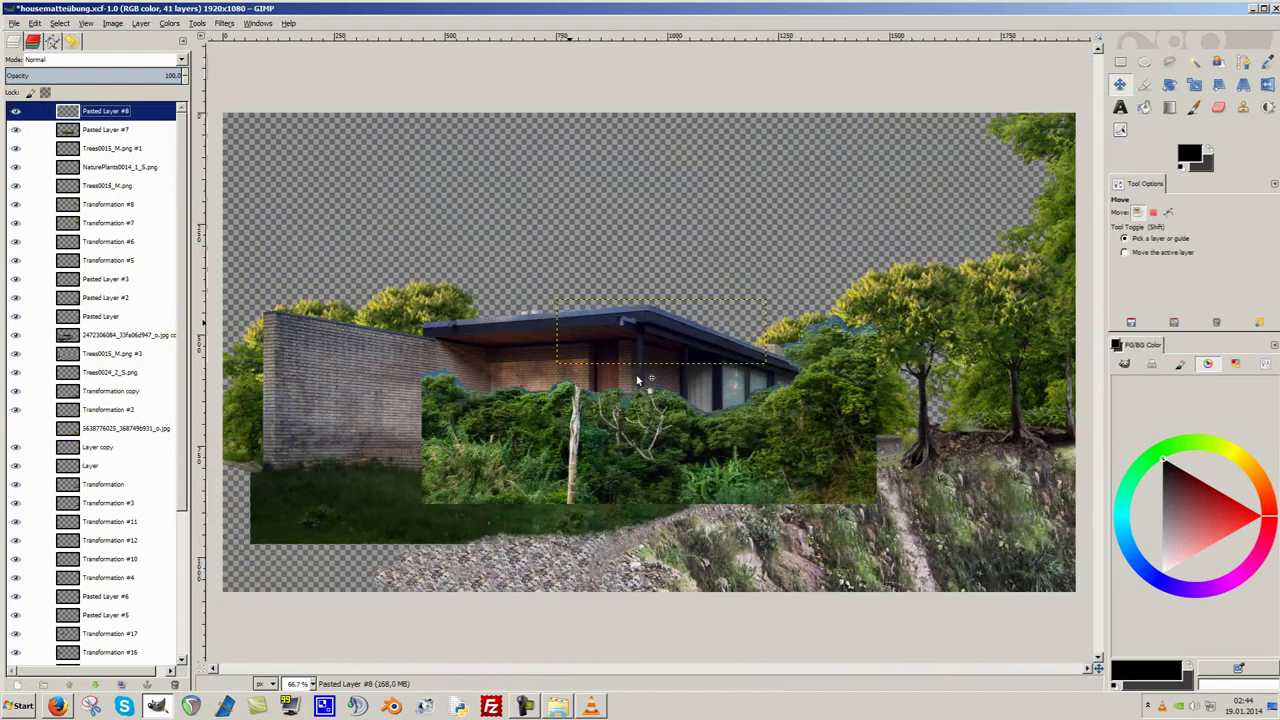
{"action": "key", "text": "minus"}
{"action": "key", "text": "minus"}
{"action": "left_click_drag", "start_coordinate": [593, 415], "coordinate": [671, 275]}
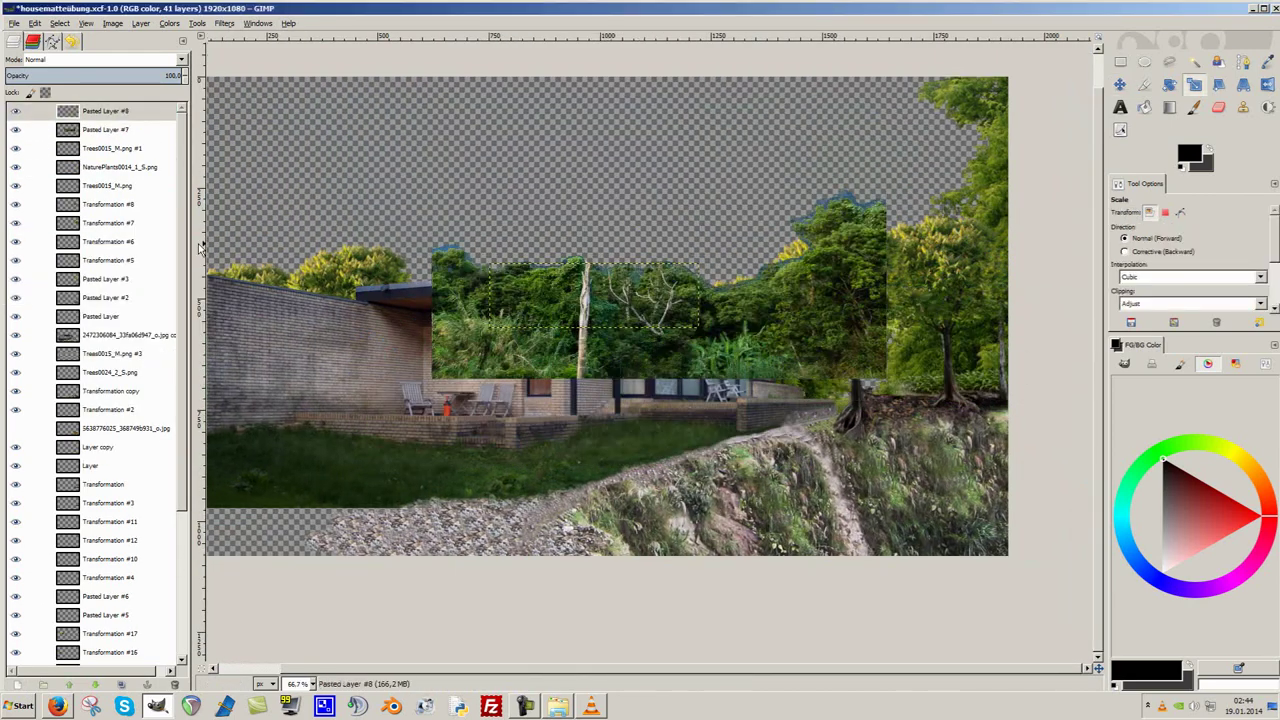
Scale the vegetation patch down to fit beside the house.
{"action": "key", "text": "shift+t"}
{"action": "left_click", "coordinate": [503, 230]}
{"action": "left_click", "coordinate": [160, 337]}
{"action": "key", "text": "m"}
{"action": "left_click_drag", "start_coordinate": [800, 270], "coordinate": [855, 365]}
Lasso and delete the blue-fringed foliage along the vegetation's top edge.
{"action": "key", "text": "f"}
{"action": "key", "text": "plus"}
{"action": "key", "text": "plus"}
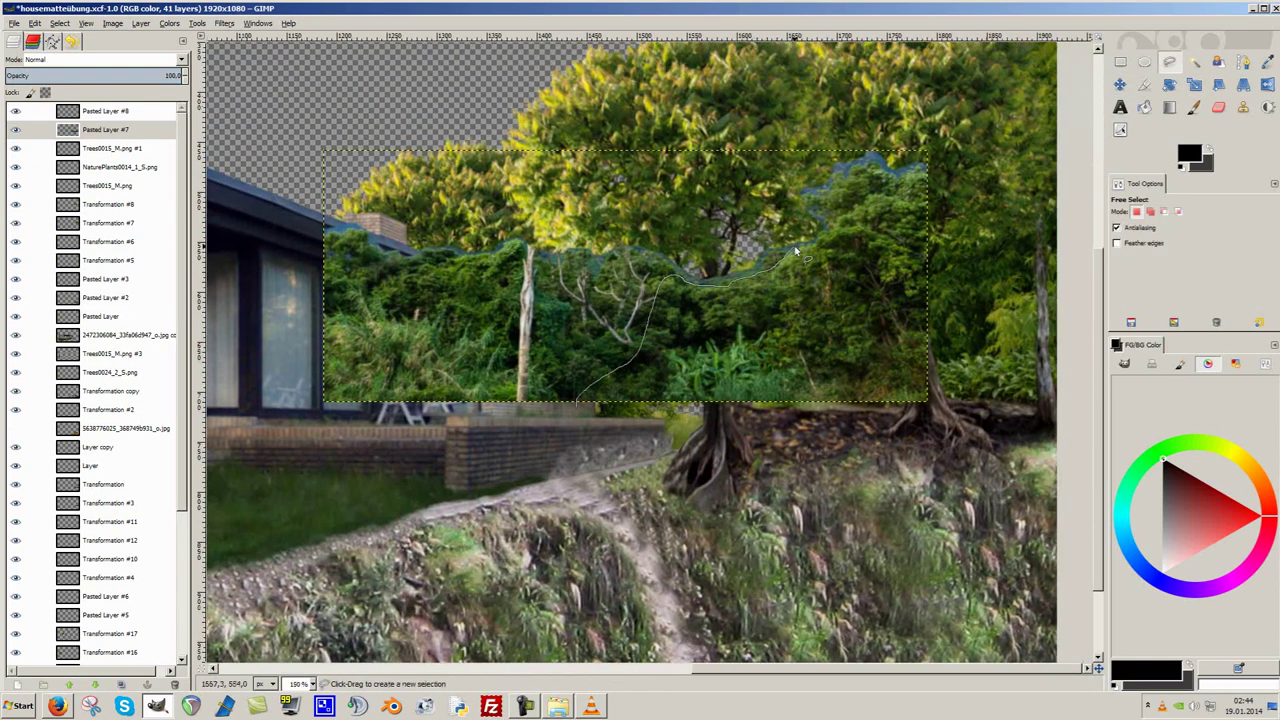
{"action": "key", "text": "Return"}
{"action": "key", "text": "Delete"}
Lower Pasted Layer #7 beneath the tree layers and nudge the tree layer right.
{"action": "left_click", "coordinate": [15, 129]}
{"action": "mouse_move", "coordinate": [100, 129]}
{"action": "left_mouse_down"}
{"action": "mouse_move", "coordinate": [93, 665]}
{"action": "mouse_move", "coordinate": [93, 598]}
{"action": "left_mouse_up"}
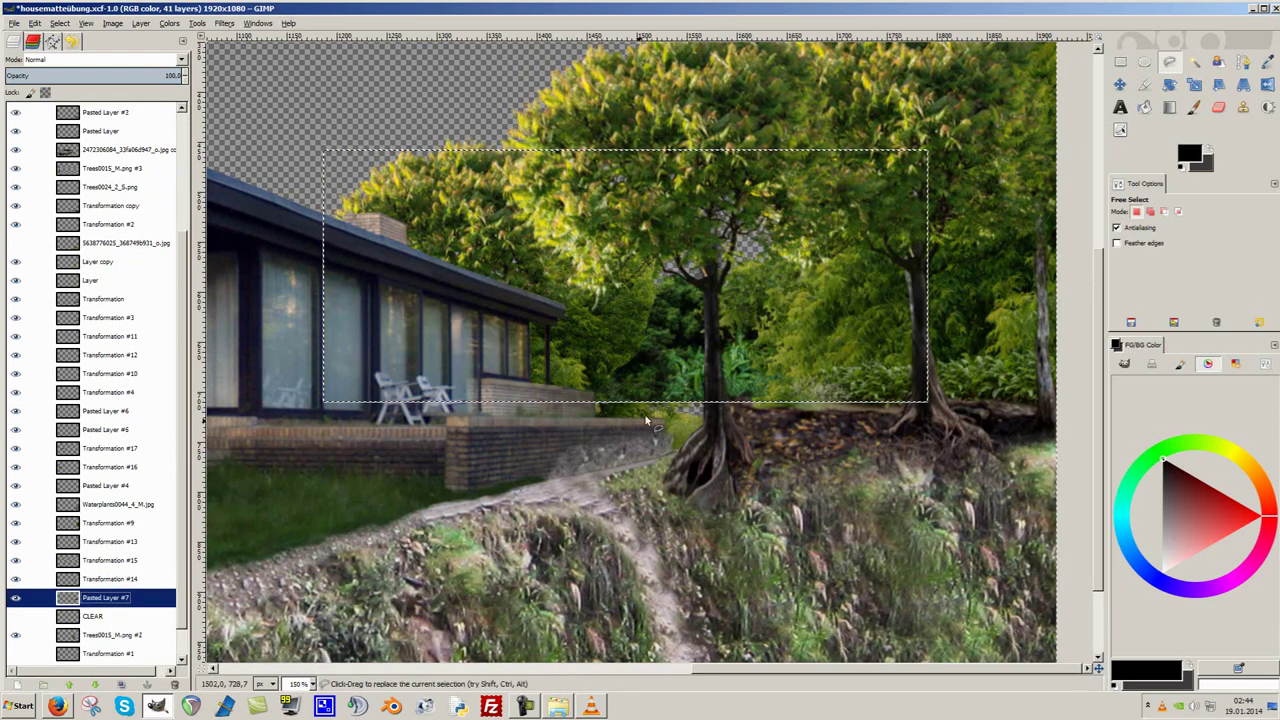
{"action": "key", "text": "m"}
{"action": "left_click_drag", "start_coordinate": [651, 325], "coordinate": [671, 325]}
Raise Trees0015_M.png #2 above Pasted Layer #7 and shift the vegetation left and down.
{"action": "key", "text": "1"}
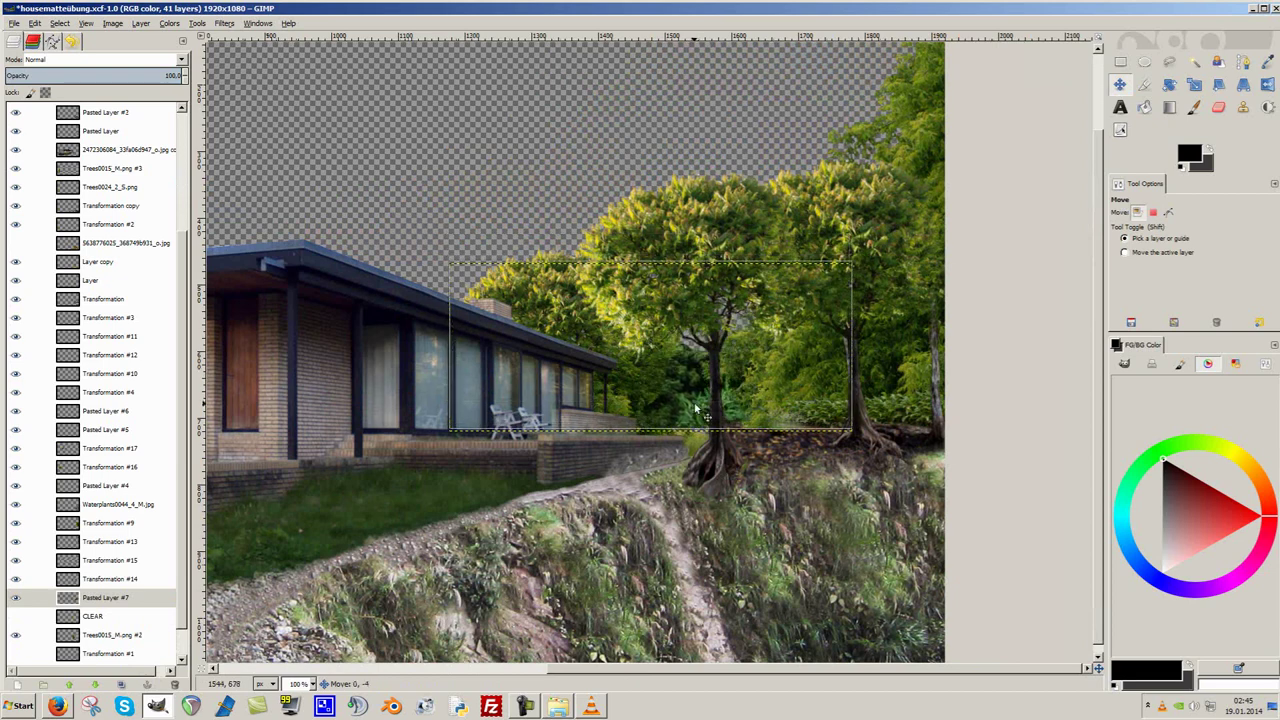
{"action": "left_click_drag", "start_coordinate": [87, 634], "coordinate": [87, 563]}
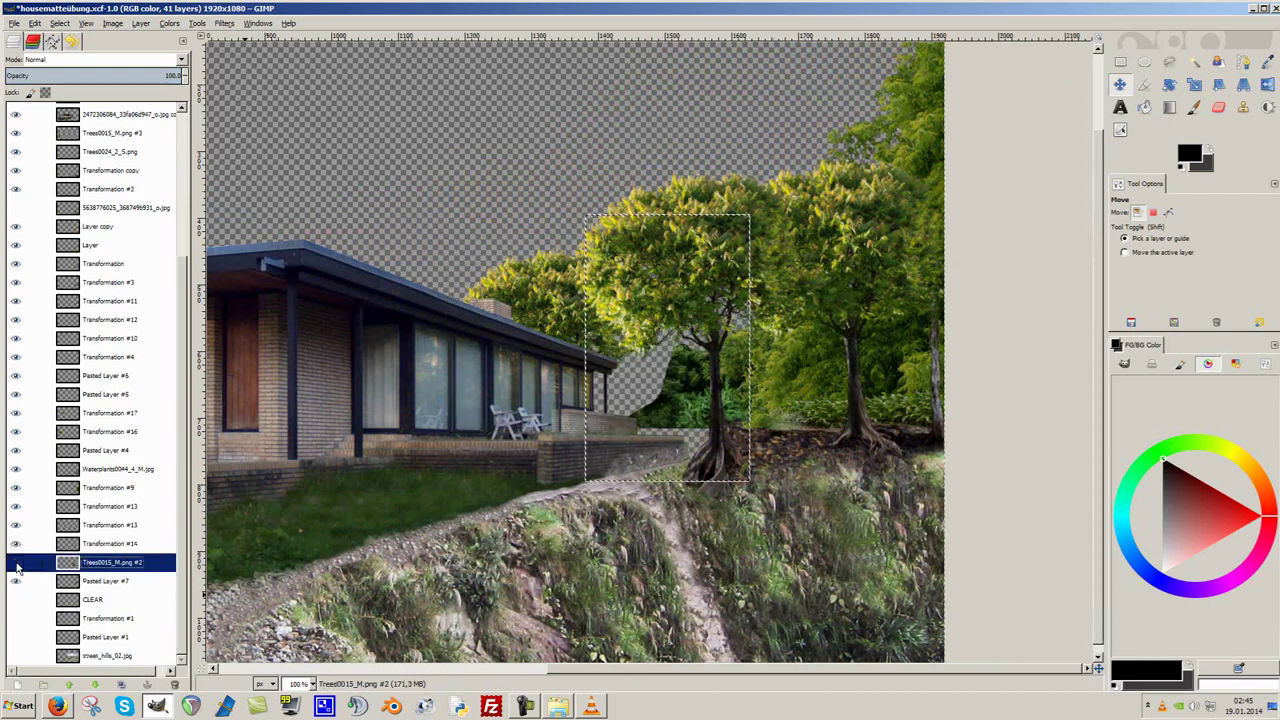
{"action": "key", "text": "2"}
{"action": "left_click_drag", "start_coordinate": [864, 261], "coordinate": [768, 340]}
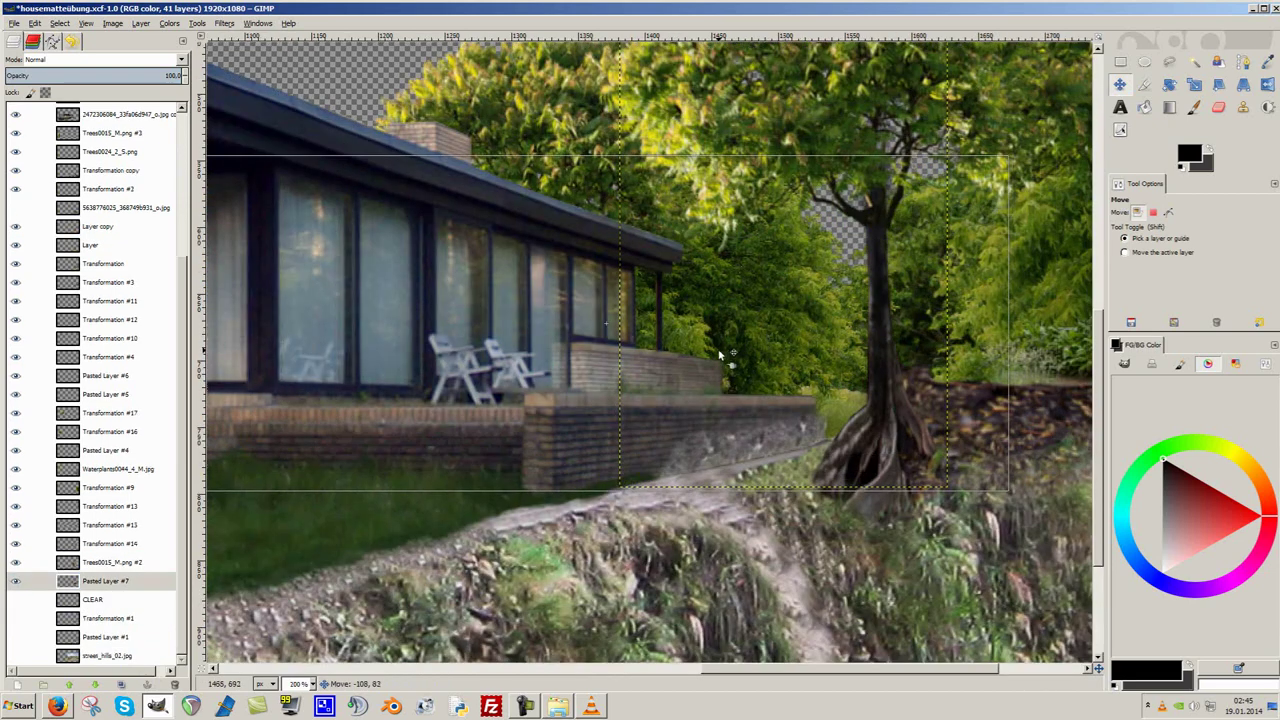
Select the Transformation #9 layer with the Move tool and view the whole composition.
{"action": "key", "text": "Page_Up"}
{"action": "key", "text": "minus"}
{"action": "key", "text": "f"}
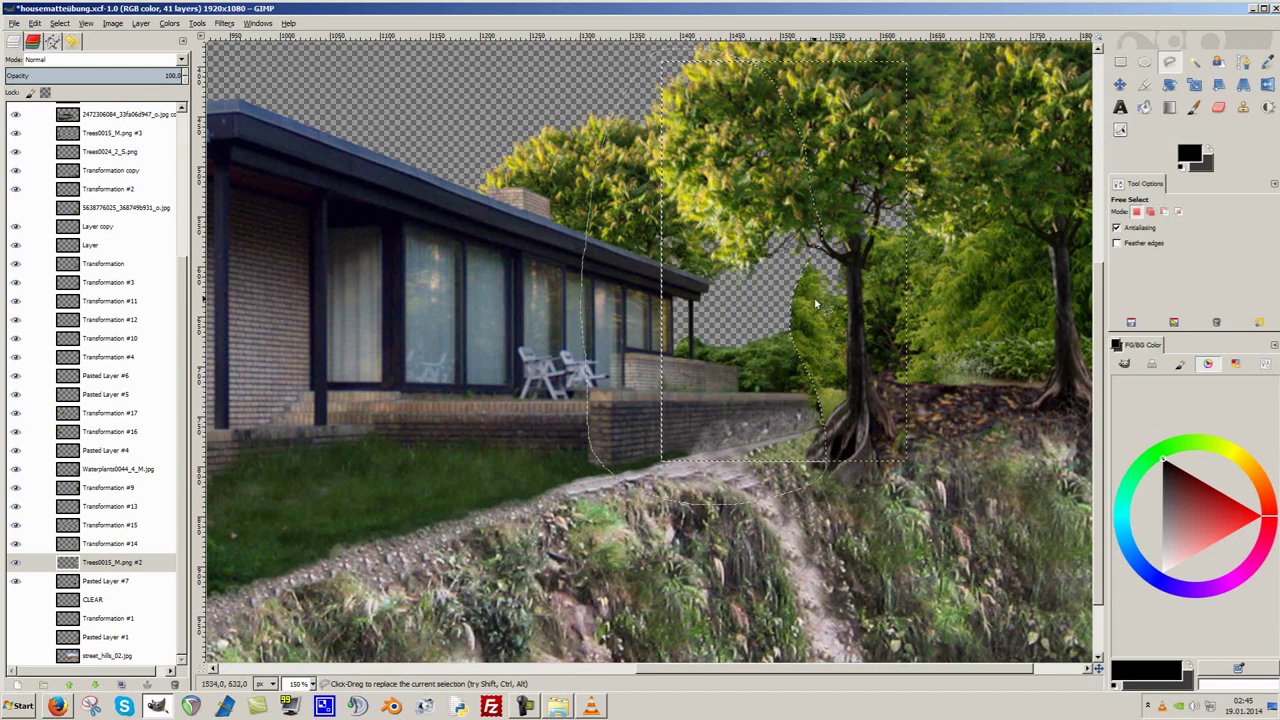
{"action": "key", "text": "m"}
{"action": "left_click", "coordinate": [688, 330]}
{"action": "key", "text": "minus"}
{"action": "key", "text": "minus"}
{"action": "key", "text": "minus"}
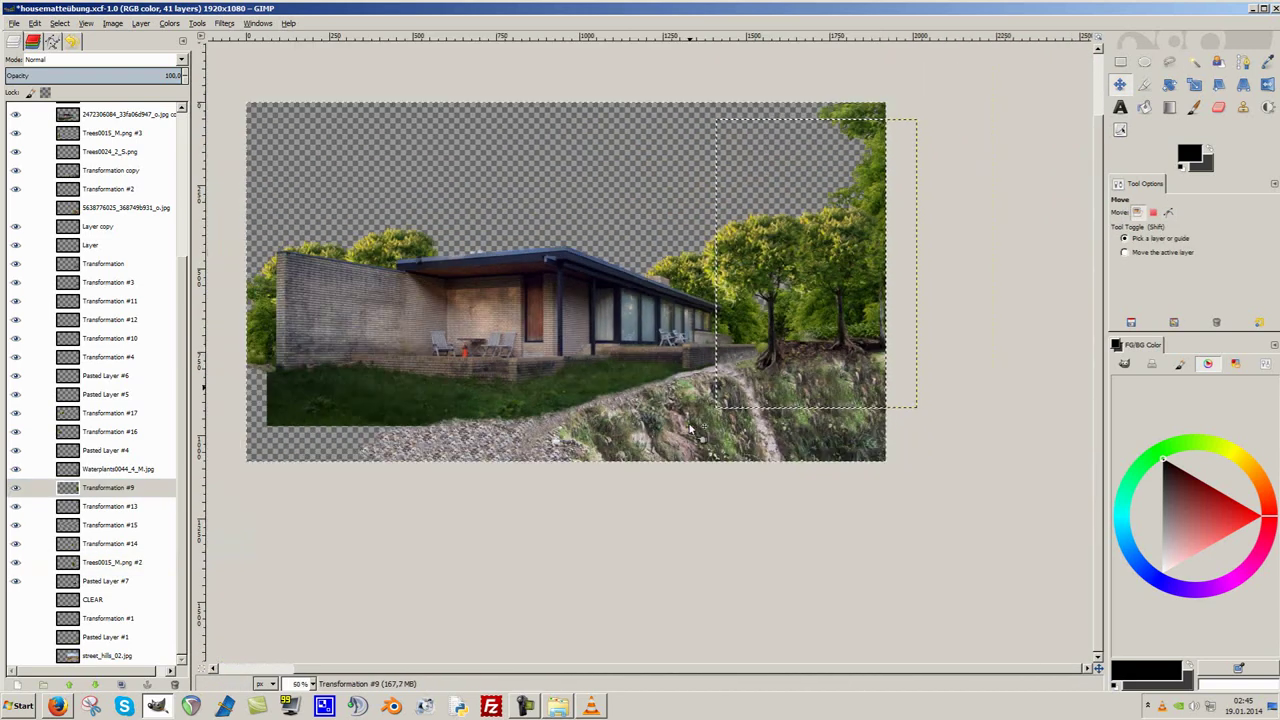
Preview the beach pier photo in Explorer, close it, and return to GIMP.
{"action": "key", "text": "plus"}
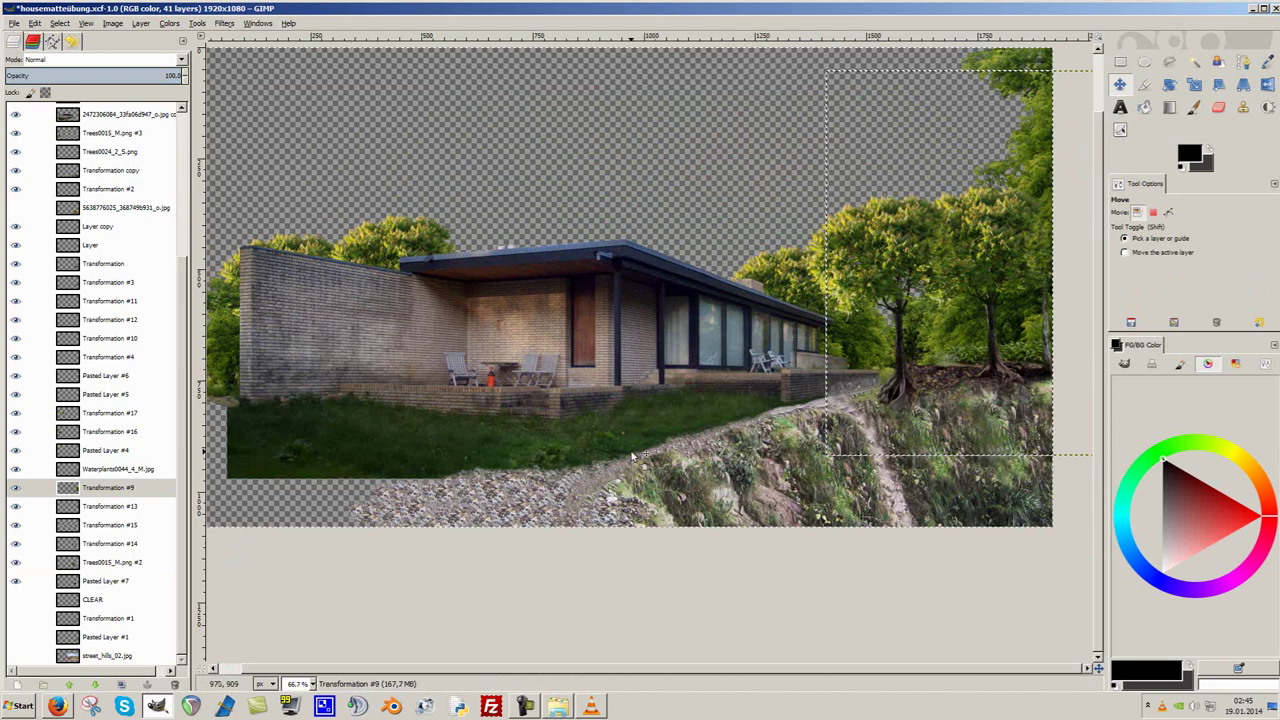
{"action": "key", "text": "alt+Tab"}
{"action": "double_click", "coordinate": [706, 642]}
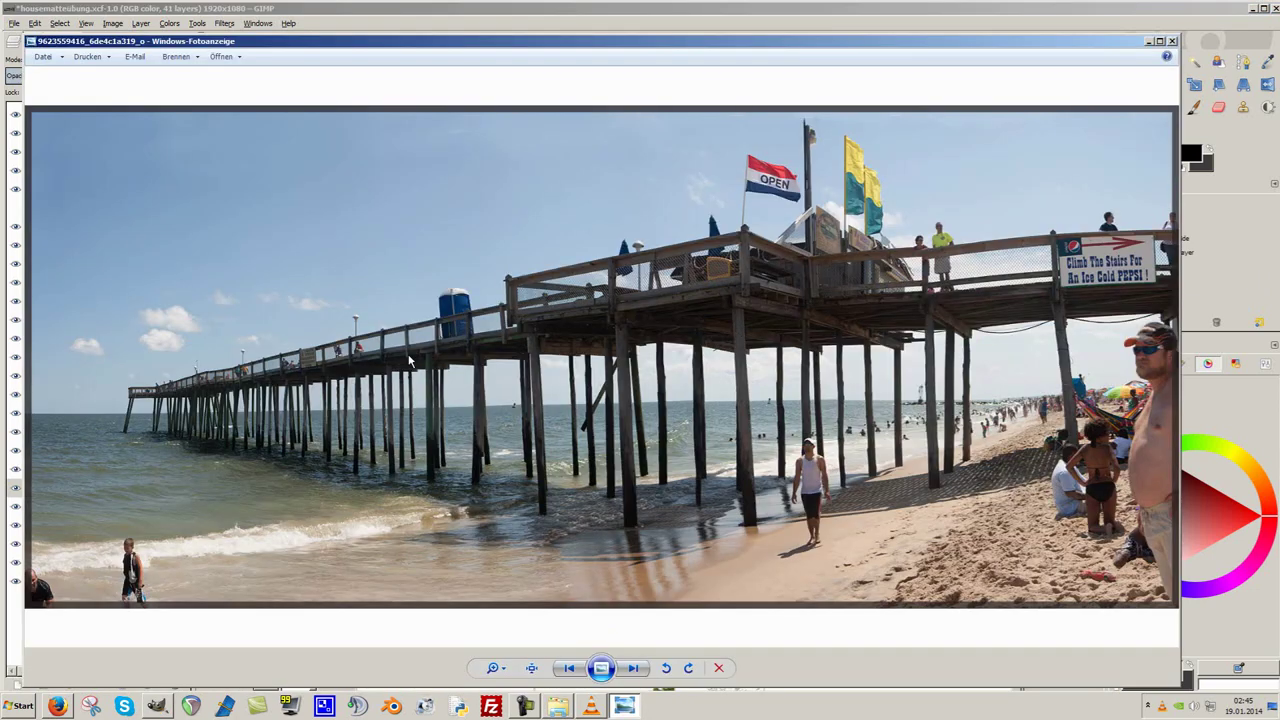
{"action": "left_click", "coordinate": [1170, 42]}
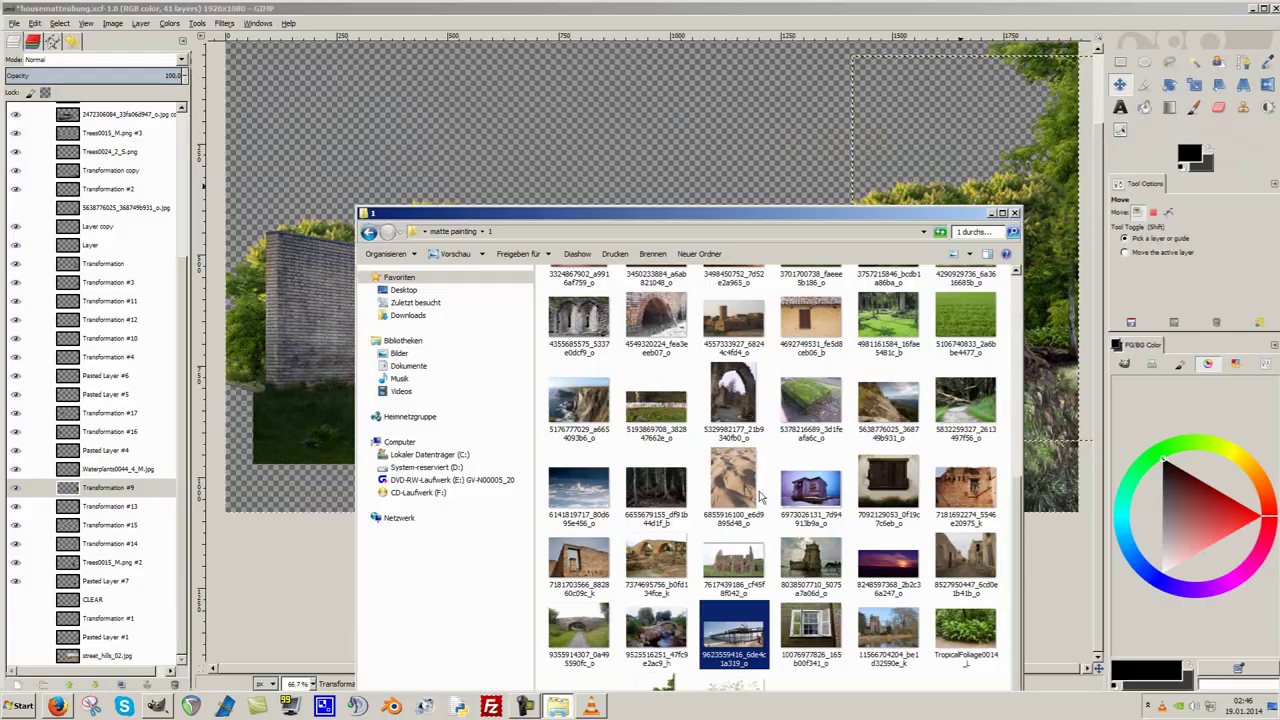
{"action": "key", "text": "alt+Tab"}
Copy the traced lawn area and paste it as a new layer, undoing an extra floating paste.
{"action": "key", "text": "plus"}
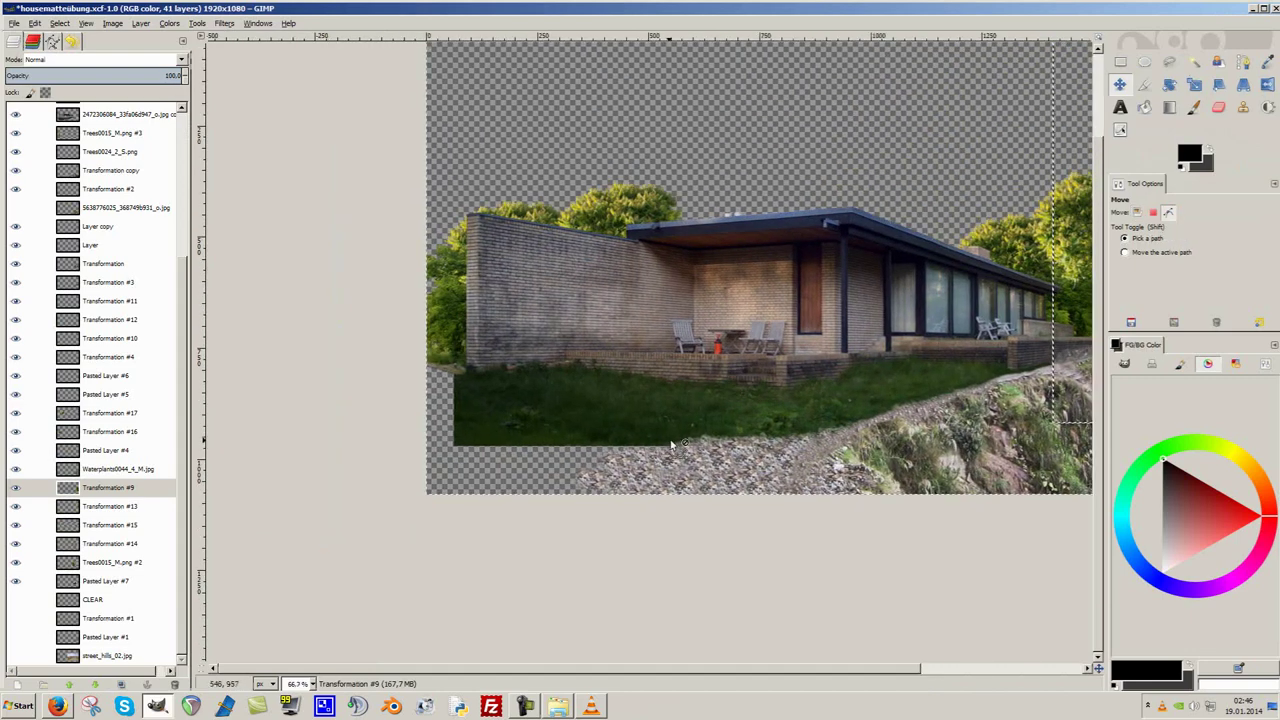
{"action": "key", "text": "plus"}
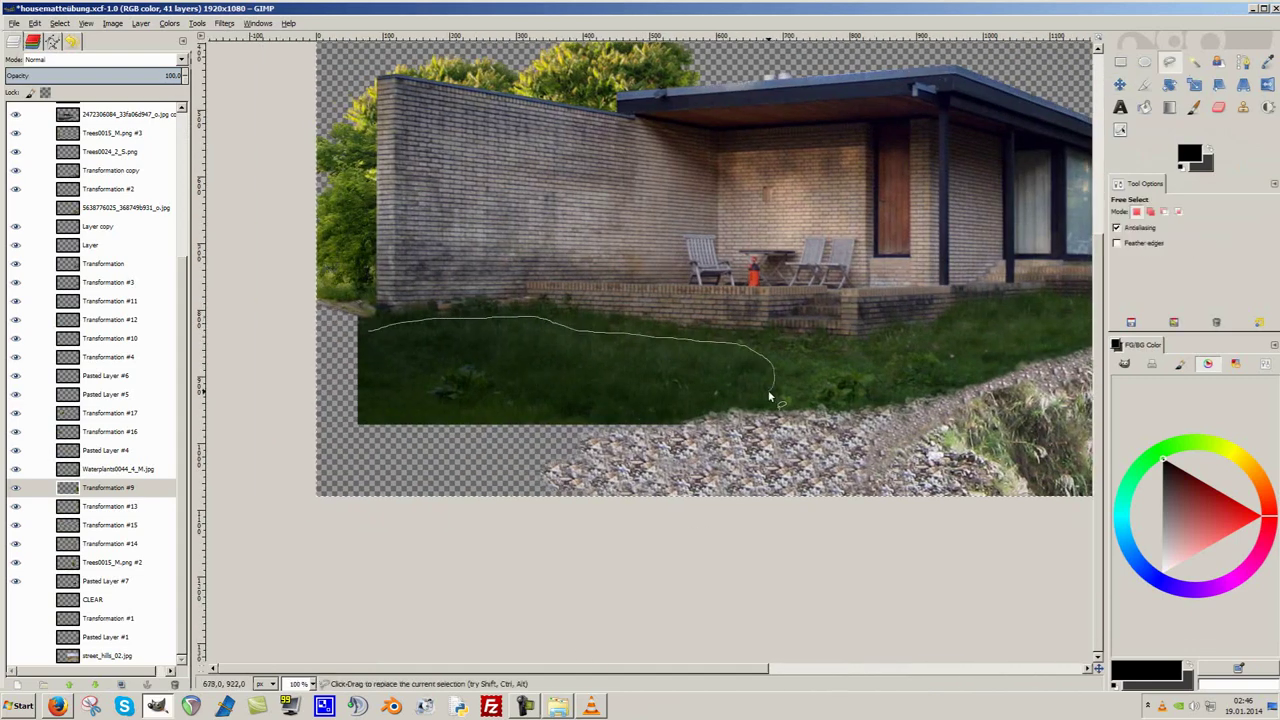
{"action": "key", "text": "ctrl+c"}
{"action": "key", "text": "ctrl+v"}
{"action": "key", "text": "ctrl+shift+n"}
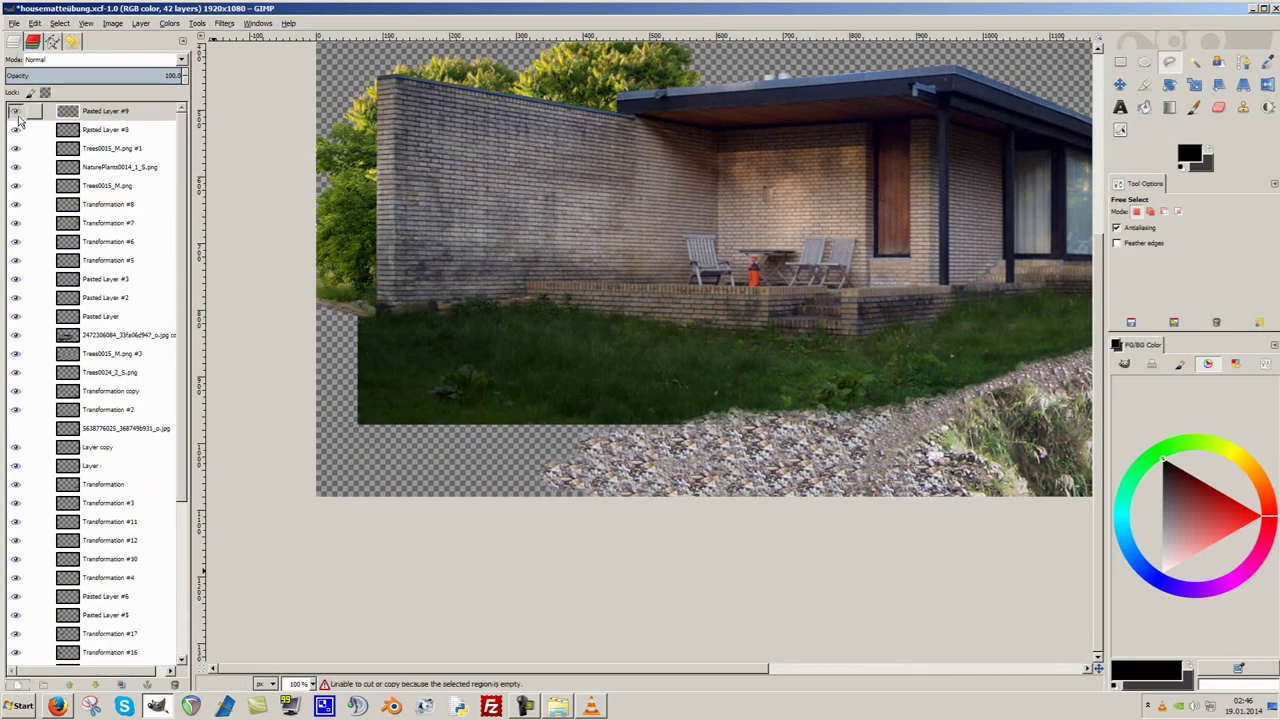
{"action": "key", "text": "m"}
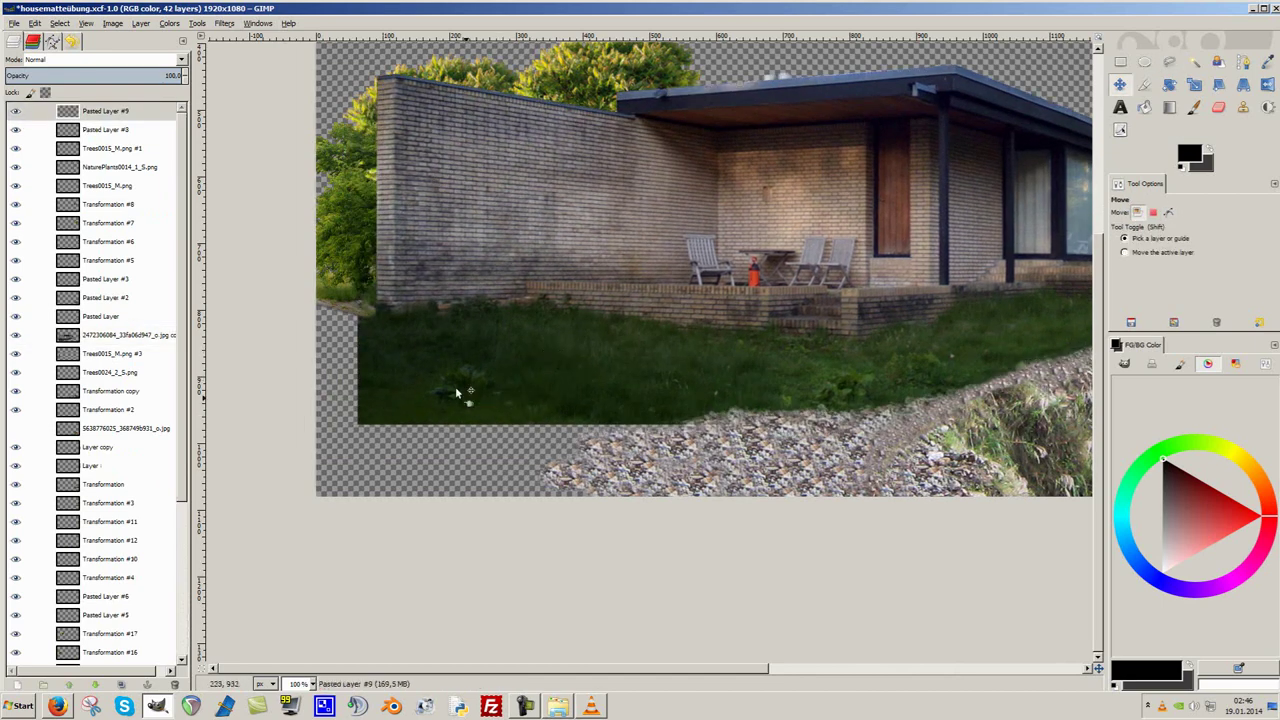
{"action": "left_click", "coordinate": [497, 382]}
{"action": "key", "text": "ctrl+v"}
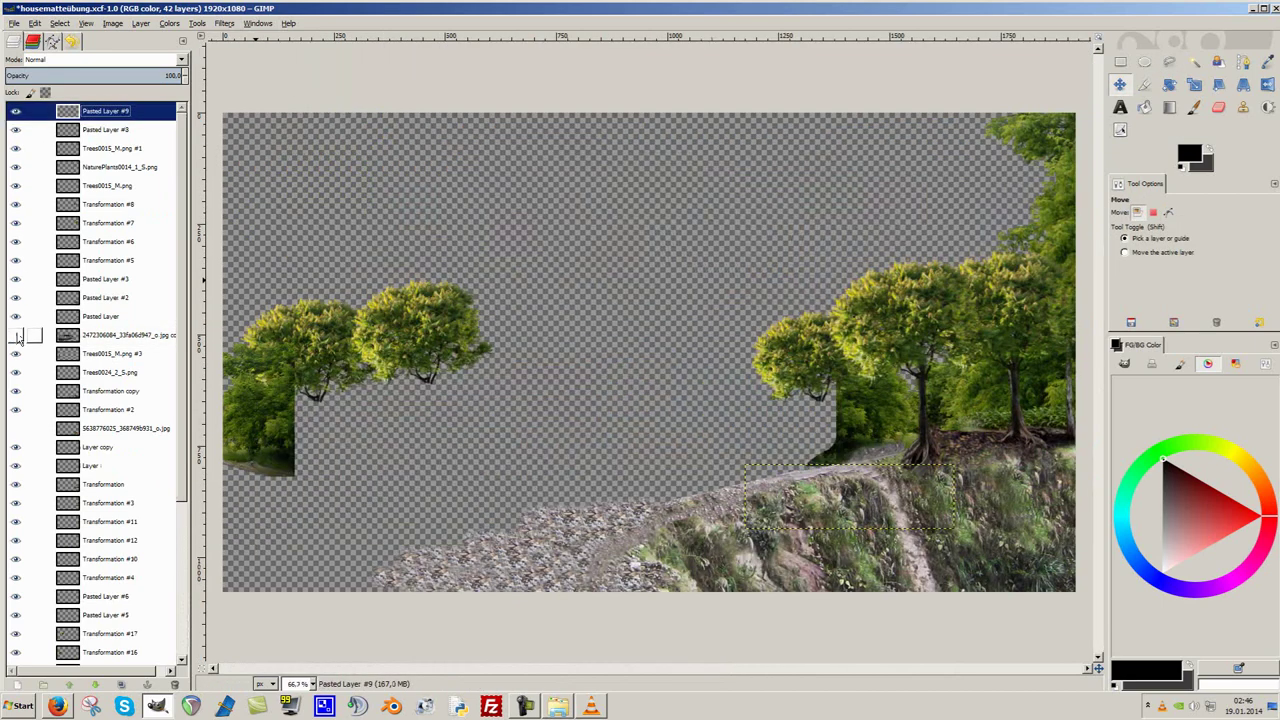
{"action": "key", "text": "ctrl+z"}
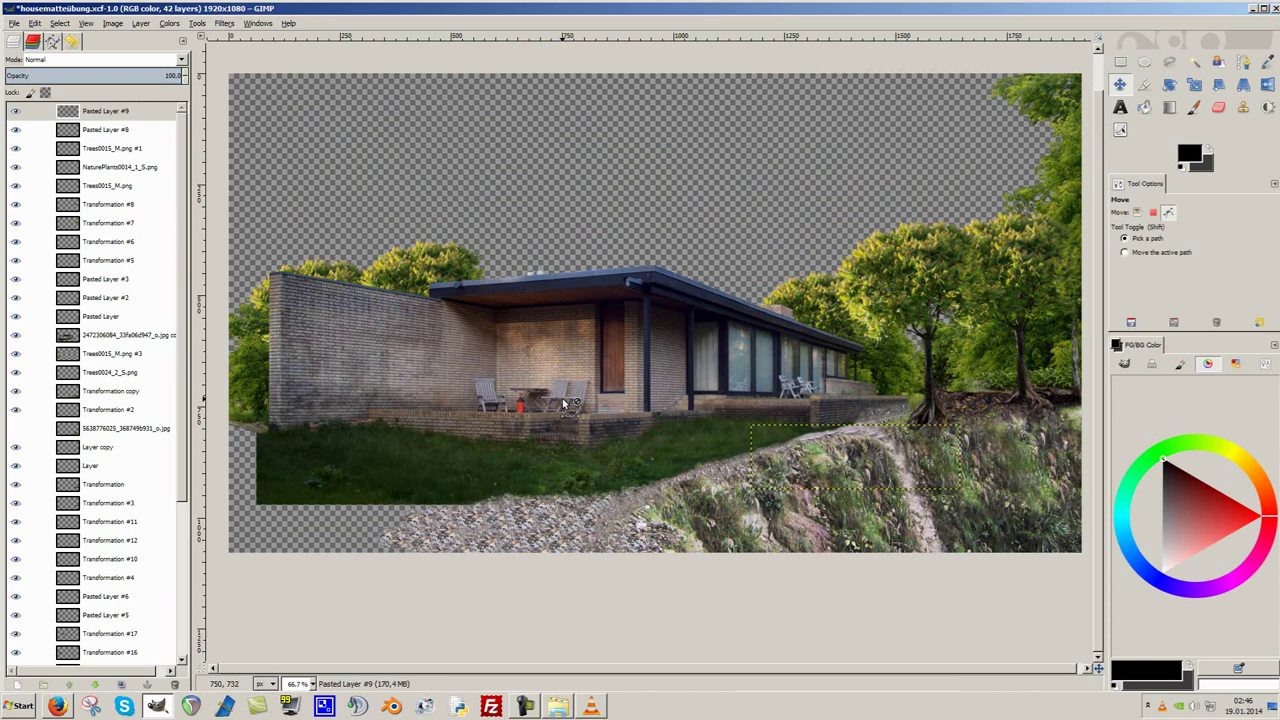
{"action": "key", "text": "ctrl+z"}
Recopy the lawn and reposition the grass patch by dragging it around.
{"action": "scroll", "coordinate": [534, 419], "scroll_direction": "up", "scroll_amount": 2}
{"action": "key", "text": "ctrl+c"}
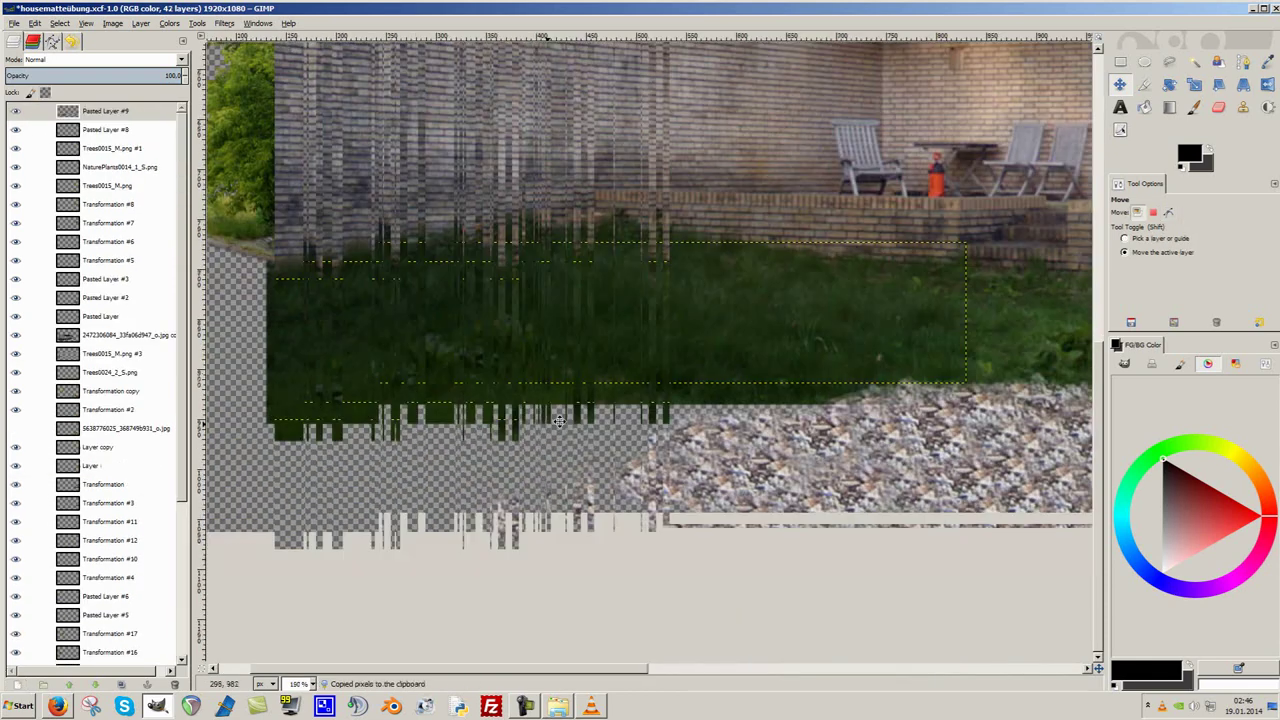
{"action": "left_click_drag", "start_coordinate": [559, 420], "coordinate": [289, 266]}
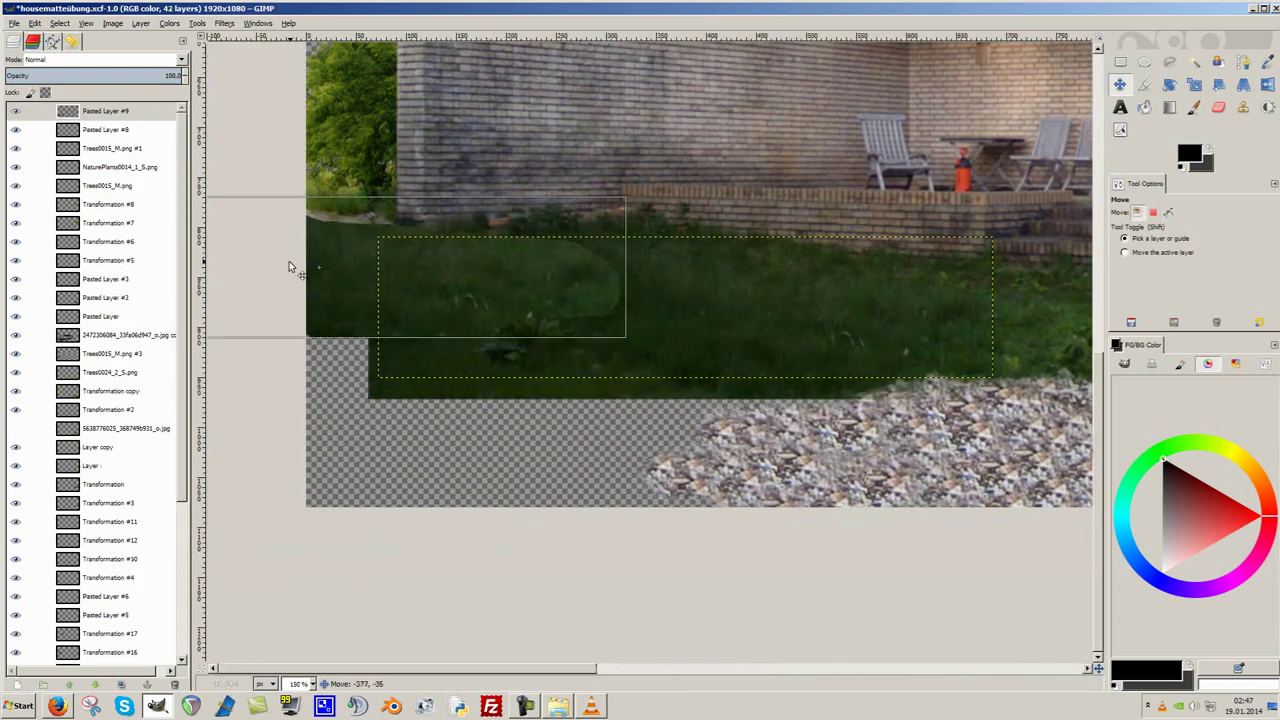
{"action": "mouse_move", "coordinate": [289, 266]}
{"action": "left_mouse_down"}
{"action": "mouse_move", "coordinate": [621, 441]}
{"action": "mouse_move", "coordinate": [775, 415]}
{"action": "left_mouse_up"}
{"action": "scroll", "coordinate": [667, 439], "scroll_direction": "up", "scroll_amount": 2}
{"action": "scroll", "coordinate": [775, 415], "scroll_direction": "down", "scroll_amount": 1}
Switch to the eraser on the layer above and return the view to normal size.
{"action": "key", "text": "shift+e"}
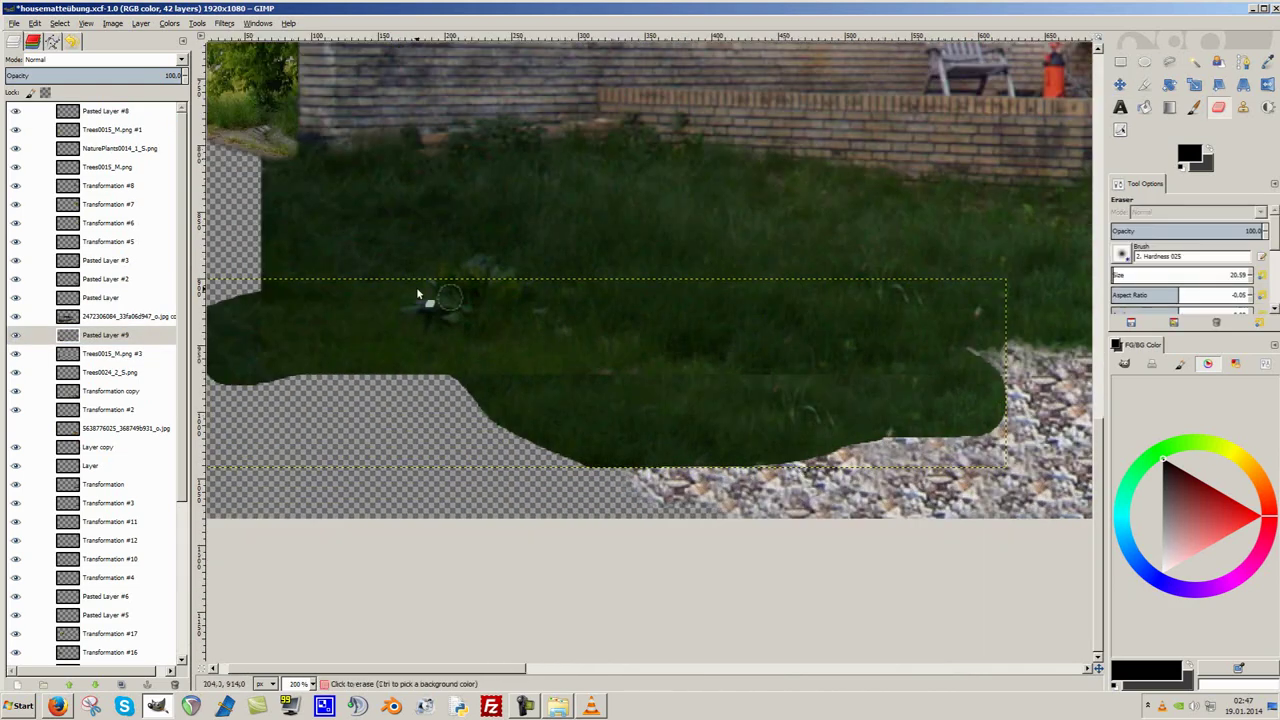
{"action": "key", "text": "Page_Up"}
{"action": "scroll", "coordinate": [460, 376], "scroll_direction": "down", "scroll_amount": 1}
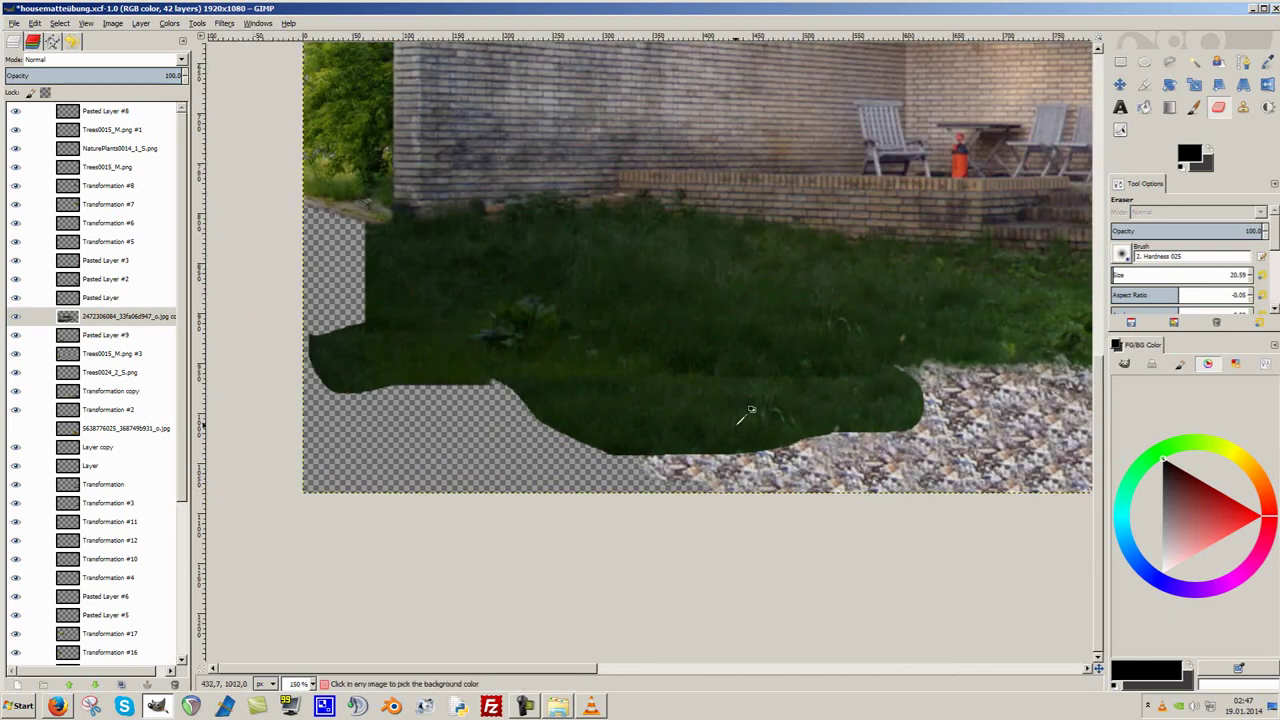
{"action": "scroll", "coordinate": [716, 360], "scroll_direction": "up", "scroll_amount": 1}
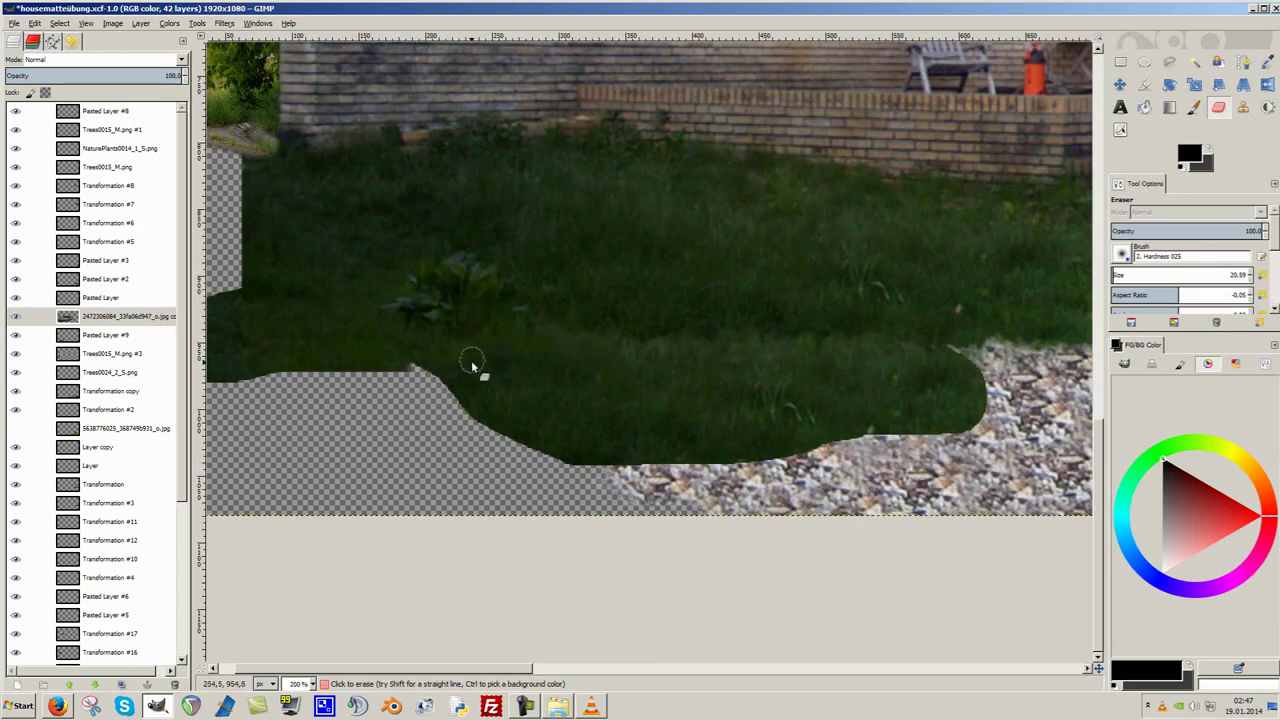
{"action": "scroll", "coordinate": [473, 365], "scroll_direction": "down", "scroll_amount": 2}
{"action": "key", "text": "Home"}
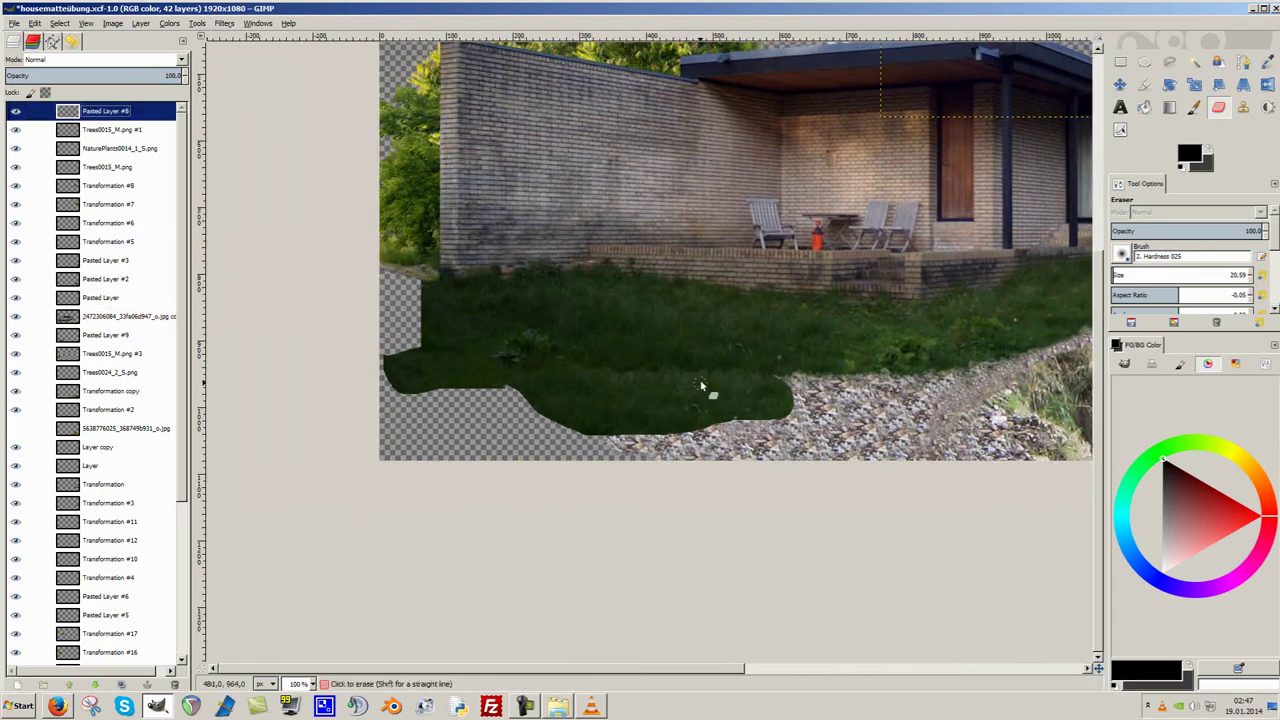
{"action": "scroll", "coordinate": [701, 381], "scroll_direction": "down", "scroll_amount": 2}
Paste the grass as Pasted Layer #10 and drag it left over the empty lawn edge.
{"action": "key", "text": "ctrl+v"}
{"action": "key", "text": "ctrl+shift+n"}
{"action": "scroll", "coordinate": [650, 350], "scroll_direction": "up", "scroll_amount": 2}
{"action": "left_click", "coordinate": [15, 355]}
{"action": "left_click", "coordinate": [18, 336]}
{"action": "left_click_drag", "start_coordinate": [590, 372], "coordinate": [517, 366]}
{"action": "scroll", "coordinate": [517, 366], "scroll_direction": "up", "scroll_amount": 2}
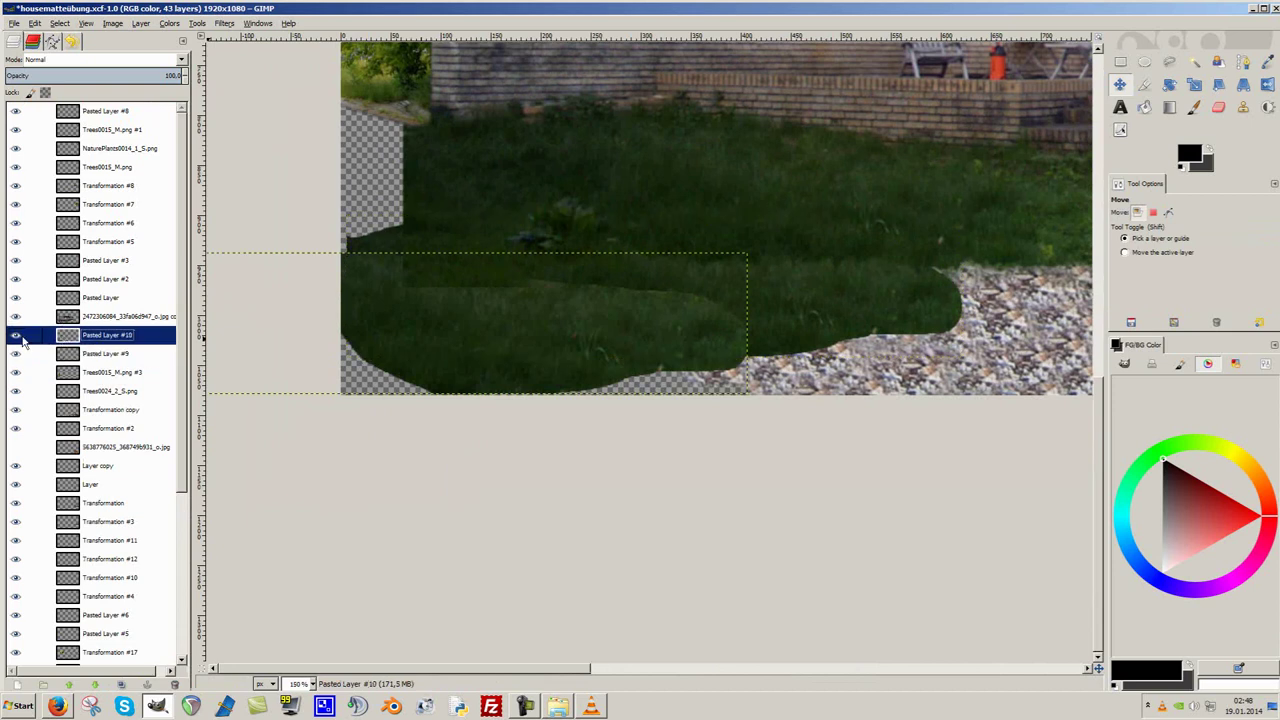
Stack the older grass patch layer above the new grass copy and compare the two.
{"action": "left_click_drag", "start_coordinate": [15, 358], "coordinate": [20, 330]}
{"action": "key", "text": "shift+e"}
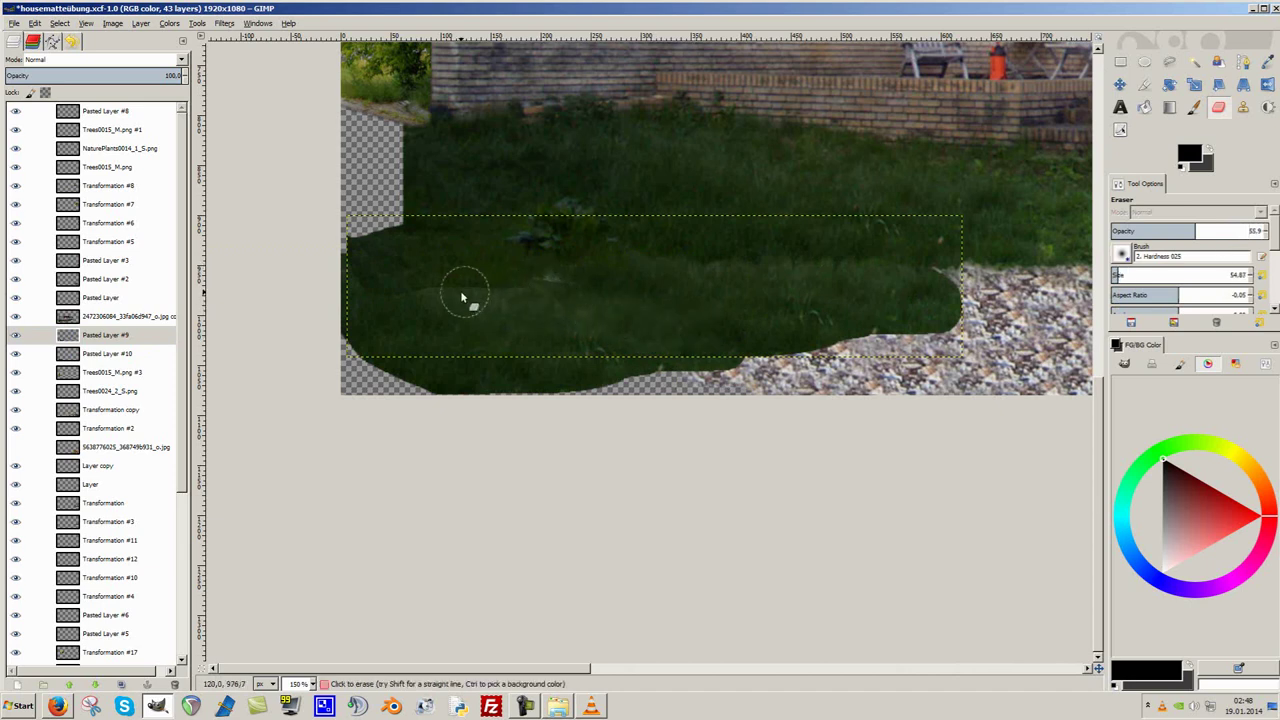
{"action": "key", "text": "Page_Down"}
{"action": "left_click", "coordinate": [66, 340]}
{"action": "key", "text": "Page_Down"}
{"action": "key", "text": "Page_Down"}
{"action": "key", "text": "Page_Up"}
{"action": "key", "text": "Page_Up"}
{"action": "key", "text": "Page_Up"}
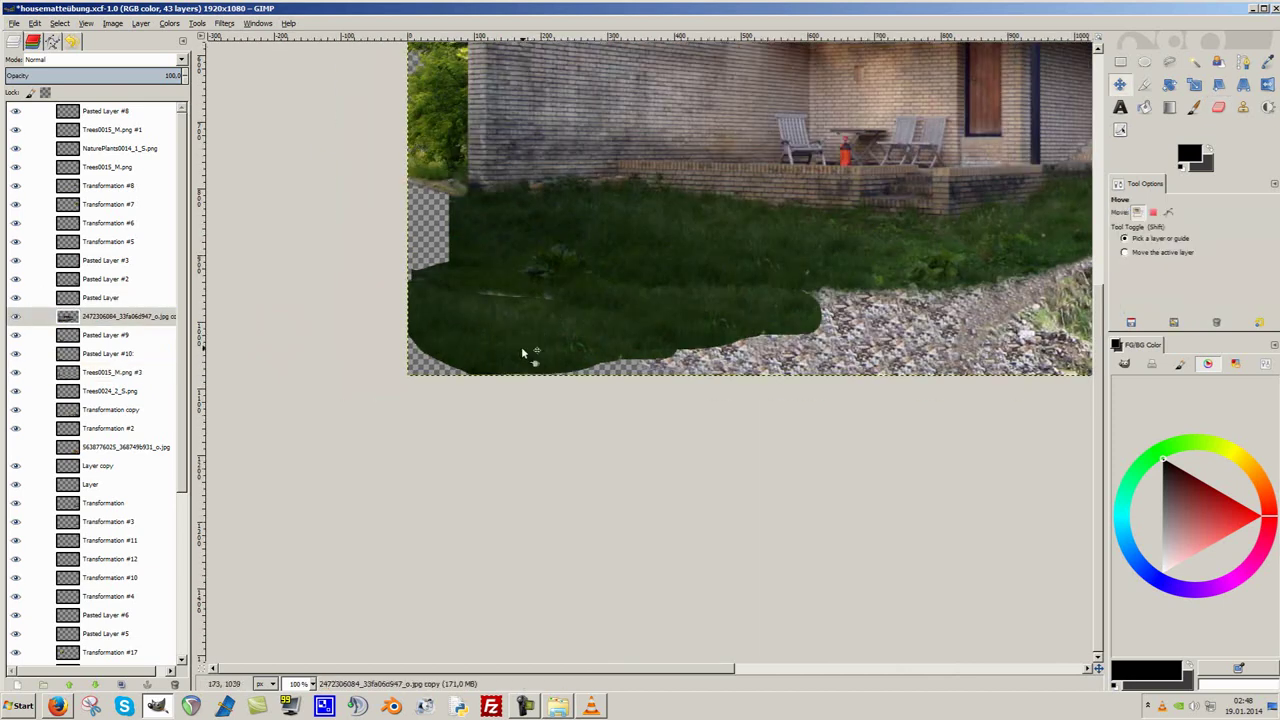
{"action": "key", "text": "Page_Down"}
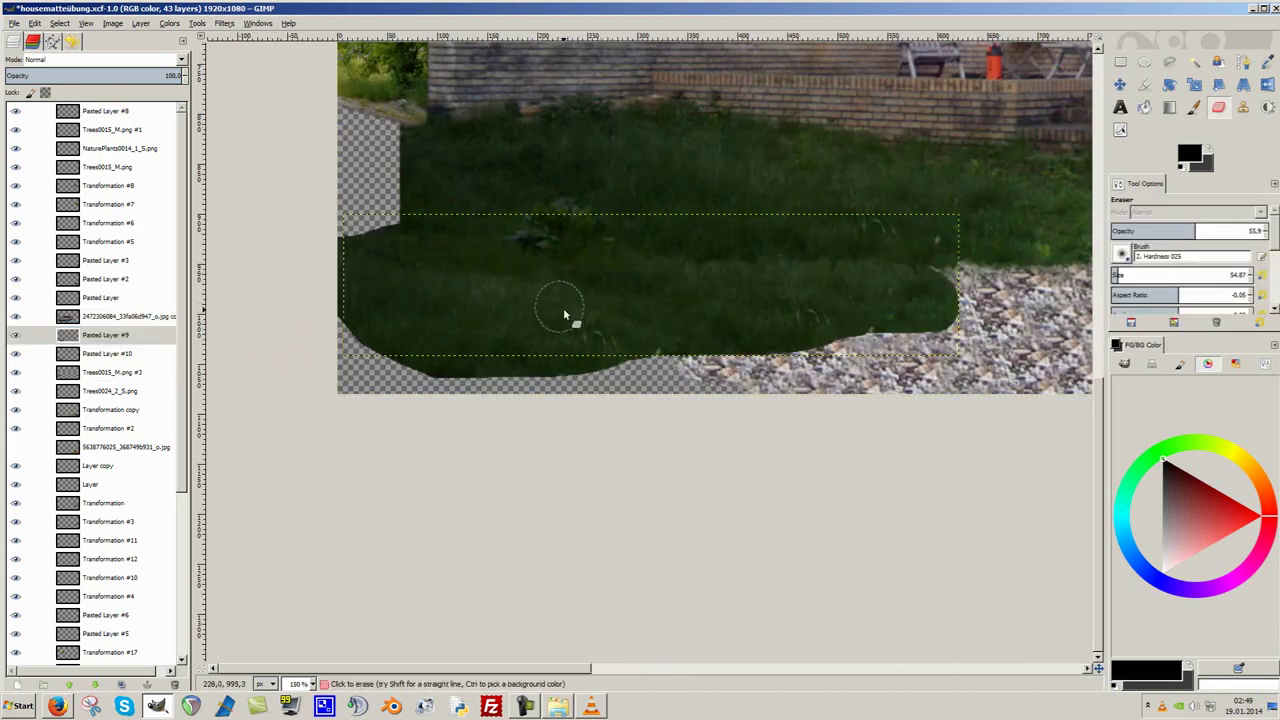
{"action": "scroll", "coordinate": [563, 315], "scroll_direction": "down", "scroll_amount": 1, "text": "ctrl"}
{"action": "scroll", "coordinate": [823, 297], "scroll_direction": "up", "scroll_amount": 1, "text": "ctrl"}
{"action": "key", "text": "Page_Up"}
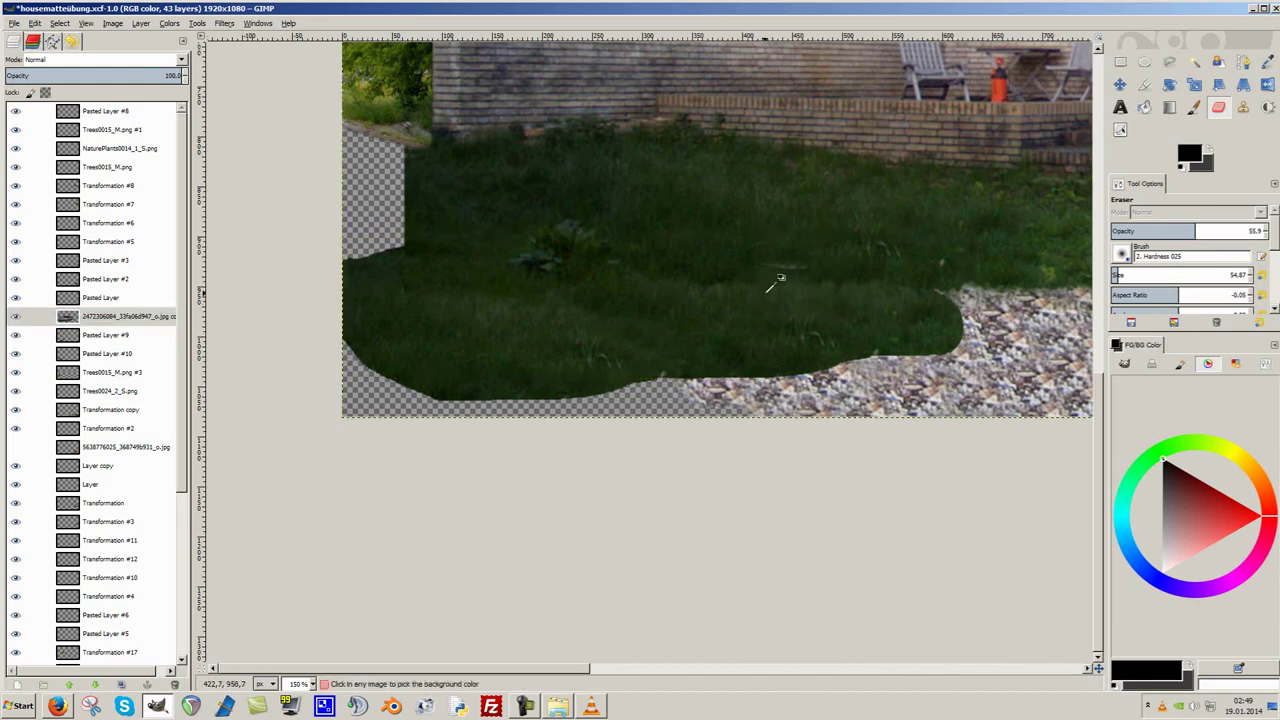
{"action": "scroll", "coordinate": [895, 296], "scroll_direction": "down", "scroll_amount": 3, "text": "ctrl"}
{"action": "scroll", "coordinate": [625, 225], "scroll_direction": "up", "scroll_amount": 2, "text": "ctrl"}
Copy a freehand-selected grass area into a new layer and slide it over the gap.
{"action": "key", "text": "f"}
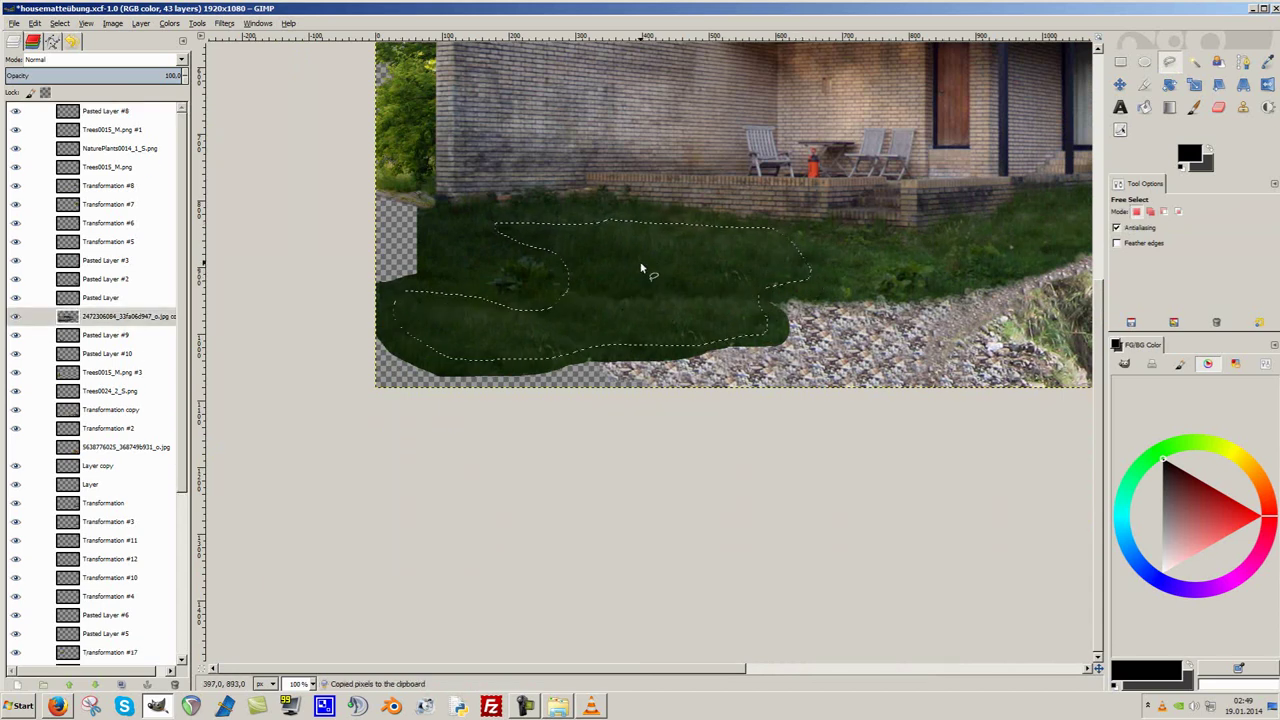
{"action": "key", "text": "ctrl+shift+a"}
{"action": "key", "text": "ctrl+c"}
{"action": "key", "text": "ctrl+v"}
{"action": "key", "text": "ctrl+shift+n"}
{"action": "key", "text": "m"}
{"action": "left_click_drag", "start_coordinate": [573, 370], "coordinate": [543, 394]}
{"action": "scroll", "coordinate": [560, 390], "scroll_direction": "up", "scroll_amount": 1, "text": "ctrl"}
Set the eraser to a brush of about 30 pixels.
{"action": "key", "text": "shift+e"}
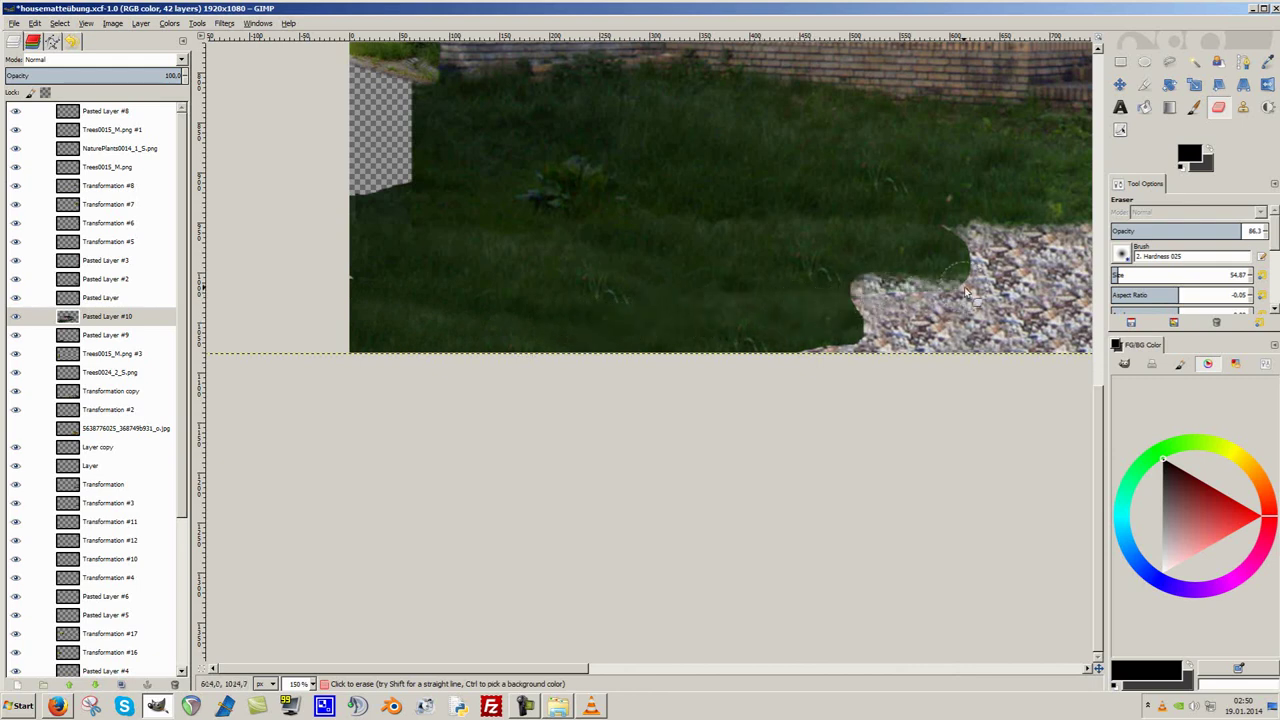
{"action": "left_click", "coordinate": [1120, 257]}
{"action": "left_click", "coordinate": [975, 268]}
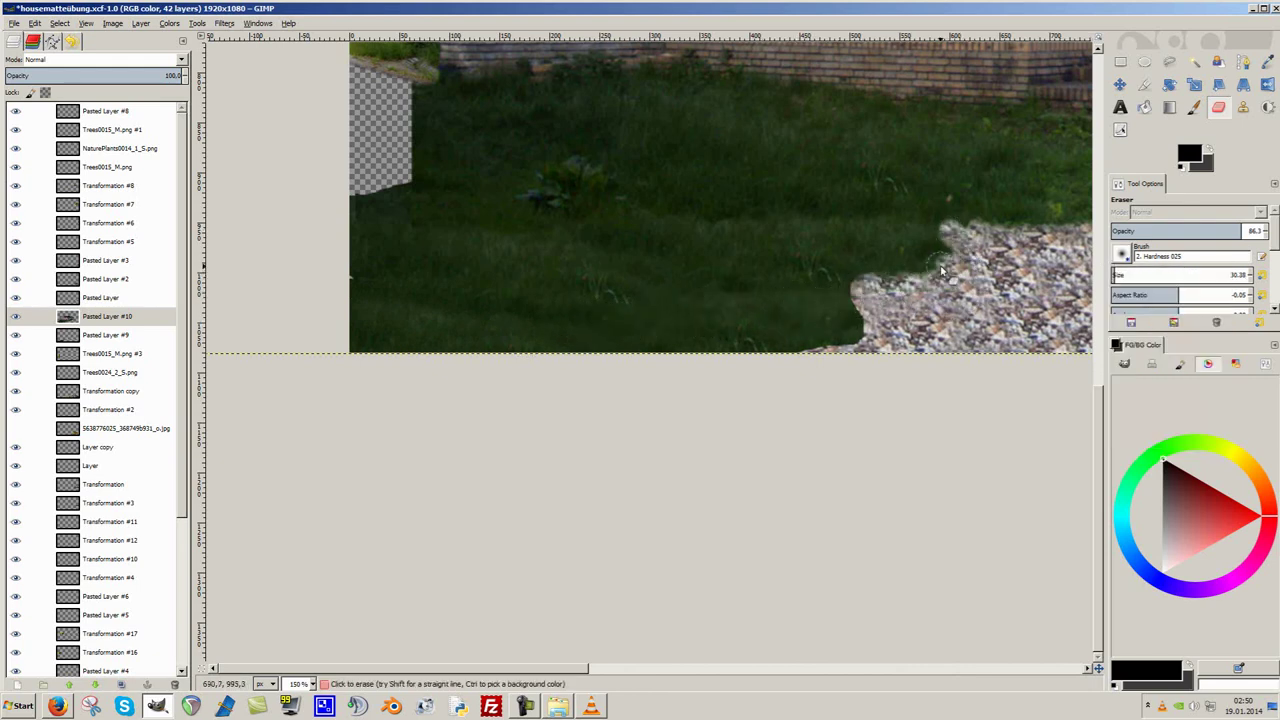
{"action": "scroll", "coordinate": [700, 250], "scroll_direction": "up", "scroll_amount": 2}
{"action": "scroll", "coordinate": [545, 280], "scroll_direction": "up", "scroll_amount": 1, "text": "ctrl"}
Toggle the grass patch layer's visibility to compare, then make it the active layer.
{"action": "key", "text": "Page_Down"}
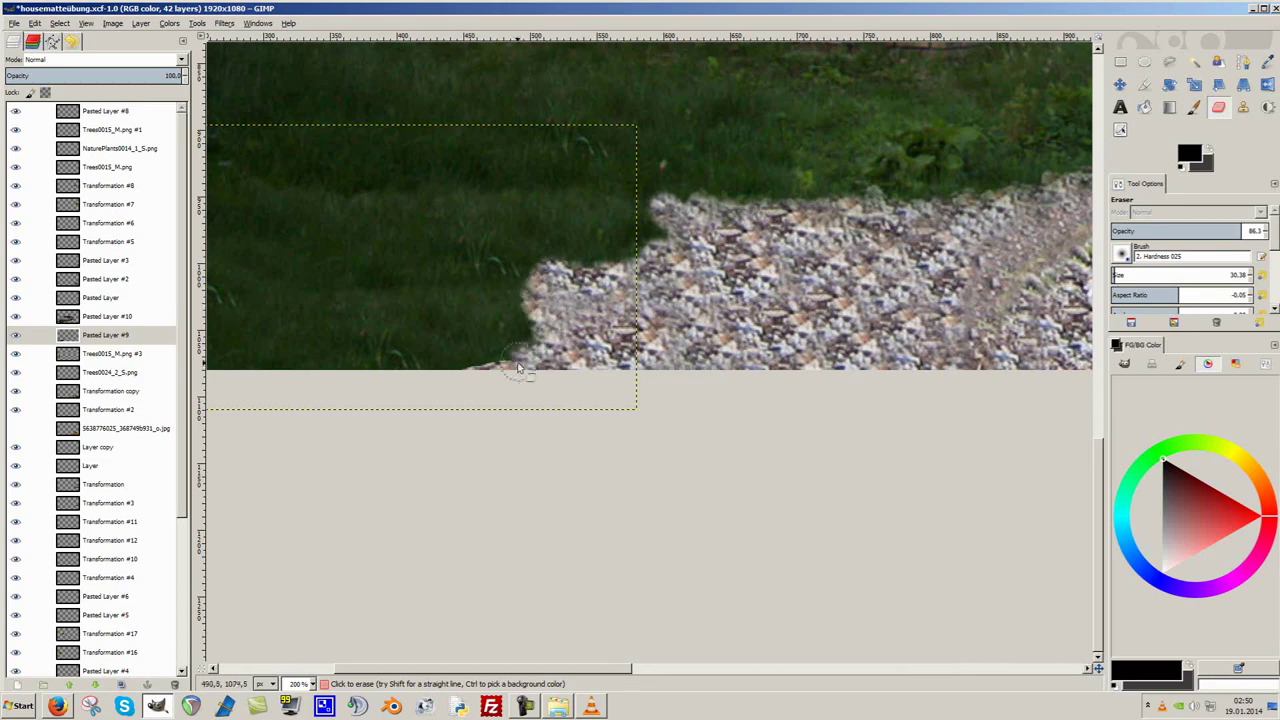
{"action": "scroll", "coordinate": [638, 280], "scroll_direction": "down", "scroll_amount": 3, "text": "ctrl"}
{"action": "scroll", "coordinate": [501, 475], "scroll_direction": "up", "scroll_amount": 3, "text": "ctrl"}
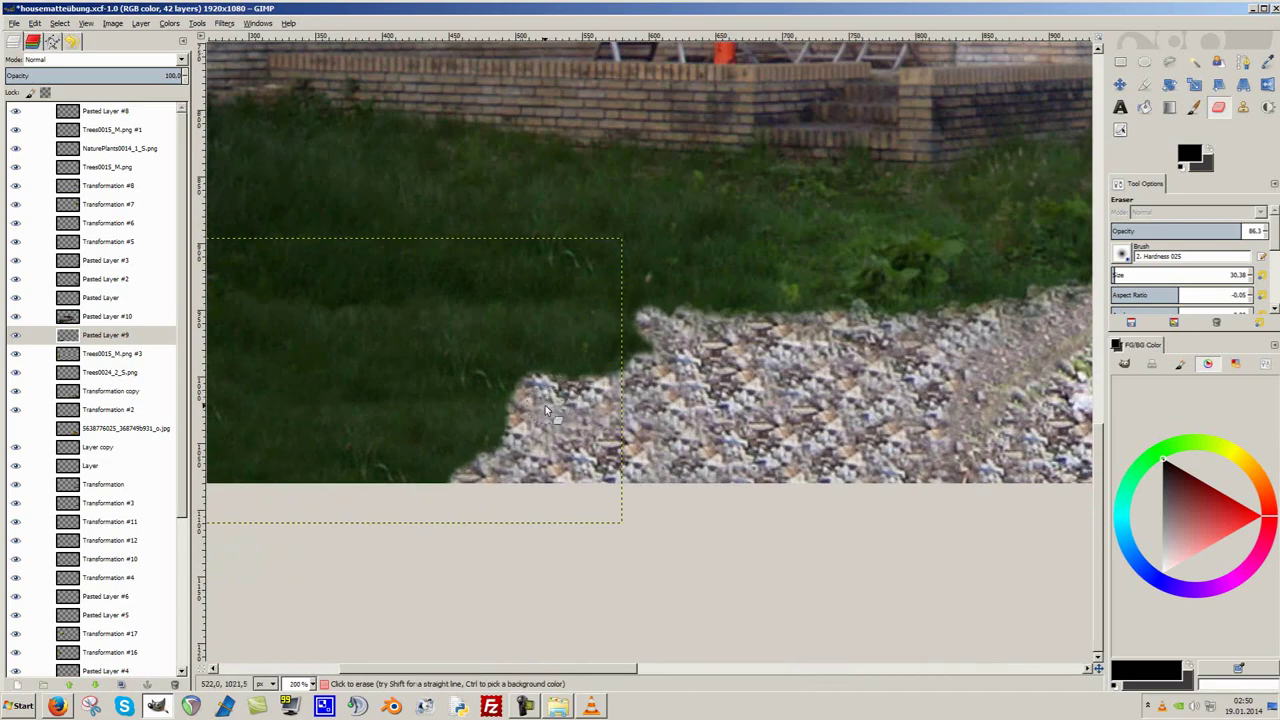
{"action": "scroll", "coordinate": [587, 460], "scroll_direction": "down", "scroll_amount": 2, "text": "ctrl"}
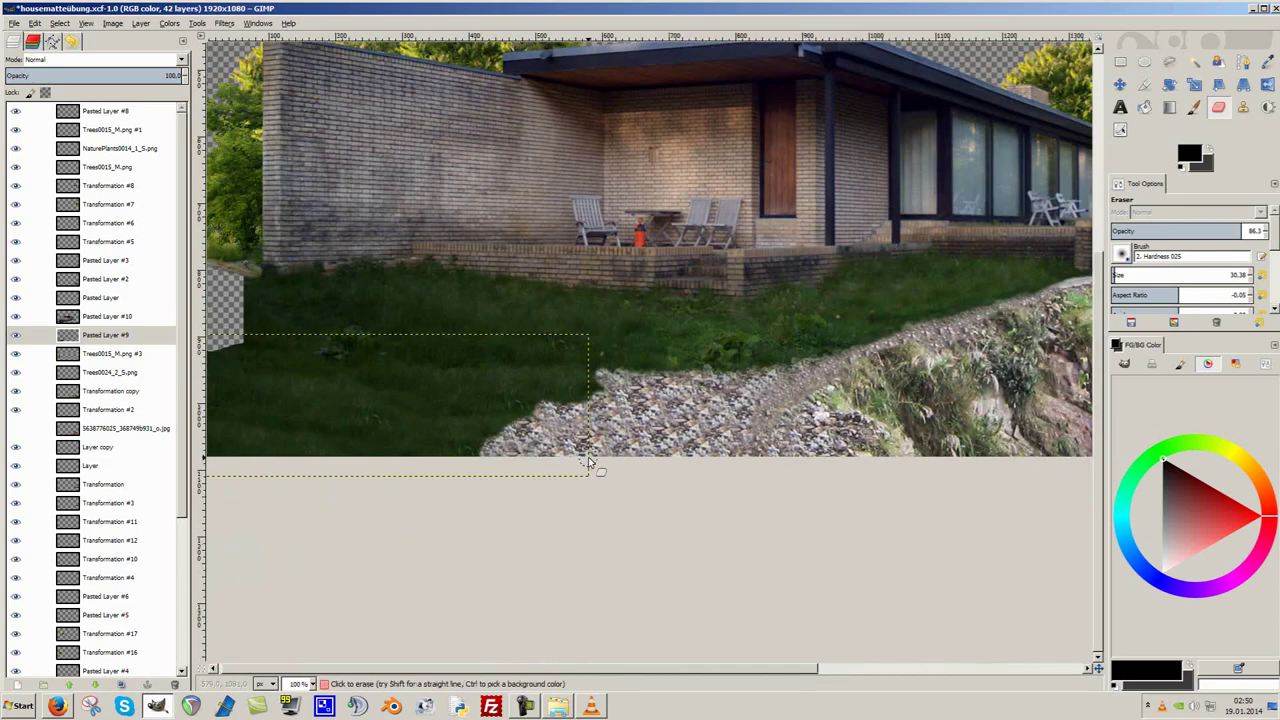
{"action": "scroll", "coordinate": [529, 437], "scroll_direction": "up", "scroll_amount": 1, "text": "ctrl"}
{"action": "left_click", "coordinate": [14, 334]}
{"action": "left_click", "coordinate": [14, 334]}
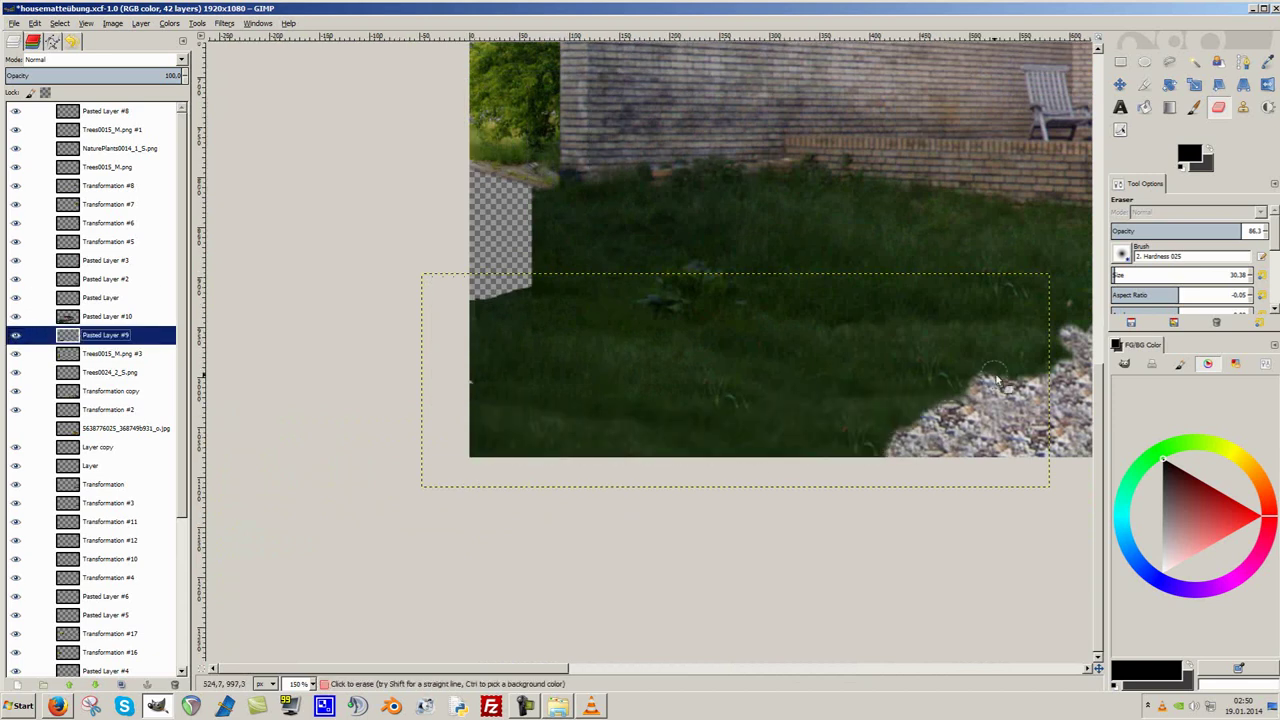
{"action": "left_click", "coordinate": [62, 340]}
Copy another freehand grass area into a new layer, shifted left and up over the gap.
{"action": "key", "text": "f"}
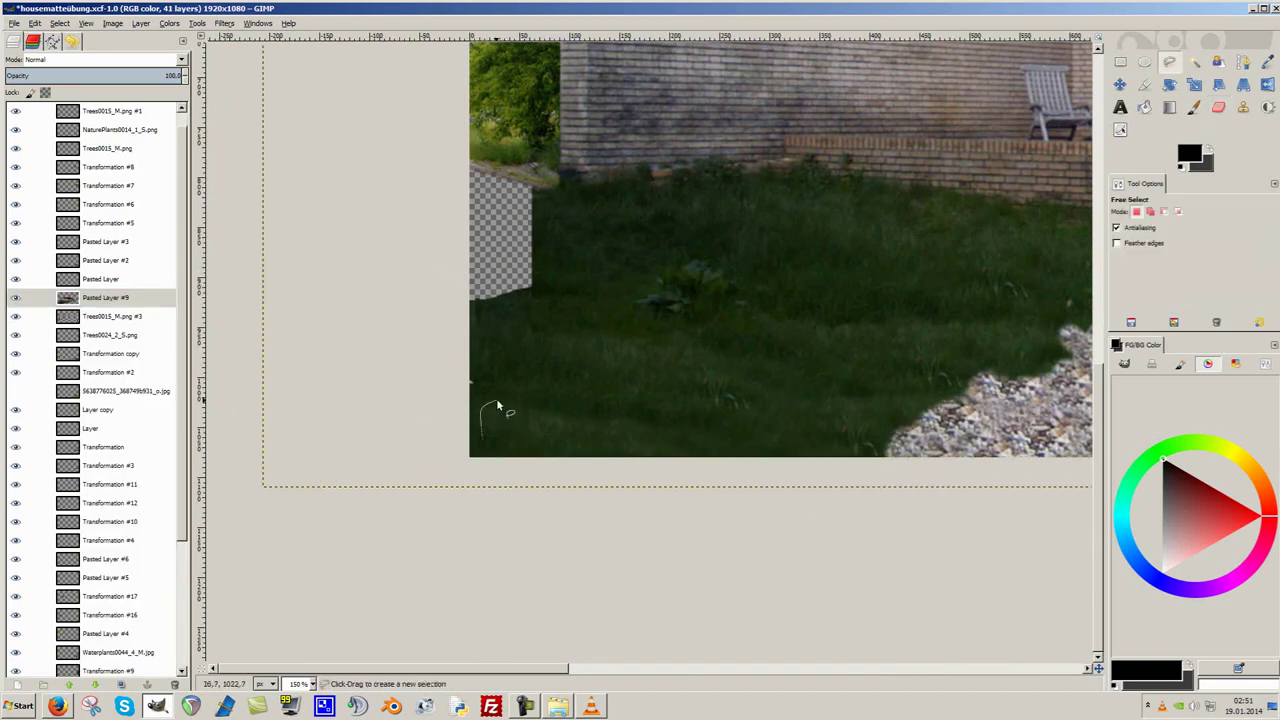
{"action": "left_click_drag", "start_coordinate": [723, 197], "coordinate": [825, 320]}
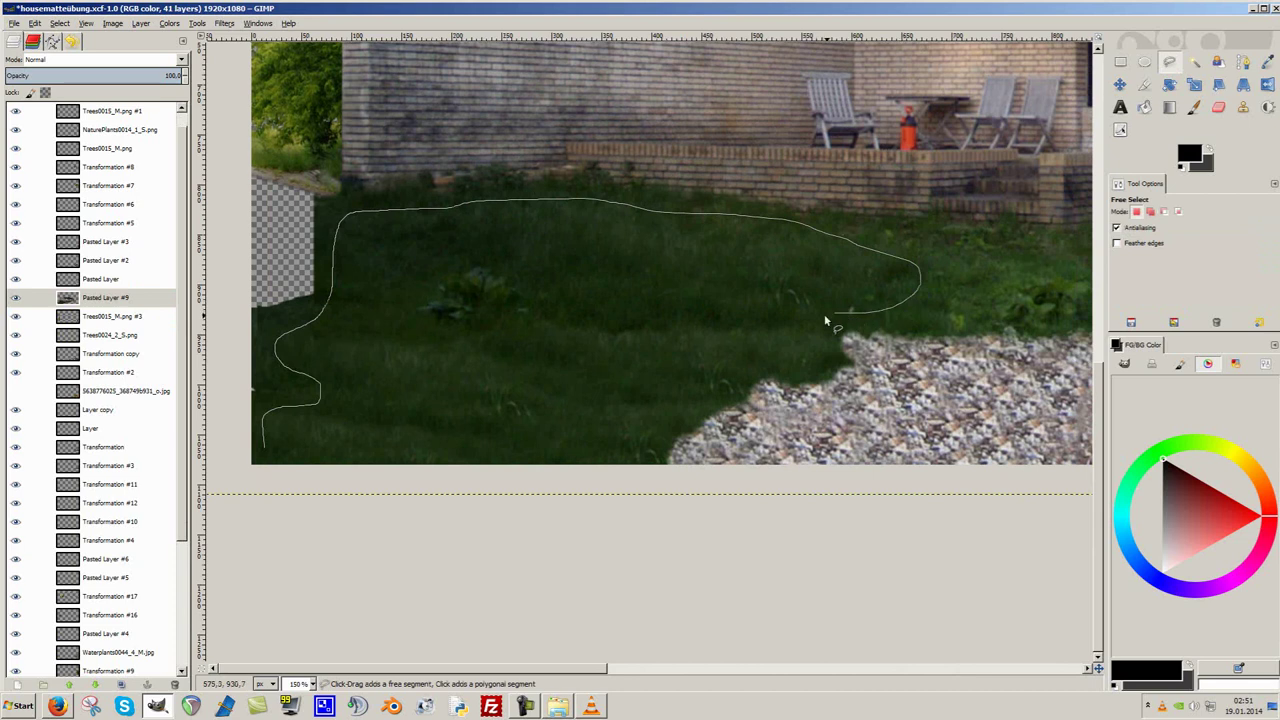
{"action": "key", "text": "ctrl+c"}
{"action": "key", "text": "ctrl+v"}
{"action": "key", "text": "shift+ctrl+n"}
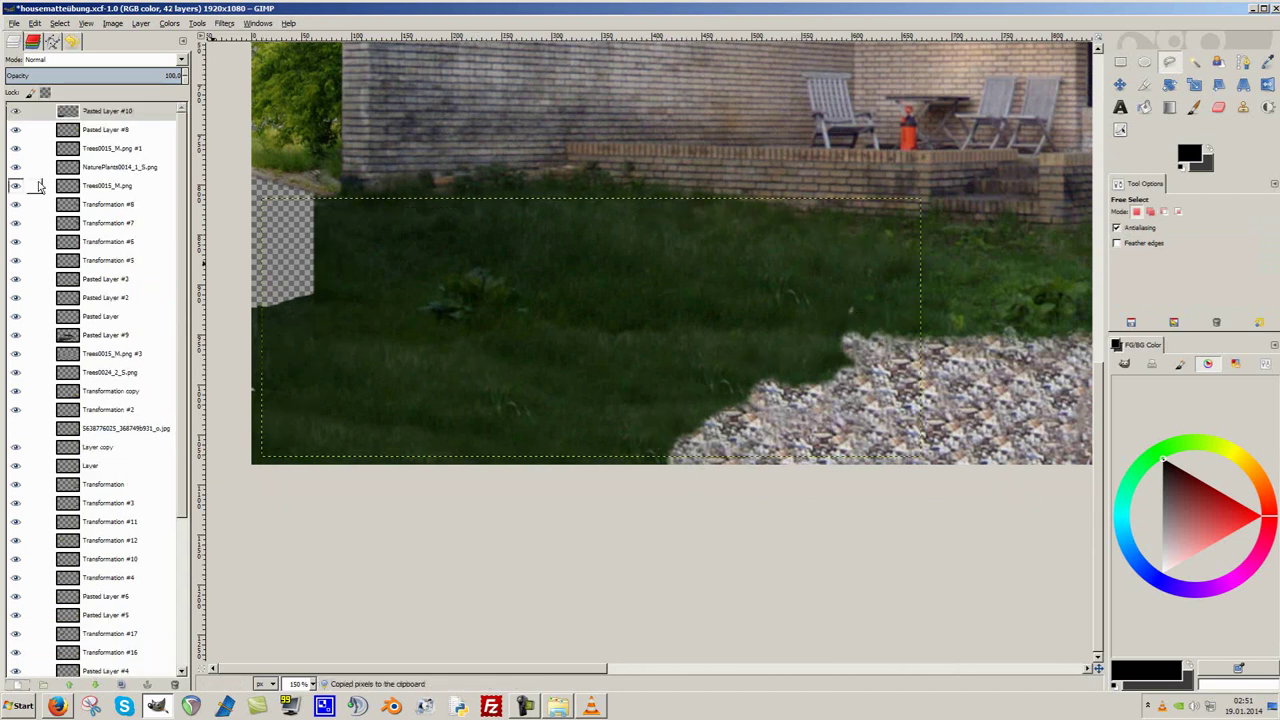
{"action": "key", "text": "1"}
{"action": "left_click_drag", "start_coordinate": [628, 322], "coordinate": [377, 293]}
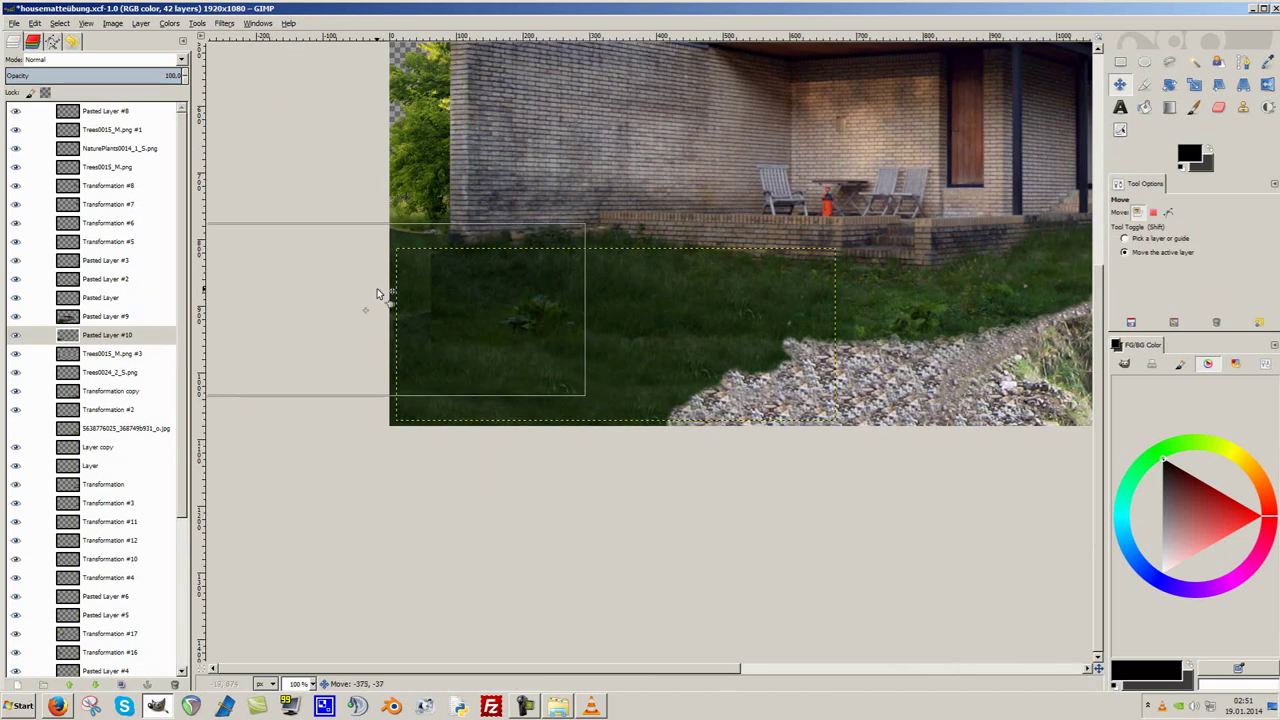
{"action": "key", "text": "2"}
Erase at lower opacity to soften the light streak along the left grass seam.
{"action": "key", "text": "Page_Up"}
{"action": "key", "text": "shift+e"}
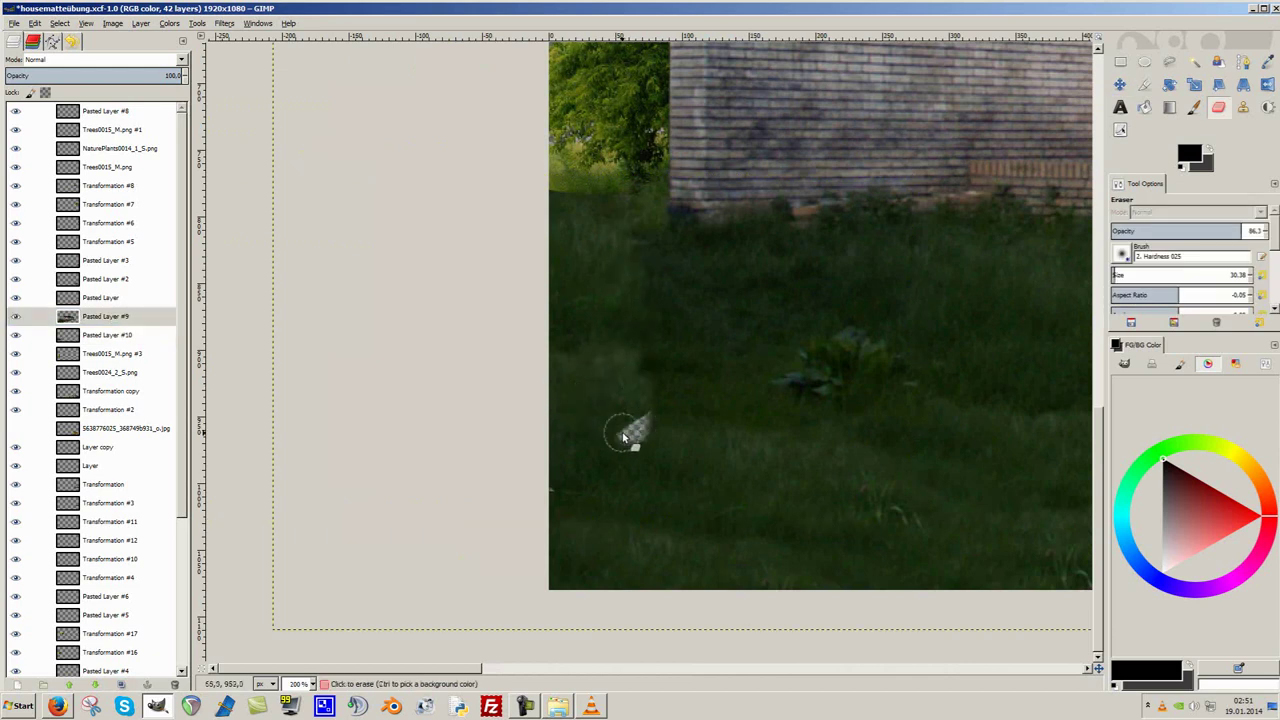
{"action": "key", "text": "ctrl+z"}
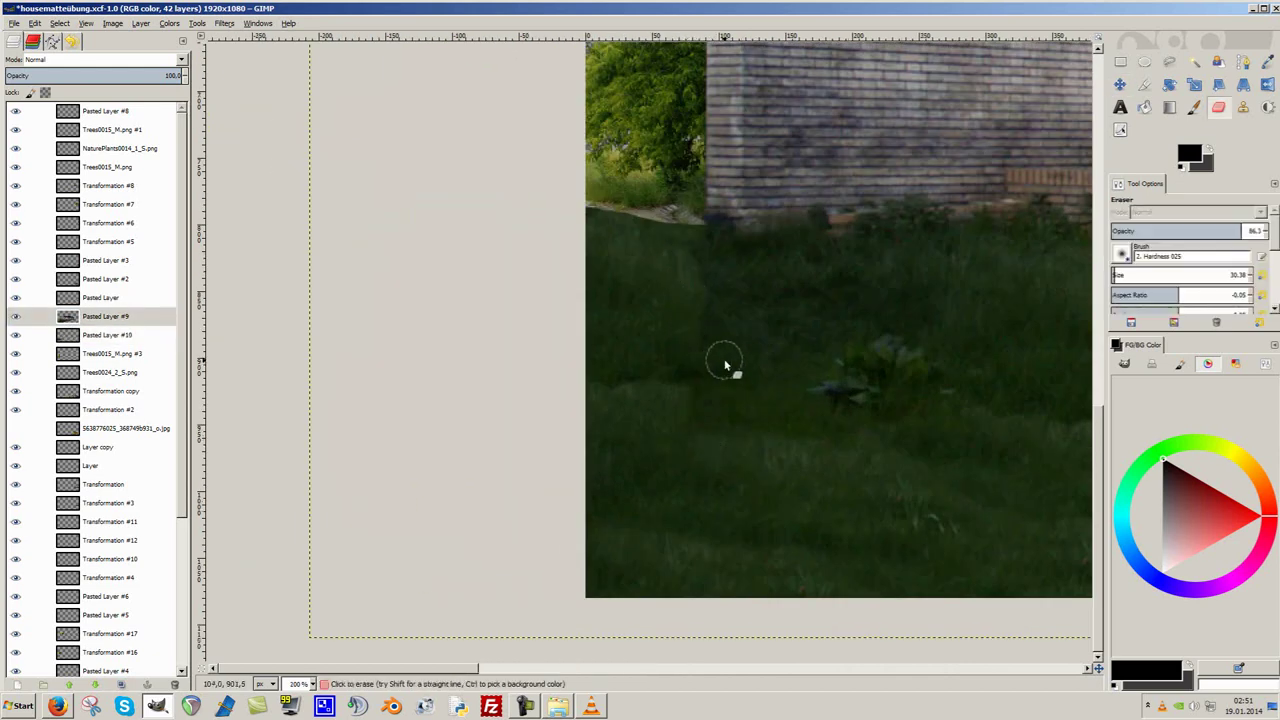
{"action": "scroll", "coordinate": [742, 337], "scroll_direction": "down", "scroll_amount": 1}
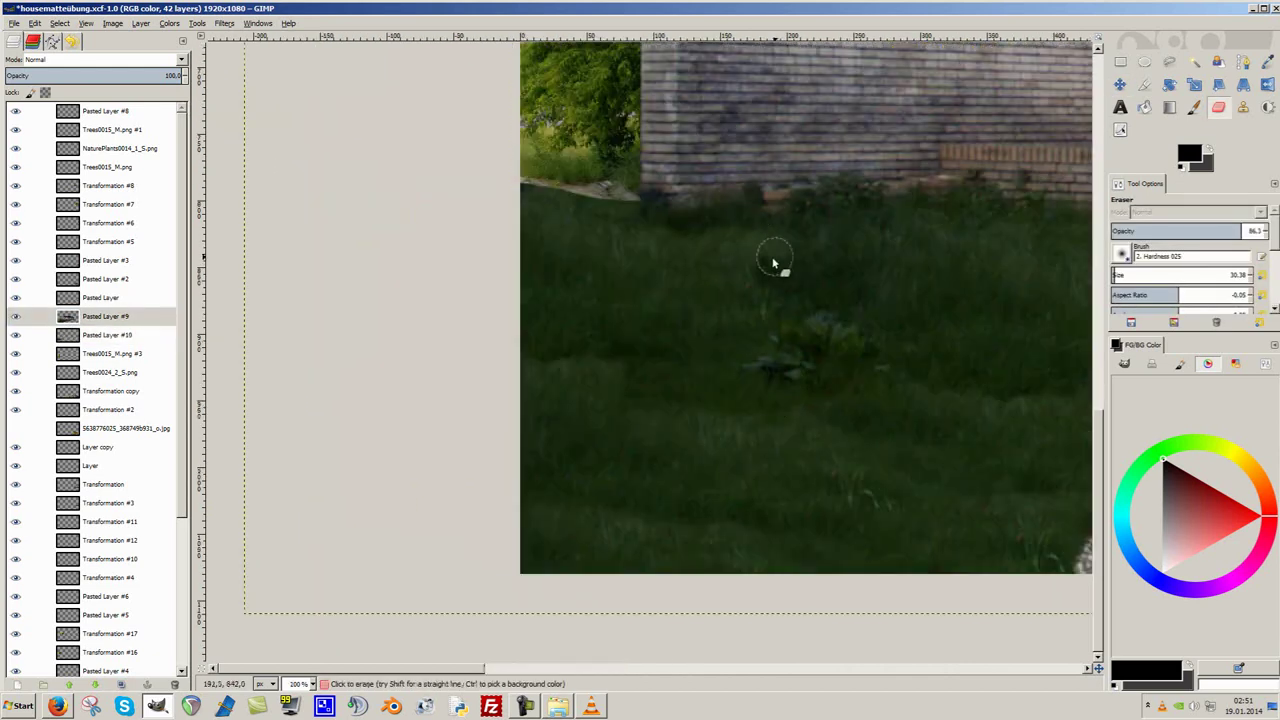
{"action": "scroll", "coordinate": [743, 357], "scroll_direction": "right", "scroll_amount": 2}
{"action": "left_click", "coordinate": [1141, 232]}
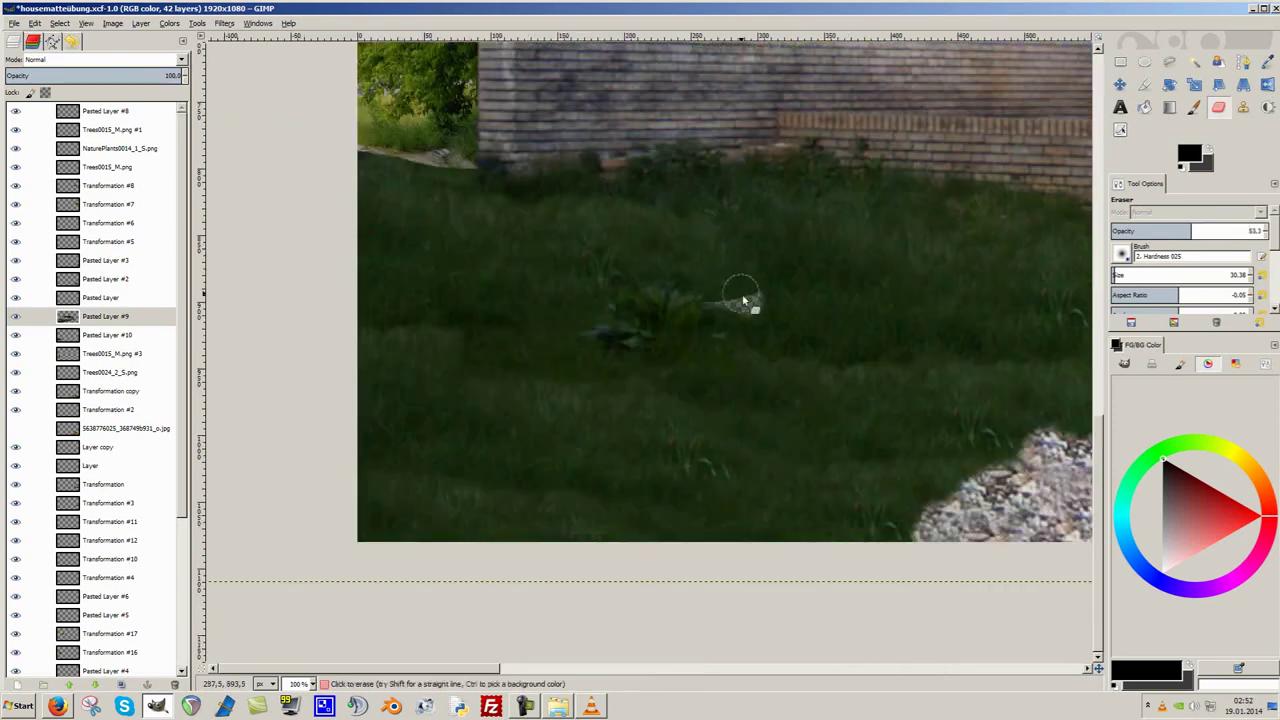
{"action": "left_click_drag", "start_coordinate": [745, 242], "coordinate": [714, 232]}
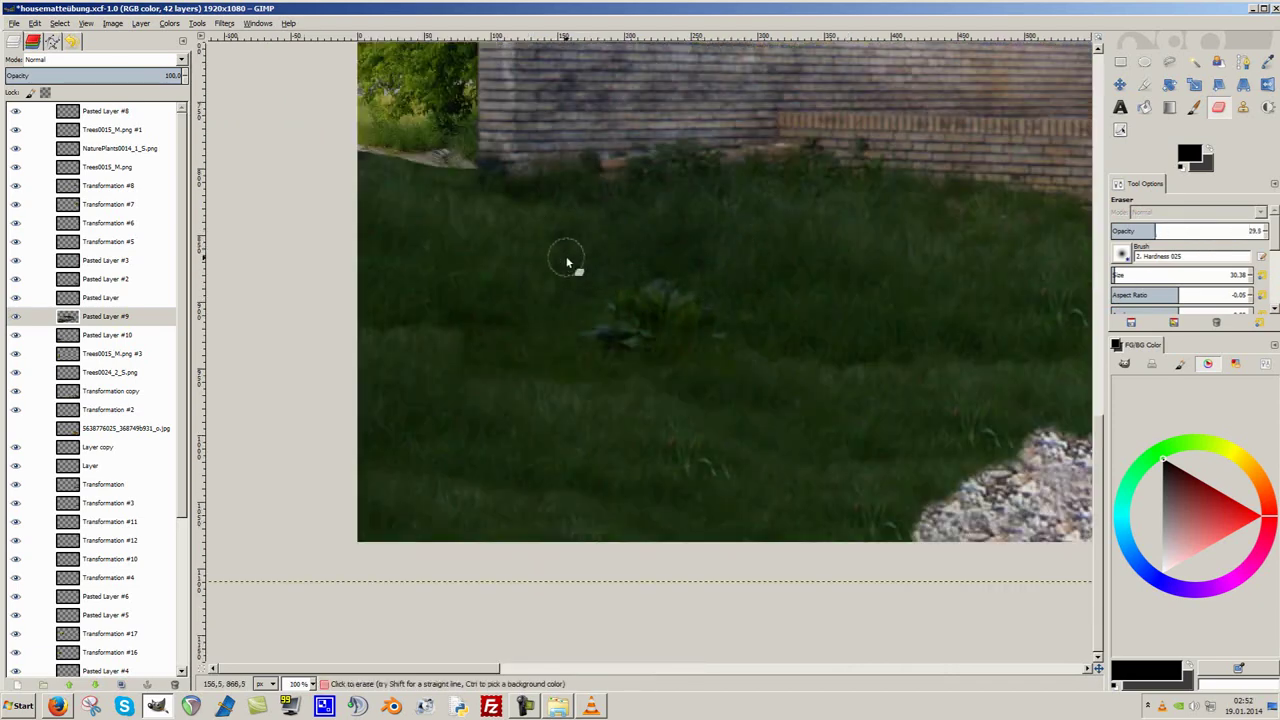
{"action": "key", "text": "shift+ctrl+j"}
Switch between the grass copy and grass patch layers to check the blend.
{"action": "scroll", "coordinate": [560, 340], "scroll_direction": "up", "scroll_amount": 2, "text": "ctrl"}
{"action": "scroll", "coordinate": [588, 352], "scroll_direction": "up", "scroll_amount": 1, "text": "ctrl"}
{"action": "key", "text": "Page_Down"}
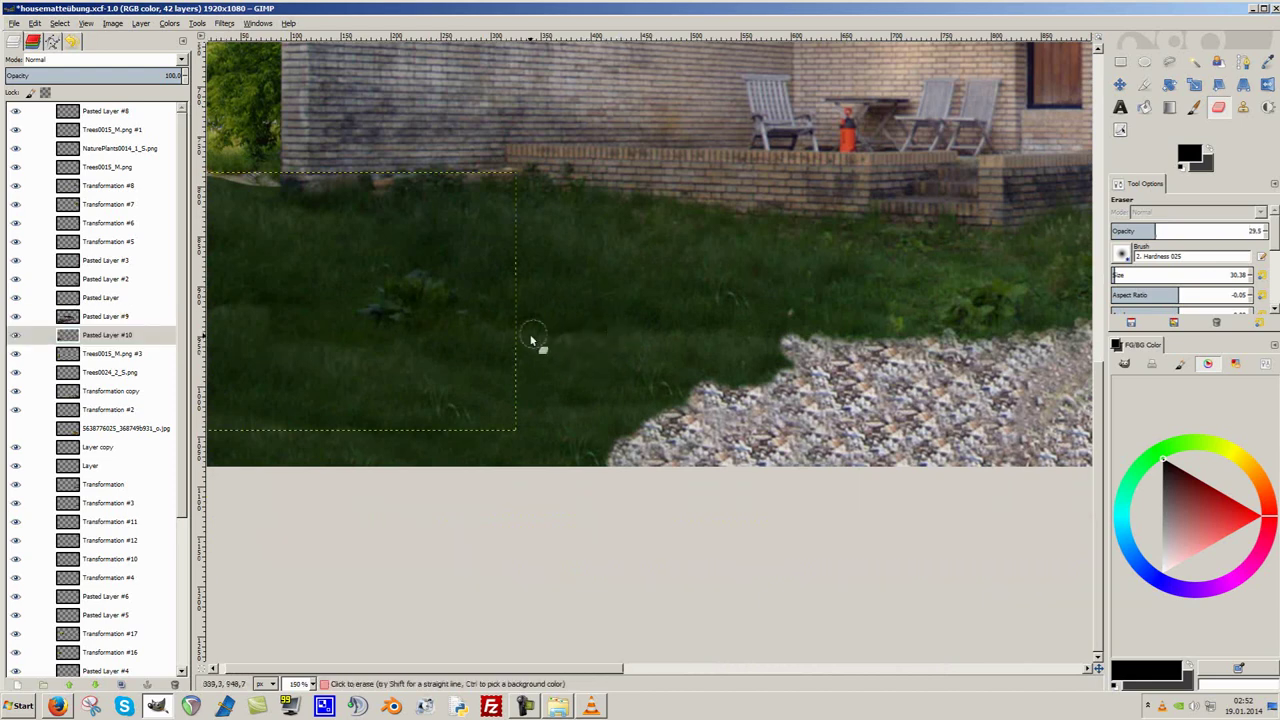
{"action": "scroll", "coordinate": [531, 341], "scroll_direction": "down", "scroll_amount": 1, "text": "ctrl"}
{"action": "scroll", "coordinate": [782, 342], "scroll_direction": "right", "scroll_amount": 3}
{"action": "scroll", "coordinate": [782, 342], "scroll_direction": "up", "scroll_amount": 1}
{"action": "key", "text": "Page_Up"}
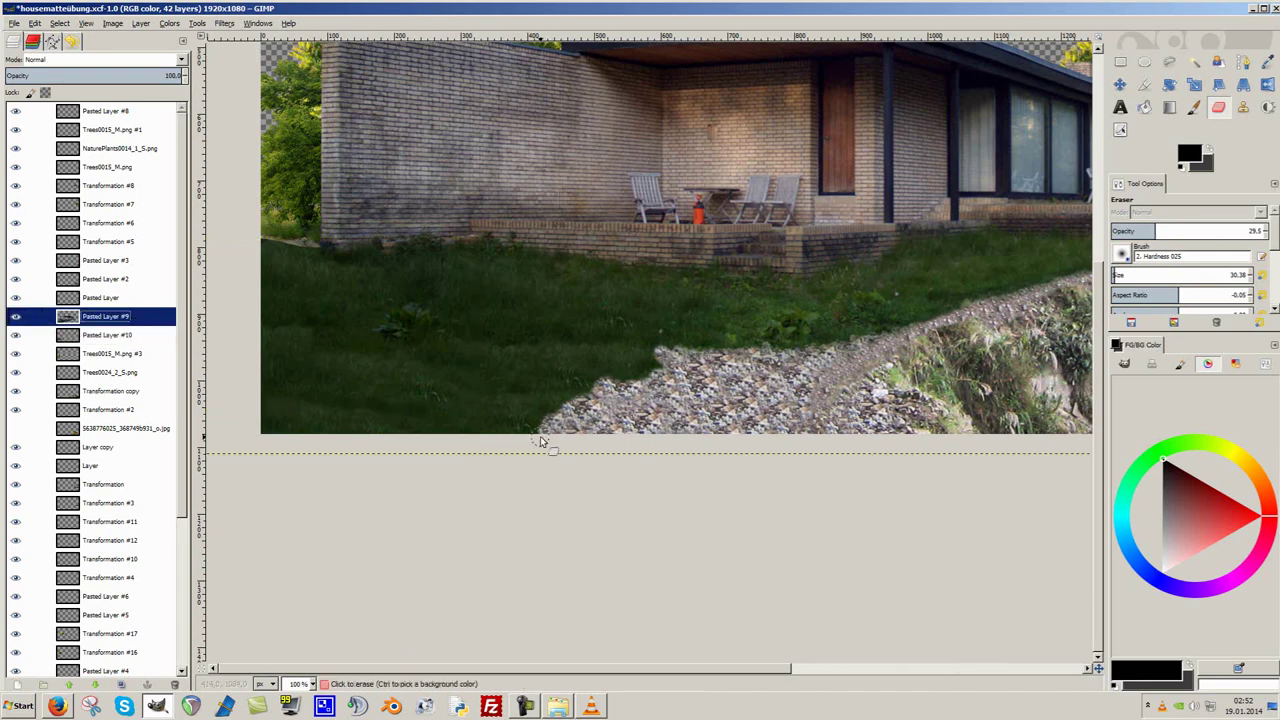
Inspect the lower-left lawn seams, then zoom out to view the whole painting.
{"action": "scroll", "coordinate": [572, 410], "scroll_direction": "up", "scroll_amount": 2, "text": "ctrl"}
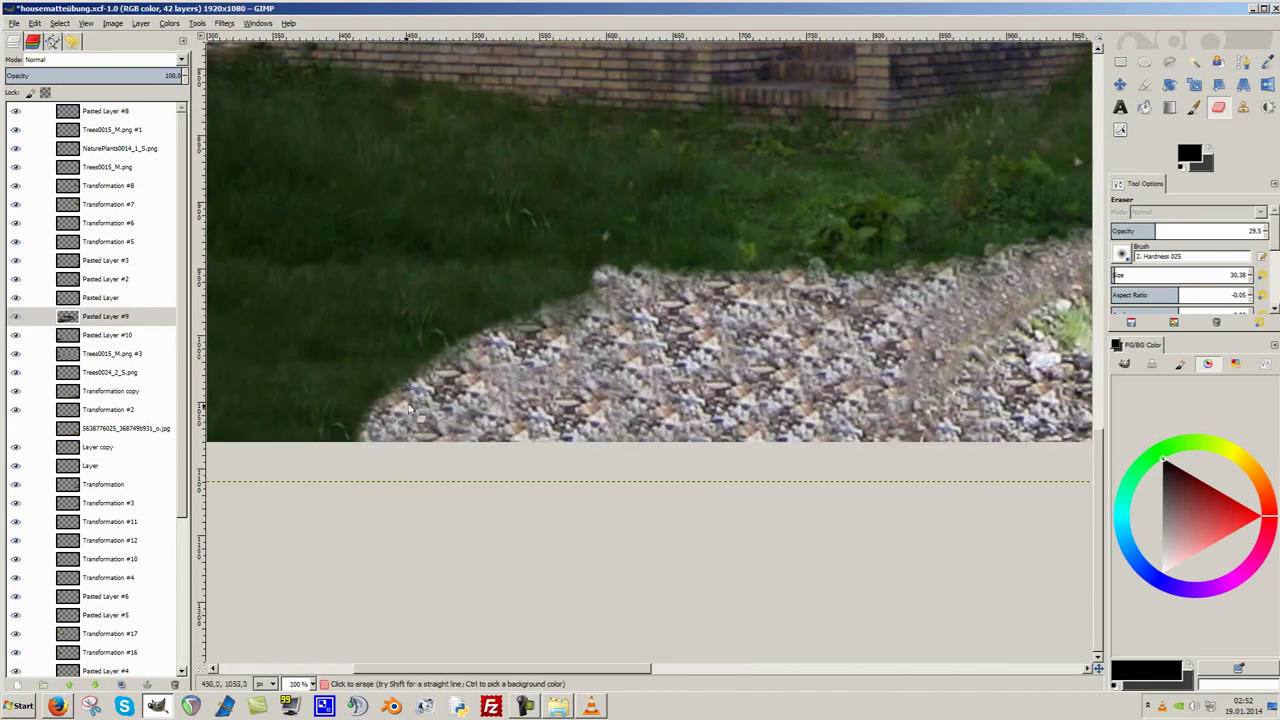
{"action": "scroll", "coordinate": [661, 287], "scroll_direction": "down", "scroll_amount": 2, "text": "ctrl"}
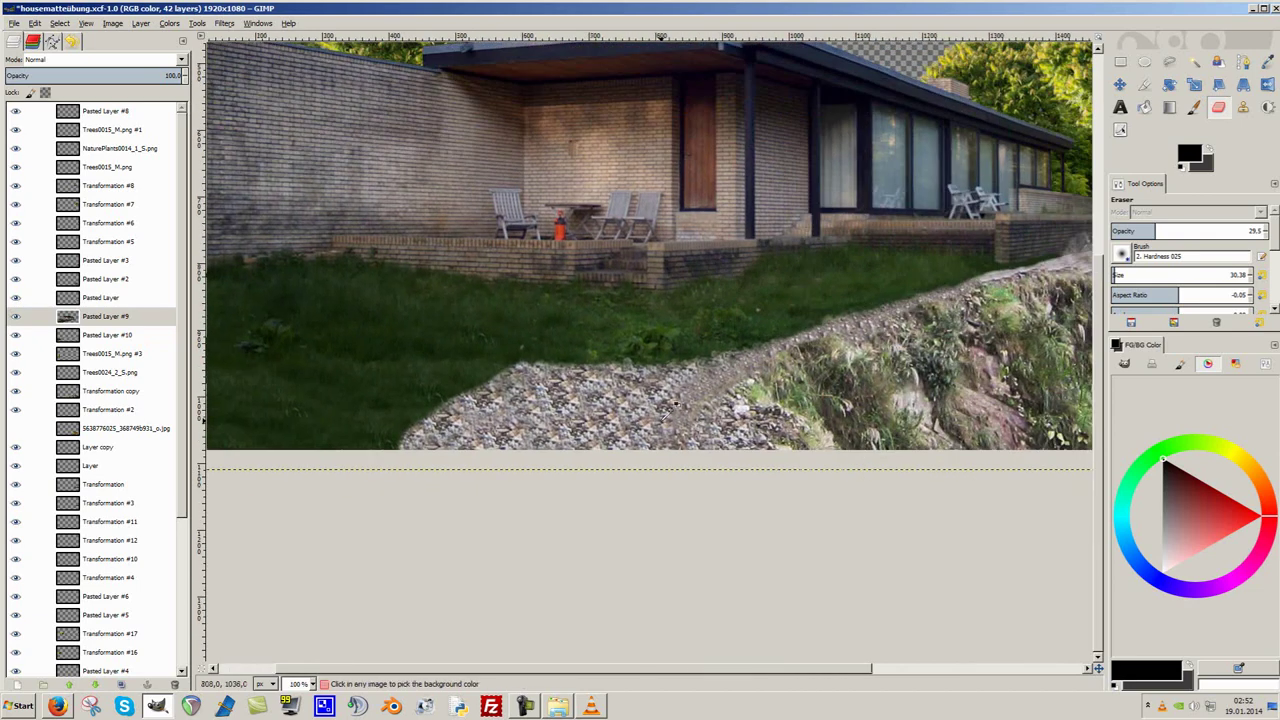
{"action": "scroll", "coordinate": [560, 340], "scroll_direction": "down", "scroll_amount": 1, "text": "ctrl"}
{"action": "scroll", "coordinate": [500, 370], "scroll_direction": "down", "scroll_amount": 1, "text": "ctrl"}
{"action": "scroll", "coordinate": [470, 388], "scroll_direction": "up", "scroll_amount": 2, "text": "ctrl"}
{"action": "scroll", "coordinate": [470, 388], "scroll_direction": "up", "scroll_amount": 2, "text": "ctrl"}
{"action": "key", "text": "Page_Down"}
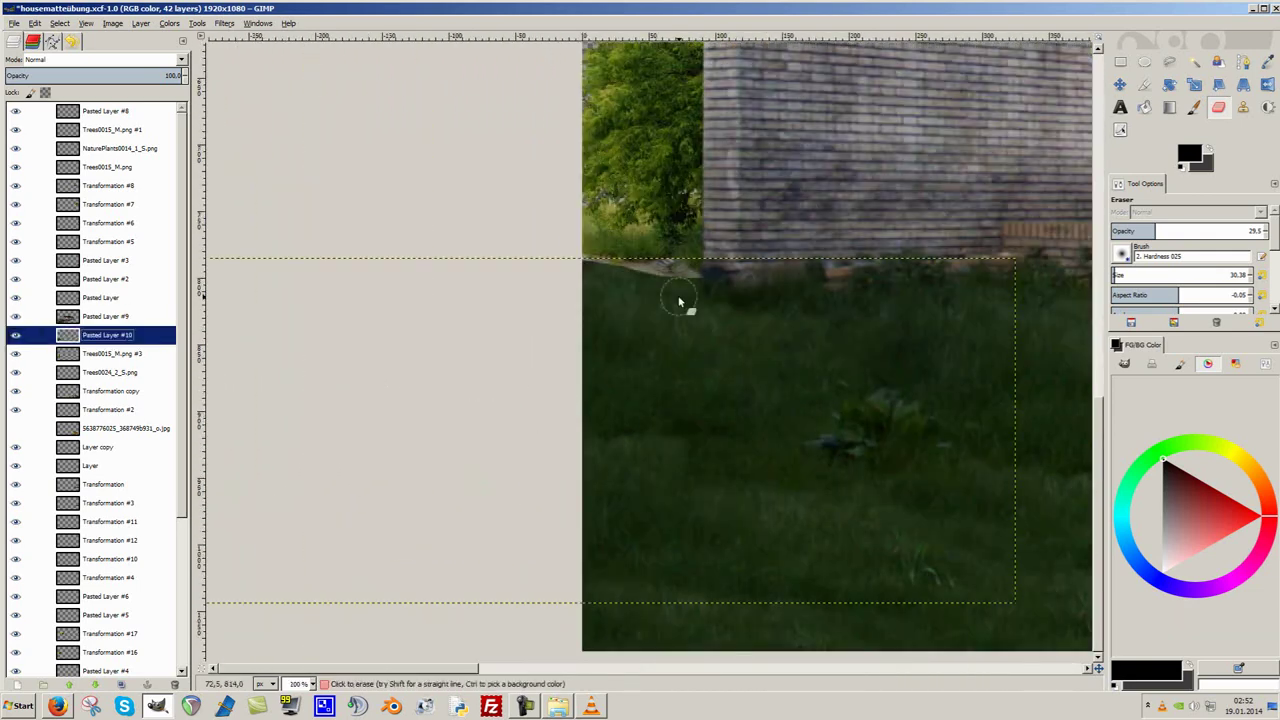
{"action": "scroll", "coordinate": [690, 285], "scroll_direction": "up", "scroll_amount": 2, "text": "ctrl"}
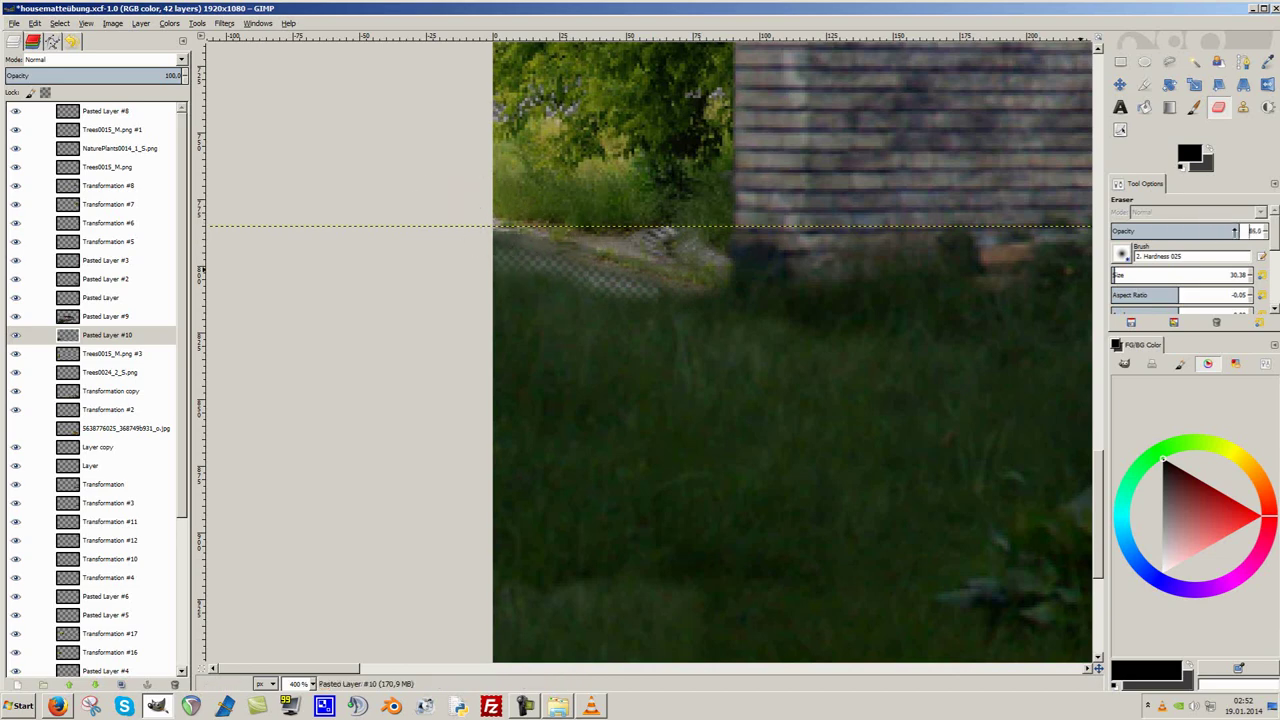
{"action": "scroll", "coordinate": [717, 310], "scroll_direction": "down", "scroll_amount": 2, "text": "ctrl"}
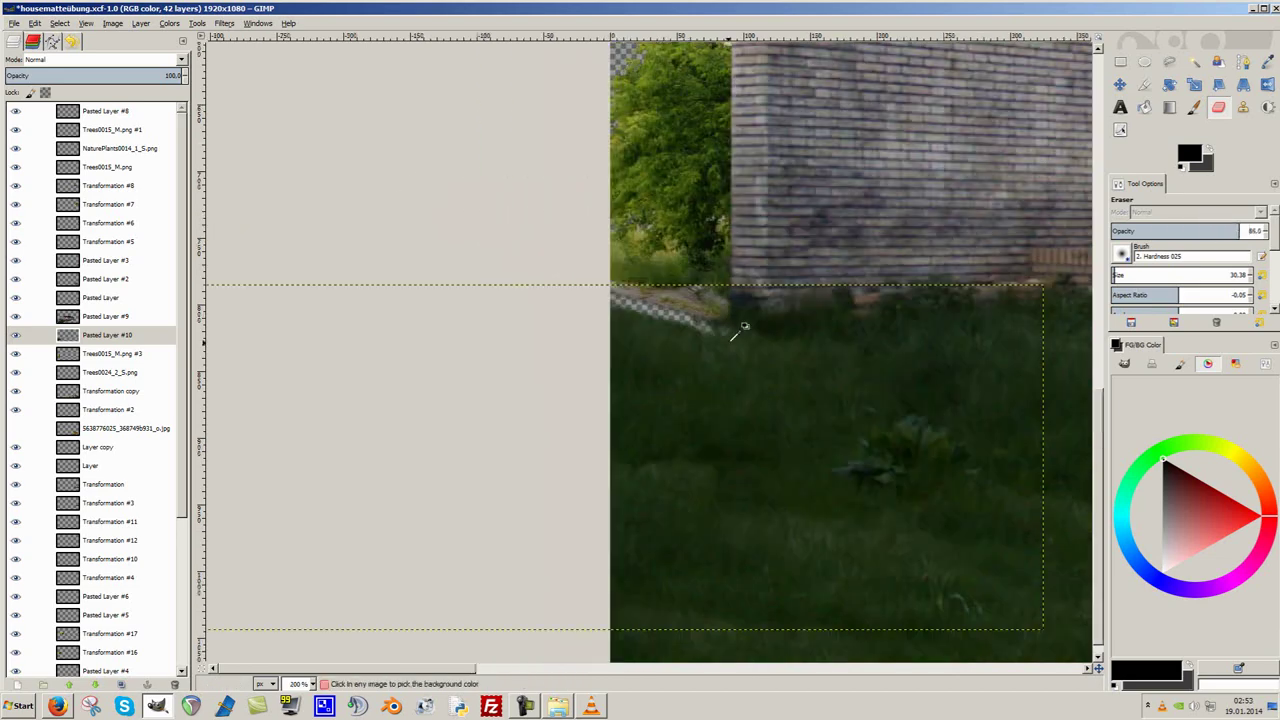
{"action": "scroll", "coordinate": [737, 334], "scroll_direction": "down", "scroll_amount": 2, "text": "ctrl"}
{"action": "key", "text": "minus"}
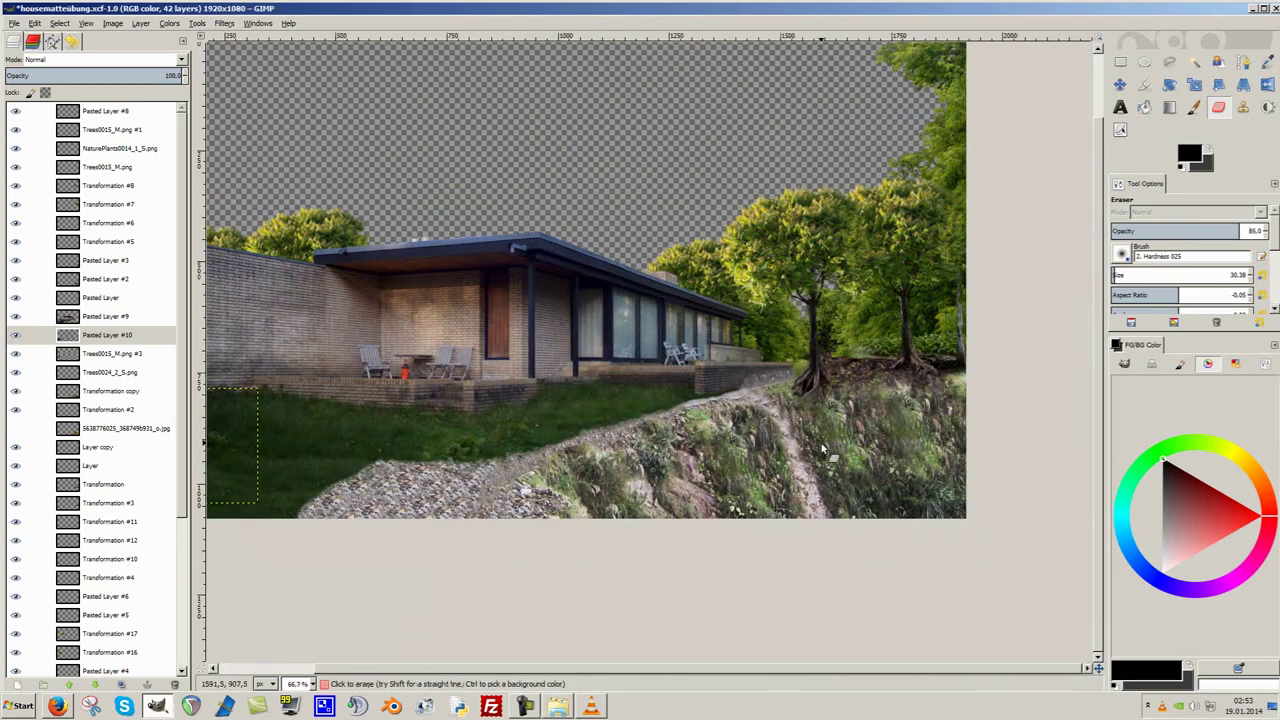
Add the sand photo as a layer, shrink it to a small box, and lower it in the stack.
{"action": "key", "text": "alt+Tab"}
{"action": "left_click_drag", "start_coordinate": [90, 355], "coordinate": [92, 355]}
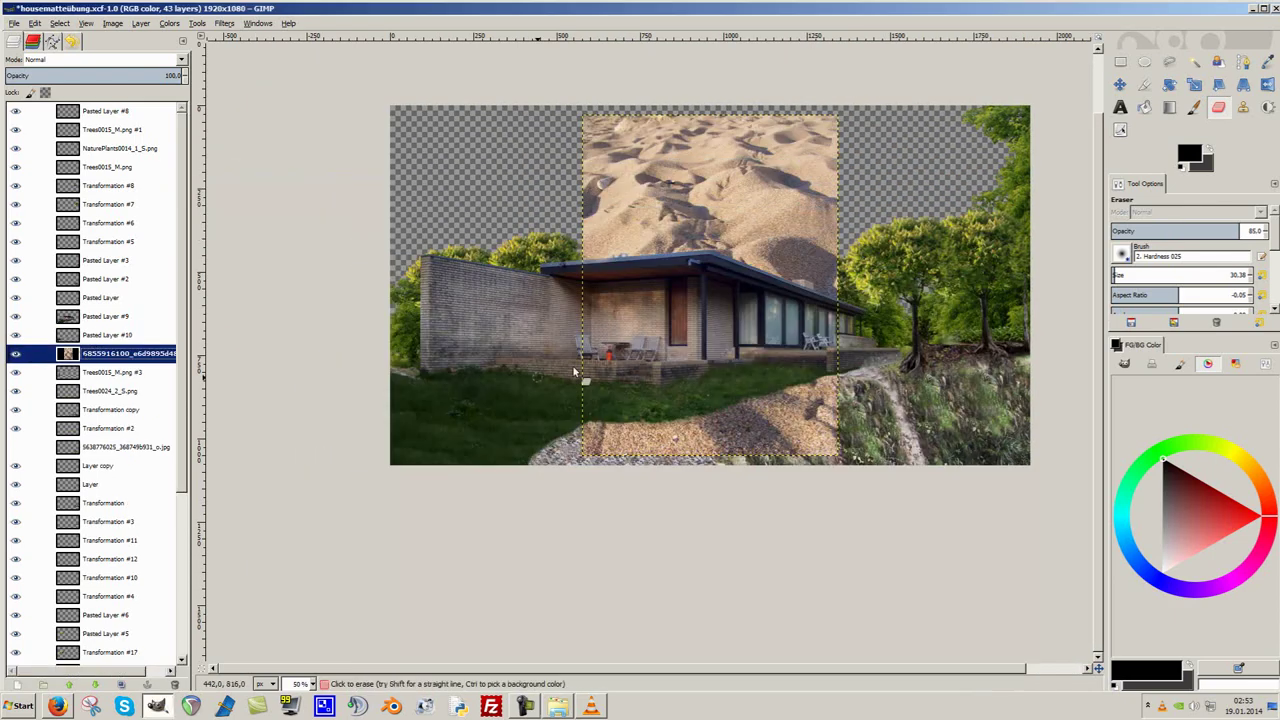
{"action": "key", "text": "m"}
{"action": "left_click_drag", "start_coordinate": [780, 207], "coordinate": [619, 267]}
{"action": "key", "text": "shift+s"}
{"action": "left_click", "coordinate": [610, 262]}
{"action": "left_click_drag", "start_coordinate": [443, 103], "coordinate": [437, 400]}
{"action": "key", "text": "Return"}
{"action": "mouse_move", "coordinate": [85, 320]}
{"action": "left_mouse_down"}
{"action": "mouse_move", "coordinate": [90, 558]}
{"action": "mouse_move", "coordinate": [97, 335]}
{"action": "mouse_move", "coordinate": [97, 353]}
{"action": "left_mouse_up"}
Erase part of the Trees0015_M.png #3 layer near the sand and nudge the sand patch into place.
{"action": "scroll", "coordinate": [447, 401], "scroll_direction": "up", "scroll_amount": 5}
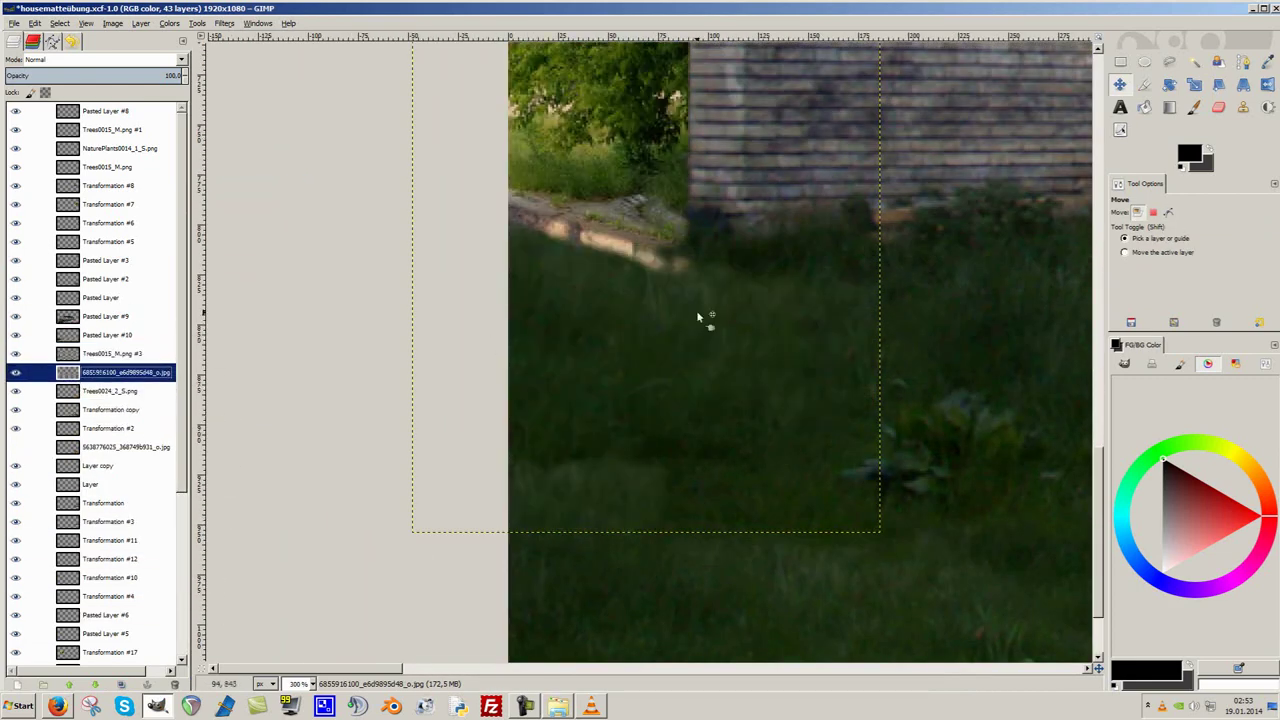
{"action": "scroll", "coordinate": [696, 310], "scroll_direction": "up", "scroll_amount": 2}
{"action": "key", "text": "shift+e"}
{"action": "key", "text": "Page_Up"}
{"action": "left_click_drag", "start_coordinate": [745, 310], "coordinate": [692, 317]}
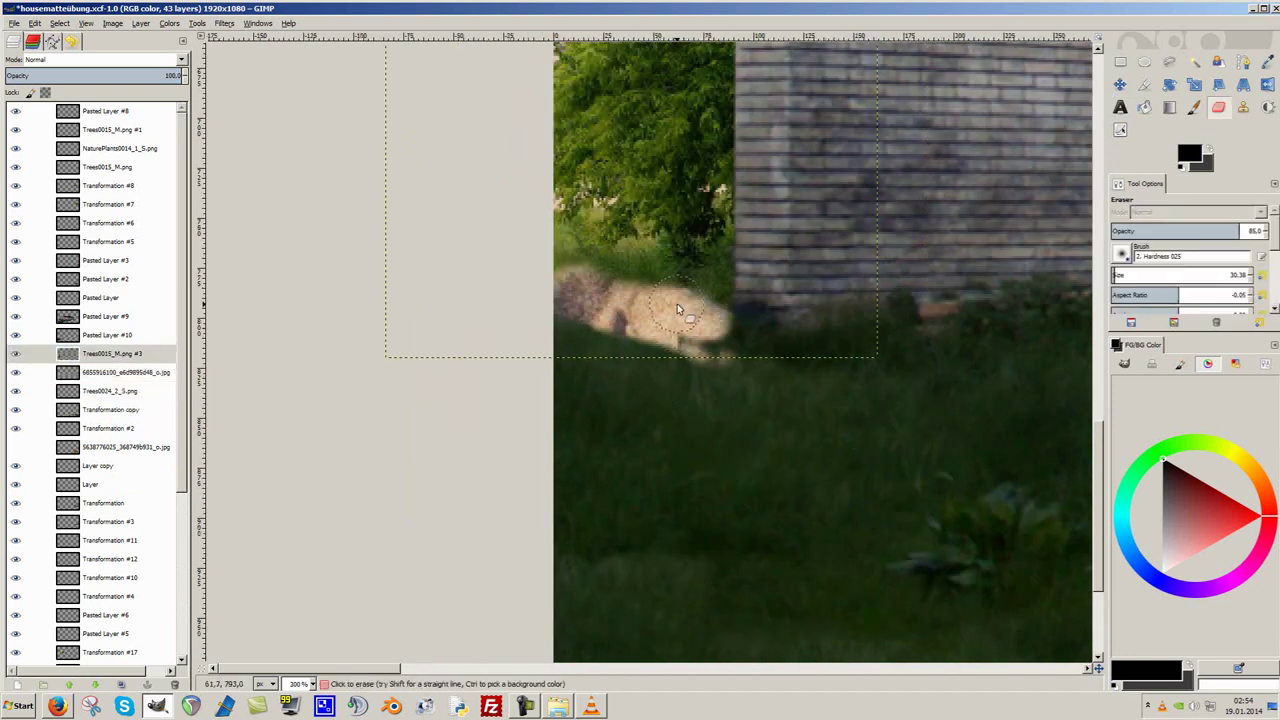
{"action": "key", "text": "Page_Up"}
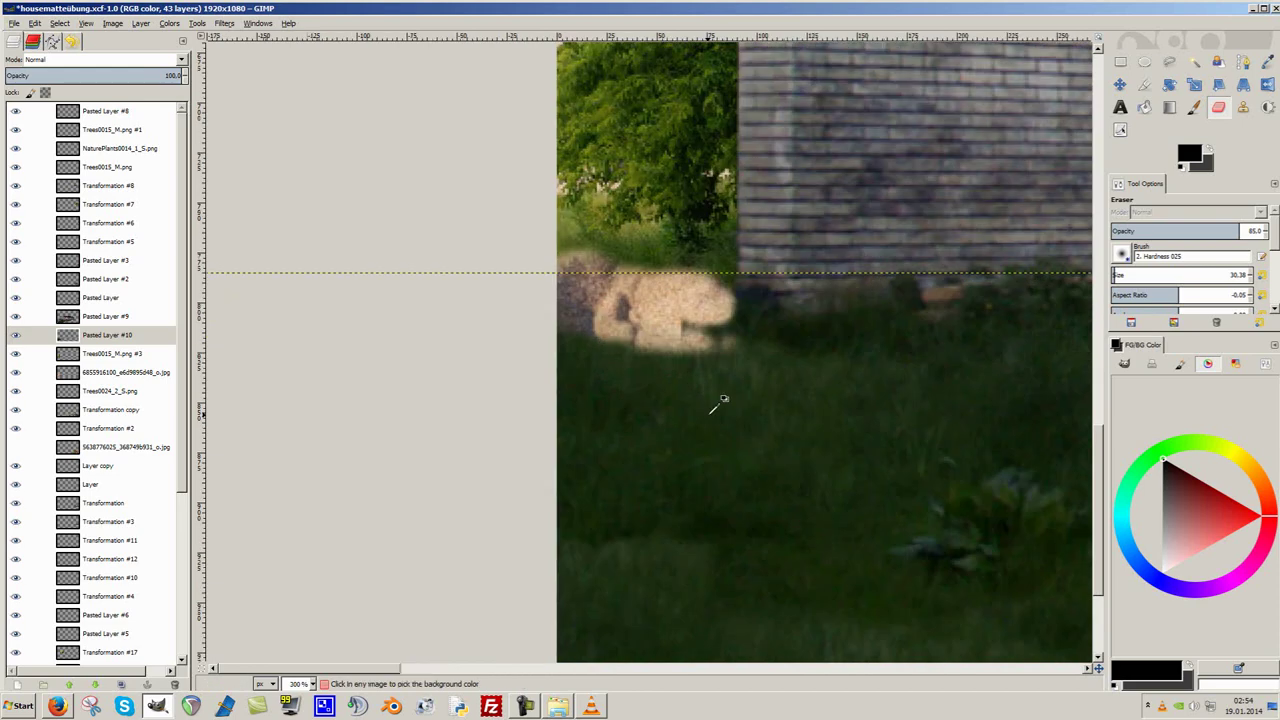
{"action": "scroll", "coordinate": [637, 403], "scroll_direction": "up", "scroll_amount": 1}
{"action": "key", "text": "m"}
{"action": "left_click_drag", "start_coordinate": [608, 291], "coordinate": [716, 273]}
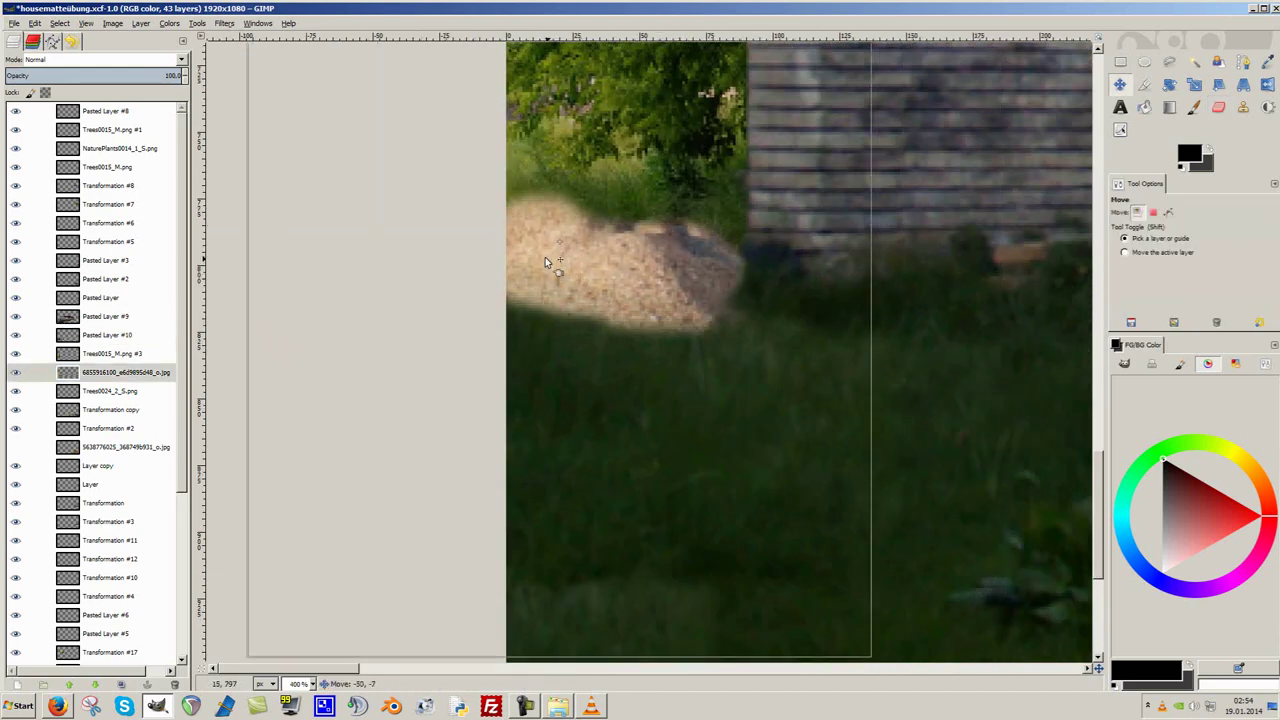
Zoom out over the house and start, then cancel, a scale on the sand layer.
{"action": "key", "text": "Page_Up"}
{"action": "key", "text": "Page_Up"}
{"action": "key", "text": "Page_Up"}
{"action": "scroll", "coordinate": [704, 355], "scroll_direction": "down", "scroll_amount": 3}
{"action": "scroll", "coordinate": [660, 331], "scroll_direction": "down", "scroll_amount": 1}
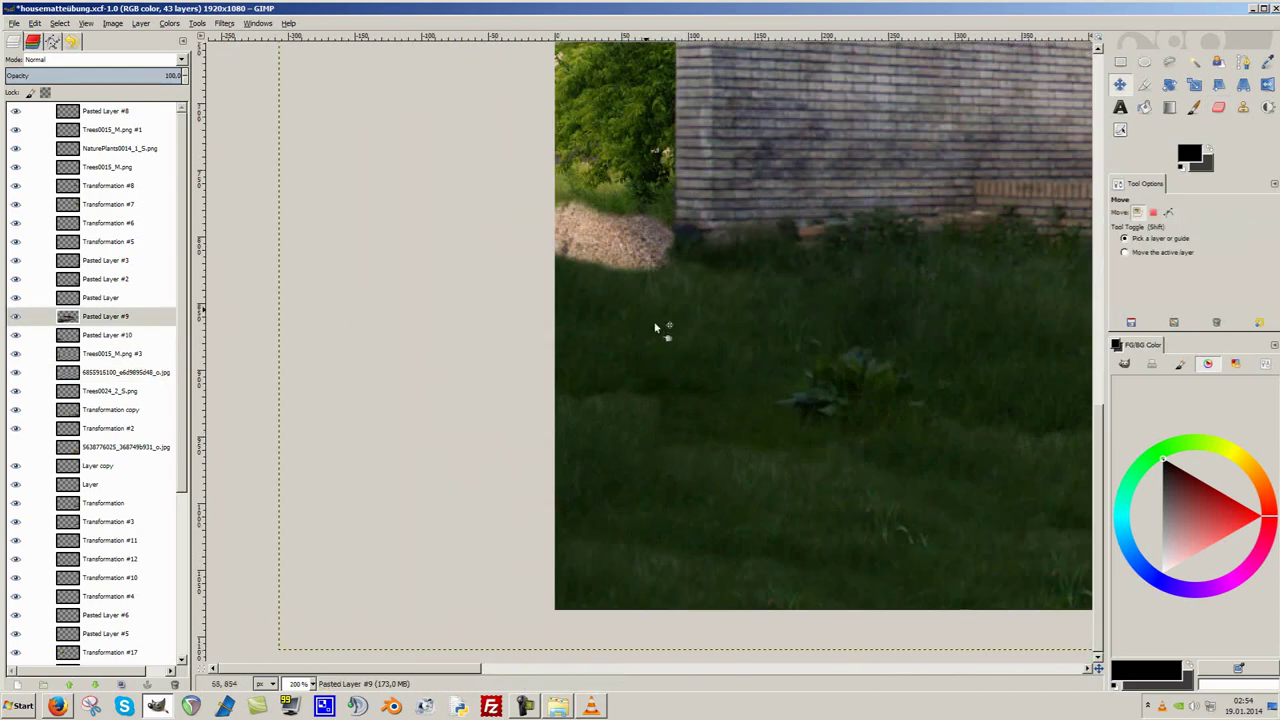
{"action": "scroll", "coordinate": [538, 515], "scroll_direction": "down", "scroll_amount": 1}
{"action": "scroll", "coordinate": [538, 515], "scroll_direction": "up", "scroll_amount": 3}
{"action": "key", "text": "shift+t"}
{"action": "left_click", "coordinate": [849, 506]}
{"action": "scroll", "coordinate": [849, 506], "scroll_direction": "down", "scroll_amount": 4}
{"action": "key", "text": "Escape"}
{"action": "scroll", "coordinate": [408, 498], "scroll_direction": "up", "scroll_amount": 2}
Perspective-transform the sand layer, pulling its top corners down into a thin flat strip.
{"action": "left_click", "coordinate": [590, 360]}
{"action": "key", "text": "shift+p"}
{"action": "left_click", "coordinate": [590, 360]}
{"action": "left_click_drag", "start_coordinate": [515, 262], "coordinate": [537, 352]}
{"action": "left_click_drag", "start_coordinate": [668, 262], "coordinate": [620, 354]}
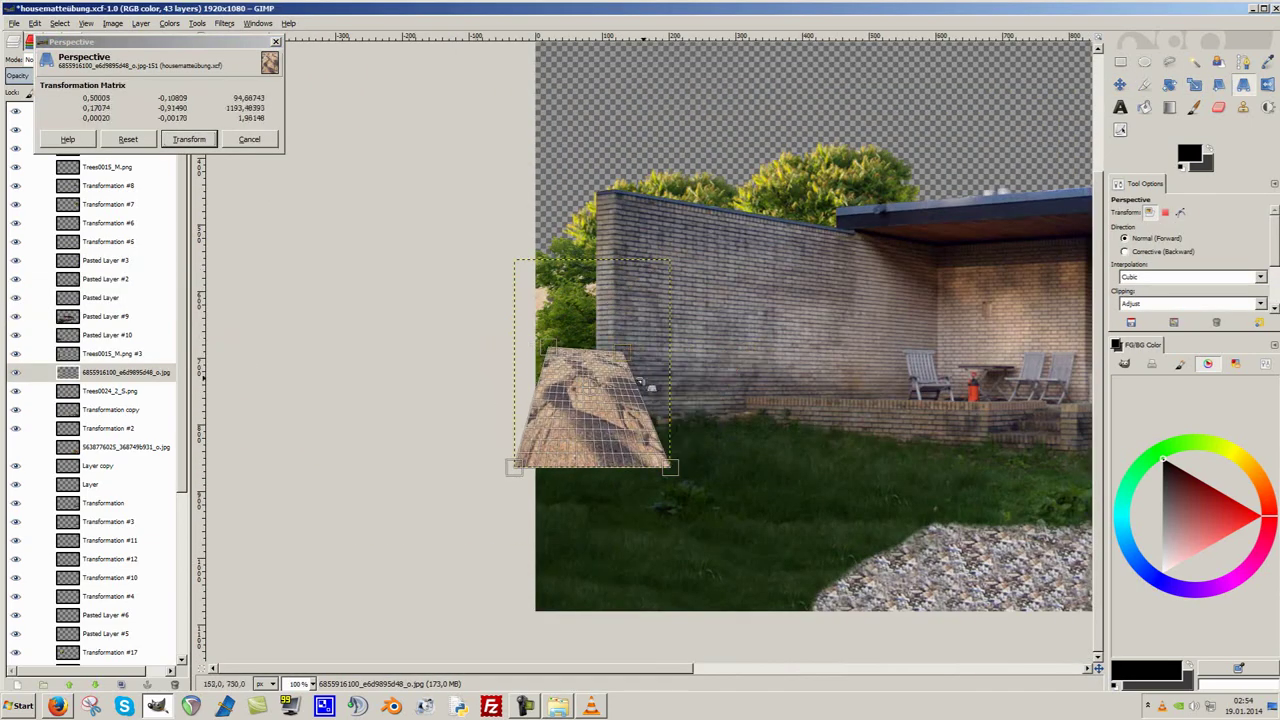
{"action": "scroll", "coordinate": [584, 289], "scroll_direction": "up", "scroll_amount": 2}
{"action": "left_click_drag", "start_coordinate": [765, 253], "coordinate": [829, 274]}
{"action": "left_click_drag", "start_coordinate": [585, 289], "coordinate": [571, 360]}
{"action": "left_click_drag", "start_coordinate": [829, 274], "coordinate": [862, 366]}
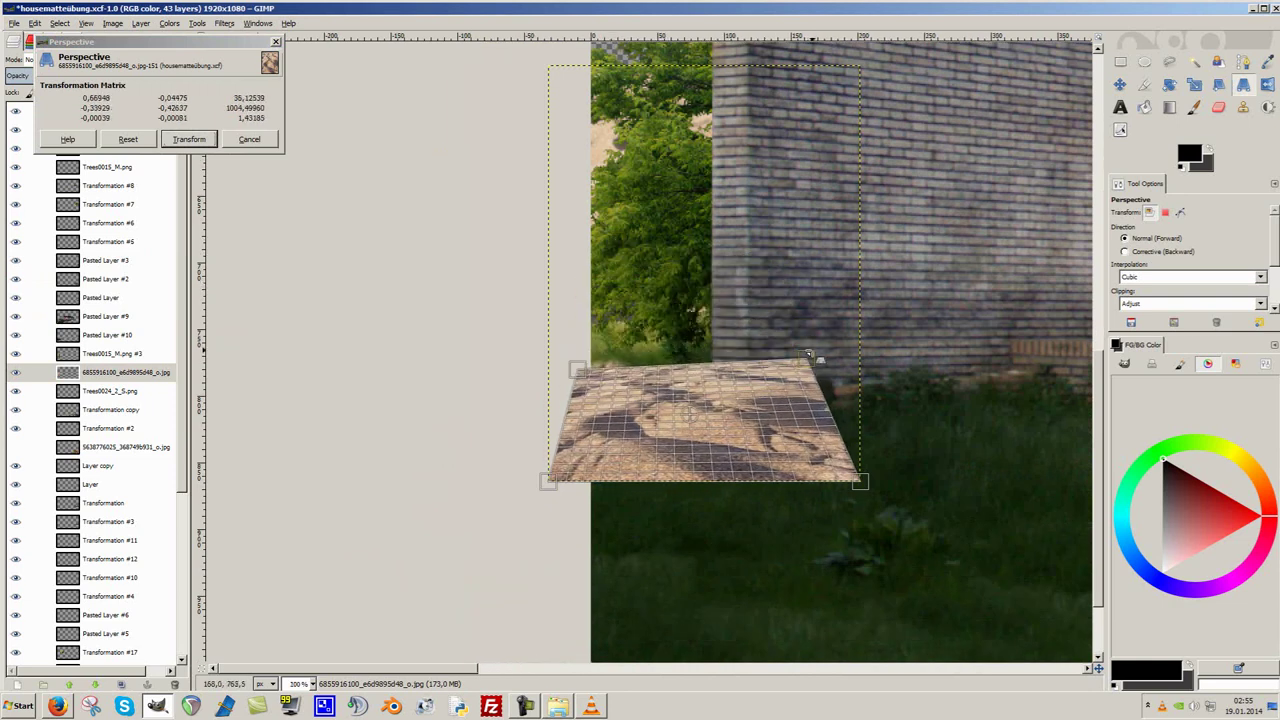
{"action": "left_click", "coordinate": [199, 143]}
Move the flattened sand strip up to the base of the brick wall.
{"action": "key", "text": "m"}
{"action": "left_click_drag", "start_coordinate": [653, 422], "coordinate": [627, 332]}
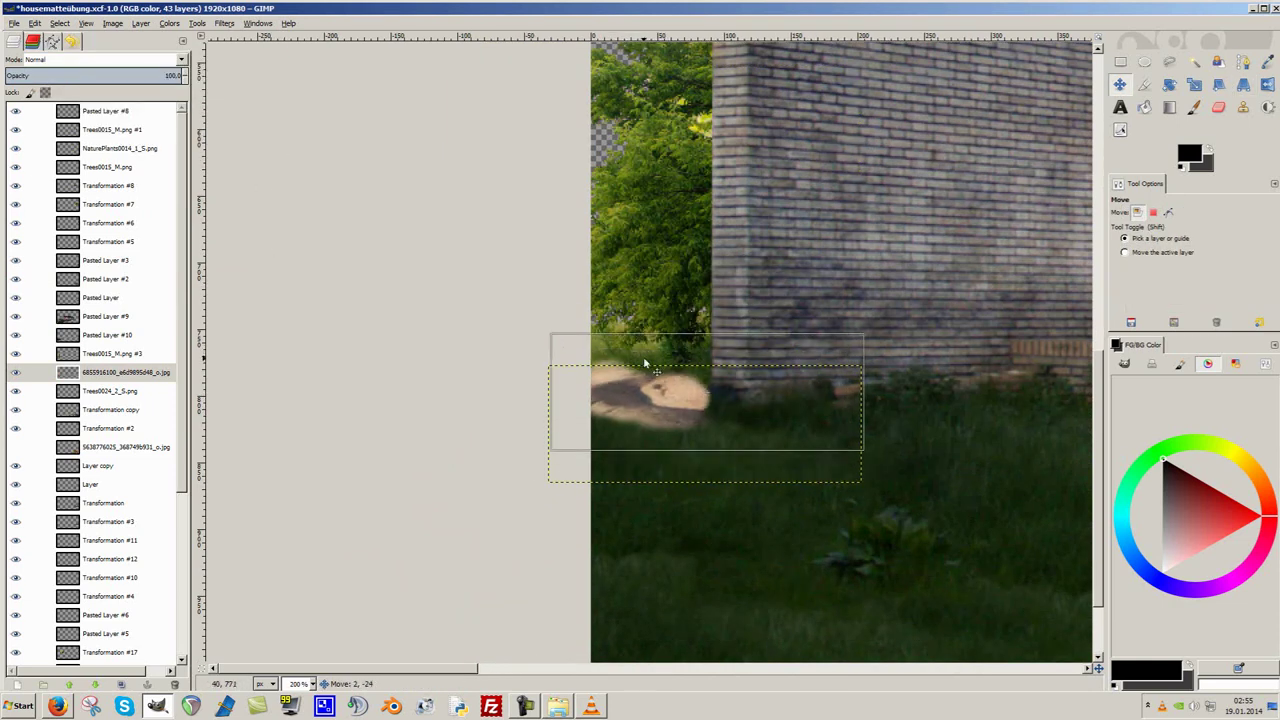
{"action": "key", "text": "shift+t"}
{"action": "key", "text": "Escape"}
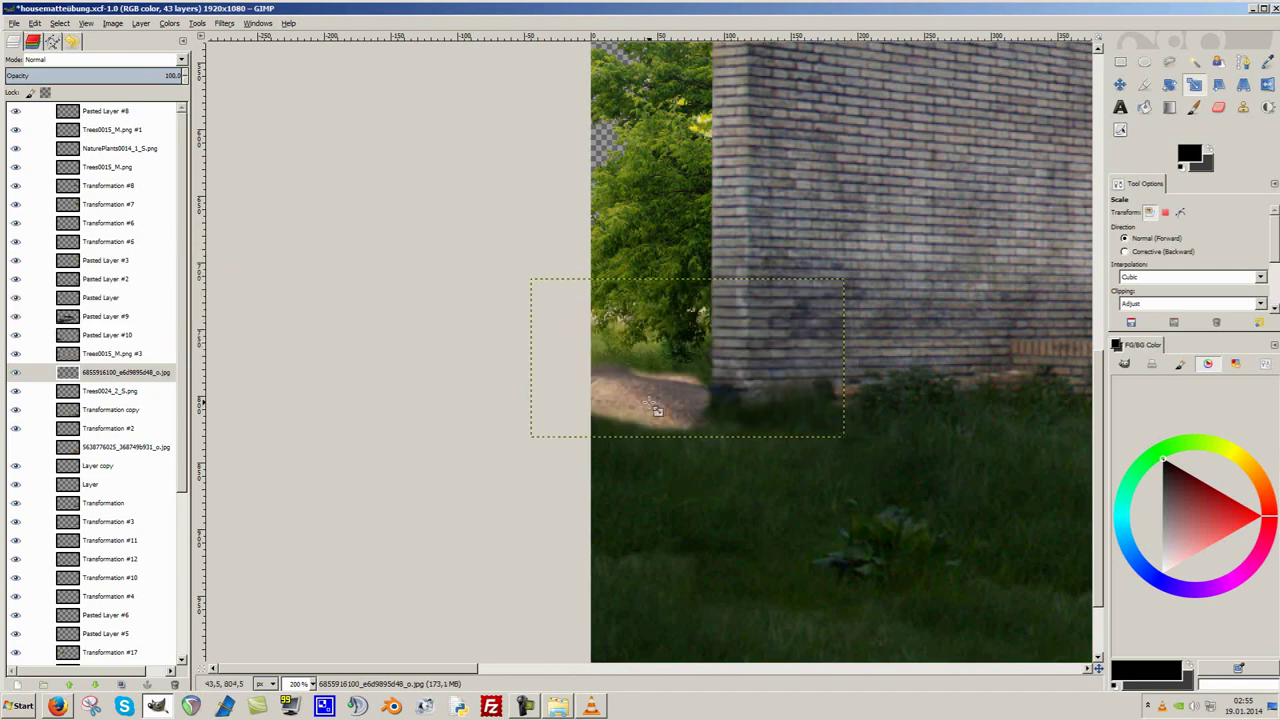
{"action": "scroll", "coordinate": [687, 466], "scroll_direction": "up", "scroll_amount": 1}
{"action": "key", "text": "shift+e"}
{"action": "scroll", "coordinate": [687, 466], "scroll_direction": "down", "scroll_amount": 2}
{"action": "scroll", "coordinate": [700, 508], "scroll_direction": "down", "scroll_amount": 1}
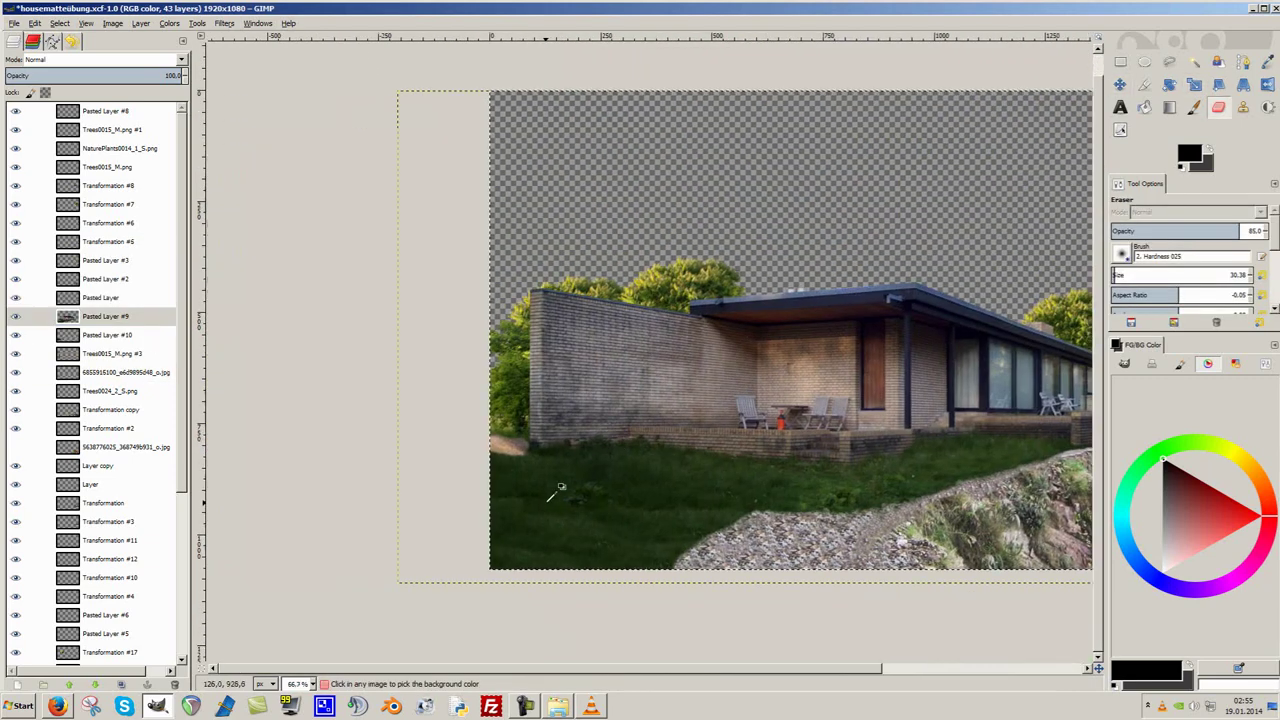
{"action": "scroll", "coordinate": [557, 491], "scroll_direction": "up", "scroll_amount": 3}
Clone grass on Pasted Layers #10 and #9 to even the lower-left lawn, then return to the photo folder.
{"action": "key", "text": "Page_Down"}
{"action": "key", "text": "c"}
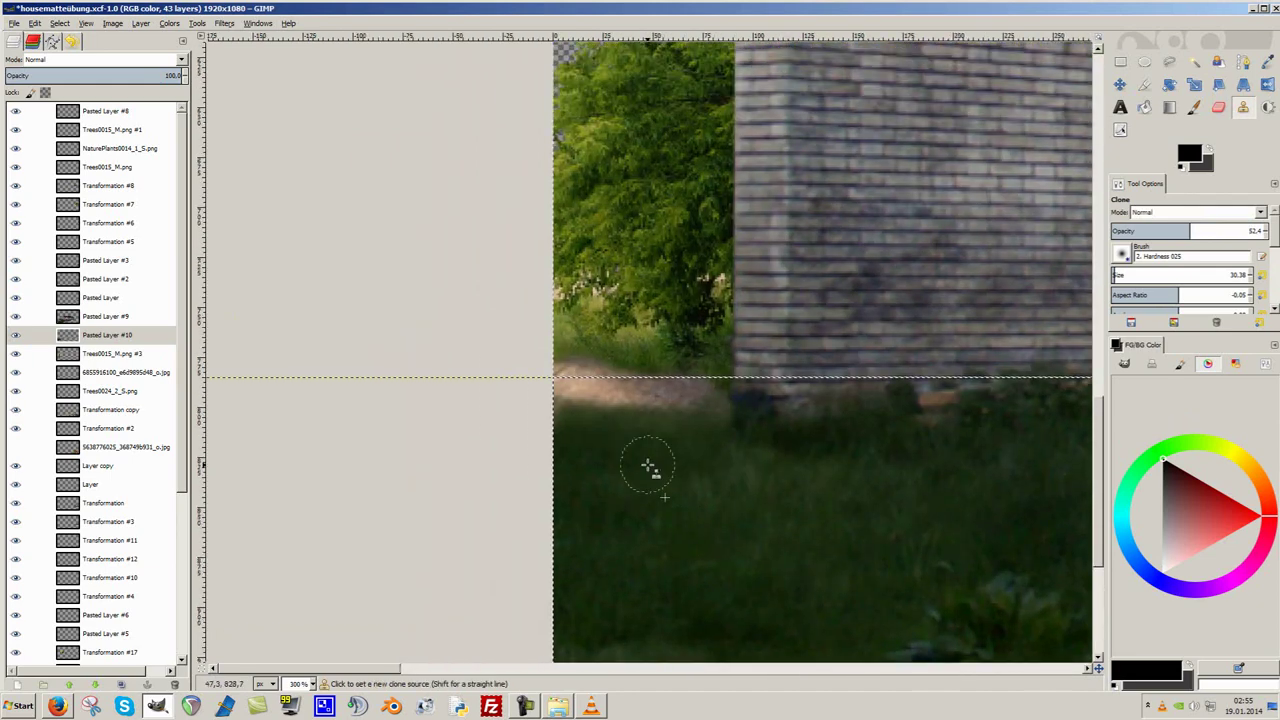
{"action": "scroll", "coordinate": [700, 480], "scroll_direction": "up", "scroll_amount": 1, "text": "ctrl"}
{"action": "scroll", "coordinate": [620, 520], "scroll_direction": "down", "scroll_amount": 4, "text": "ctrl"}
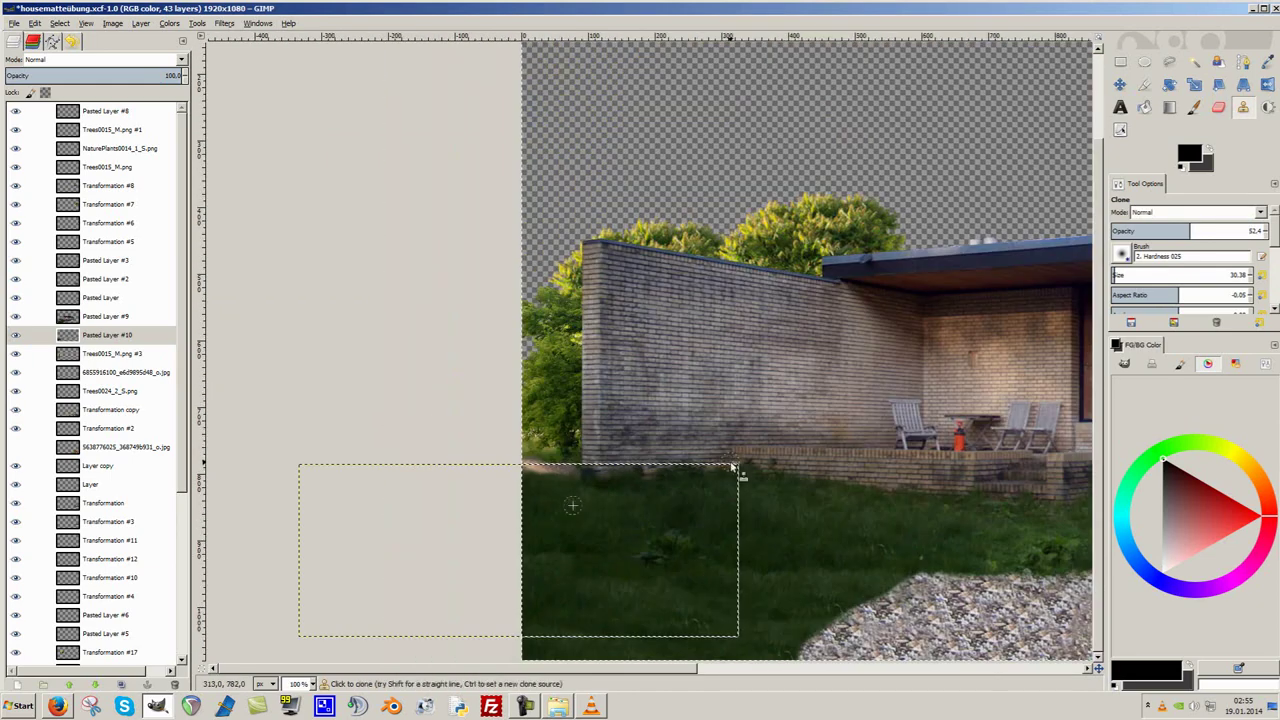
{"action": "key", "text": "Page_Up"}
{"action": "scroll", "coordinate": [634, 423], "scroll_direction": "down", "scroll_amount": 2, "text": "ctrl"}
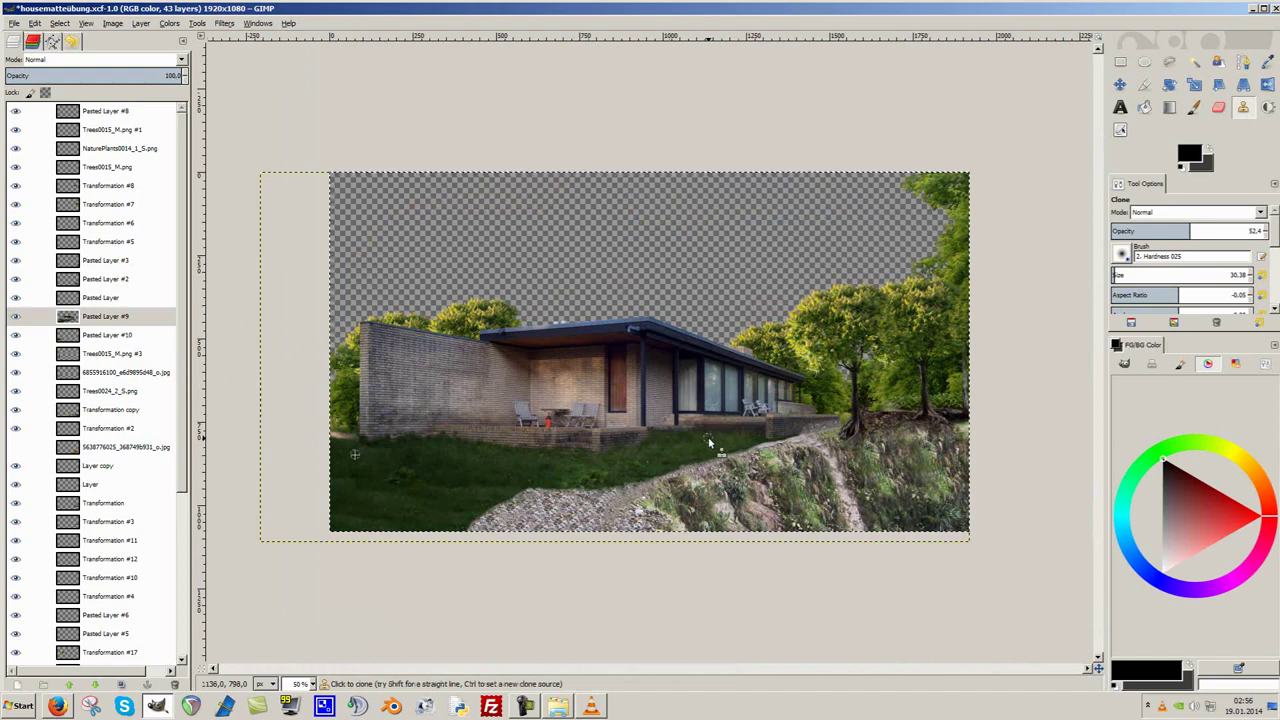
{"action": "scroll", "coordinate": [709, 443], "scroll_direction": "up", "scroll_amount": 1, "text": "ctrl"}
{"action": "scroll", "coordinate": [709, 443], "scroll_direction": "down", "scroll_amount": 1, "text": "ctrl"}
{"action": "scroll", "coordinate": [590, 510], "scroll_direction": "up", "scroll_amount": 1, "text": "ctrl"}
{"action": "scroll", "coordinate": [563, 490], "scroll_direction": "down", "scroll_amount": 1, "text": "ctrl"}
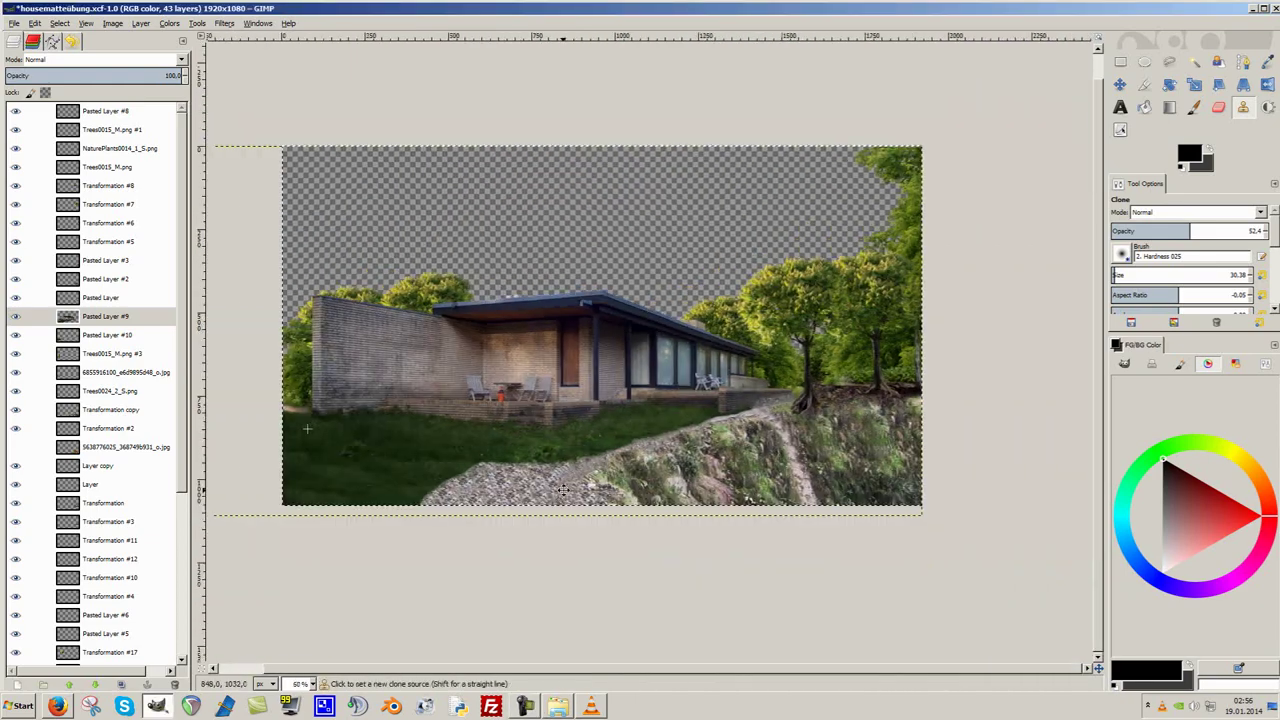
{"action": "scroll", "coordinate": [563, 490], "scroll_direction": "up", "scroll_amount": 1, "text": "ctrl"}
{"action": "scroll", "coordinate": [563, 490], "scroll_direction": "up", "scroll_amount": 1, "text": "ctrl"}
{"action": "key", "text": "alt+Tab"}
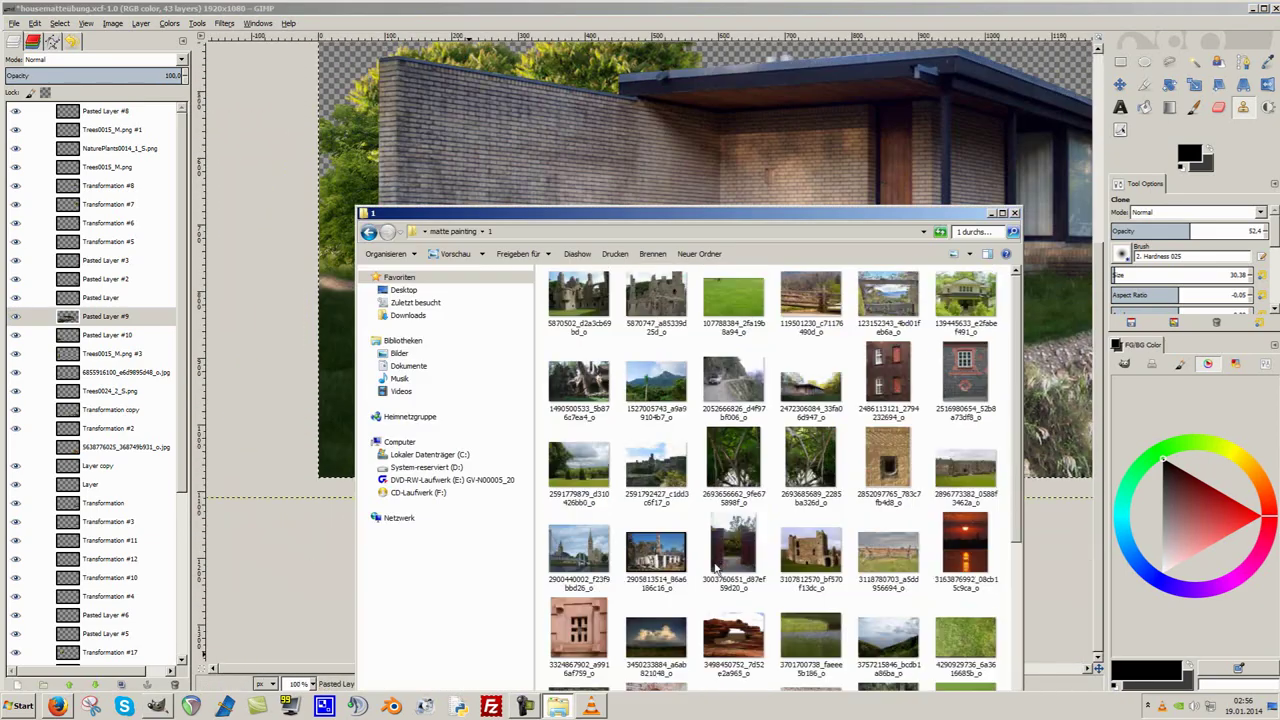
Drop the NaturePlants0014_1_S photo into the Layers panel as a new layer.
{"action": "left_click_drag", "start_coordinate": [800, 208], "coordinate": [800, 66]}
{"action": "scroll", "coordinate": [745, 548], "scroll_direction": "up", "scroll_amount": 10}
{"action": "scroll", "coordinate": [745, 548], "scroll_direction": "down", "scroll_amount": 10}
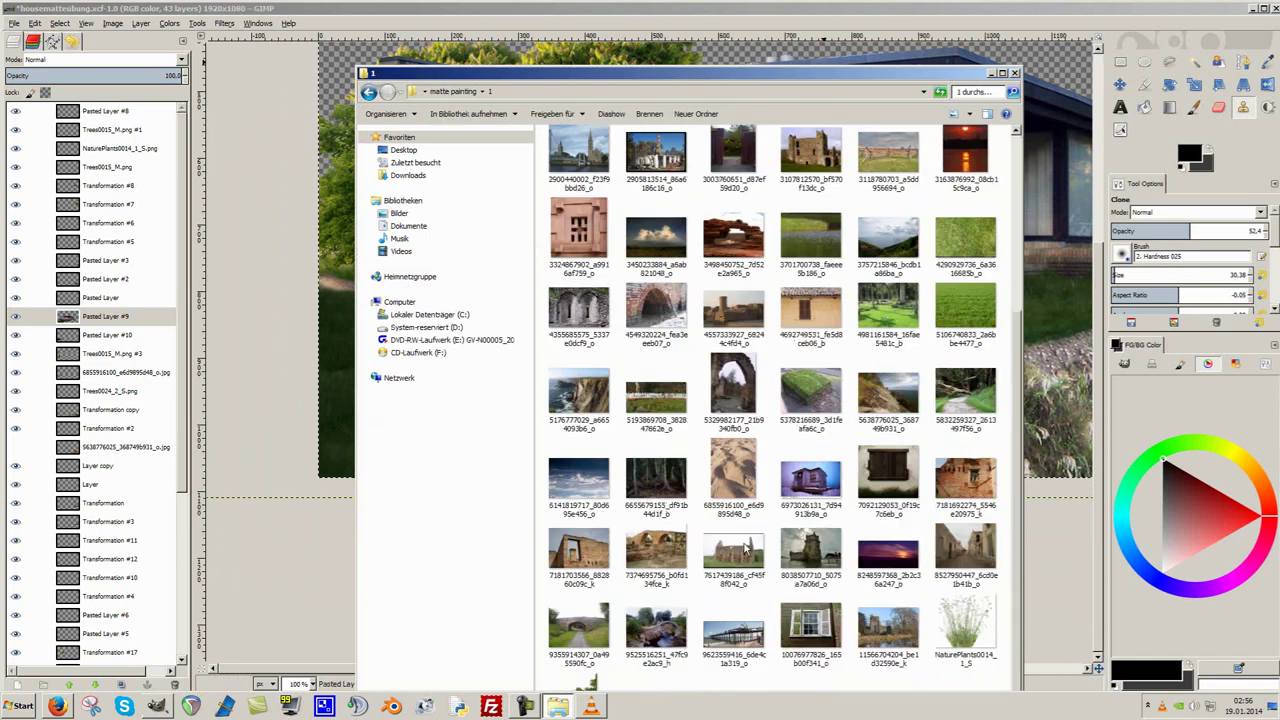
{"action": "left_click_drag", "start_coordinate": [965, 628], "coordinate": [72, 325]}
{"action": "left_click_drag", "start_coordinate": [86, 440], "coordinate": [77, 378]}
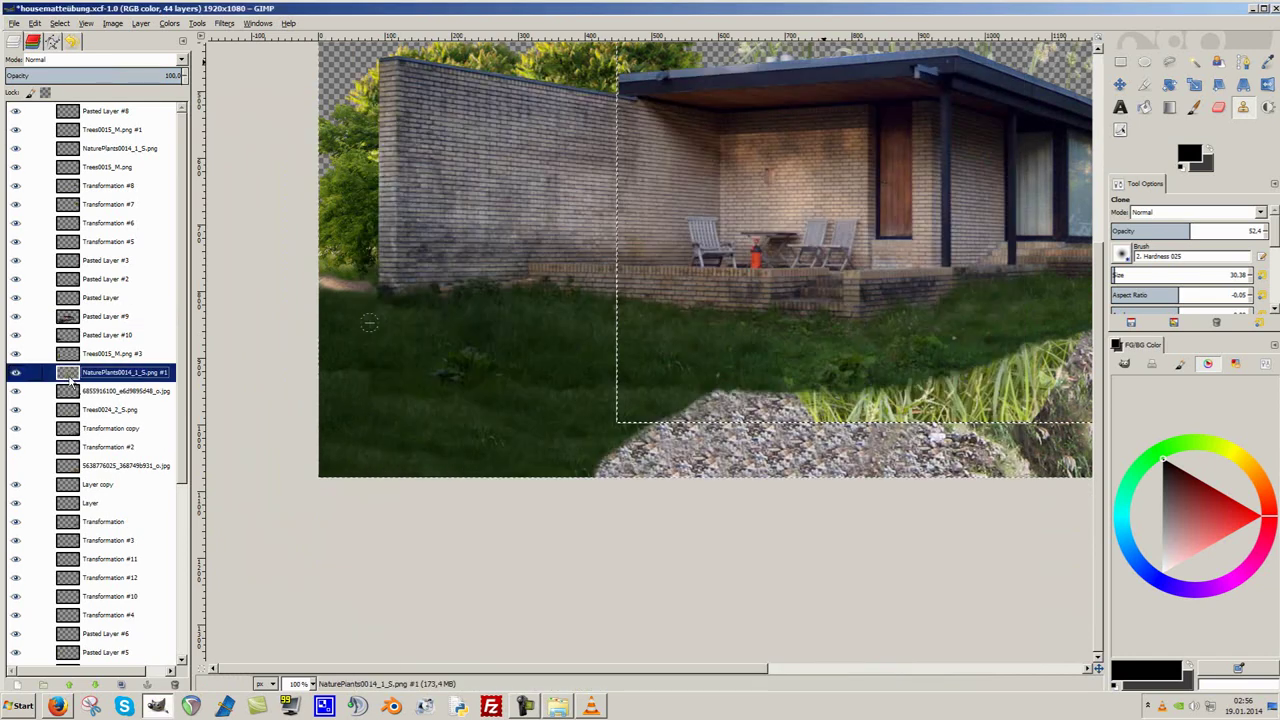
Scale the plant layer down to a small clump.
{"action": "key", "text": "m"}
{"action": "scroll", "coordinate": [462, 338], "scroll_direction": "down", "scroll_amount": 1, "text": "ctrl"}
{"action": "key", "text": "shift+t"}
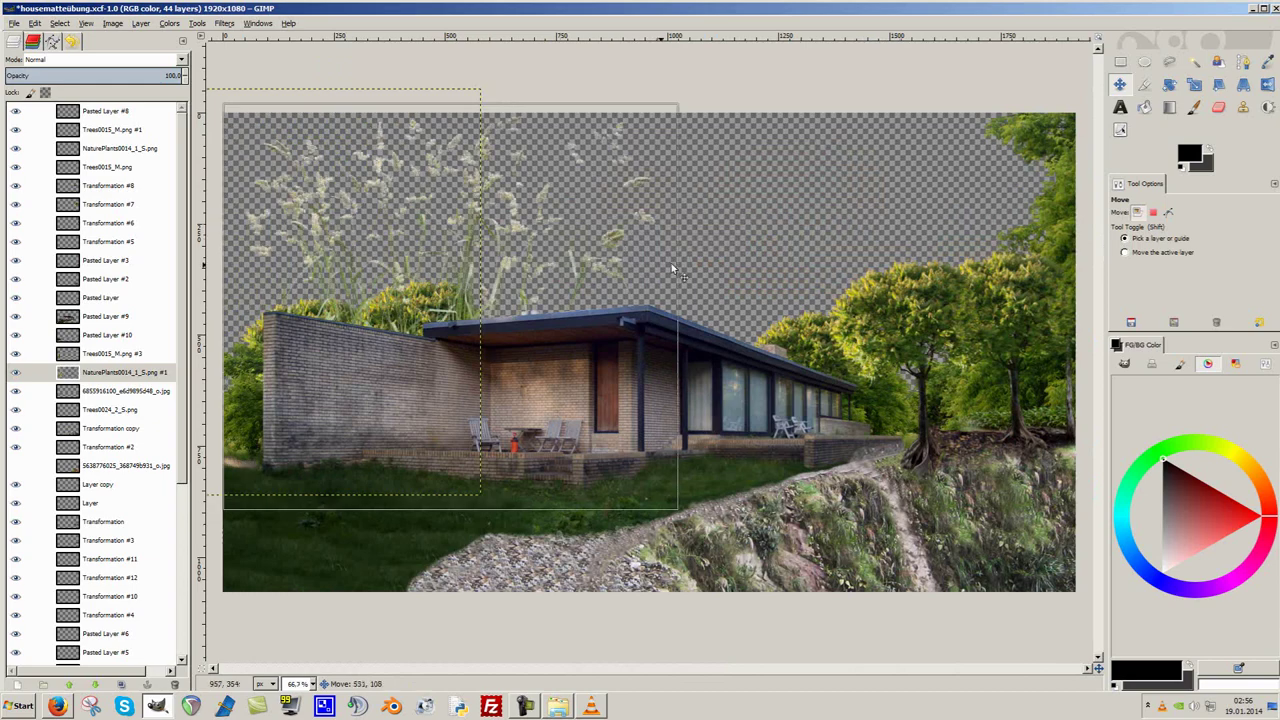
{"action": "left_click_drag", "start_coordinate": [671, 263], "coordinate": [372, 486]}
{"action": "key", "text": "Return"}
{"action": "key", "text": "shift+ctrl+n"}
Move the plant clump onto the lawn by the house's left wall corner.
{"action": "scroll", "coordinate": [397, 427], "scroll_direction": "up", "scroll_amount": 1, "text": "ctrl"}
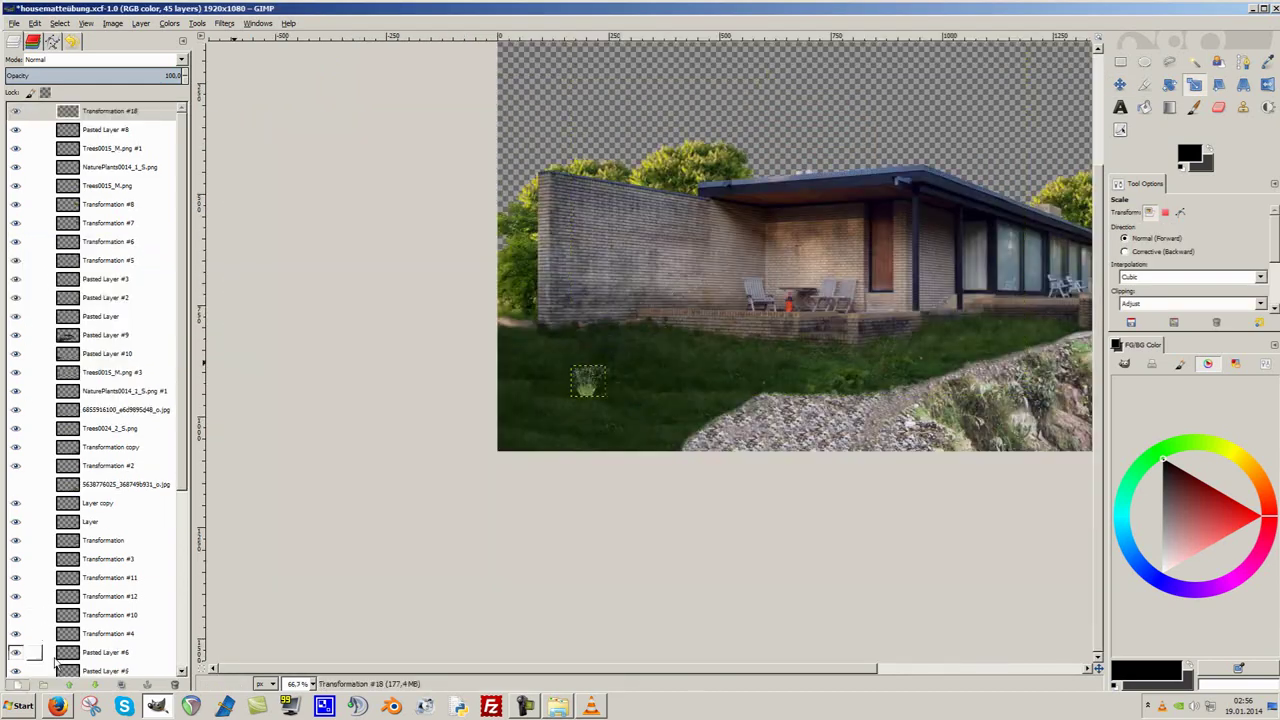
{"action": "scroll", "coordinate": [643, 386], "scroll_direction": "up", "scroll_amount": 1, "text": "ctrl"}
{"action": "left_click", "coordinate": [643, 386]}
{"action": "key", "text": "m"}
{"action": "left_click_drag", "start_coordinate": [649, 406], "coordinate": [543, 310]}
{"action": "scroll", "coordinate": [469, 277], "scroll_direction": "up", "scroll_amount": 3, "text": "ctrl"}
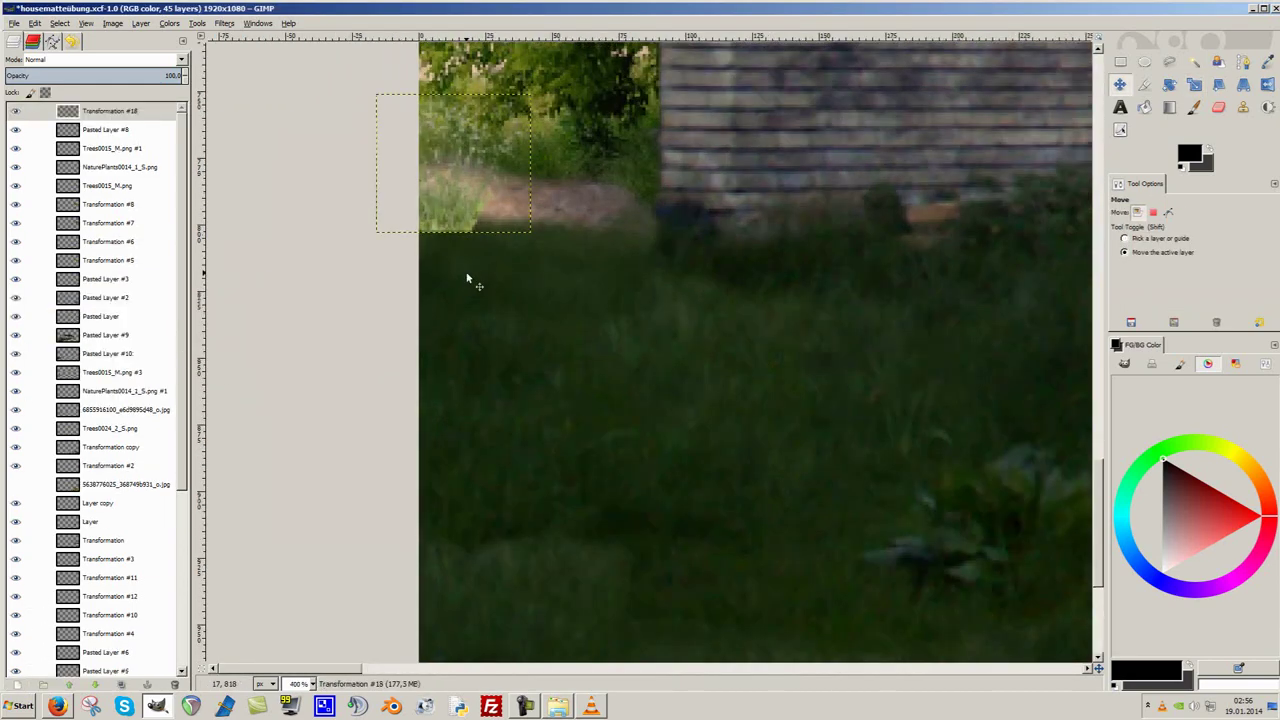
{"action": "scroll", "coordinate": [515, 298], "scroll_direction": "up", "scroll_amount": 1, "text": "ctrl"}
{"action": "mouse_move", "coordinate": [614, 326]}
{"action": "left_mouse_down"}
{"action": "mouse_move", "coordinate": [624, 310]}
{"action": "mouse_move", "coordinate": [623, 321]}
{"action": "mouse_move", "coordinate": [704, 322]}
{"action": "mouse_move", "coordinate": [735, 337]}
{"action": "left_mouse_up"}
Rescale the plant clump, duplicate it and scale the copy smaller.
{"action": "key", "text": "shift+s"}
{"action": "left_click", "coordinate": [645, 311]}
{"action": "key", "text": "Return"}
{"action": "key", "text": "m"}
{"action": "key", "text": "ctrl+shift+d"}
{"action": "key", "text": "ctrl+shift+d"}
{"action": "key", "text": "shift+s"}
{"action": "left_click", "coordinate": [735, 337]}
{"action": "key", "text": "Return"}
{"action": "key", "text": "m"}
Zoom out to view the whole house, making Pasted Layer #3 active.
{"action": "key", "text": "minus"}
{"action": "key", "text": "minus"}
{"action": "key", "text": "minus"}
{"action": "left_click", "coordinate": [106, 262]}
{"action": "key", "text": "minus"}
{"action": "key", "text": "minus"}
{"action": "key", "text": "plus"}
{"action": "key", "text": "minus"}
{"action": "scroll", "coordinate": [97, 400], "scroll_direction": "down", "scroll_amount": 5}
{"action": "right_click", "coordinate": [97, 498]}
{"action": "key", "text": "Escape"}
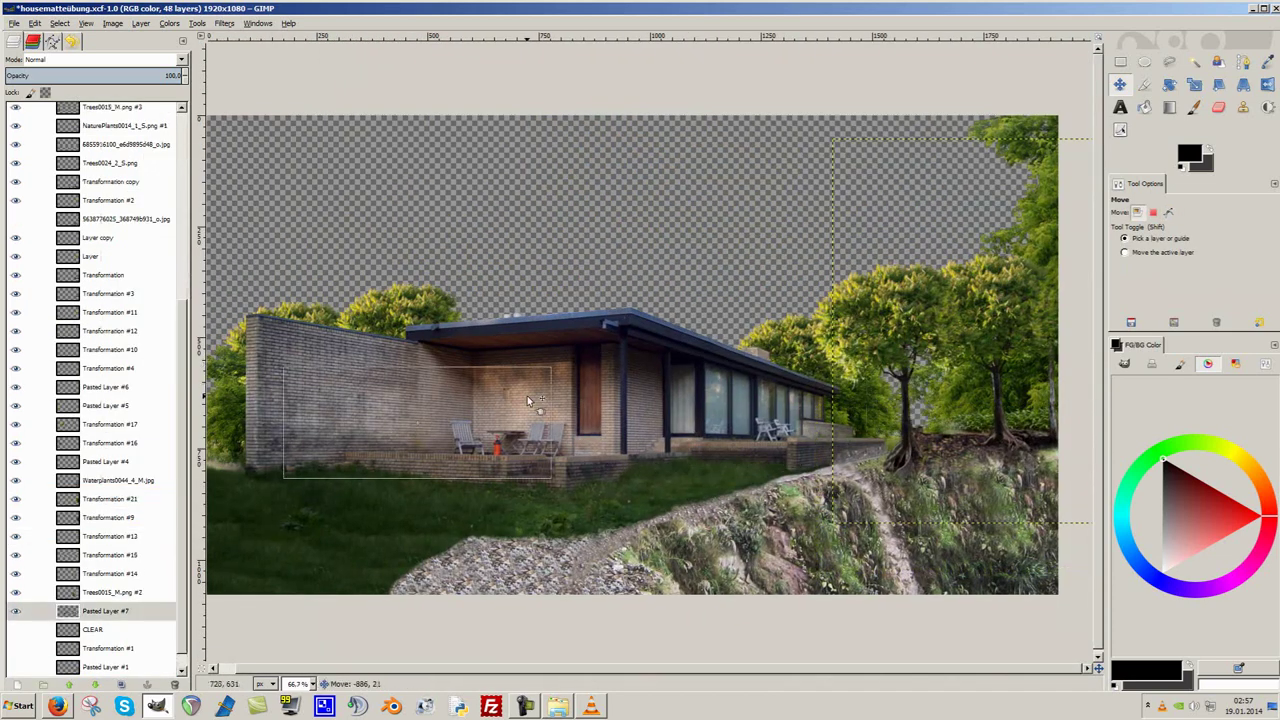
Shift the Transformation #21 trees left and raise Transformation #9 to the top beside the wall.
{"action": "left_click_drag", "start_coordinate": [948, 400], "coordinate": [743, 392]}
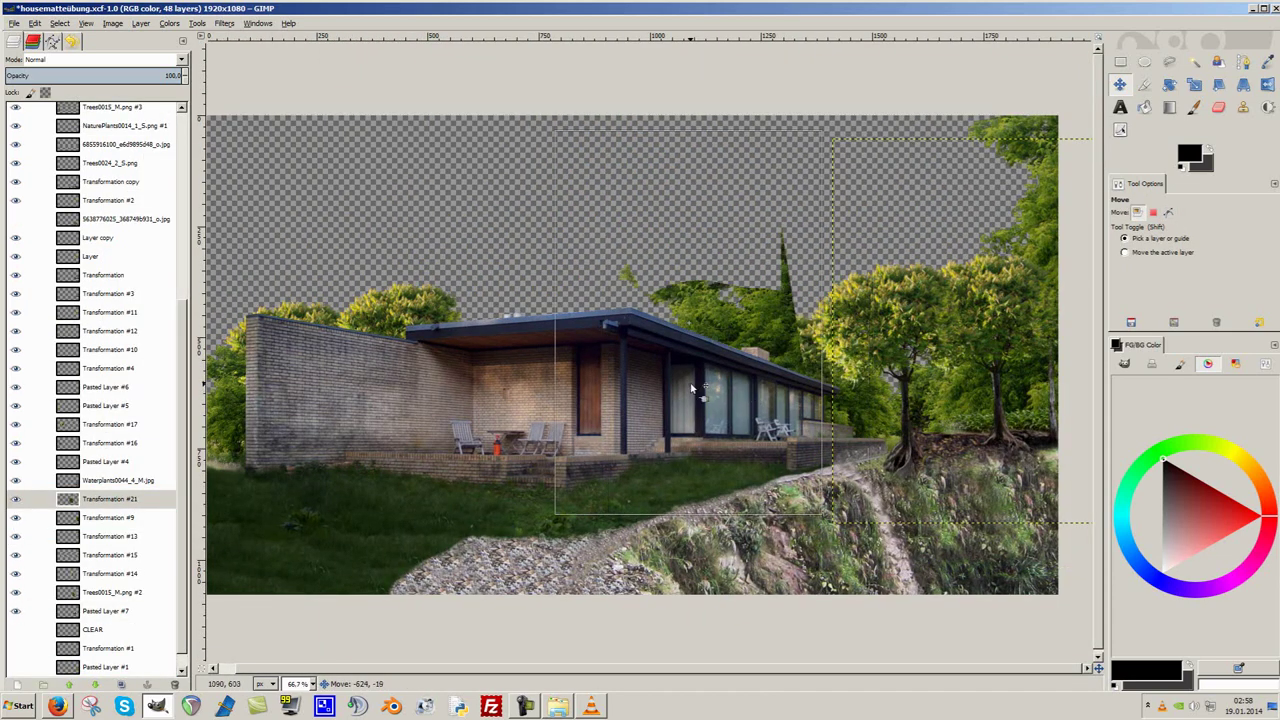
{"action": "left_click", "coordinate": [385, 472]}
{"action": "left_click_drag", "start_coordinate": [66, 518], "coordinate": [80, 110]}
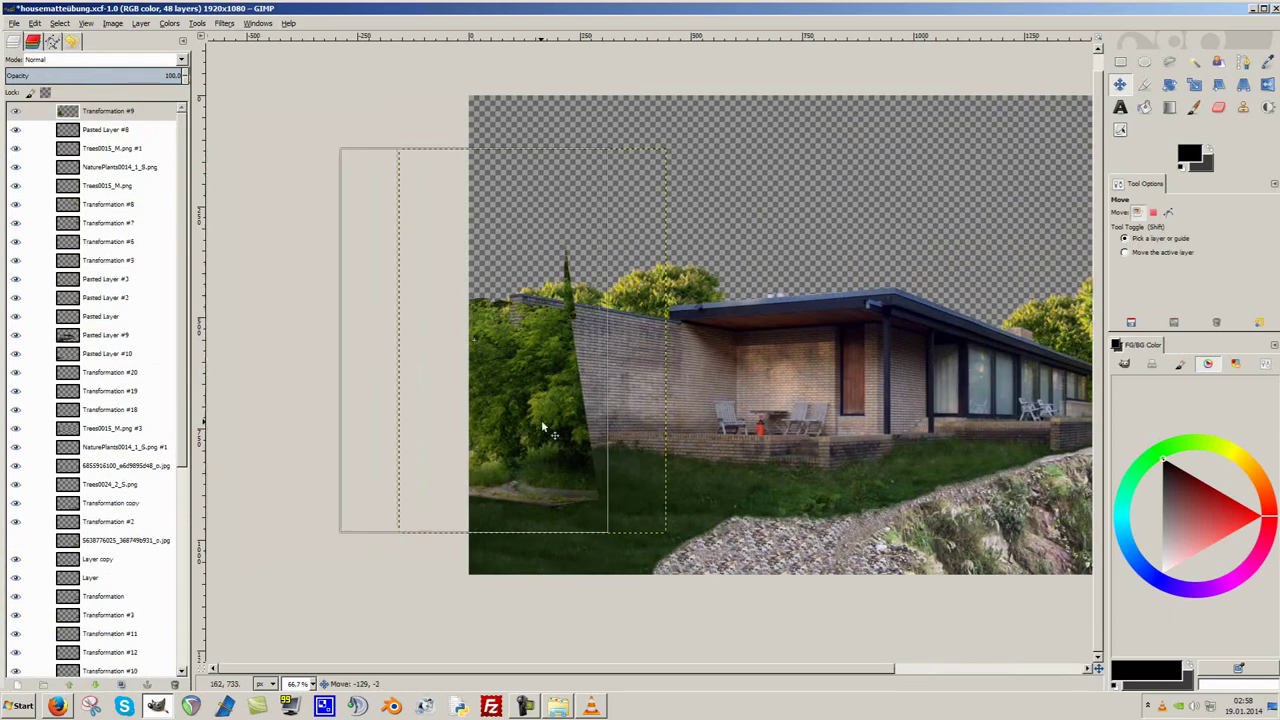
{"action": "key", "text": "shift+t"}
{"action": "left_click", "coordinate": [541, 420]}
{"action": "key", "text": "Escape"}
{"action": "left_click_drag", "start_coordinate": [487, 252], "coordinate": [504, 410]}
Cut the wall-corner area out of the trees layer with a freehand selection.
{"action": "key", "text": "f"}
{"action": "key", "text": "2"}
{"action": "left_click_drag", "start_coordinate": [497, 190], "coordinate": [456, 340]}
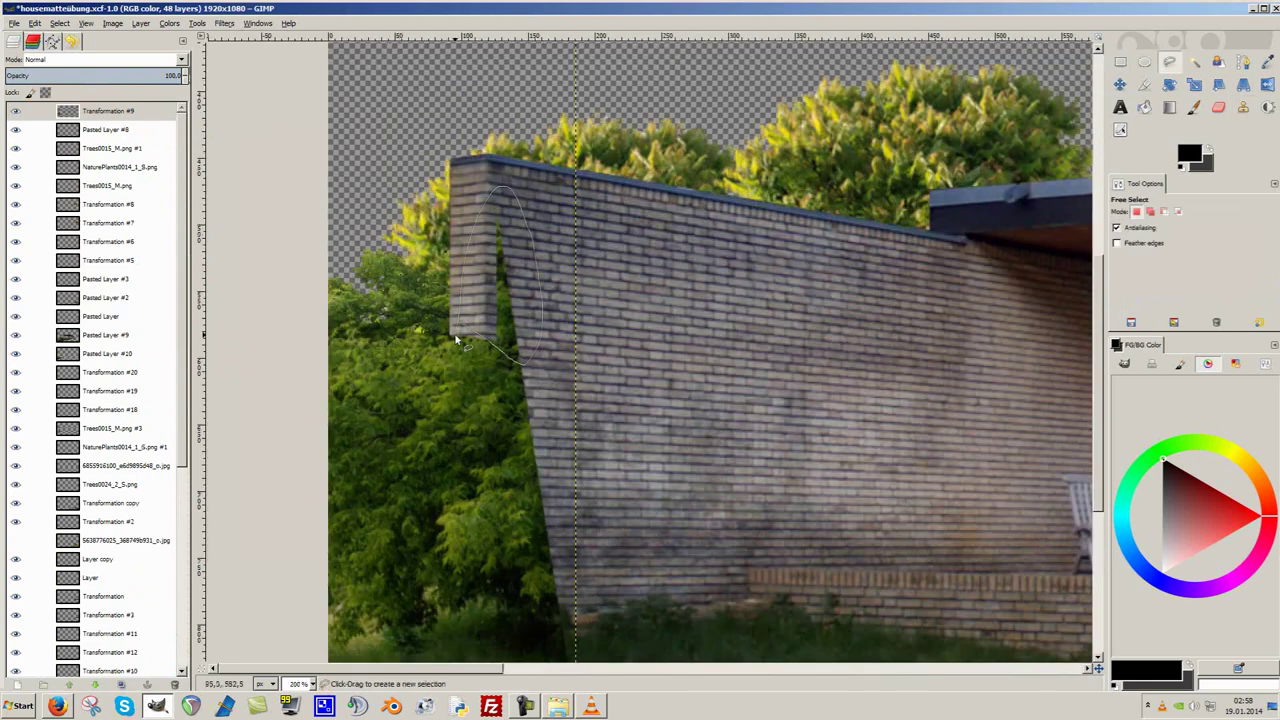
{"action": "key", "text": "Delete"}
{"action": "key", "text": "ctrl+shift+a"}
{"action": "scroll", "coordinate": [115, 650], "scroll_direction": "down", "scroll_amount": 5}
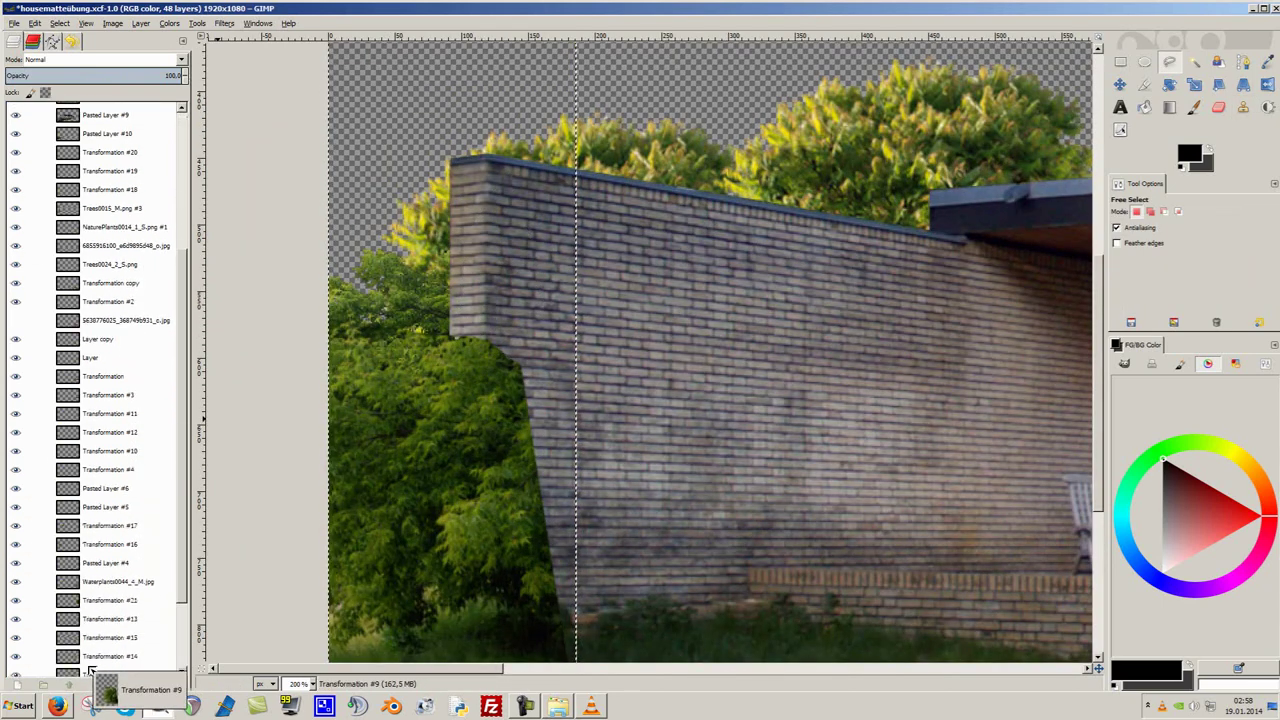
Nudge the Transformation #9 trees slightly left and down, then pick the Eraser.
{"action": "left_click", "coordinate": [110, 445]}
{"action": "key", "text": "m"}
{"action": "mouse_move", "coordinate": [408, 437]}
{"action": "left_mouse_down"}
{"action": "mouse_move", "coordinate": [390, 450]}
{"action": "mouse_move", "coordinate": [340, 394]}
{"action": "left_mouse_up"}
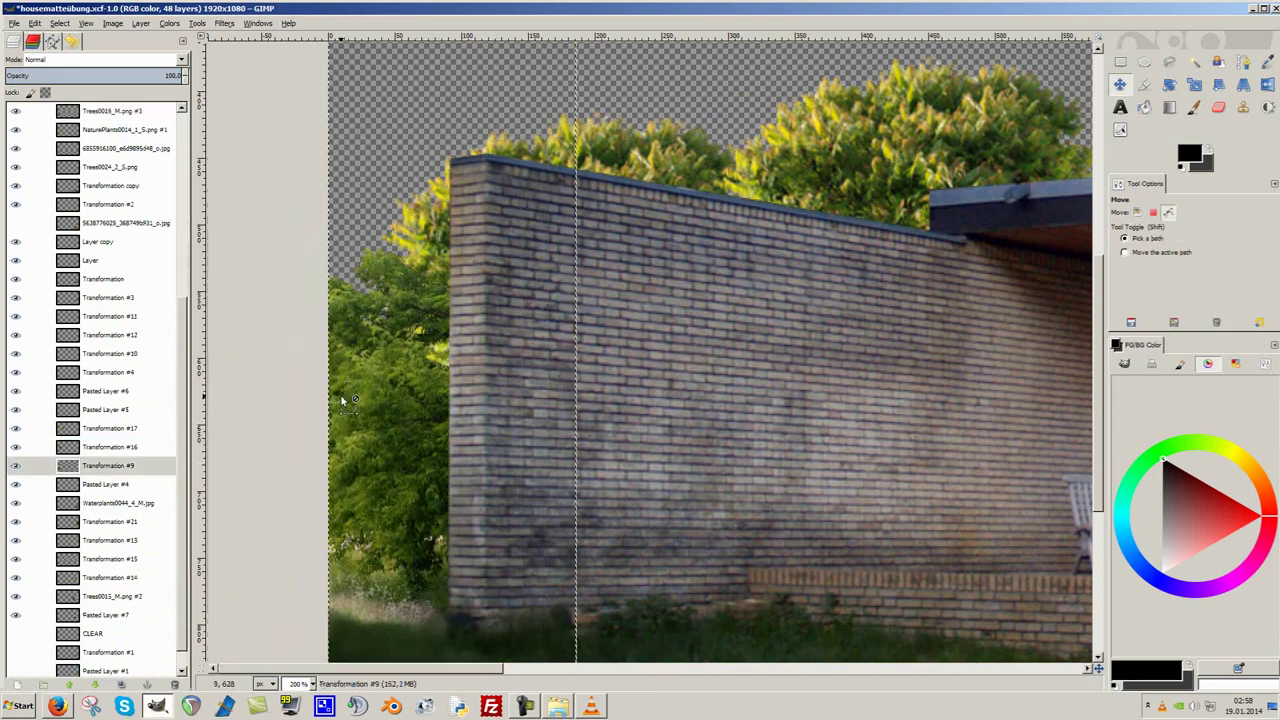
{"action": "scroll", "coordinate": [470, 307], "scroll_direction": "left", "scroll_amount": 2}
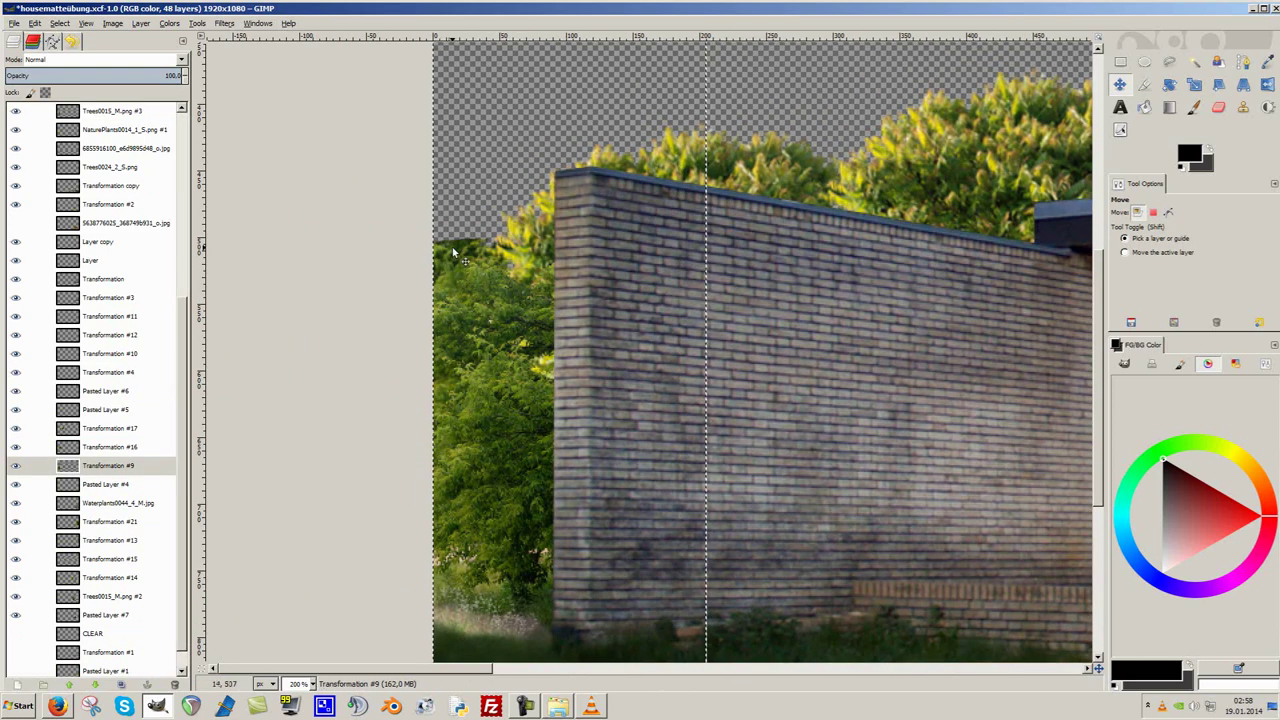
{"action": "scroll", "coordinate": [458, 160], "scroll_direction": "up", "scroll_amount": 1}
{"action": "key", "text": "shift+e"}
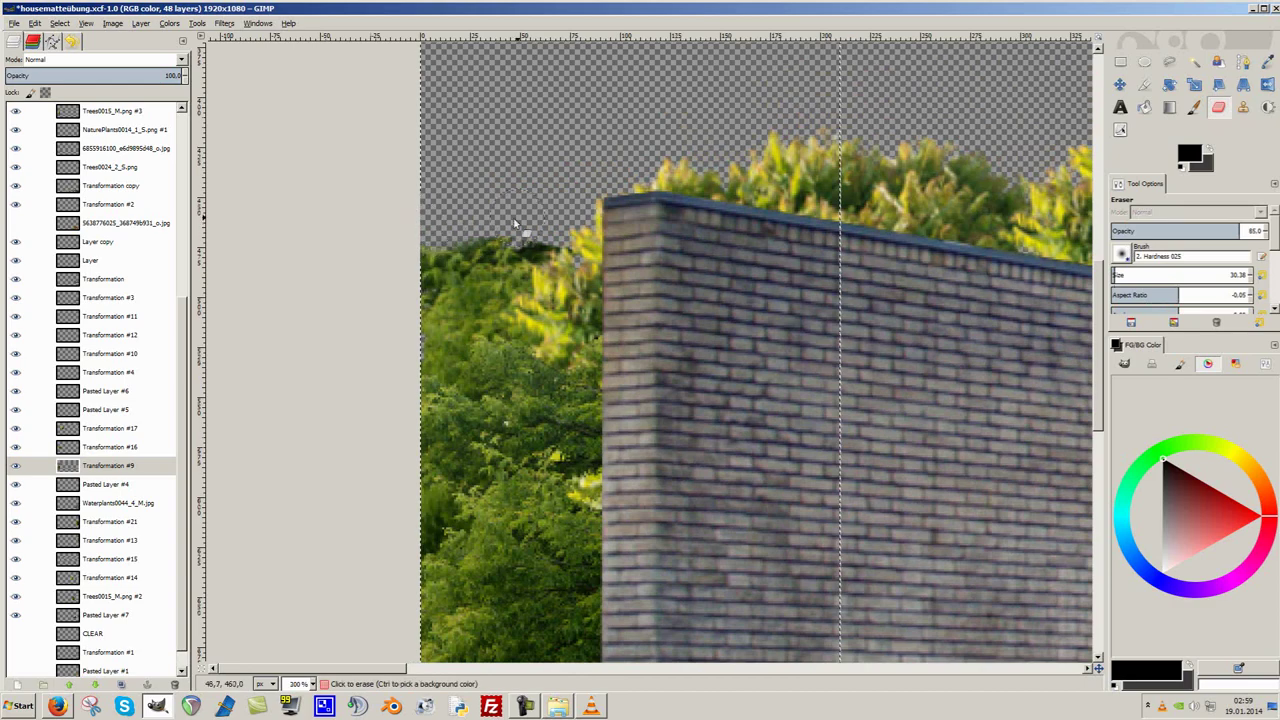
{"action": "scroll", "coordinate": [517, 460], "scroll_direction": "up", "scroll_amount": 1}
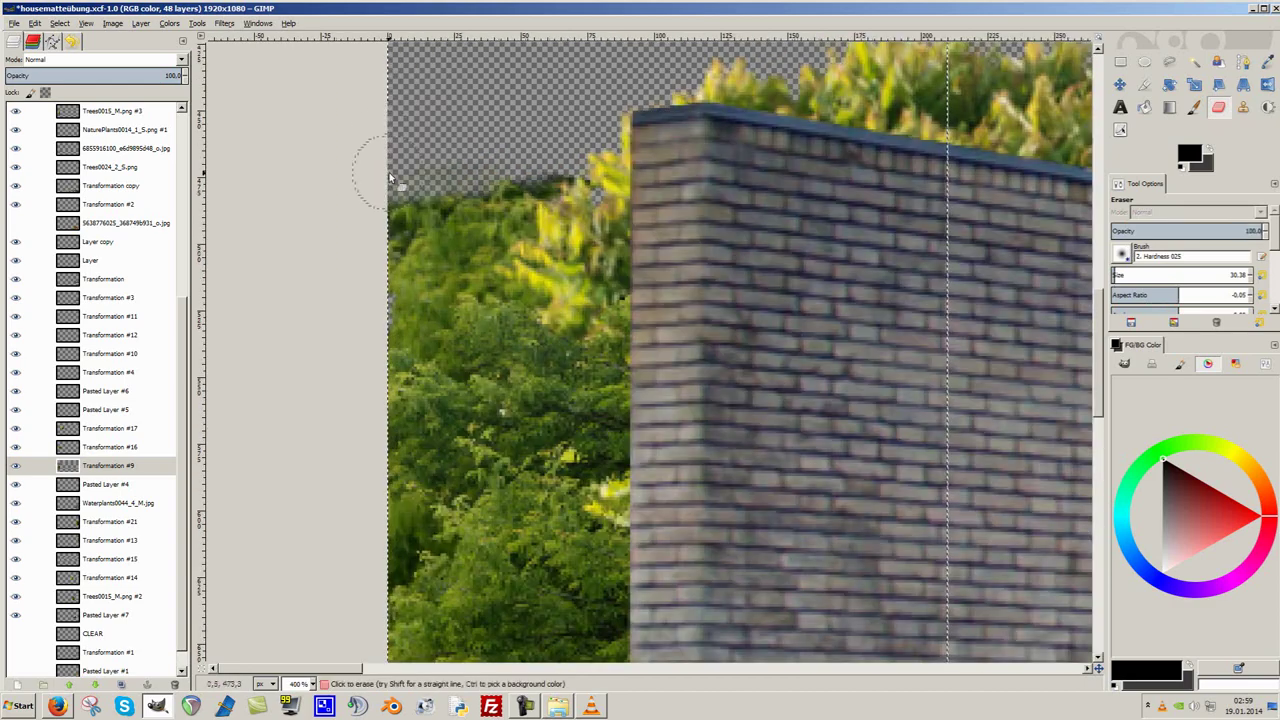
{"action": "scroll", "coordinate": [540, 170], "scroll_direction": "down", "scroll_amount": 4}
{"action": "scroll", "coordinate": [476, 363], "scroll_direction": "down", "scroll_amount": 2}
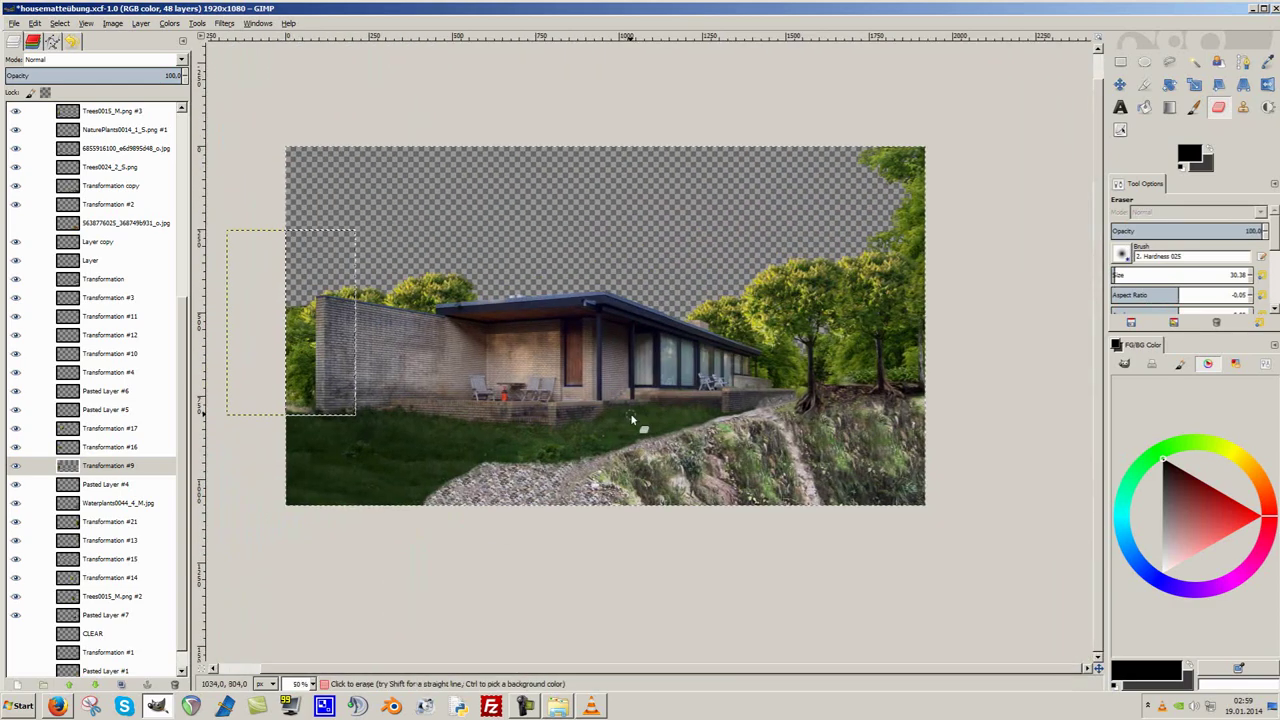
{"action": "scroll", "coordinate": [632, 420], "scroll_direction": "up", "scroll_amount": 1}
{"action": "scroll", "coordinate": [500, 390], "scroll_direction": "up", "scroll_amount": 1}
{"action": "scroll", "coordinate": [404, 368], "scroll_direction": "down", "scroll_amount": 2}
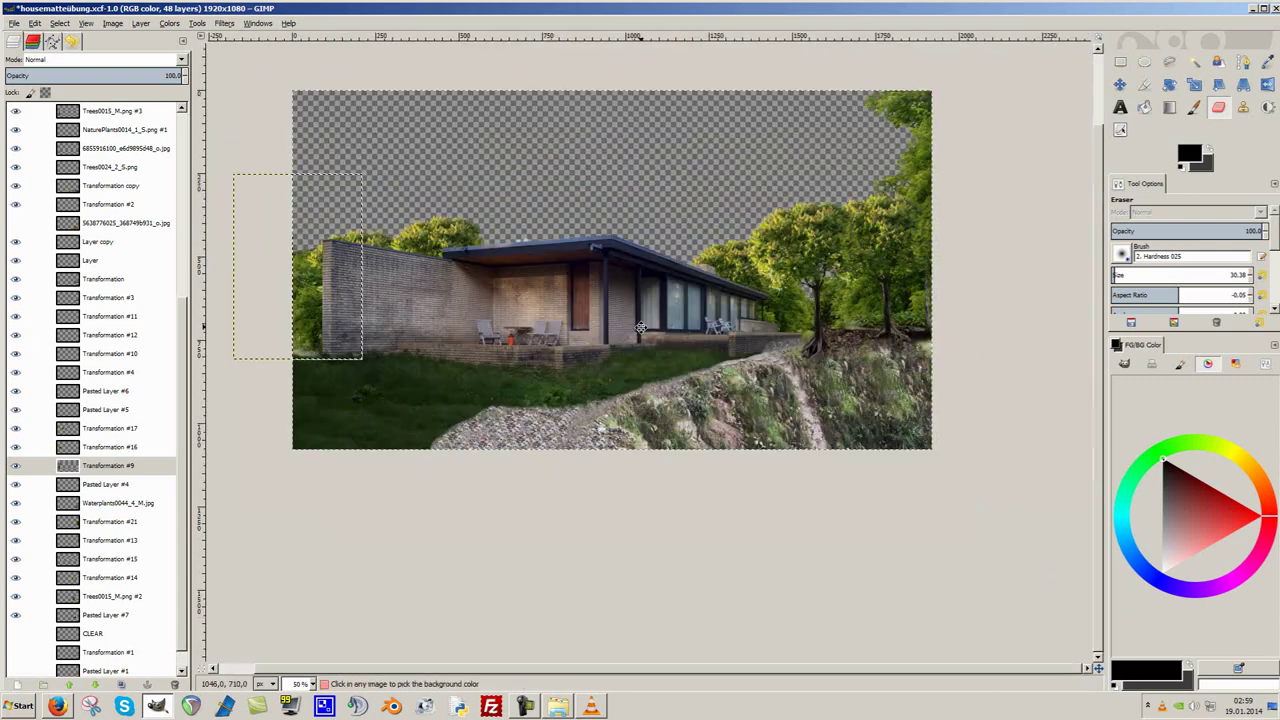
Drop hills_street_trees_01 from the matte painting folder into the painting as a layer.
{"action": "left_click", "coordinate": [557, 706]}
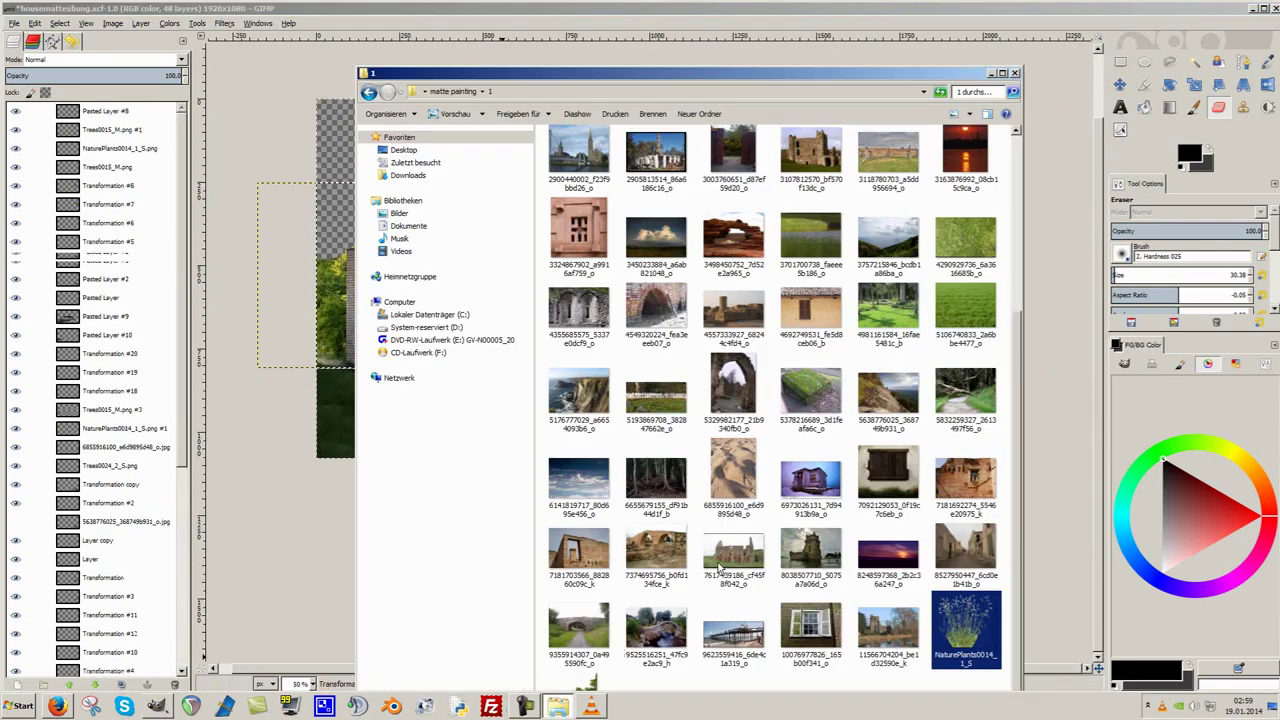
{"action": "key", "text": "BackSpace"}
{"action": "double_click", "coordinate": [957, 362]}
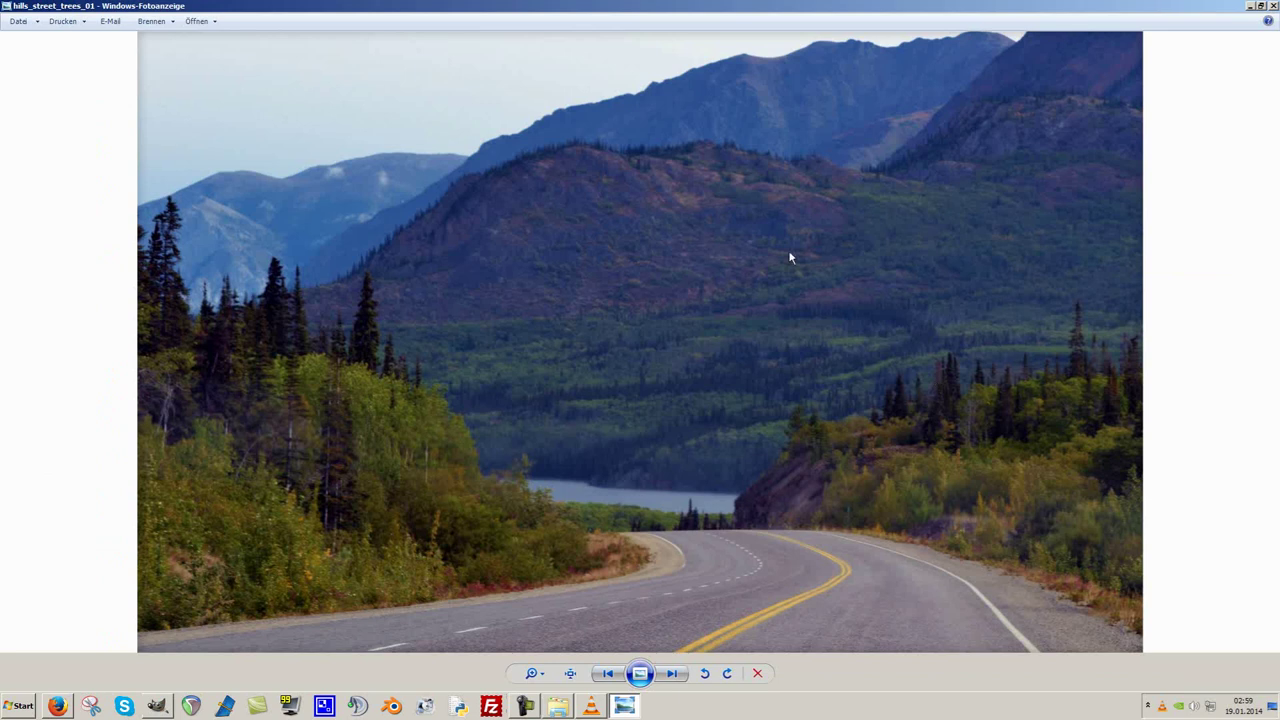
{"action": "left_click", "coordinate": [1273, 6]}
{"action": "left_click_drag", "start_coordinate": [960, 340], "coordinate": [64, 112]}
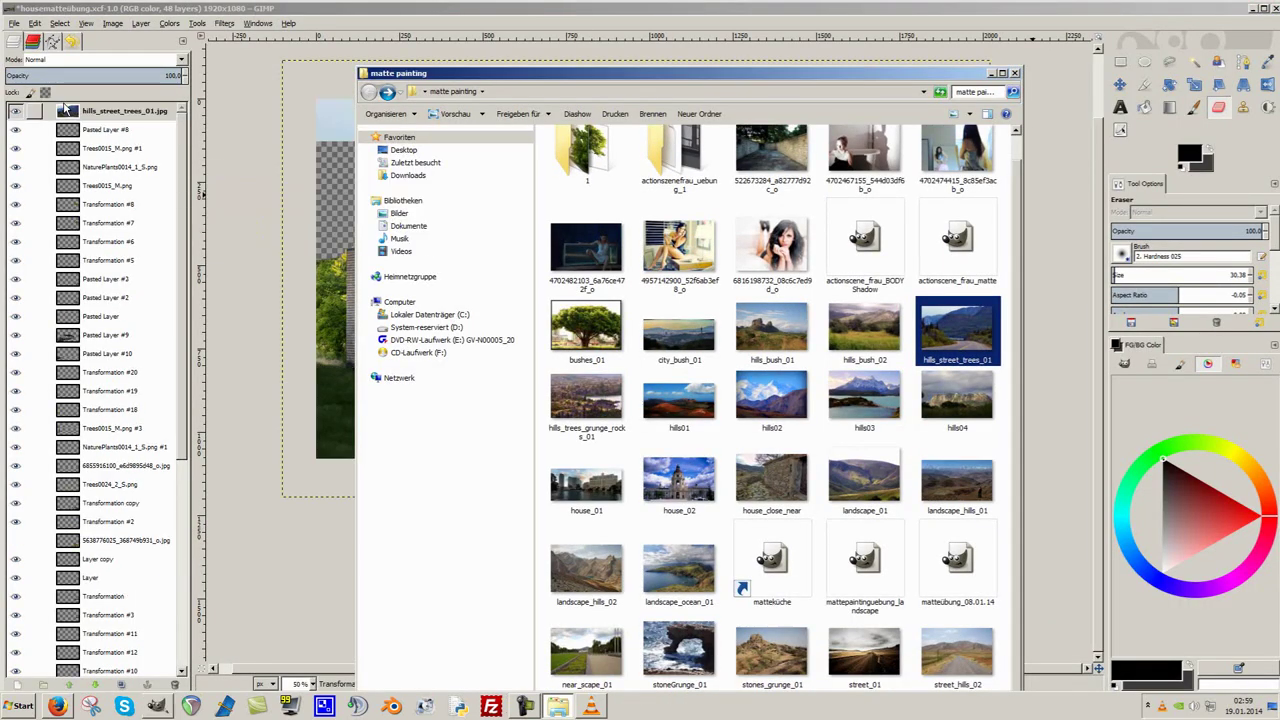
{"action": "key", "text": "f"}
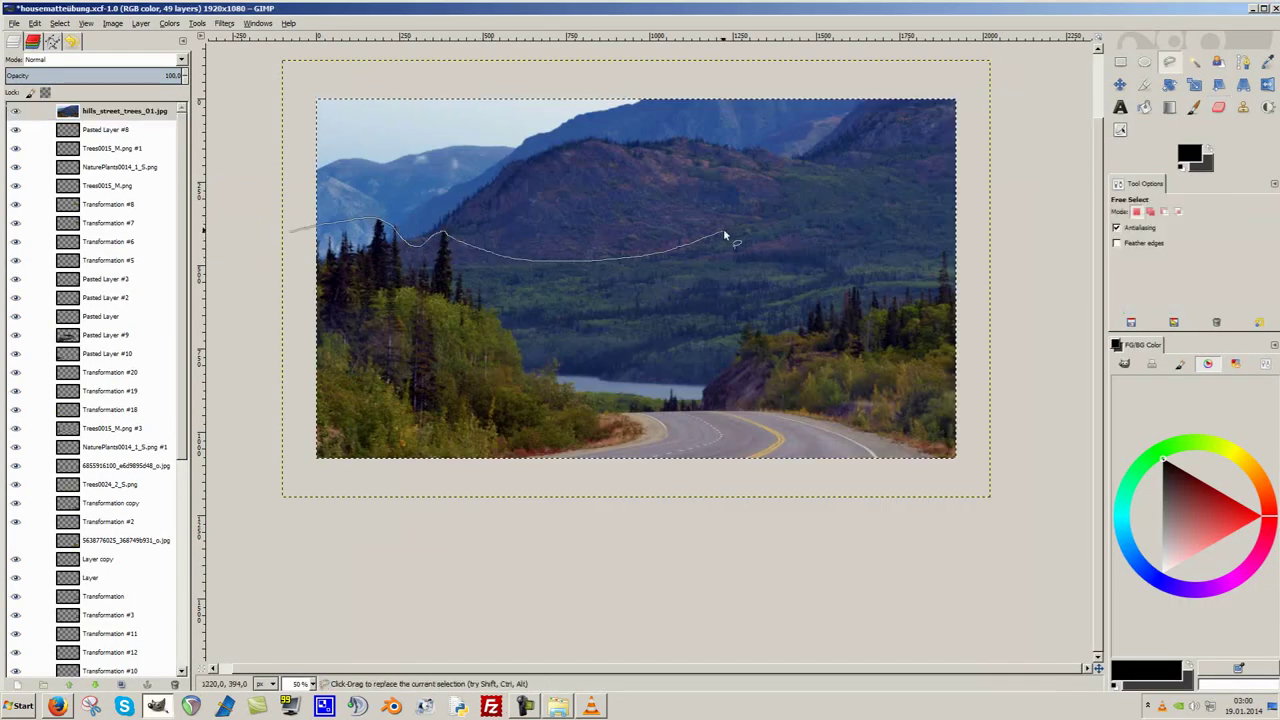
Add an alpha channel to the street photo layer and clear the outlined area.
{"action": "left_click", "coordinate": [290, 232]}
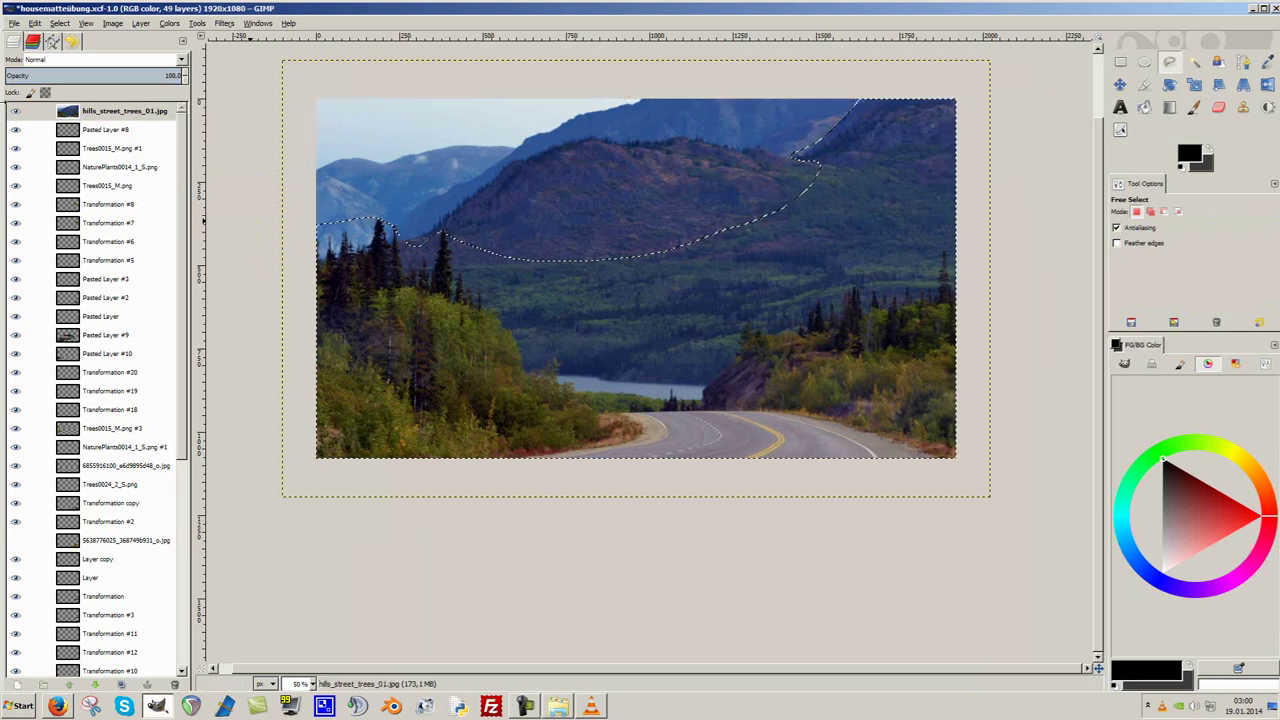
{"action": "right_click", "coordinate": [75, 110]}
{"action": "left_click", "coordinate": [128, 400]}
{"action": "key", "text": "Delete"}
{"action": "key", "text": "1"}
{"action": "scroll", "coordinate": [811, 107], "scroll_direction": "up", "scroll_amount": 5}
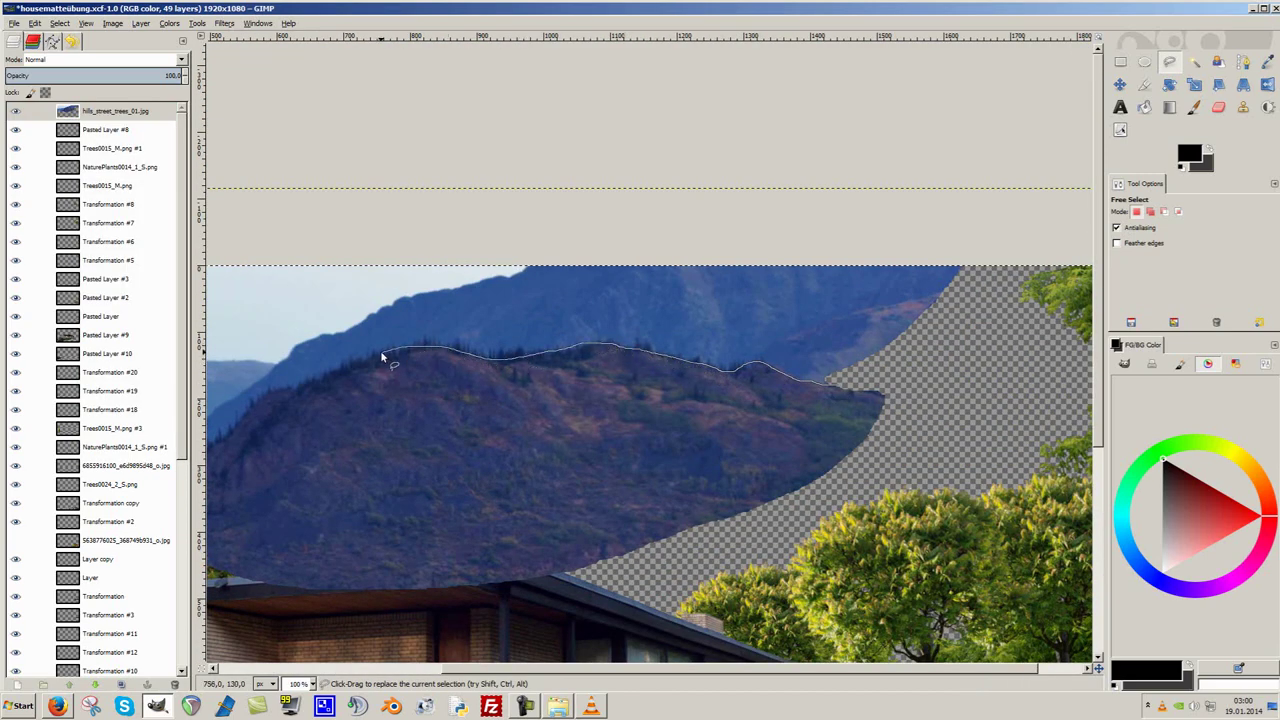
Trim the layer to just the mountain ridge and lower it below the house layers.
{"action": "left_click_drag", "start_coordinate": [380, 350], "coordinate": [705, 303]}
{"action": "key", "text": "minus"}
{"action": "key", "text": "minus"}
{"action": "left_click_drag", "start_coordinate": [280, 469], "coordinate": [310, 192]}
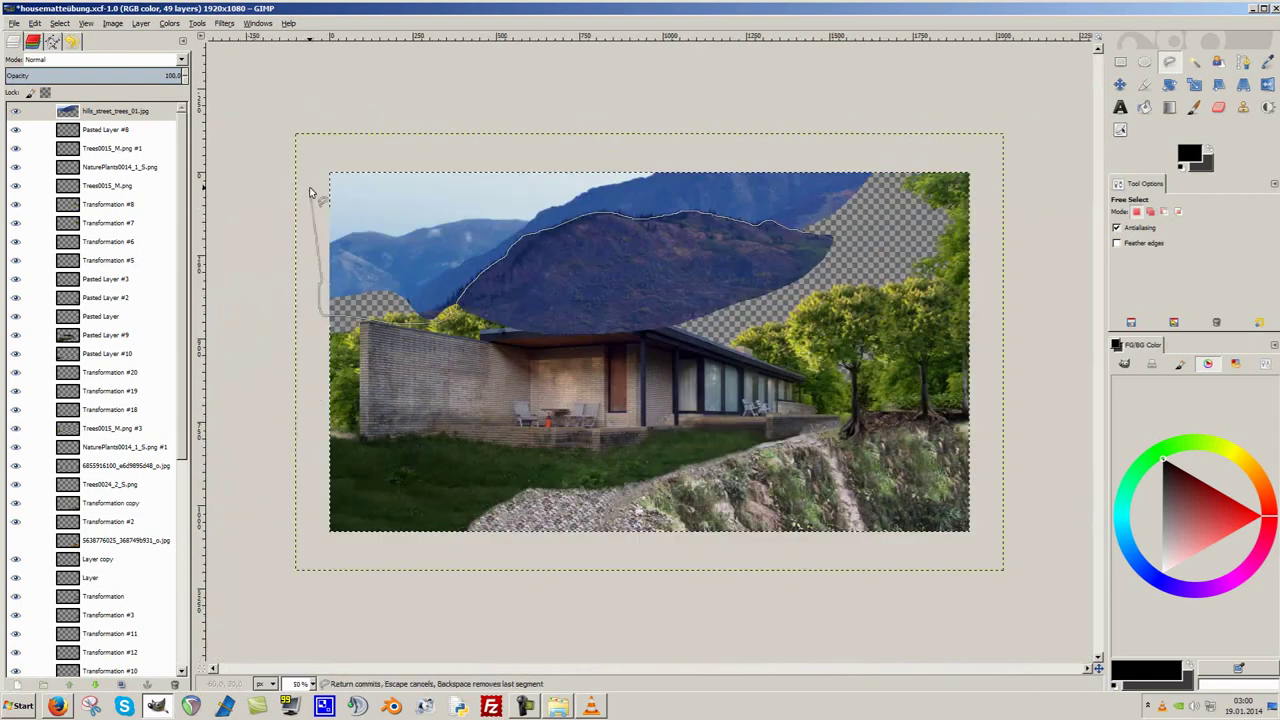
{"action": "key", "text": "Return"}
{"action": "key", "text": "ctrl+i"}
{"action": "key", "text": "Delete"}
{"action": "mouse_move", "coordinate": [110, 110]}
{"action": "left_mouse_down"}
{"action": "mouse_move", "coordinate": [85, 340]}
{"action": "mouse_move", "coordinate": [85, 592]}
{"action": "left_mouse_up"}
Position the mountain ridge down and left behind the house roof.
{"action": "key", "text": "m"}
{"action": "mouse_move", "coordinate": [651, 210]}
{"action": "left_mouse_down"}
{"action": "mouse_move", "coordinate": [613, 297]}
{"action": "mouse_move", "coordinate": [522, 298]}
{"action": "mouse_move", "coordinate": [515, 317]}
{"action": "mouse_move", "coordinate": [520, 300]}
{"action": "left_mouse_up"}
{"action": "key", "text": "1"}
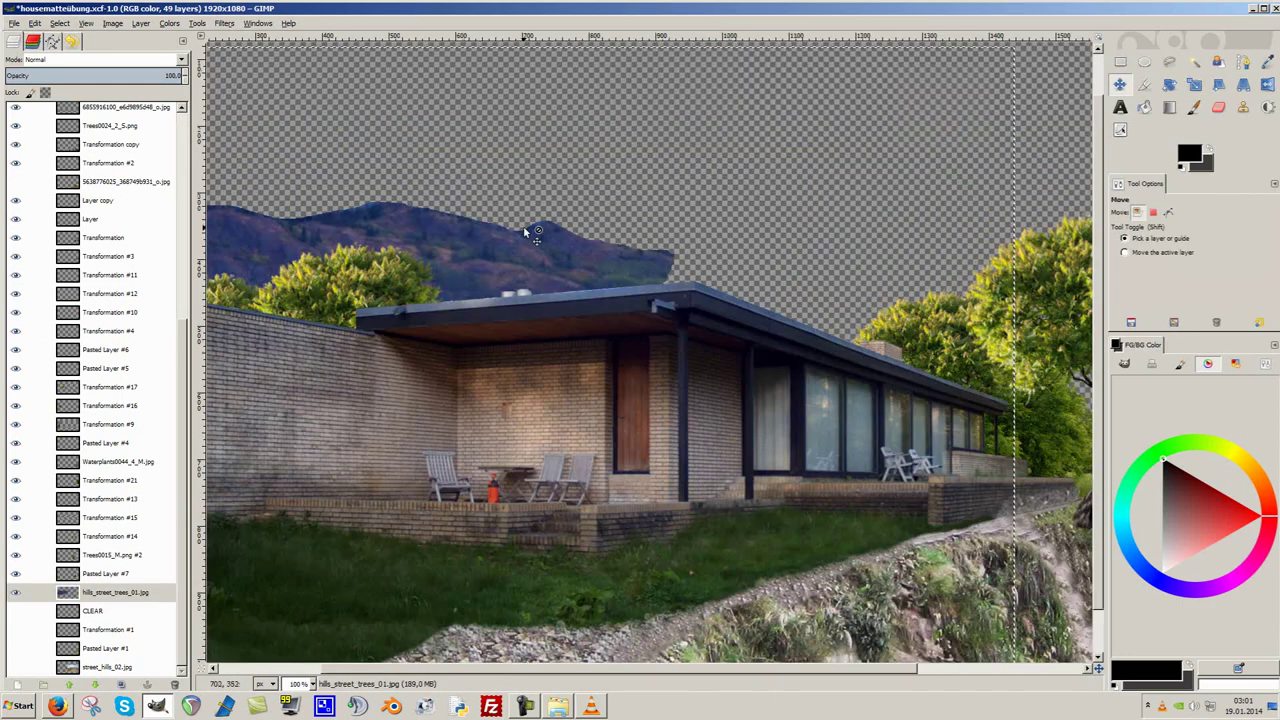
{"action": "key", "text": "f"}
{"action": "left_click_drag", "start_coordinate": [524, 229], "coordinate": [562, 224]}
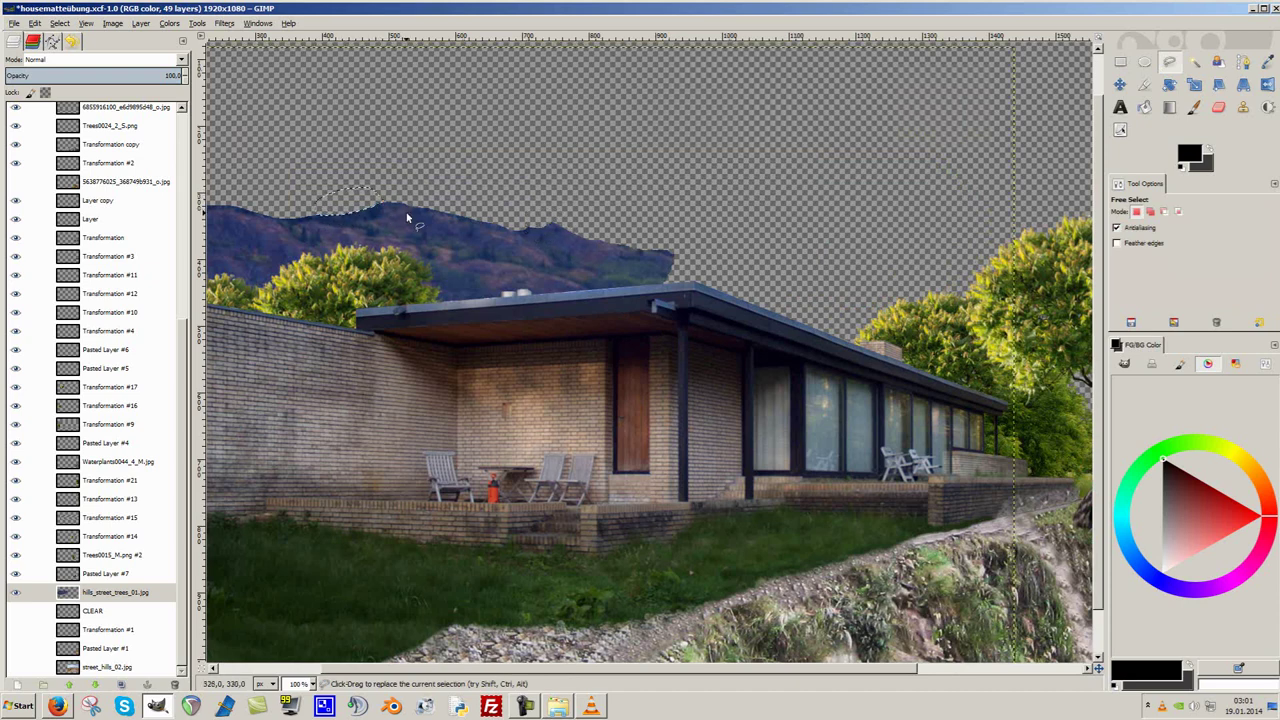
{"action": "key", "text": "minus"}
{"action": "key", "text": "m"}
{"action": "left_click_drag", "start_coordinate": [662, 268], "coordinate": [592, 265]}
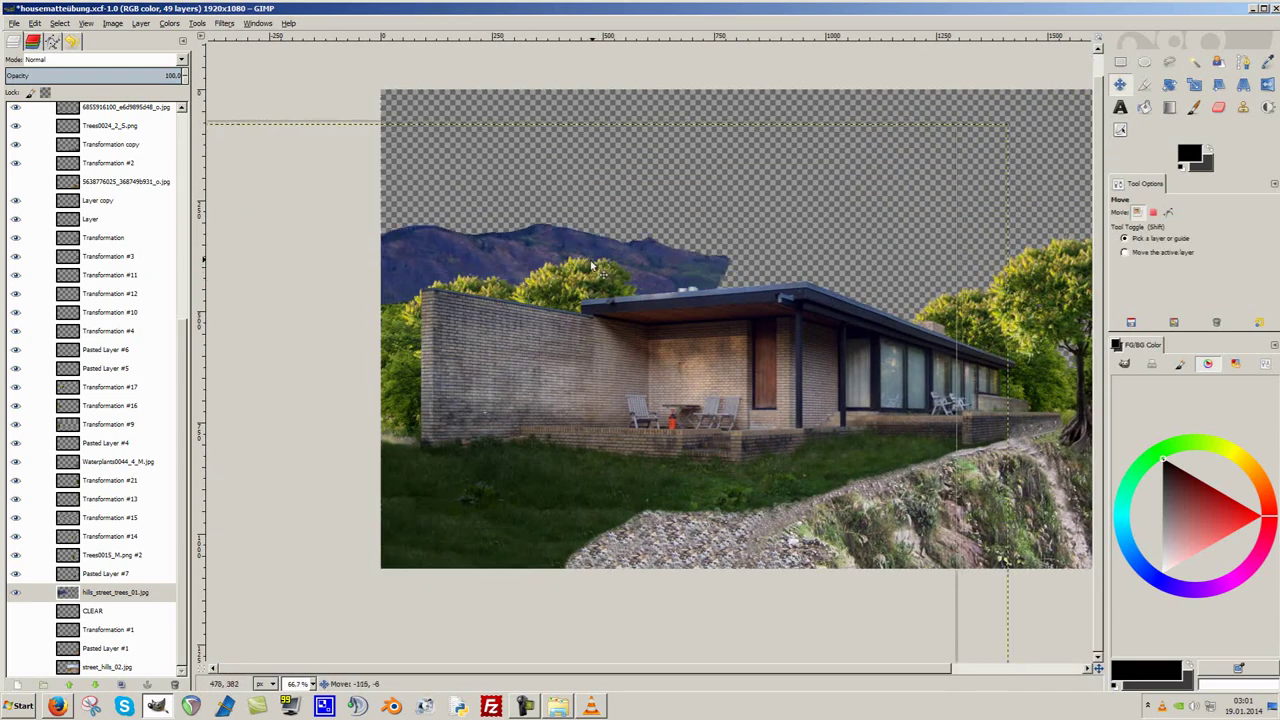
Drop hills02 into the painting as a new layer and rescale it with Scale Layer.
{"action": "key", "text": "alt+Tab"}
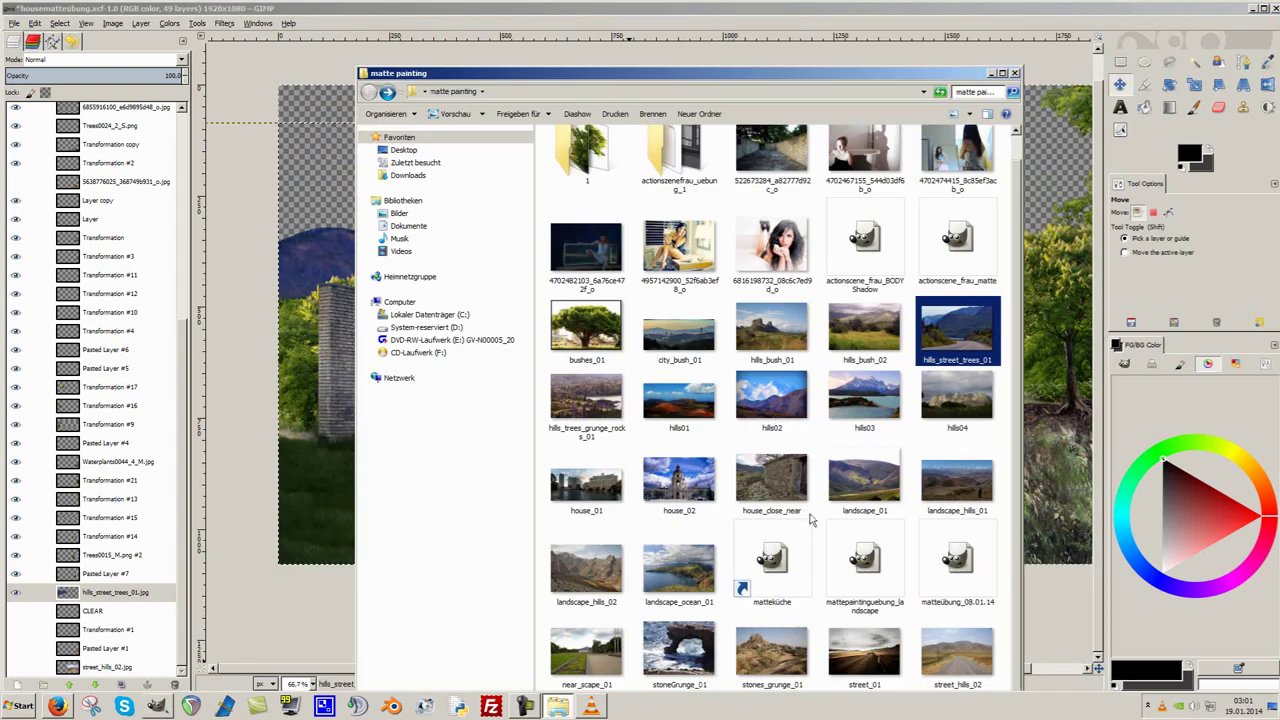
{"action": "left_click_drag", "start_coordinate": [771, 395], "coordinate": [300, 230]}
{"action": "key", "text": "minus"}
{"action": "key", "text": "minus"}
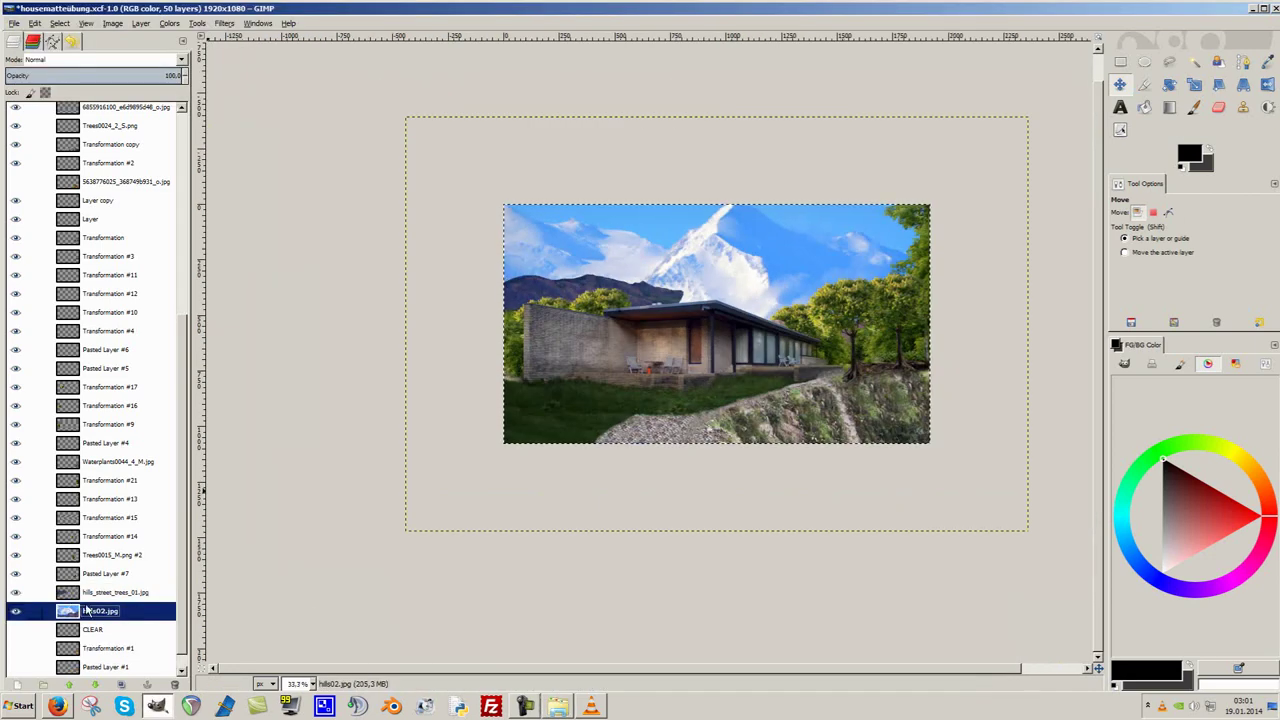
{"action": "left_click", "coordinate": [233, 179]}
{"action": "right_click", "coordinate": [60, 610]}
{"action": "left_click", "coordinate": [128, 537]}
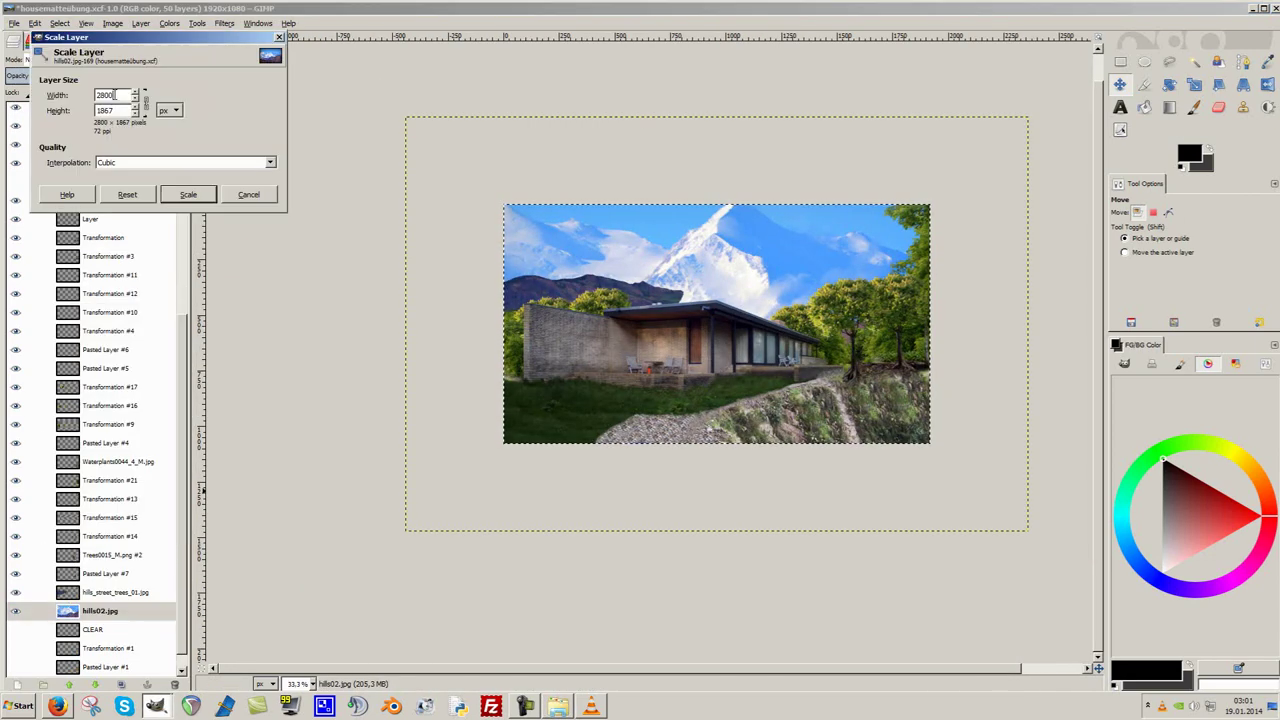
{"action": "left_click", "coordinate": [187, 192]}
Position the hills02 mountains over the house.
{"action": "left_click_drag", "start_coordinate": [762, 323], "coordinate": [768, 227]}
{"action": "scroll", "coordinate": [716, 217], "scroll_direction": "up", "scroll_amount": 1}
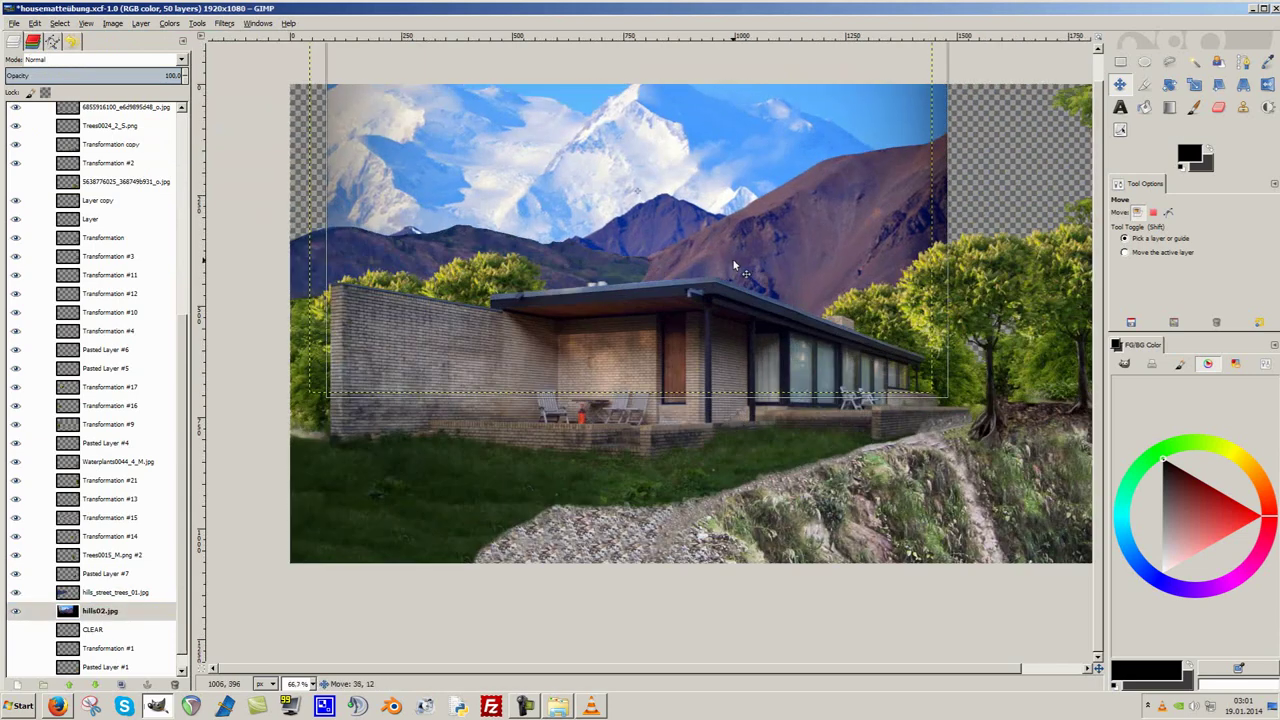
{"action": "scroll", "coordinate": [732, 258], "scroll_direction": "up", "scroll_amount": 2}
{"action": "left_click_drag", "start_coordinate": [697, 266], "coordinate": [703, 268]}
{"action": "scroll", "coordinate": [703, 268], "scroll_direction": "down", "scroll_amount": 1}
Outline and delete the sky from the hills02 layer.
{"action": "key", "text": "f"}
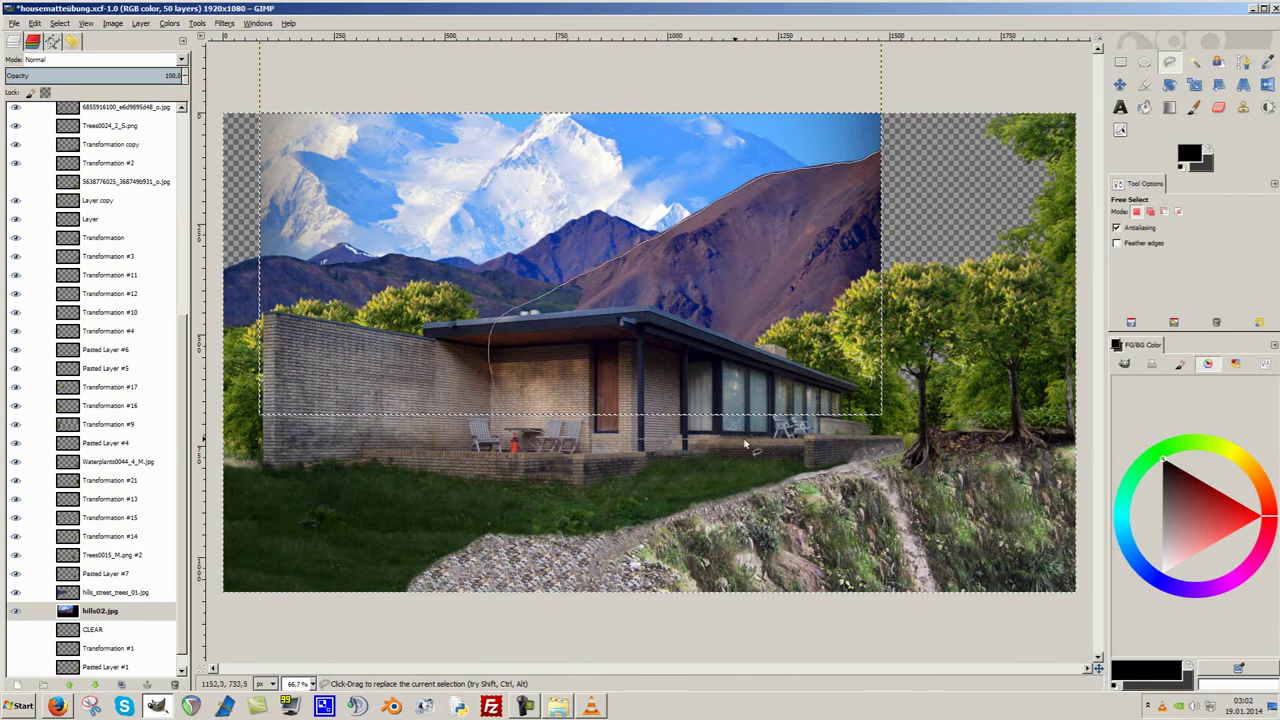
{"action": "left_click", "coordinate": [100, 610]}
{"action": "key", "text": "Delete"}
{"action": "scroll", "coordinate": [747, 200], "scroll_direction": "up", "scroll_amount": 3}
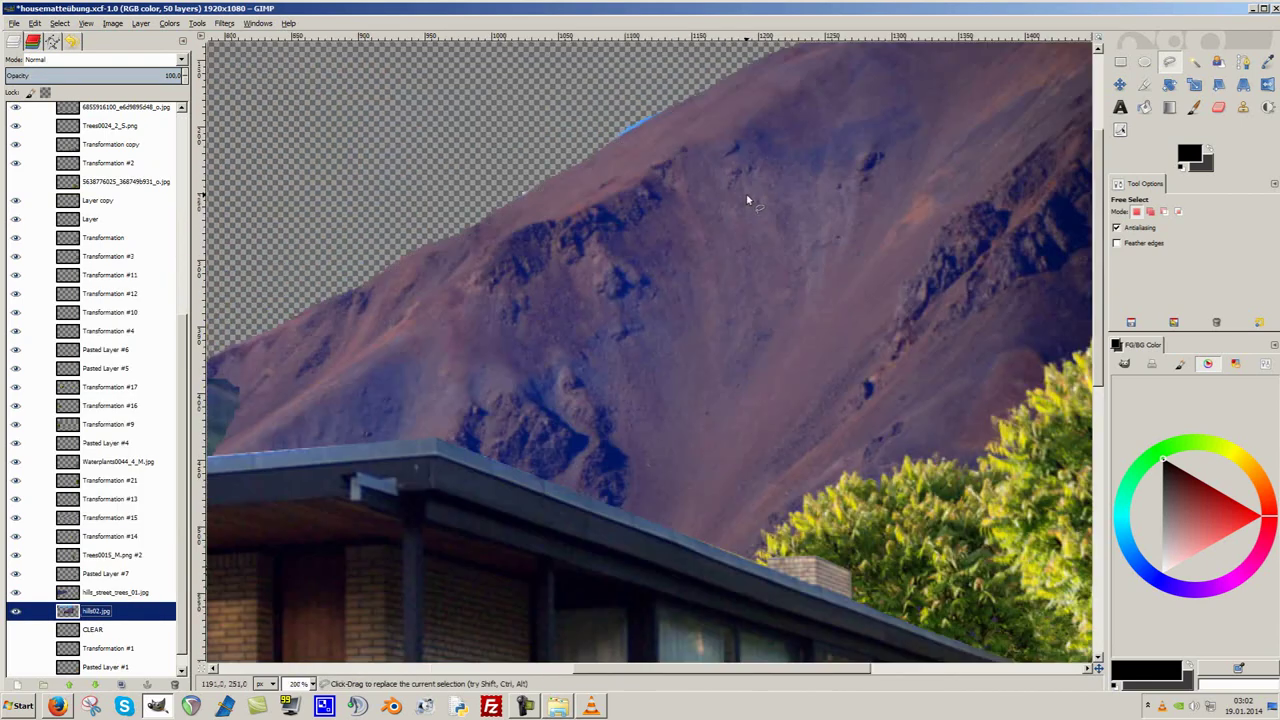
{"action": "scroll", "coordinate": [808, 165], "scroll_direction": "up", "scroll_amount": 4}
{"action": "scroll", "coordinate": [717, 243], "scroll_direction": "right", "scroll_amount": 3}
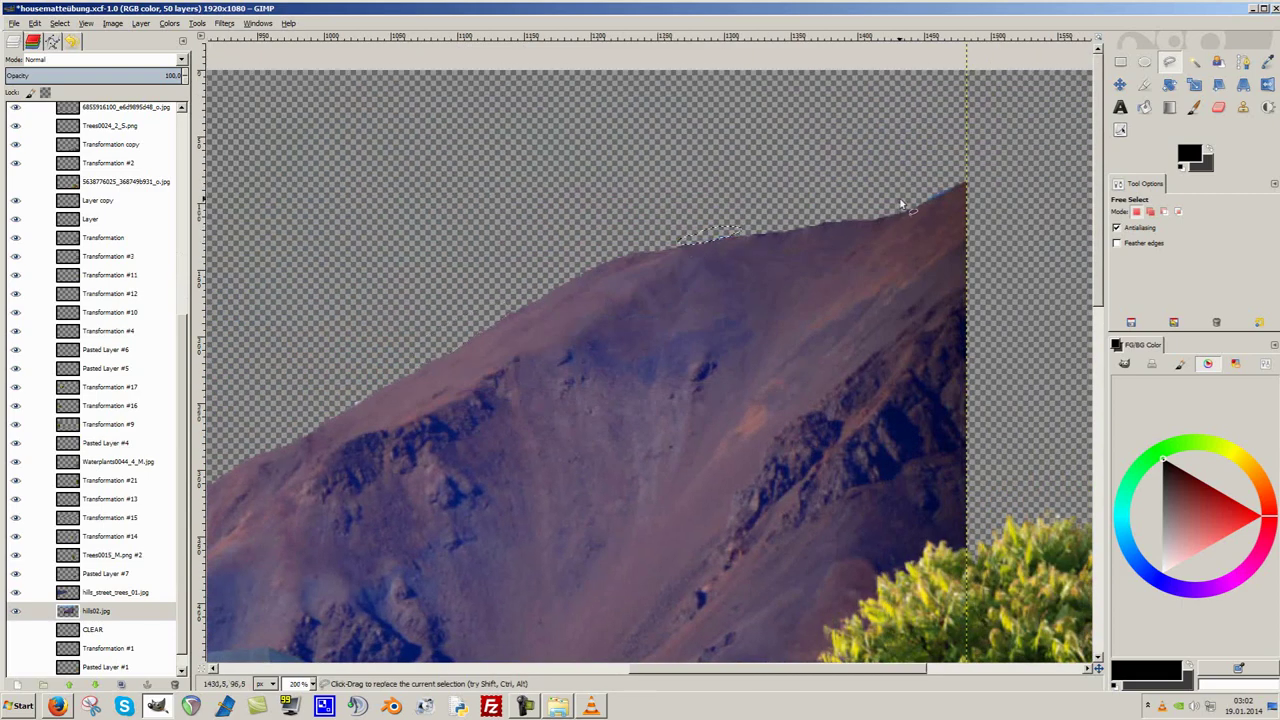
{"action": "scroll", "coordinate": [860, 300], "scroll_direction": "down", "scroll_amount": 2}
{"action": "scroll", "coordinate": [807, 369], "scroll_direction": "down", "scroll_amount": 1}
Fit the hills02 layer to image size and move the purple mountain down and left.
{"action": "right_click", "coordinate": [75, 574]}
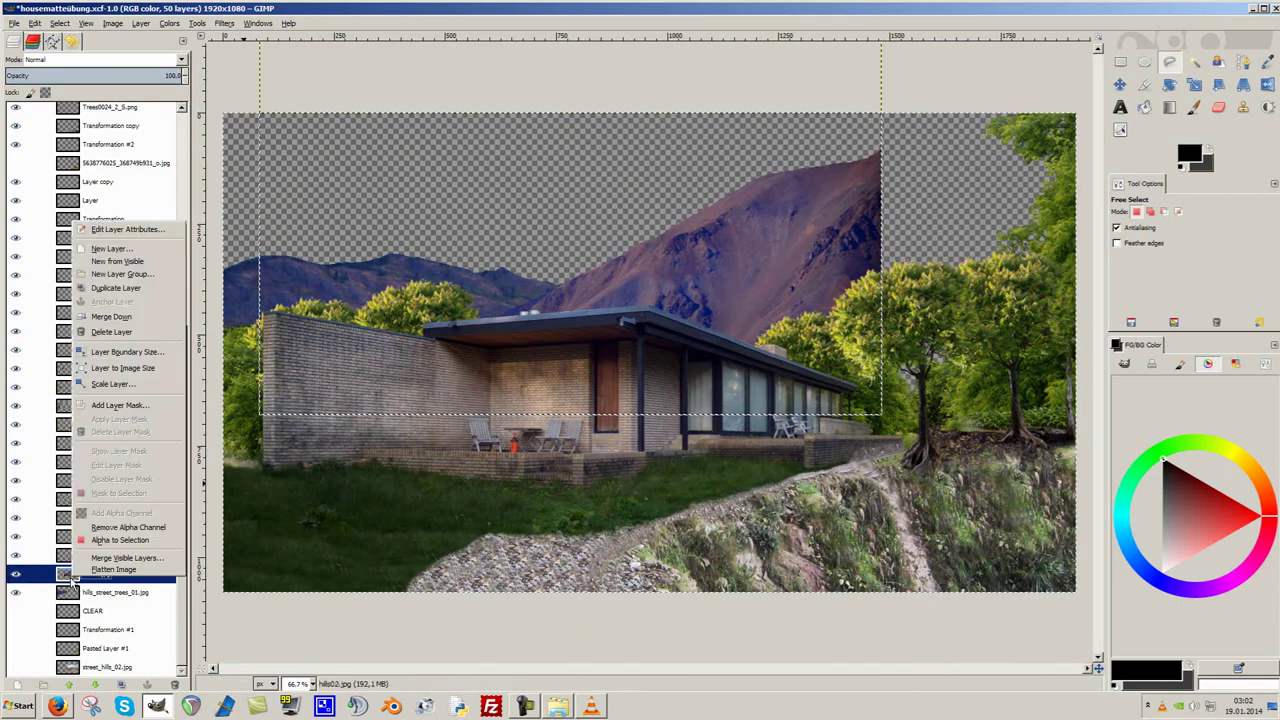
{"action": "left_click", "coordinate": [123, 368]}
{"action": "key", "text": "m"}
{"action": "scroll", "coordinate": [696, 266], "scroll_direction": "down", "scroll_amount": 1}
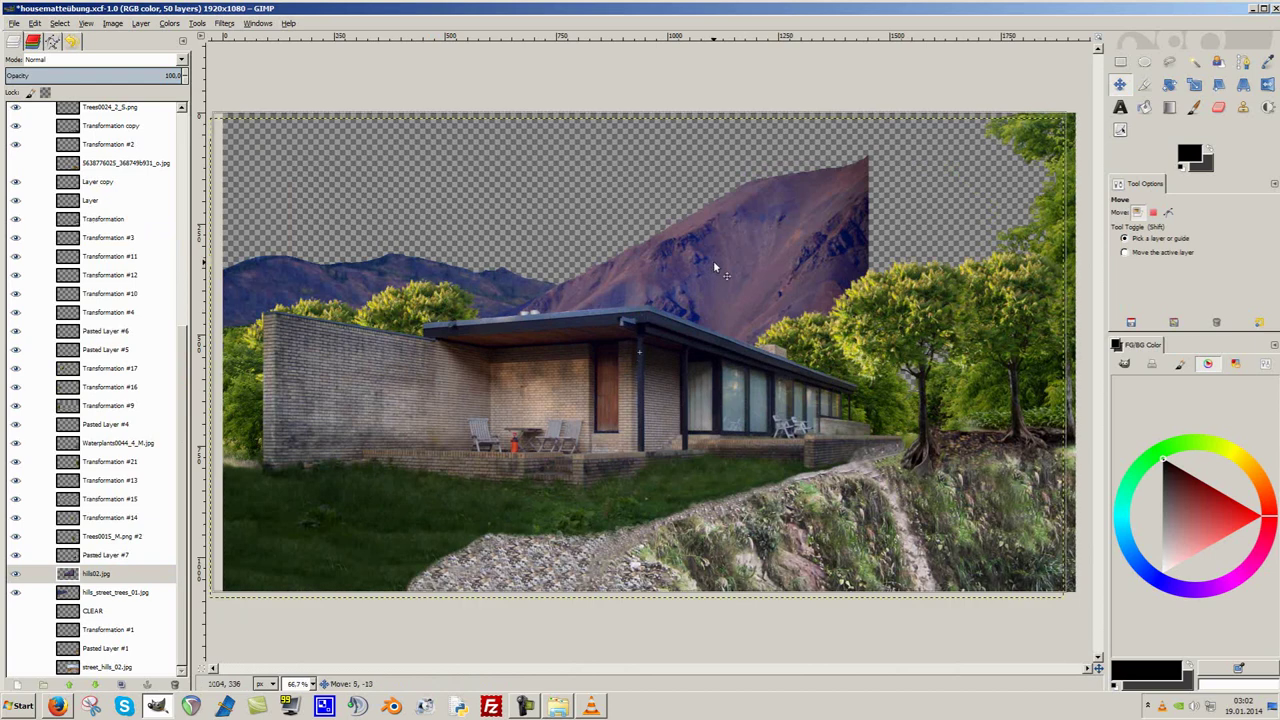
{"action": "left_click_drag", "start_coordinate": [568, 261], "coordinate": [605, 272]}
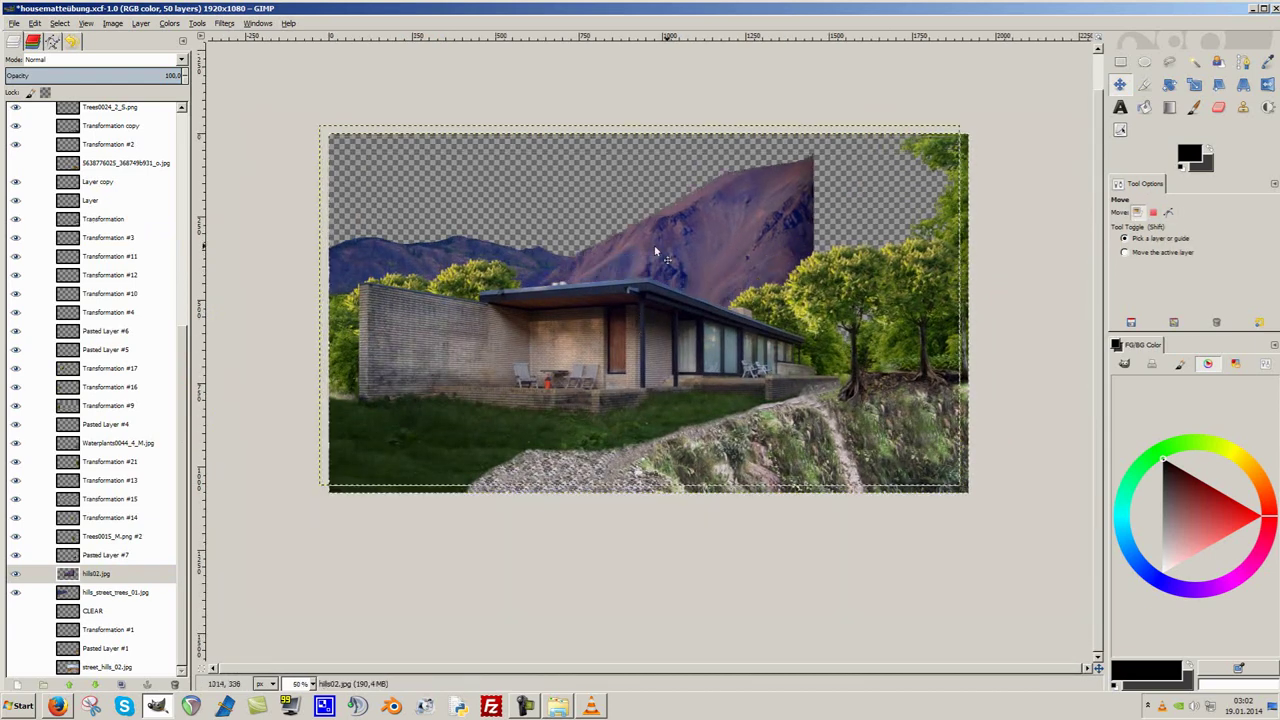
{"action": "scroll", "coordinate": [605, 272], "scroll_direction": "up", "scroll_amount": 1}
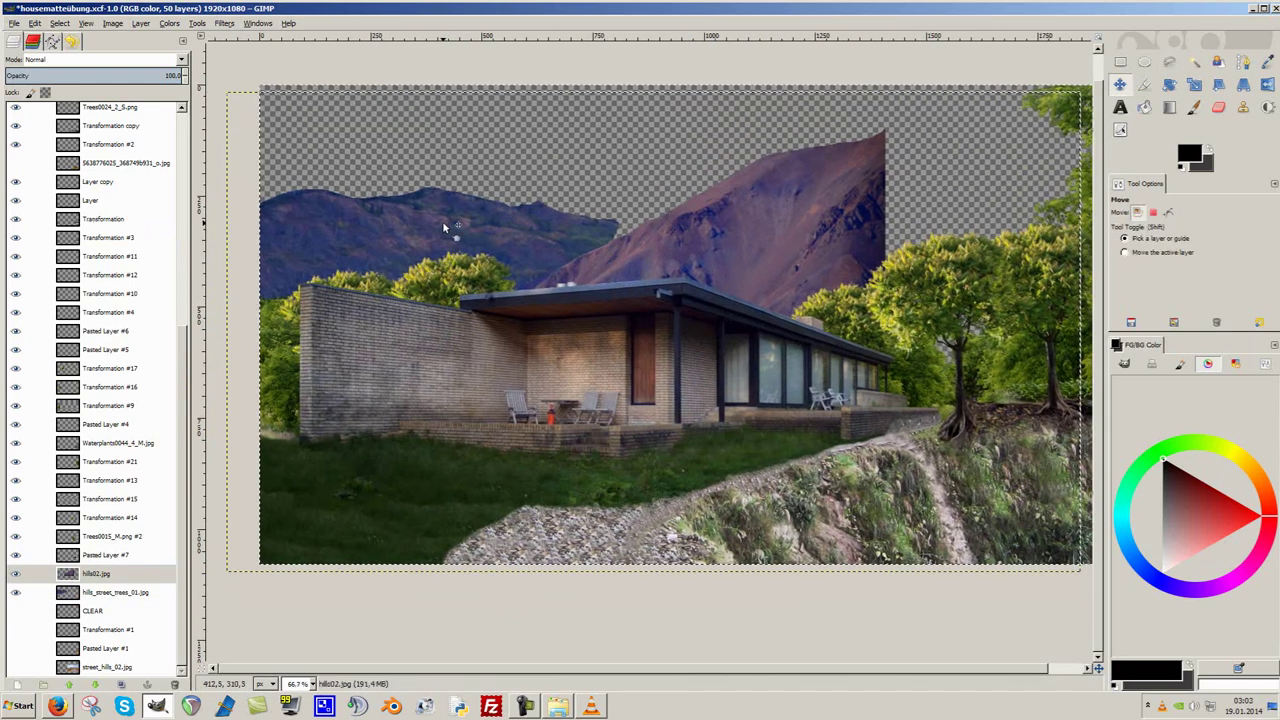
Outline the overlapping mountain top on the street-photo layer, then return to hills02.
{"action": "key", "text": "f"}
{"action": "key", "text": "Page_Down"}
{"action": "left_click_drag", "start_coordinate": [518, 203], "coordinate": [545, 237]}
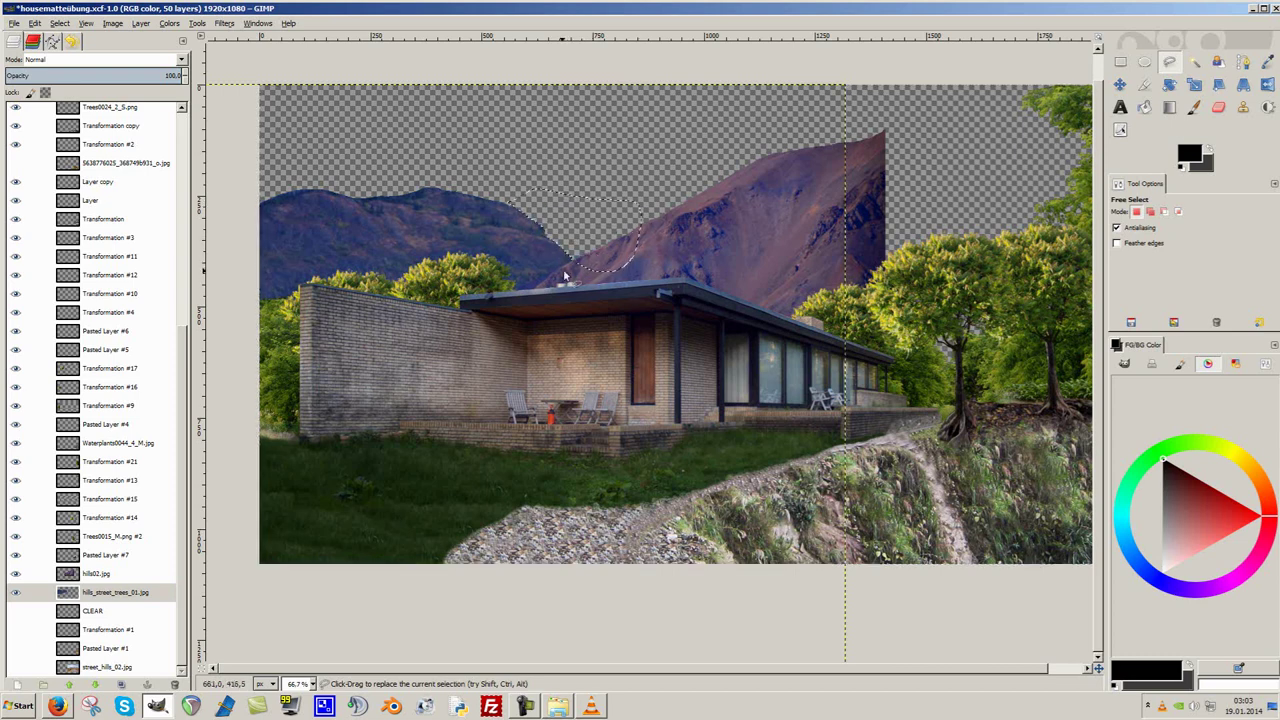
{"action": "scroll", "coordinate": [730, 258], "scroll_direction": "down", "scroll_amount": 1}
{"action": "scroll", "coordinate": [776, 258], "scroll_direction": "up", "scroll_amount": 1}
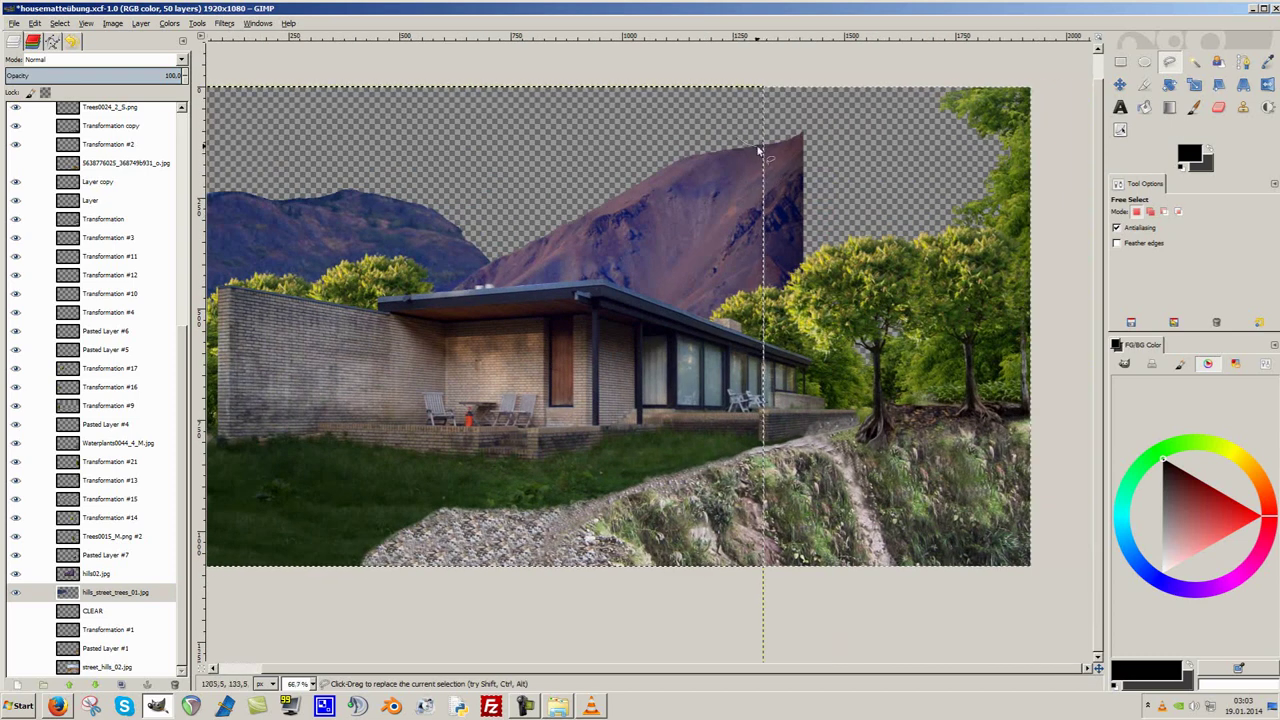
{"action": "key", "text": "Return"}
{"action": "key", "text": "Page_Up"}
Preview the hills02 photo, then nudge the existing hills02 mountain slightly left.
{"action": "key", "text": "alt+Tab"}
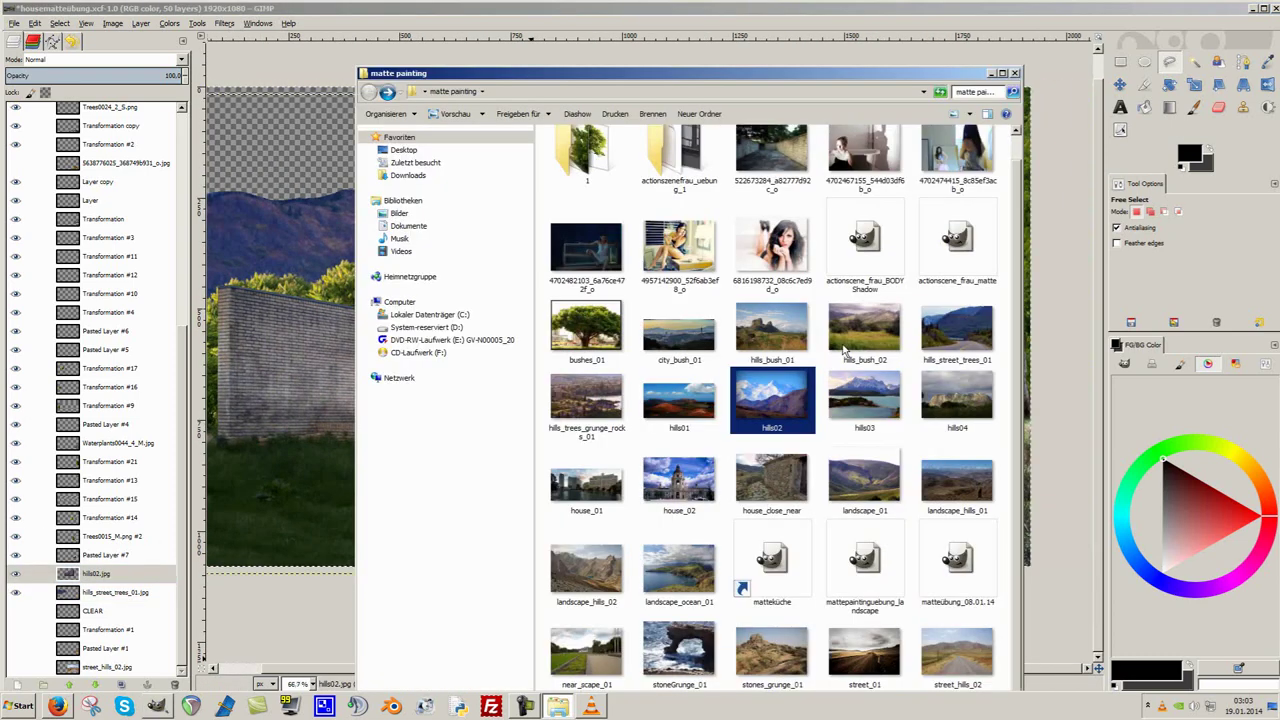
{"action": "scroll", "coordinate": [955, 400], "scroll_direction": "up", "scroll_amount": 1}
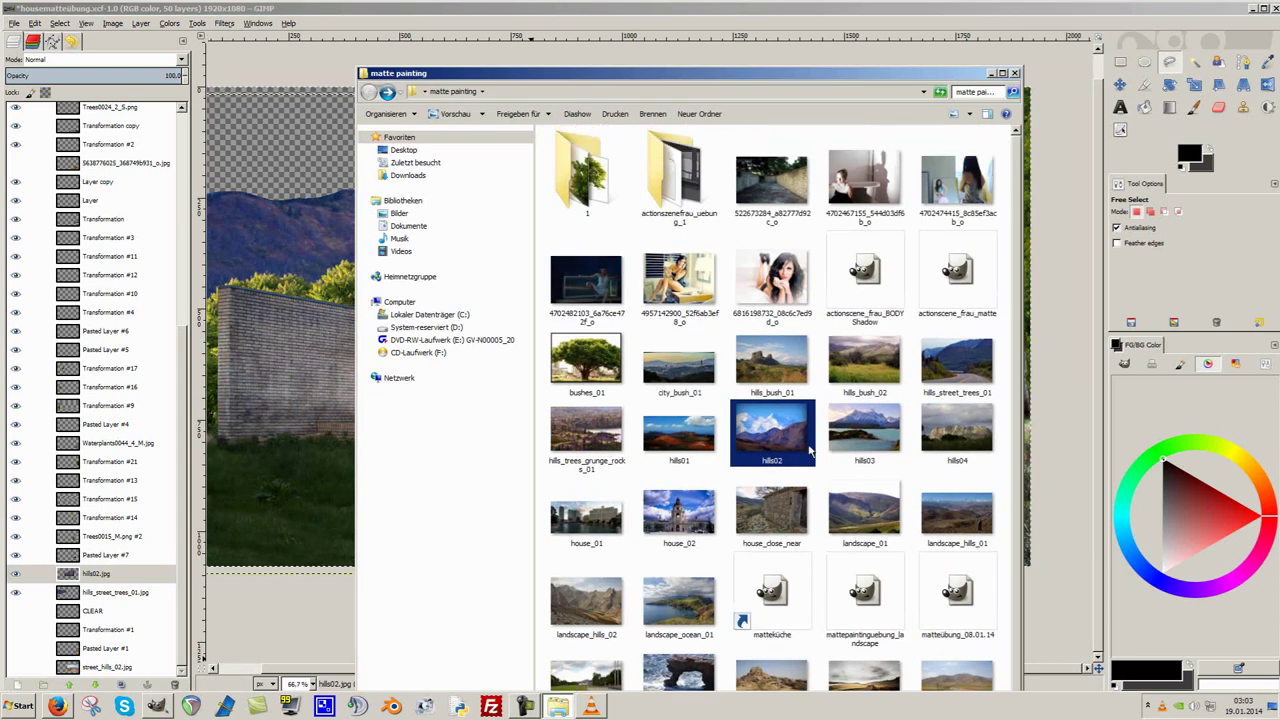
{"action": "double_click", "coordinate": [968, 376]}
{"action": "key", "text": "alt+F4"}
{"action": "key", "text": "alt+Tab"}
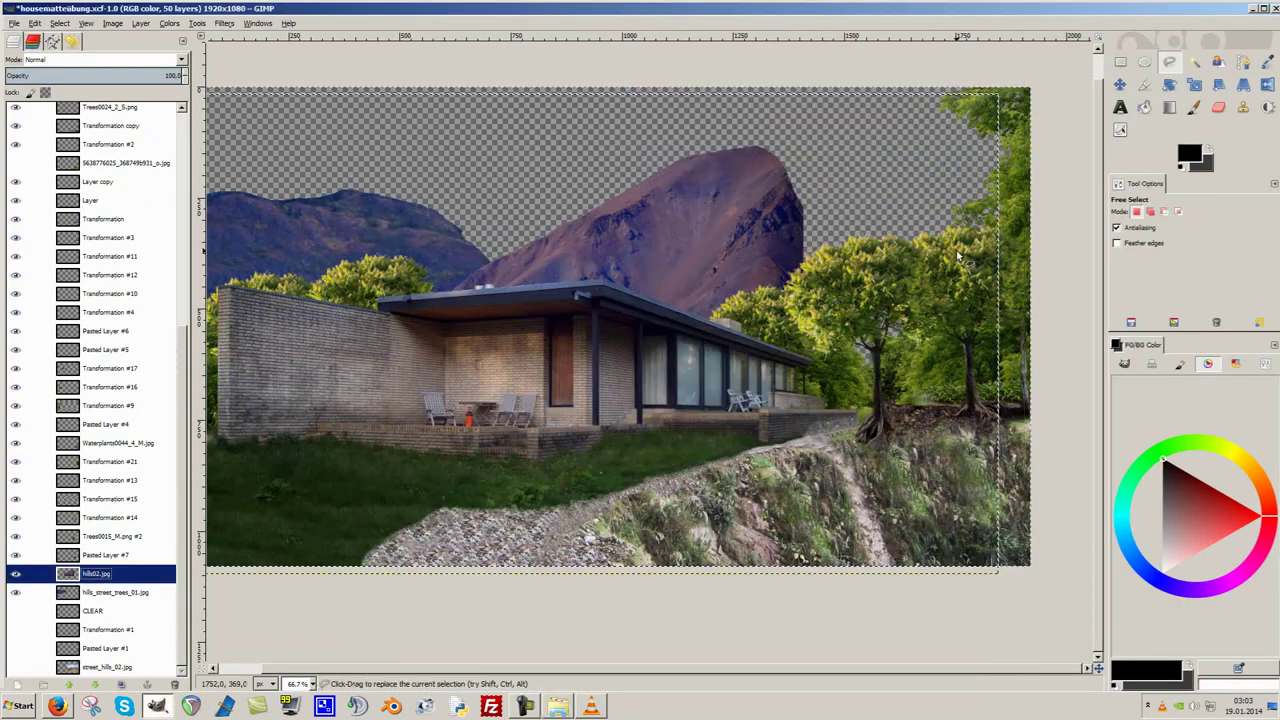
{"action": "key", "text": "m"}
{"action": "left_click_drag", "start_coordinate": [793, 313], "coordinate": [767, 311]}
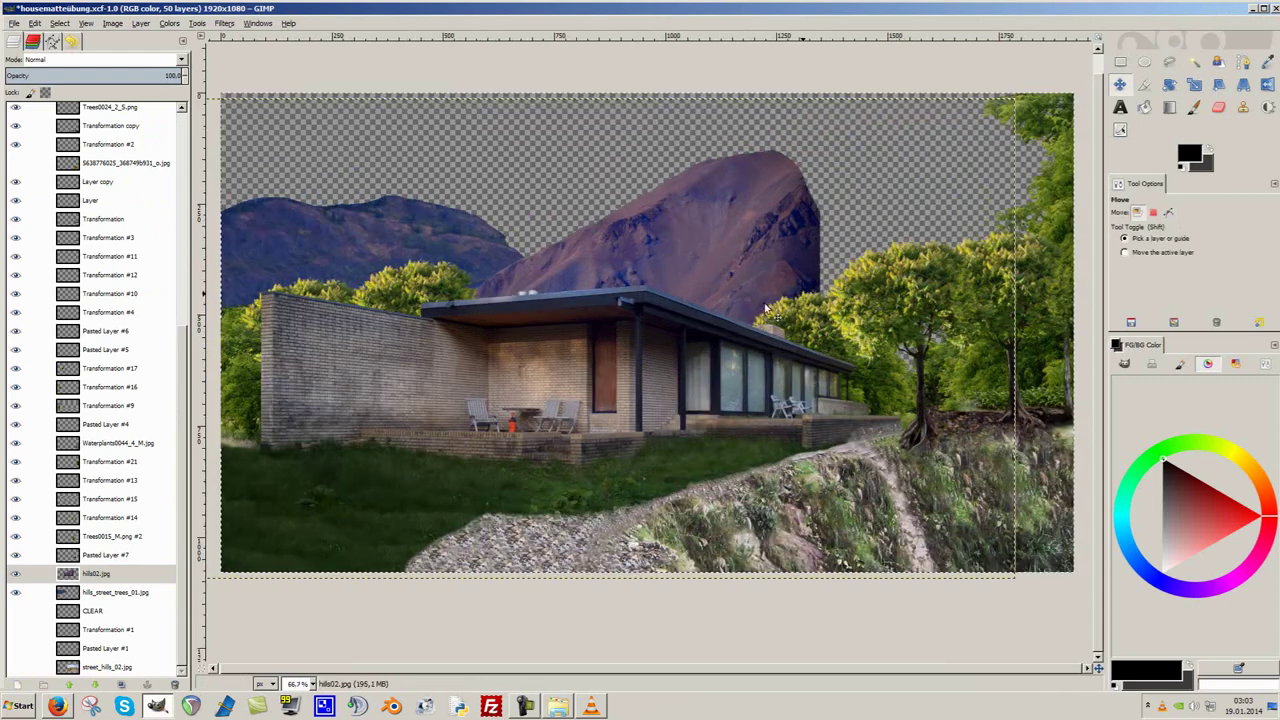
Add another hills02.jpg layer, scale it, and position it behind the first mountain.
{"action": "key", "text": "alt+Tab"}
{"action": "left_click_drag", "start_coordinate": [772, 430], "coordinate": [90, 590]}
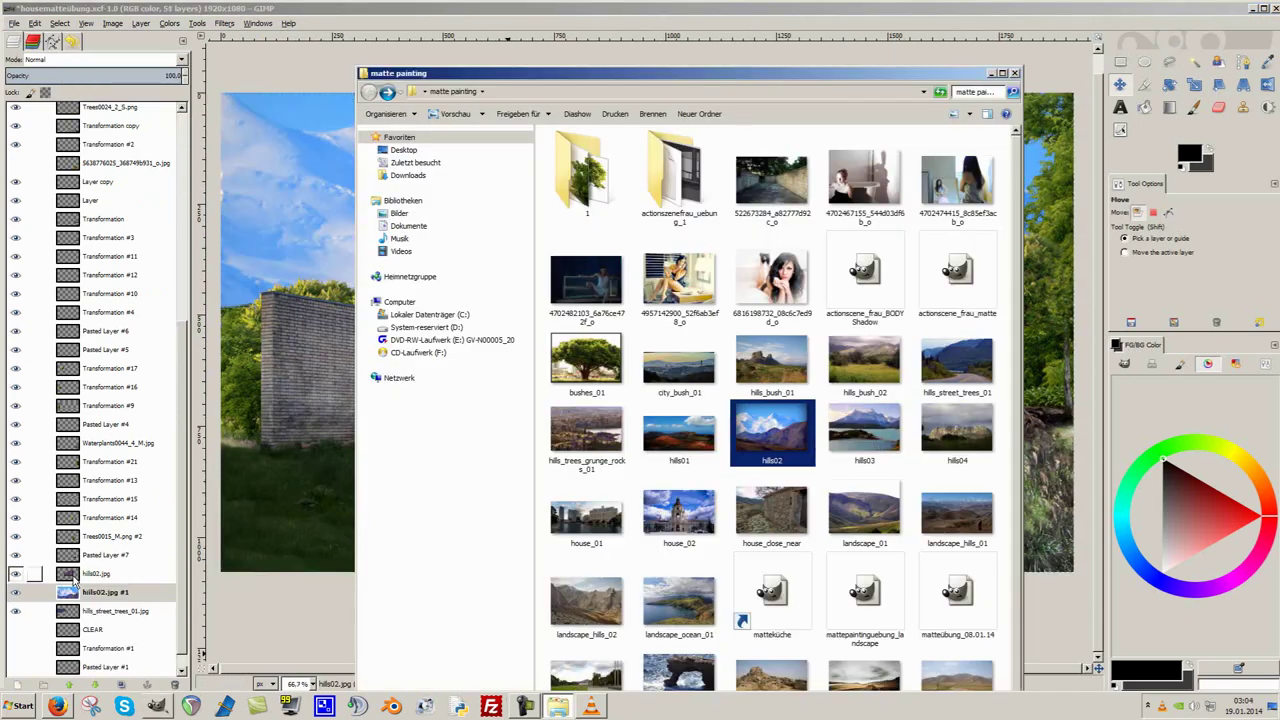
{"action": "right_click", "coordinate": [80, 595]}
{"action": "left_click", "coordinate": [121, 398]}
{"action": "left_click", "coordinate": [283, 242]}
{"action": "left_click_drag", "start_coordinate": [580, 200], "coordinate": [571, 106]}
{"action": "key", "text": "1"}
{"action": "left_click_drag", "start_coordinate": [767, 311], "coordinate": [725, 303]}
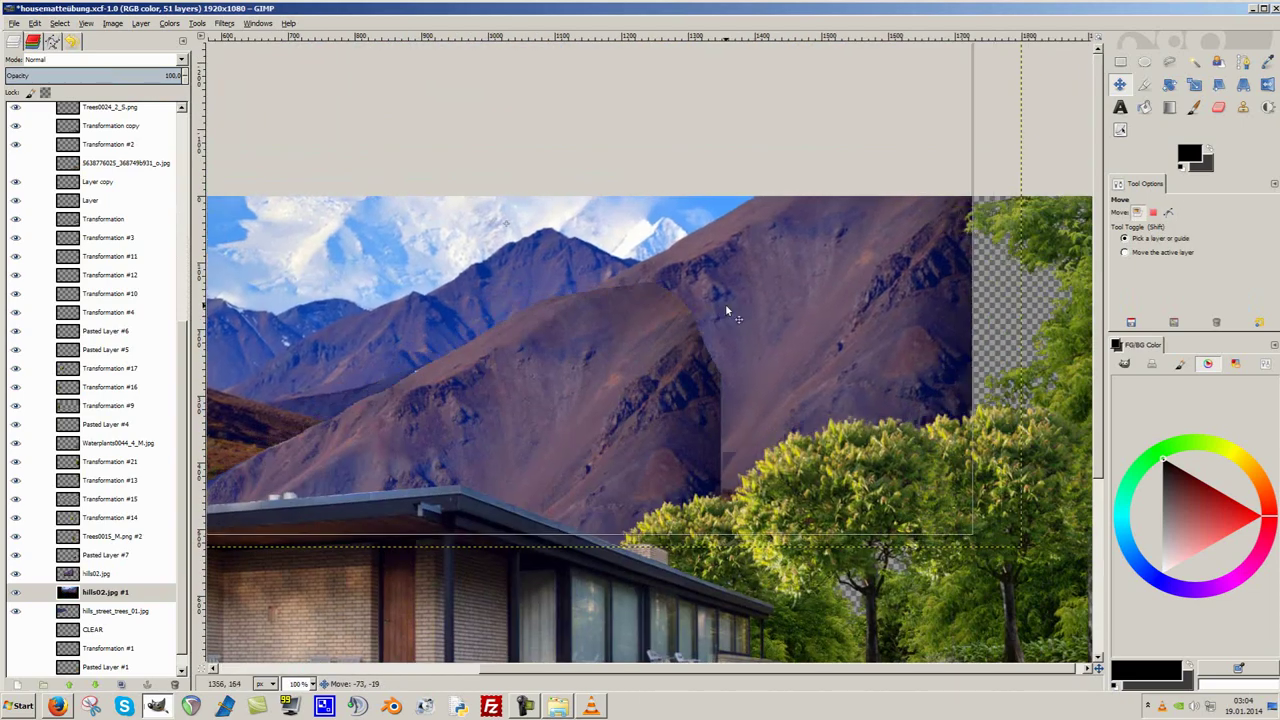
Free-select the sky on the new hills02 copy and delete it.
{"action": "scroll", "coordinate": [725, 303], "scroll_direction": "up", "scroll_amount": 1}
{"action": "key", "text": "shift+ctrl+j"}
{"action": "scroll", "coordinate": [790, 404], "scroll_direction": "up", "scroll_amount": 3}
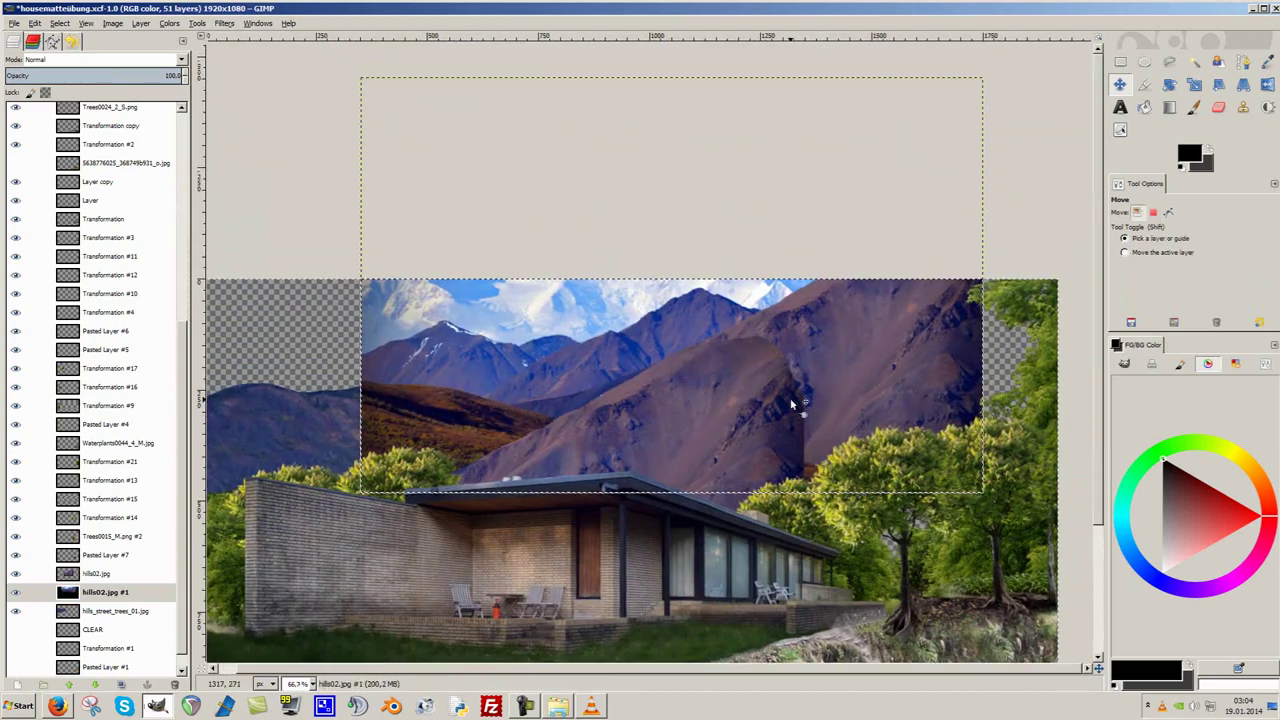
{"action": "key", "text": "f"}
{"action": "key", "text": "1"}
{"action": "key", "text": "minus"}
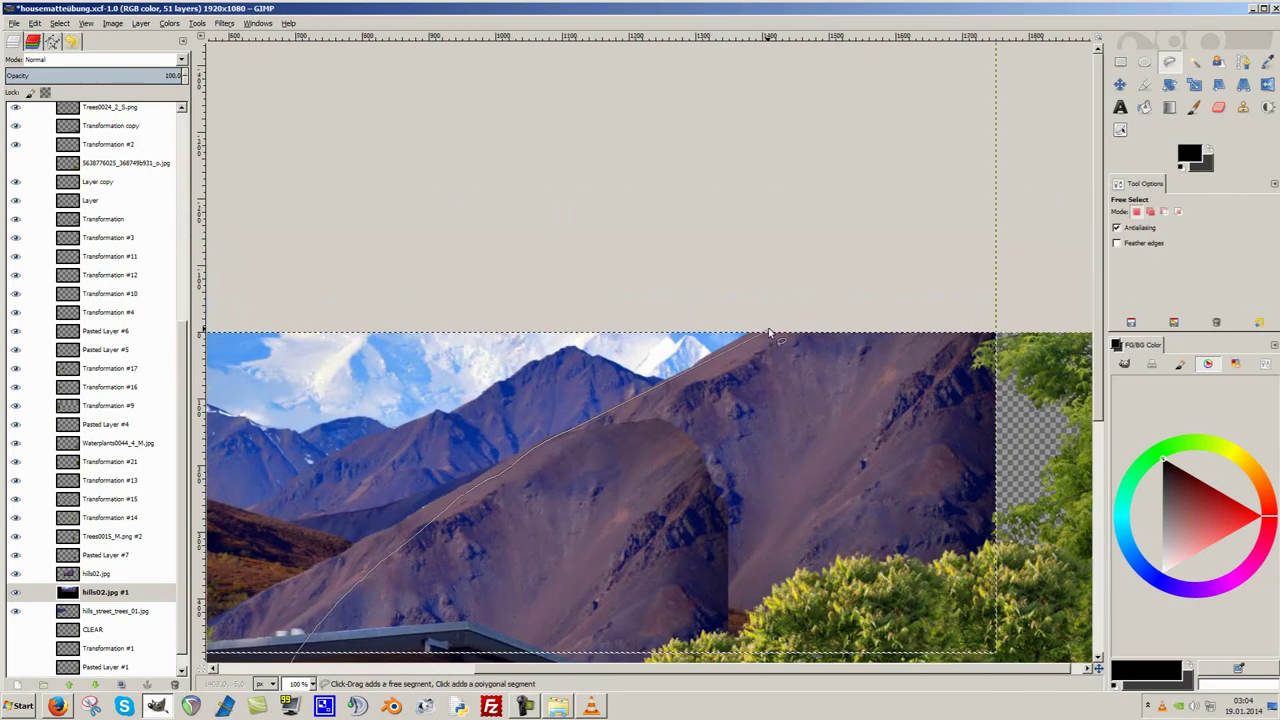
{"action": "key", "text": "minus"}
{"action": "key", "text": "Return"}
{"action": "key", "text": "Delete"}
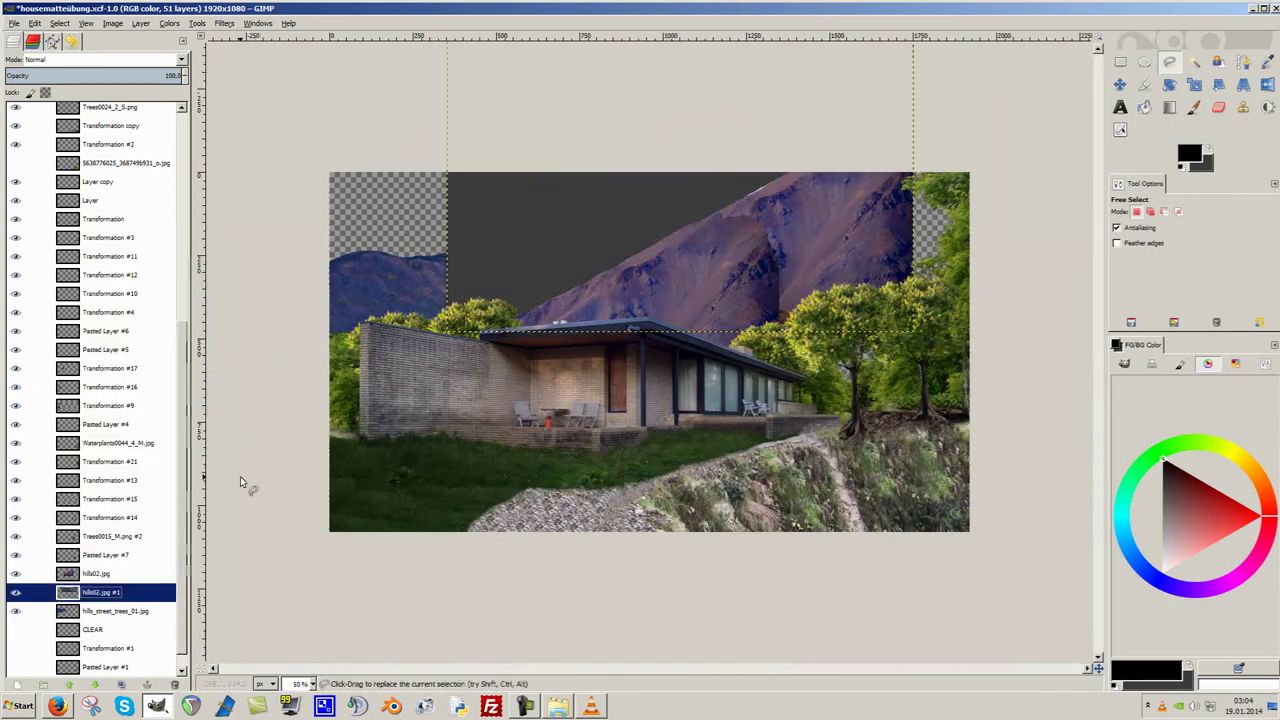
Deselect, pick the mountain layer, and zoom in on its ridge for erasing.
{"action": "key", "text": "1"}
{"action": "left_click", "coordinate": [14, 576]}
{"action": "key", "text": "plus"}
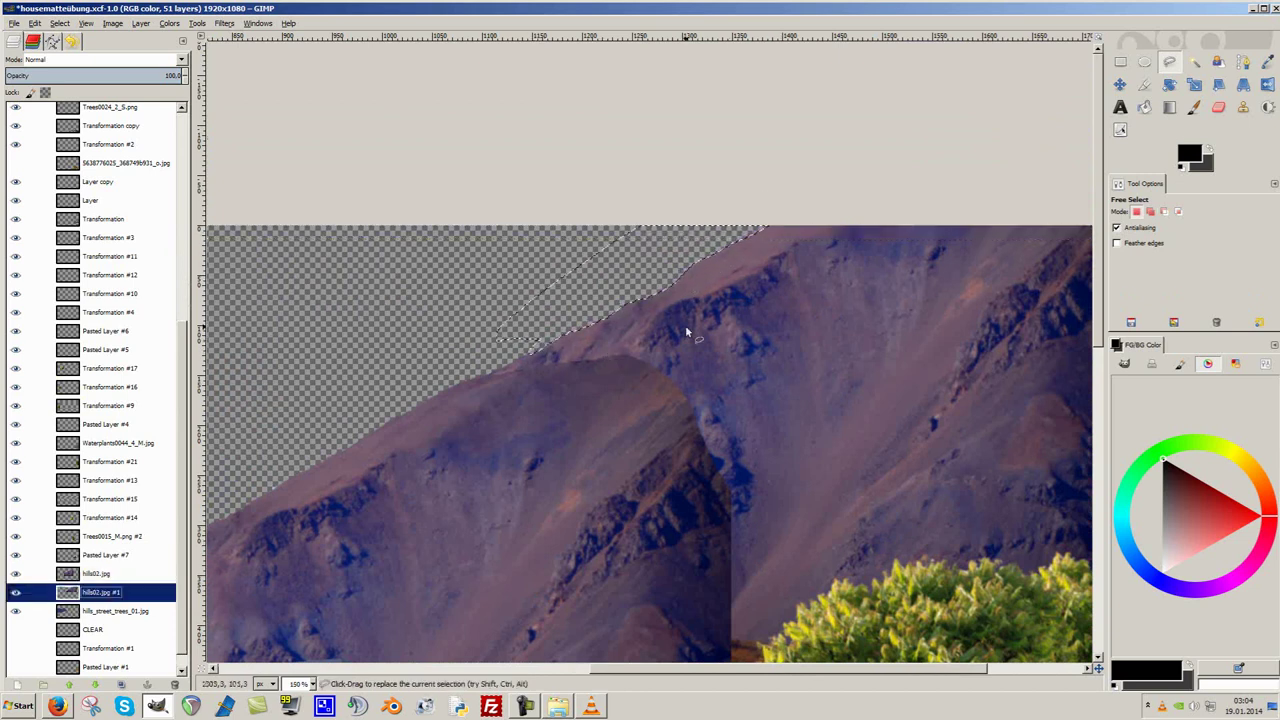
{"action": "key", "text": "plus"}
{"action": "key", "text": "shift+e"}
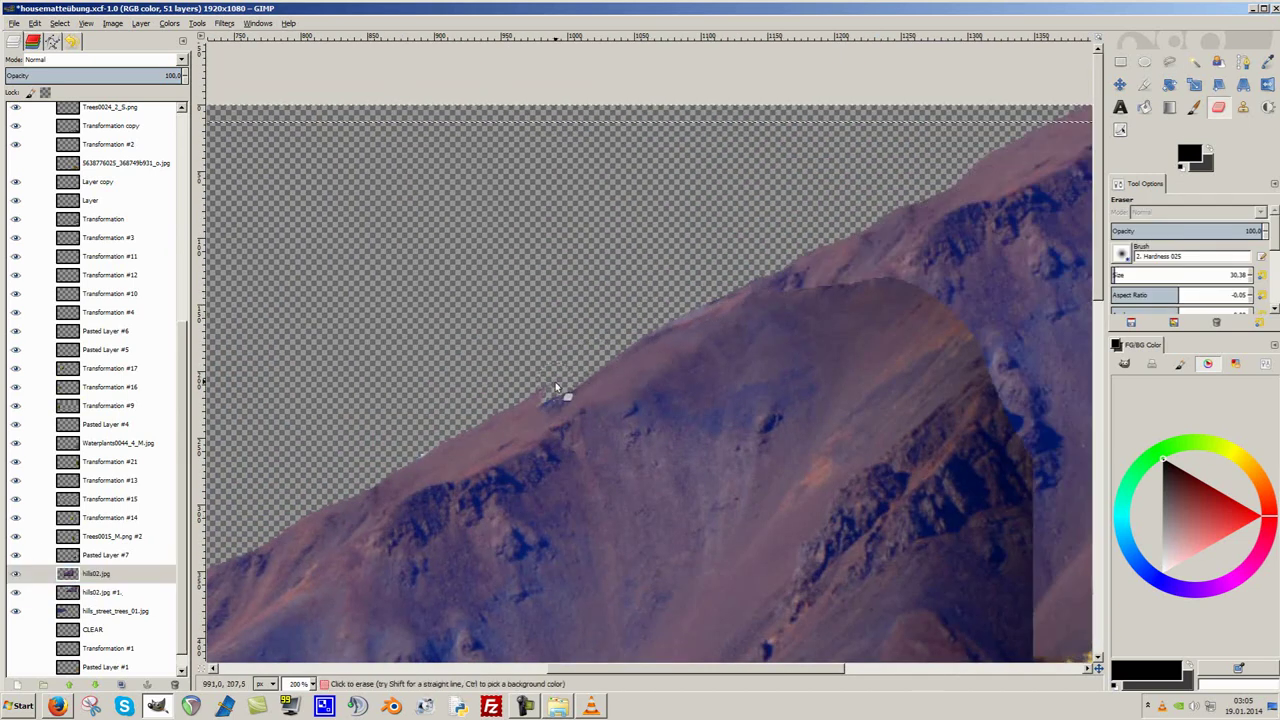
Erase the jagged ridge edge and the light dust streak on the hills02 mountain.
{"action": "mouse_move", "coordinate": [422, 446]}
{"action": "left_mouse_down"}
{"action": "mouse_move", "coordinate": [414, 477]}
{"action": "mouse_move", "coordinate": [568, 425]}
{"action": "left_mouse_up"}
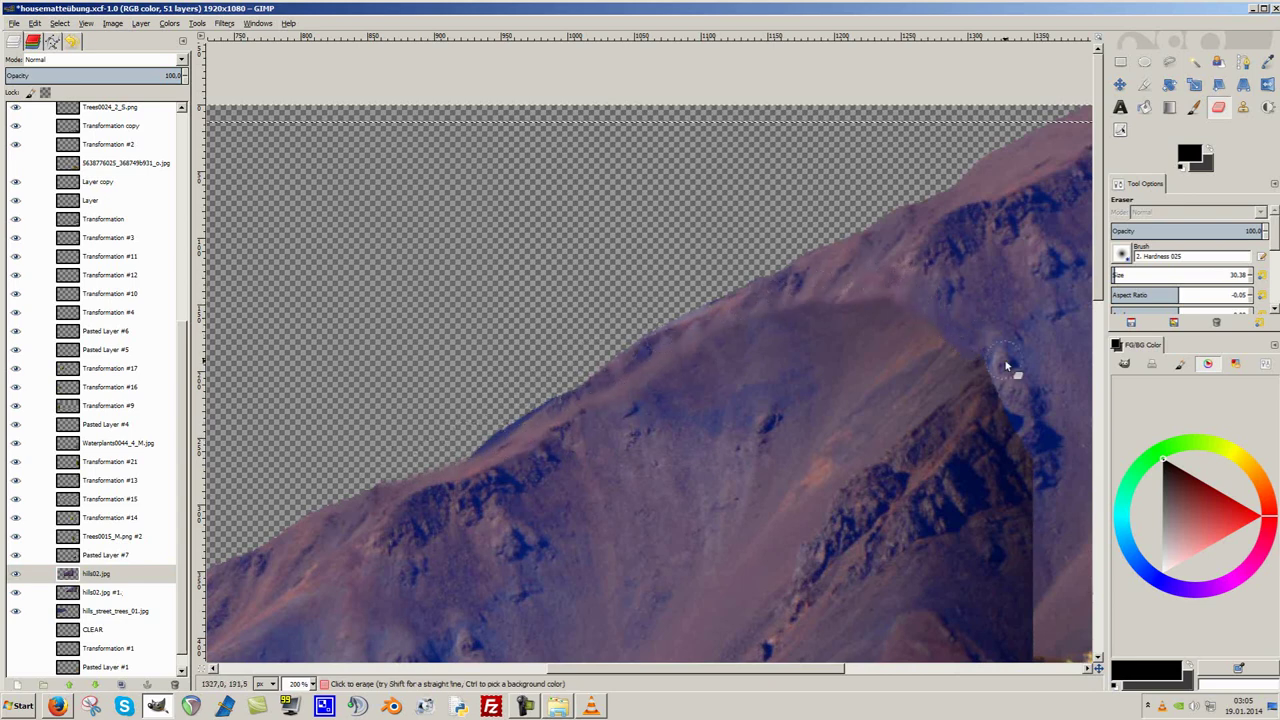
{"action": "left_click_drag", "start_coordinate": [1007, 365], "coordinate": [850, 322]}
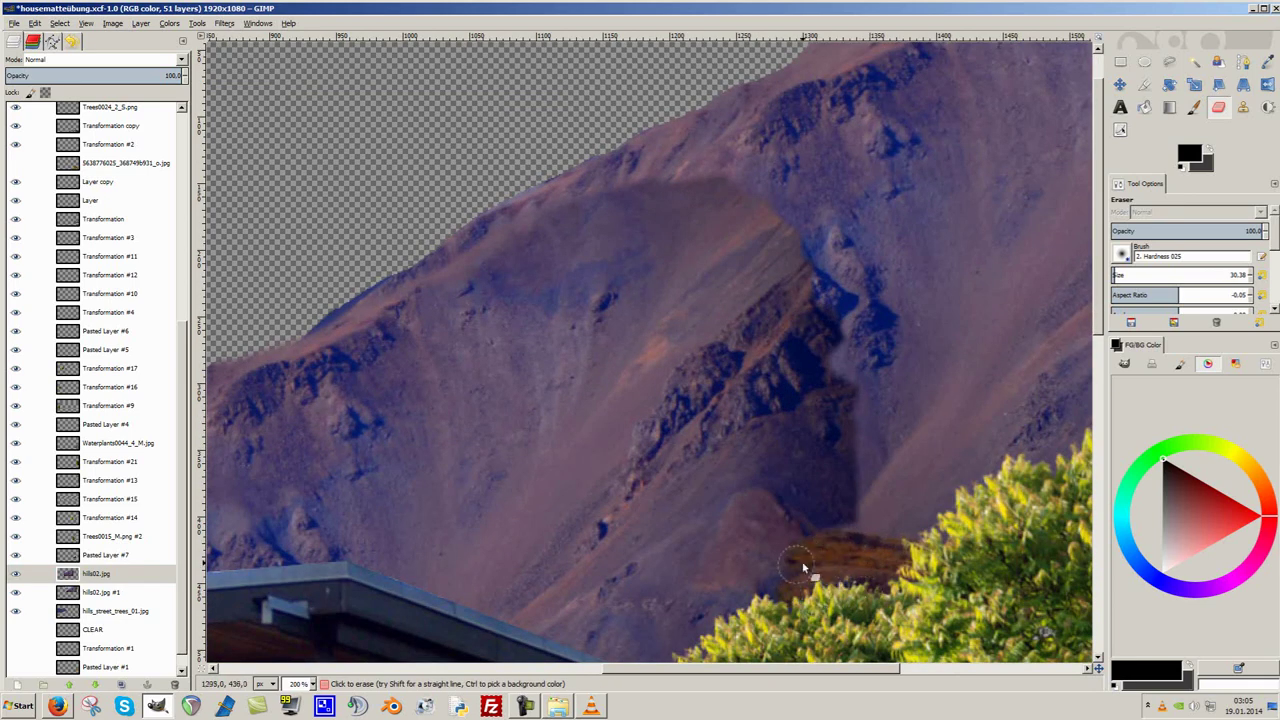
{"action": "scroll", "coordinate": [843, 235], "scroll_direction": "down", "scroll_amount": 3}
{"action": "left_click_drag", "start_coordinate": [808, 352], "coordinate": [822, 305]}
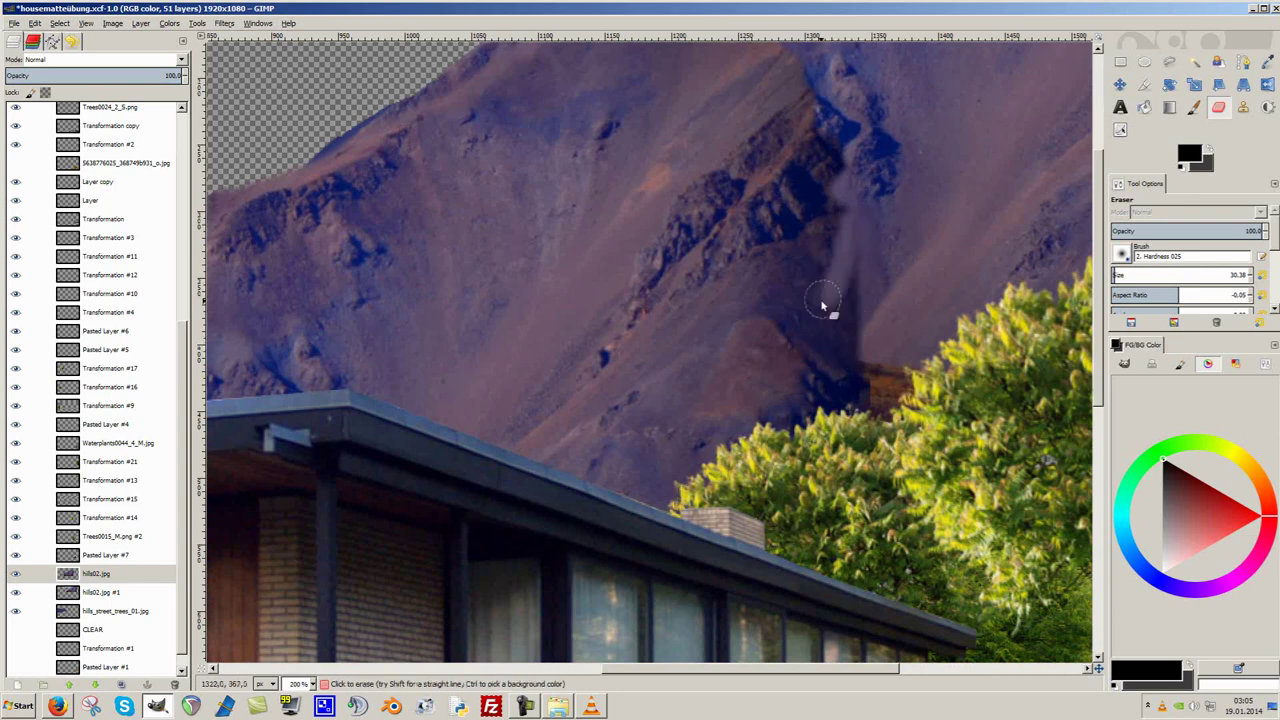
{"action": "scroll", "coordinate": [910, 325], "scroll_direction": "up", "scroll_amount": 3}
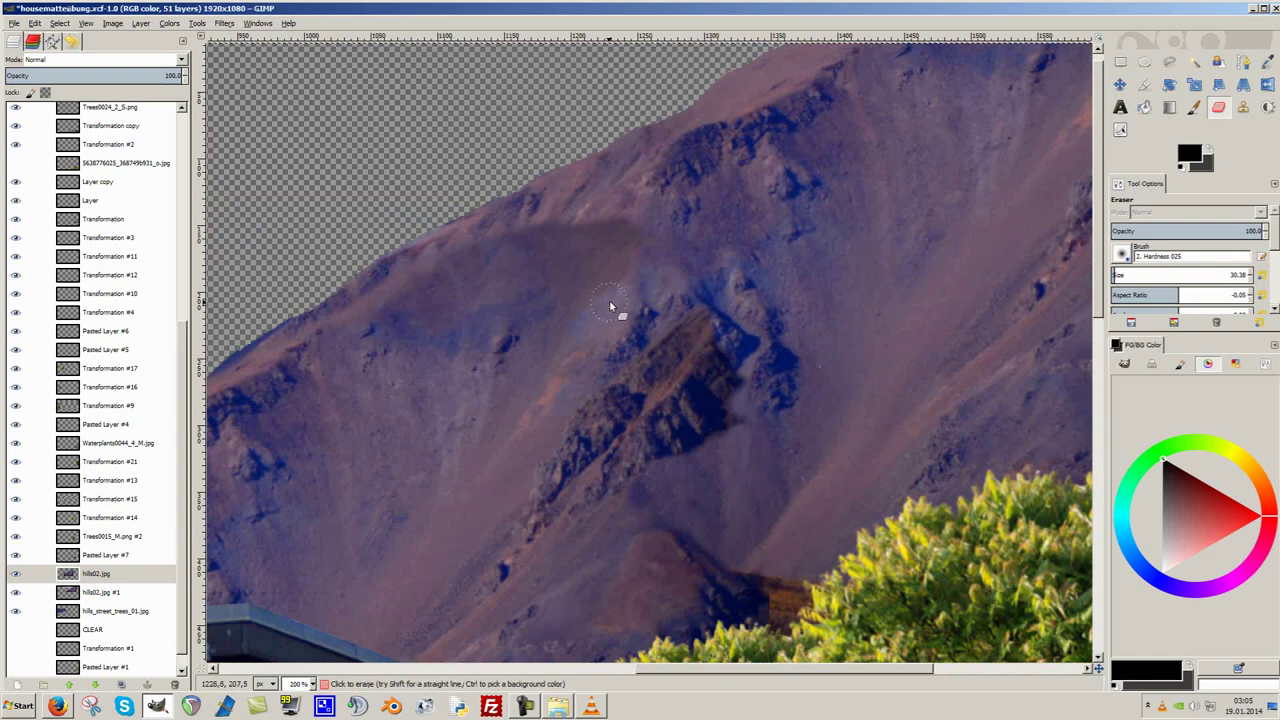
{"action": "scroll", "coordinate": [519, 337], "scroll_direction": "down", "scroll_amount": 5}
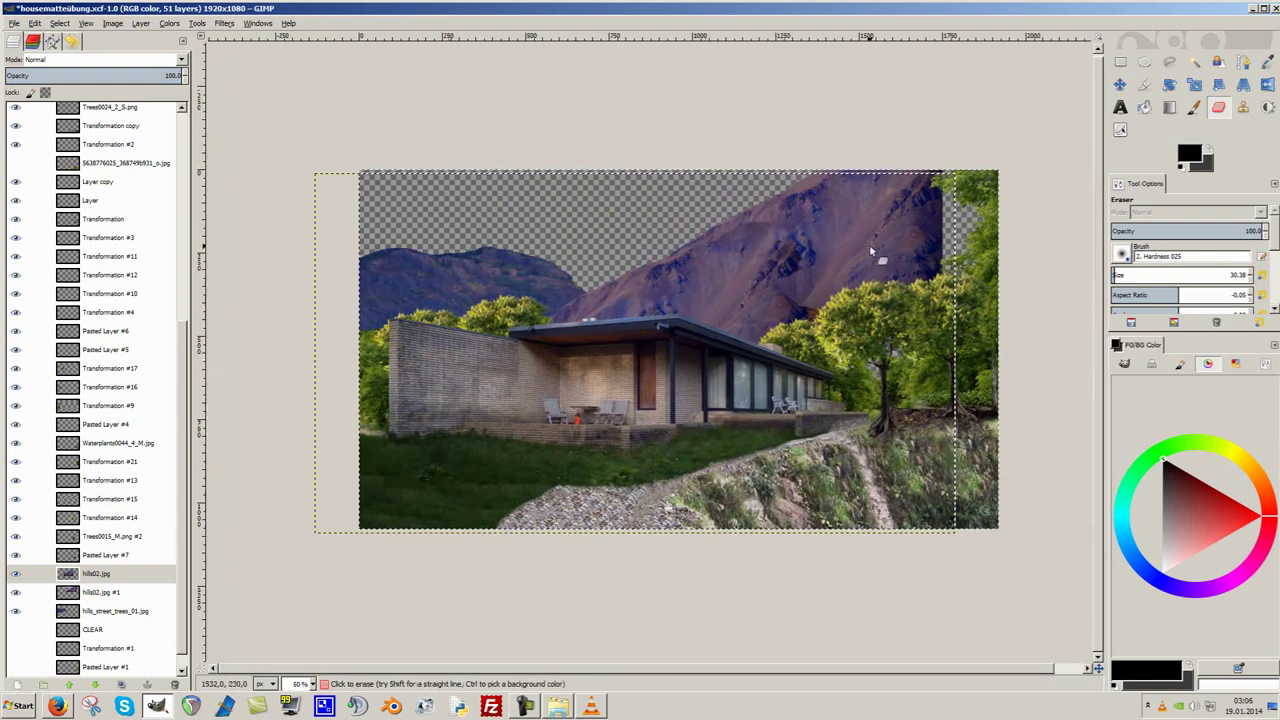
{"action": "scroll", "coordinate": [869, 244], "scroll_direction": "up", "scroll_amount": 1}
{"action": "scroll", "coordinate": [797, 268], "scroll_direction": "up", "scroll_amount": 2}
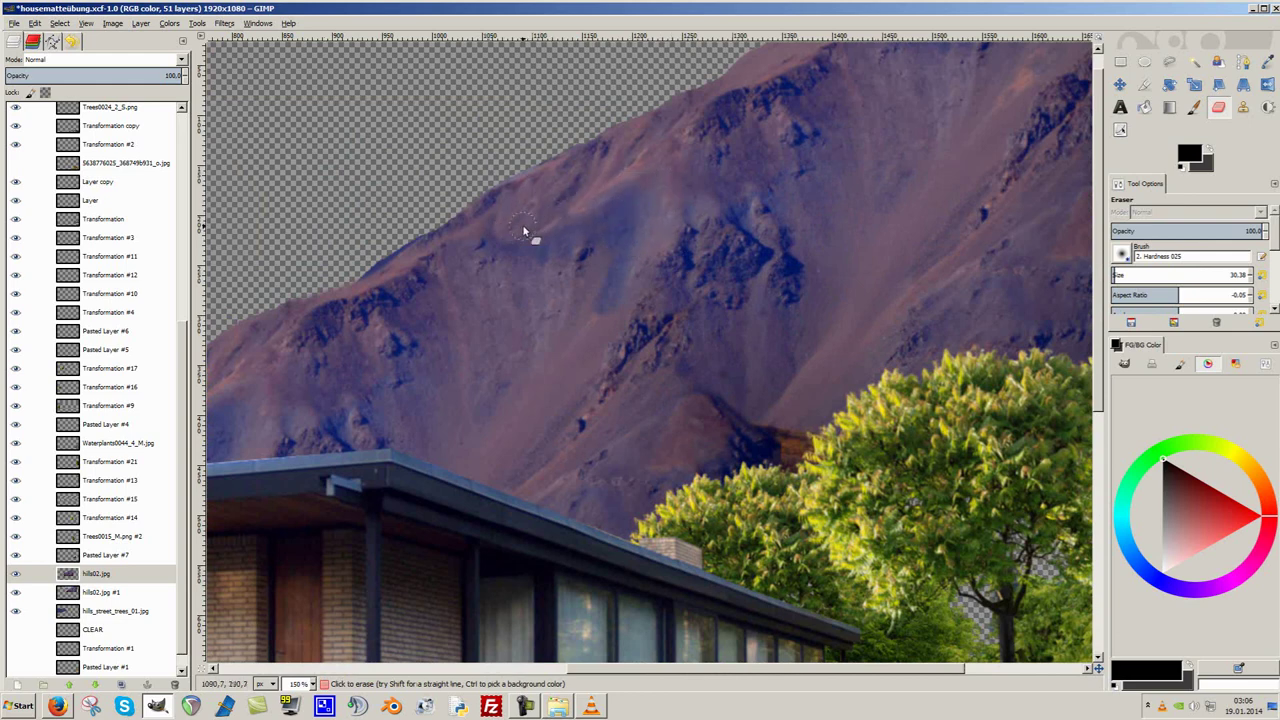
{"action": "scroll", "coordinate": [656, 371], "scroll_direction": "down", "scroll_amount": 3}
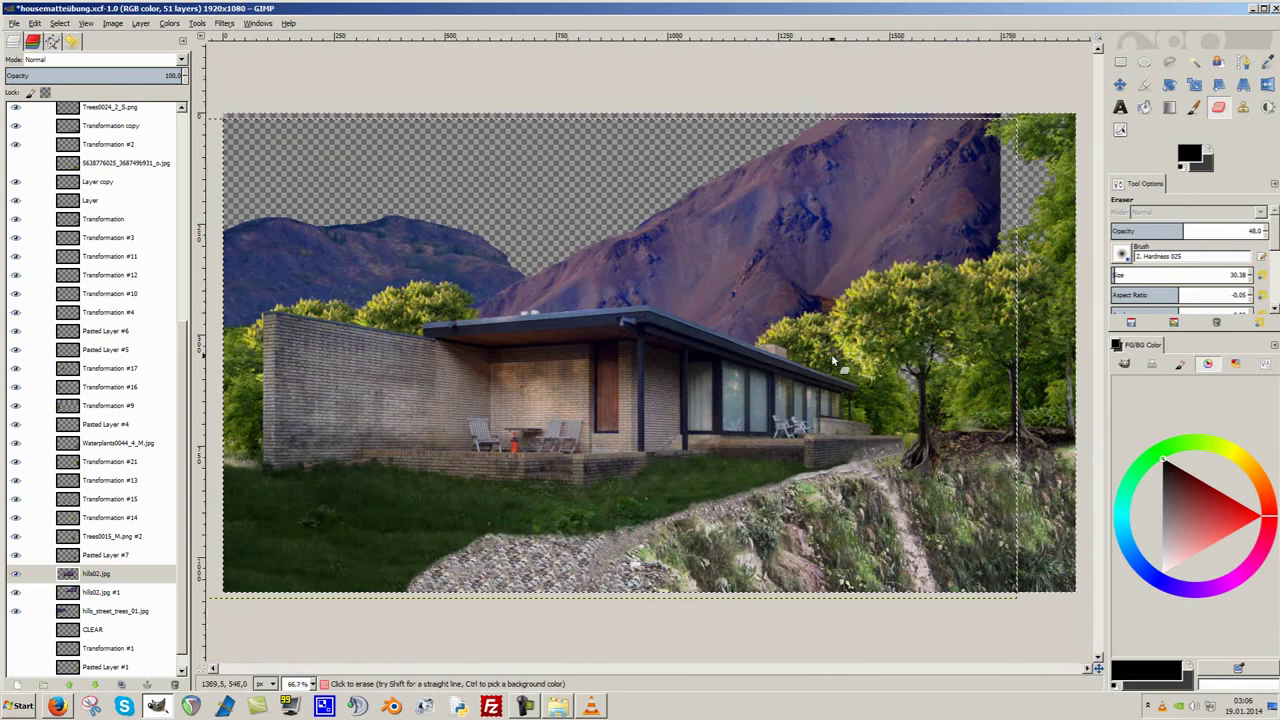
{"action": "scroll", "coordinate": [742, 208], "scroll_direction": "up", "scroll_amount": 3}
{"action": "scroll", "coordinate": [713, 268], "scroll_direction": "down", "scroll_amount": 3}
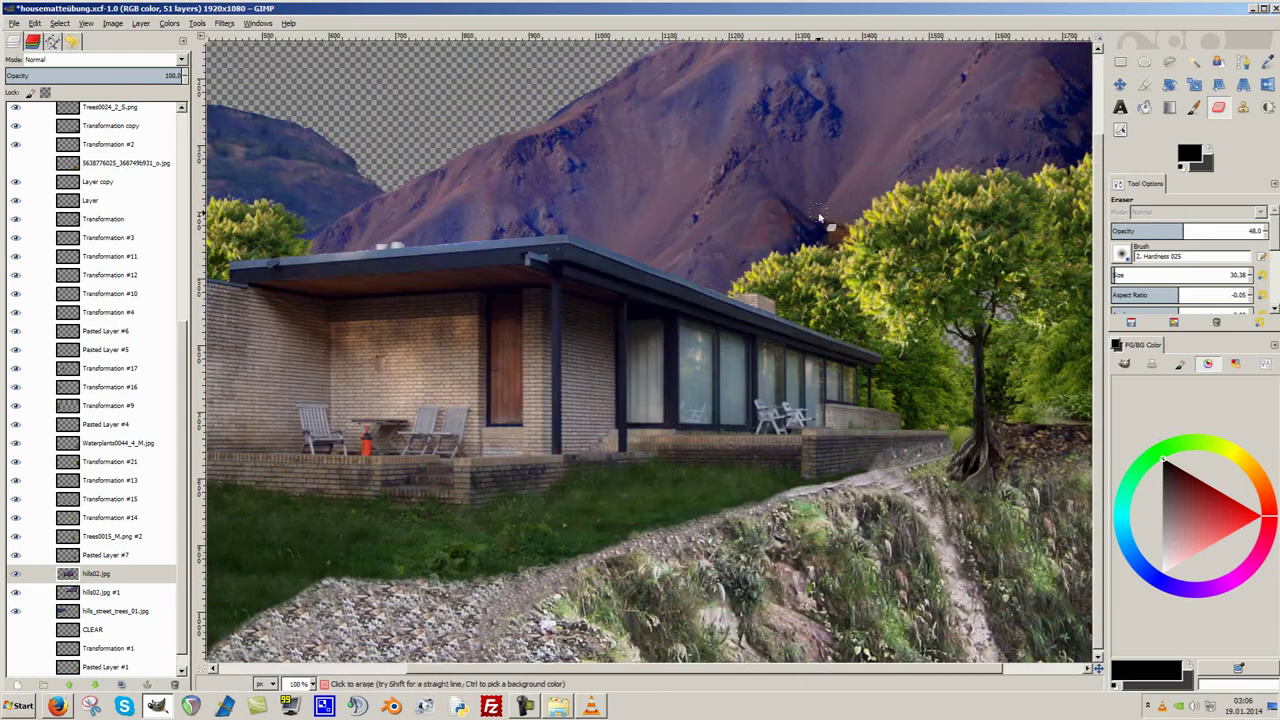
{"action": "scroll", "coordinate": [700, 300], "scroll_direction": "up", "scroll_amount": 3}
Compare the hills02.jpg and hills02.jpg #1 layers and ready Free Select on hills02.jpg #1.
{"action": "key", "text": "c"}
{"action": "left_click", "coordinate": [60, 573]}
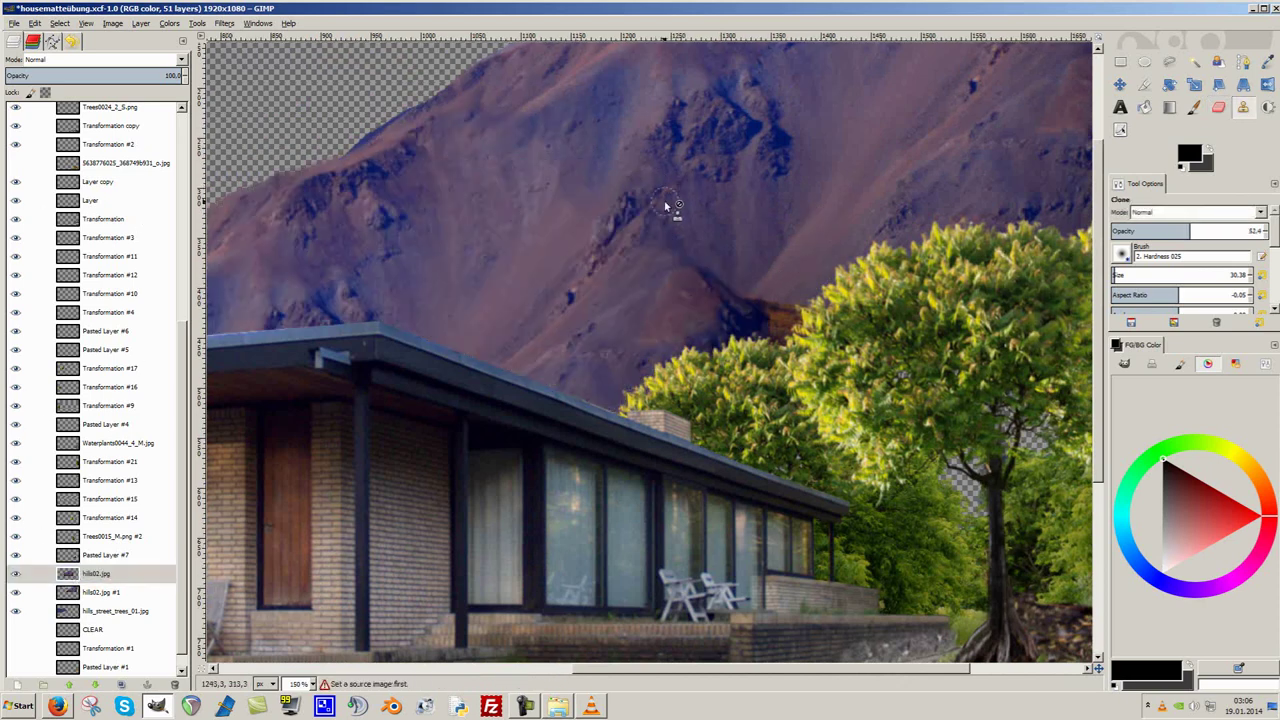
{"action": "key", "text": "Page_Down"}
{"action": "key", "text": "Page_Up"}
{"action": "scroll", "coordinate": [645, 317], "scroll_direction": "down", "scroll_amount": 3}
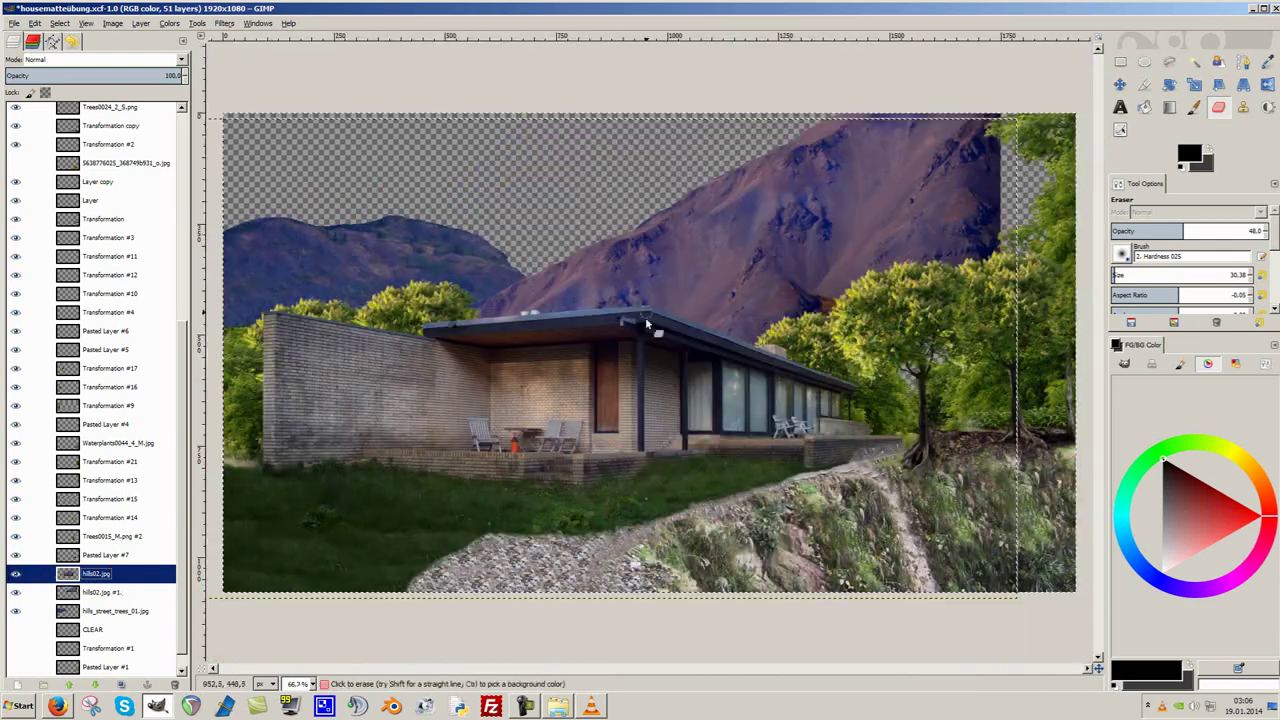
{"action": "scroll", "coordinate": [645, 317], "scroll_direction": "up", "scroll_amount": 4}
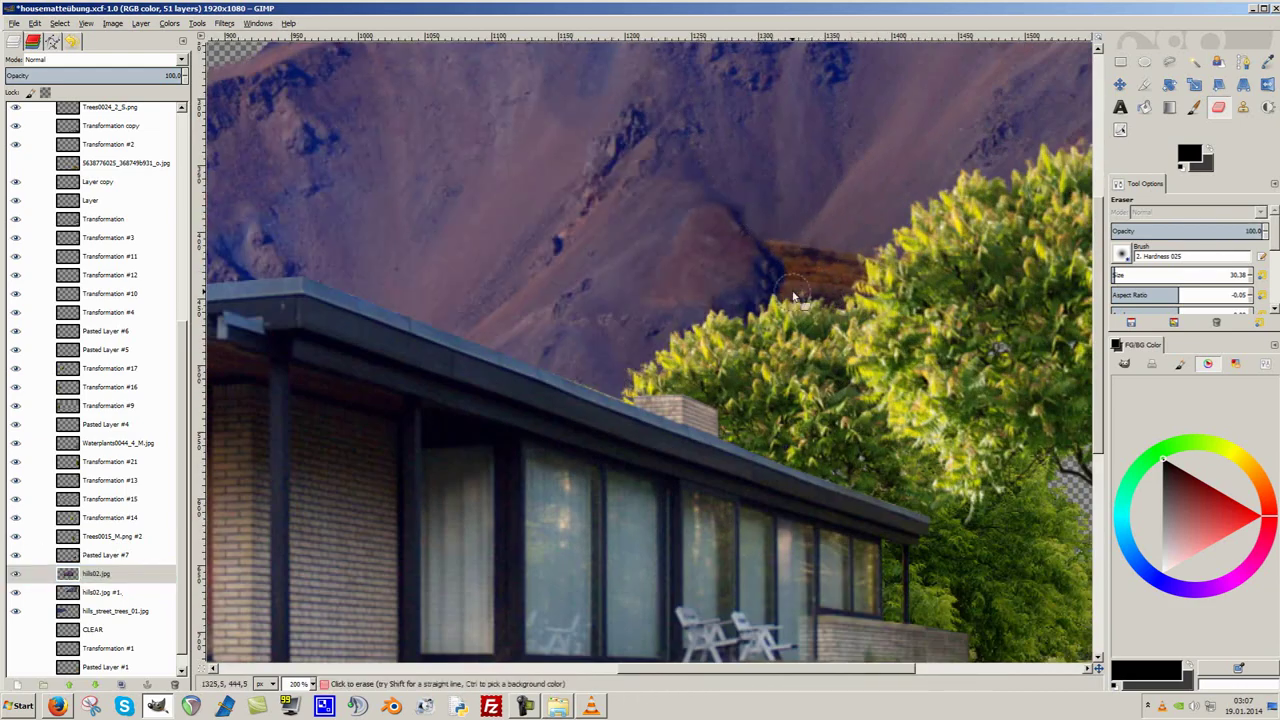
{"action": "scroll", "coordinate": [793, 296], "scroll_direction": "up", "scroll_amount": 2}
{"action": "scroll", "coordinate": [637, 128], "scroll_direction": "down", "scroll_amount": 4}
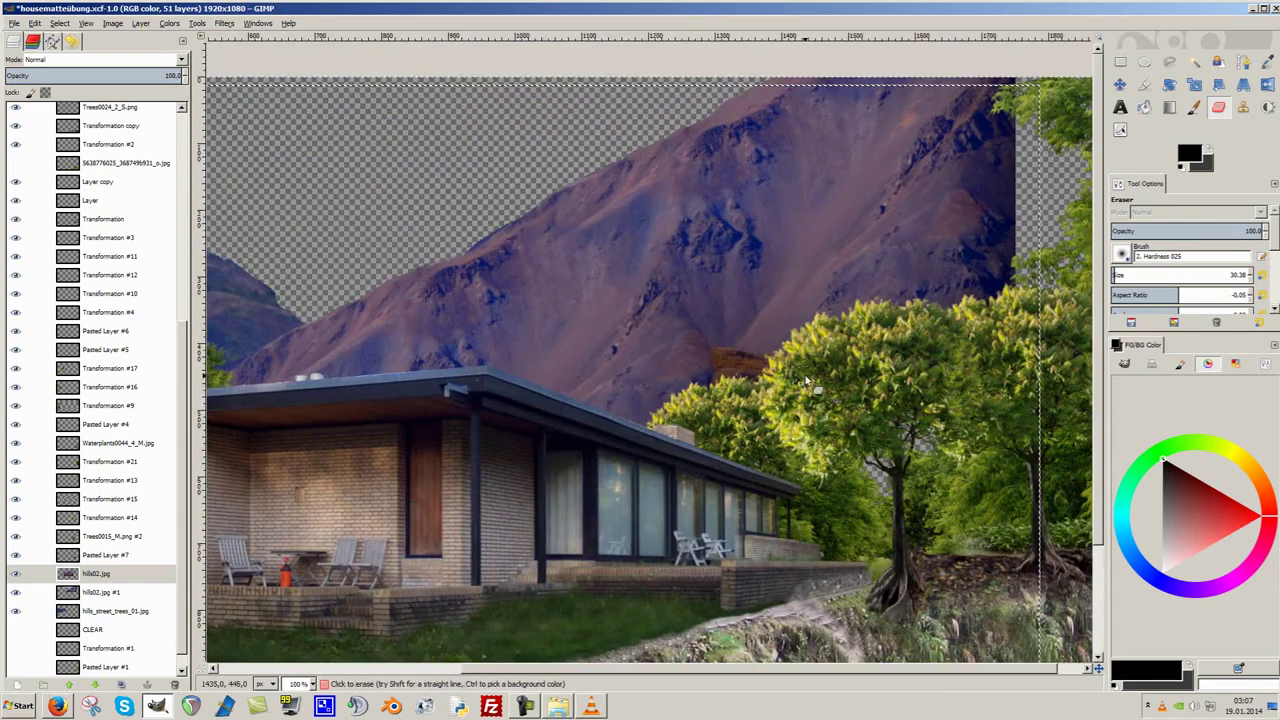
{"action": "key", "text": "f"}
{"action": "left_click", "coordinate": [15, 597]}
Outline a slope patch on hills02.jpg #1 and paste it as Pasted Layer #11 above hills02.jpg.
{"action": "left_click", "coordinate": [15, 595]}
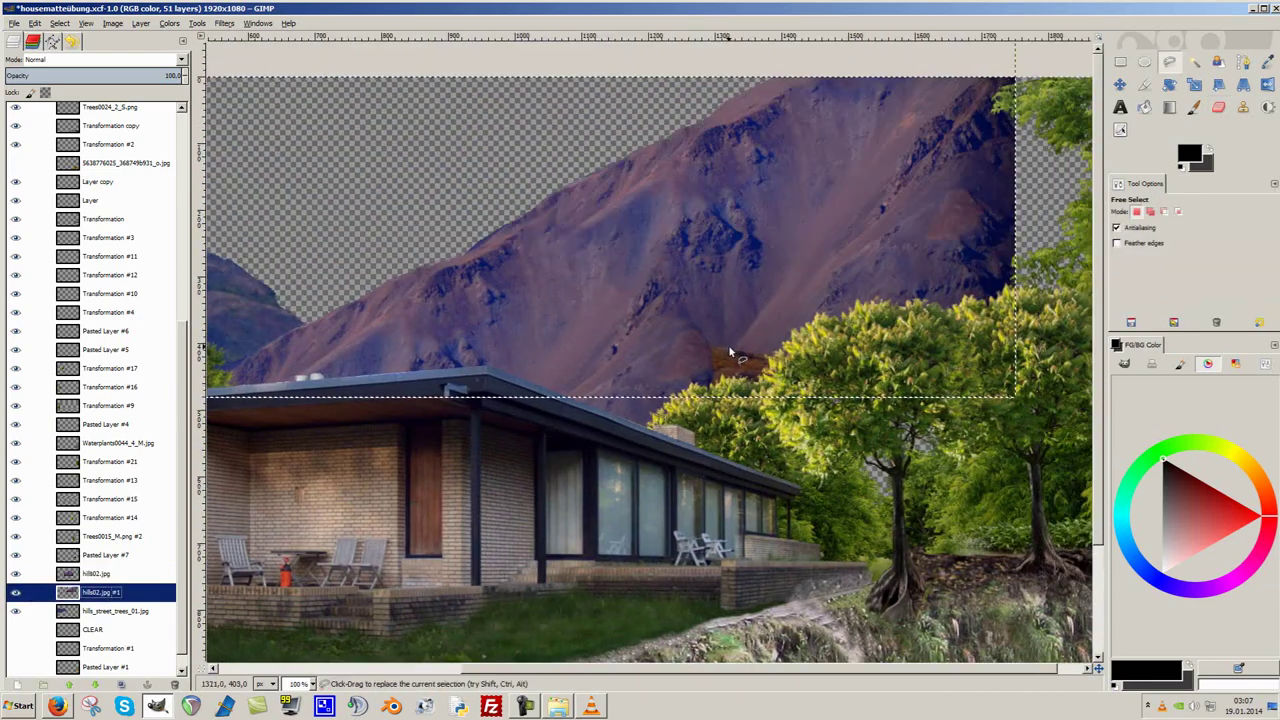
{"action": "left_click", "coordinate": [733, 353]}
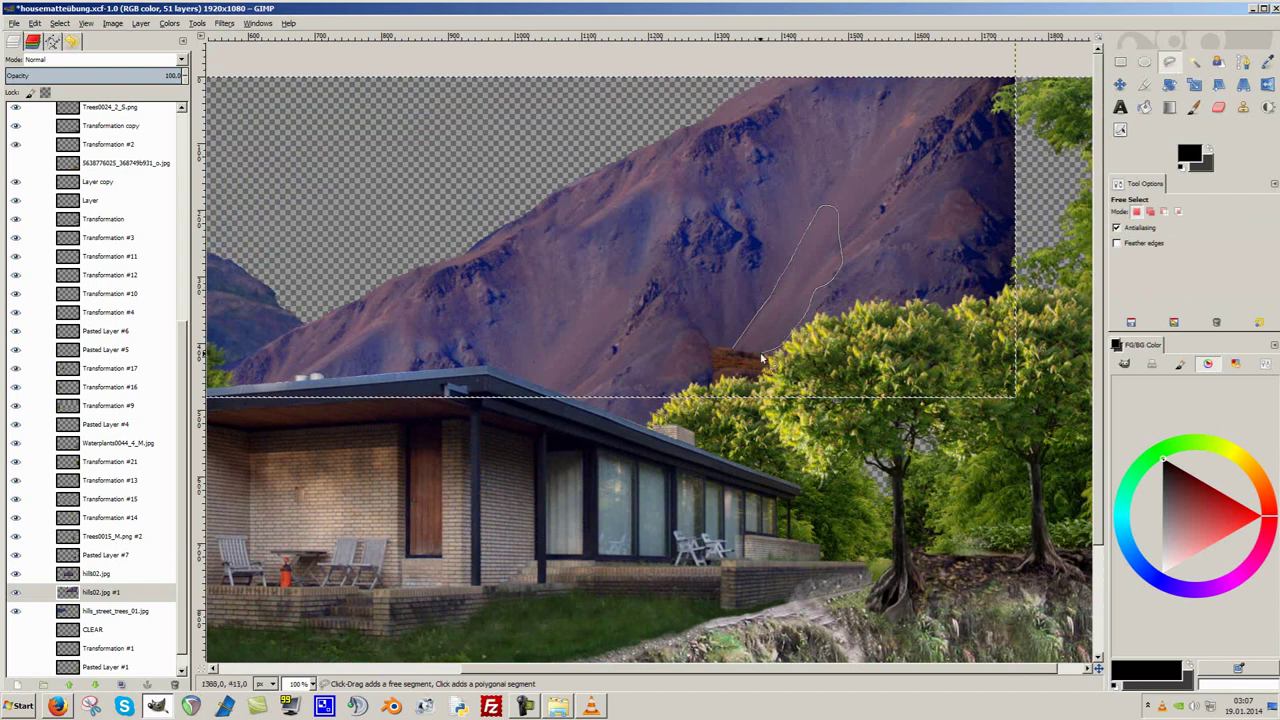
{"action": "key", "text": "ctrl+v"}
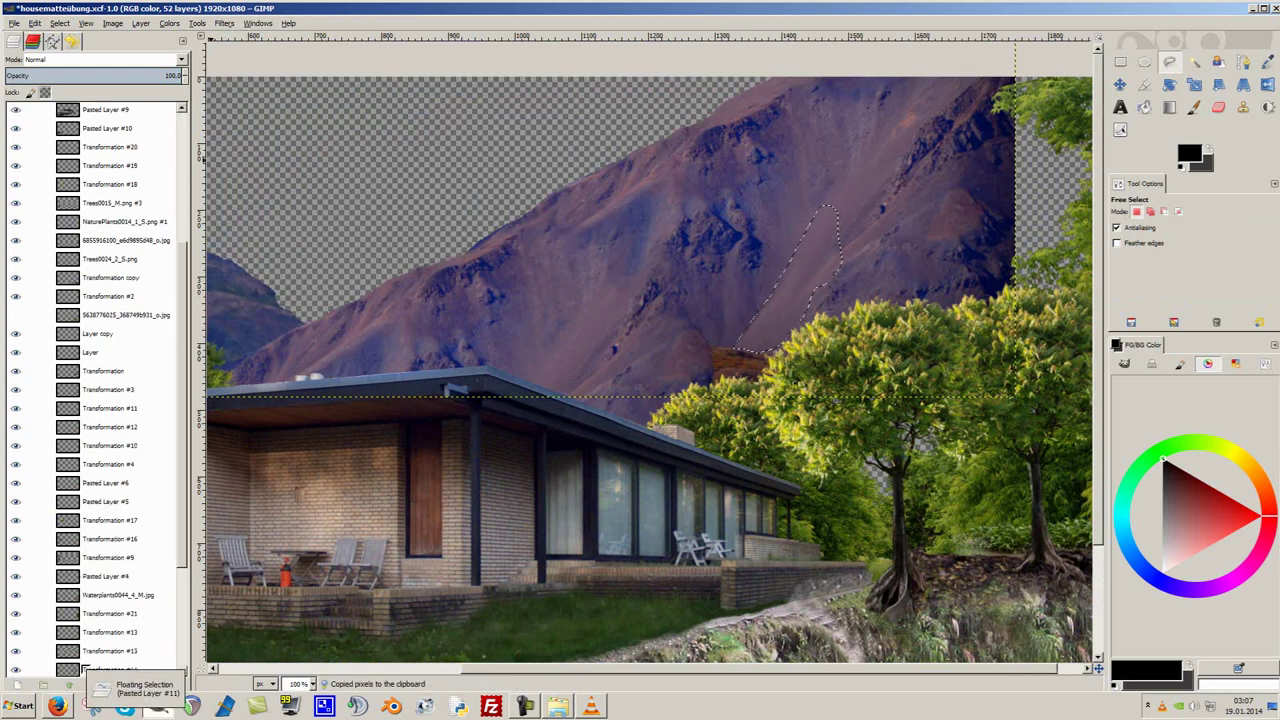
{"action": "left_click_drag", "start_coordinate": [90, 628], "coordinate": [115, 672]}
Move the copied patch down-left over the brown rock, trying then undoing a rotation.
{"action": "key", "text": "m"}
{"action": "left_click_drag", "start_coordinate": [748, 348], "coordinate": [700, 400]}
{"action": "key", "text": "2"}
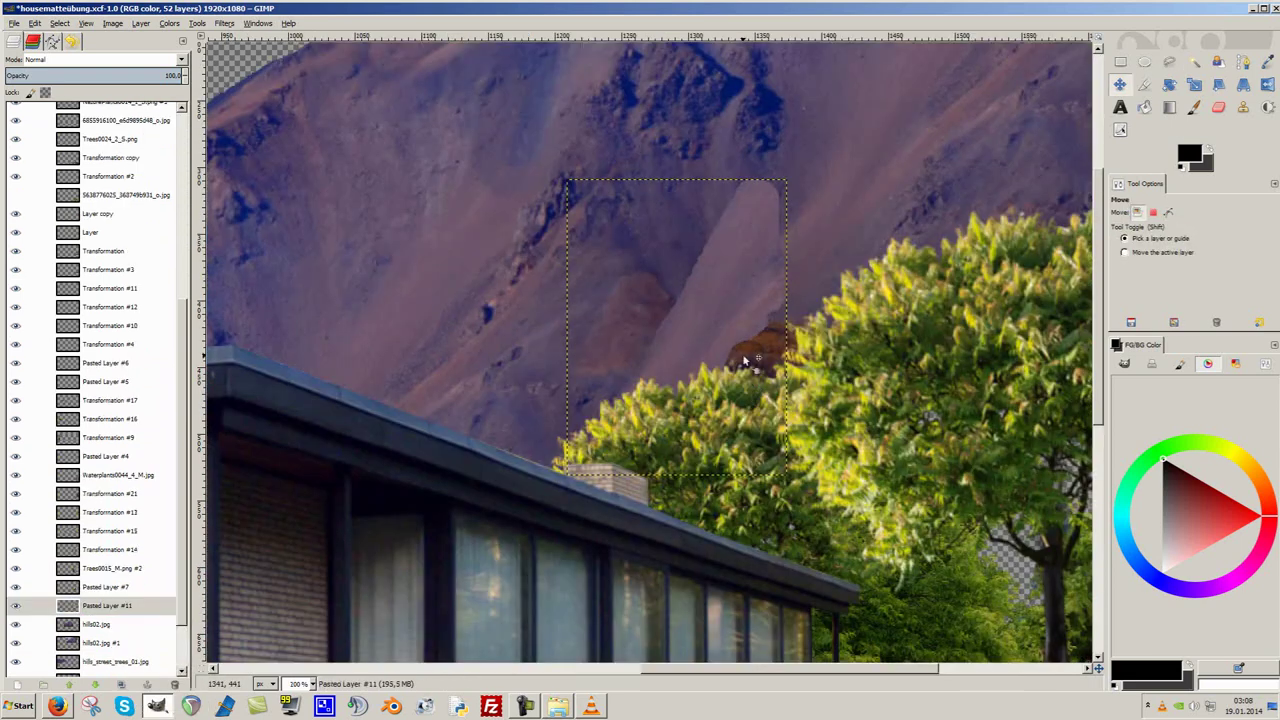
{"action": "key", "text": "shift+r"}
{"action": "left_click_drag", "start_coordinate": [766, 209], "coordinate": [677, 363]}
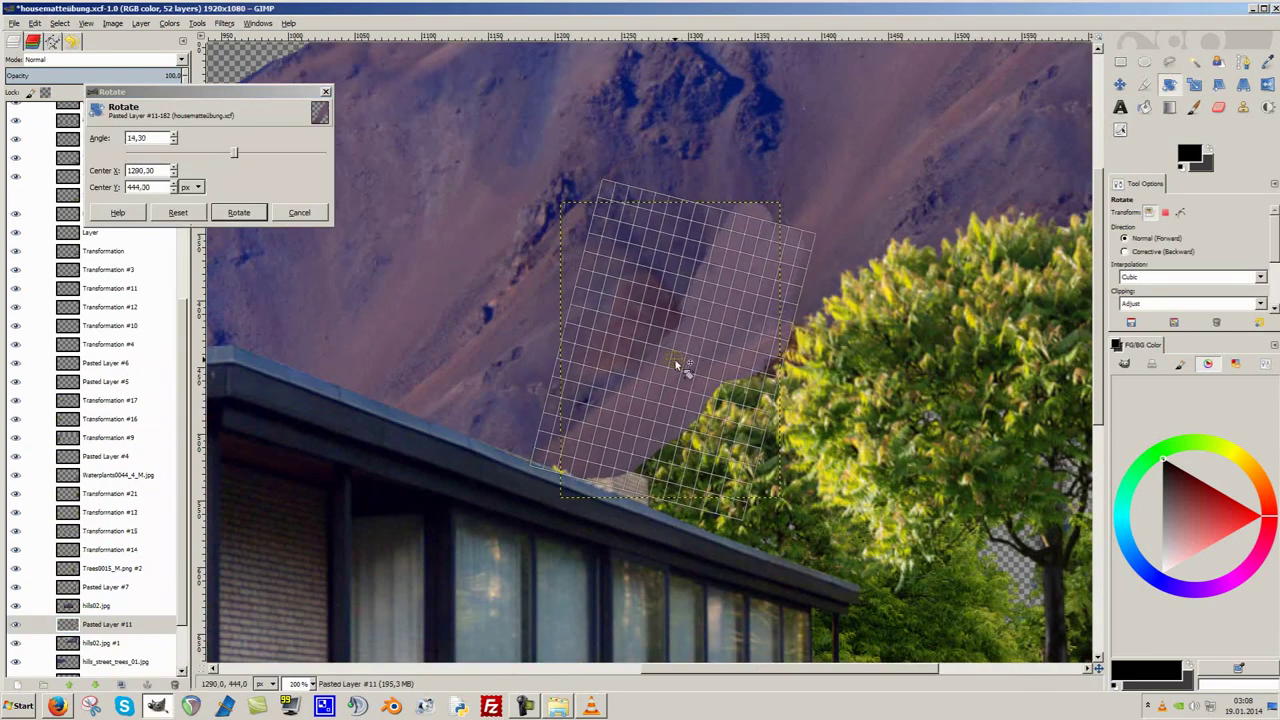
{"action": "left_click", "coordinate": [255, 222]}
{"action": "left_click", "coordinate": [255, 222]}
{"action": "key", "text": "ctrl+z"}
Test Multiply, opacity 41.9 and Overlay on the patch, then return it to Normal.
{"action": "key", "text": "shift+e"}
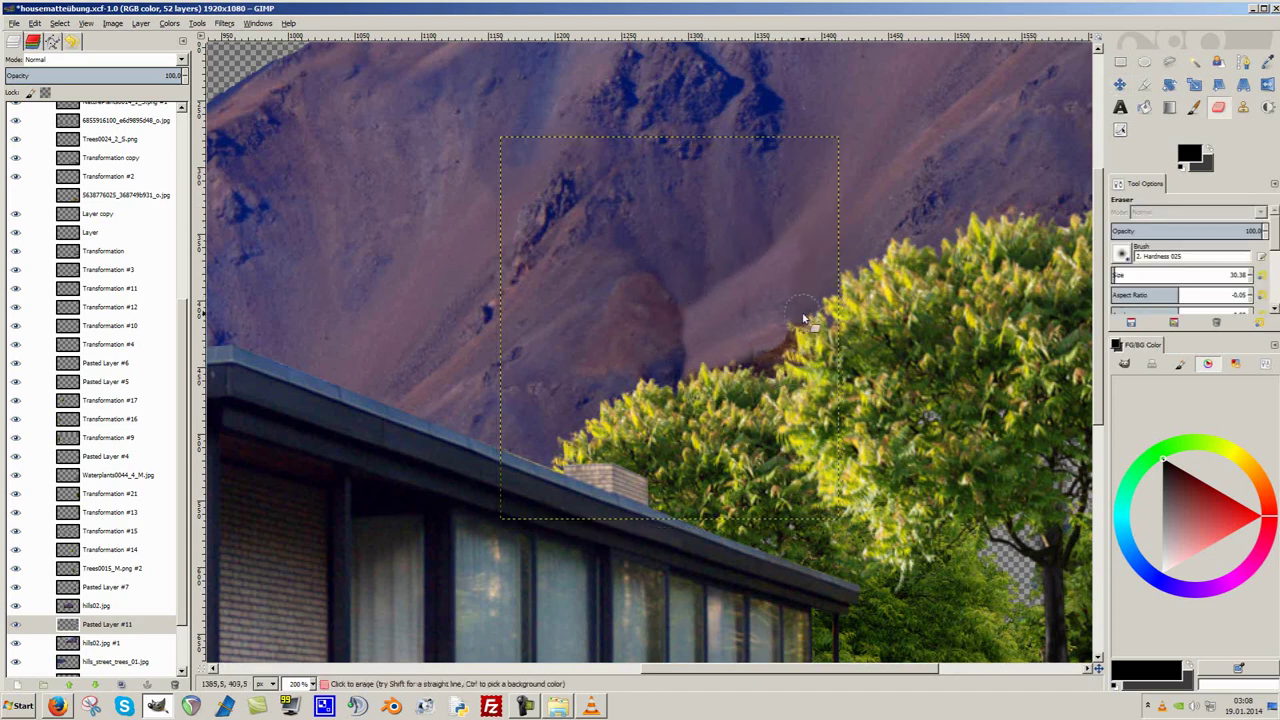
{"action": "key", "text": "1"}
{"action": "key", "text": "plus"}
{"action": "left_click", "coordinate": [100, 59]}
{"action": "left_click", "coordinate": [60, 186]}
{"action": "left_click", "coordinate": [79, 76]}
{"action": "left_click_drag", "start_coordinate": [79, 76], "coordinate": [184, 76]}
{"action": "left_click", "coordinate": [100, 59]}
{"action": "left_click", "coordinate": [41, 208]}
{"action": "left_click", "coordinate": [100, 59]}
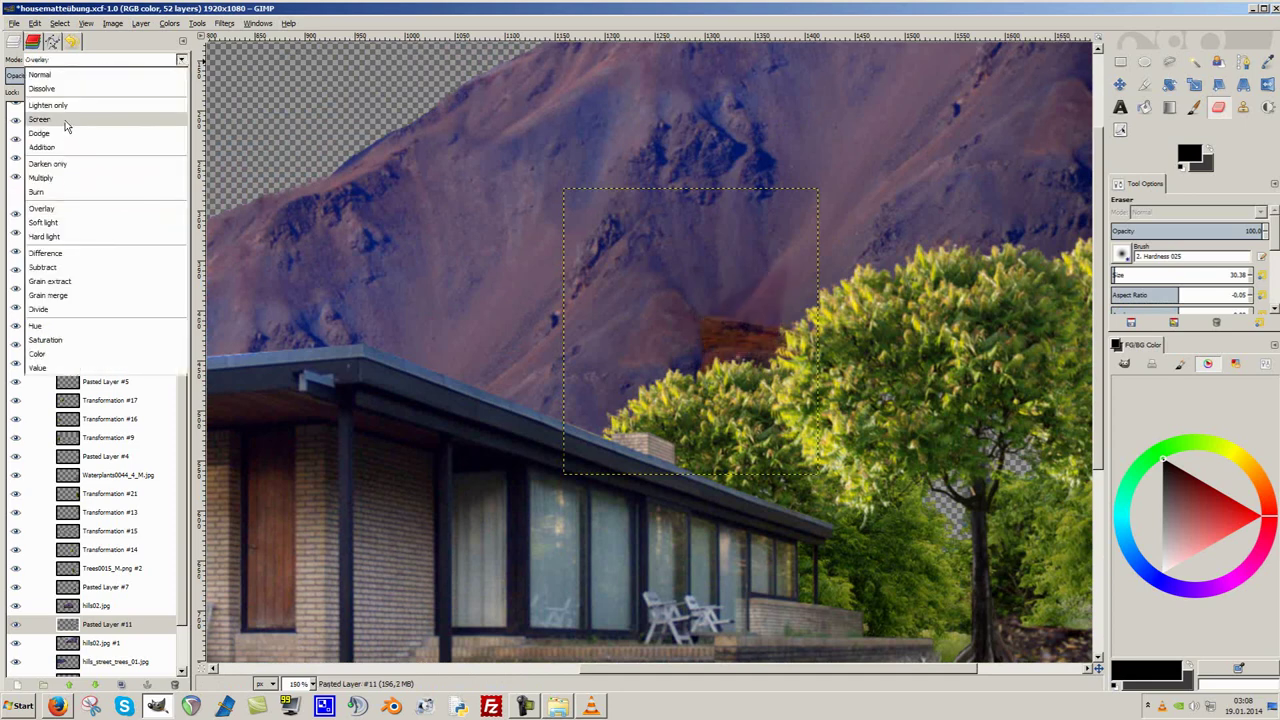
{"action": "left_click", "coordinate": [40, 74]}
{"action": "key", "text": "plus"}
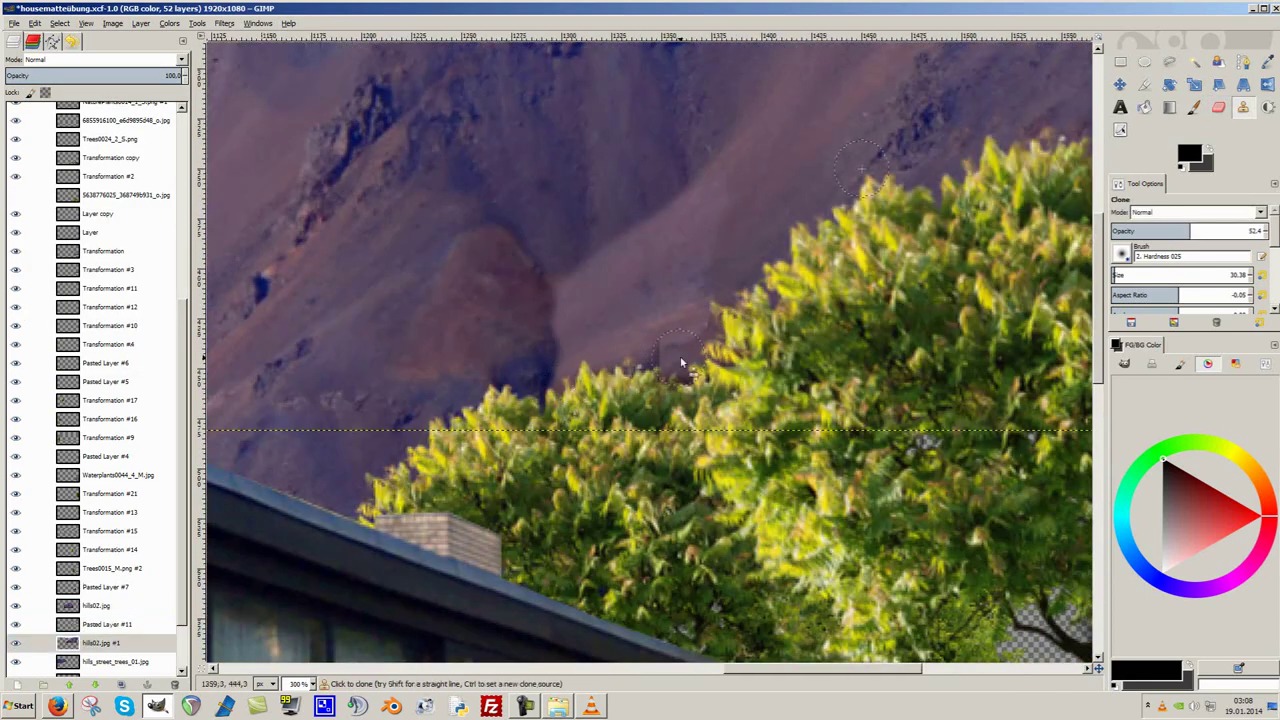
Switch between Pasted Layer #11 and hills02.jpg and erase around the patch.
{"action": "key", "text": "Page_Up"}
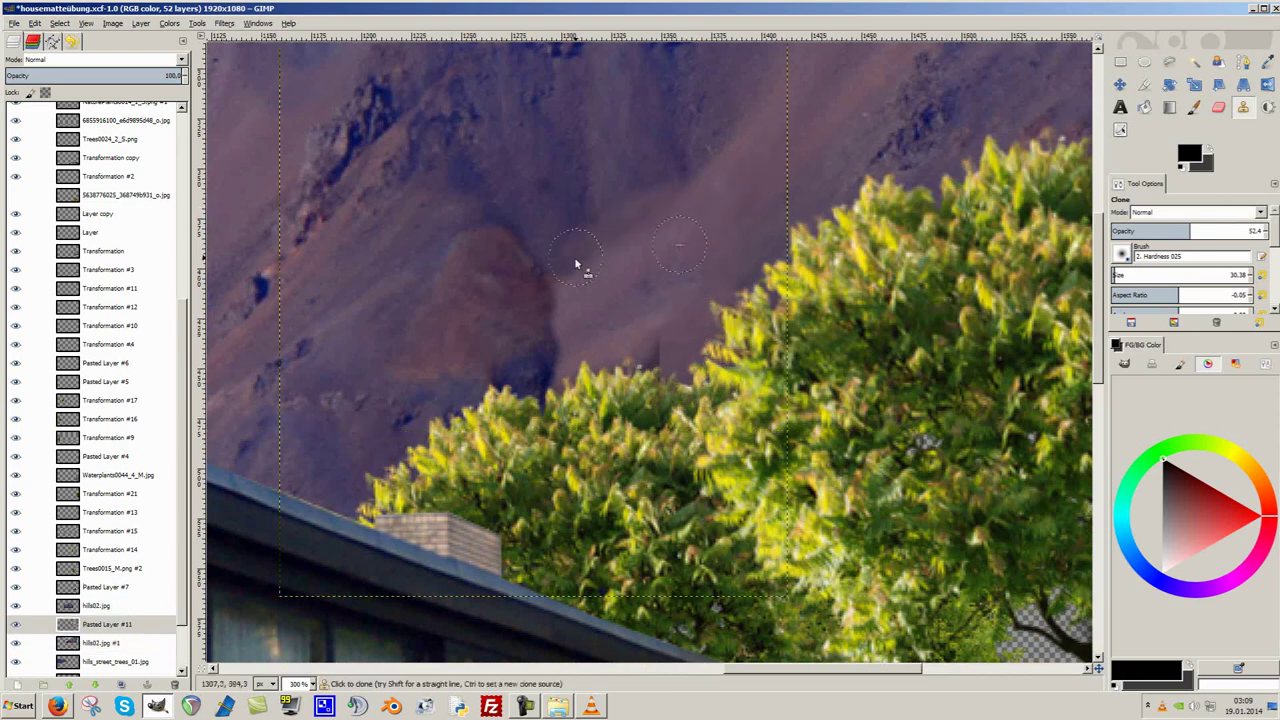
{"action": "scroll", "coordinate": [575, 265], "scroll_direction": "down", "scroll_amount": 3}
{"action": "scroll", "coordinate": [600, 300], "scroll_direction": "down", "scroll_amount": 2}
{"action": "scroll", "coordinate": [660, 330], "scroll_direction": "up", "scroll_amount": 4}
{"action": "key", "text": "Page_Up"}
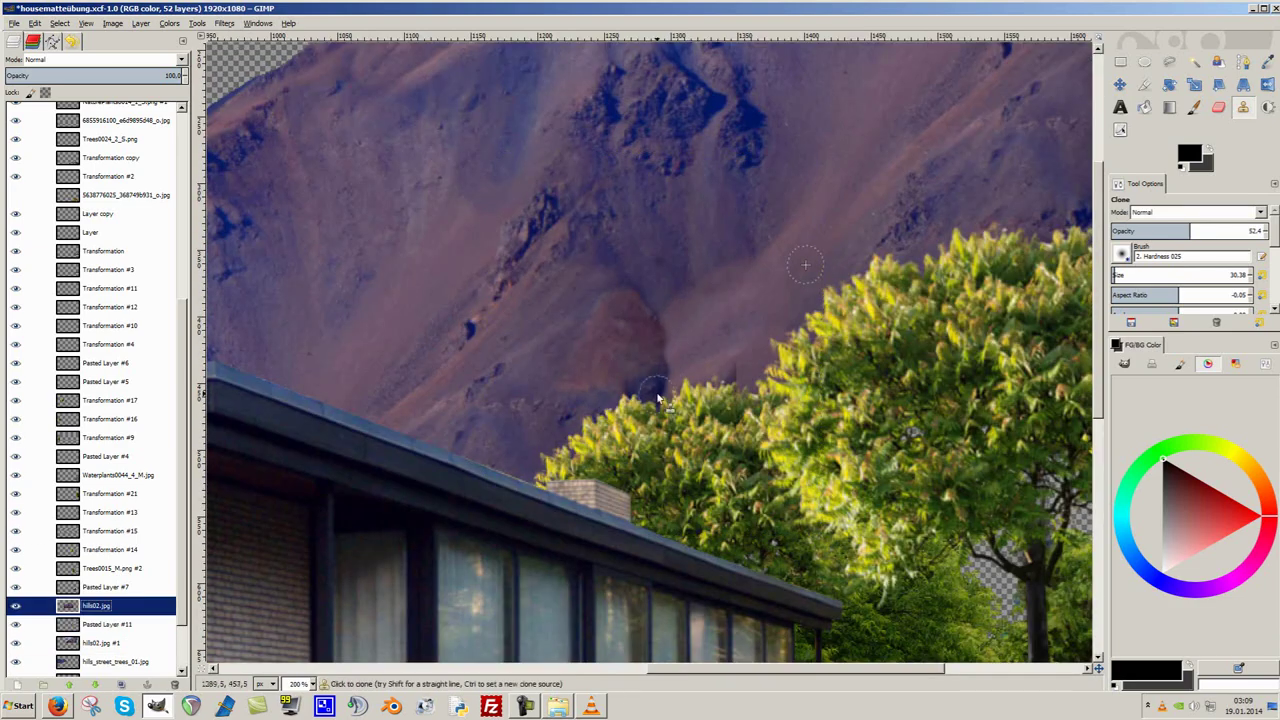
{"action": "scroll", "coordinate": [620, 390], "scroll_direction": "up", "scroll_amount": 1}
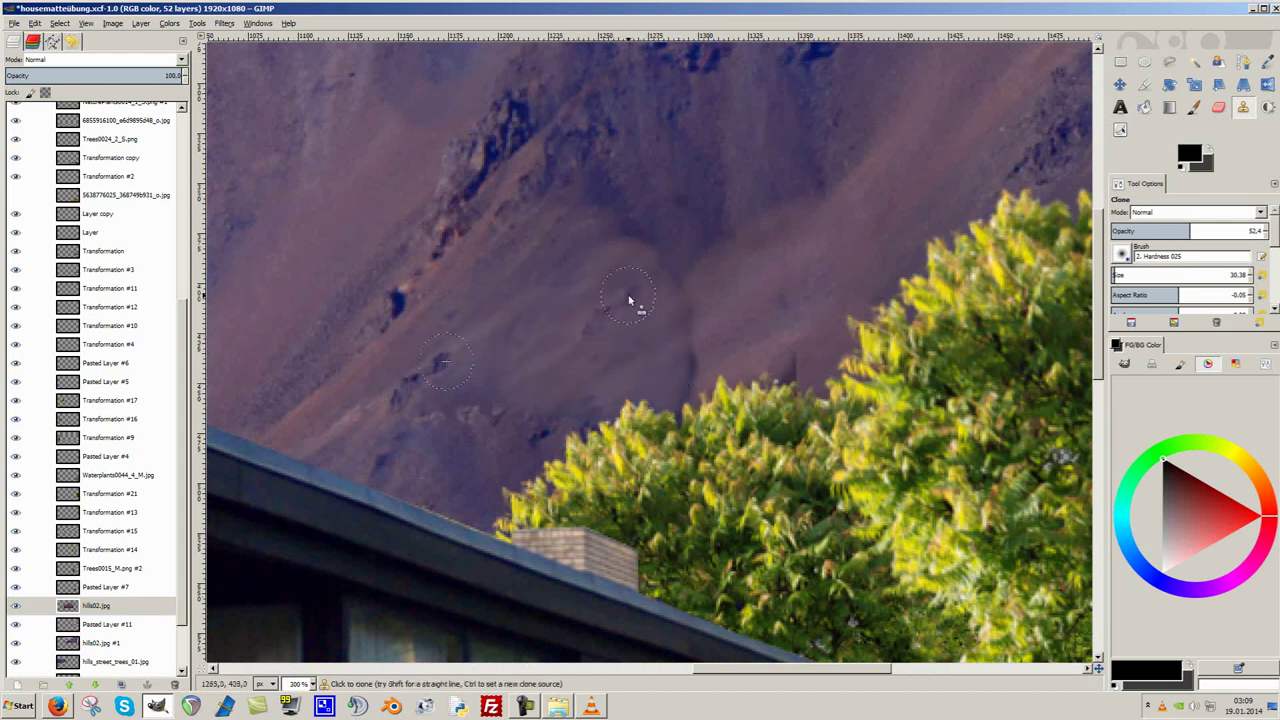
{"action": "key", "text": "shift+e"}
{"action": "scroll", "coordinate": [640, 305], "scroll_direction": "down", "scroll_amount": 2}
{"action": "scroll", "coordinate": [700, 330], "scroll_direction": "down", "scroll_amount": 1}
{"action": "scroll", "coordinate": [715, 368], "scroll_direction": "up", "scroll_amount": 2}
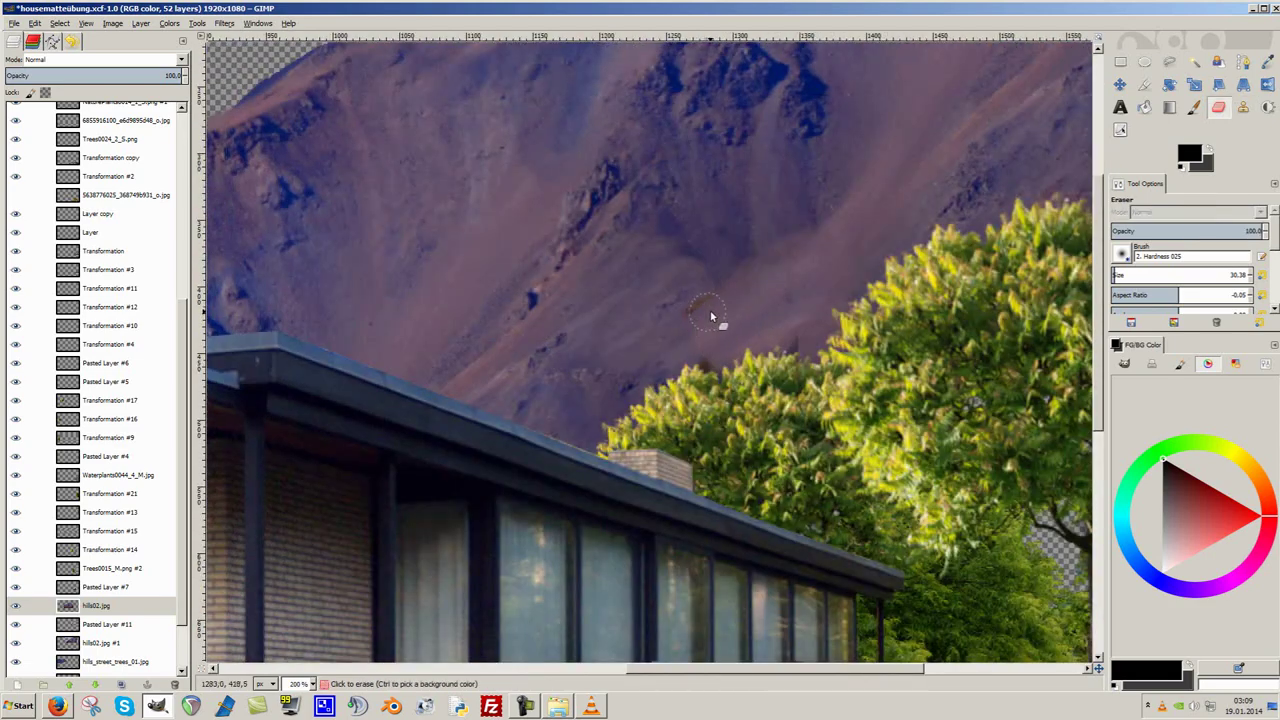
Clone rock texture over the seams and show Pasted Layer #11 again.
{"action": "key", "text": "c"}
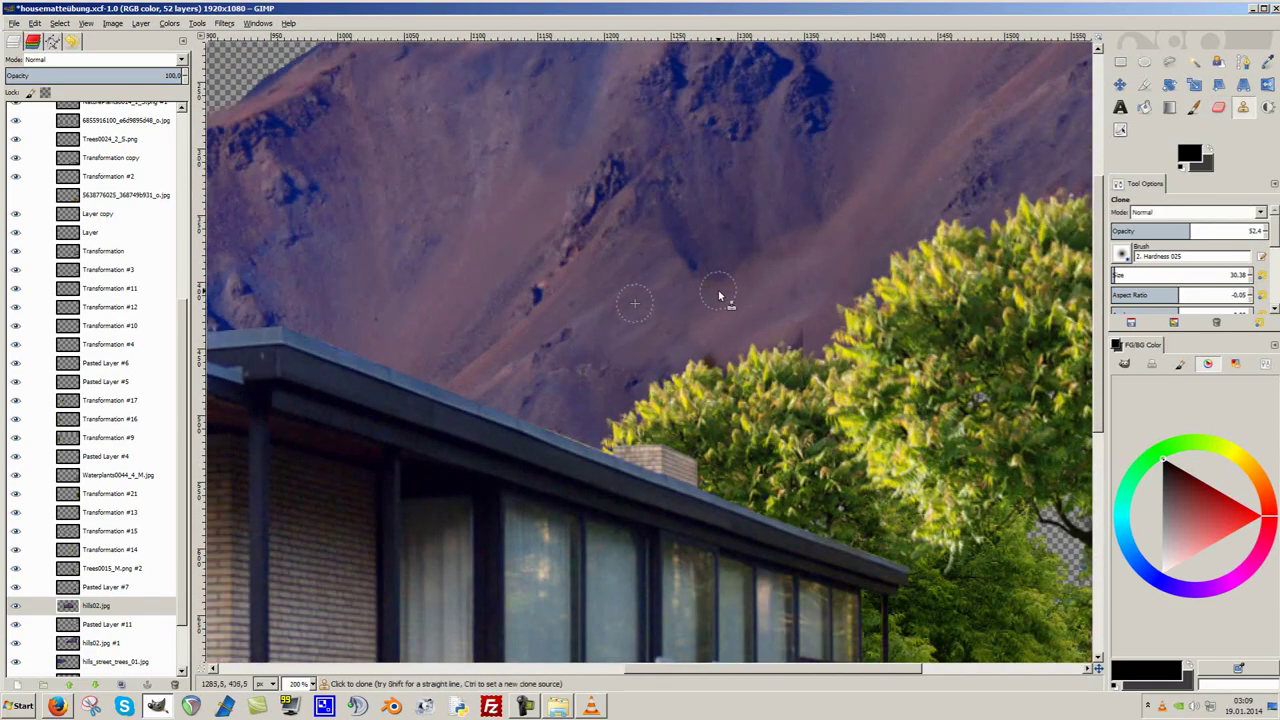
{"action": "scroll", "coordinate": [722, 370], "scroll_direction": "down", "scroll_amount": 4}
{"action": "scroll", "coordinate": [725, 368], "scroll_direction": "up", "scroll_amount": 1}
{"action": "scroll", "coordinate": [730, 366], "scroll_direction": "up", "scroll_amount": 1}
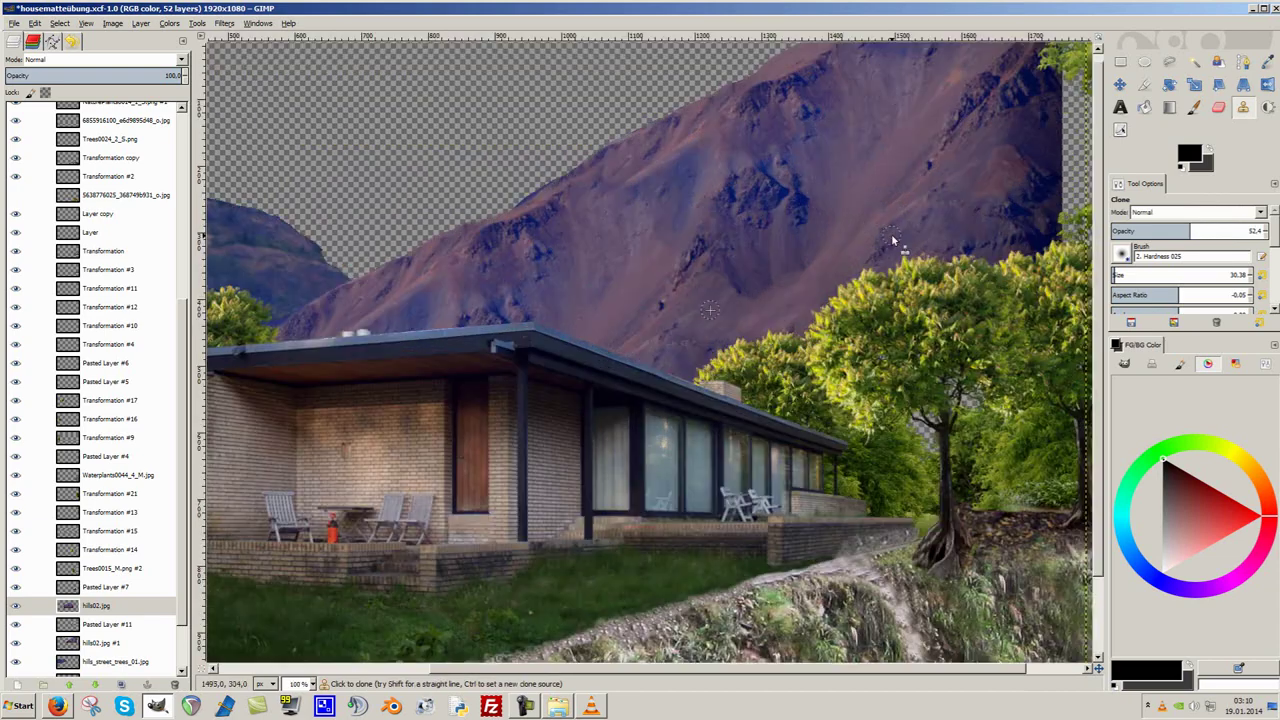
{"action": "scroll", "coordinate": [735, 365], "scroll_direction": "up", "scroll_amount": 1}
{"action": "scroll", "coordinate": [735, 362], "scroll_direction": "down", "scroll_amount": 2}
{"action": "scroll", "coordinate": [700, 355], "scroll_direction": "up", "scroll_amount": 2}
{"action": "scroll", "coordinate": [620, 345], "scroll_direction": "up", "scroll_amount": 1}
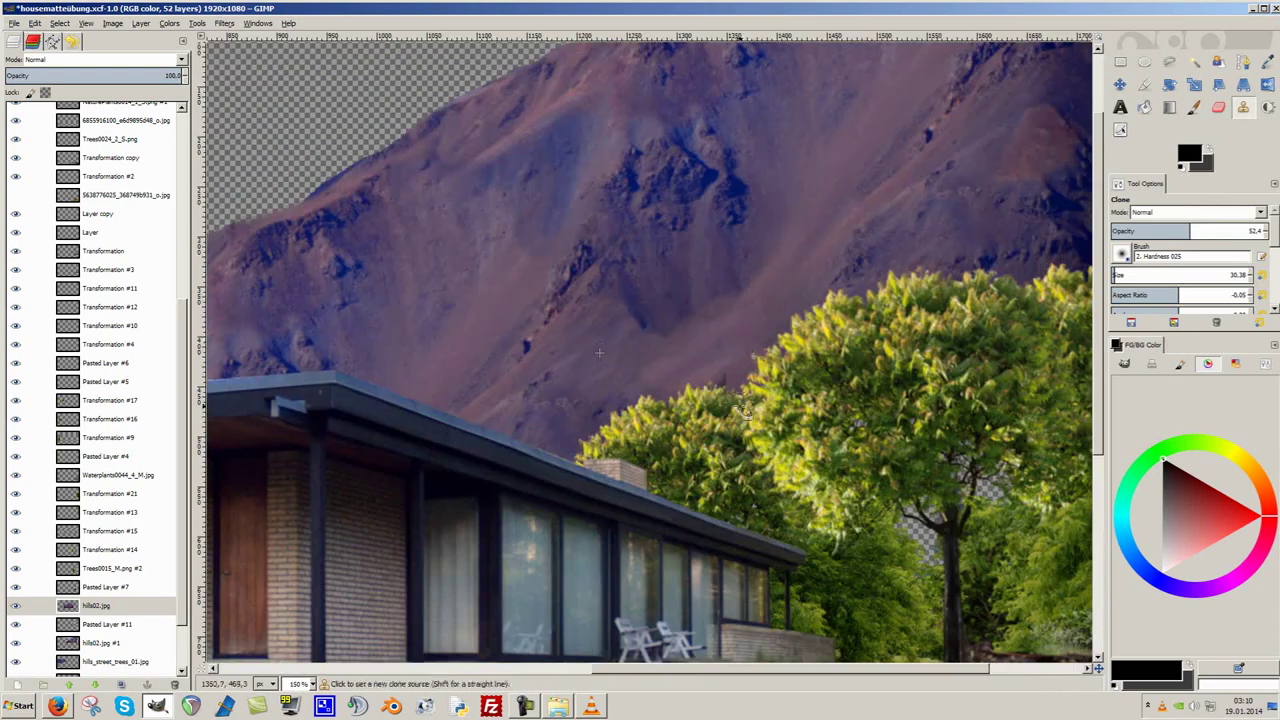
{"action": "scroll", "coordinate": [553, 335], "scroll_direction": "up", "scroll_amount": 1}
{"action": "left_click", "coordinate": [15, 625]}
{"action": "left_click", "coordinate": [15, 625]}
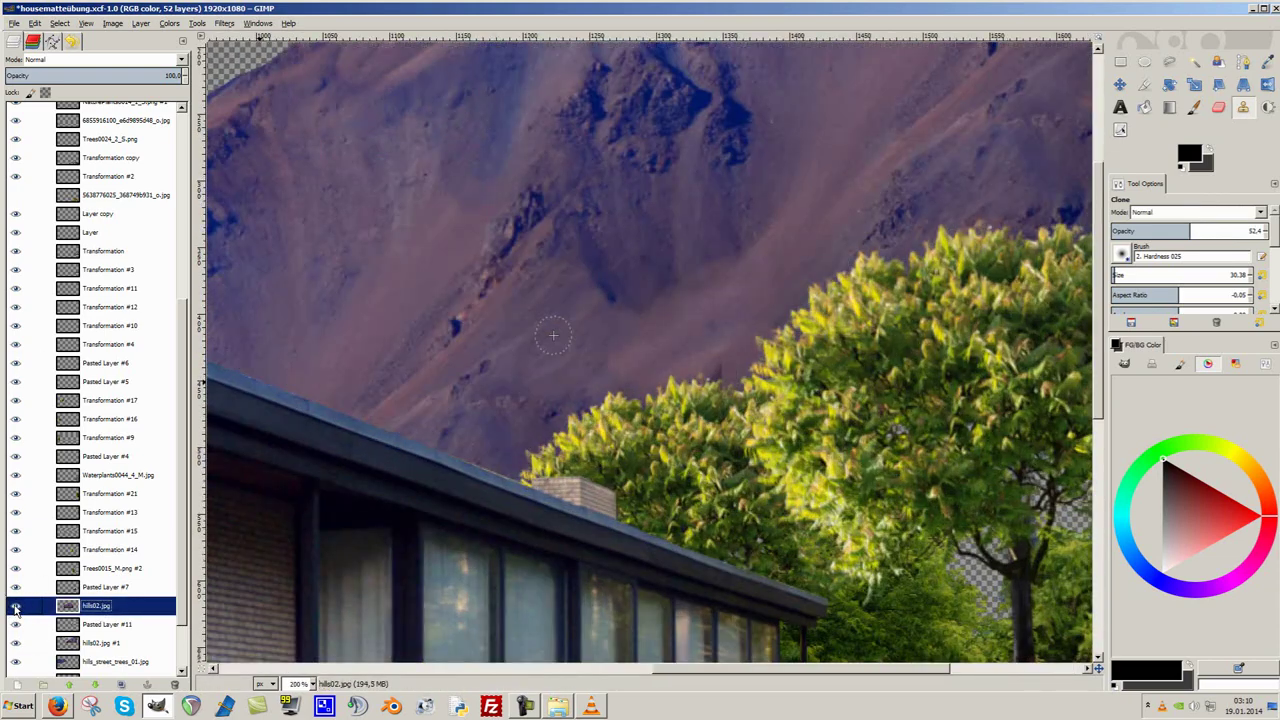
{"action": "key", "text": "shift+e"}
{"action": "scroll", "coordinate": [718, 398], "scroll_direction": "down", "scroll_amount": 2}
{"action": "scroll", "coordinate": [718, 398], "scroll_direction": "down", "scroll_amount": 2}
Shift the right-hand tree layer left and enlarge it toward the left and down.
{"action": "key", "text": "m"}
{"action": "left_click", "coordinate": [72, 512]}
{"action": "left_click_drag", "start_coordinate": [935, 243], "coordinate": [898, 245]}
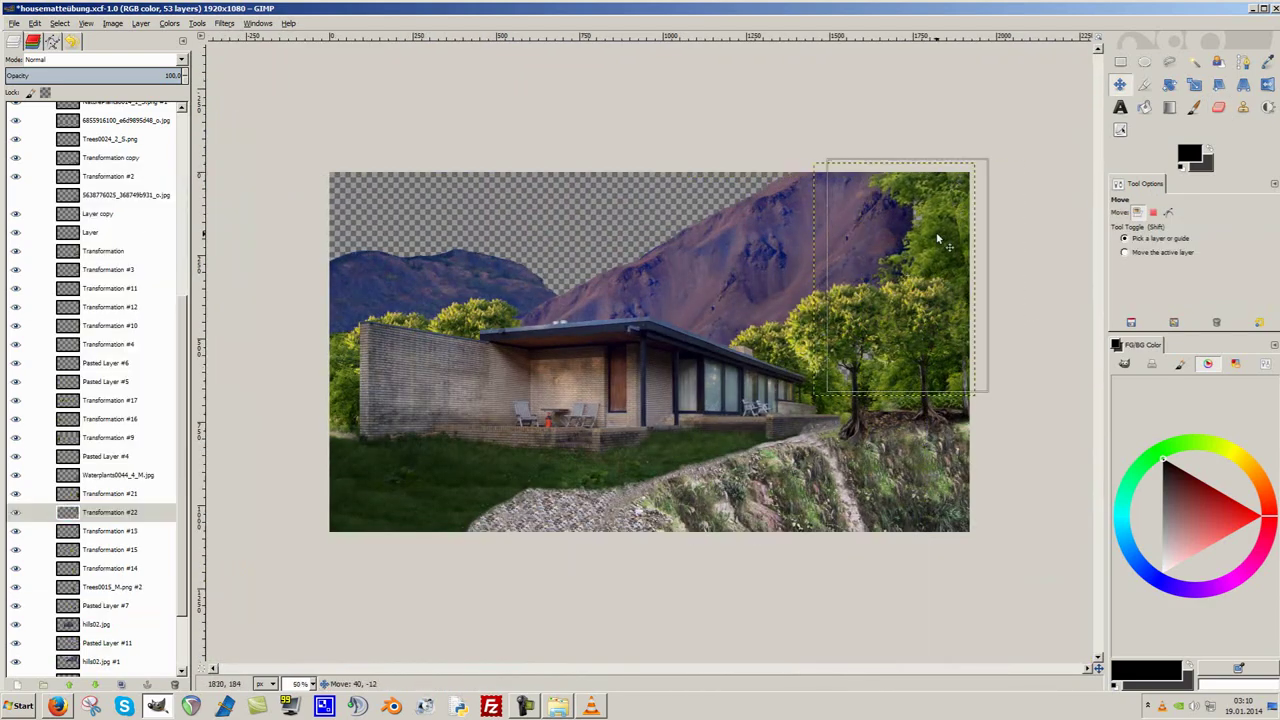
{"action": "key", "text": "1"}
{"action": "key", "text": "shift+t"}
{"action": "left_click", "coordinate": [508, 355]}
{"action": "left_click_drag", "start_coordinate": [508, 355], "coordinate": [361, 412]}
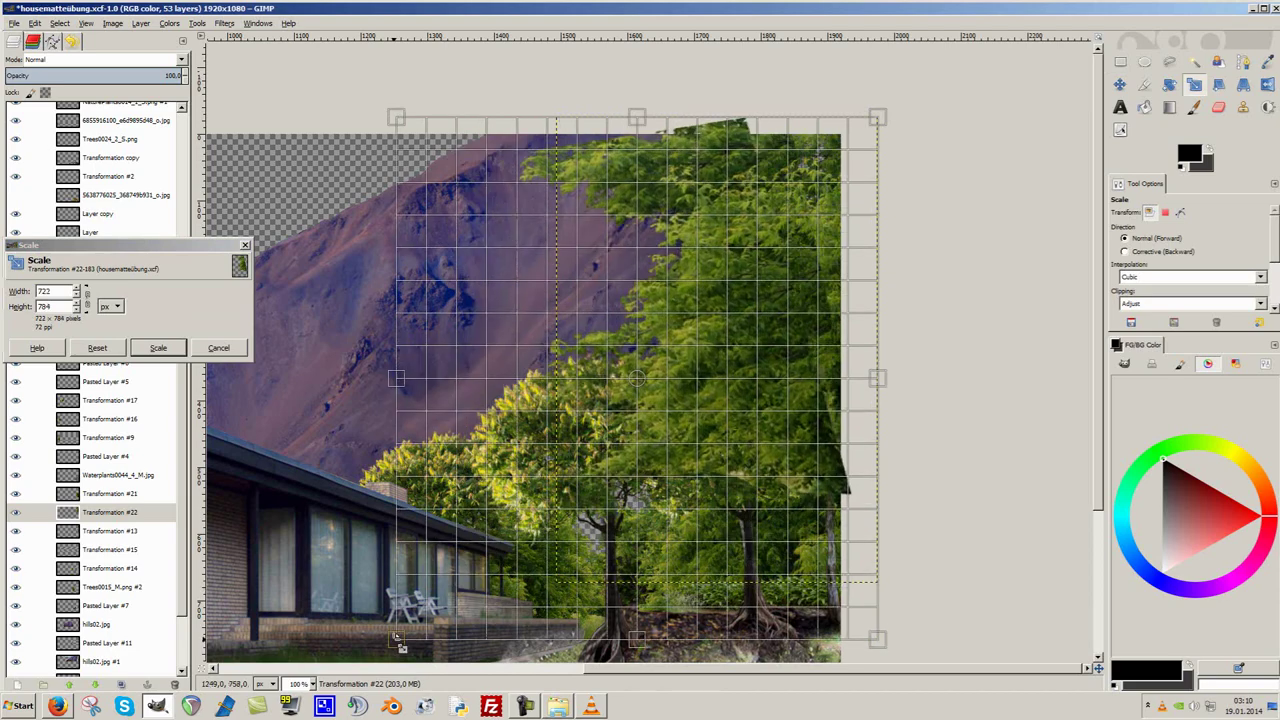
{"action": "key", "text": "Return"}
Reposition the enlarged trees upward and resize them again.
{"action": "key", "text": "m"}
{"action": "mouse_move", "coordinate": [722, 308]}
{"action": "left_mouse_down"}
{"action": "mouse_move", "coordinate": [749, 245]}
{"action": "mouse_move", "coordinate": [715, 239]}
{"action": "left_mouse_up"}
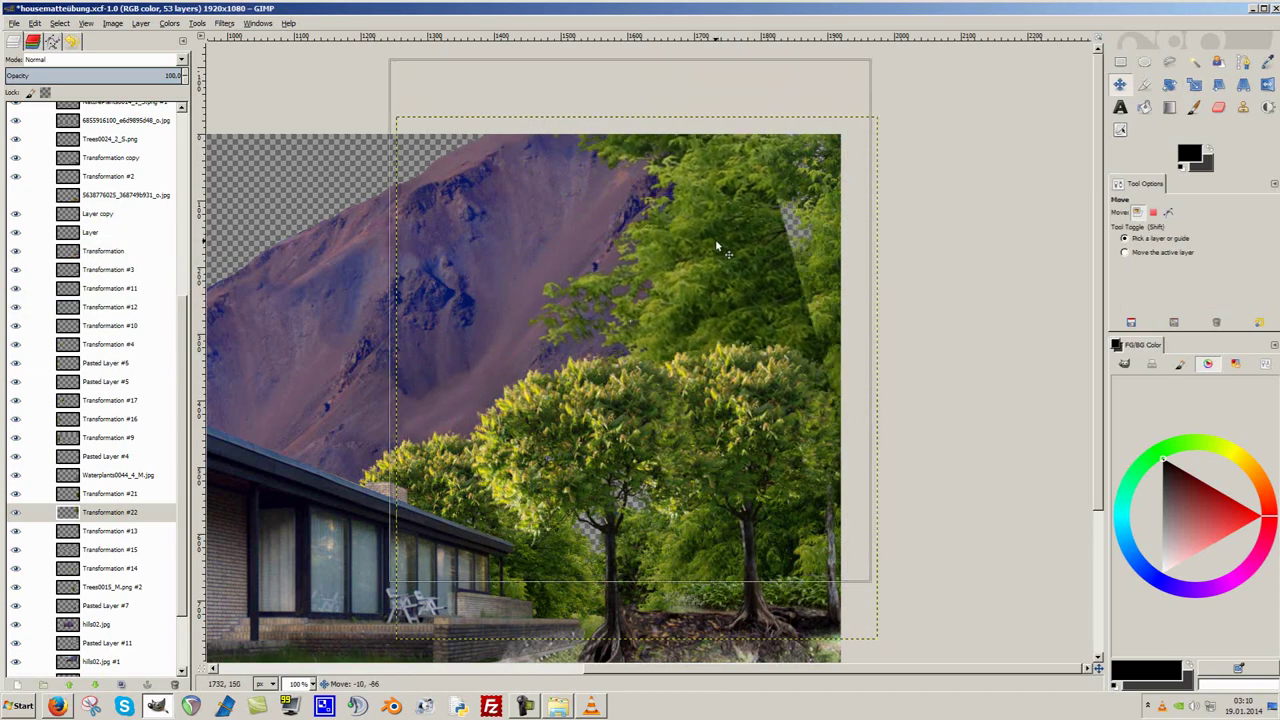
{"action": "key", "text": "shift+t"}
{"action": "left_click", "coordinate": [715, 239]}
{"action": "left_click", "coordinate": [179, 354]}
{"action": "key", "text": "2"}
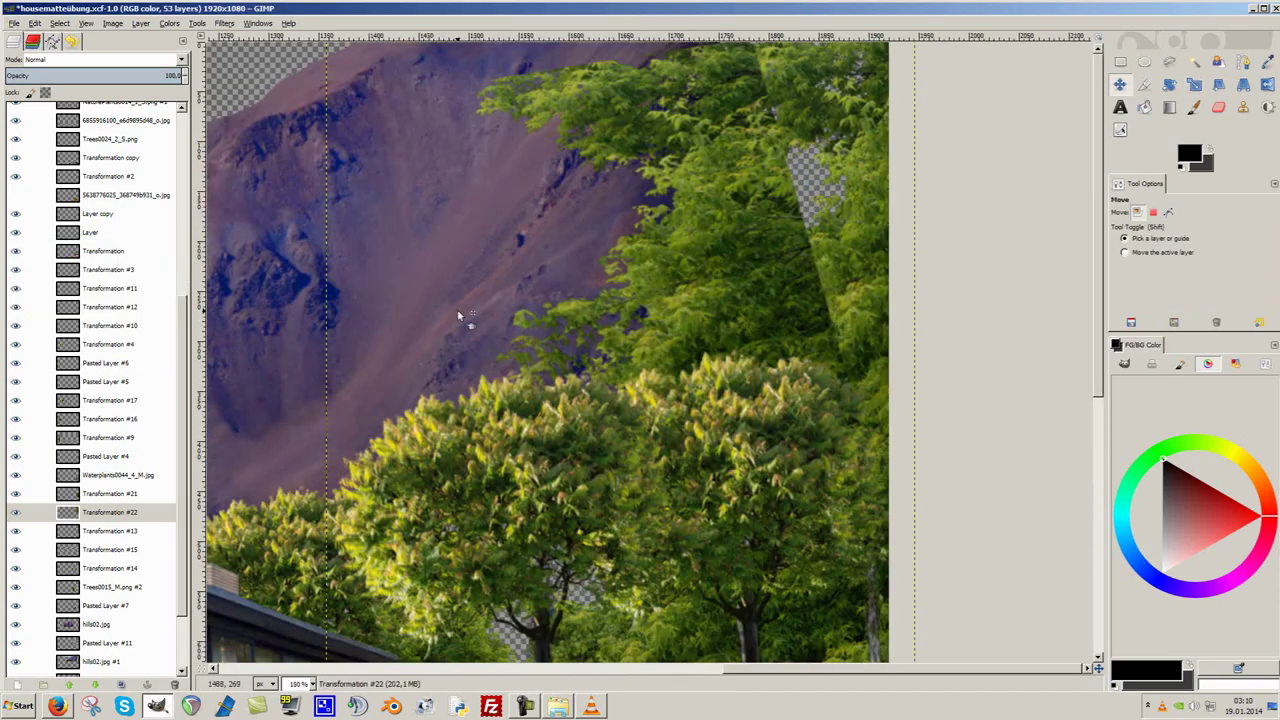
Undo an accidental eraser stroke on the trees and nudge the tree layer right.
{"action": "key", "text": "shift+e"}
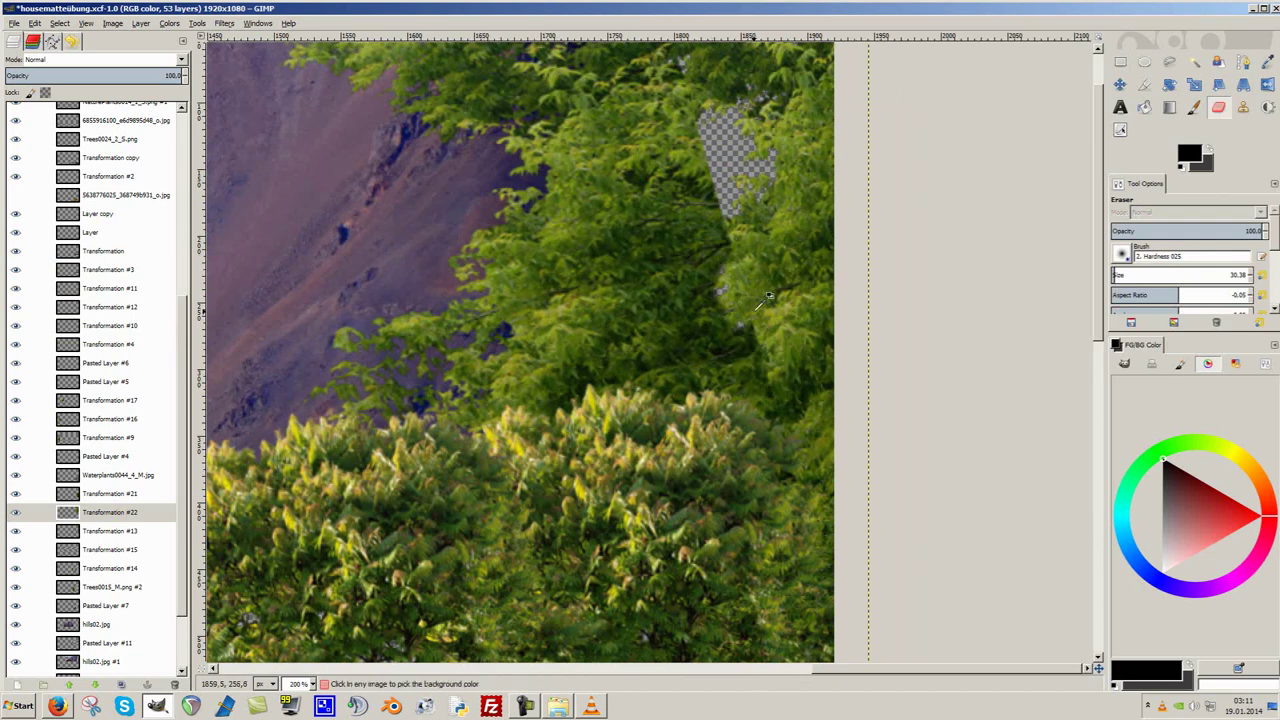
{"action": "left_click", "coordinate": [735, 395], "text": "shift"}
{"action": "left_click", "coordinate": [34, 22]}
{"action": "left_click", "coordinate": [55, 35]}
{"action": "key", "text": "1"}
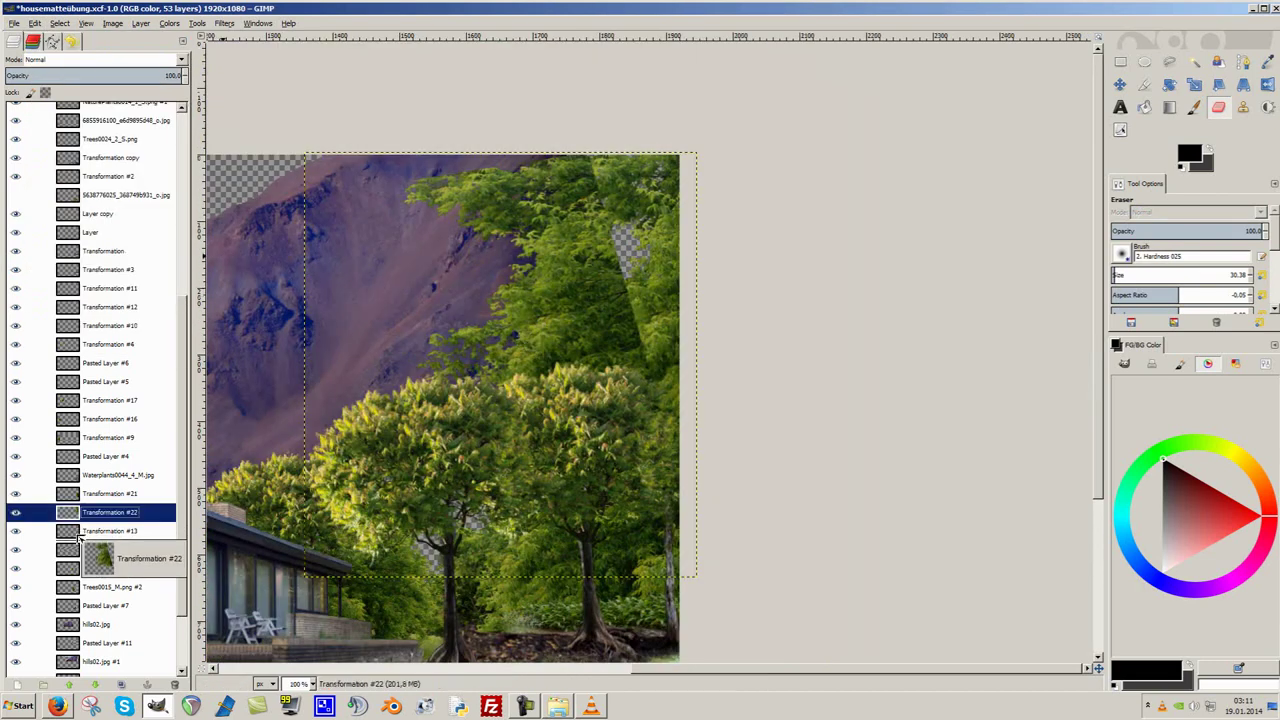
{"action": "key", "text": "m"}
{"action": "left_click_drag", "start_coordinate": [581, 286], "coordinate": [651, 243]}
Nudge the Transformation #21 trees up slightly and pick the Transformation #23 layer.
{"action": "left_click", "coordinate": [78, 537]}
{"action": "key", "text": "minus"}
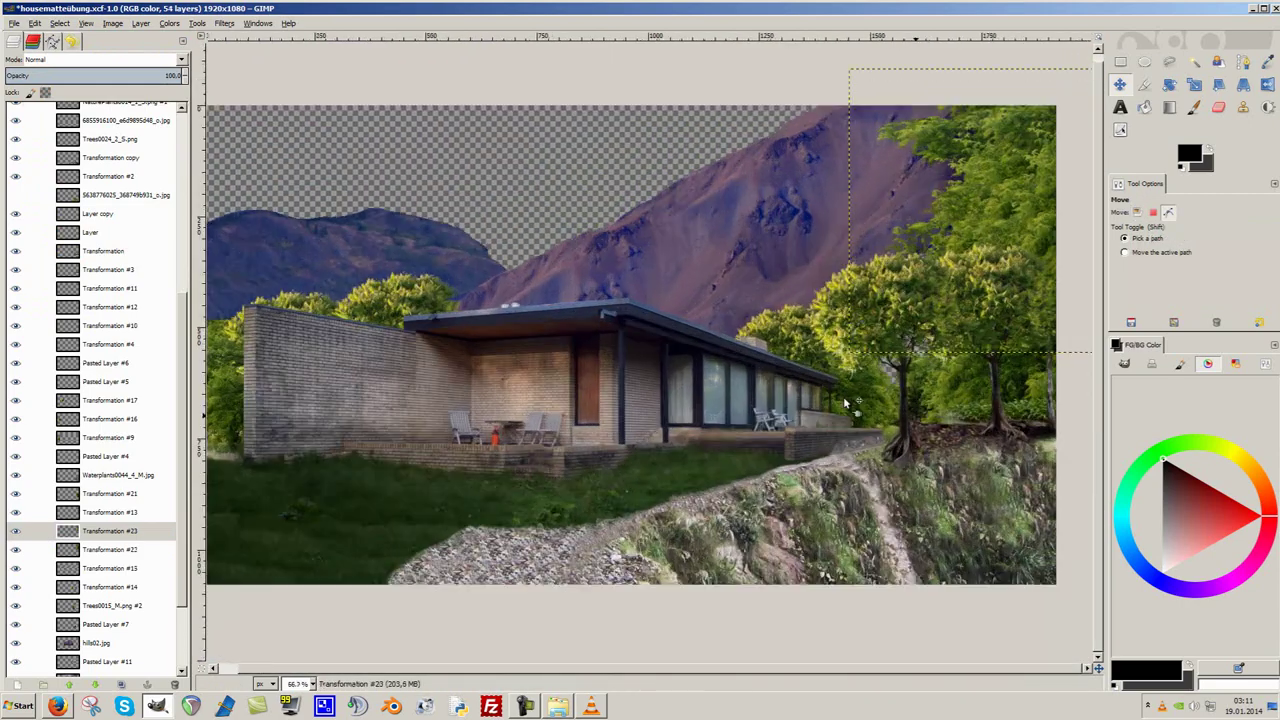
{"action": "scroll", "coordinate": [790, 345], "scroll_direction": "up", "scroll_amount": 5}
{"action": "left_click_drag", "start_coordinate": [790, 350], "coordinate": [773, 335]}
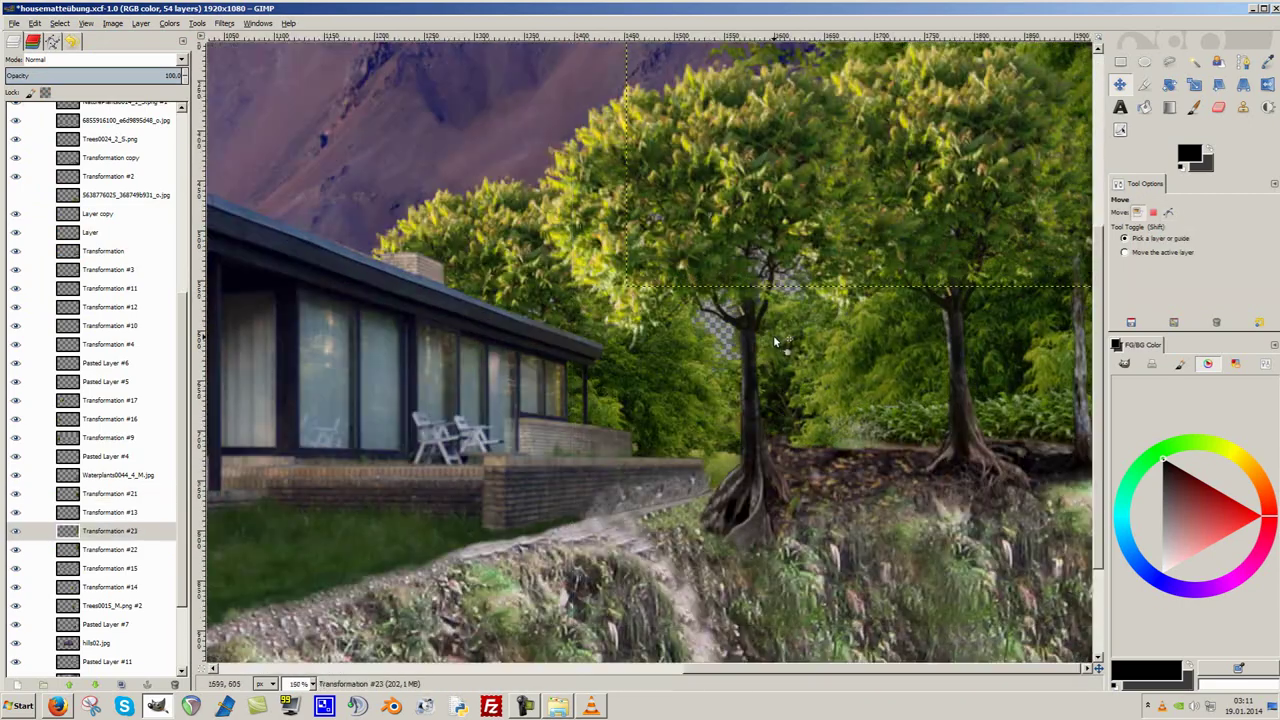
{"action": "left_click", "coordinate": [110, 530]}
Add Pasted Layer #12 from the layer menu and shift it slightly on the canvas.
{"action": "right_click", "coordinate": [68, 626]}
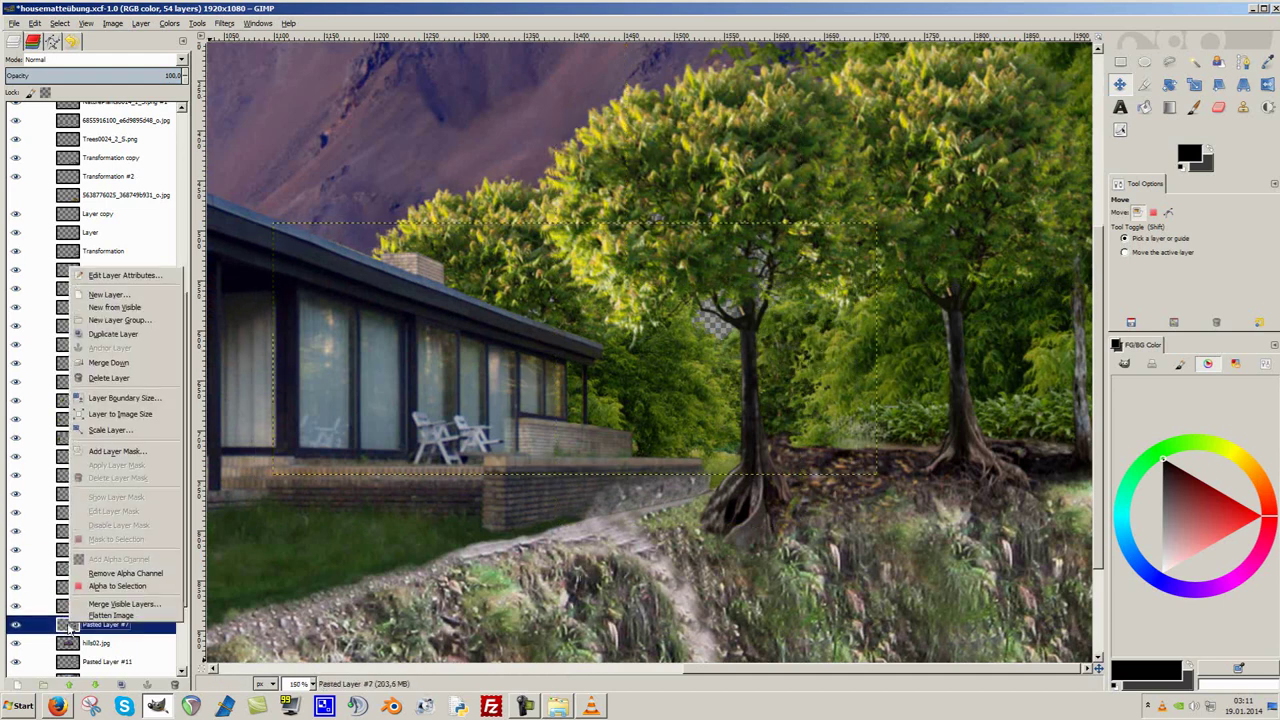
{"action": "left_click", "coordinate": [100, 335]}
{"action": "left_click_drag", "start_coordinate": [825, 320], "coordinate": [838, 311]}
{"action": "scroll", "coordinate": [839, 310], "scroll_direction": "down", "scroll_amount": 2}
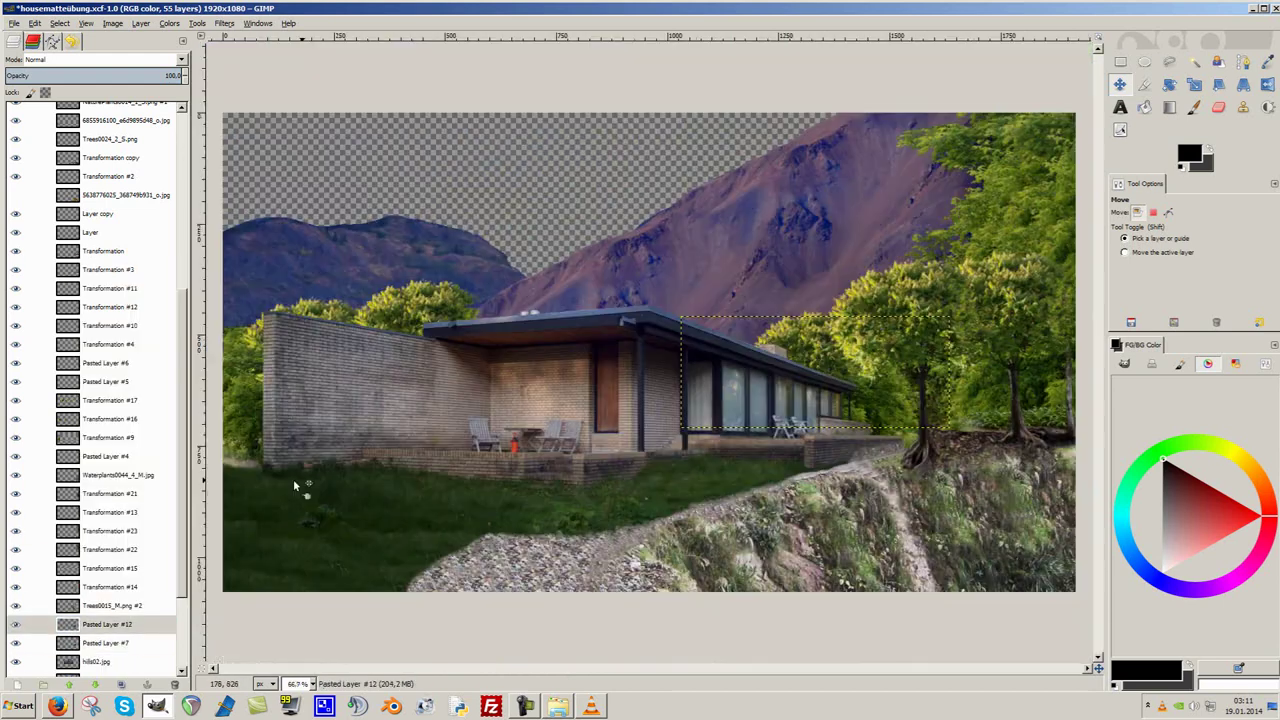
{"action": "left_click", "coordinate": [730, 399]}
{"action": "scroll", "coordinate": [730, 399], "scroll_direction": "down", "scroll_amount": 1}
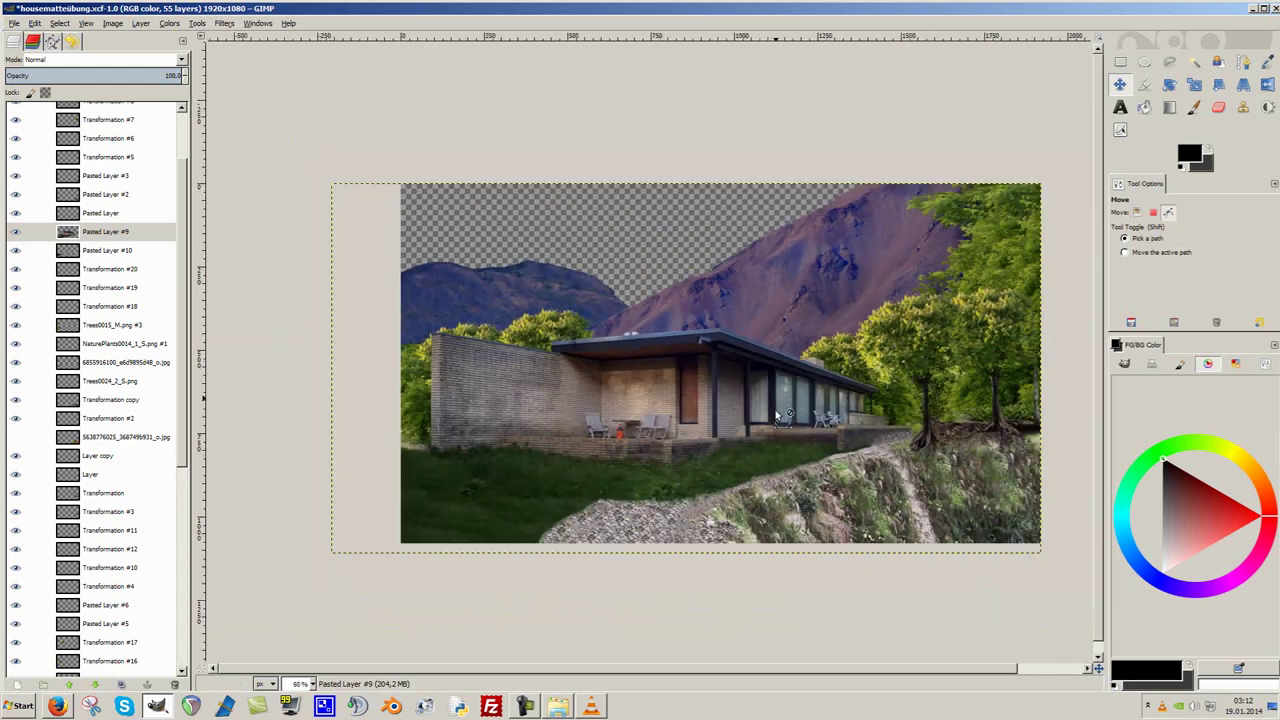
{"action": "key", "text": "alt+Tab"}
{"action": "scroll", "coordinate": [100, 512], "scroll_direction": "down", "scroll_amount": 5}
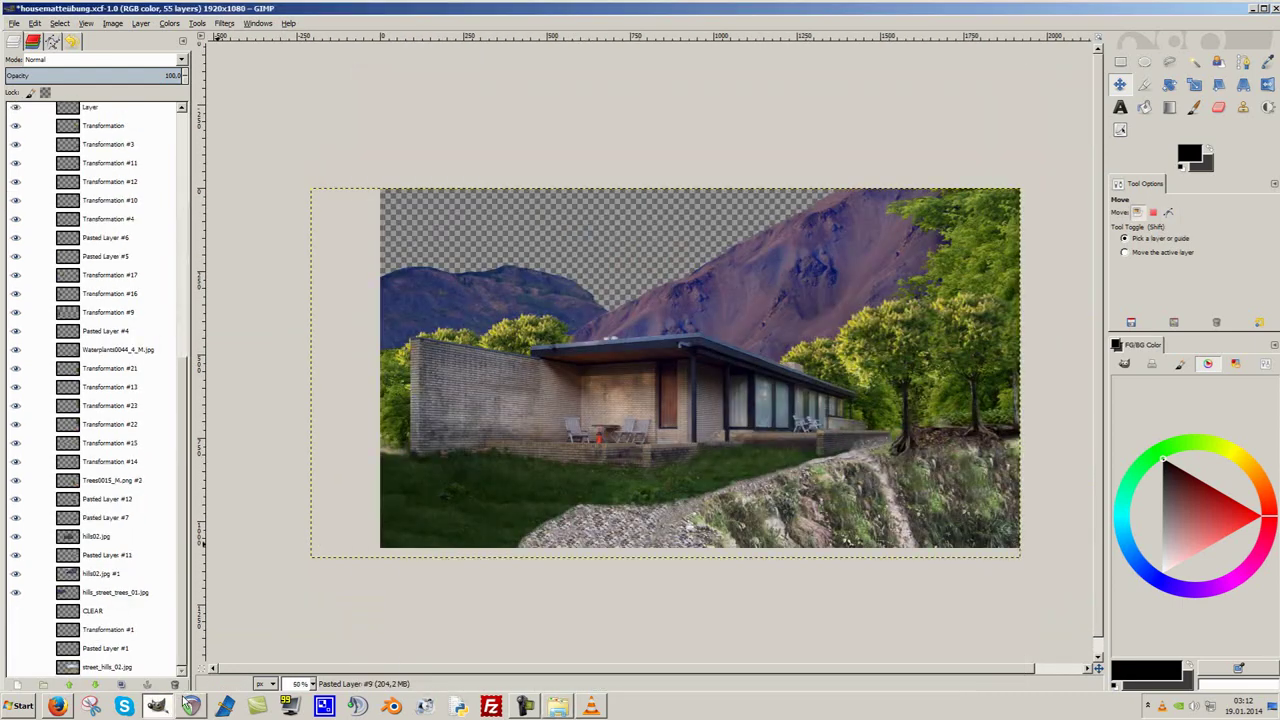
Bring the hills01 photo into the painting as a layer and move it up over the sky.
{"action": "key", "text": "Home"}
{"action": "key", "text": "Return"}
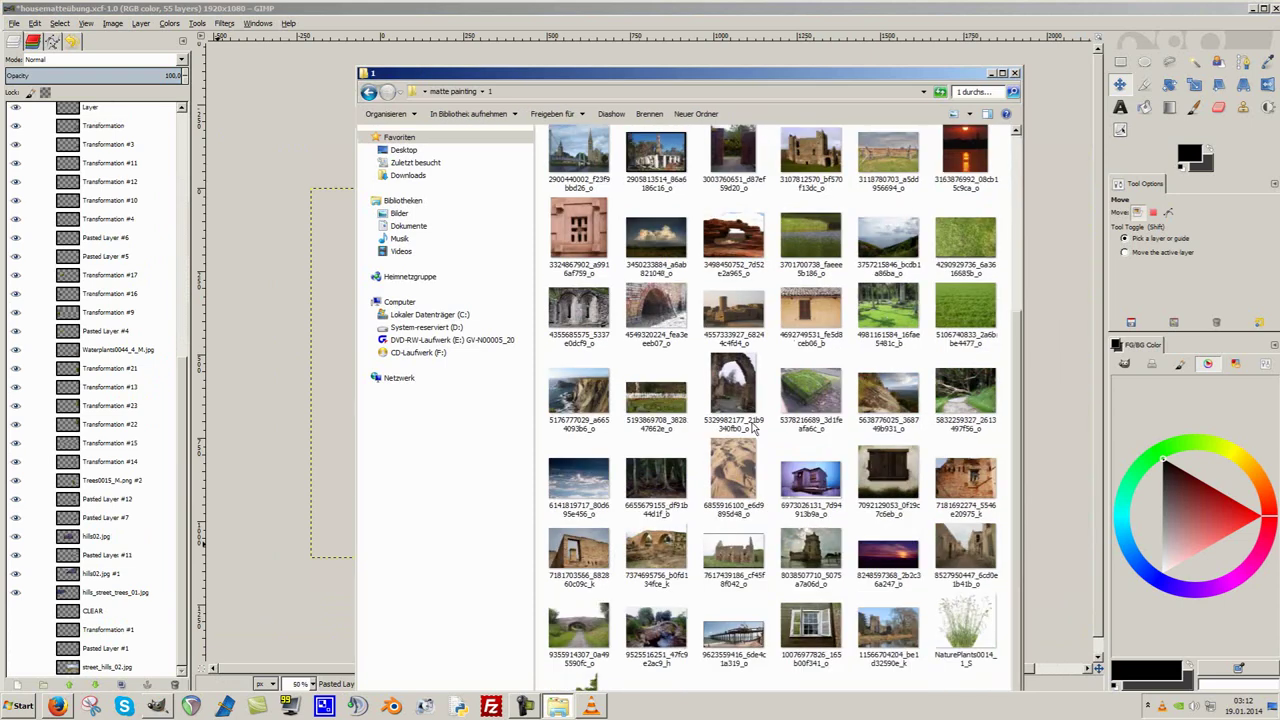
{"action": "key", "text": "BackSpace"}
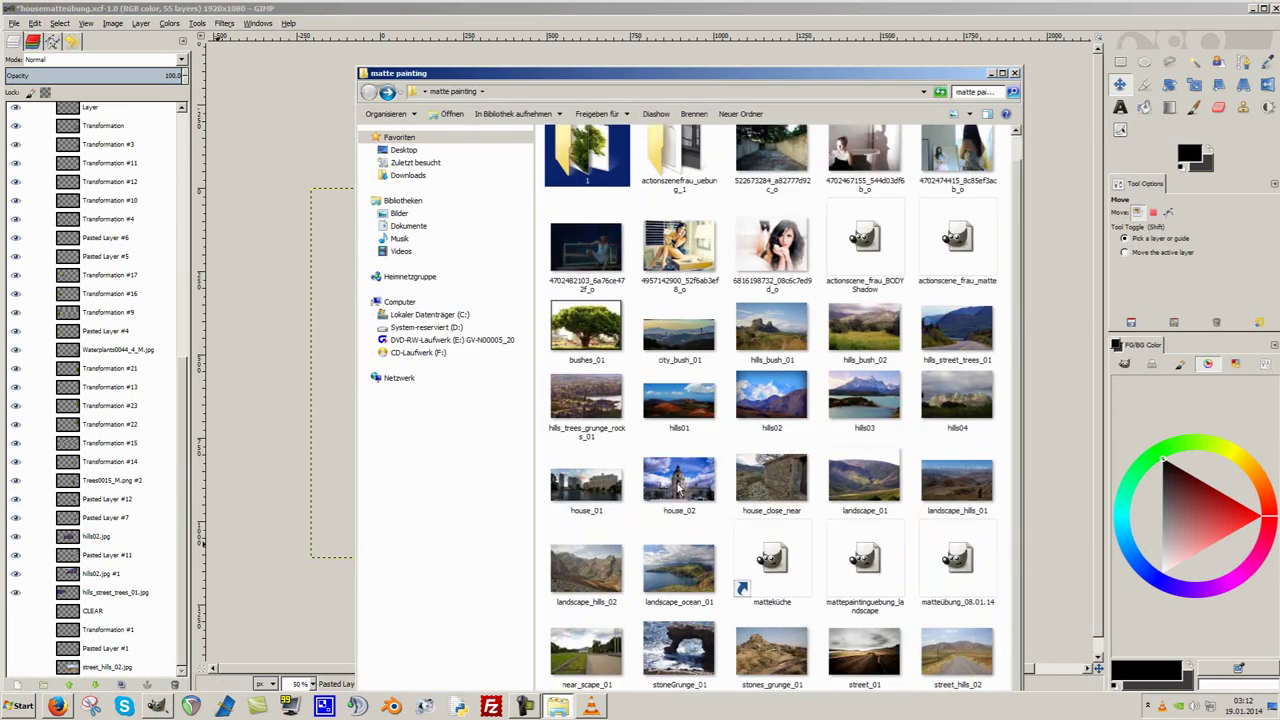
{"action": "left_click", "coordinate": [690, 404]}
{"action": "left_click_drag", "start_coordinate": [62, 632], "coordinate": [64, 614]}
{"action": "left_click_drag", "start_coordinate": [684, 322], "coordinate": [502, 211]}
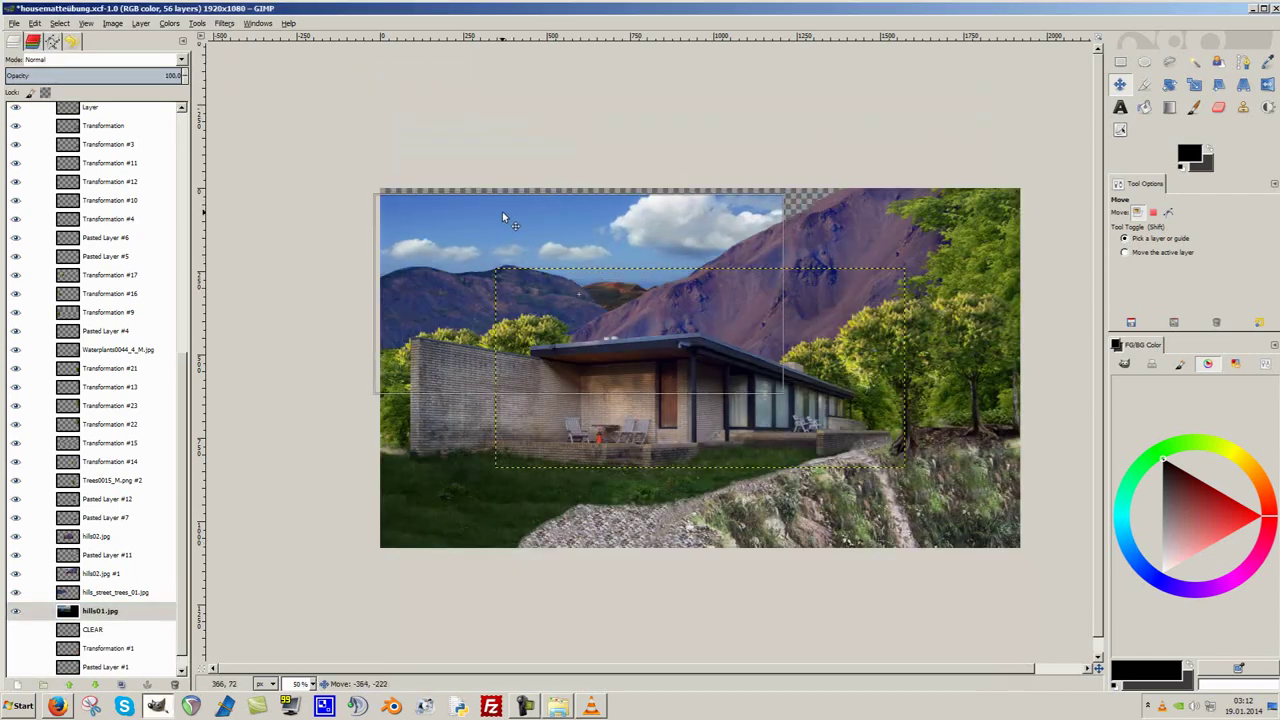
Enlarge the hills layer and copy a mountain patch into Pasted Layer #13, lower in the stack.
{"action": "left_click_drag", "start_coordinate": [623, 280], "coordinate": [630, 320]}
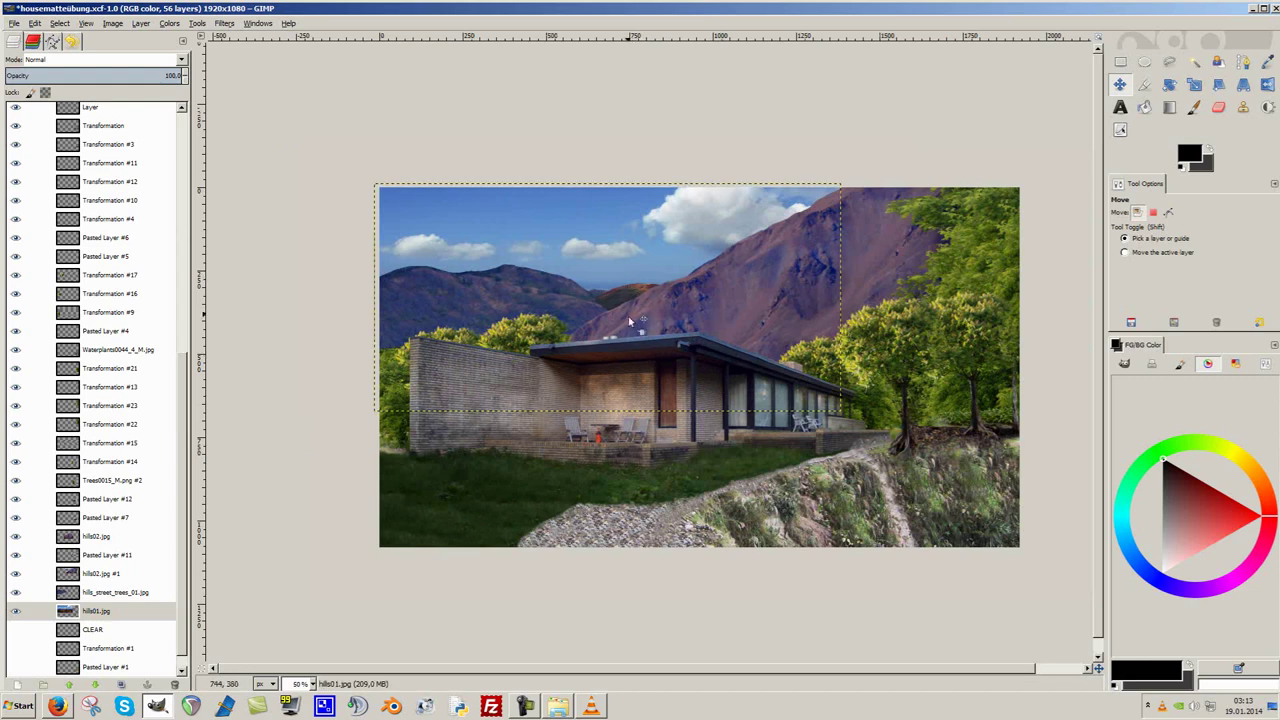
{"action": "scroll", "coordinate": [630, 320], "scroll_direction": "up", "scroll_amount": 1}
{"action": "key", "text": "f"}
{"action": "scroll", "coordinate": [602, 281], "scroll_direction": "up", "scroll_amount": 2}
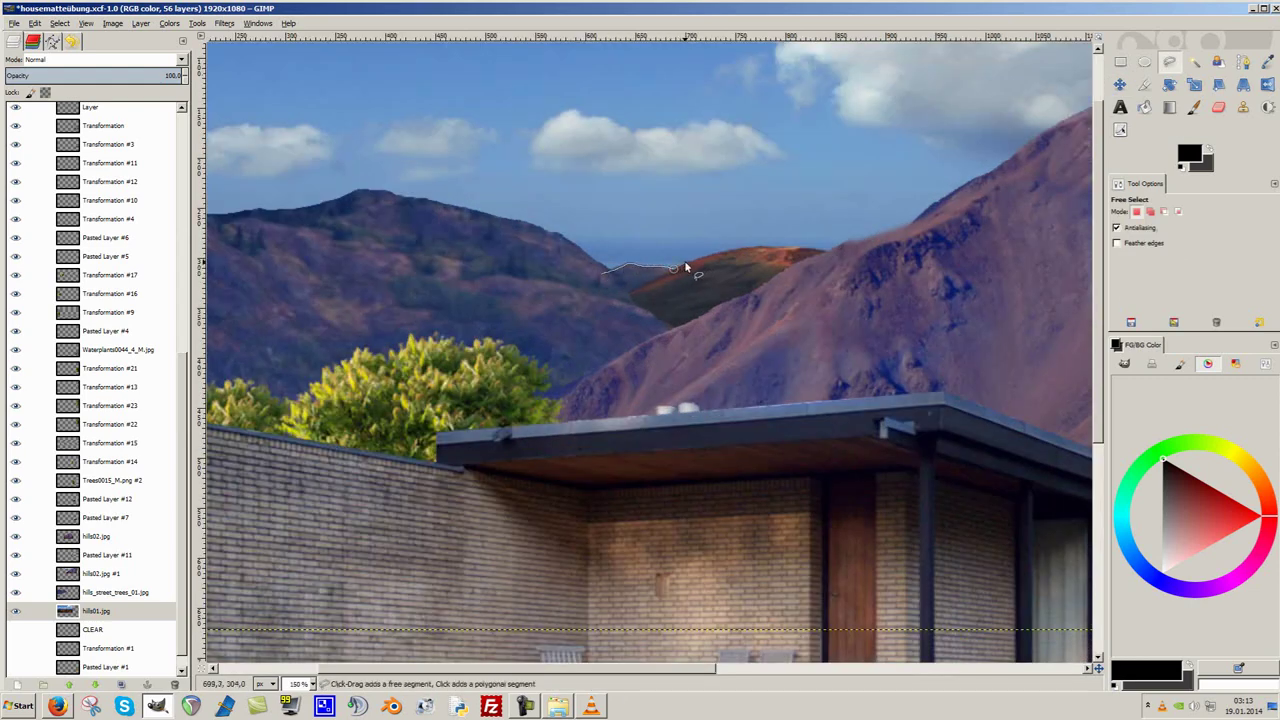
{"action": "scroll", "coordinate": [632, 350], "scroll_direction": "down", "scroll_amount": 2}
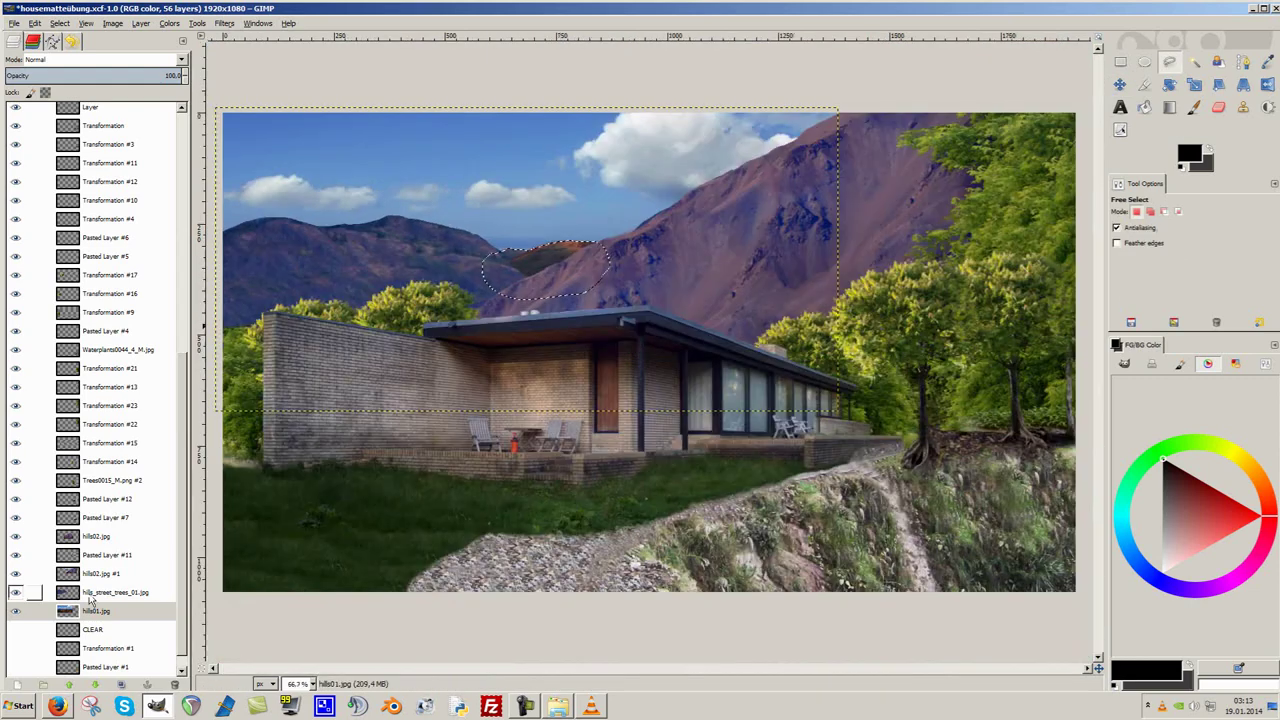
{"action": "key", "text": "ctrl+c"}
{"action": "key", "text": "ctrl+v"}
{"action": "key", "text": "shift+ctrl+n"}
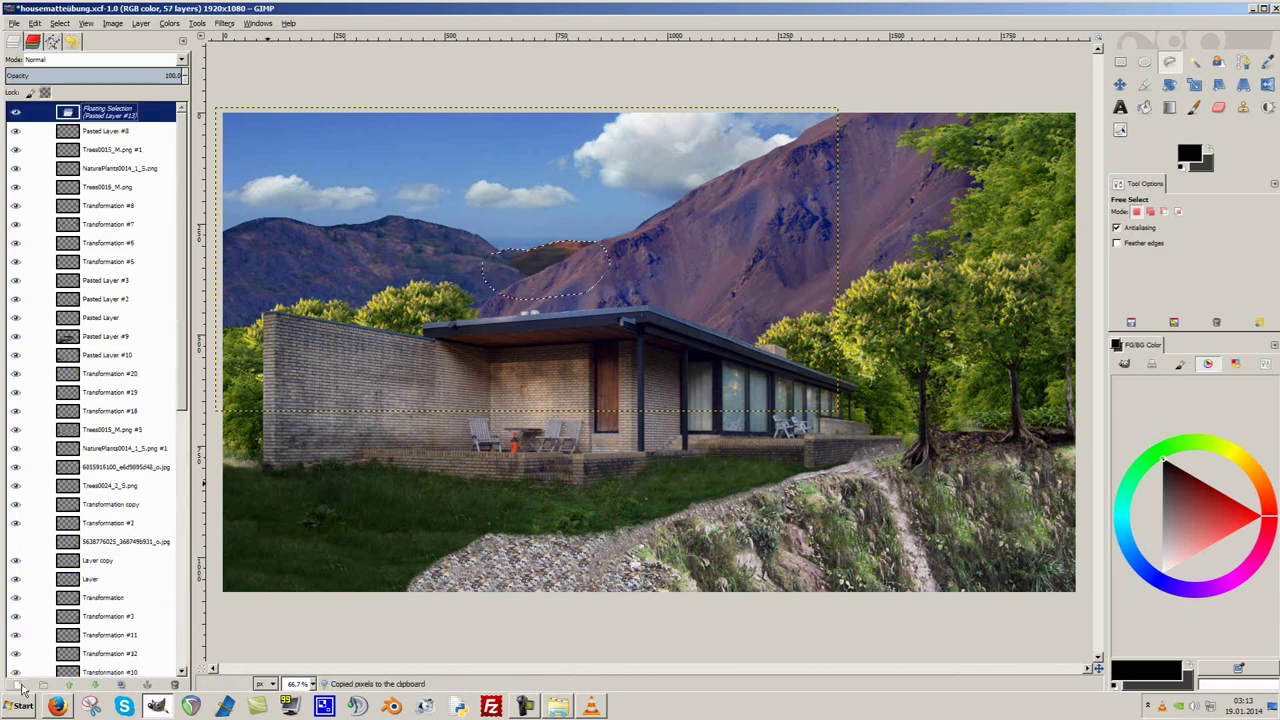
{"action": "mouse_move", "coordinate": [107, 111]}
{"action": "left_mouse_down"}
{"action": "mouse_move", "coordinate": [121, 676]}
{"action": "mouse_move", "coordinate": [110, 573]}
{"action": "left_mouse_up"}
Scale the hills01 layer into its own new layer and move it down the stack.
{"action": "scroll", "coordinate": [430, 270], "scroll_direction": "down", "scroll_amount": 1}
{"action": "left_click", "coordinate": [308, 275]}
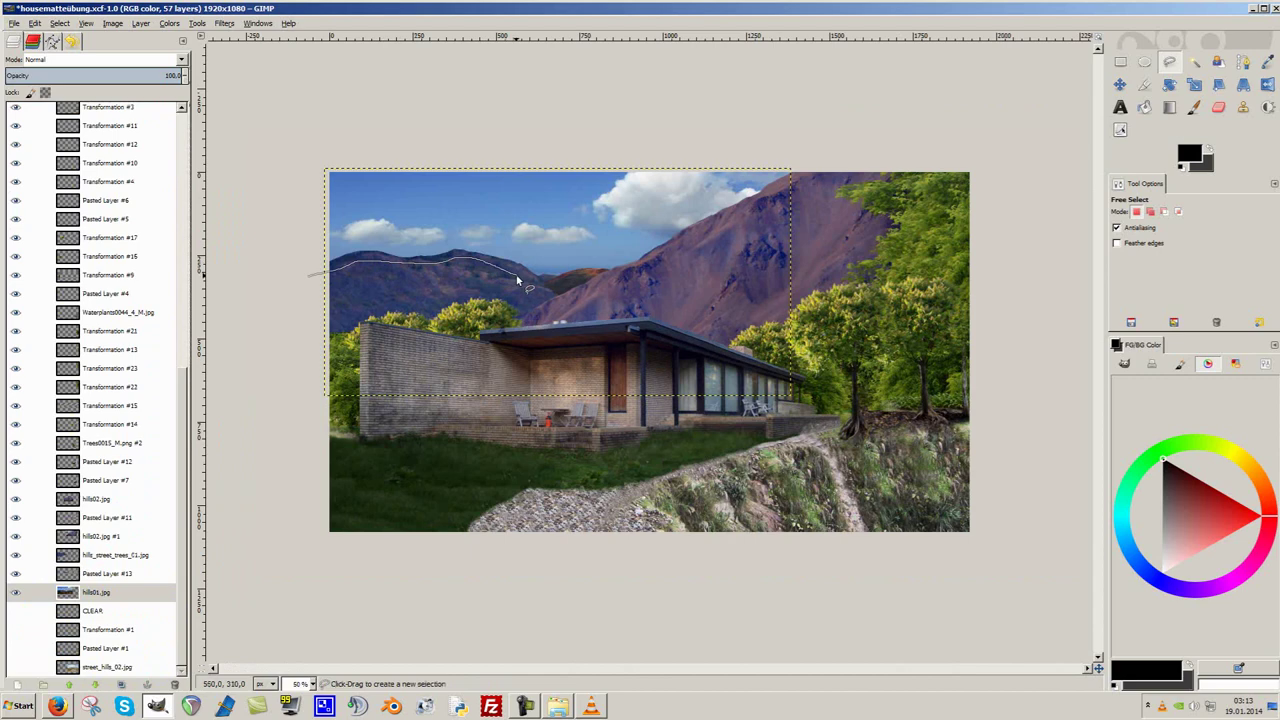
{"action": "key", "text": "Escape"}
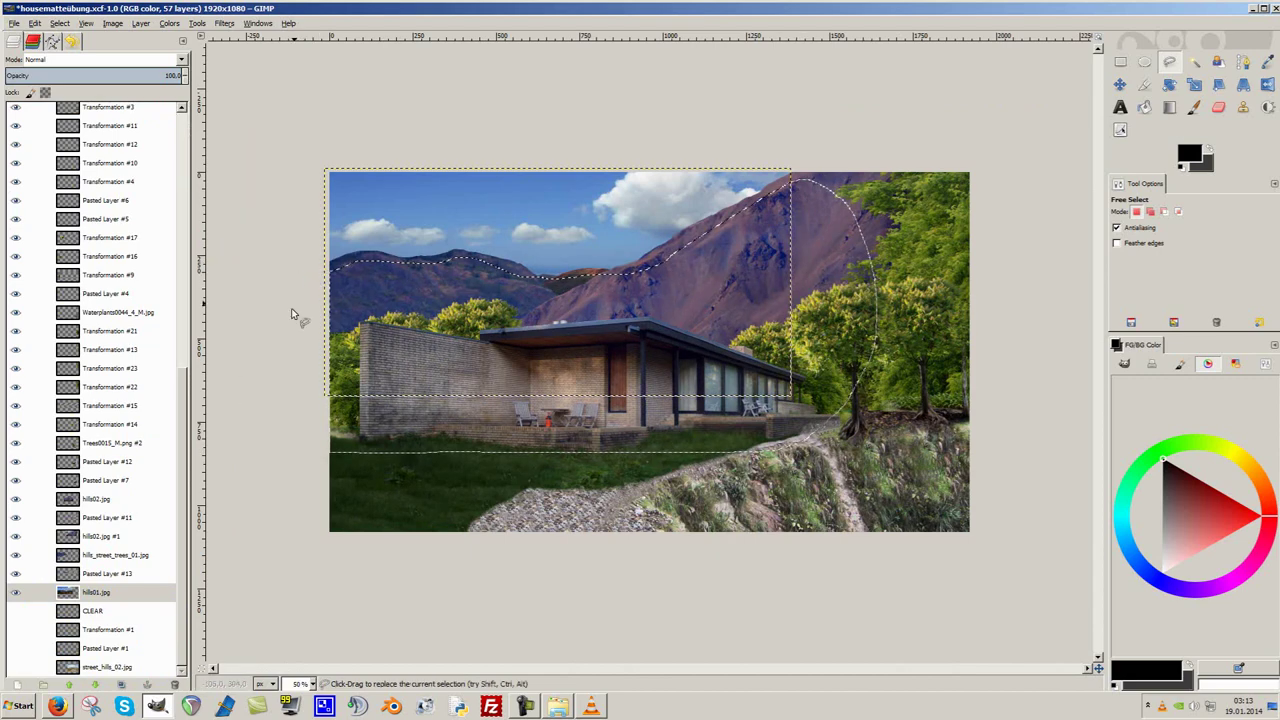
{"action": "key", "text": "shift+s"}
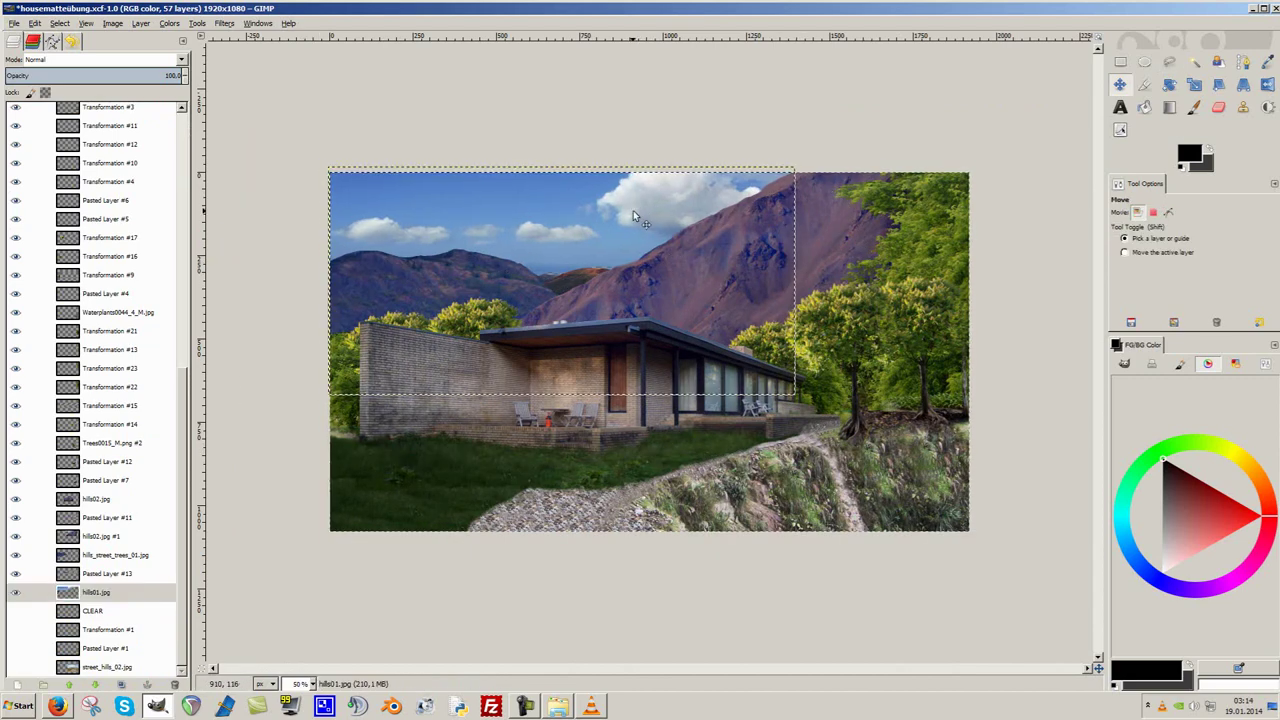
{"action": "scroll", "coordinate": [650, 196], "scroll_direction": "up", "scroll_amount": 1}
{"action": "left_click", "coordinate": [868, 440]}
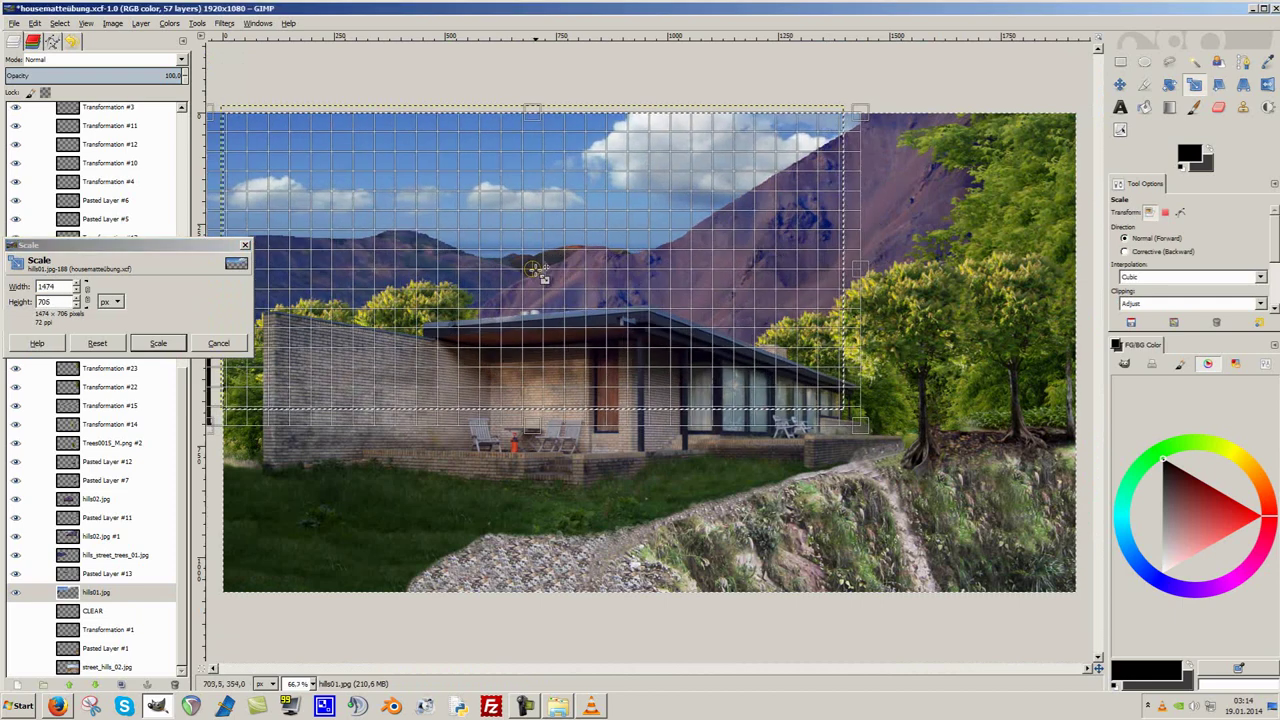
{"action": "left_click", "coordinate": [158, 343]}
{"action": "key", "text": "shift+ctrl+n"}
{"action": "mouse_move", "coordinate": [108, 112]}
{"action": "left_mouse_down"}
{"action": "mouse_move", "coordinate": [110, 682]}
{"action": "mouse_move", "coordinate": [100, 592]}
{"action": "left_mouse_up"}
Zoom into the ridge and freehand-outline the distant hills.
{"action": "key", "text": "2"}
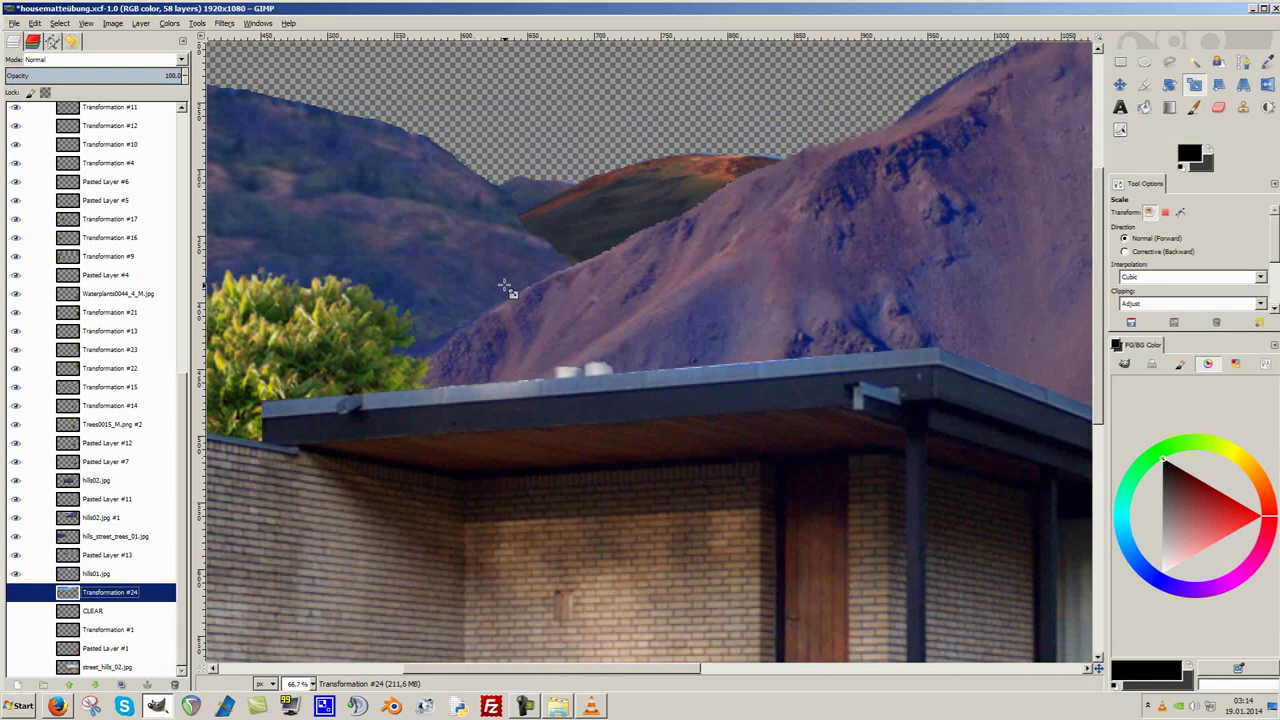
{"action": "key", "text": "m"}
{"action": "key", "text": "3"}
{"action": "key", "text": "f"}
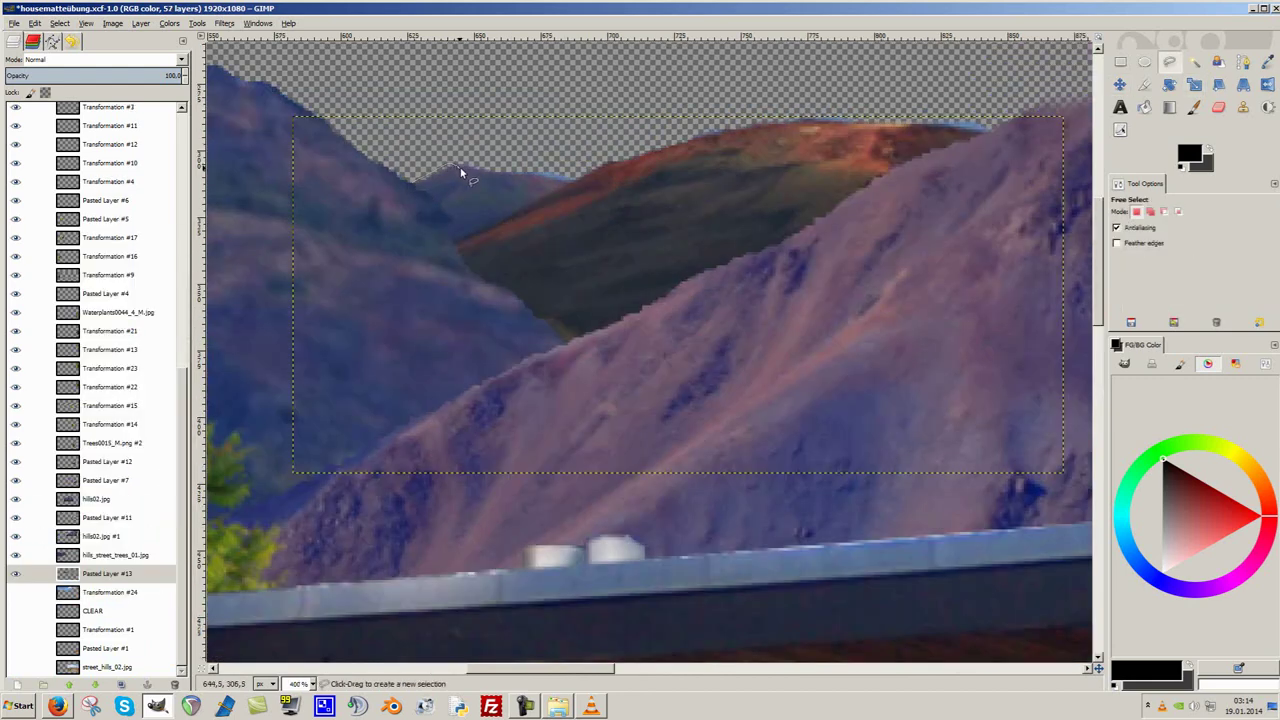
{"action": "key", "text": "Return"}
{"action": "key", "text": "shift+ctrl+j"}
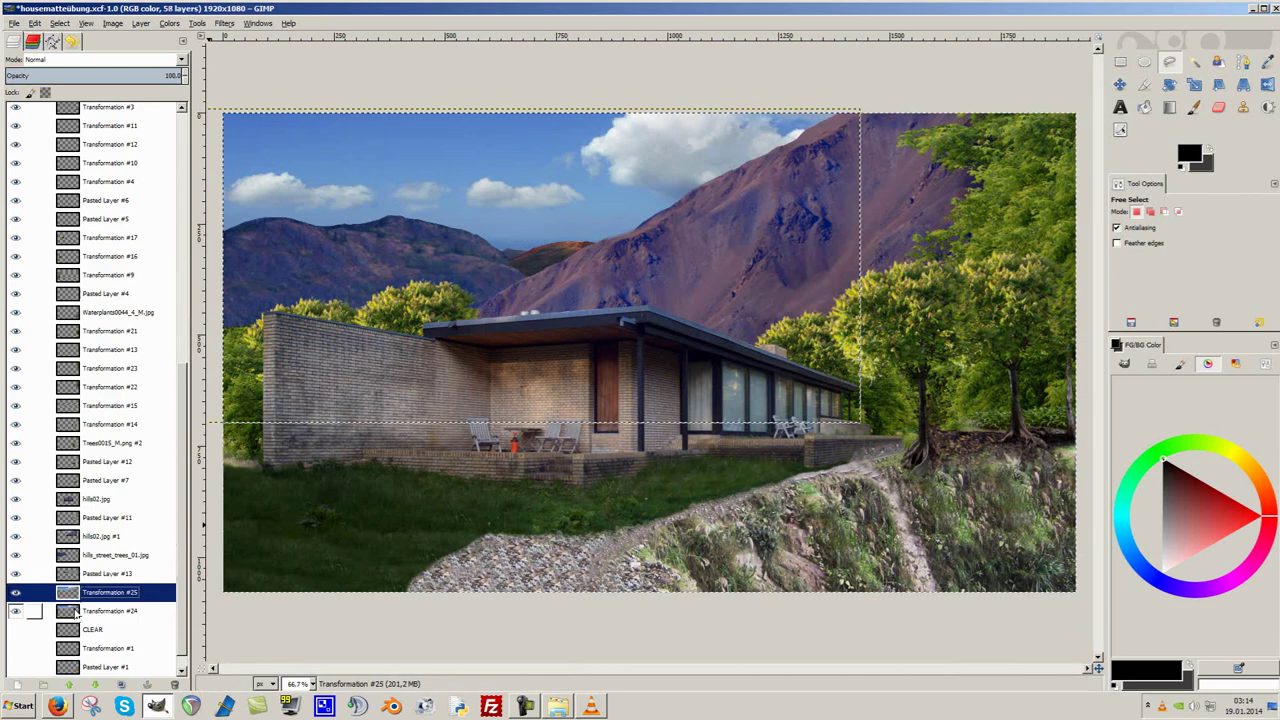
Raise Transformation #24 above #25 and shift the cloudy sky layer left and down.
{"action": "right_click", "coordinate": [216, 170]}
{"action": "left_click", "coordinate": [350, 200]}
{"action": "left_click", "coordinate": [100, 610]}
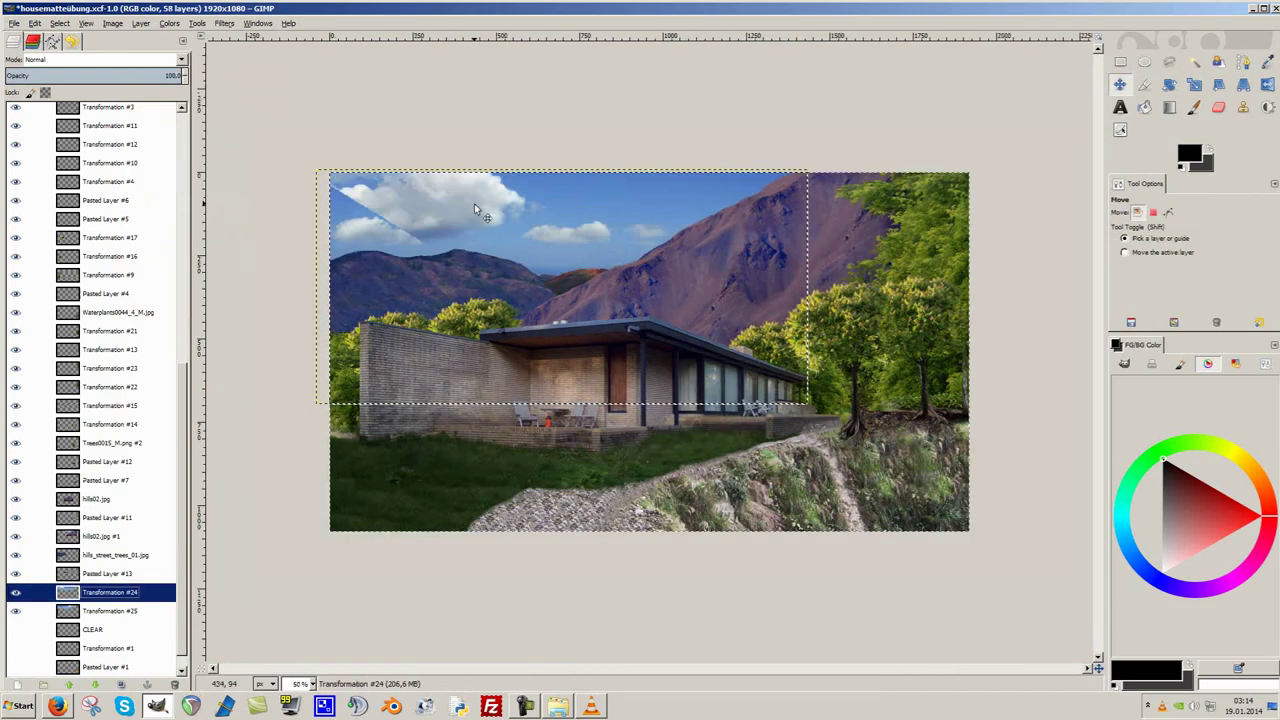
{"action": "left_click_drag", "start_coordinate": [474, 203], "coordinate": [355, 201]}
{"action": "scroll", "coordinate": [390, 208], "scroll_direction": "up", "scroll_amount": 2, "text": "ctrl"}
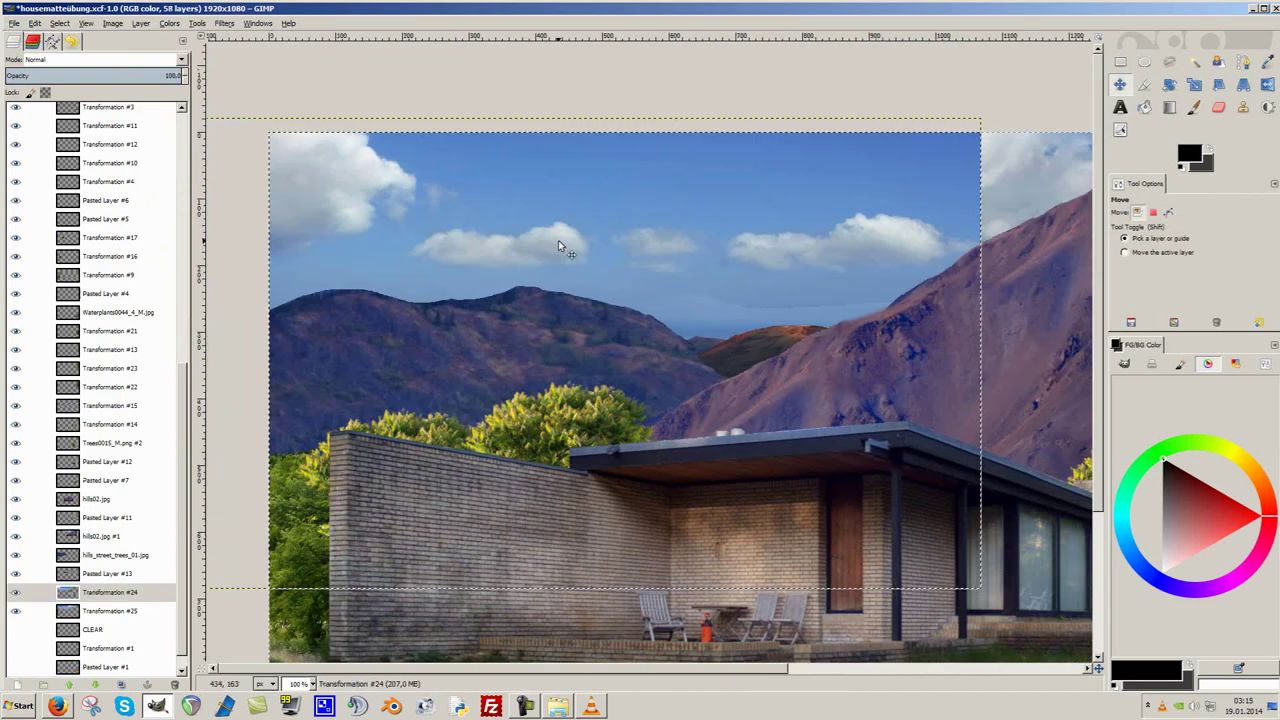
{"action": "key", "text": "shift+Down"}
Tidy the sky edges with the Eraser and save the painting as housematteübung.xcf.
{"action": "key", "text": "f"}
{"action": "left_click", "coordinate": [545, 115]}
{"action": "key", "text": "Escape"}
{"action": "scroll", "coordinate": [448, 169], "scroll_direction": "down", "scroll_amount": 5}
{"action": "scroll", "coordinate": [541, 252], "scroll_direction": "up", "scroll_amount": 6}
{"action": "key", "text": "shift+e"}
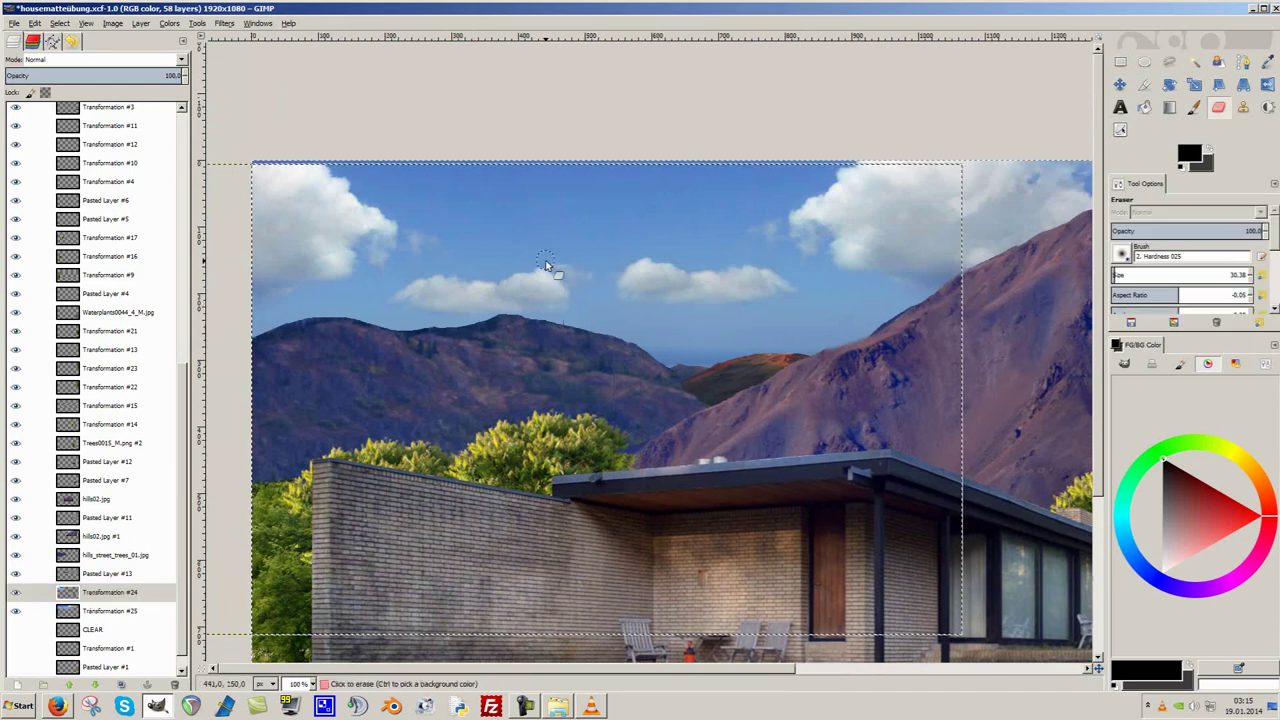
{"action": "scroll", "coordinate": [575, 291], "scroll_direction": "up", "scroll_amount": 1, "text": "ctrl"}
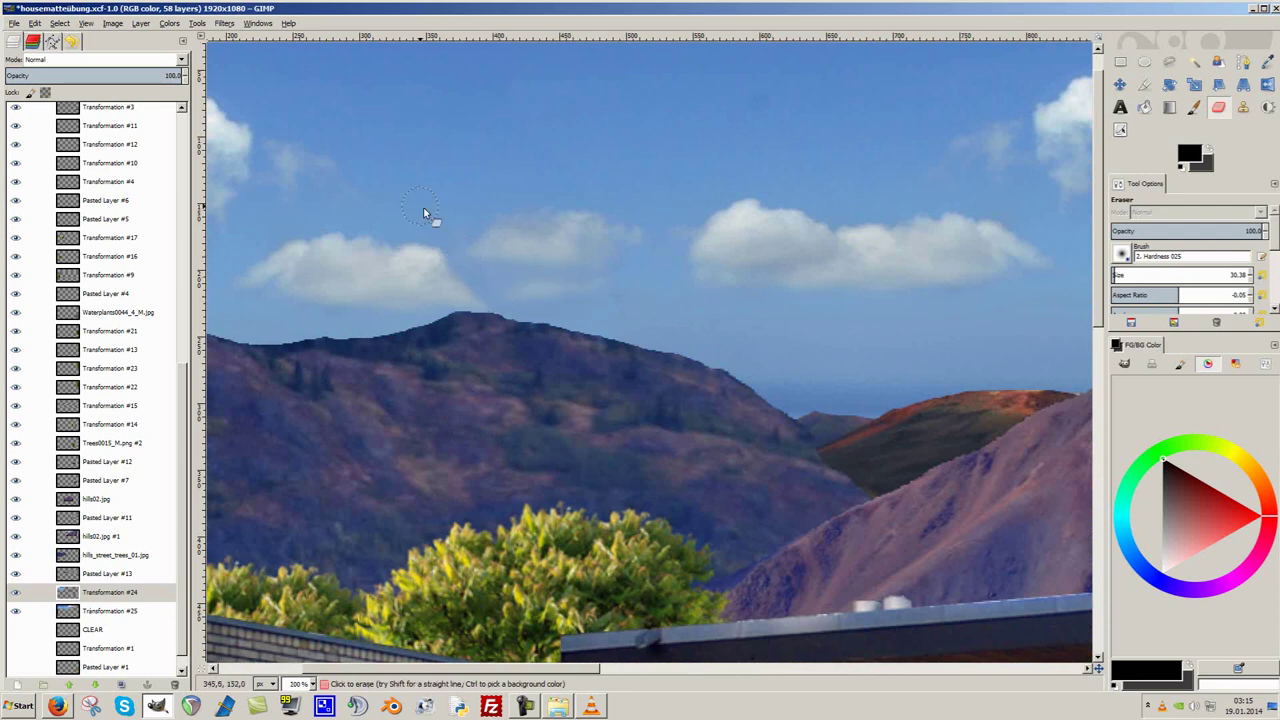
{"action": "key", "text": "shift+ctrl+j"}
{"action": "key", "text": "ctrl+s"}
Nudge the sky layer up slightly and save the painting again.
{"action": "scroll", "coordinate": [584, 419], "scroll_direction": "down", "scroll_amount": 1, "text": "ctrl"}
{"action": "scroll", "coordinate": [556, 420], "scroll_direction": "up", "scroll_amount": 1, "text": "ctrl"}
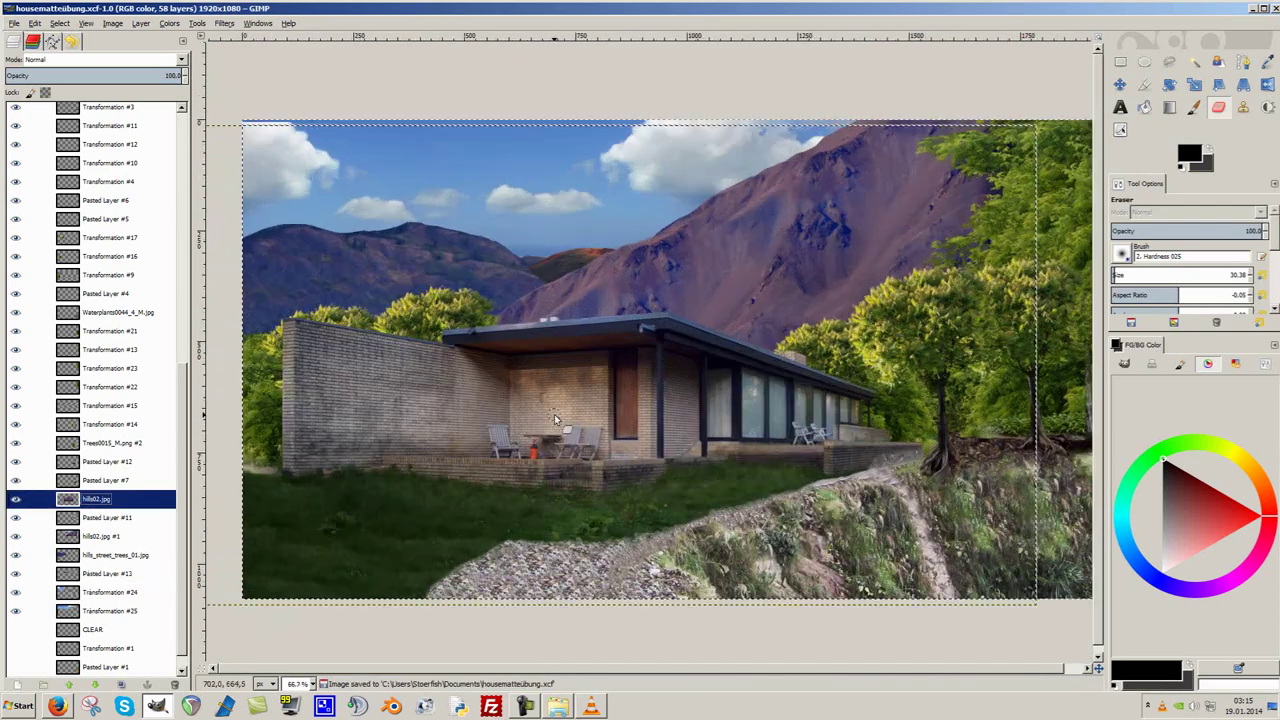
{"action": "scroll", "coordinate": [308, 197], "scroll_direction": "down", "scroll_amount": 1, "text": "ctrl"}
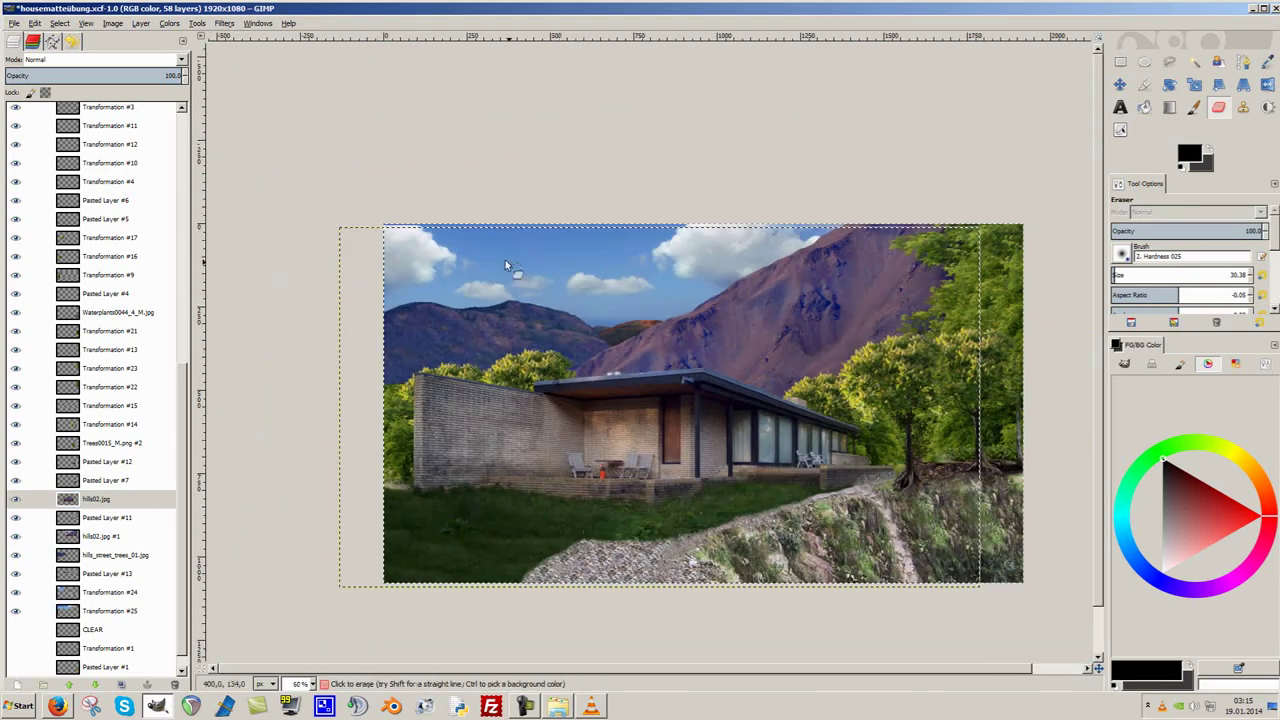
{"action": "scroll", "coordinate": [308, 197], "scroll_direction": "up", "scroll_amount": 1, "text": "ctrl"}
{"action": "key", "text": "m"}
{"action": "left_click_drag", "start_coordinate": [308, 202], "coordinate": [308, 197]}
{"action": "left_click", "coordinate": [308, 197]}
{"action": "scroll", "coordinate": [308, 197], "scroll_direction": "down", "scroll_amount": 2, "text": "ctrl"}
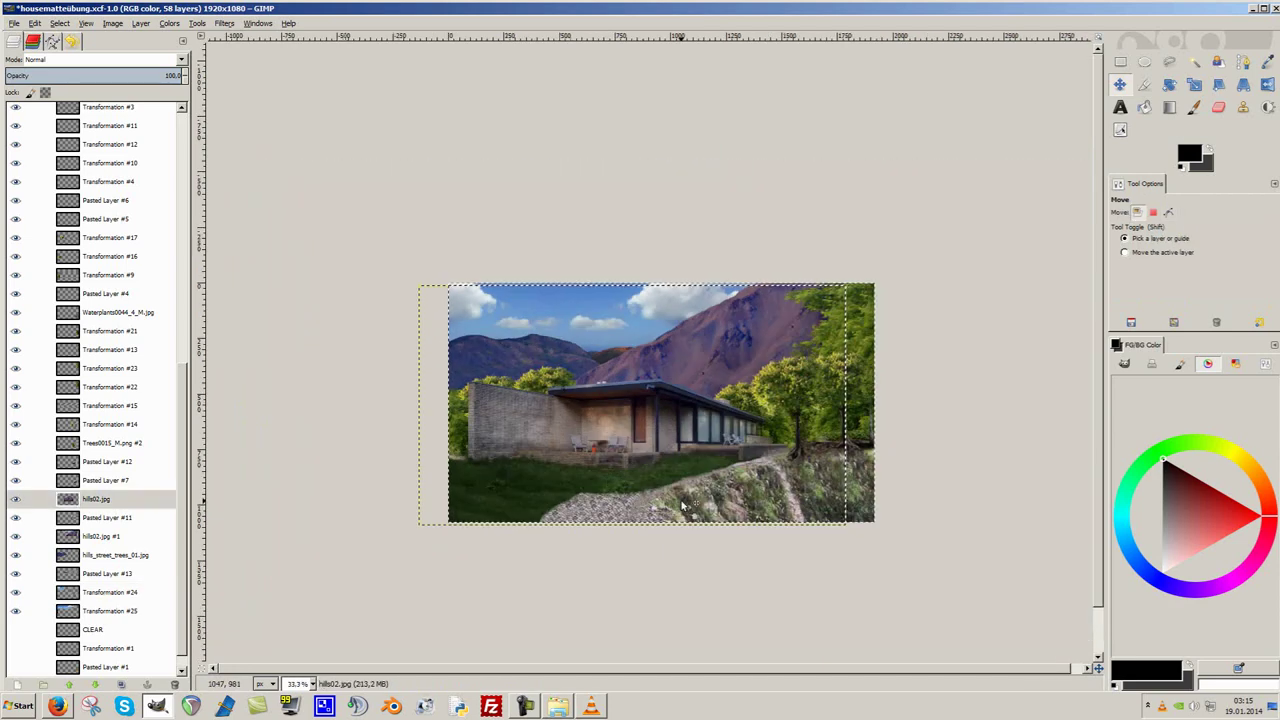
{"action": "key", "text": "Home"}
{"action": "key", "text": "ctrl+s"}
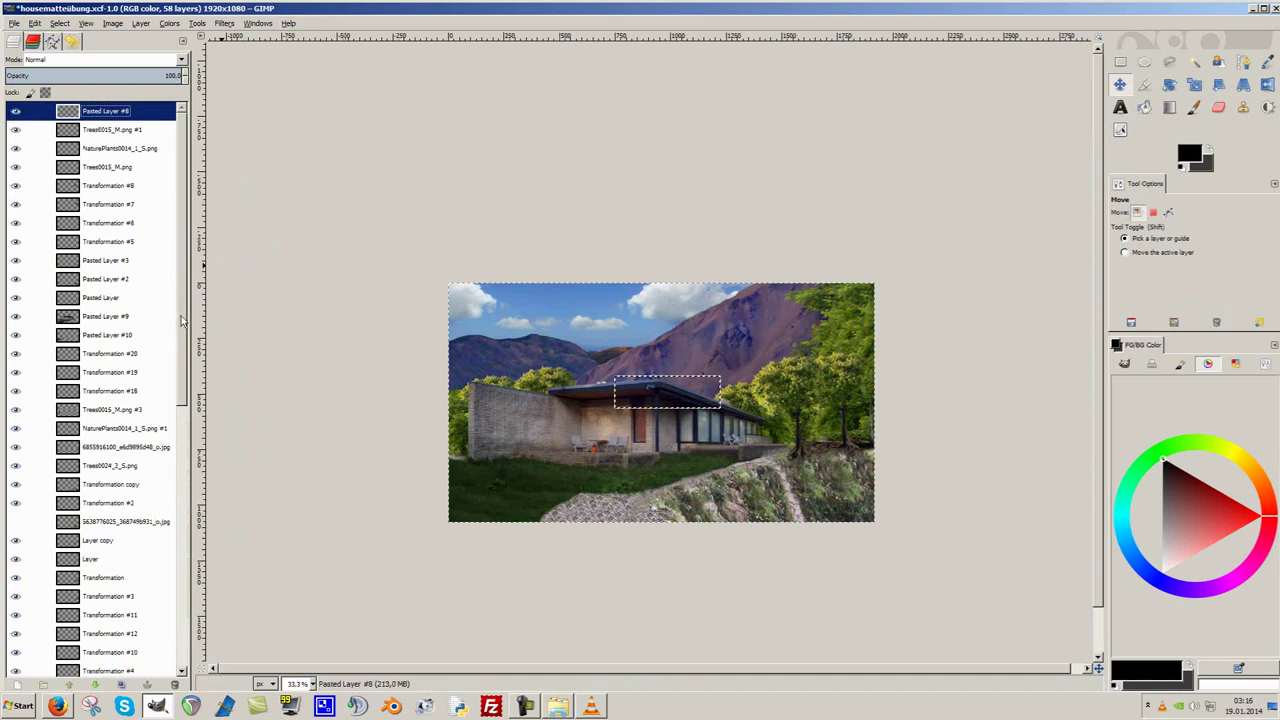
{"action": "left_click_drag", "start_coordinate": [183, 320], "coordinate": [615, 672]}
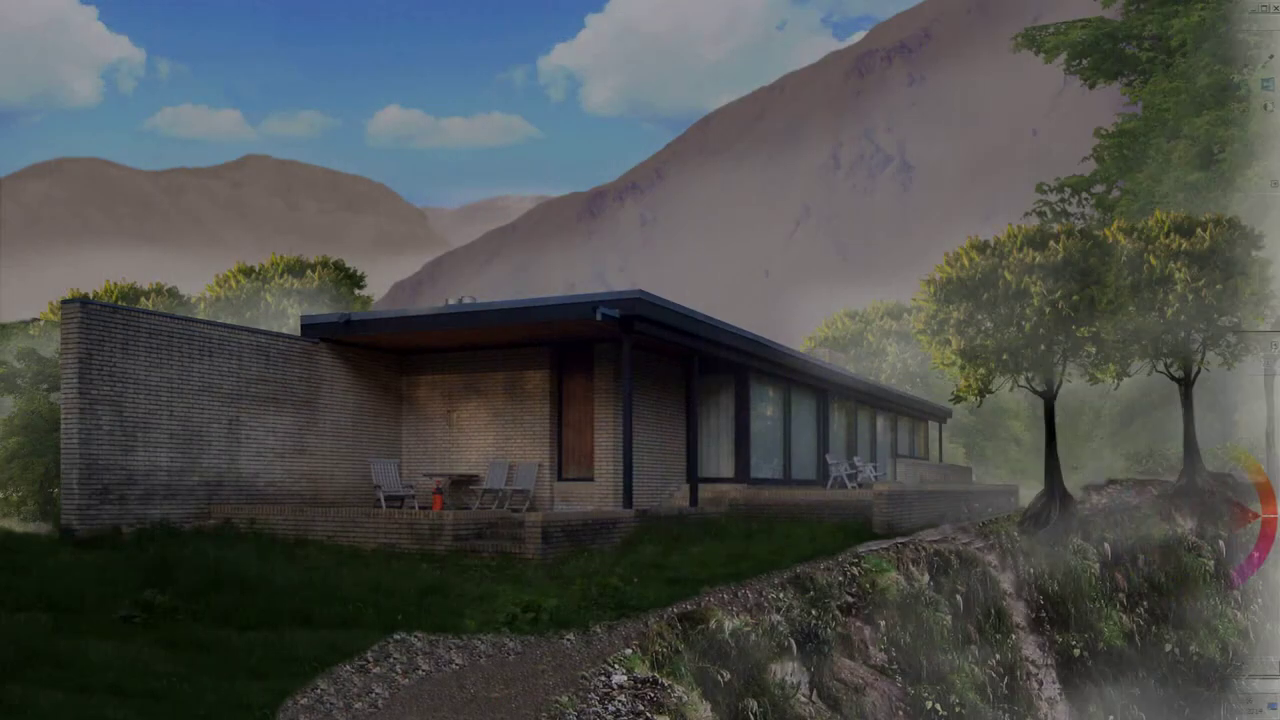